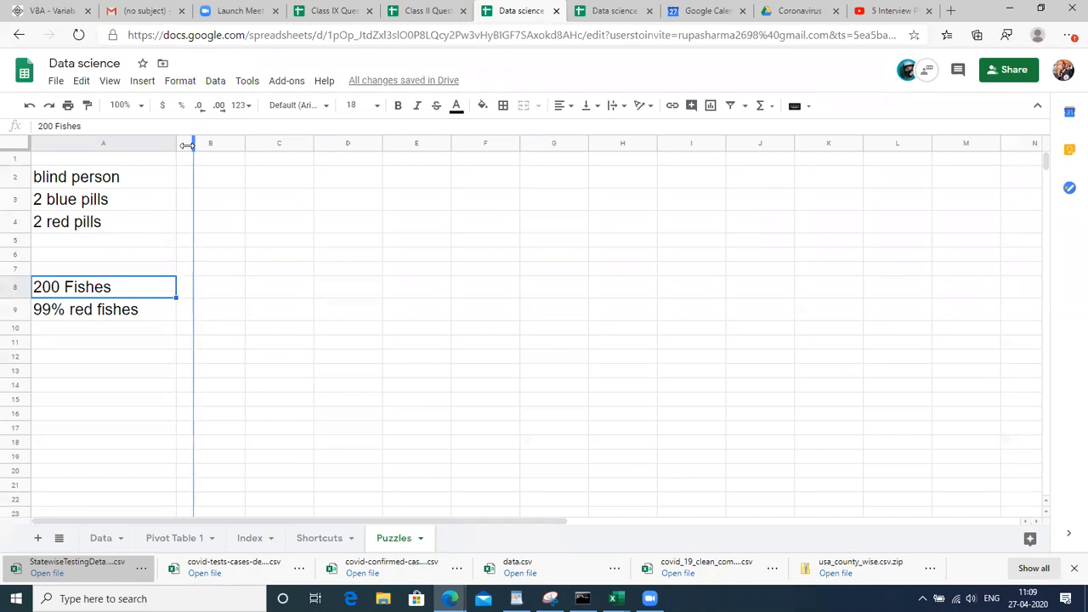
Enter 'How many red fishes should i remove to make the 99% of red fishes as 98% Red fishes' in A7
click(119, 270)
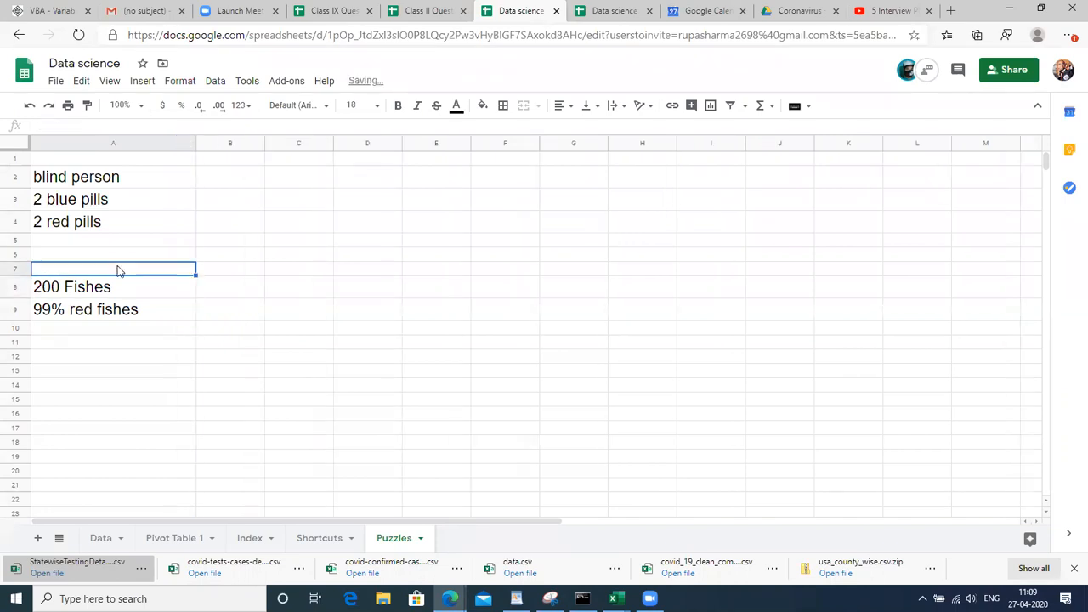
text(Ho)
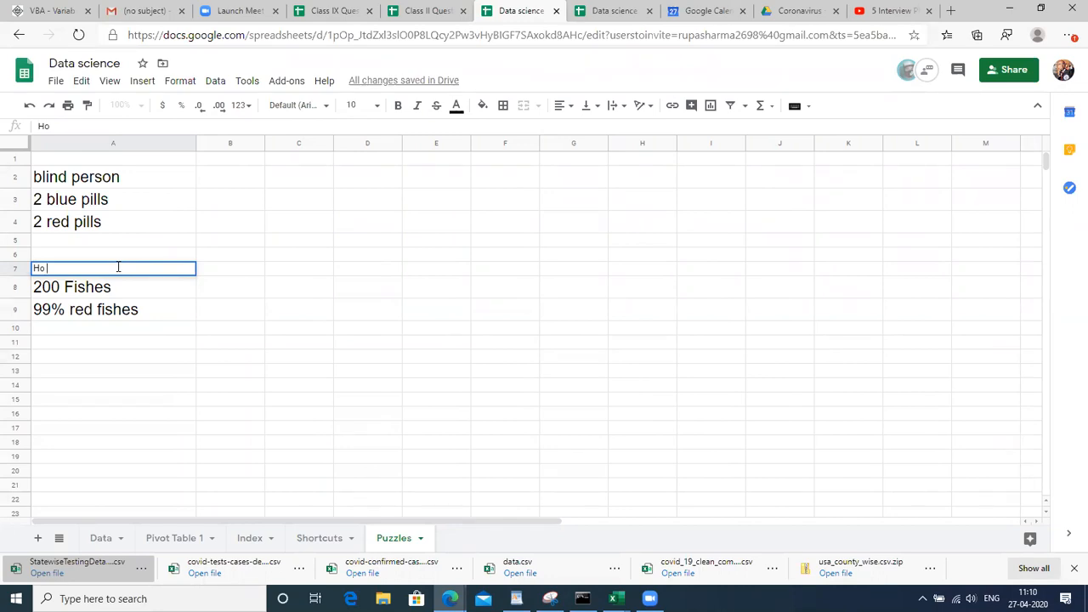
text(w many red s)
key(BackSpace)
text(fish)
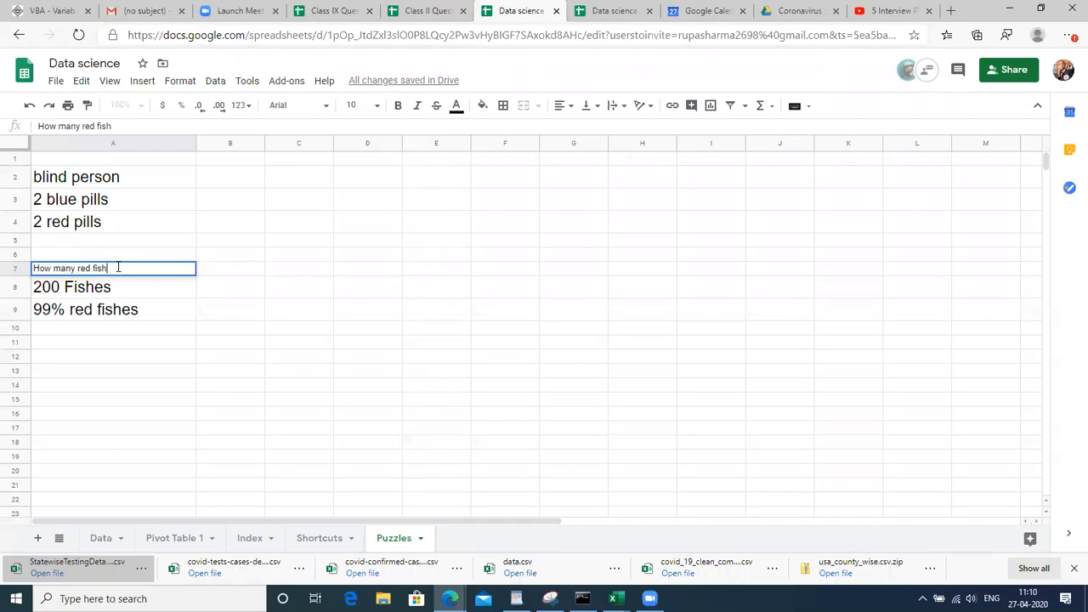
text(es should i remove to make the)
key(BackSpace)
text(e 99% or)
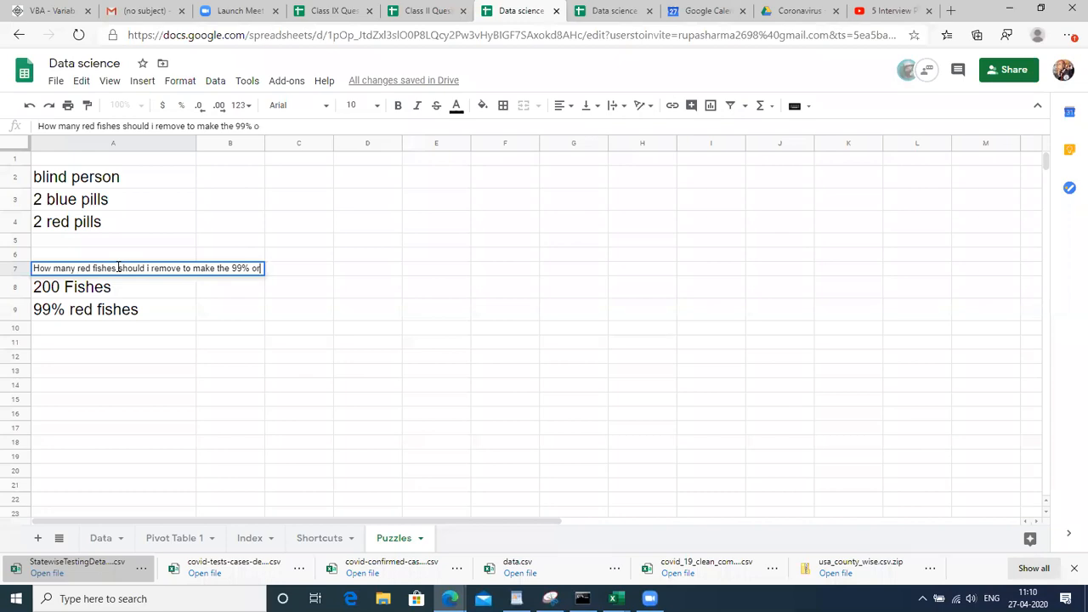
key(BackSpace)
text(f )
text(red f)
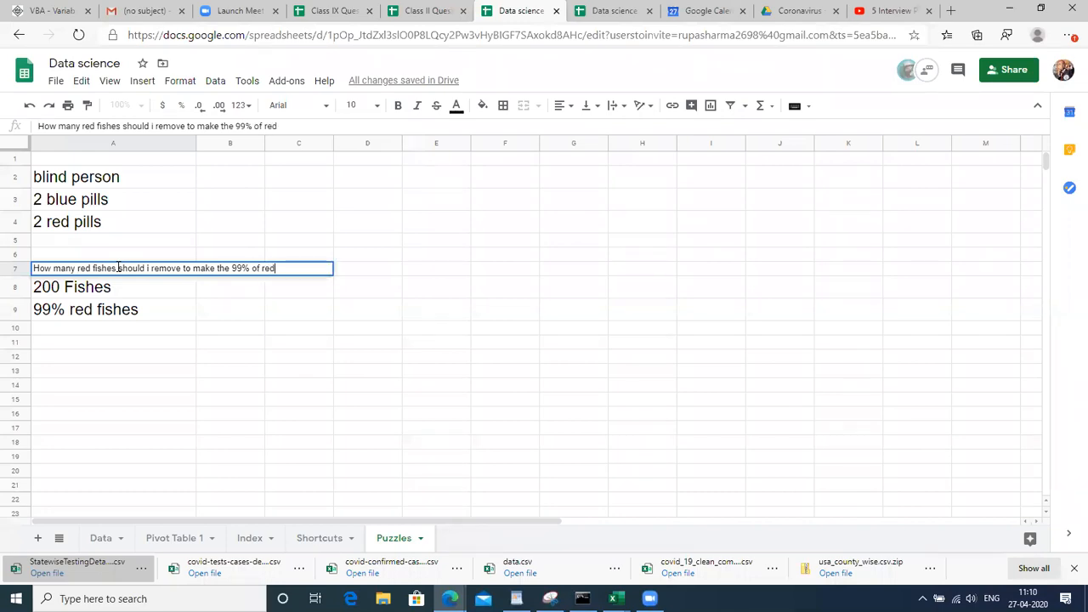
text(ishes as 98% Red fishes)
key(Return)
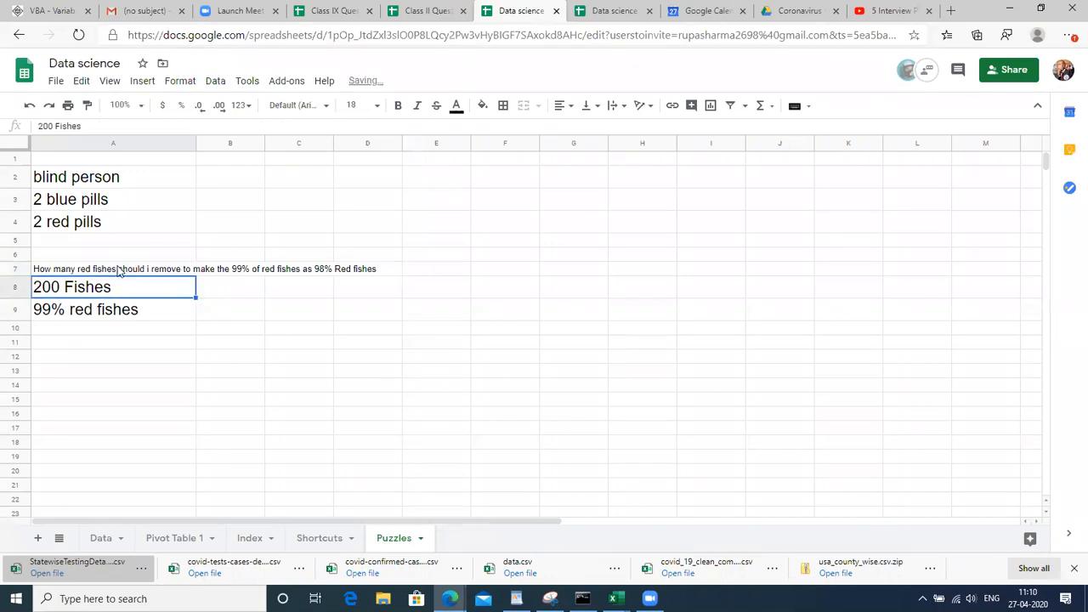
Make the A7 question bold at size 18, then select the cell beside '99% red fishes'
click(83, 272)
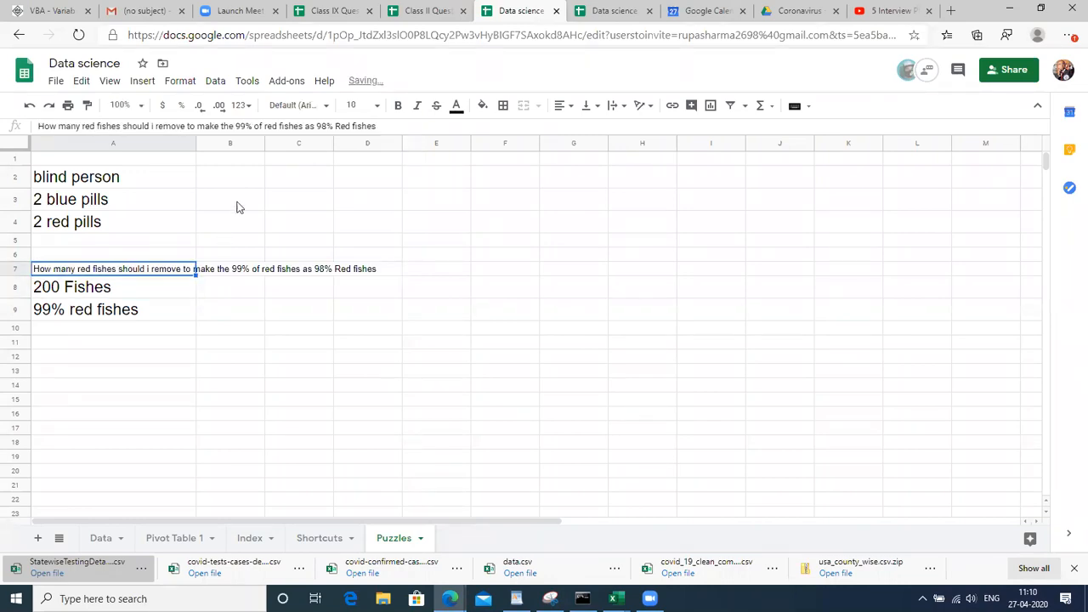
click(355, 105)
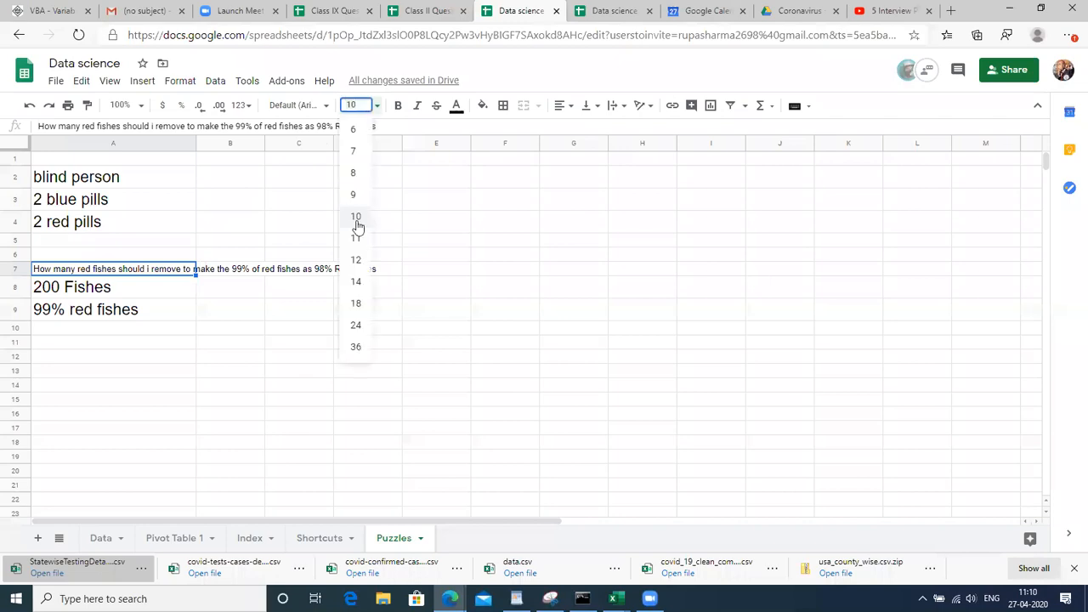
click(358, 303)
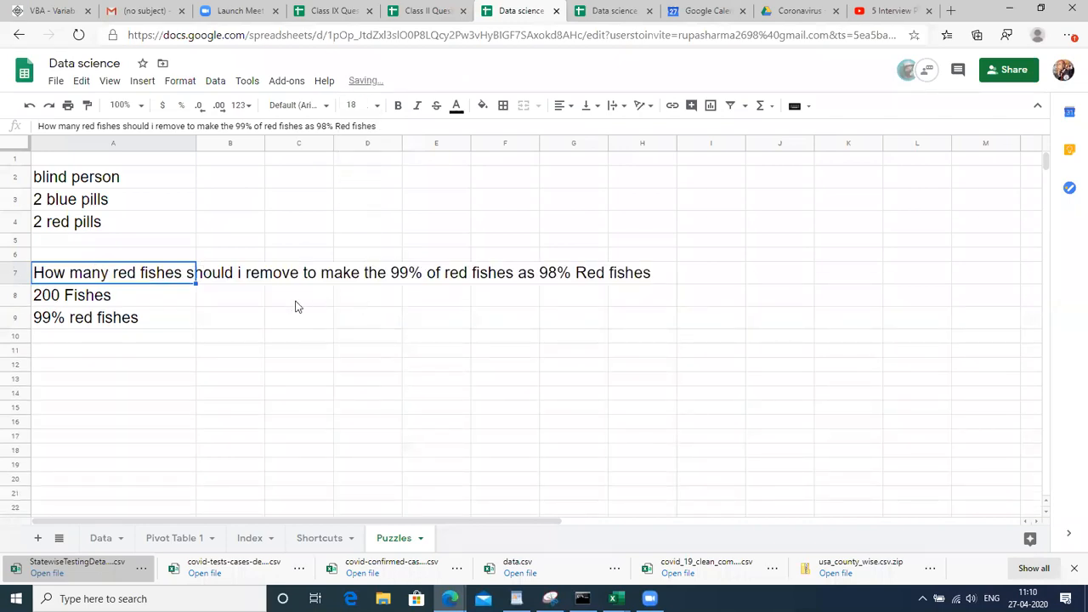
key(ctrl+b)
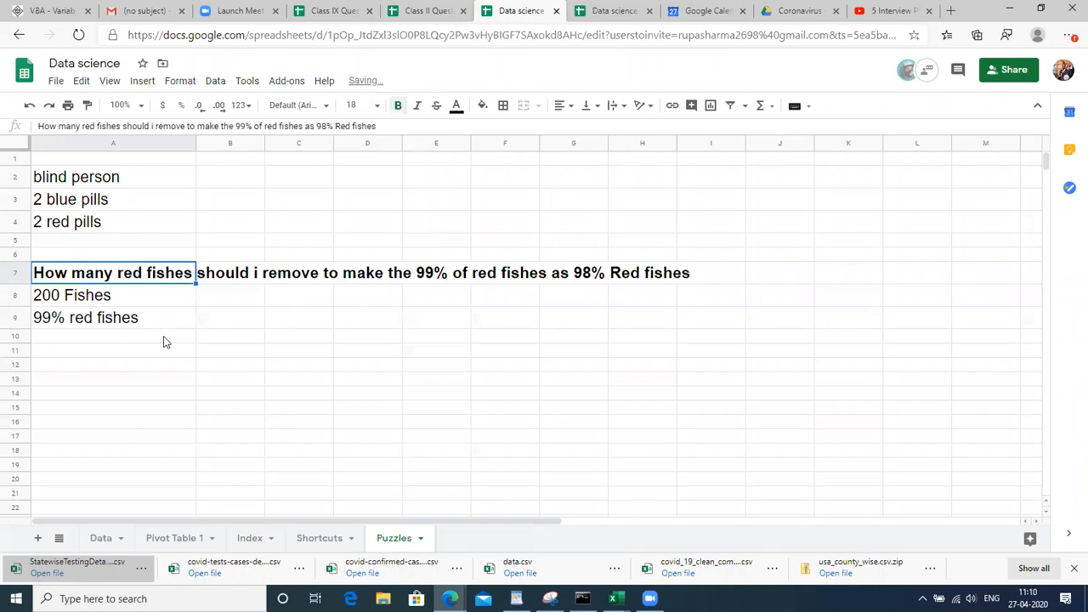
click(165, 338)
click(189, 322)
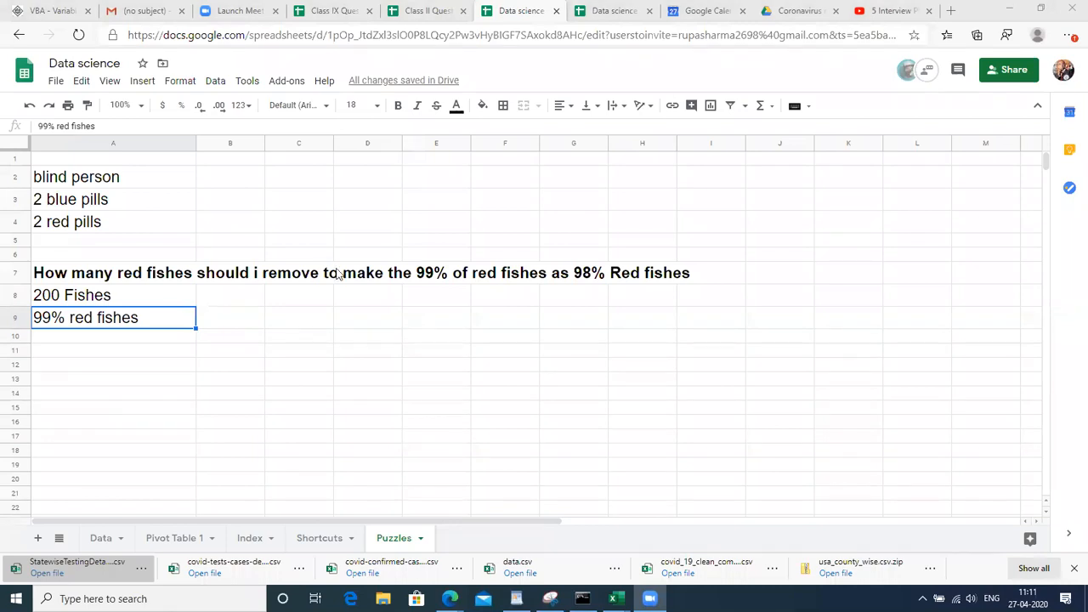
click(226, 321)
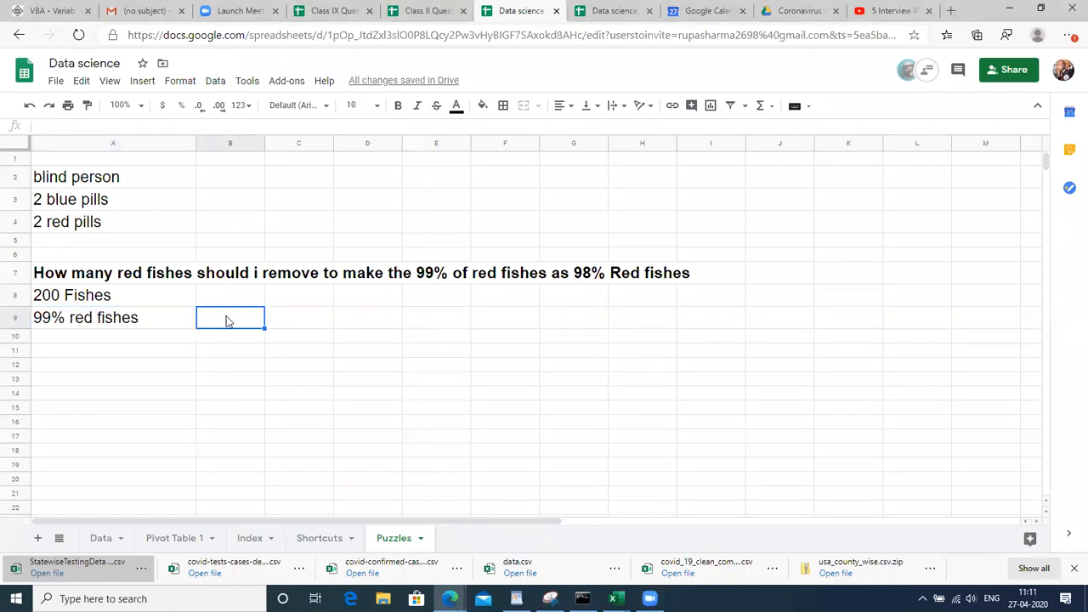
key(Right)
key(Up)
key(Right)
key(Left)
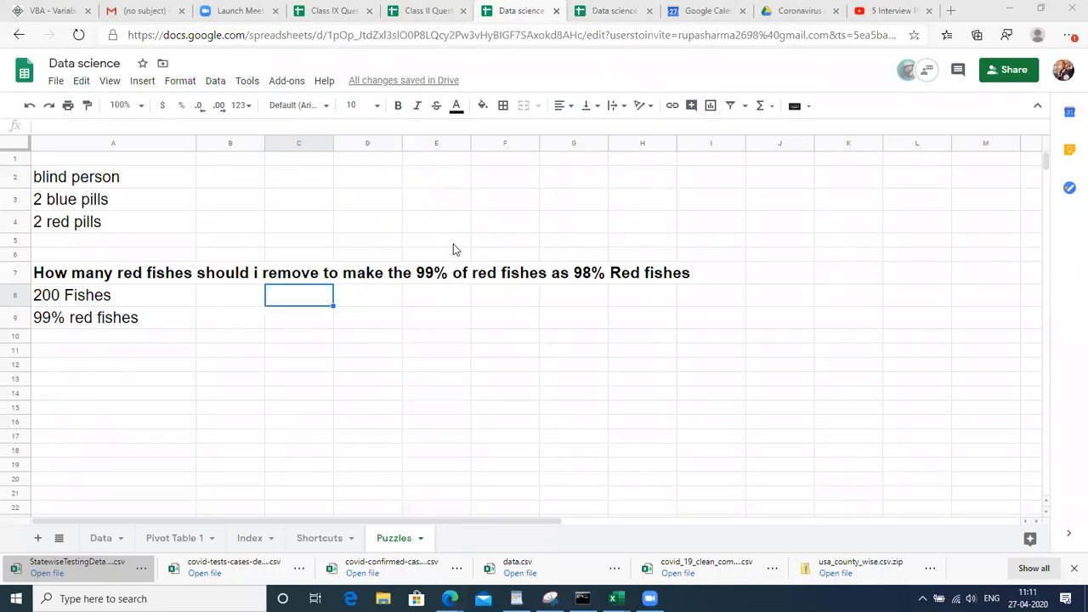
Enter the formula =200*99% in D8, giving 198
click(391, 281)
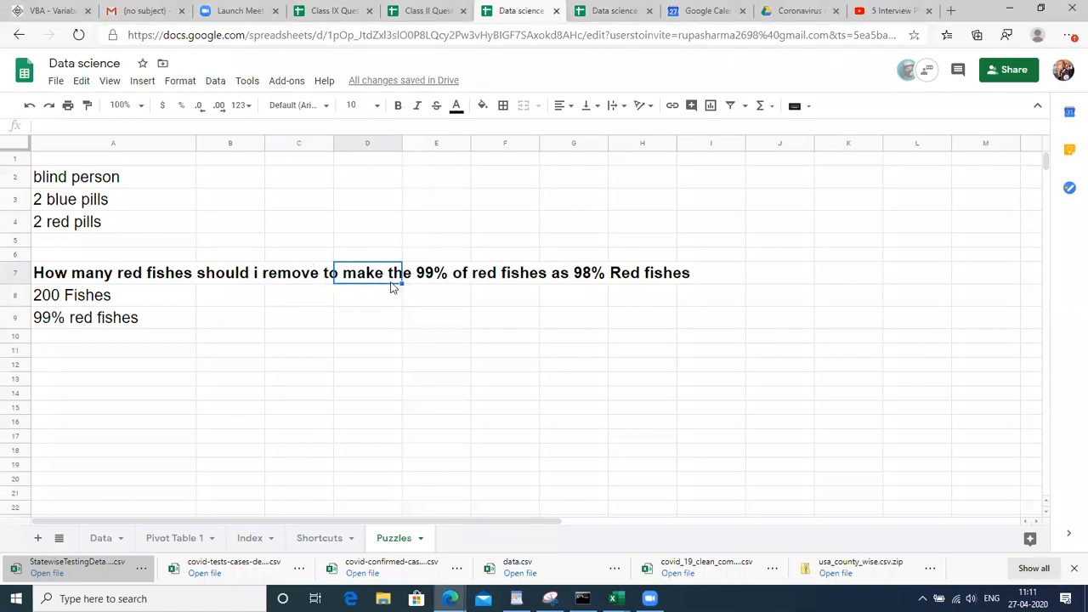
click(293, 369)
key(Up)
key(Up)
key(Up)
key(Up)
key(Down)
key(Down)
key(Up)
key(Up)
key(Right)
text(=200)
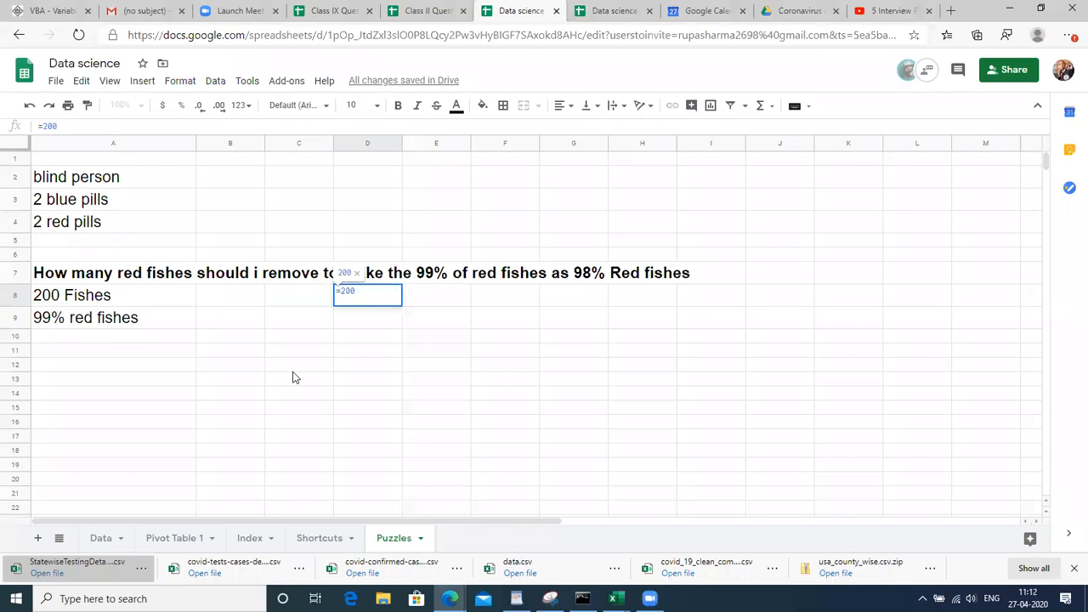
text(*)
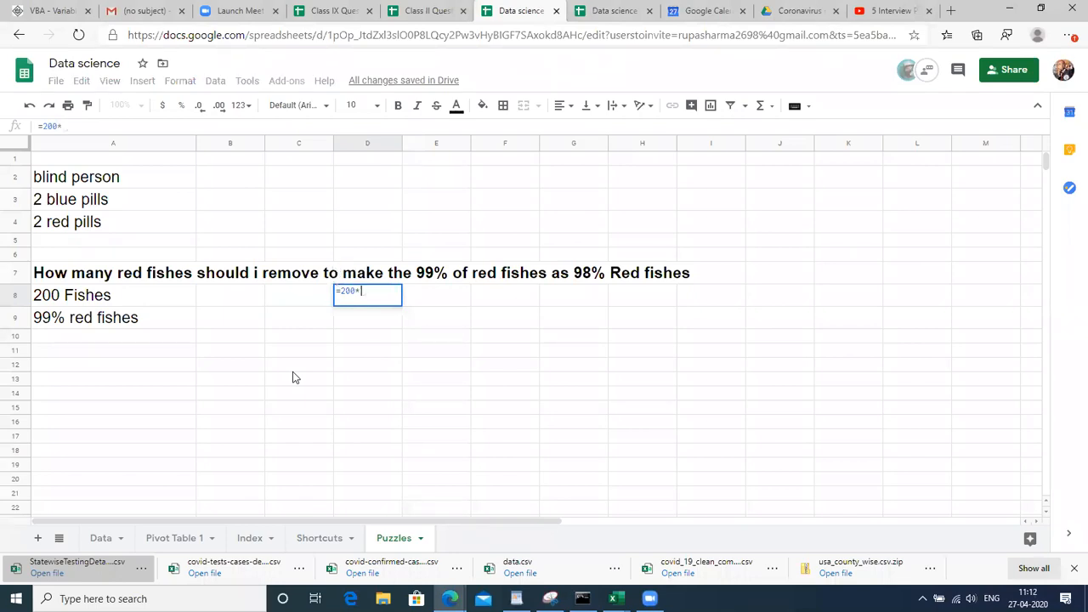
text(99%)
key(Return)
key(Up)
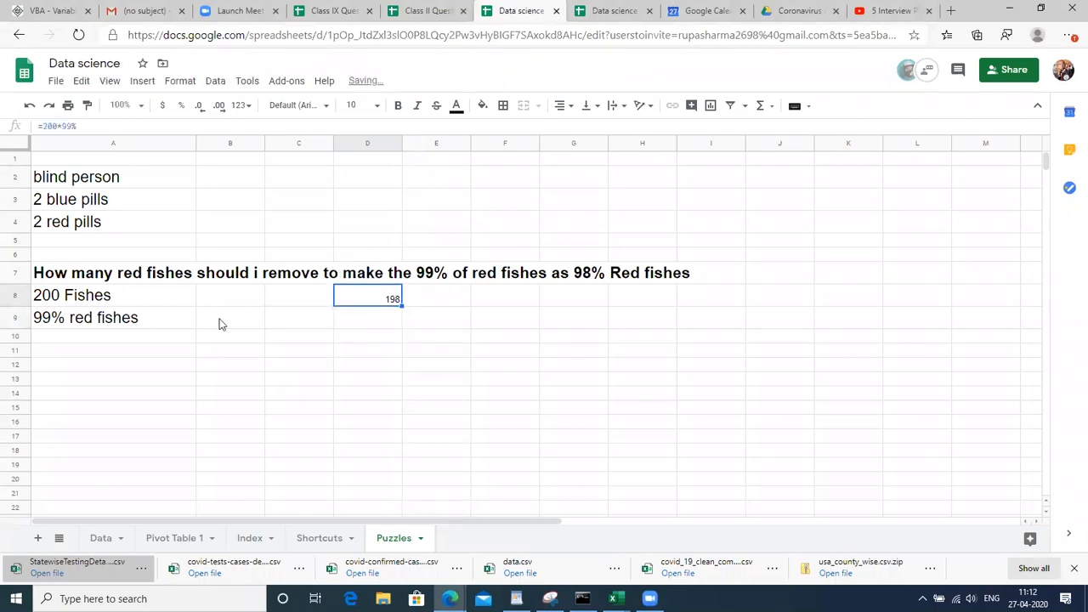
Enlarge the 198 result in D8 to font size 24
click(357, 104)
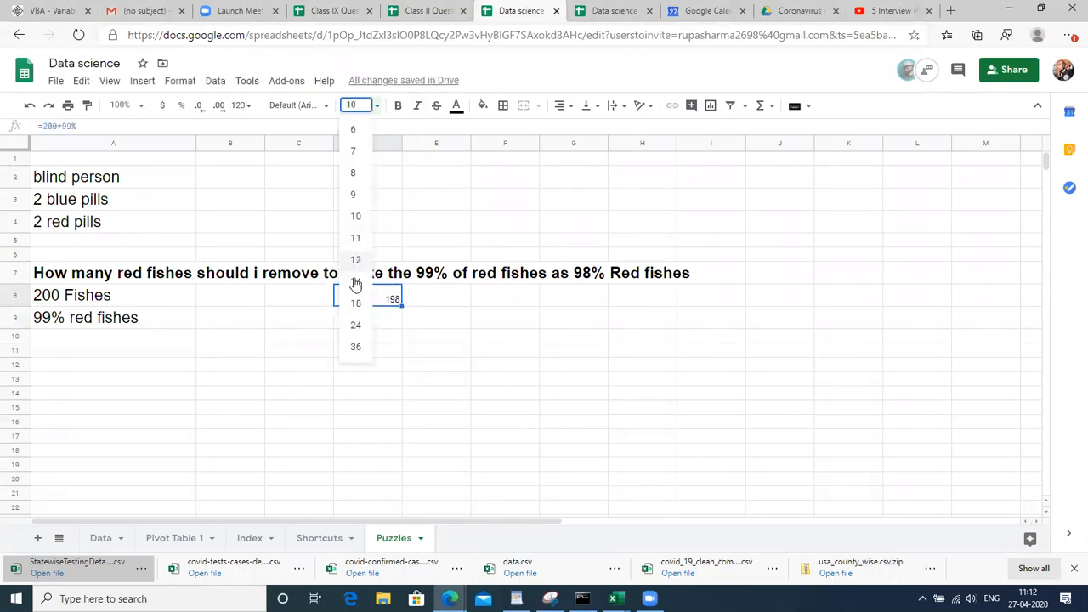
click(355, 281)
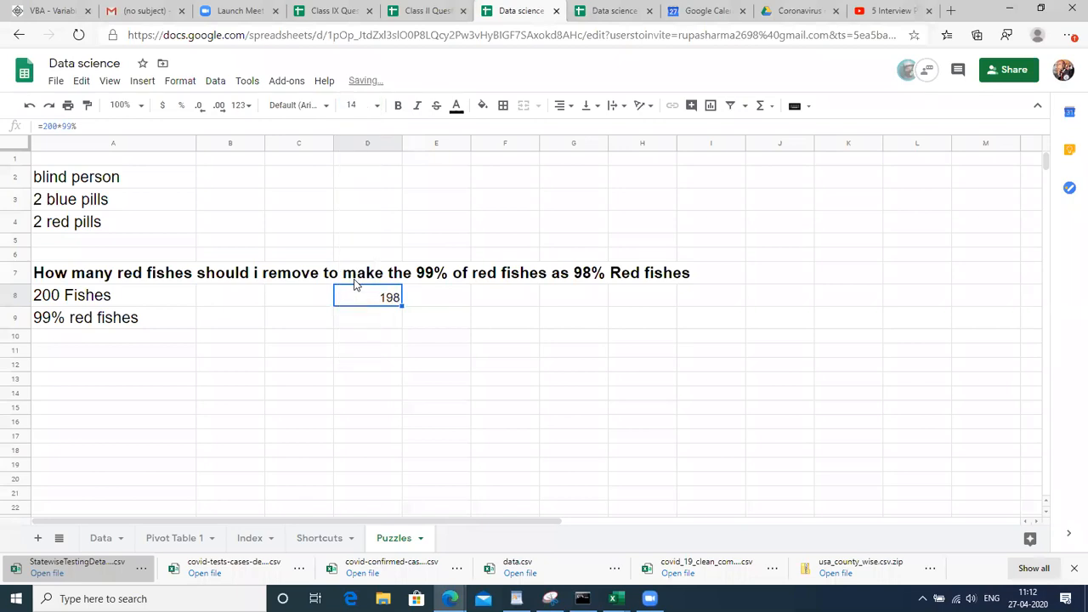
click(360, 105)
click(357, 328)
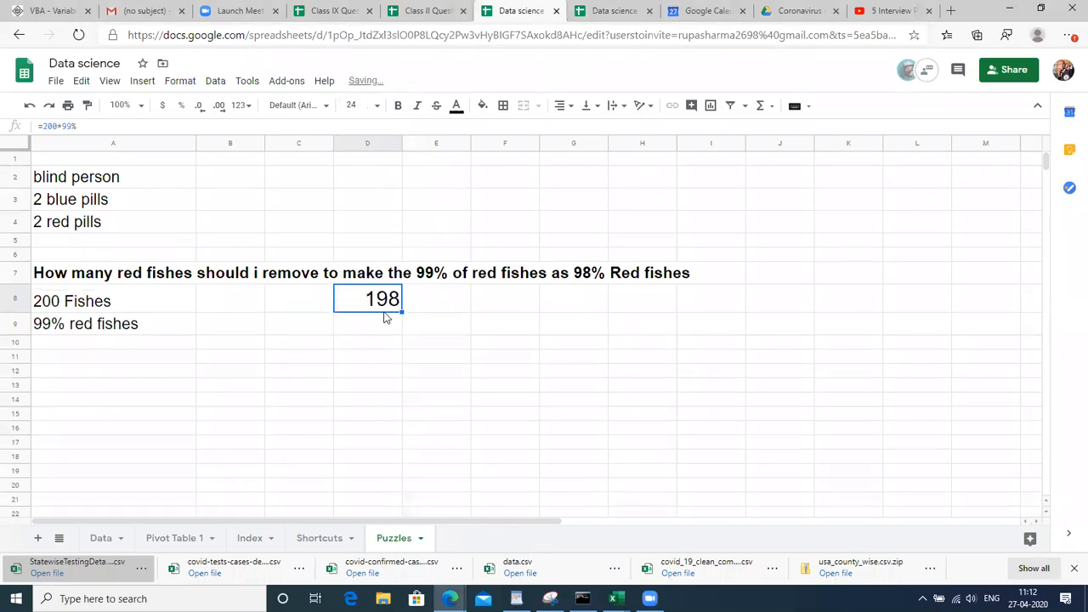
click(422, 307)
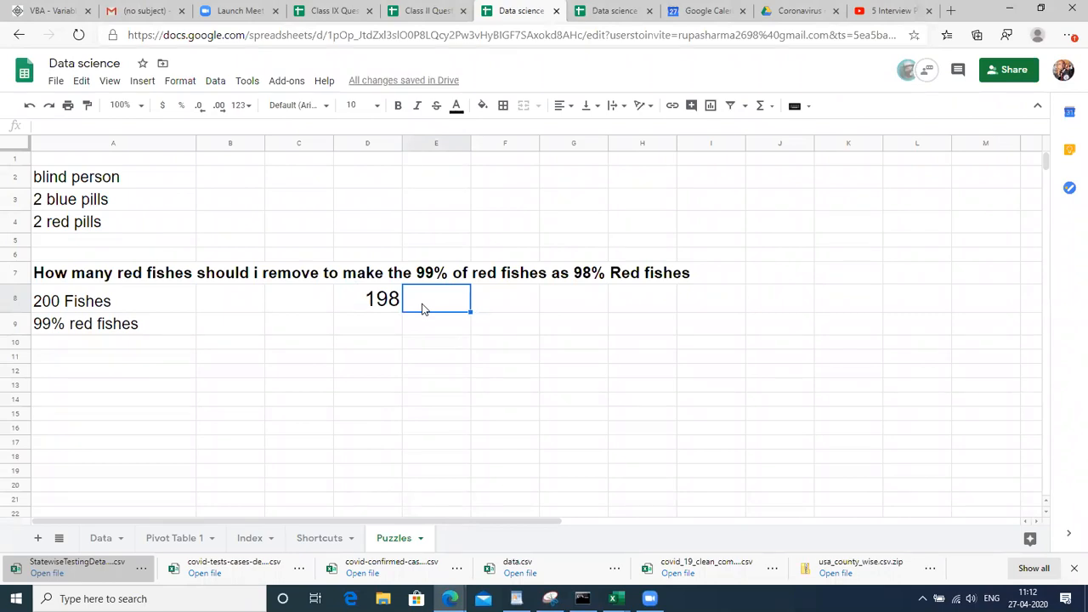
Enter 196 in E8 and set it to font size 24
text(196)
key(Return)
click(422, 307)
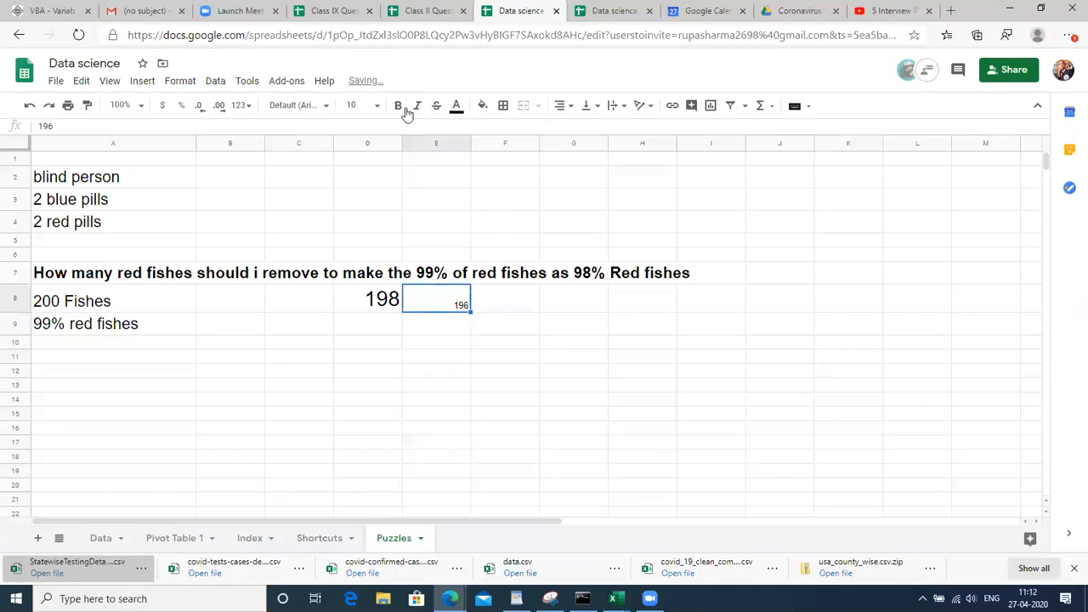
click(356, 105)
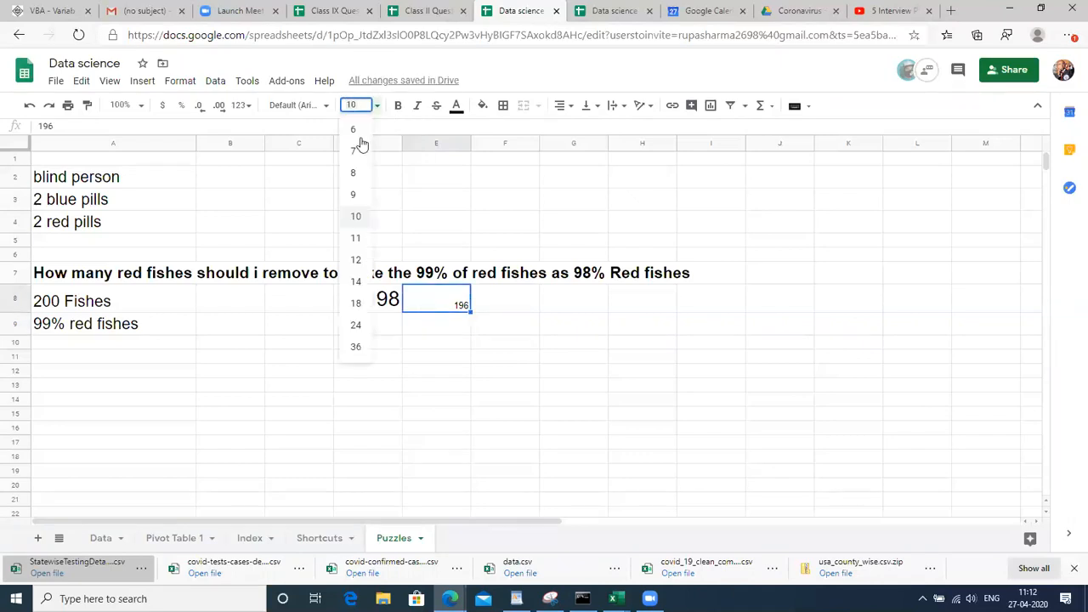
click(354, 328)
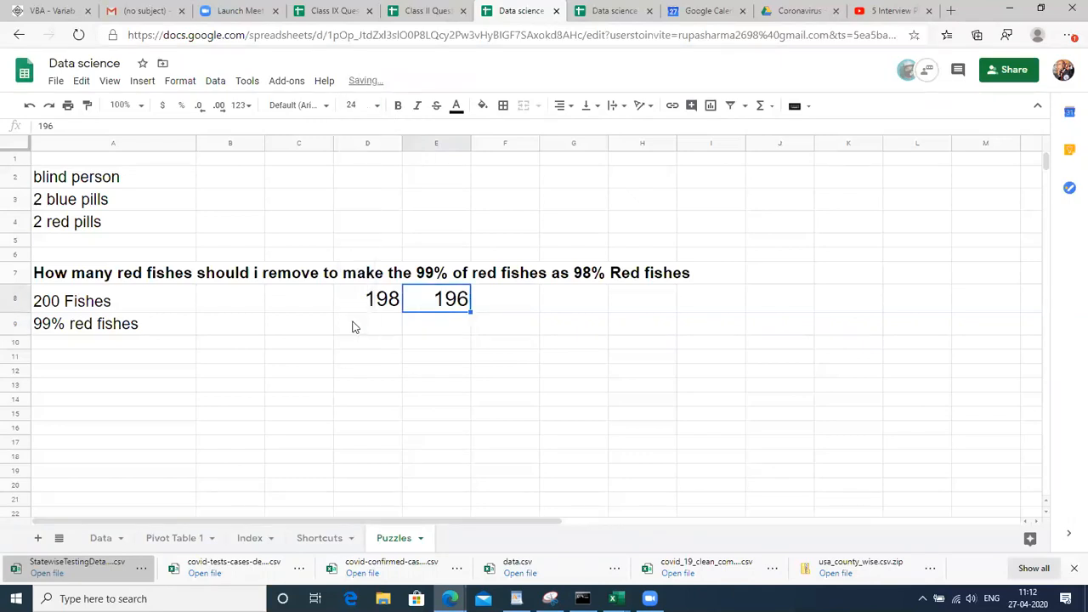
Put the formula =E8/200 in F8, giving 0.98
click(503, 309)
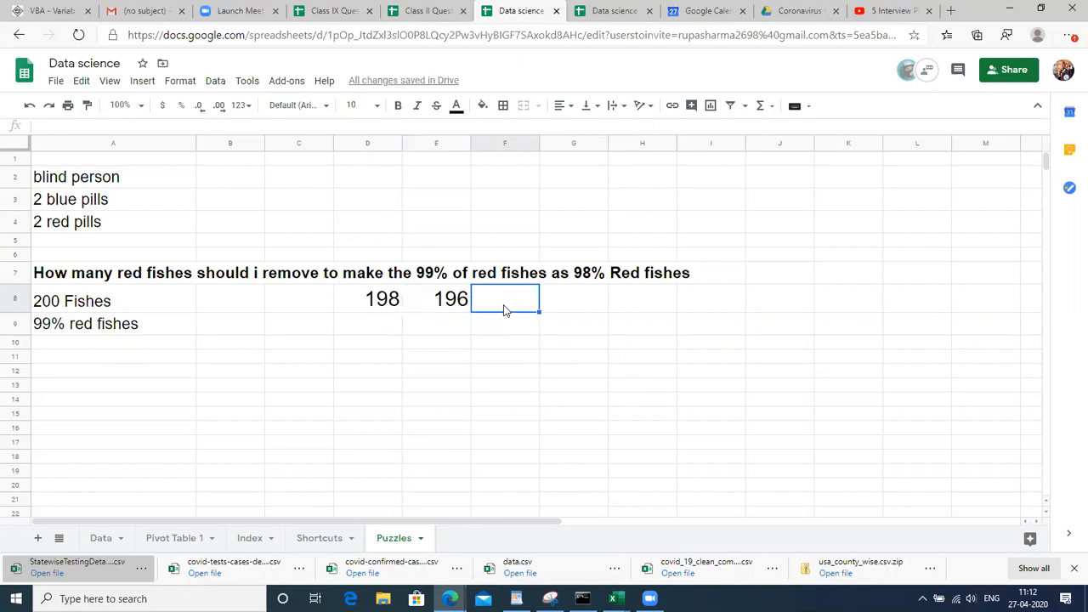
text(=)
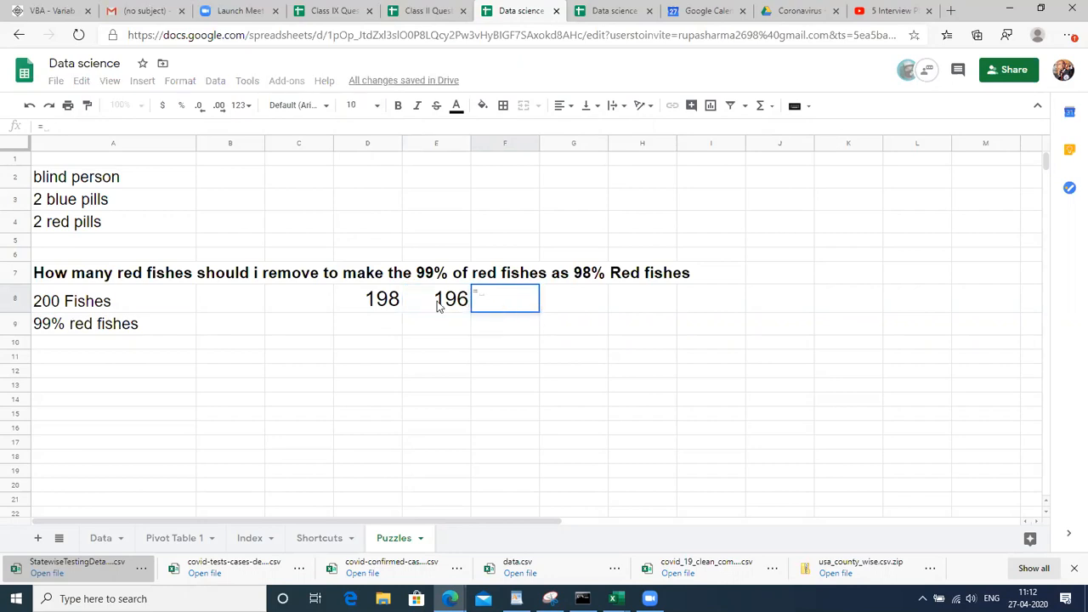
click(438, 304)
text(/)
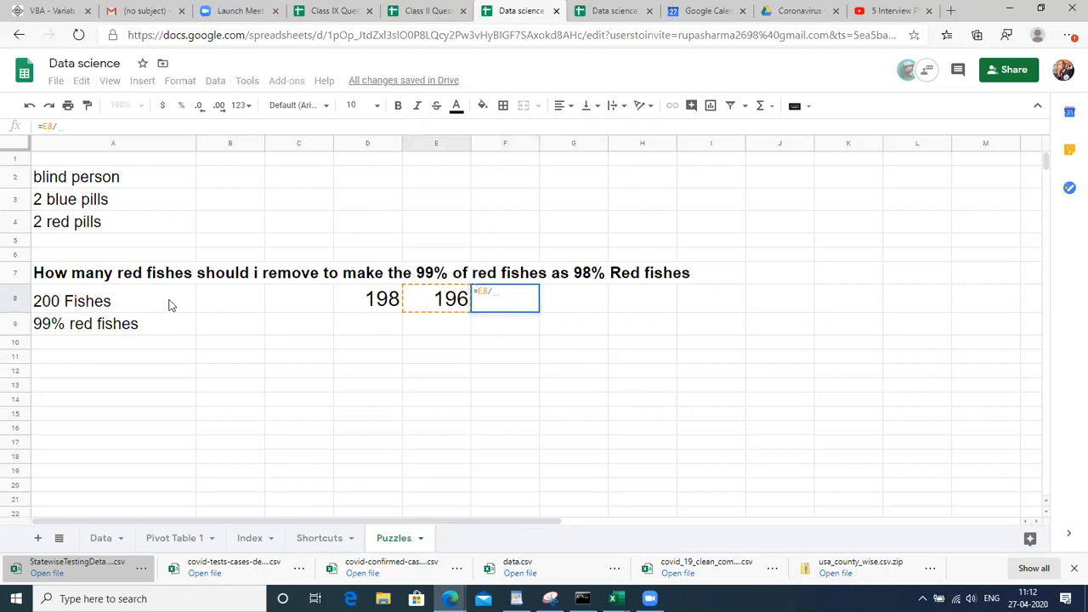
text(200)
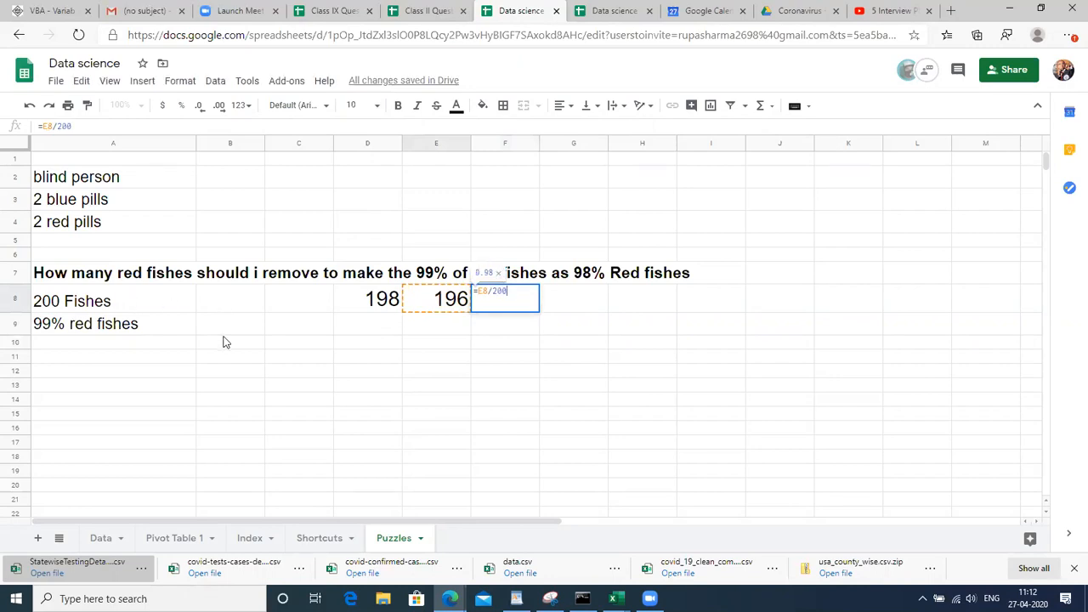
key(Return)
key(Up)
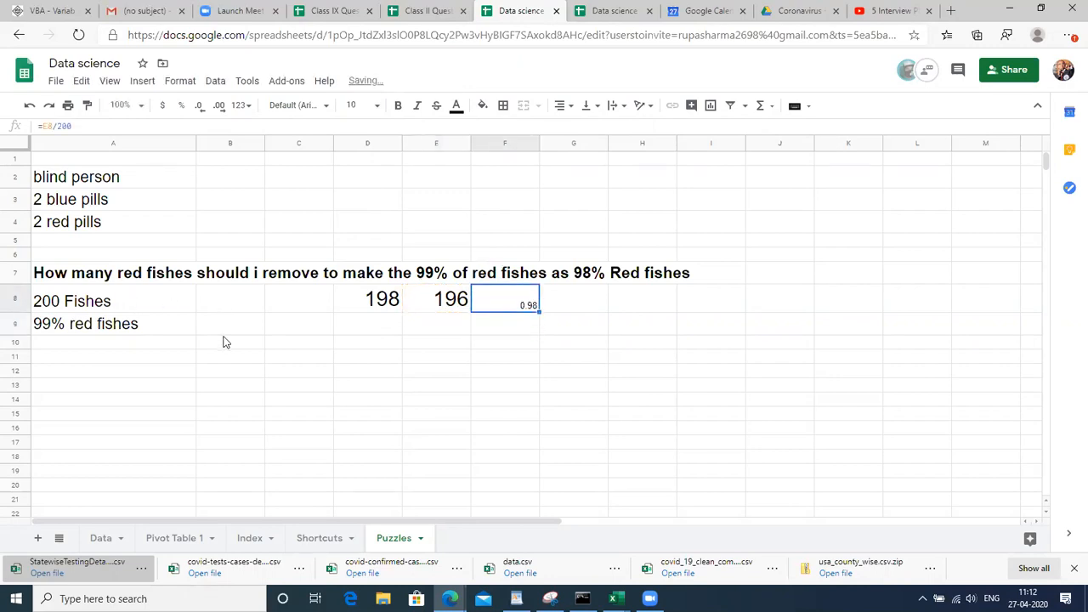
Format F8 at size 24 as a percentage with no decimals, showing 98%
click(377, 108)
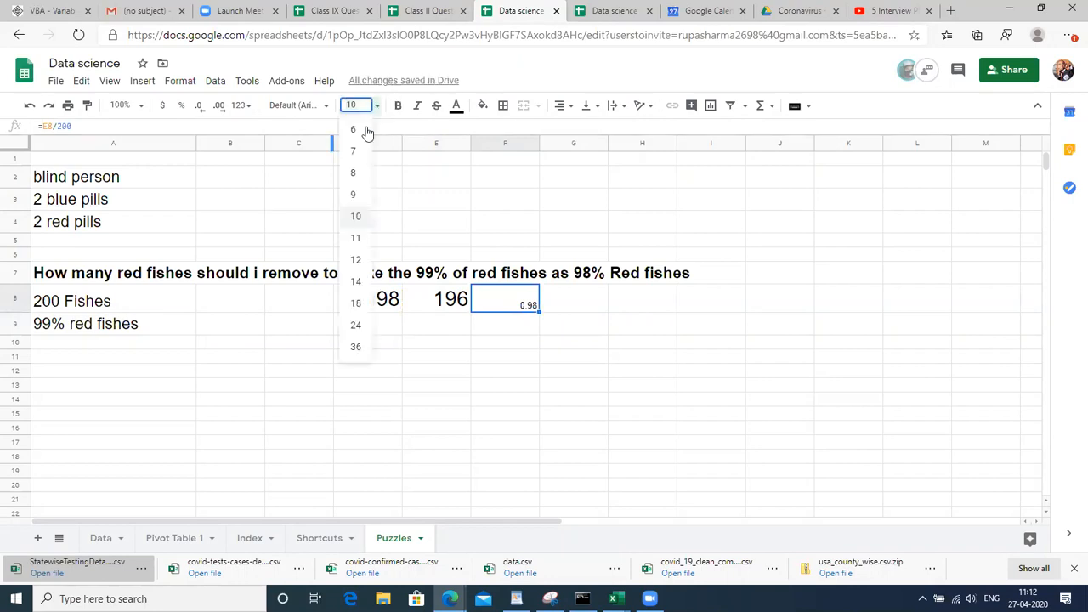
click(357, 327)
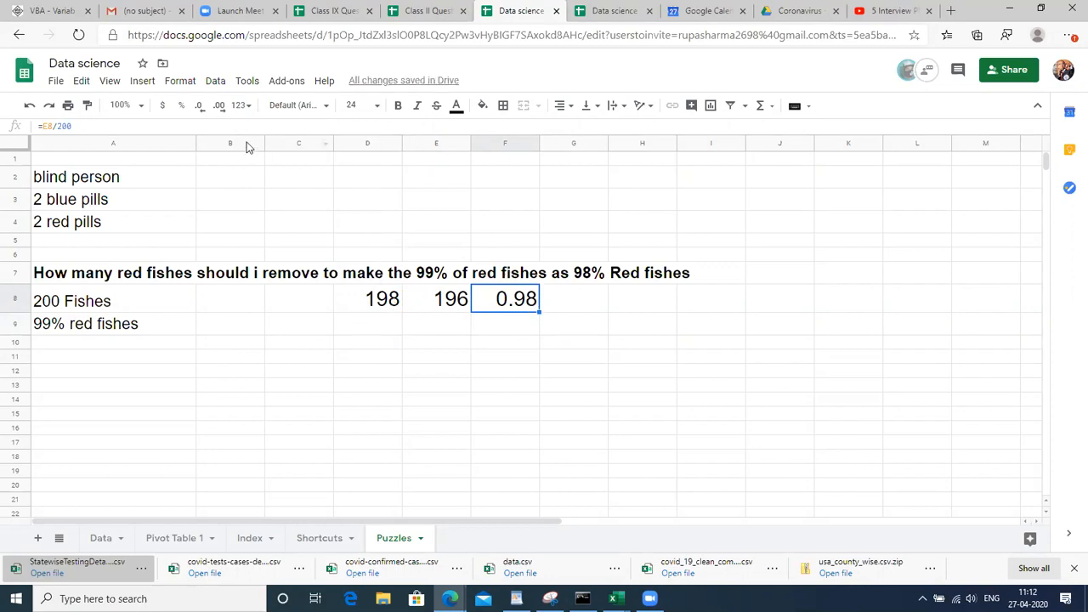
click(182, 105)
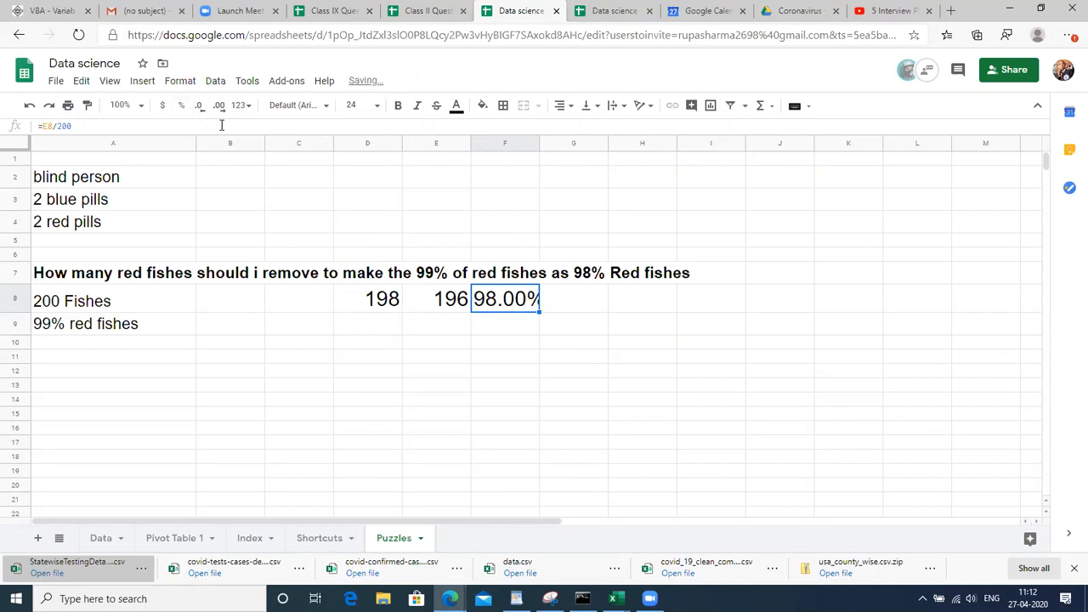
double_click(200, 106)
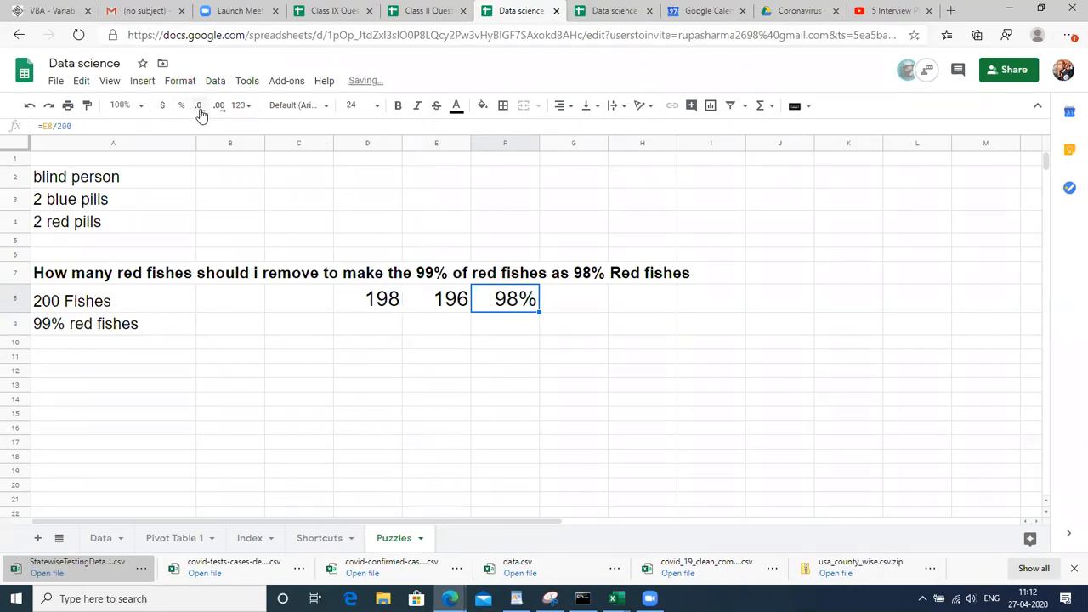
click(446, 332)
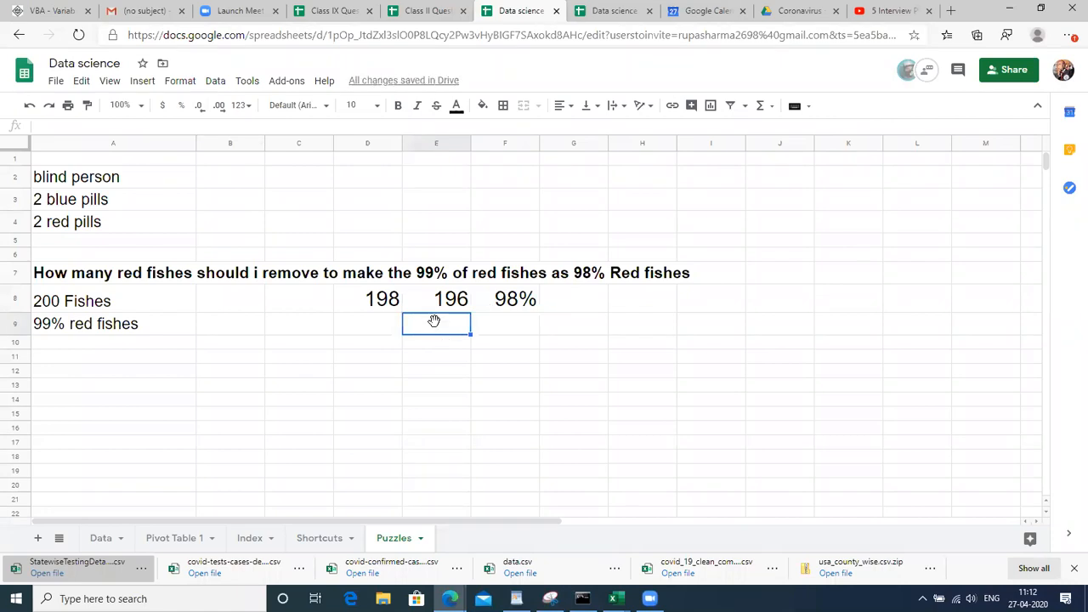
click(99, 329)
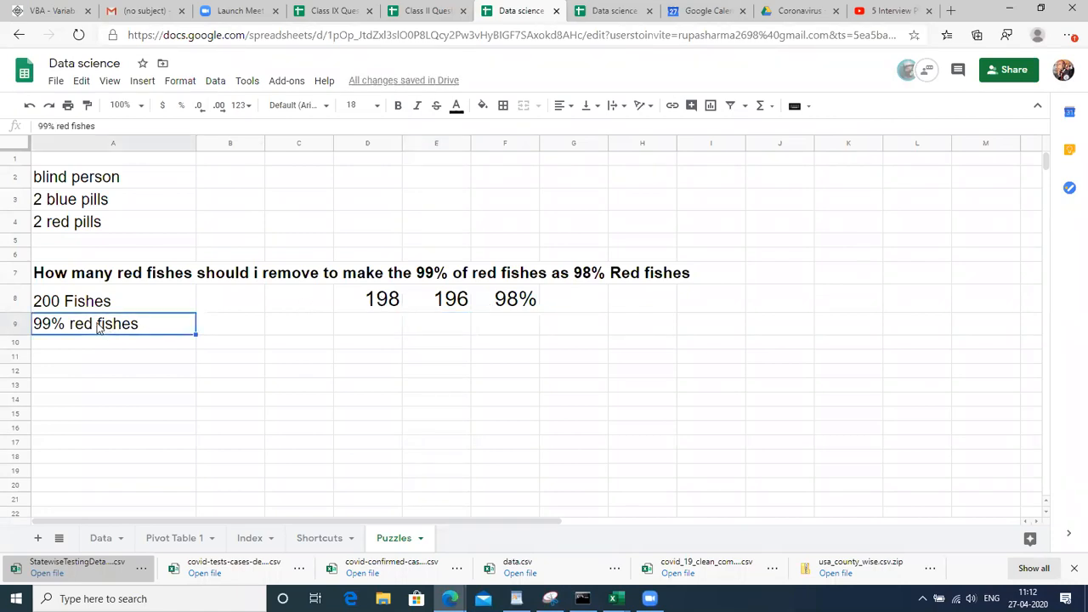
click(377, 308)
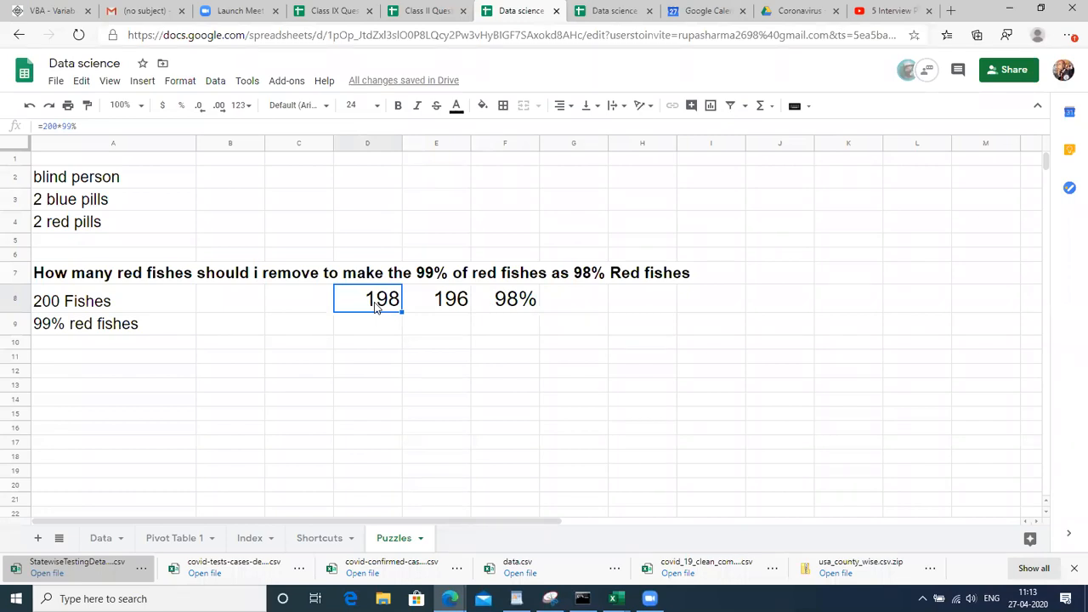
key(Down)
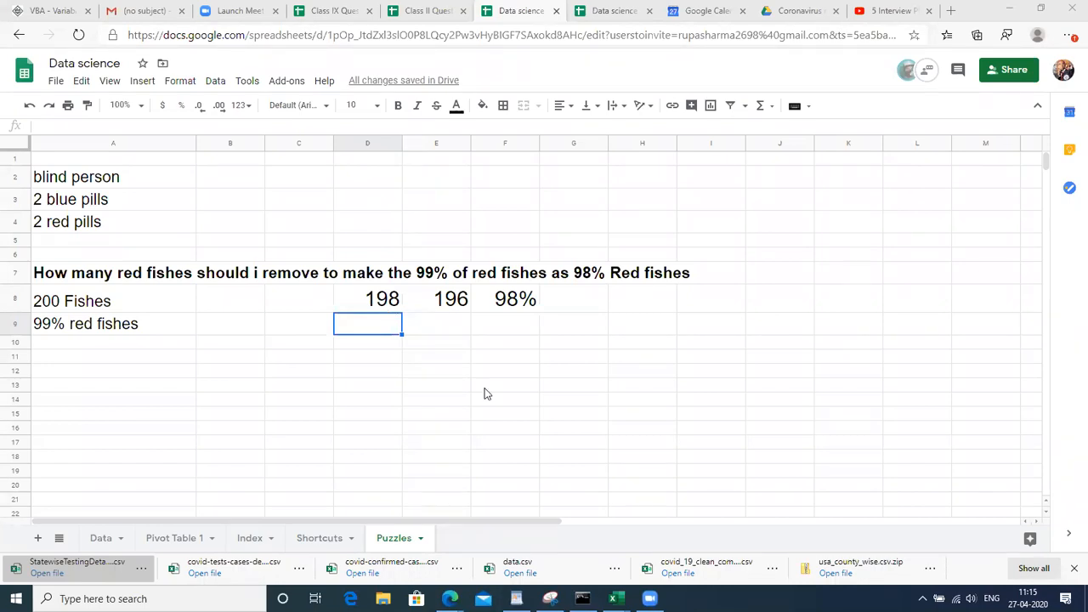
Switch to the Data sheet and browse cells such as a Mum city and employee TSW5102
click(101, 538)
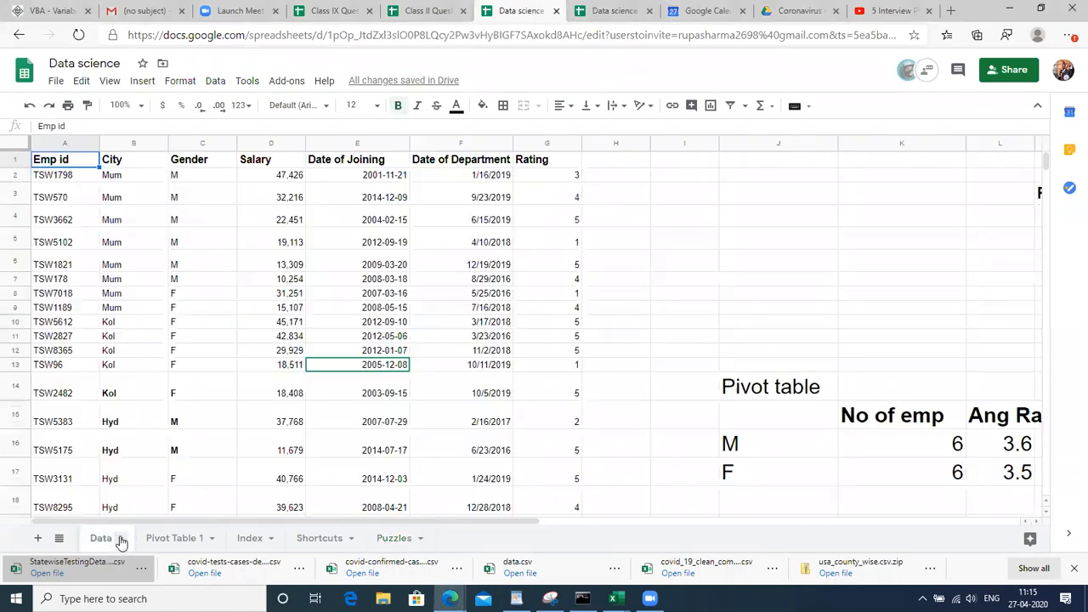
click(974, 255)
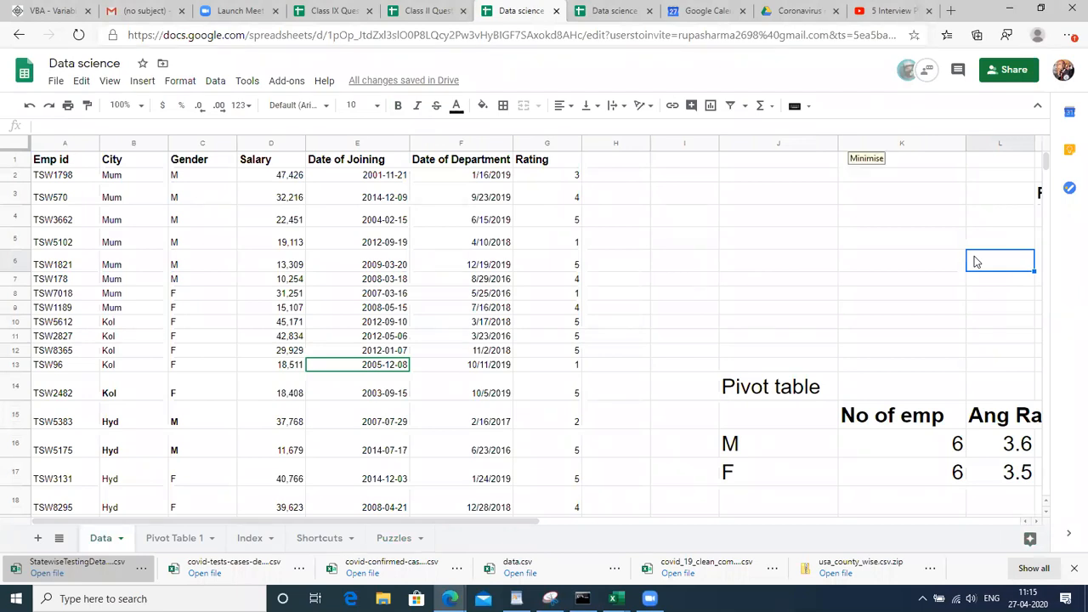
click(121, 280)
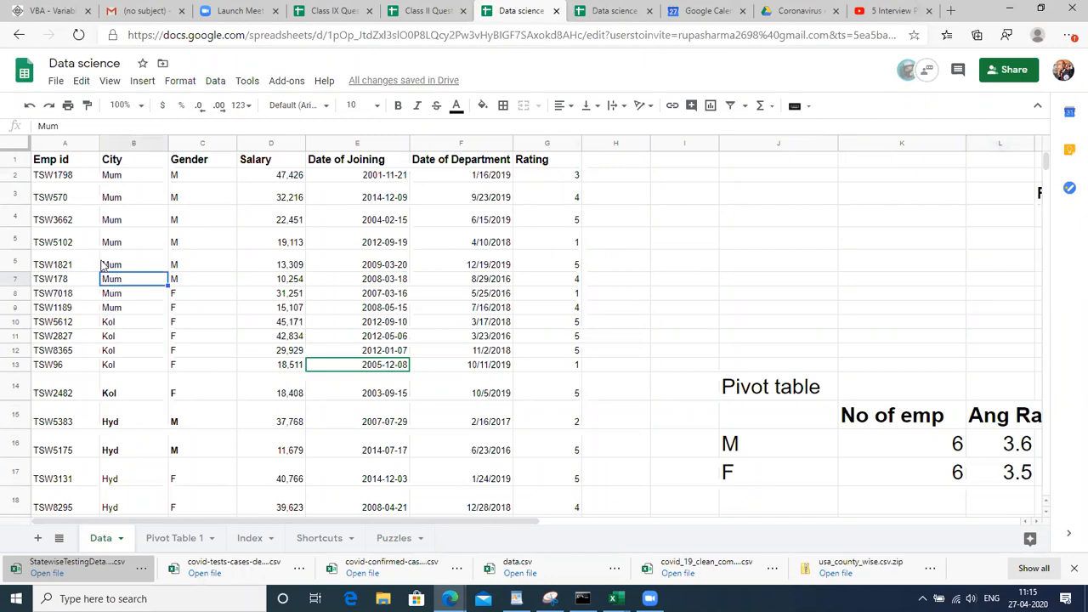
click(56, 247)
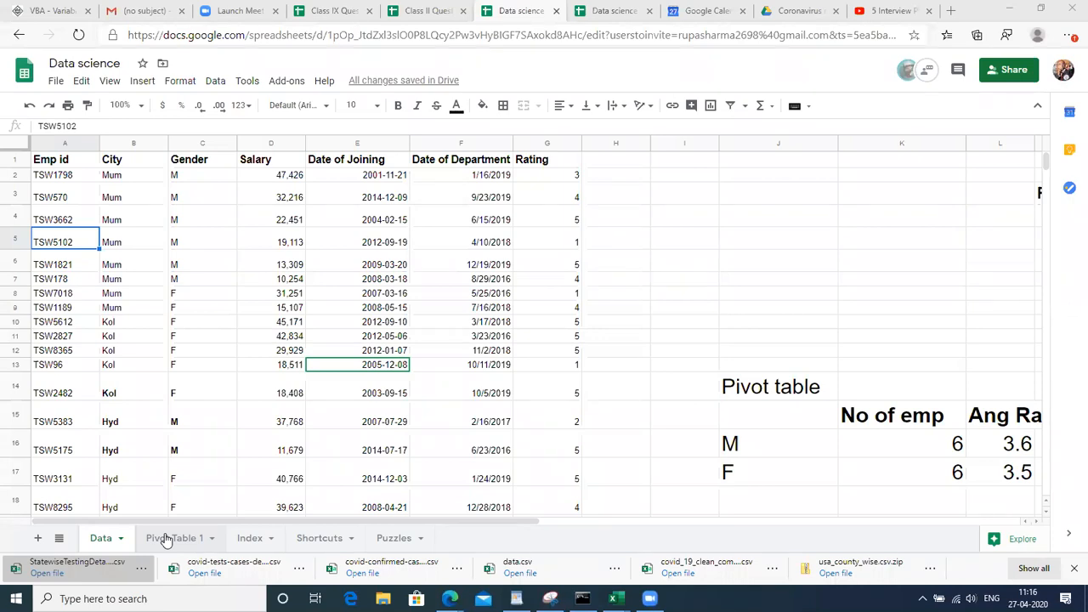
click(168, 539)
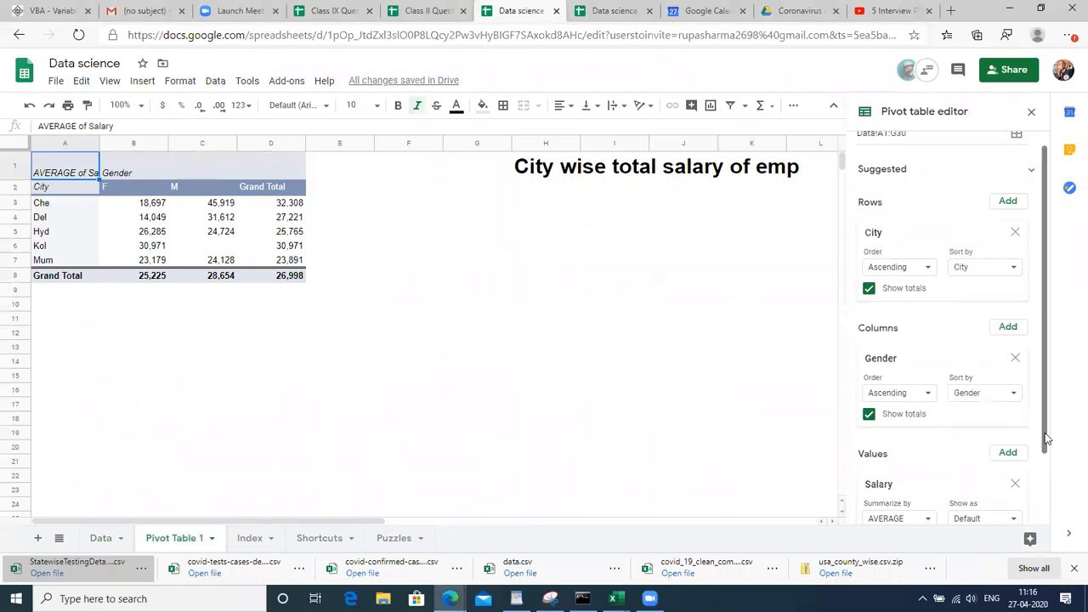
drag(1046, 438, 1067, 362)
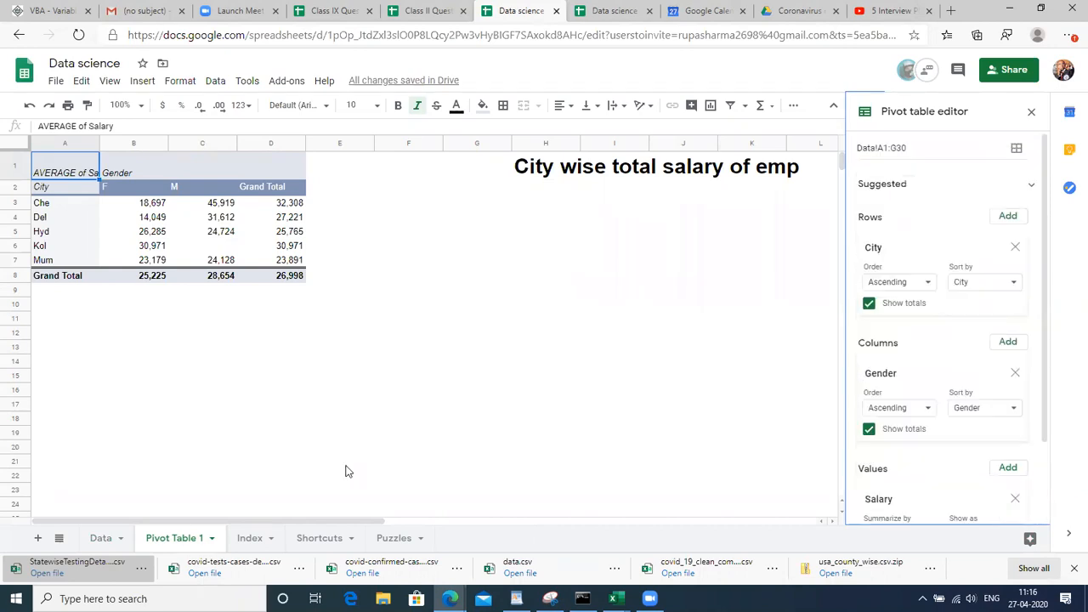
click(100, 541)
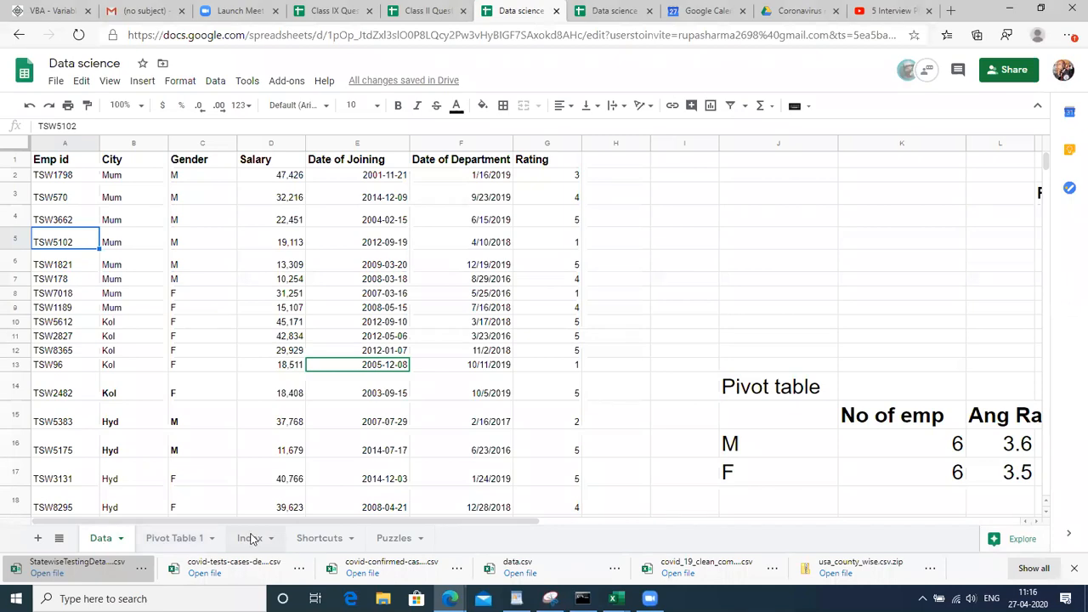
On the Index sheet, fill the 1.Filters to 3.Pivot table entries (A12:A14) orange
click(249, 538)
click(162, 348)
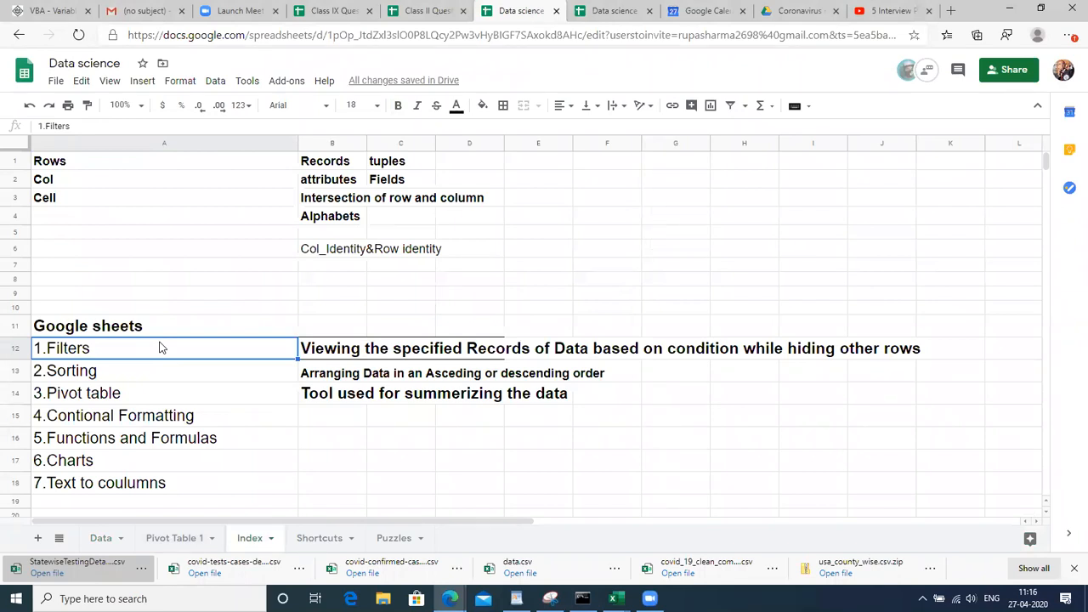
key(shift+Down)
key(shift+Down)
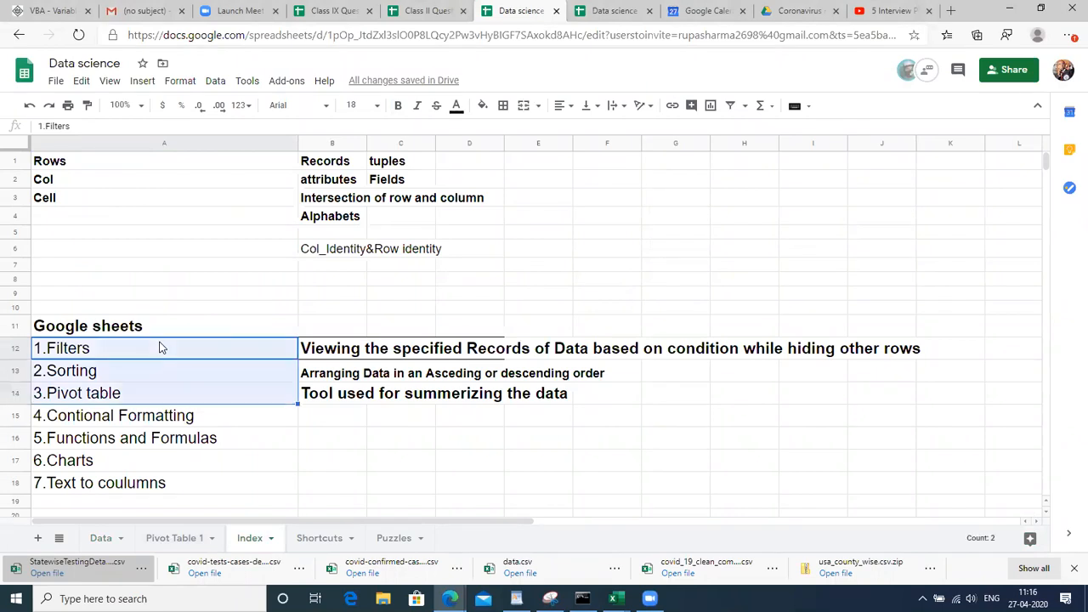
click(482, 105)
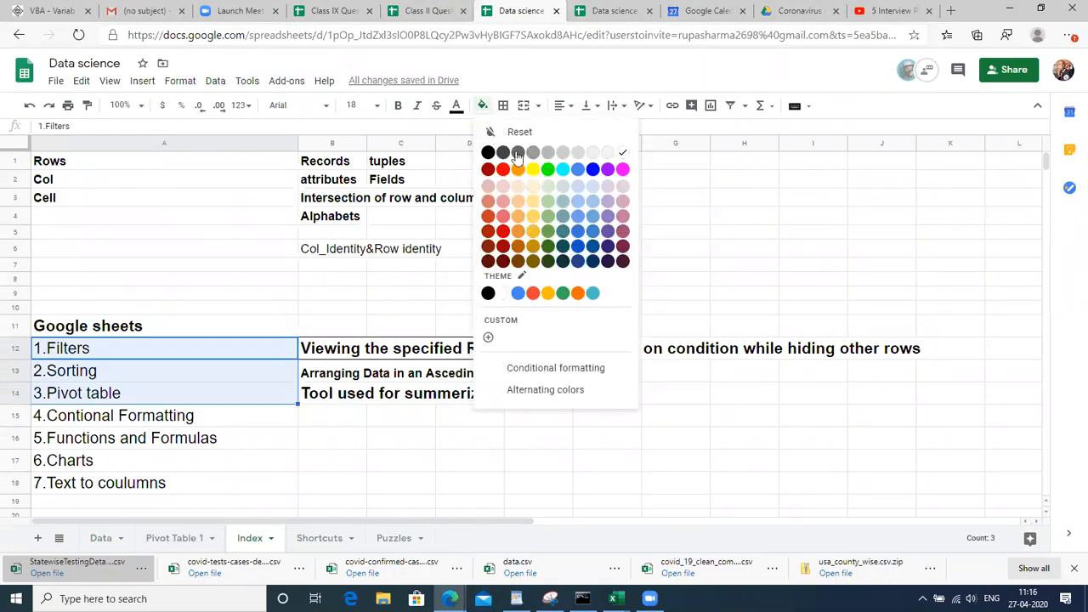
click(518, 231)
click(225, 280)
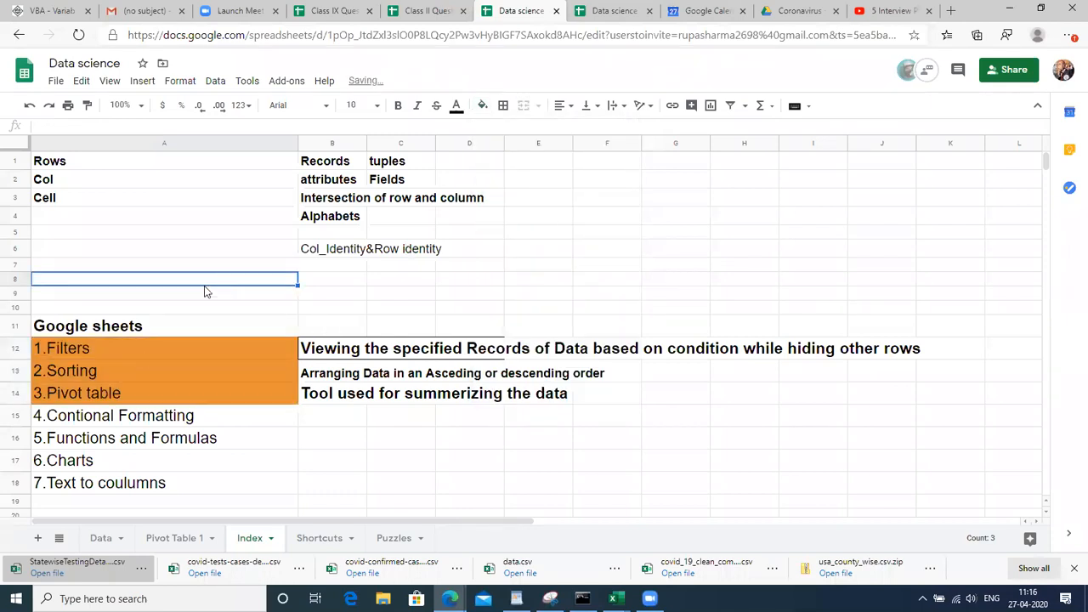
Move among the coloured entries and the 4.Contional Formatting cell to review the fill
click(145, 369)
key(Down)
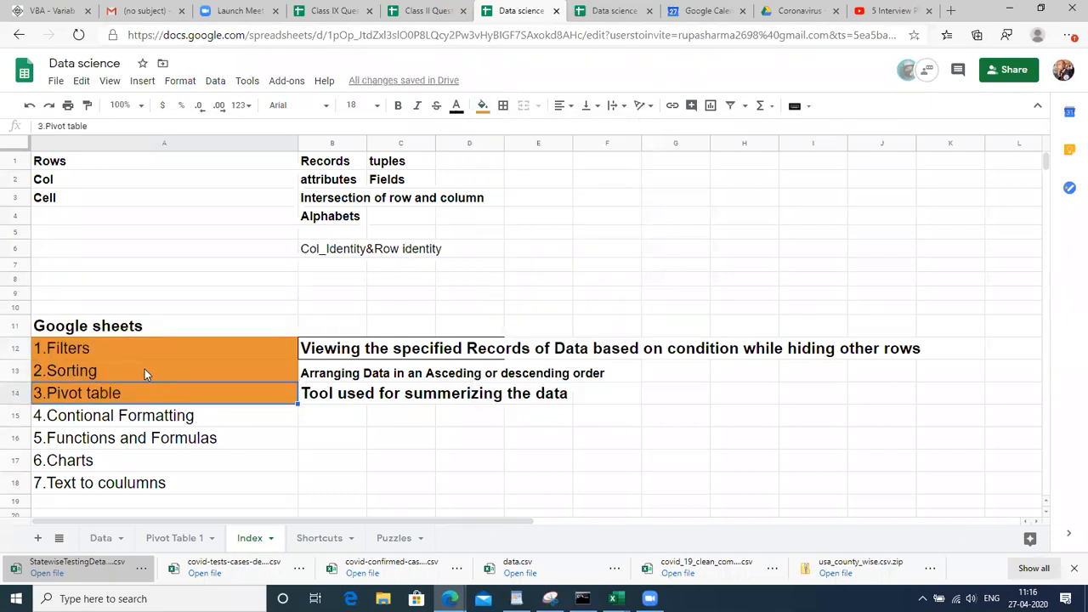
key(Right)
key(Up)
key(Up)
key(Down)
key(Down)
key(Down)
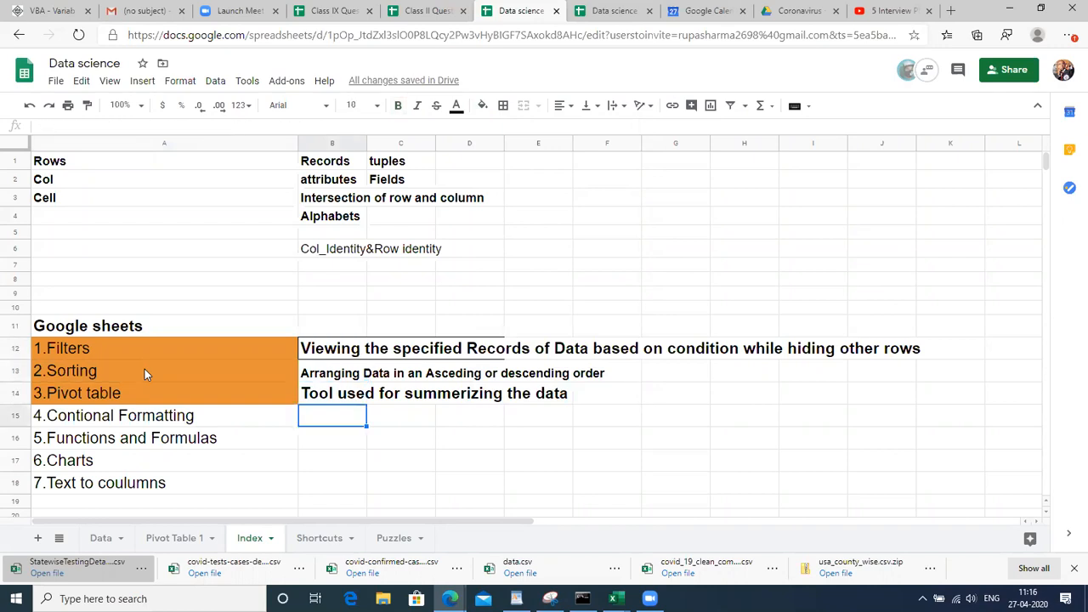
key(Left)
key(Right)
key(Left)
key(Right)
key(Left)
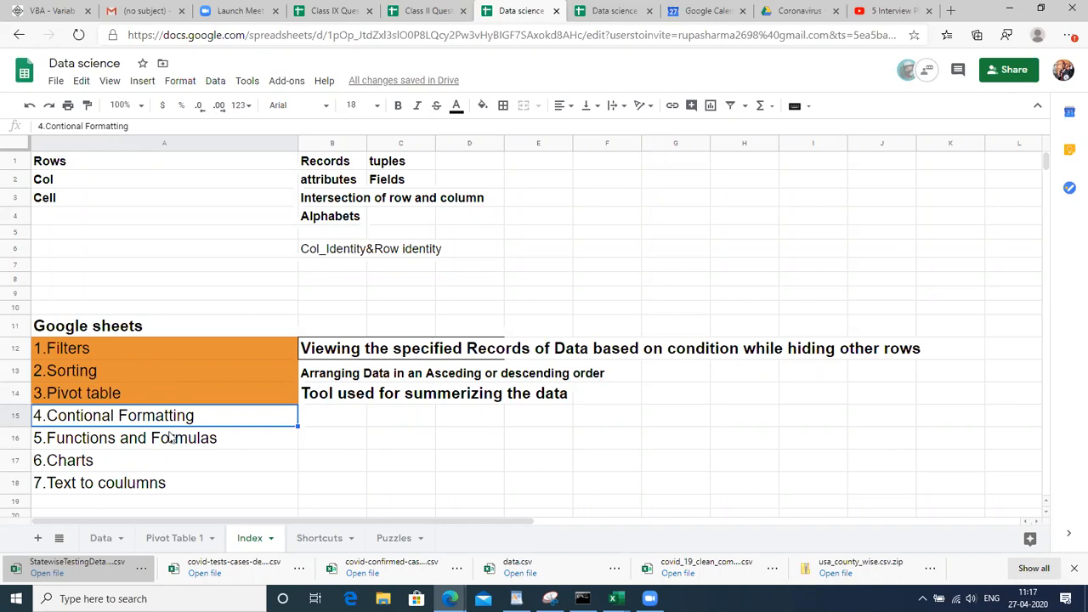
Copy the whole pivot table on Pivot Table 1 and paste it as values at A13
click(174, 539)
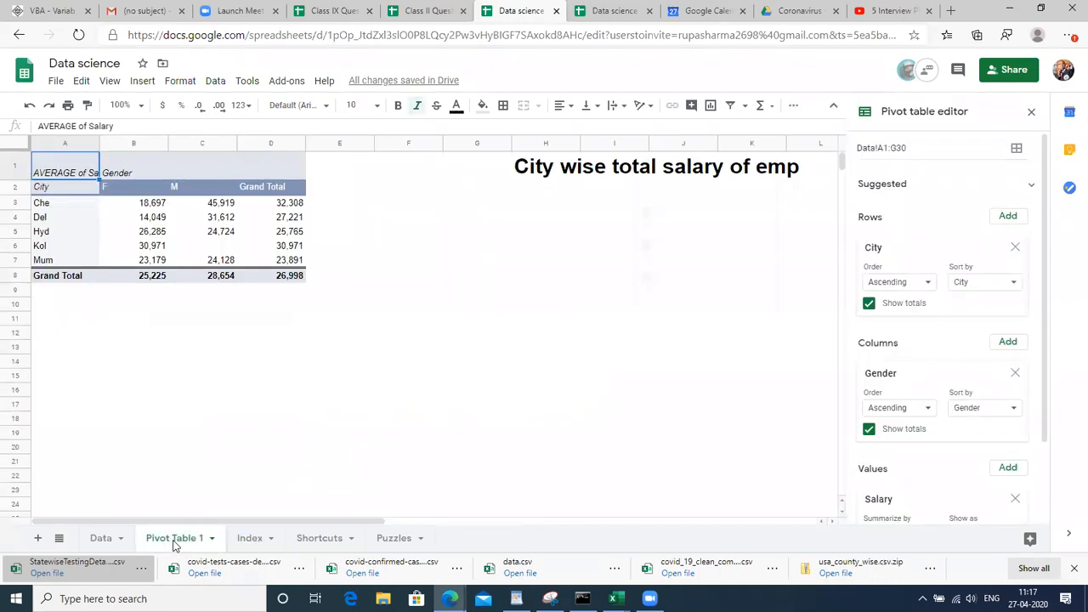
click(96, 234)
key(Up)
key(Up)
key(Up)
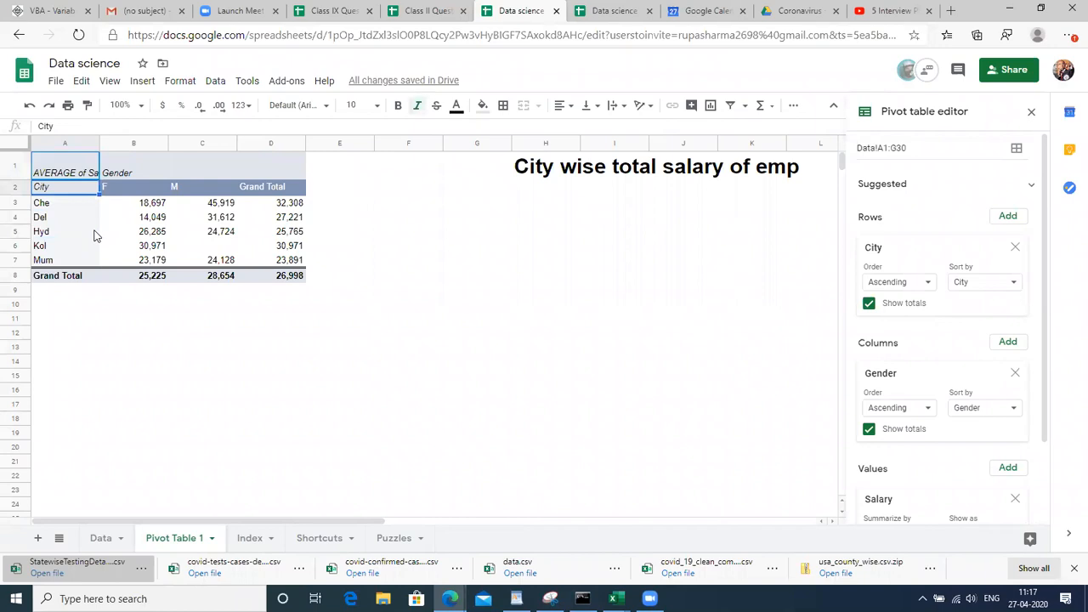
key(shift+Right)
key(shift+Right)
key(shift+Right)
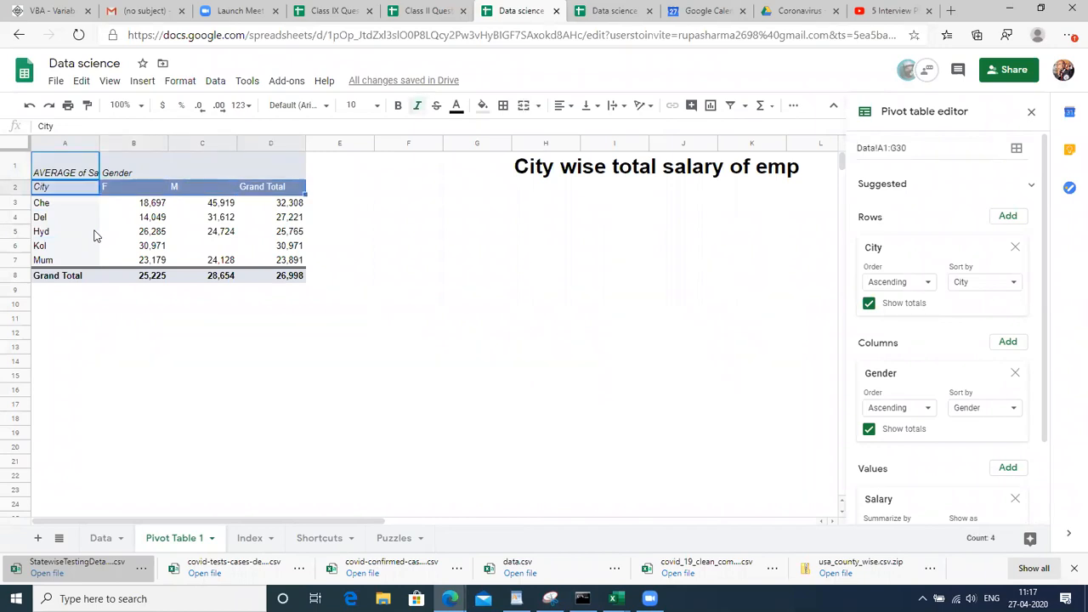
key(shift+Down)
key(shift+Down)
key(shift+Down)
key(shift+Down)
key(shift+Down)
key(shift+Down)
key(ctrl+c)
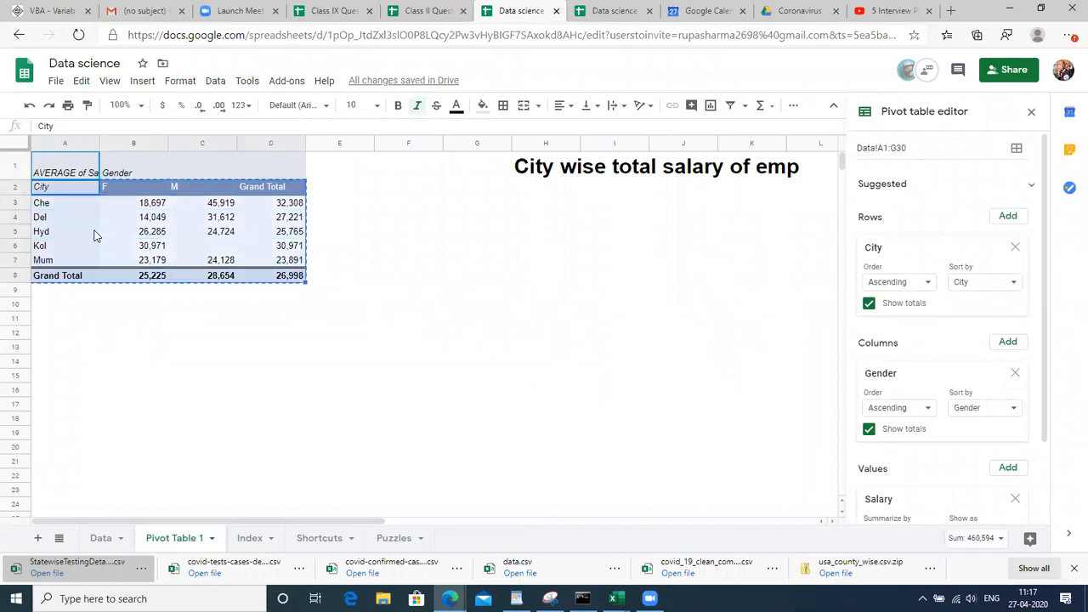
click(72, 376)
key(Up)
key(Up)
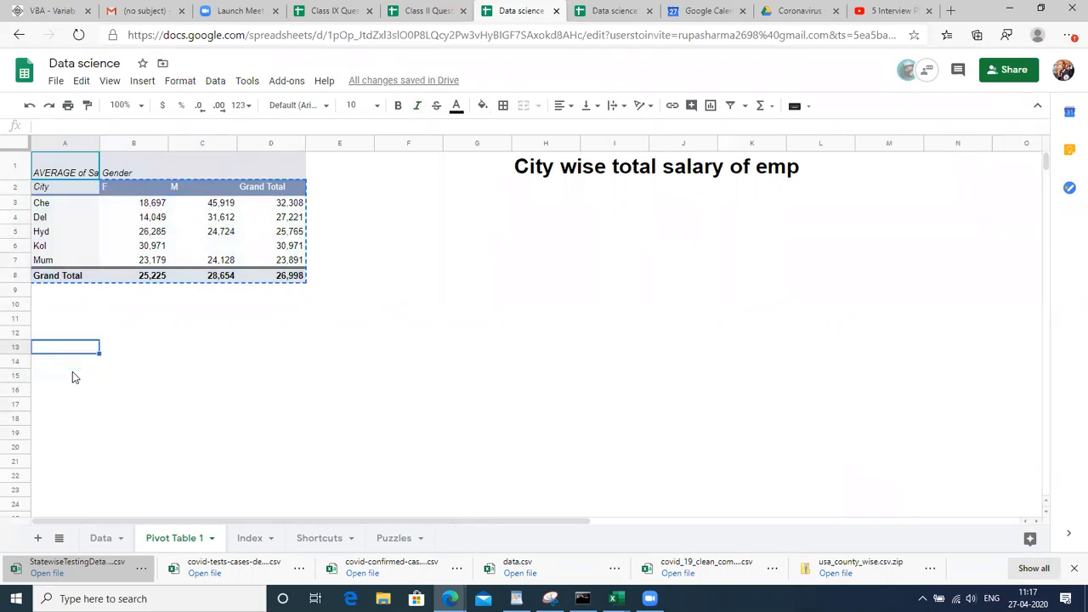
key(ctrl+shift+v)
click(396, 423)
Look through the pasted values and select the header row A13:D13, City to Grand Total
click(107, 350)
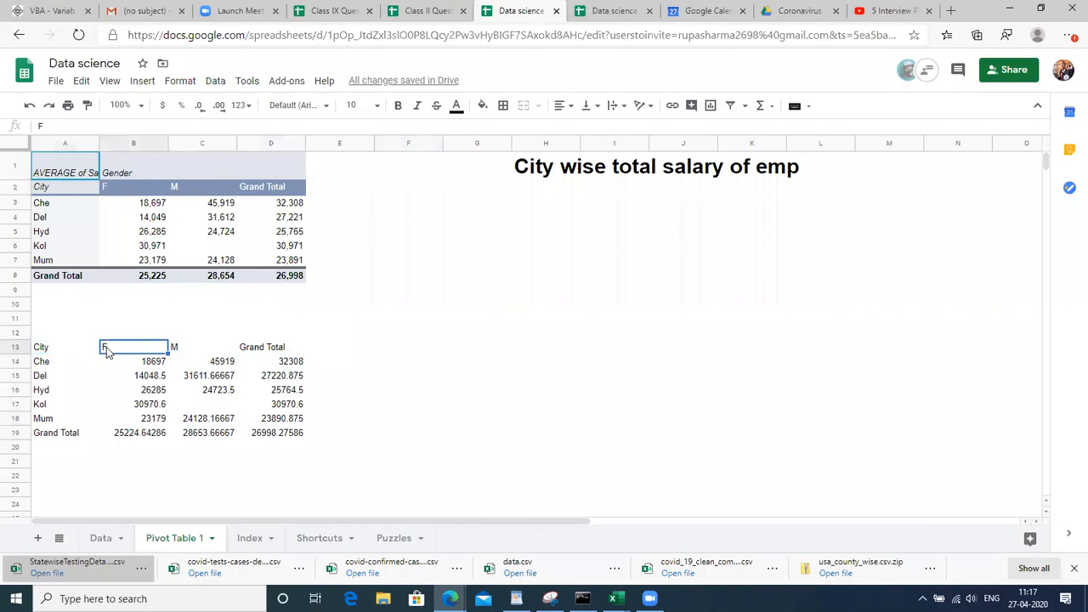
key(Right)
key(Right)
key(Down)
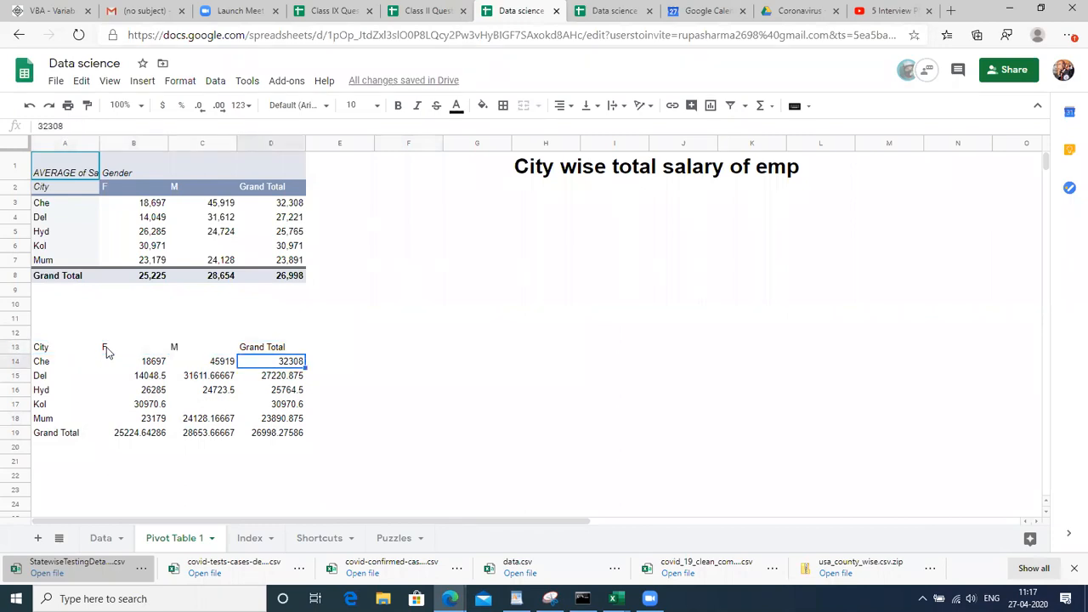
key(Left)
key(Left)
key(Left)
key(Right)
key(Up)
key(Left)
key(Right)
key(Right)
key(Right)
key(Left)
key(Left)
key(Left)
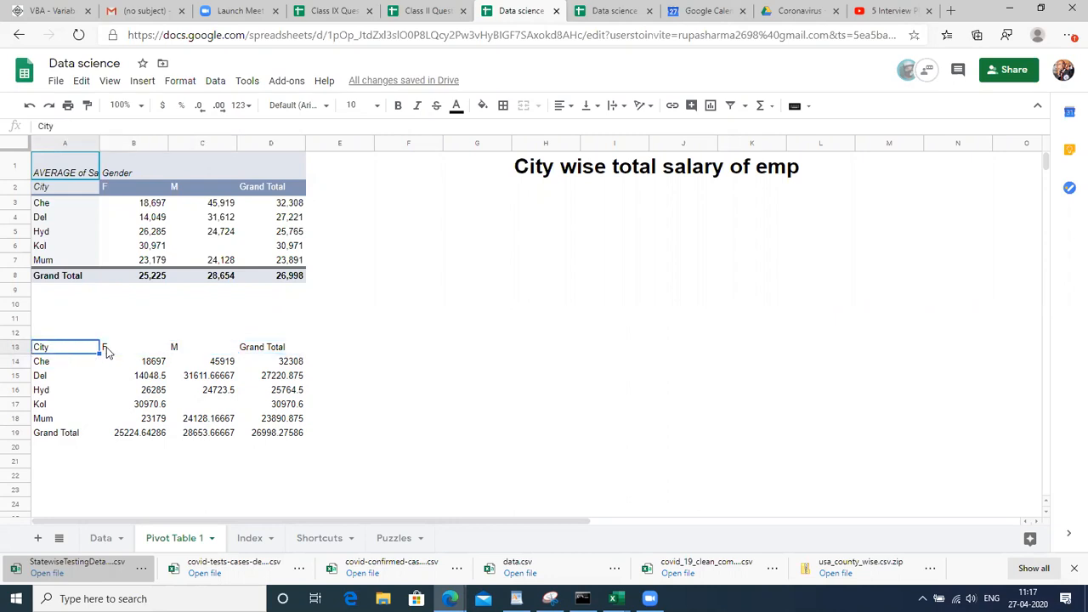
key(shift+Right)
key(shift+Right)
key(shift+Right)
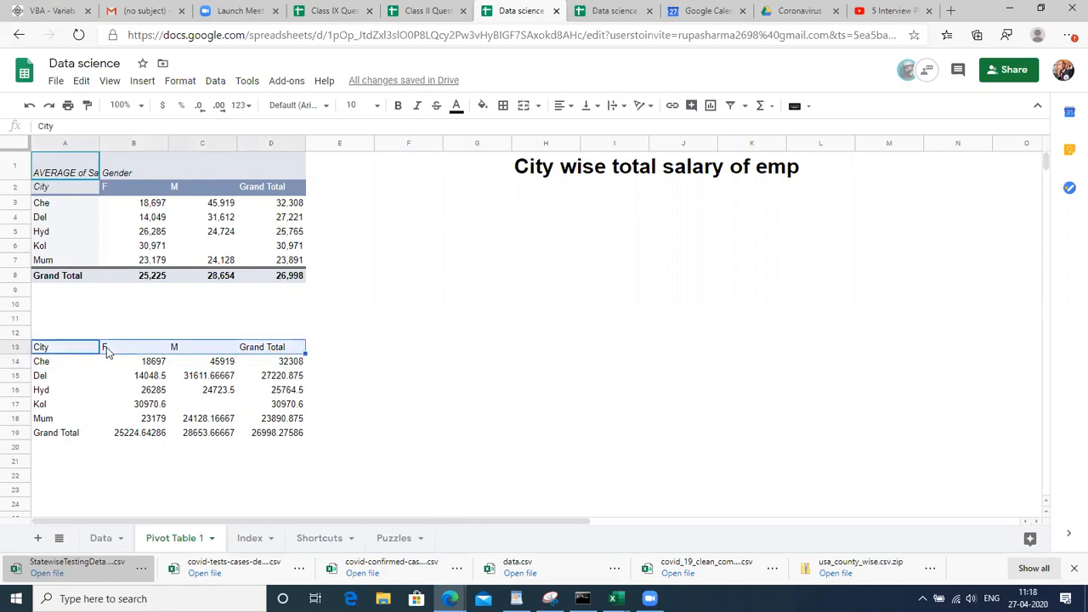
Apply a light green fill to the header cells A13:D13, then reselect A13
click(483, 108)
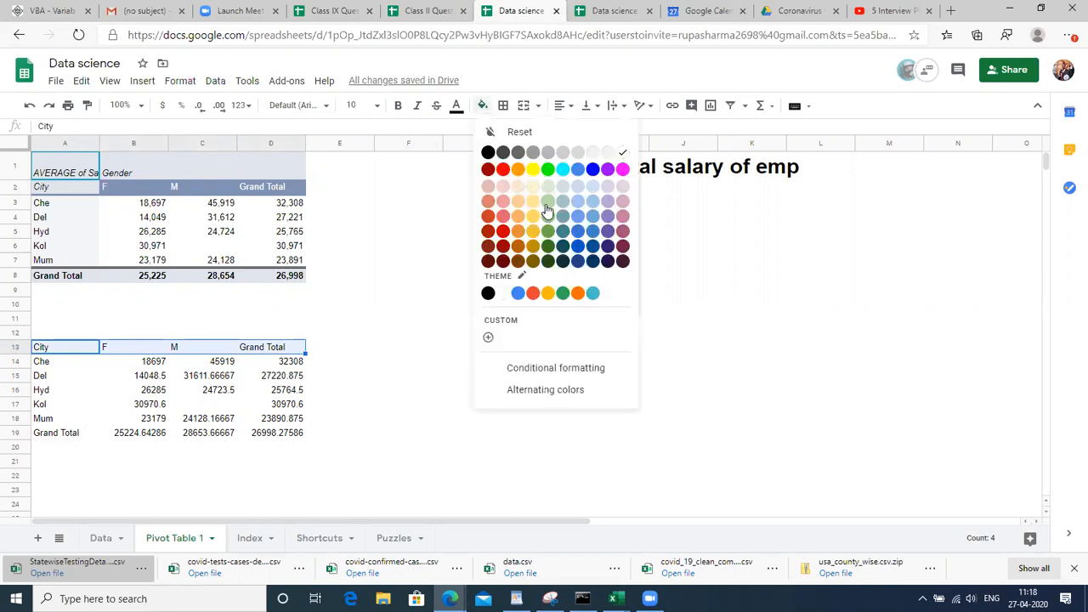
click(547, 215)
click(348, 341)
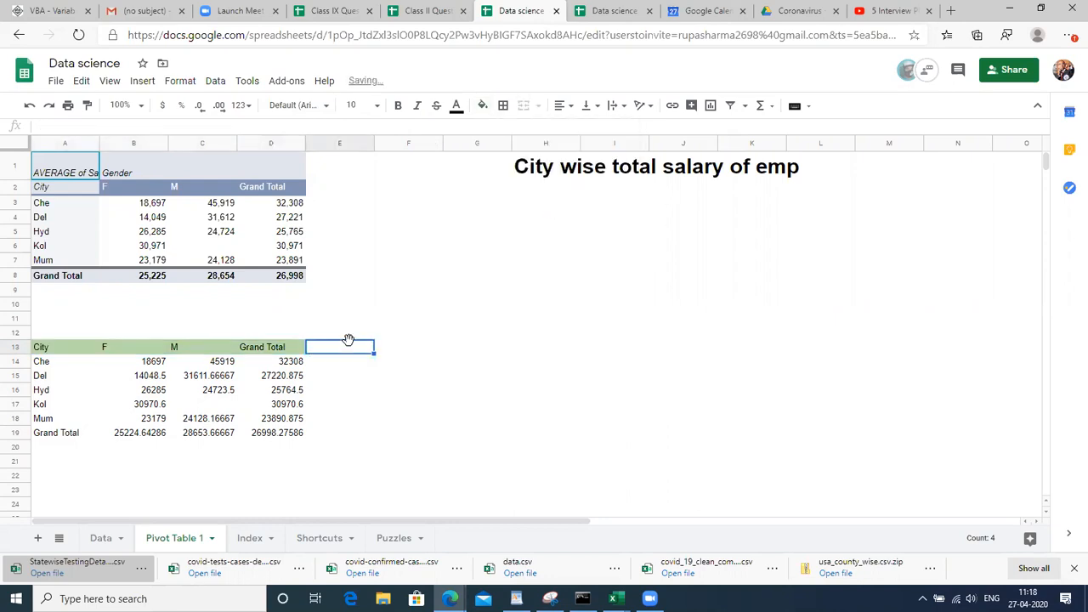
click(63, 352)
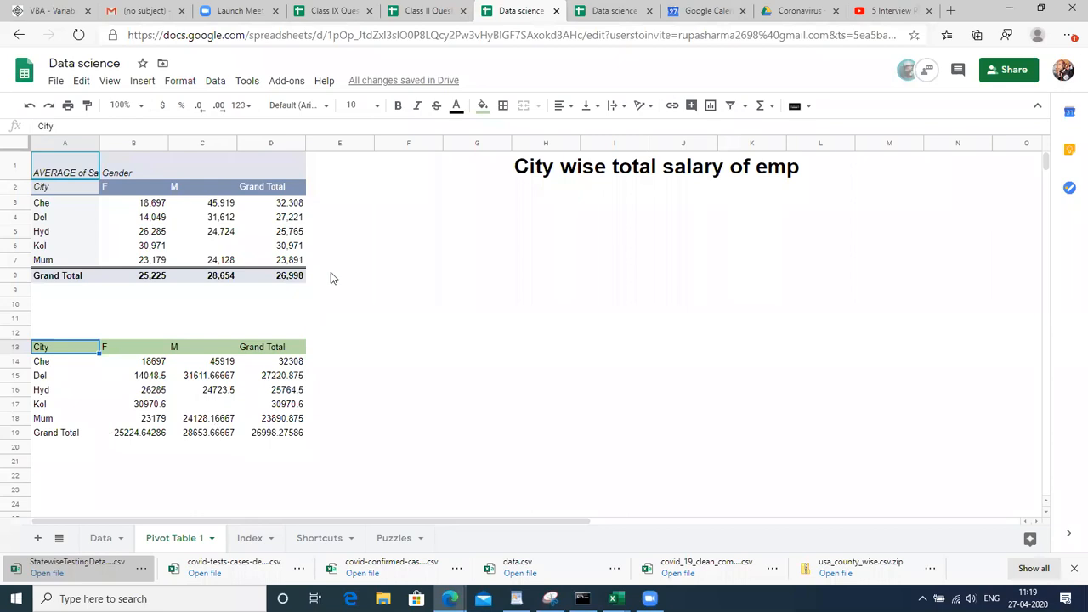
click(414, 263)
click(551, 248)
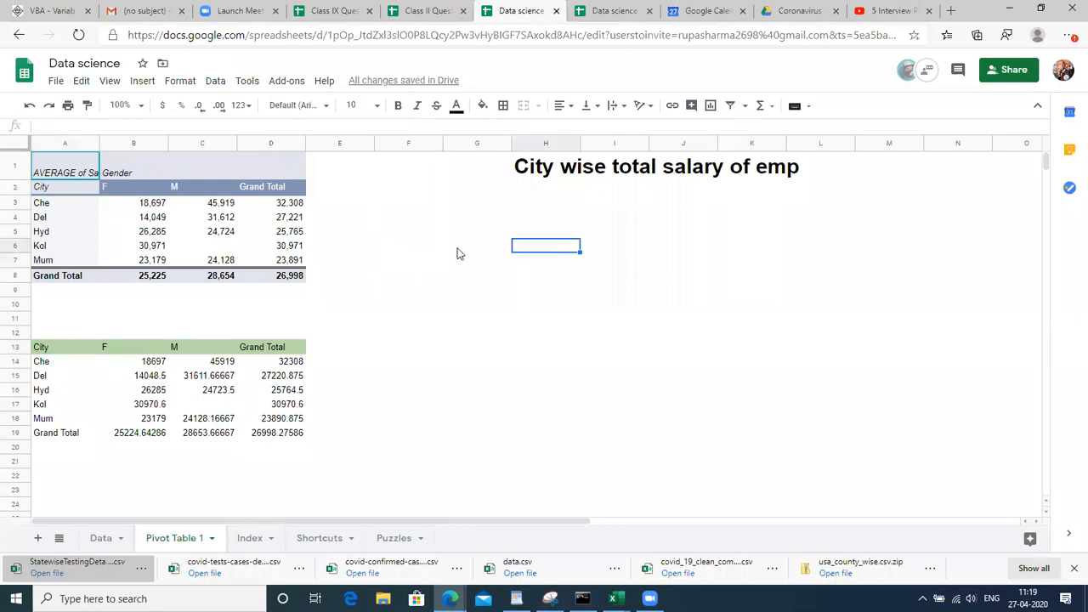
click(401, 218)
click(129, 86)
click(109, 82)
click(109, 83)
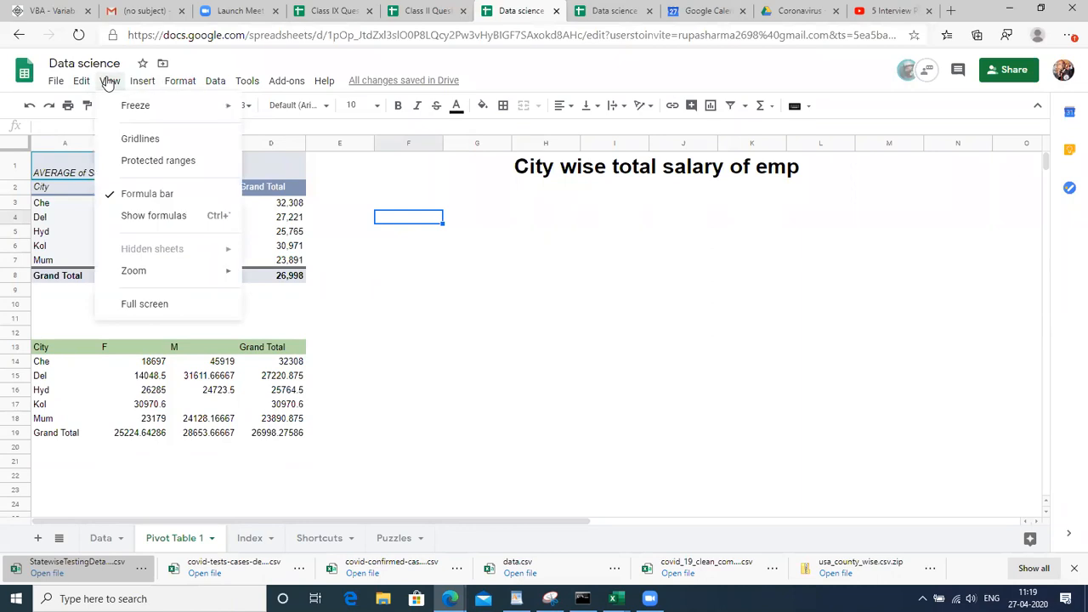
click(141, 138)
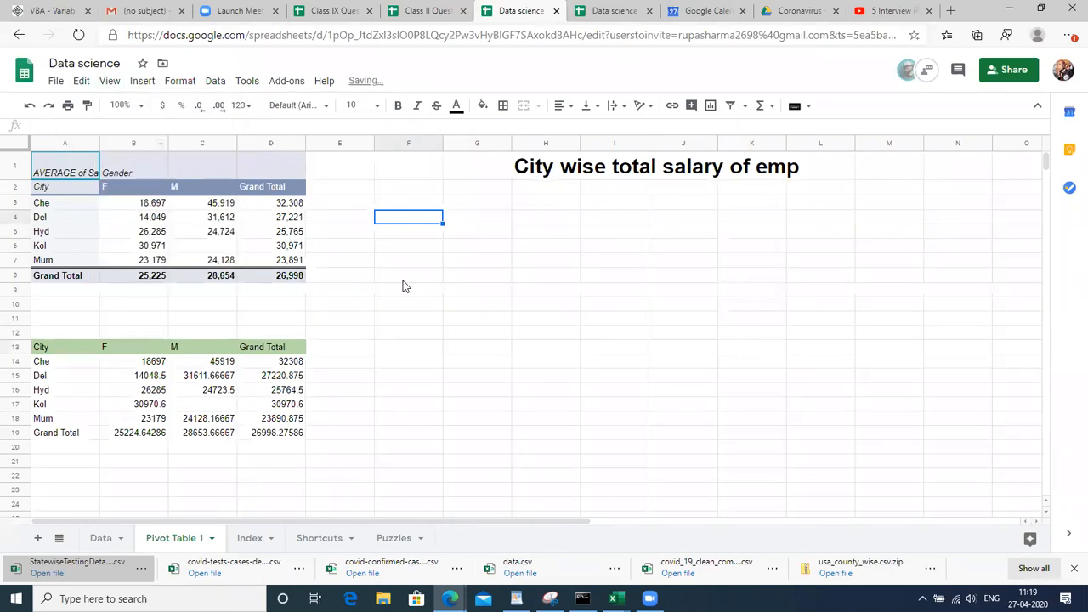
click(447, 343)
click(416, 306)
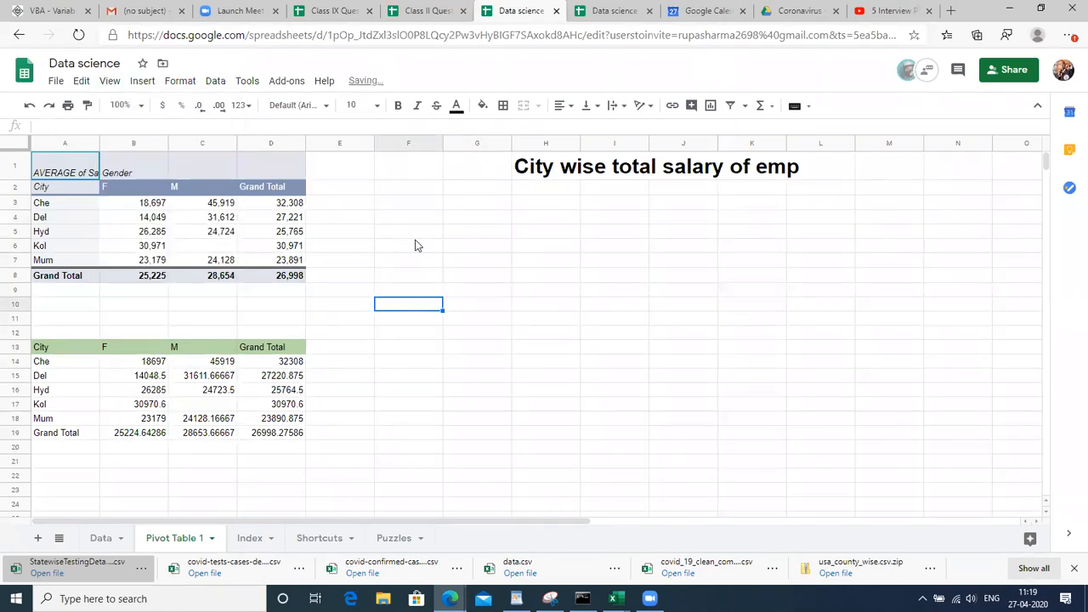
click(485, 308)
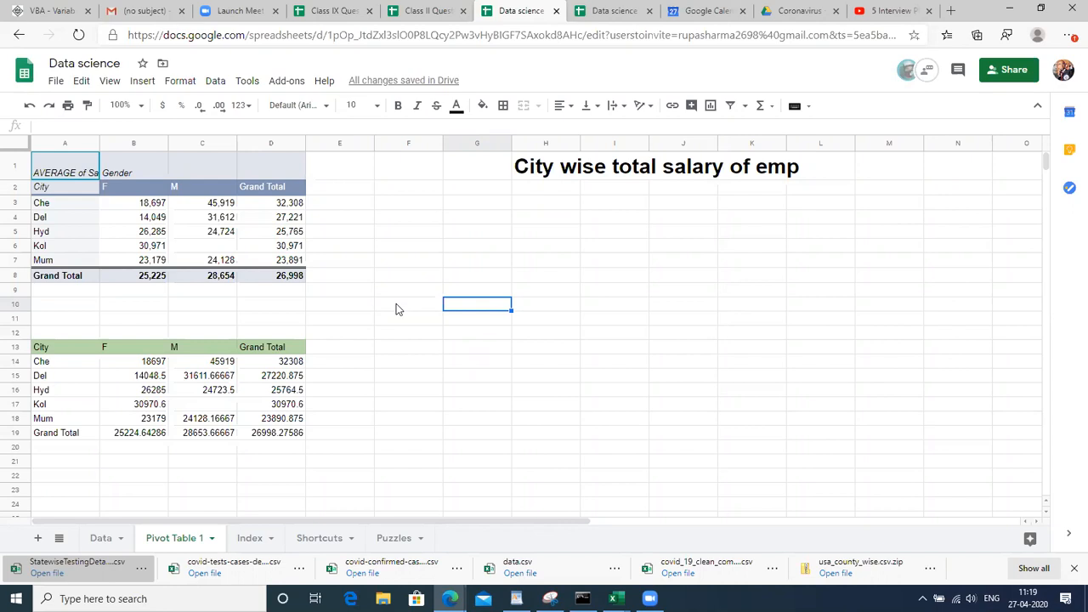
click(110, 81)
click(132, 141)
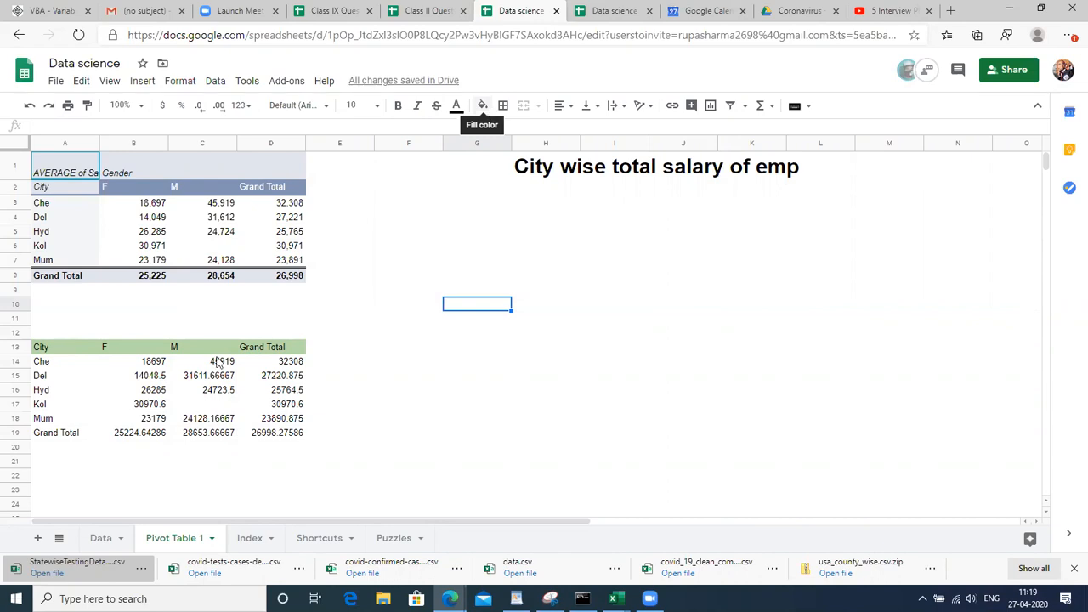
click(100, 541)
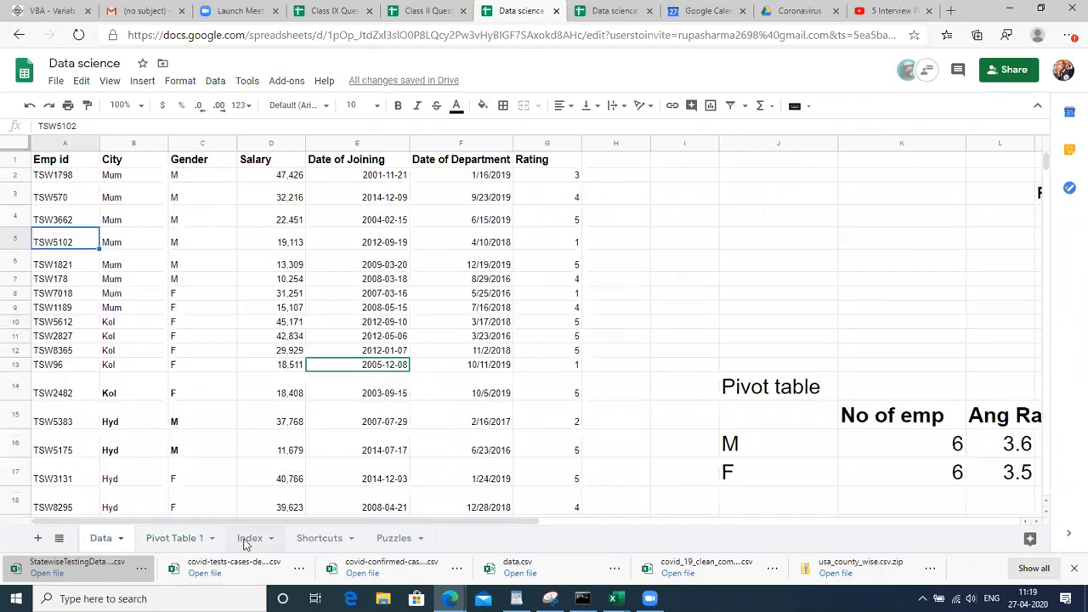
On the Index sheet, type 'Fomatting of data based on conditions' into B15
click(246, 540)
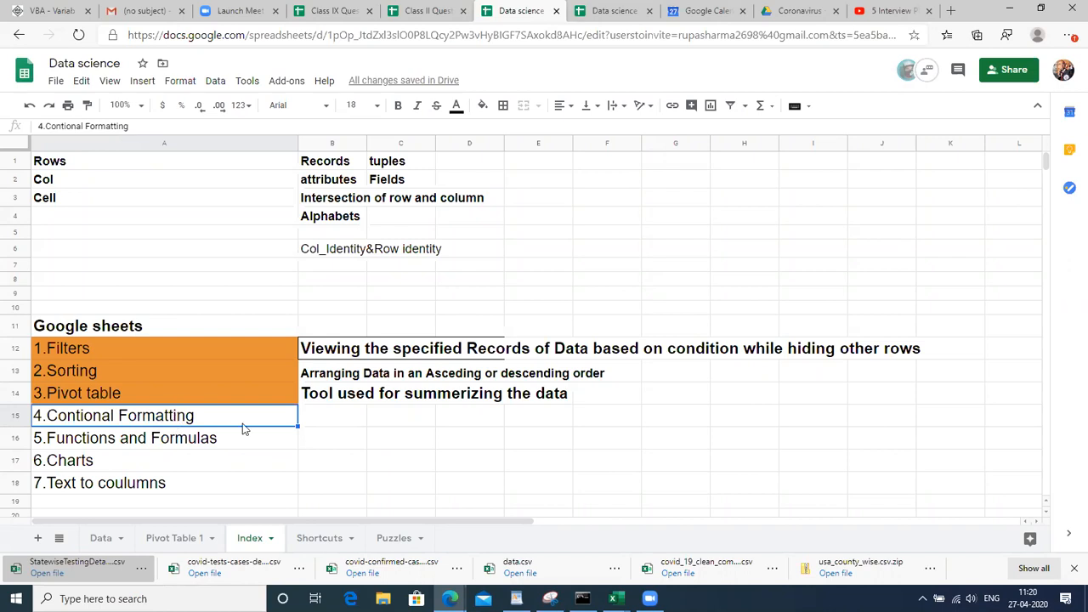
click(331, 429)
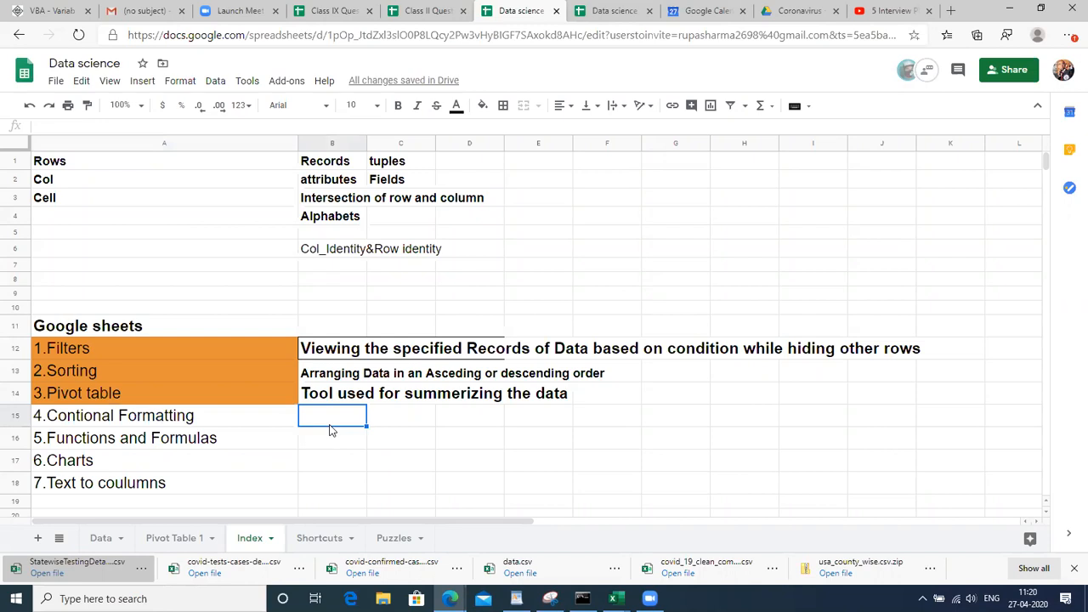
text(Fomatting of ndata)
key(BackSpace)
key(BackSpace)
key(BackSpace)
key(BackSpace)
key(BackSpace)
text(data based on cxonditions)
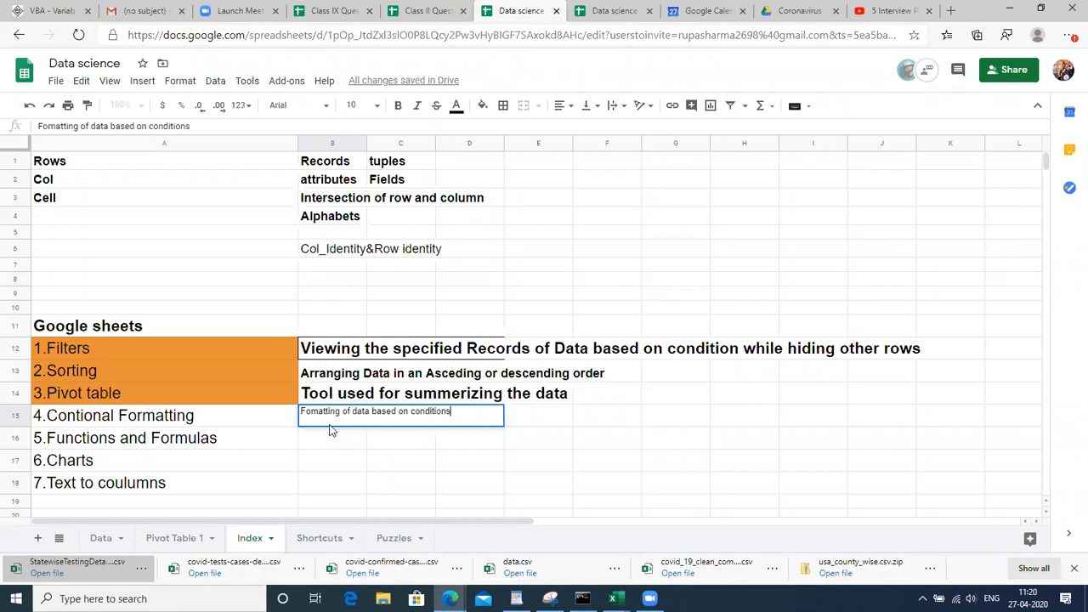
key(Return)
Make the B15 note bold at size 18, then return to the Data sheet
click(331, 416)
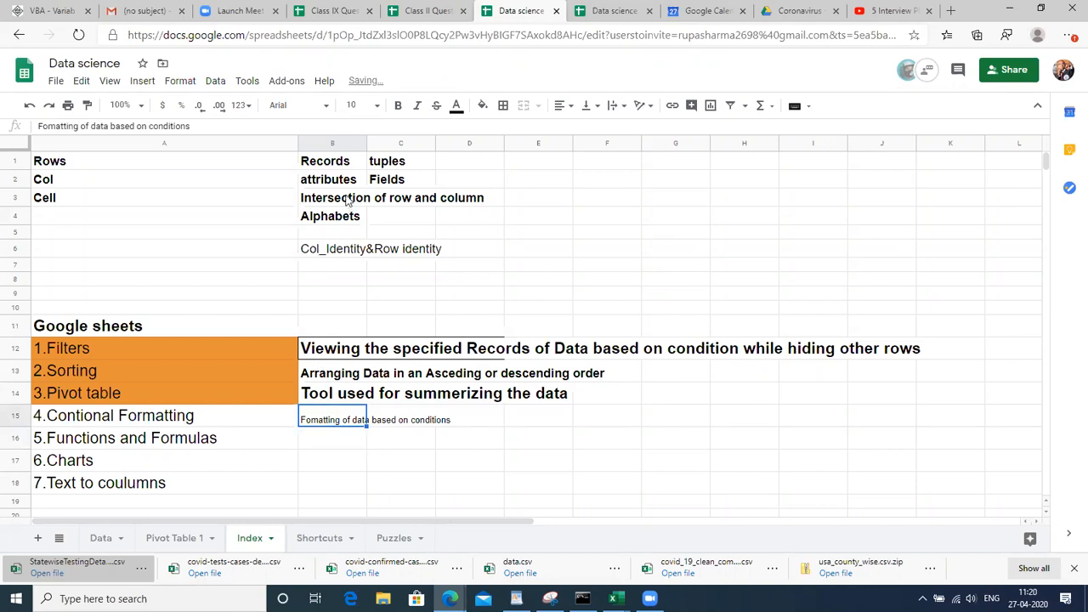
click(352, 105)
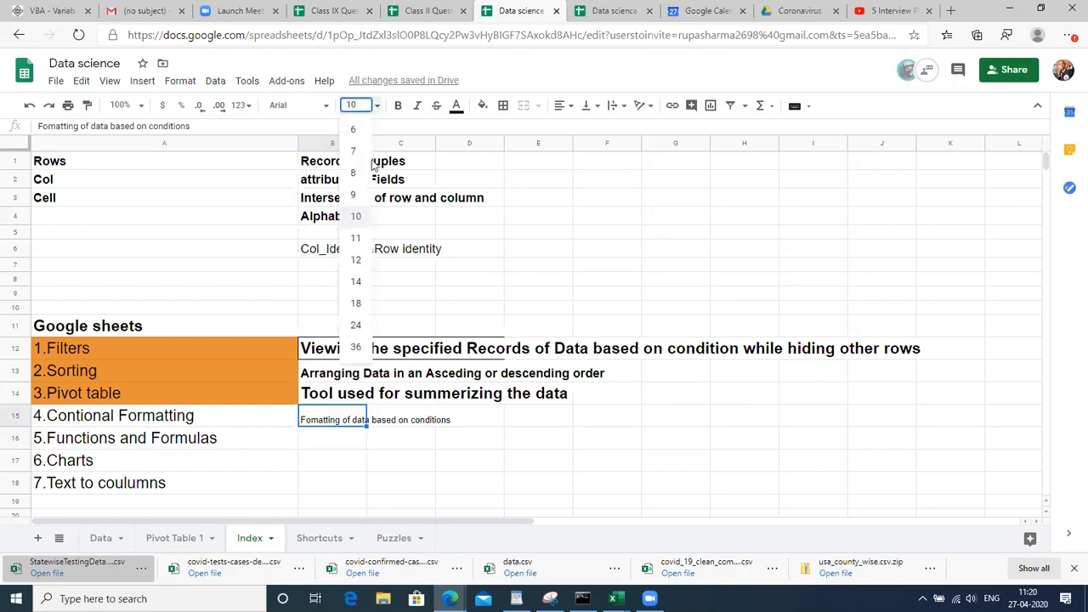
click(355, 306)
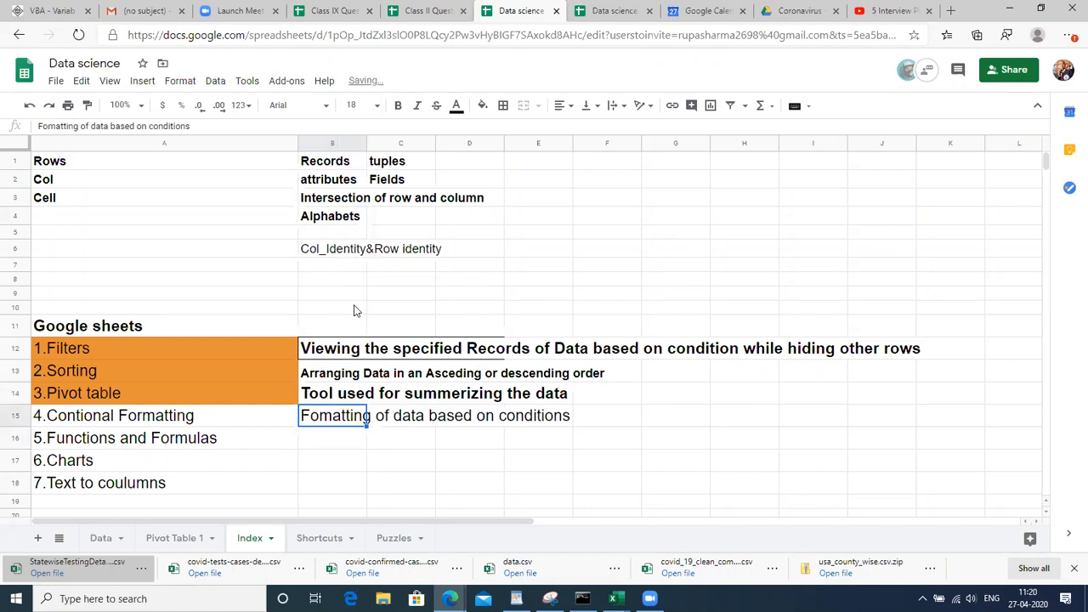
key(ctrl+b)
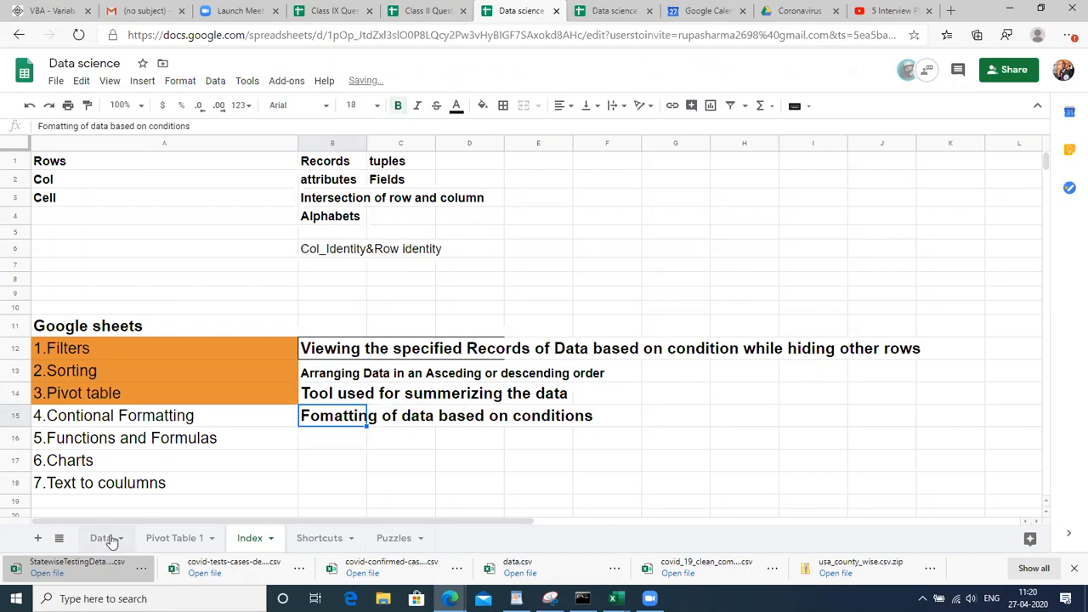
click(102, 538)
click(109, 292)
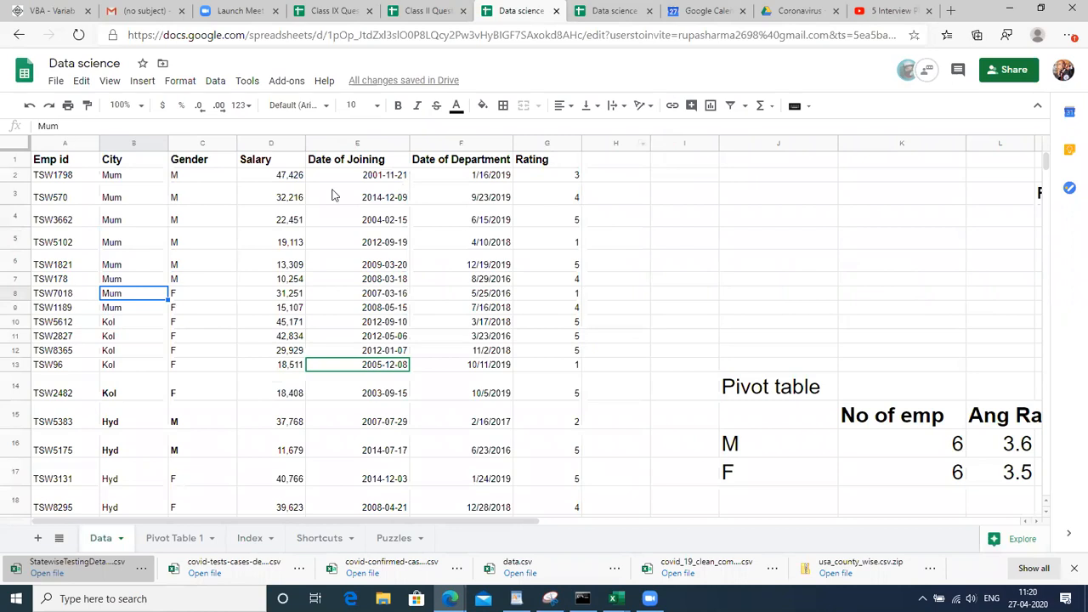
Give the first salary cell D2 a light fill colour
click(284, 244)
key(Left)
key(Left)
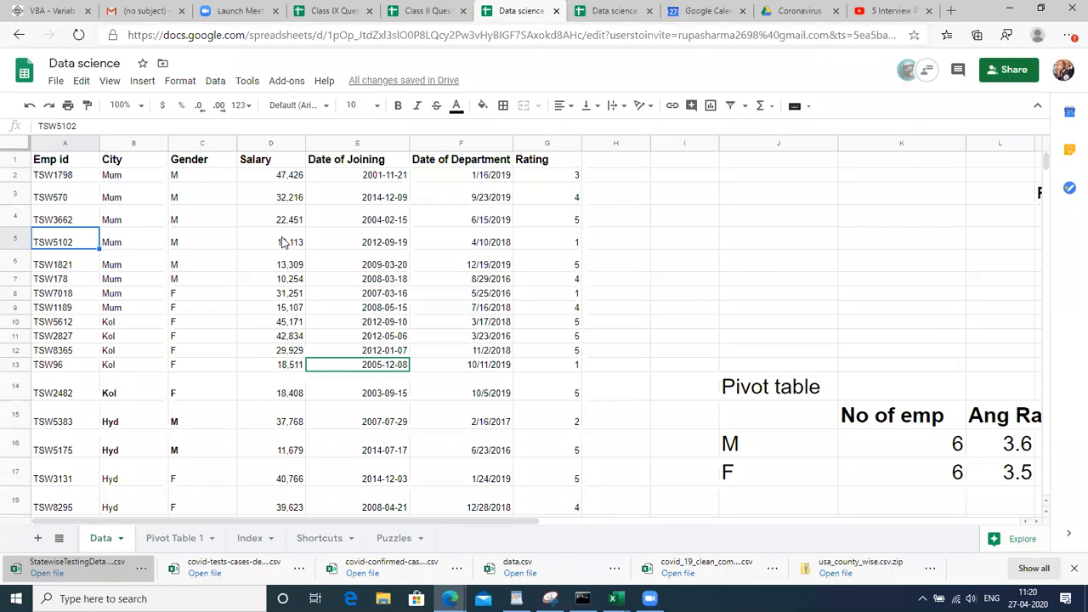
click(308, 219)
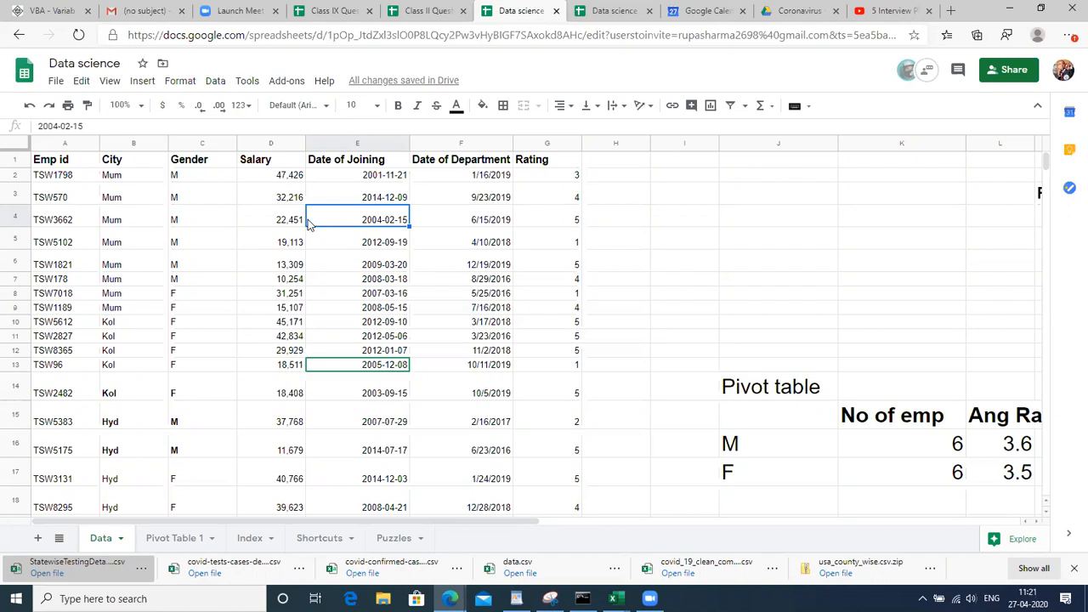
key(Left)
key(Up)
key(Up)
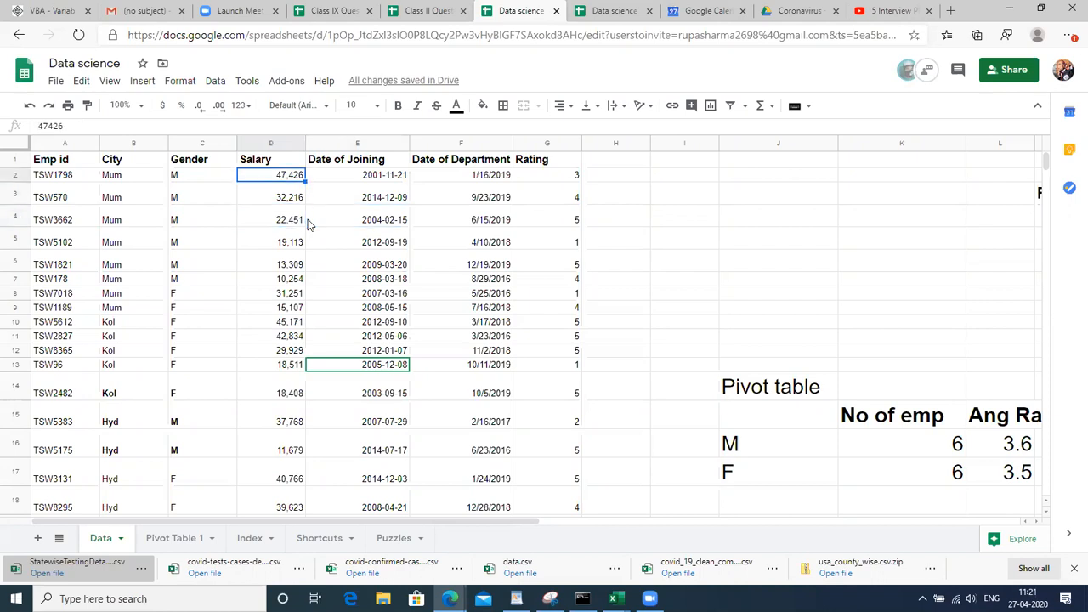
click(482, 105)
click(532, 187)
Select the Salary header D1 and open Format > Conditional formatting
click(299, 311)
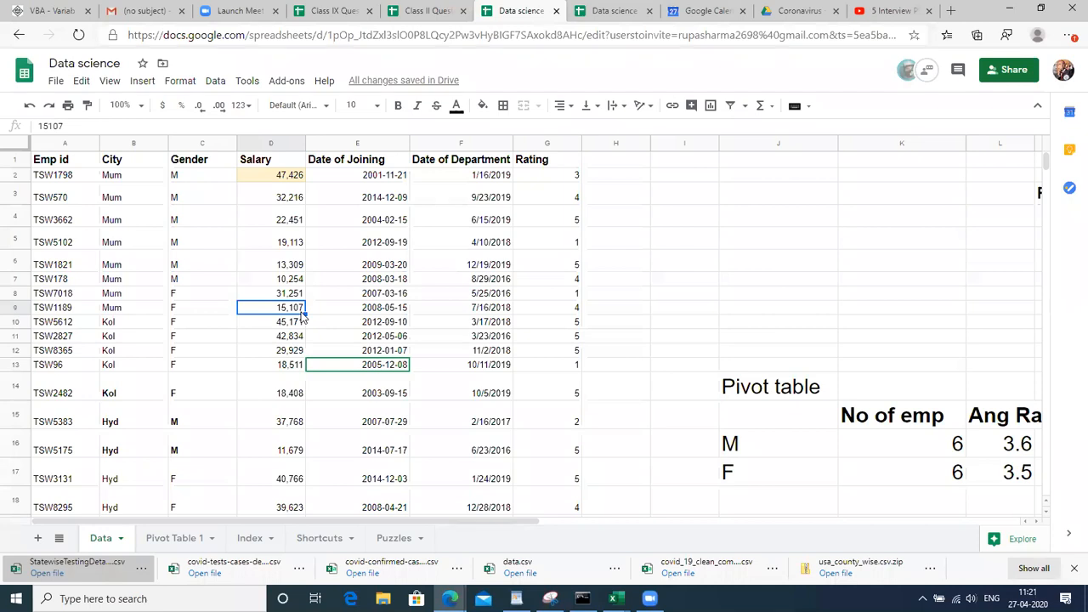
click(296, 269)
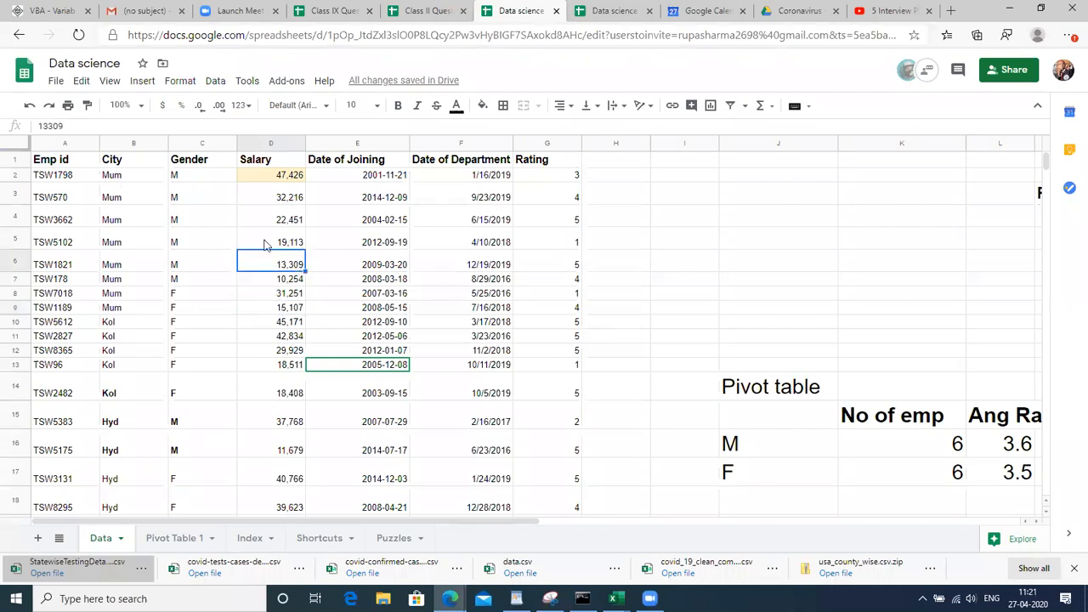
click(263, 161)
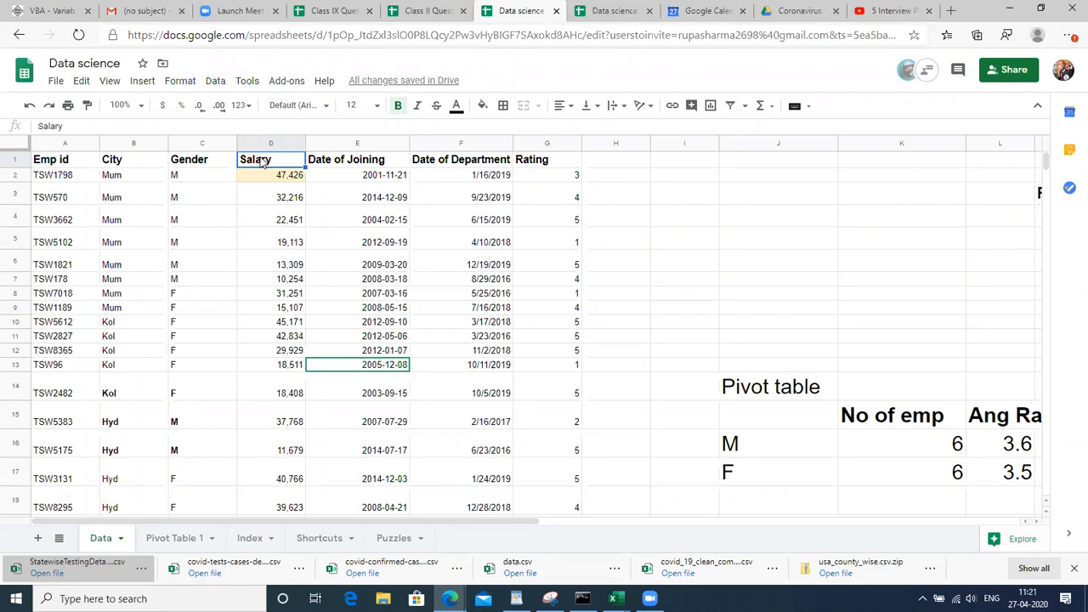
key(ctrl+shift+Down)
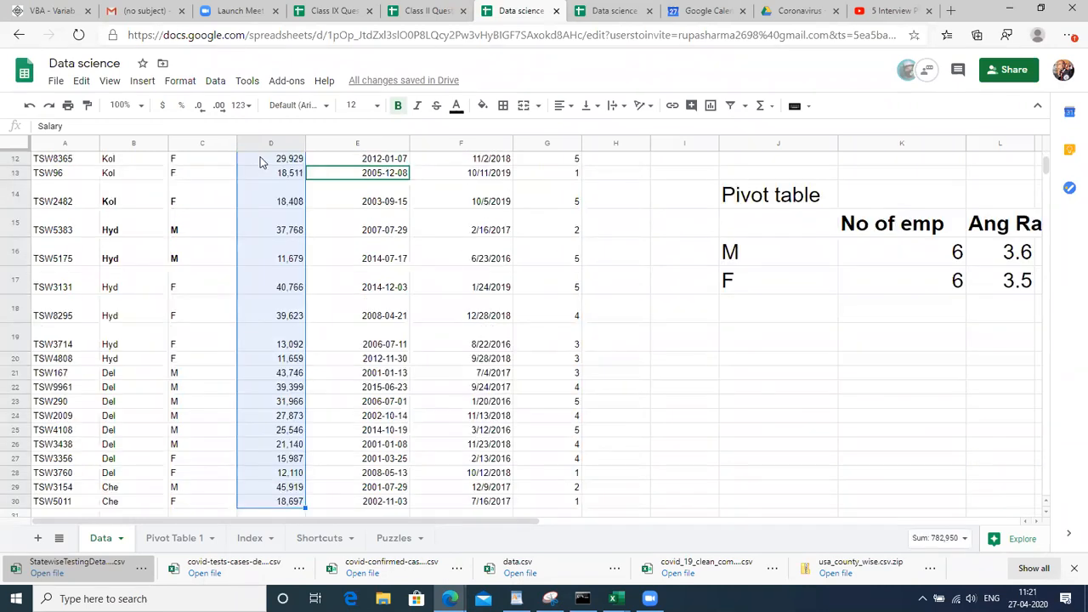
click(262, 161)
scroll(262, 162, up, 4)
click(262, 161)
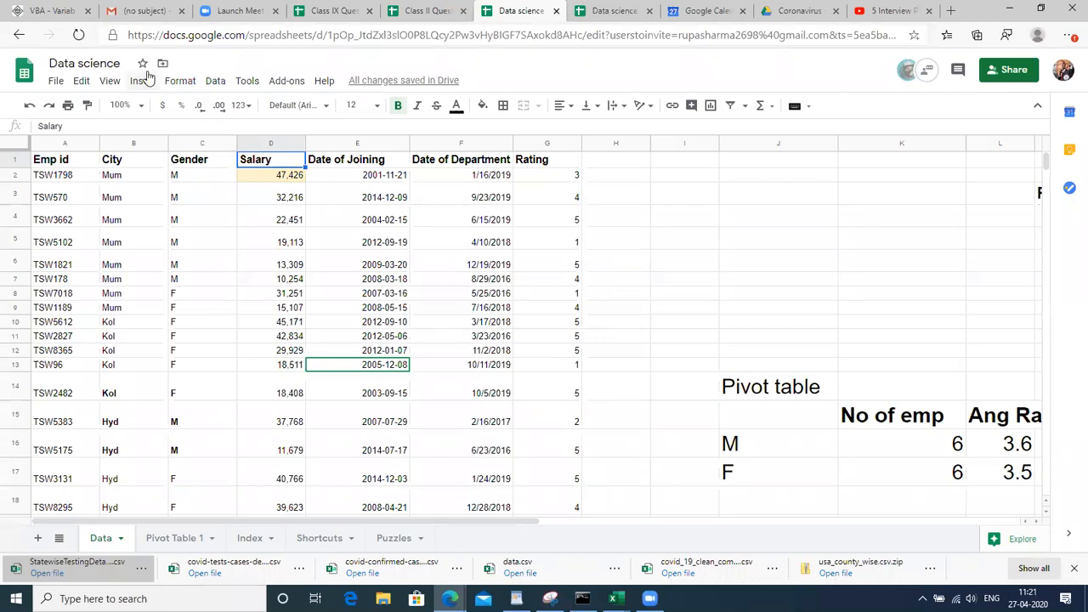
click(181, 82)
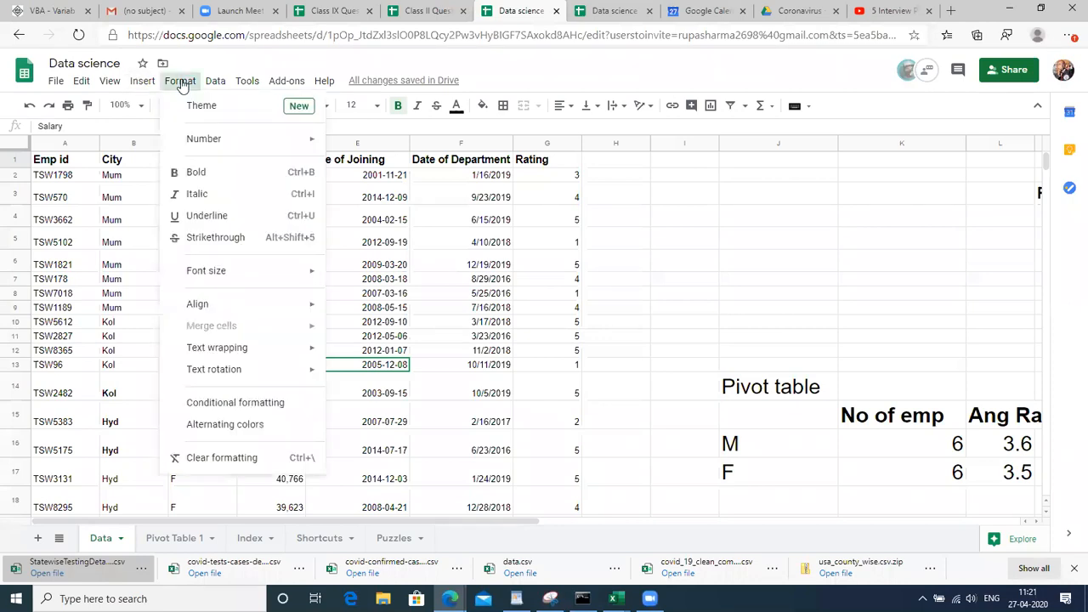
key(Right)
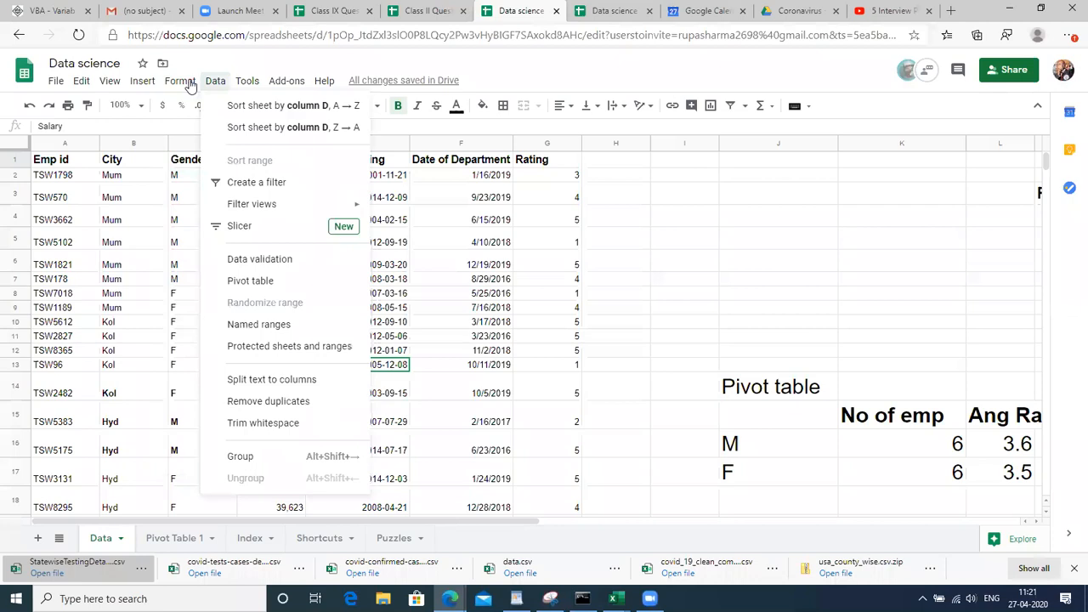
key(Escape)
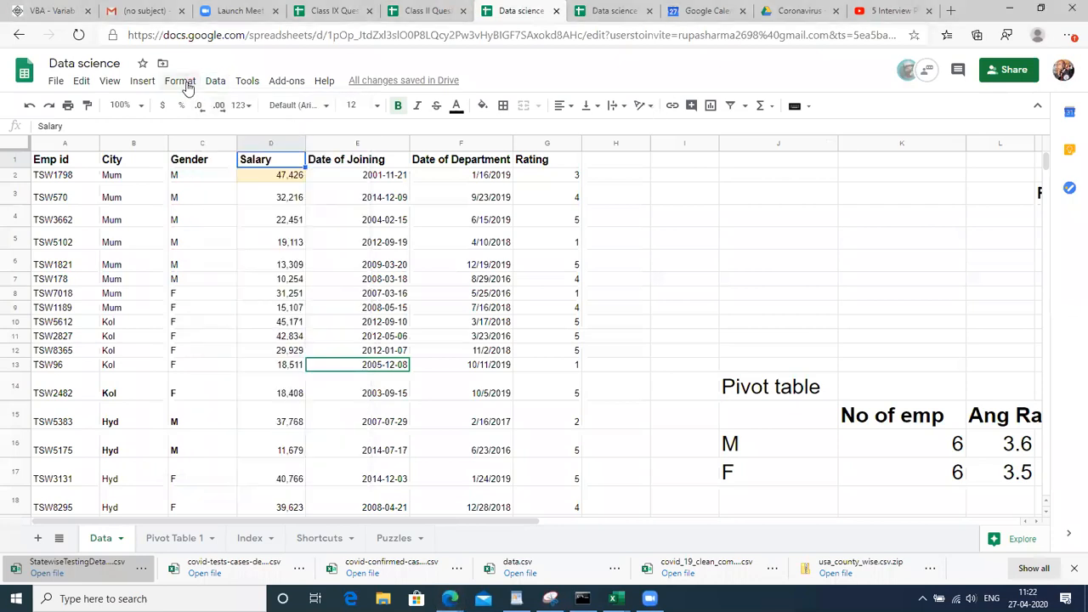
click(183, 83)
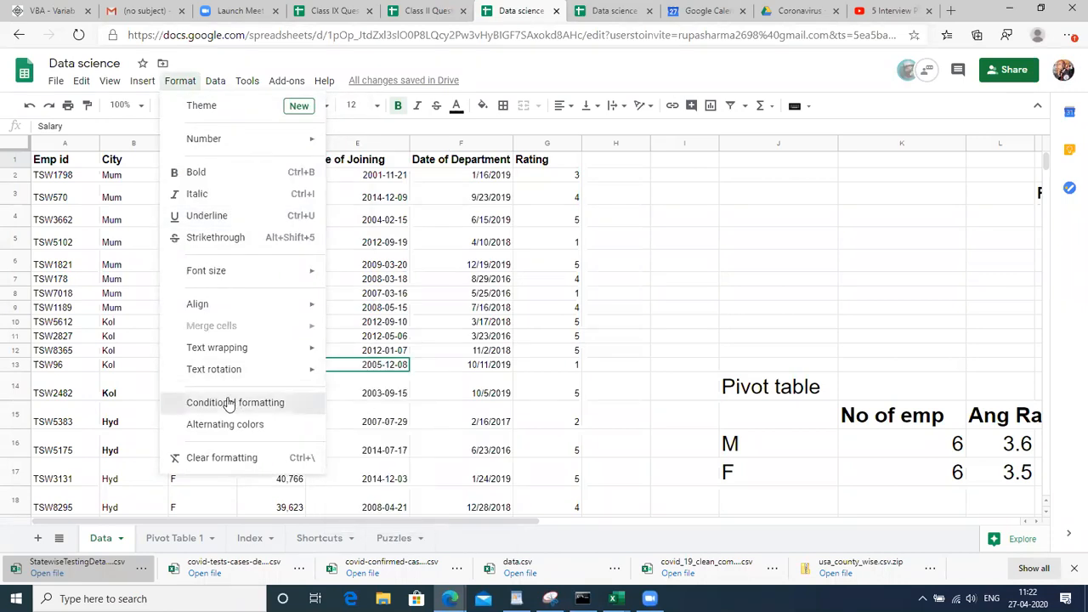
click(228, 403)
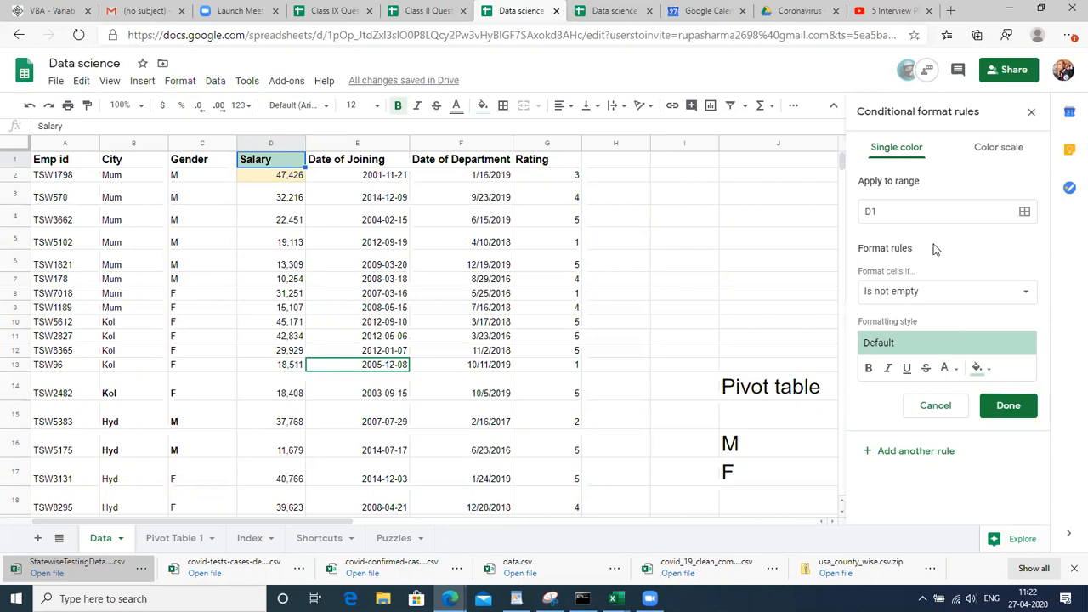
Keep single-colour formatting and pick the Salary header D1 in the rule's range selector
click(1008, 151)
click(913, 150)
click(1025, 213)
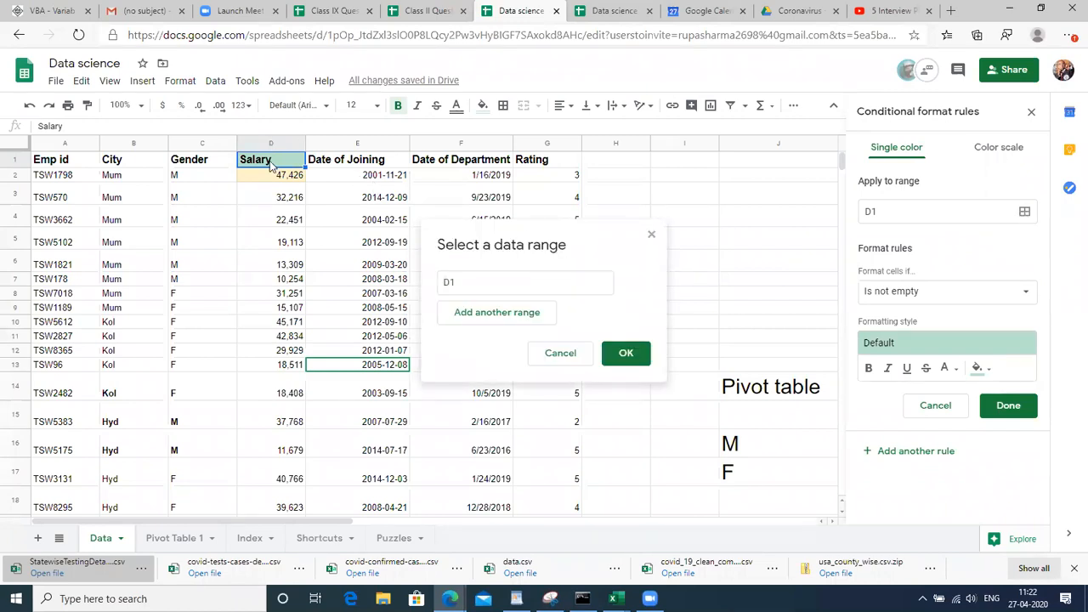
key(ctrl+shift+Down)
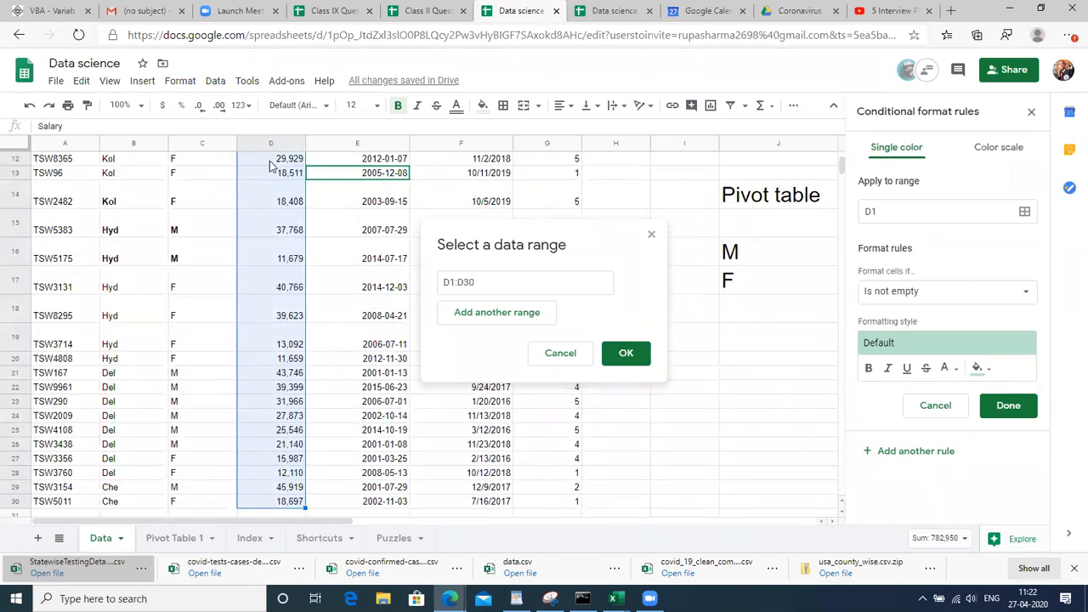
click(270, 166)
scroll(271, 166, up, 3)
click(271, 161)
scroll(270, 166, up, 1)
click(270, 161)
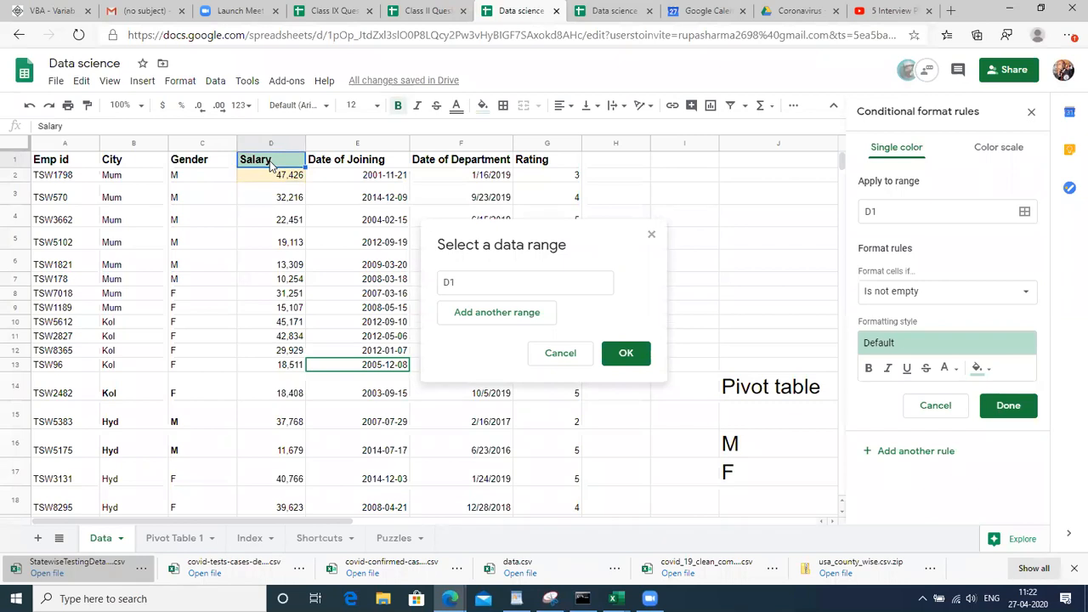
Check how far the Salary column runs, from D1 down to D30
key(ctrl+shift+Down)
key(ctrl+shift+Up)
key(ctrl+shift+Down)
key(ctrl+shift+Up)
key(Down)
key(Up)
key(Down)
key(Down)
key(Down)
key(Down)
key(Down)
key(Down)
key(Up)
key(Up)
key(Up)
key(Up)
key(Up)
key(Up)
key(ctrl+Down)
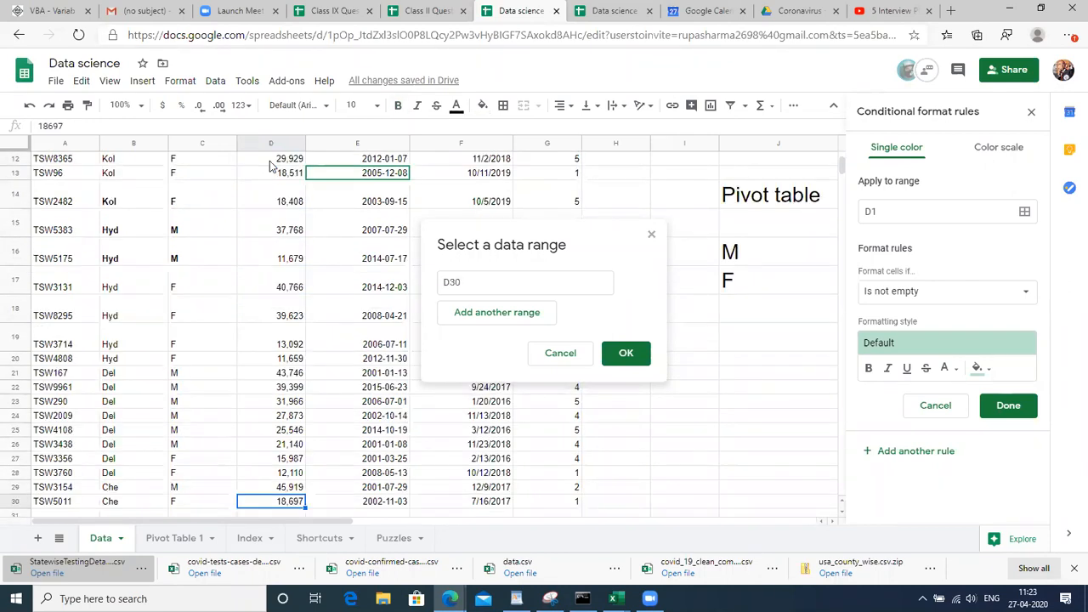
key(ctrl+Up)
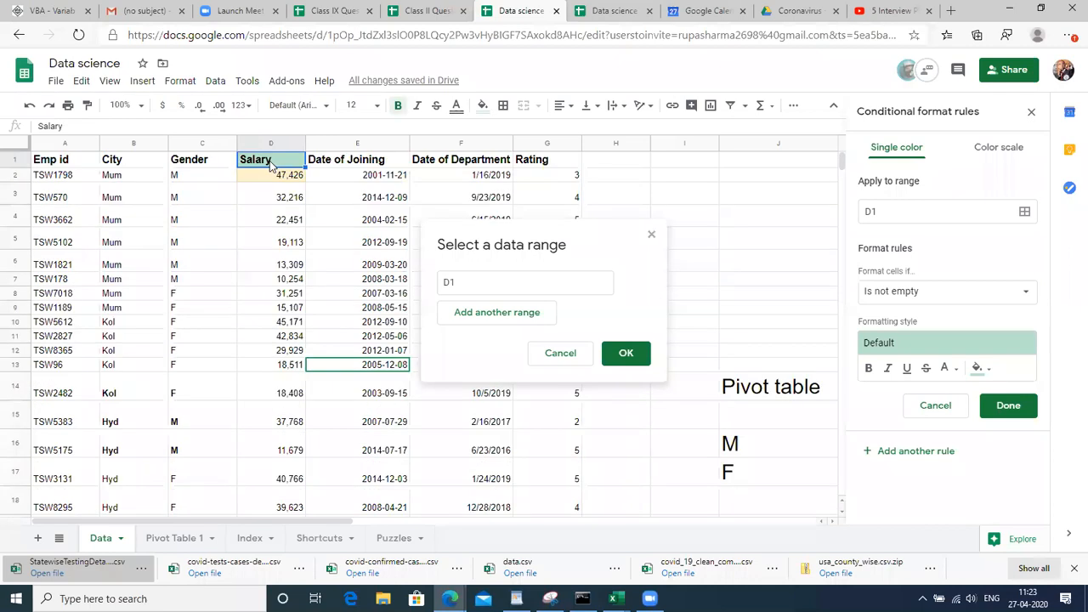
Select D1:D30 as the rule's range and confirm it
key(ctrl+shift+Down)
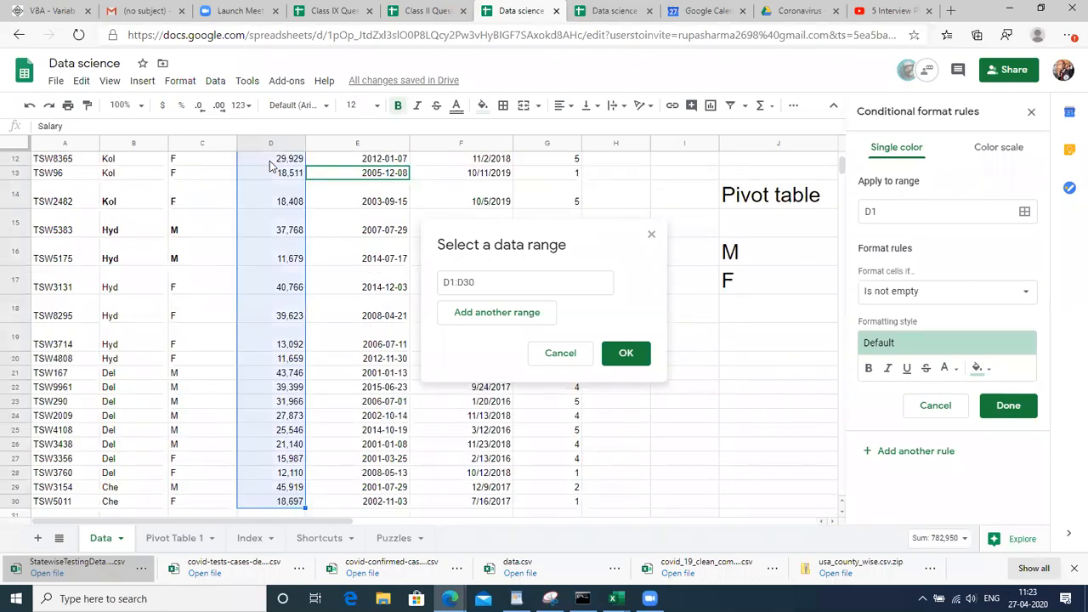
key(BackSpace)
key(BackSpace)
key(BackSpace)
key(BackSpace)
scroll(270, 165, up, 1)
click(270, 165)
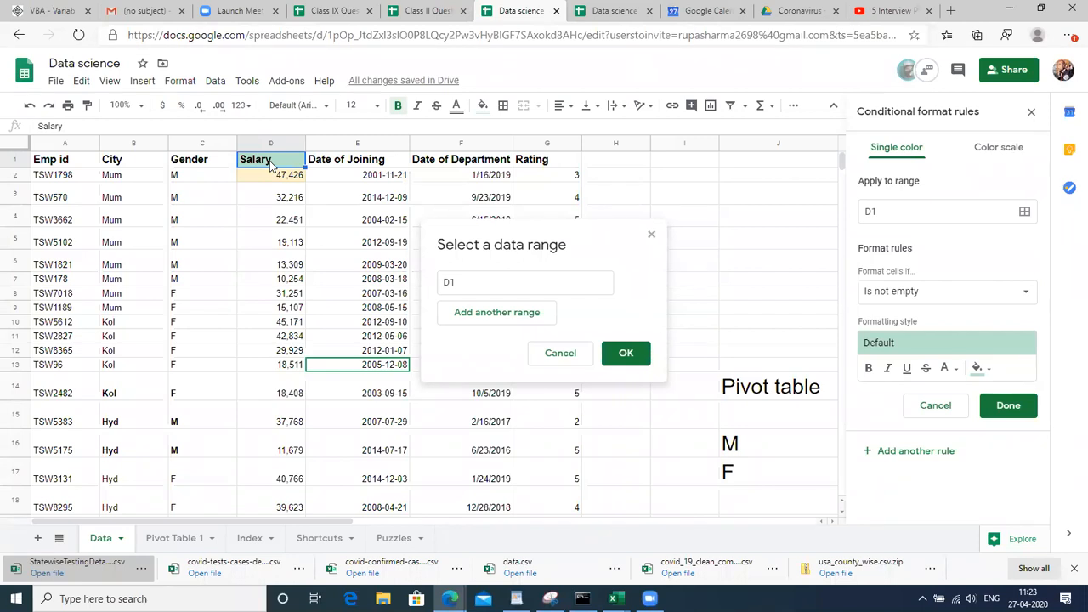
key(ctrl+shift+Down)
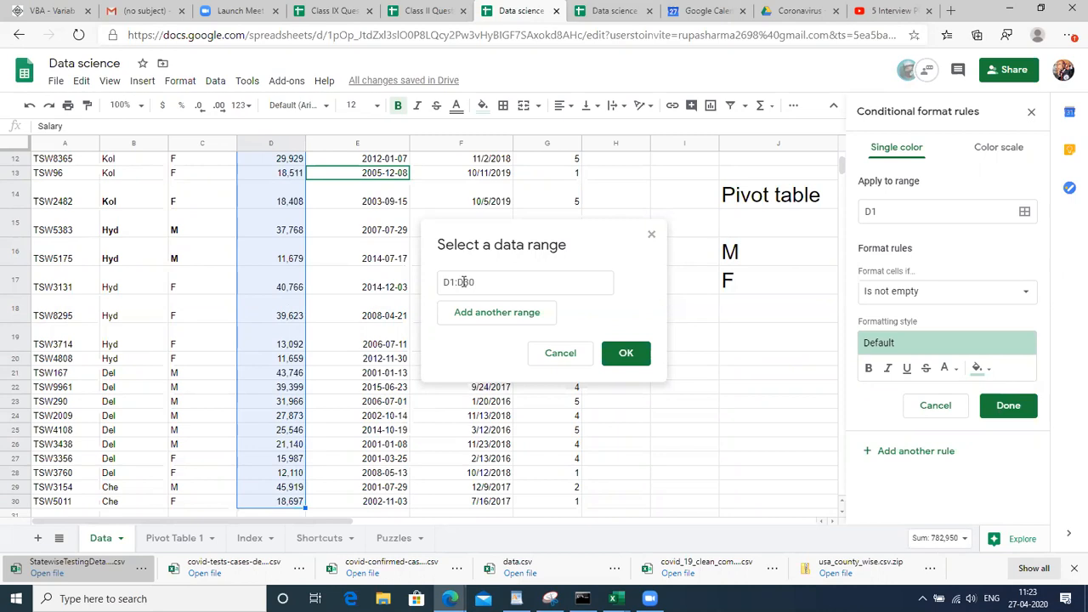
click(625, 355)
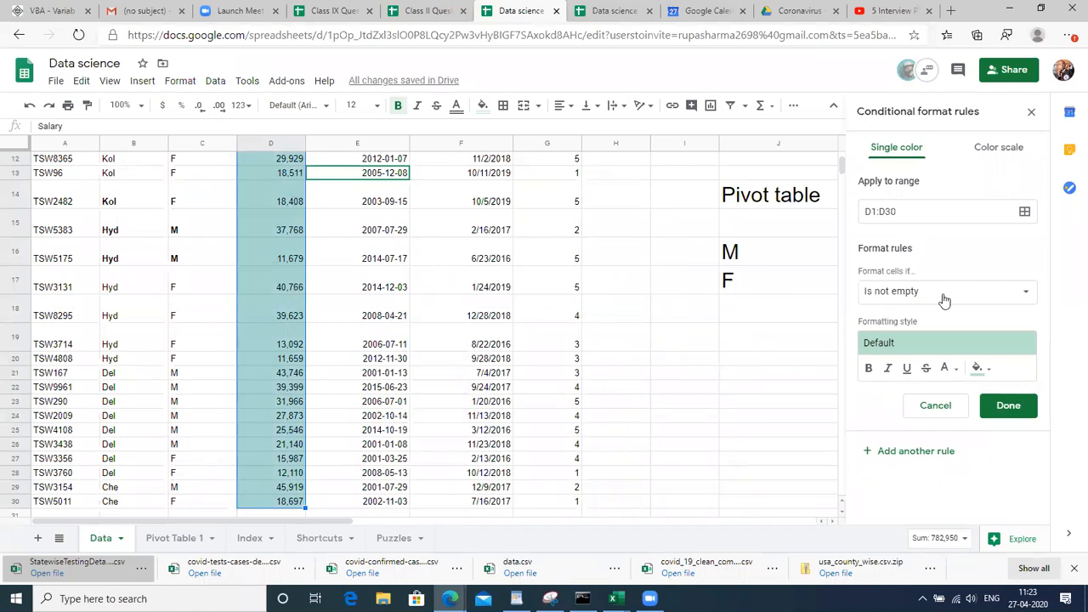
Fill salaries greater than 20000 with light red and save the rule
click(1026, 297)
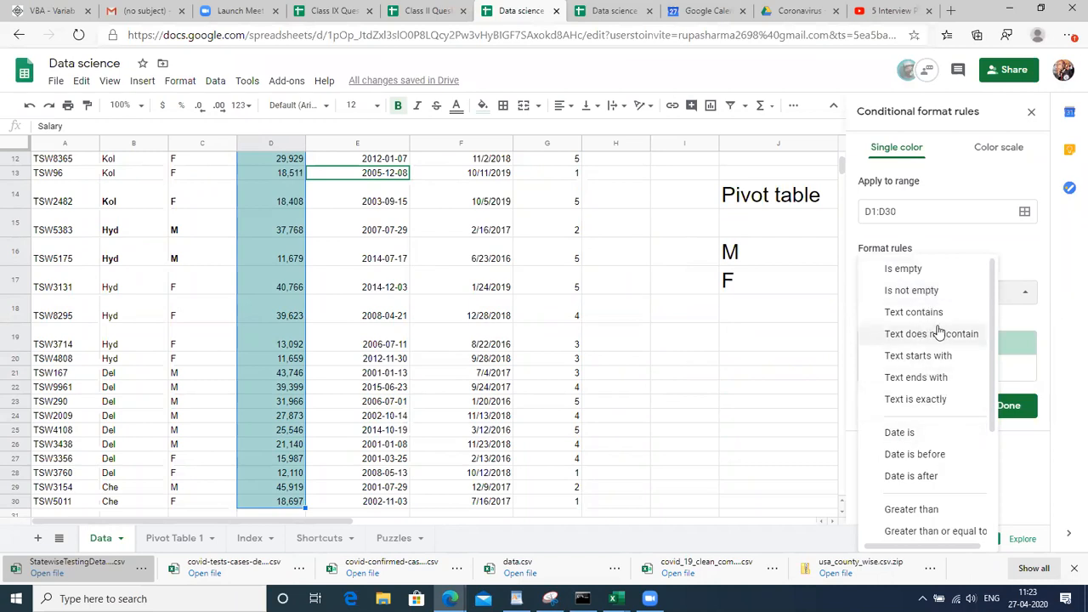
drag(996, 378, 996, 438)
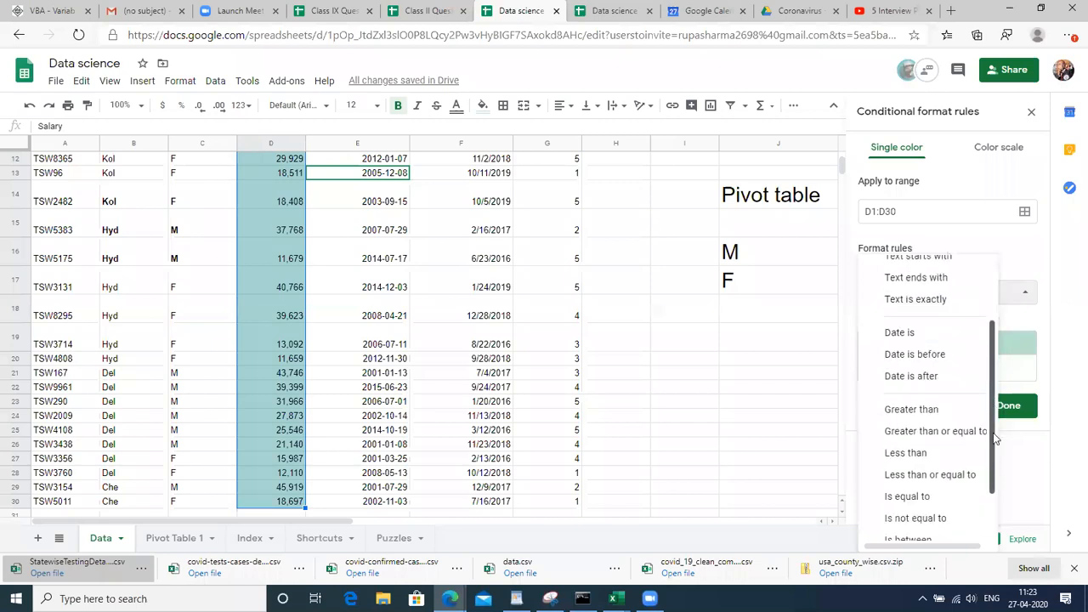
click(935, 409)
click(905, 324)
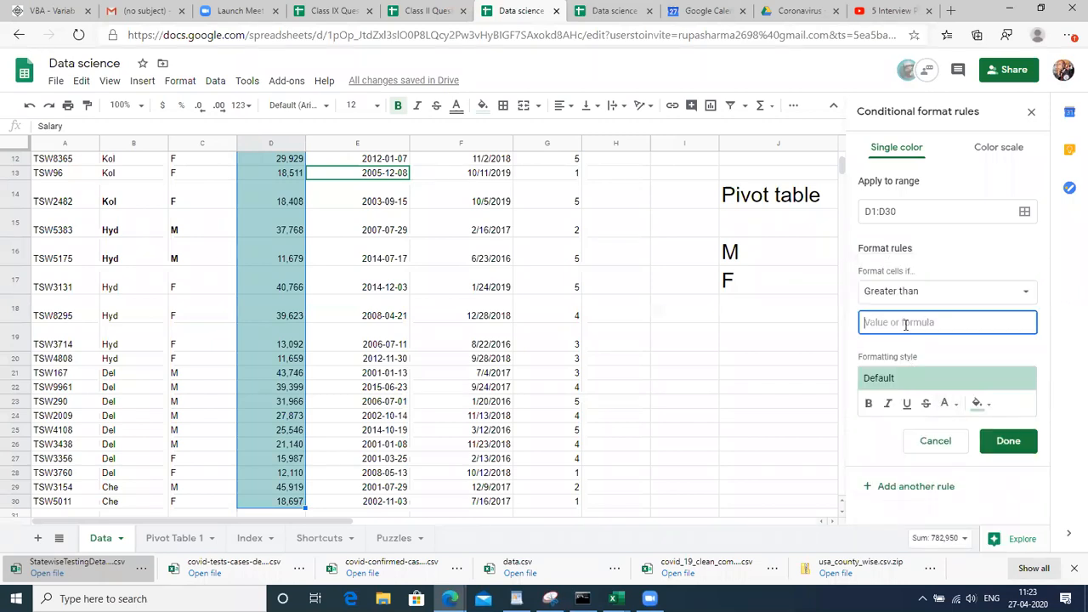
text(20000)
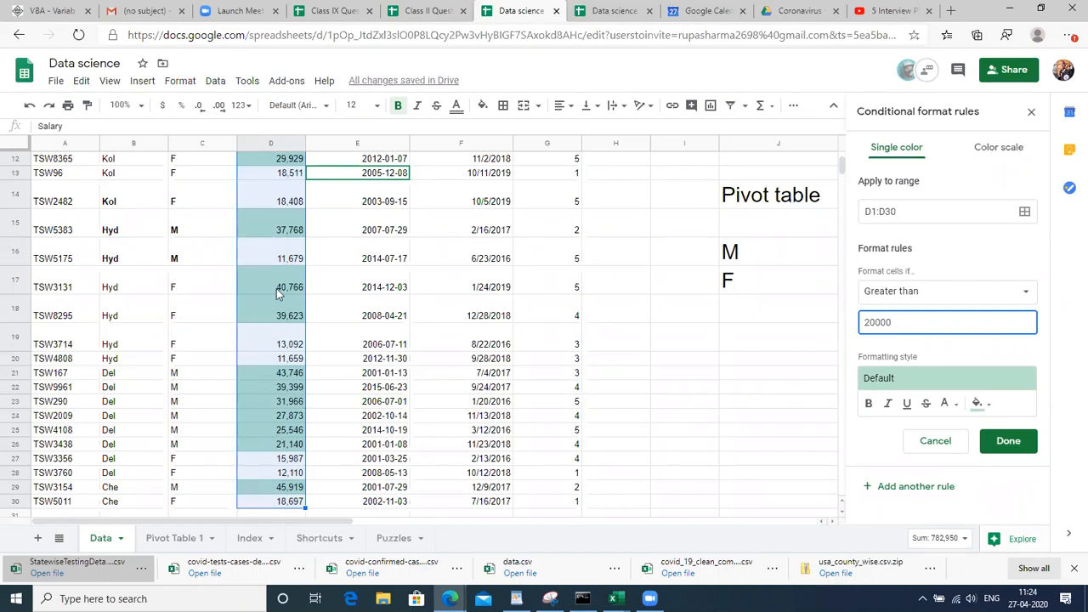
click(989, 409)
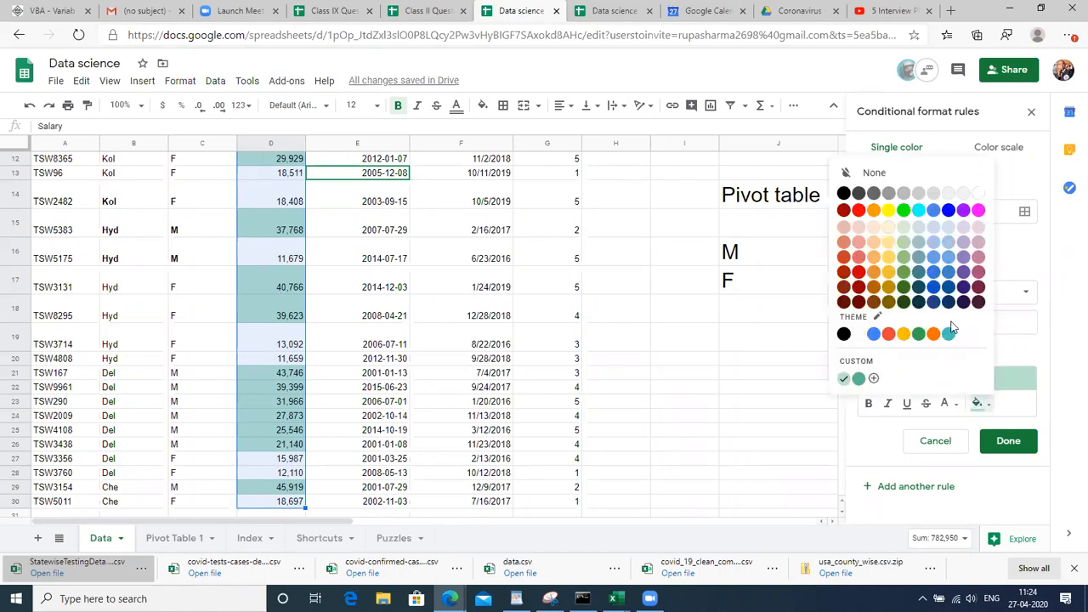
click(858, 256)
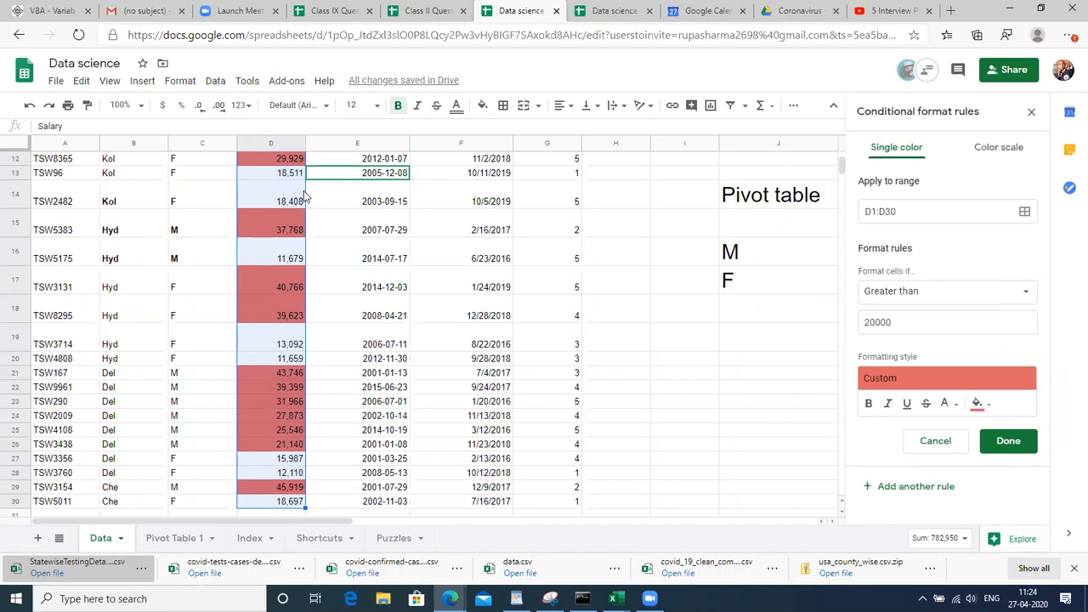
click(1009, 449)
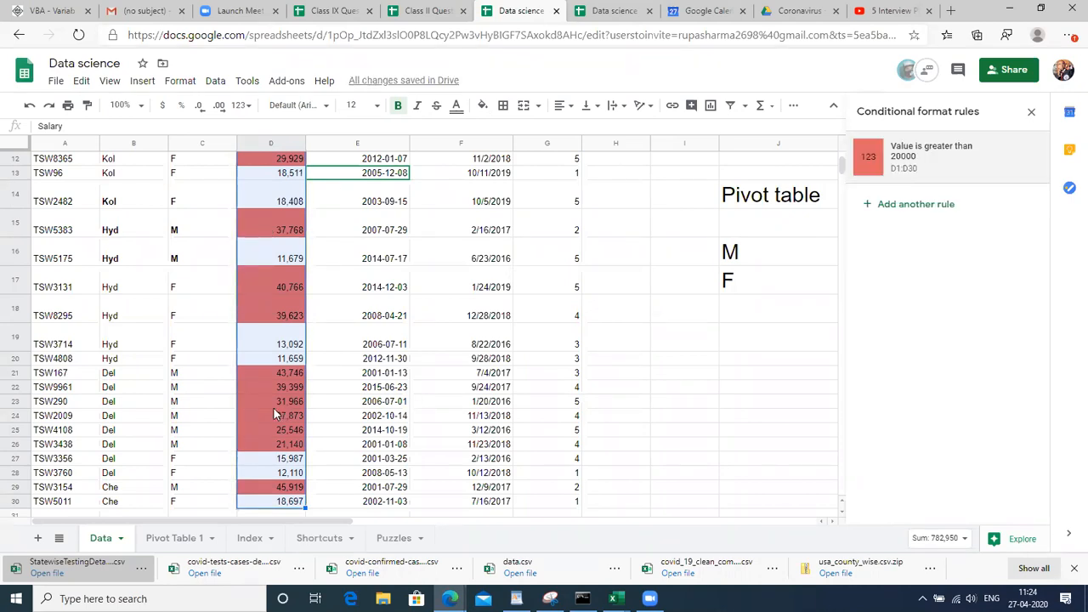
scroll(274, 408, up, 3)
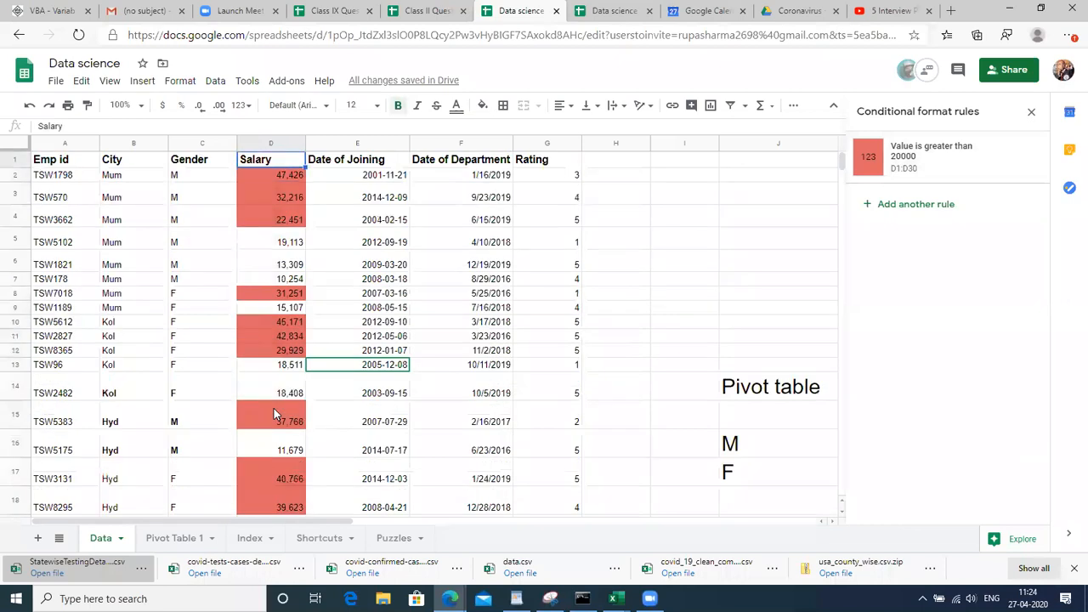
Add another conditional formatting rule whose range is E1:E30, the Date of Joining column
key(Down)
key(Up)
click(942, 205)
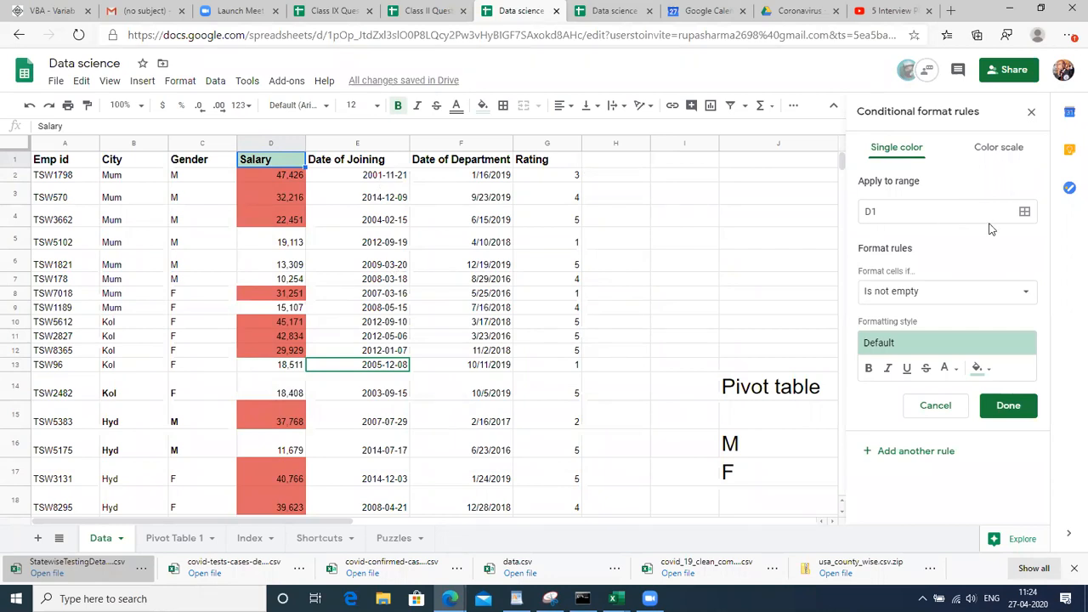
click(1026, 212)
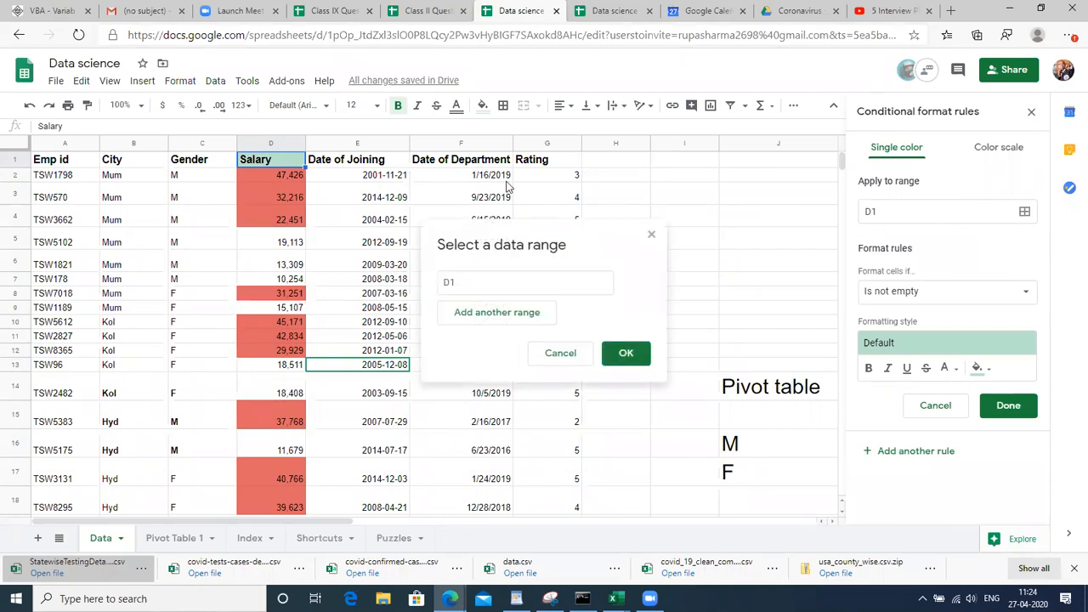
click(343, 169)
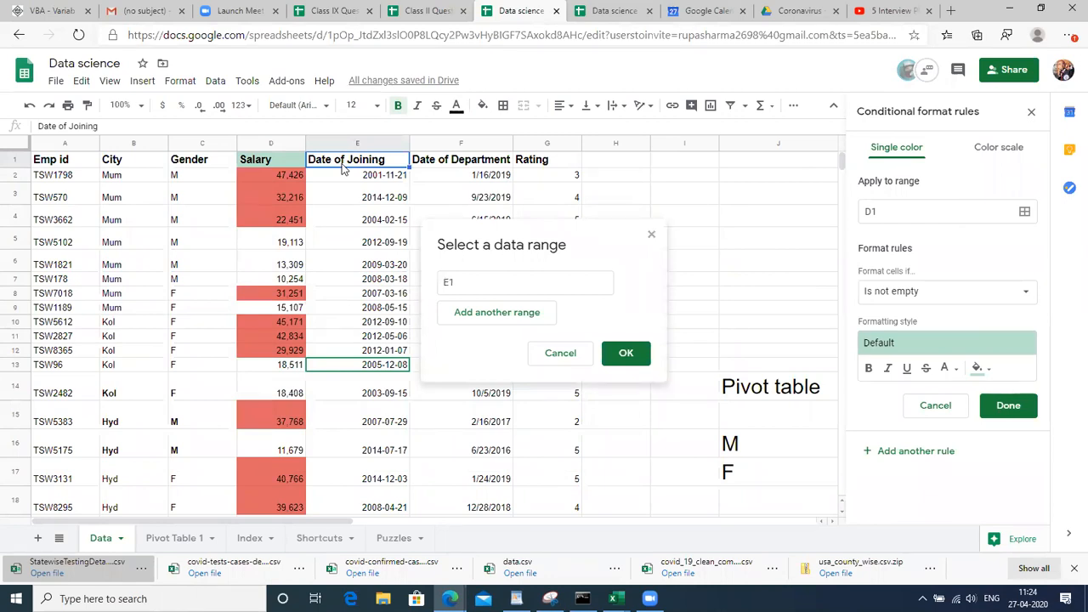
key(ctrl+shift+Down)
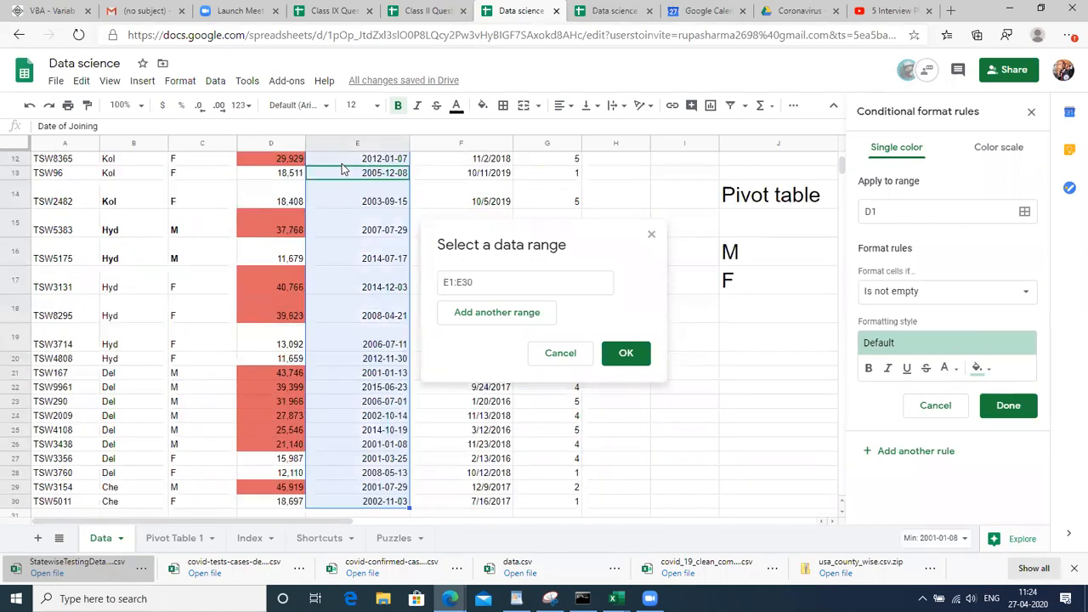
click(624, 354)
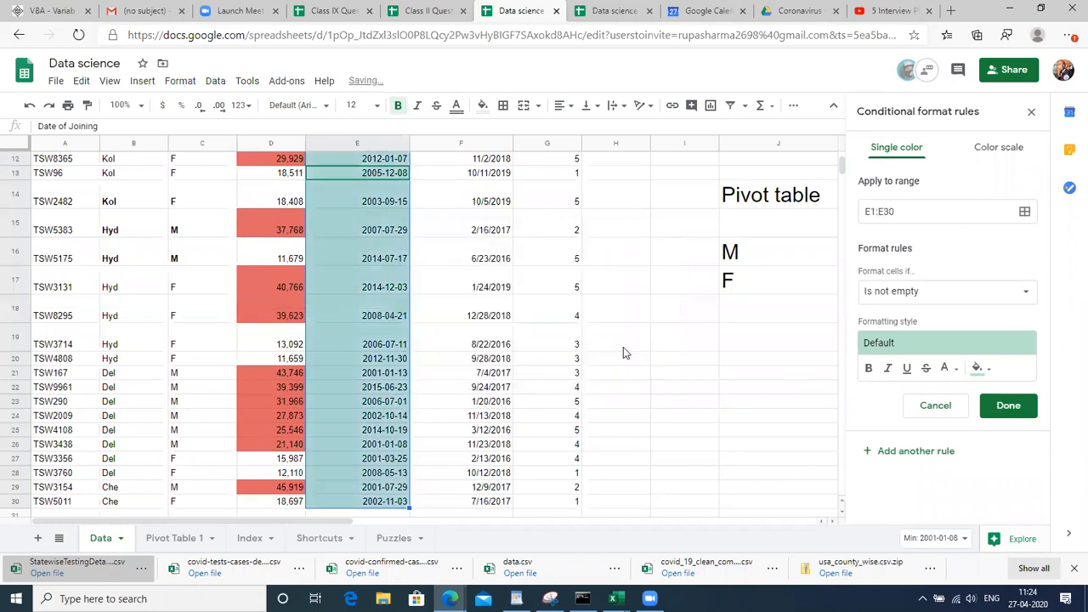
Set the rule condition to Date is before an exact date
click(967, 293)
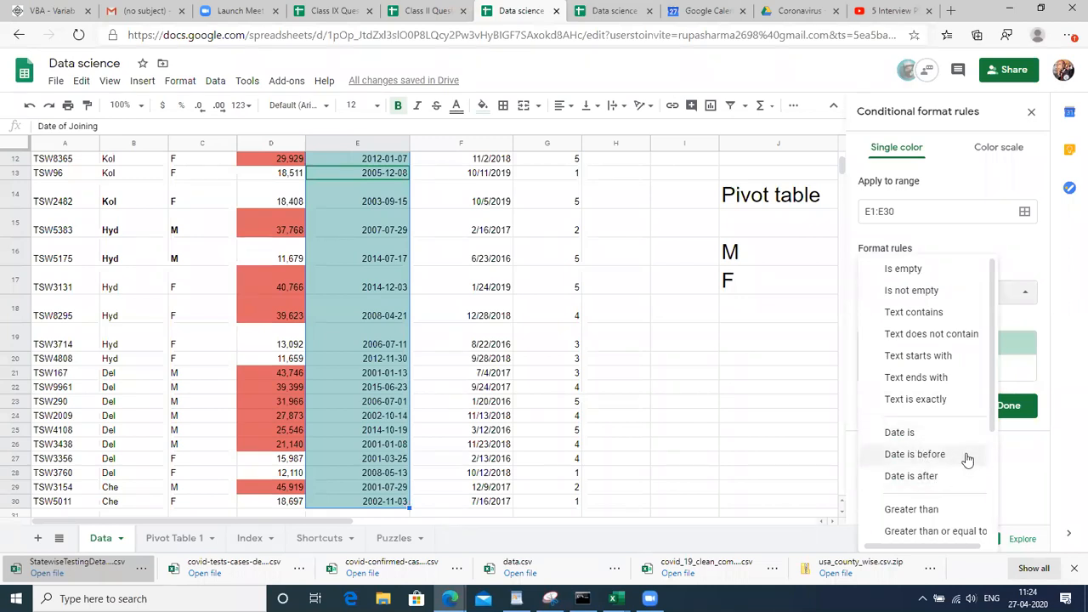
click(948, 456)
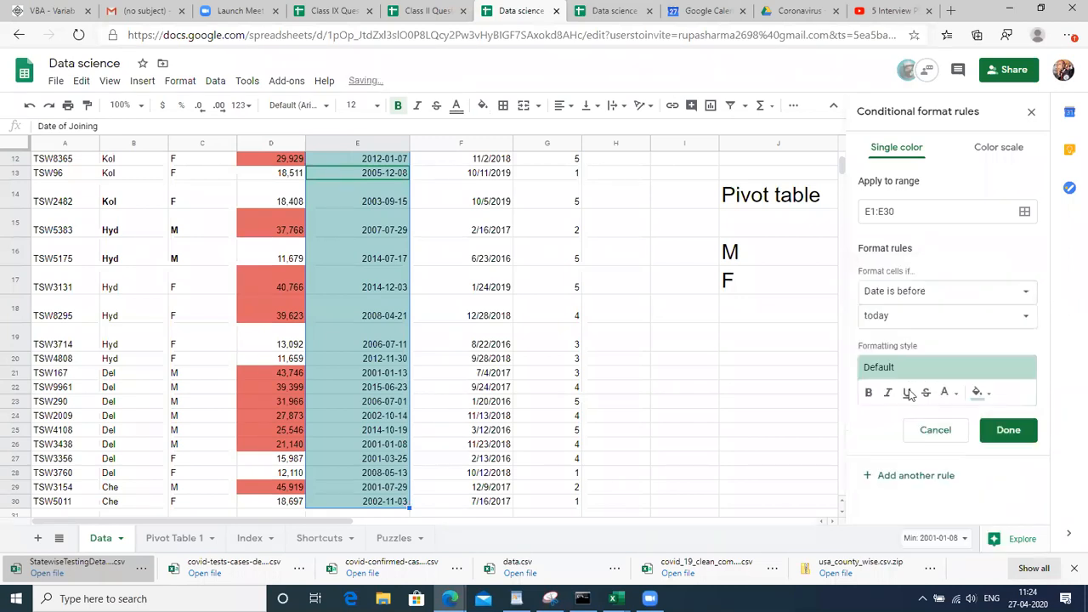
click(909, 316)
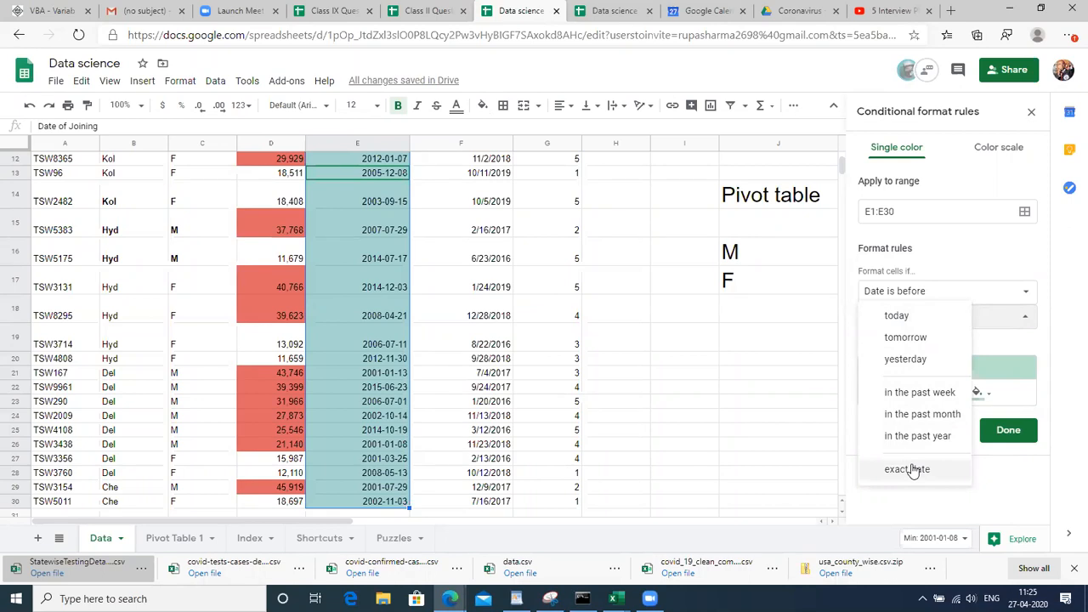
click(908, 469)
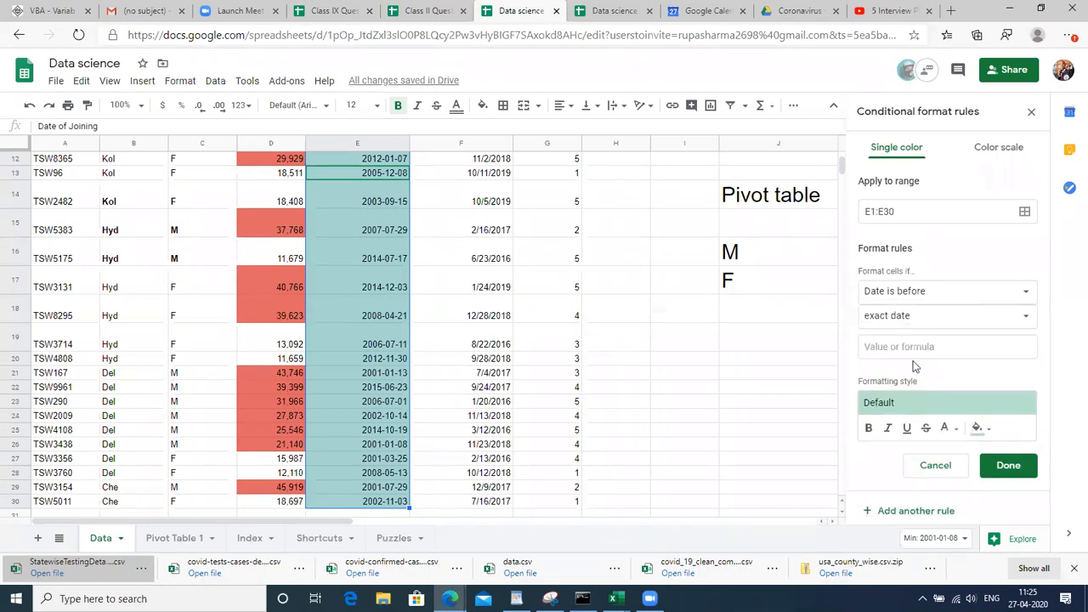
Enter 2010-01-01 as the cut-off date
click(910, 346)
text(2019-)
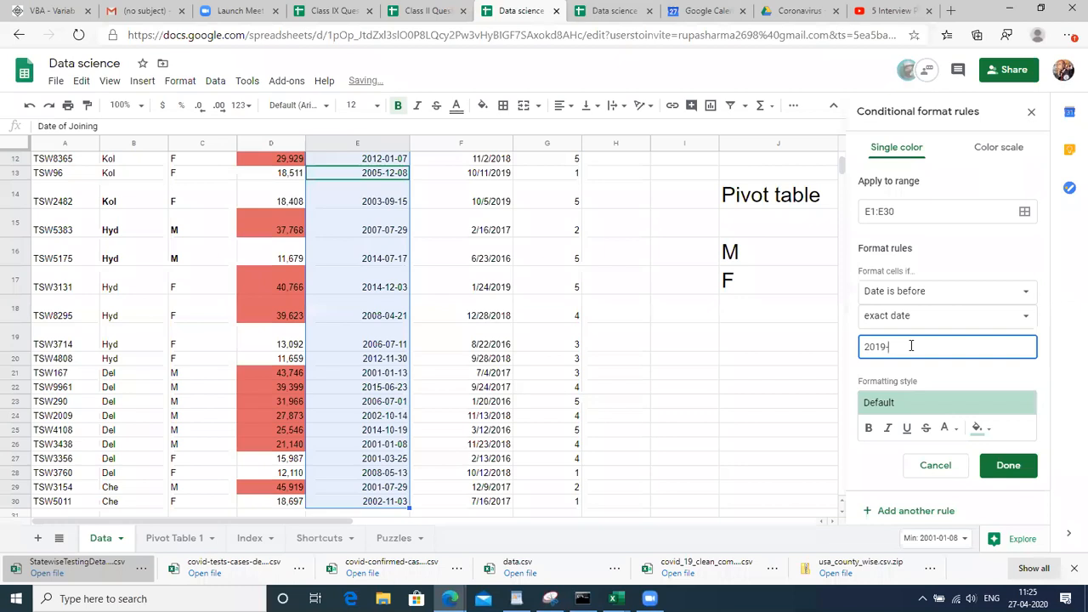
key(BackSpace)
key(BackSpace)
key(BackSpace)
text(18-01)
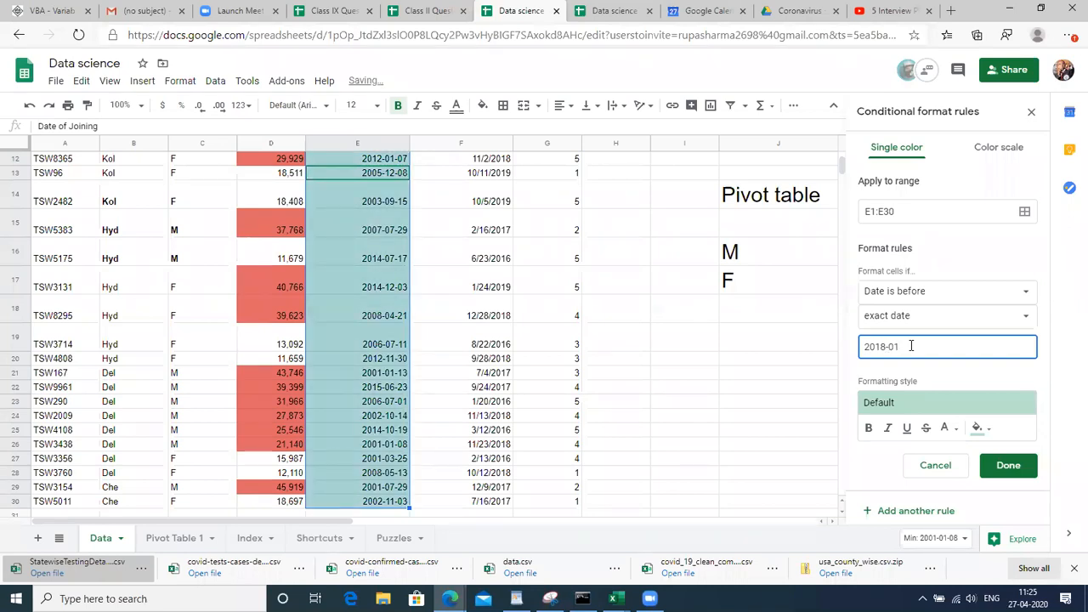
text(-13)
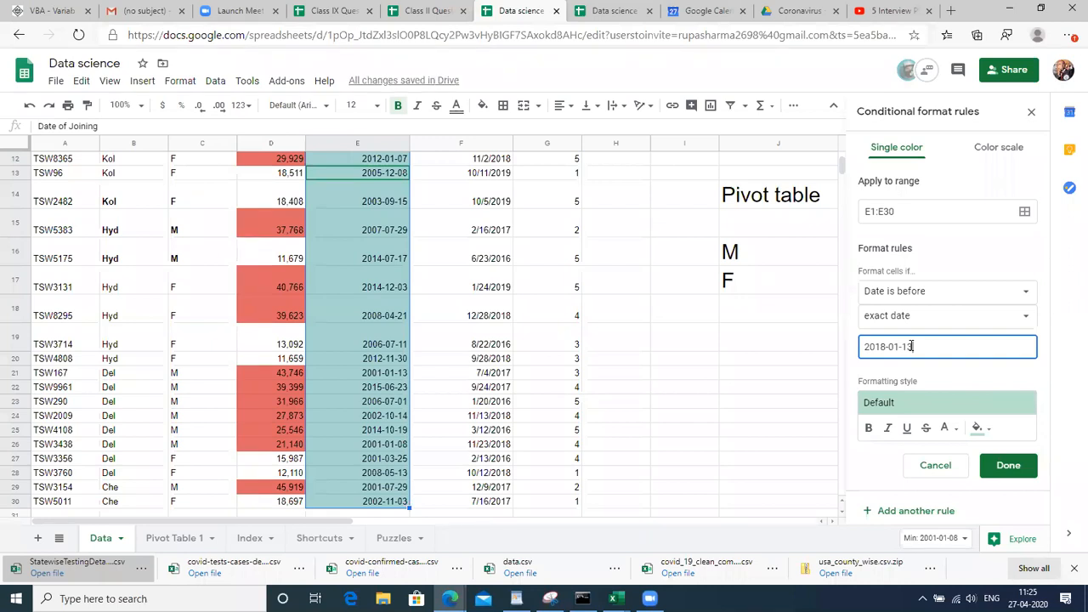
key(shift+Left)
key(shift+Left)
key(shift+Left)
key(shift+Left)
key(shift+Left)
key(shift+Left)
key(shift+Left)
key(shift+Left)
text(06)
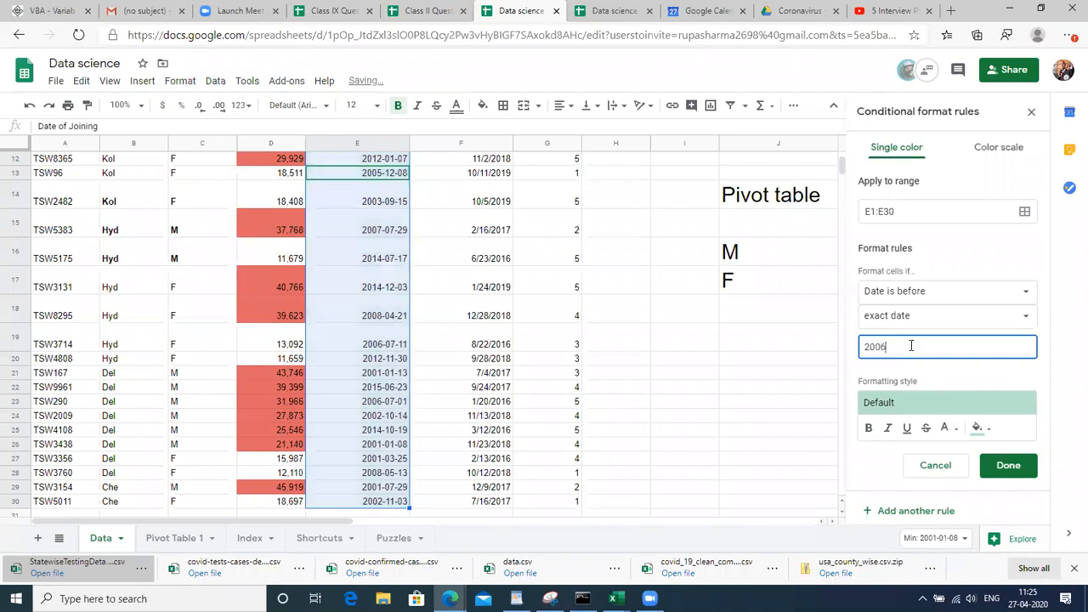
key(BackSpace)
text(7)
key(BackSpace)
key(BackSpace)
text(010-01-01)
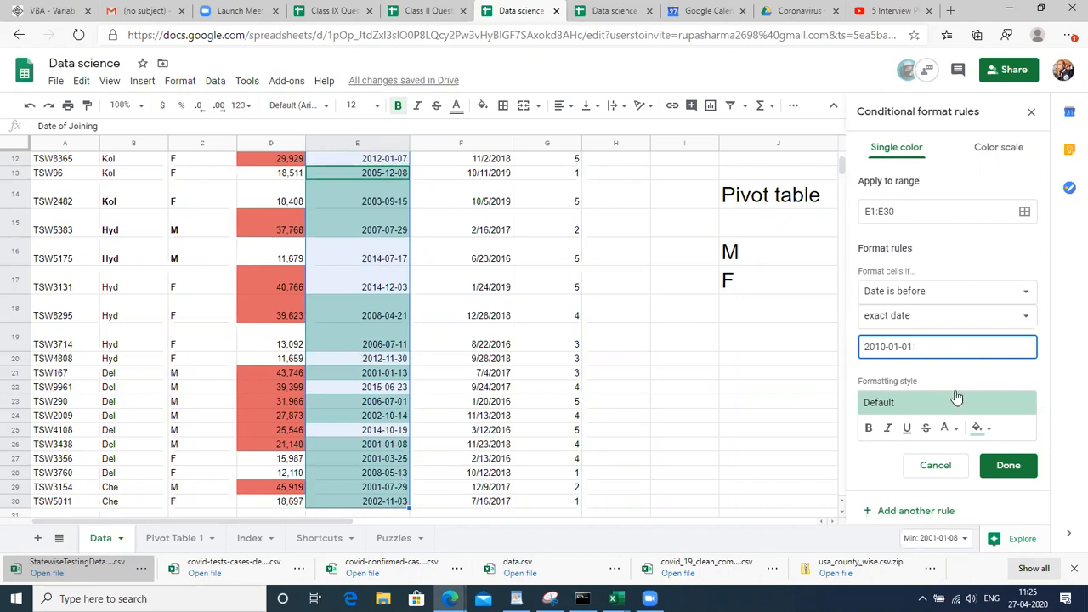
Fill matching dates with dark yellow and save the rule
click(978, 428)
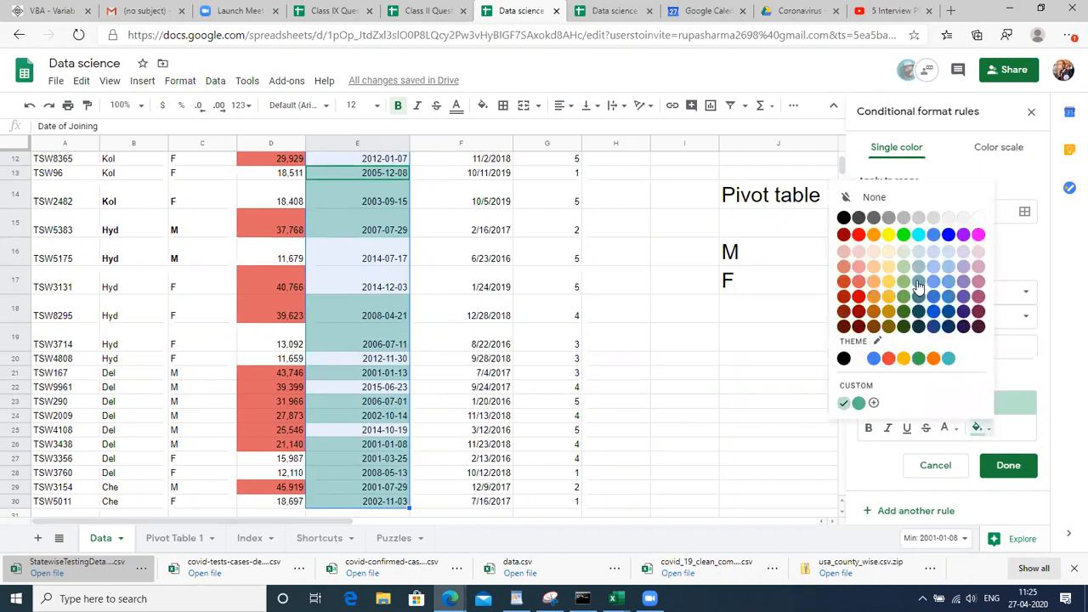
click(891, 297)
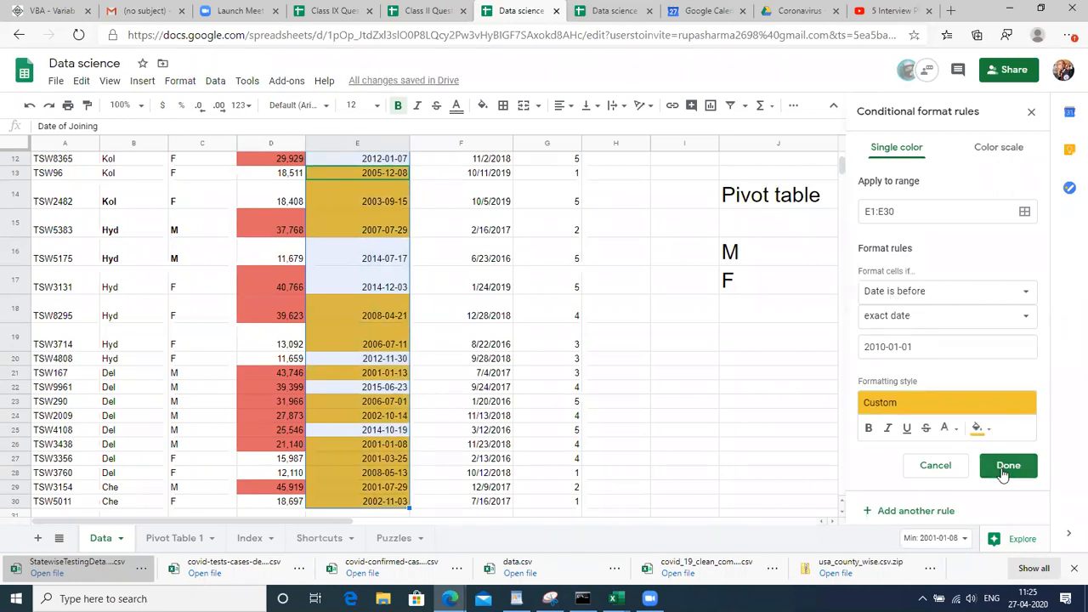
click(1006, 466)
click(343, 431)
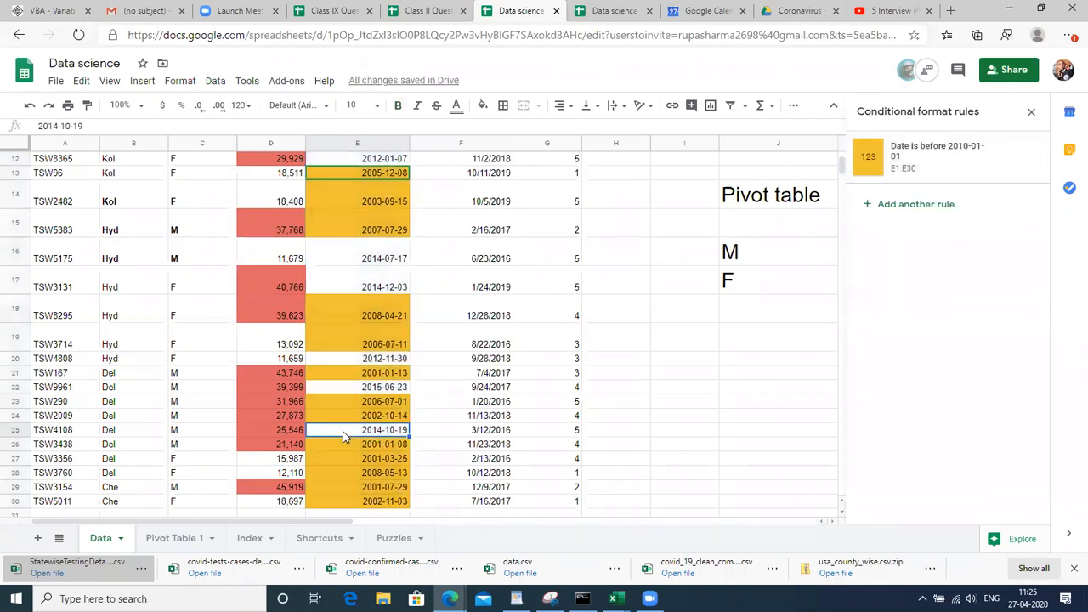
Select D1:D30 and delete its 'Value is greater than 20000' rule
key(ctrl+Up)
key(Down)
key(Up)
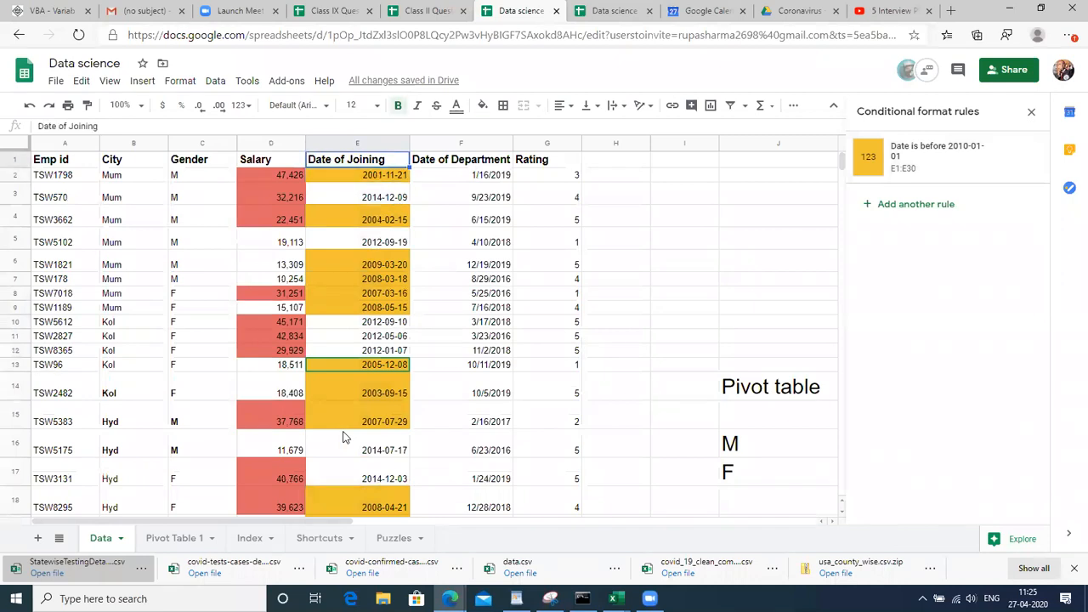
key(Left)
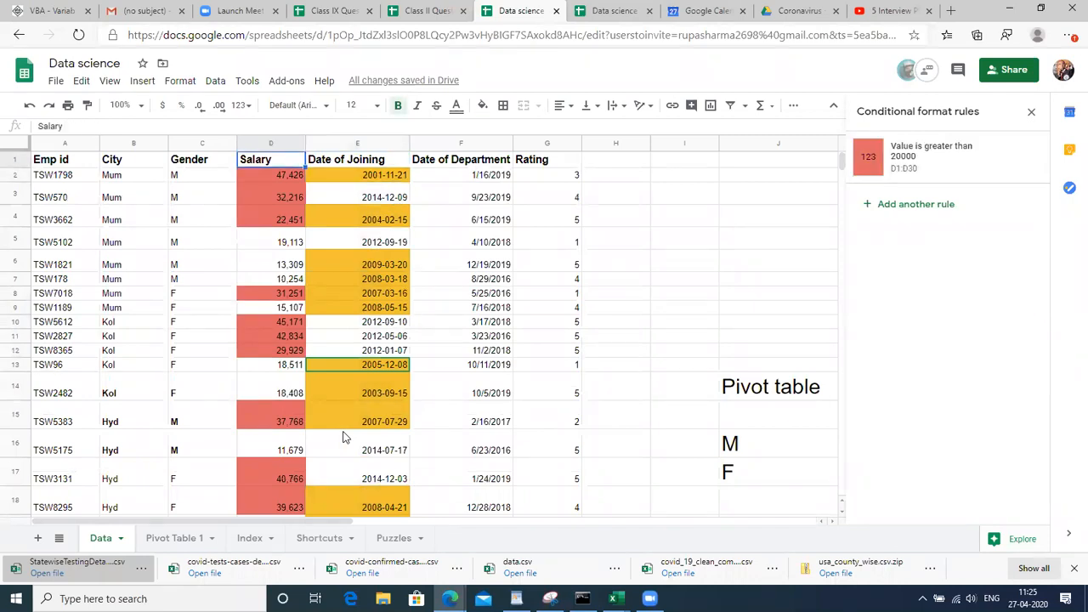
key(ctrl+shift+Down)
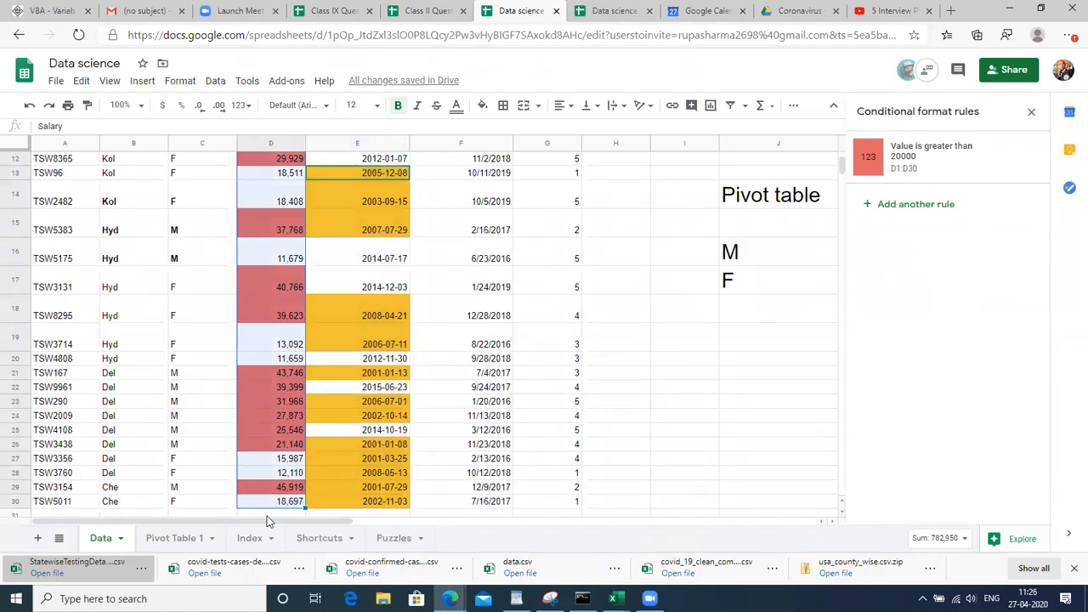
click(1025, 159)
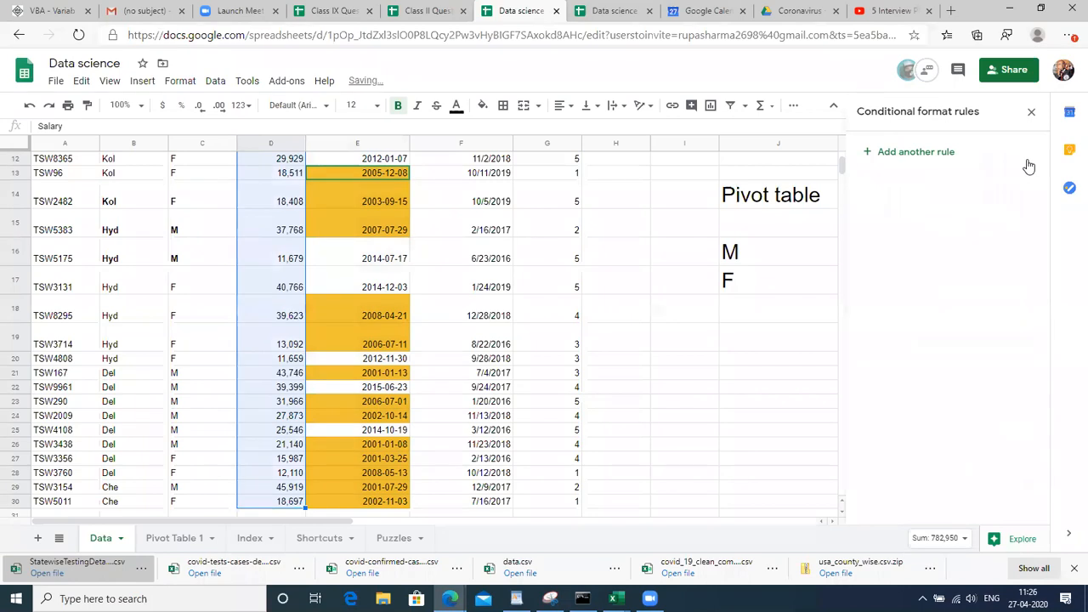
Reselect D1:D30 and add another formatting rule for it
click(267, 406)
key(ctrl+Up)
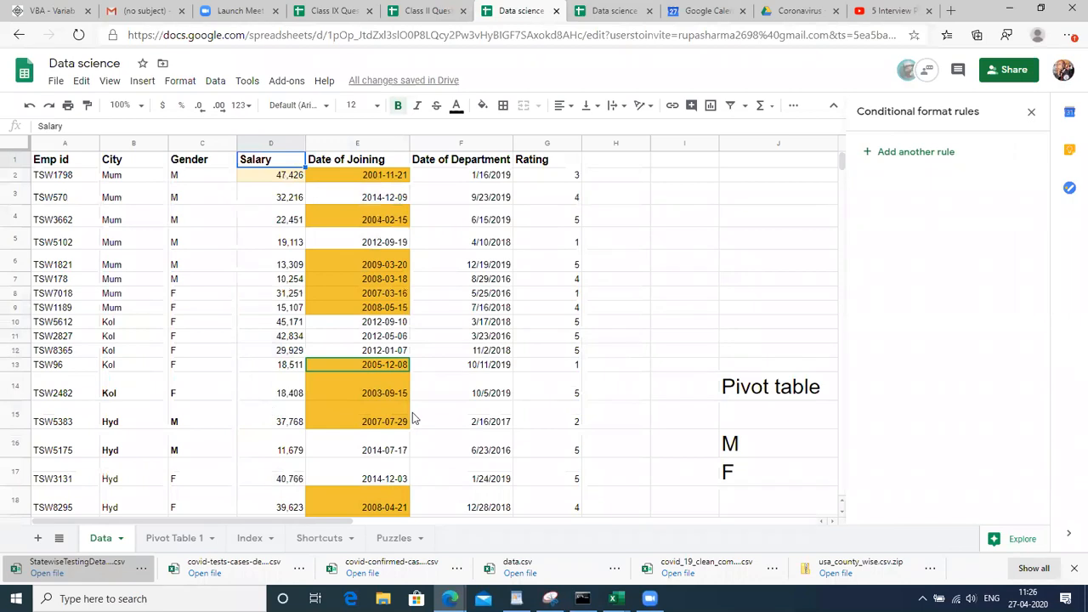
key(ctrl+shift+Down)
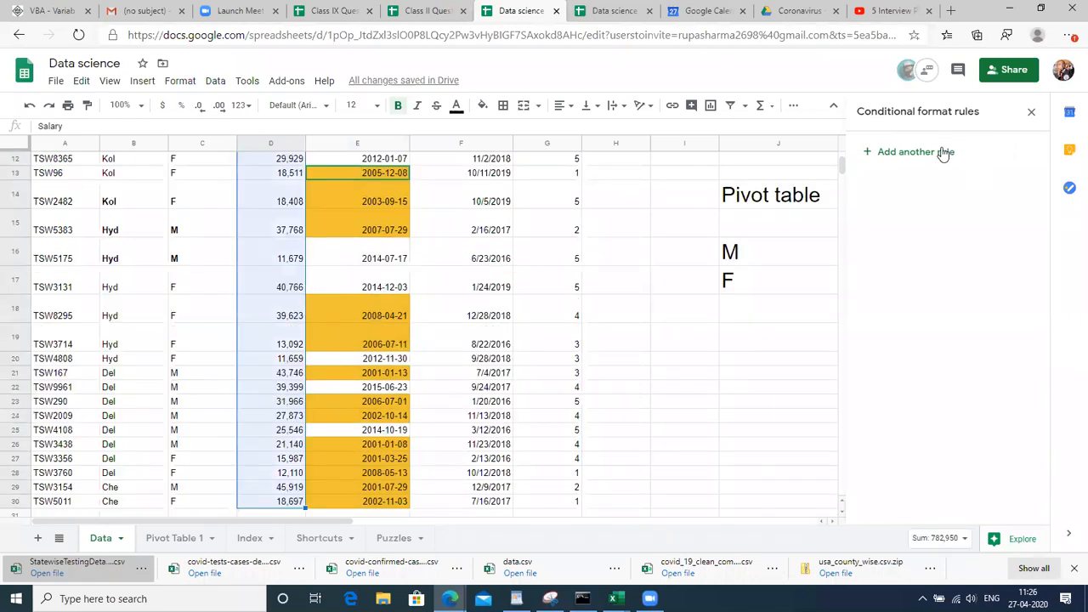
click(943, 153)
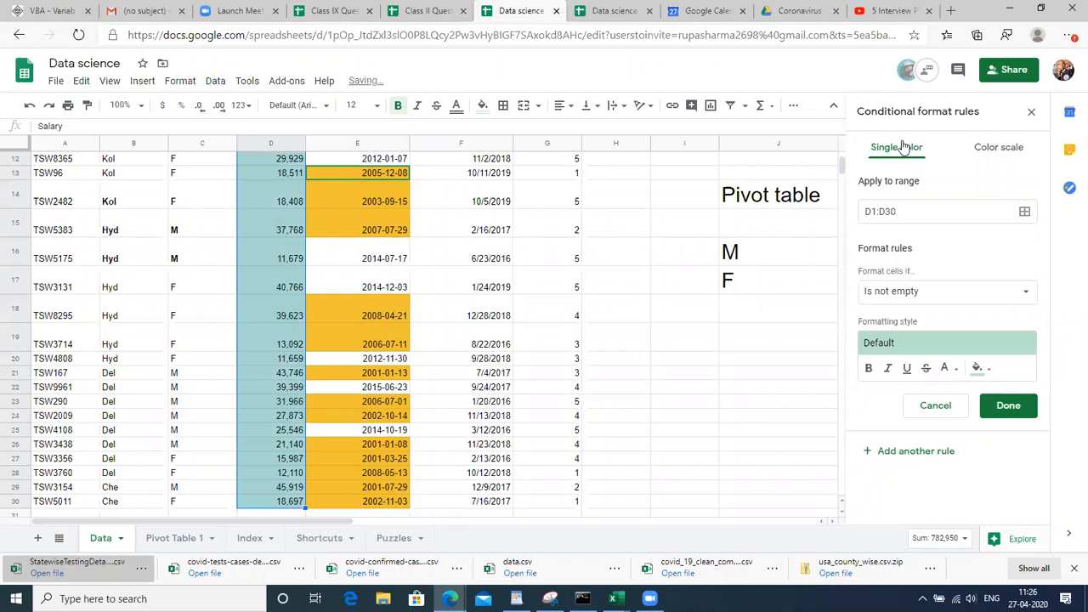
click(1016, 293)
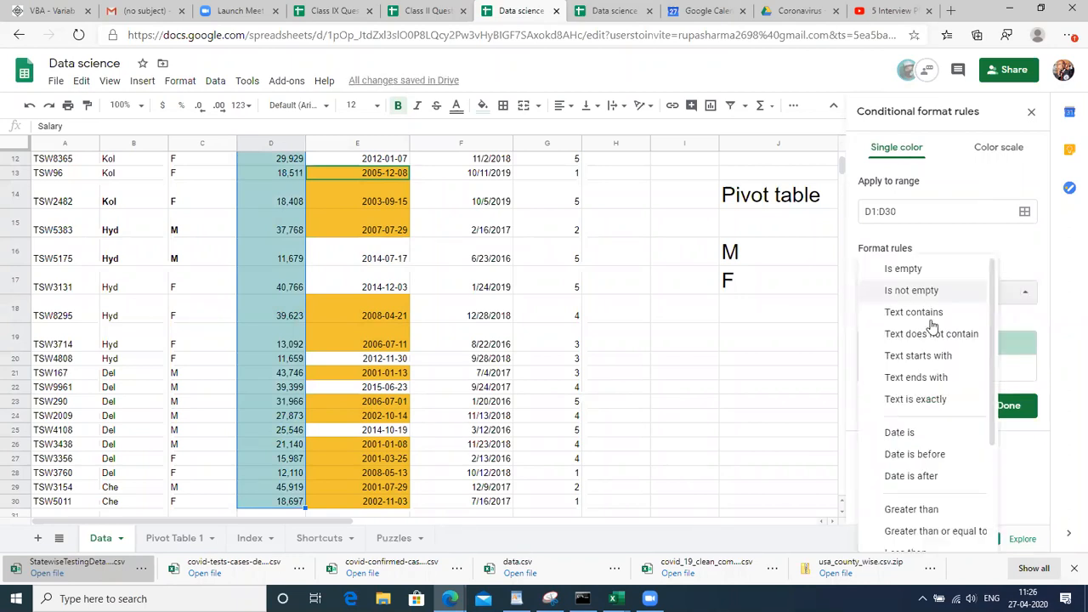
click(1025, 262)
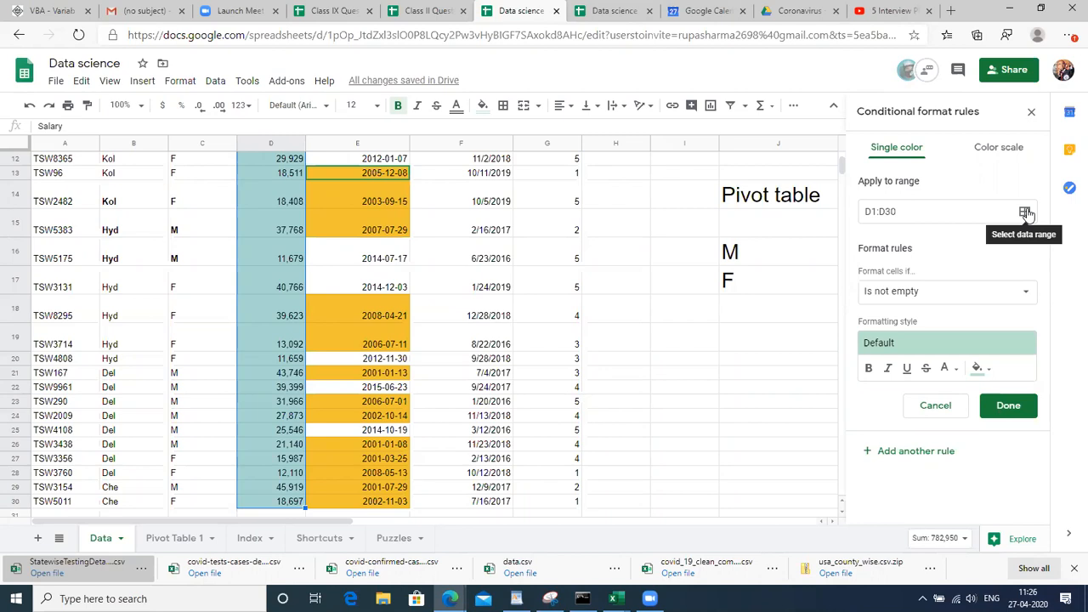
Turn the Salary rule into a colour scale with a red minpoint and a white-to-red preset
click(994, 152)
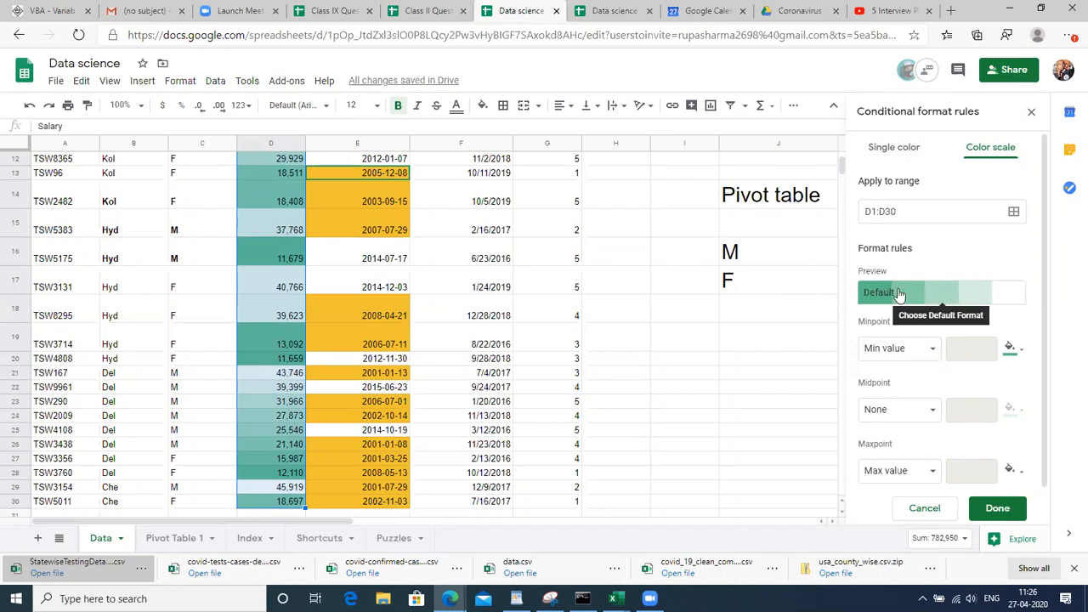
click(1012, 352)
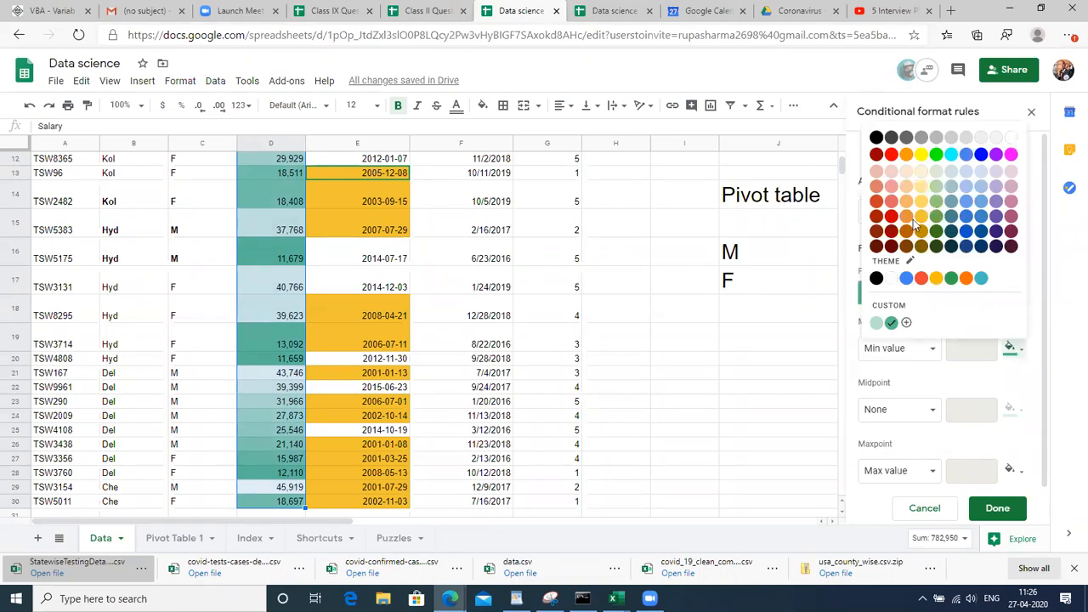
click(890, 156)
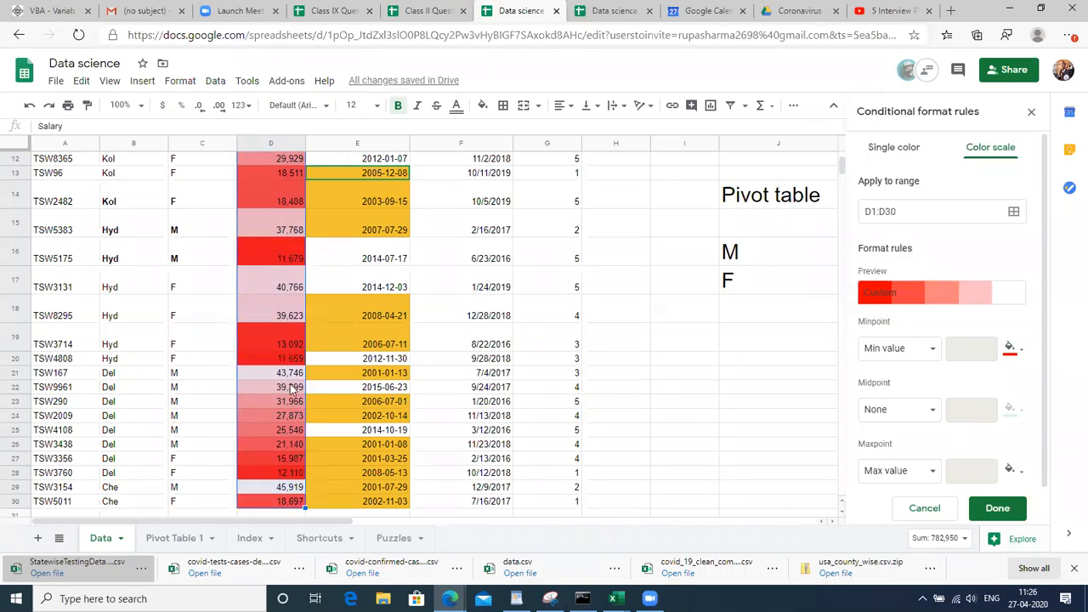
click(881, 298)
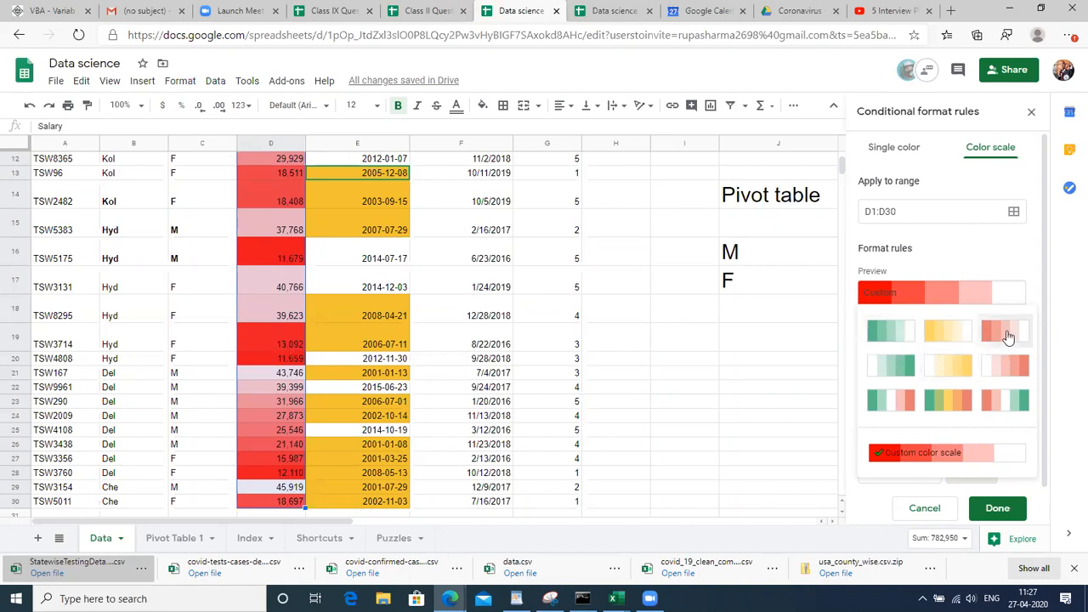
click(1007, 370)
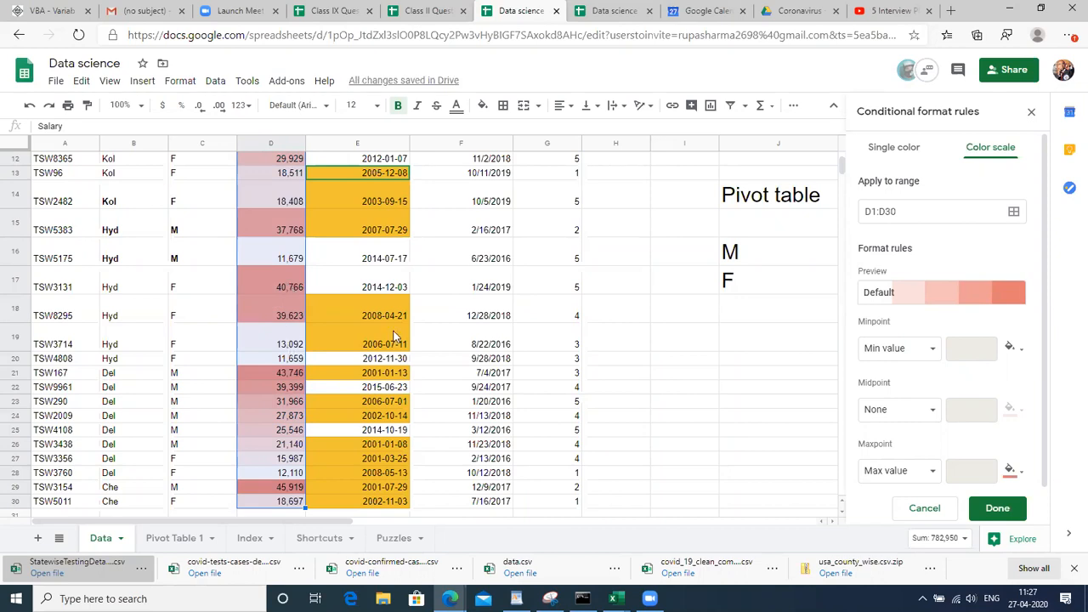
Try the Green to yellow to red preset, then settle on Red to white to green
click(991, 294)
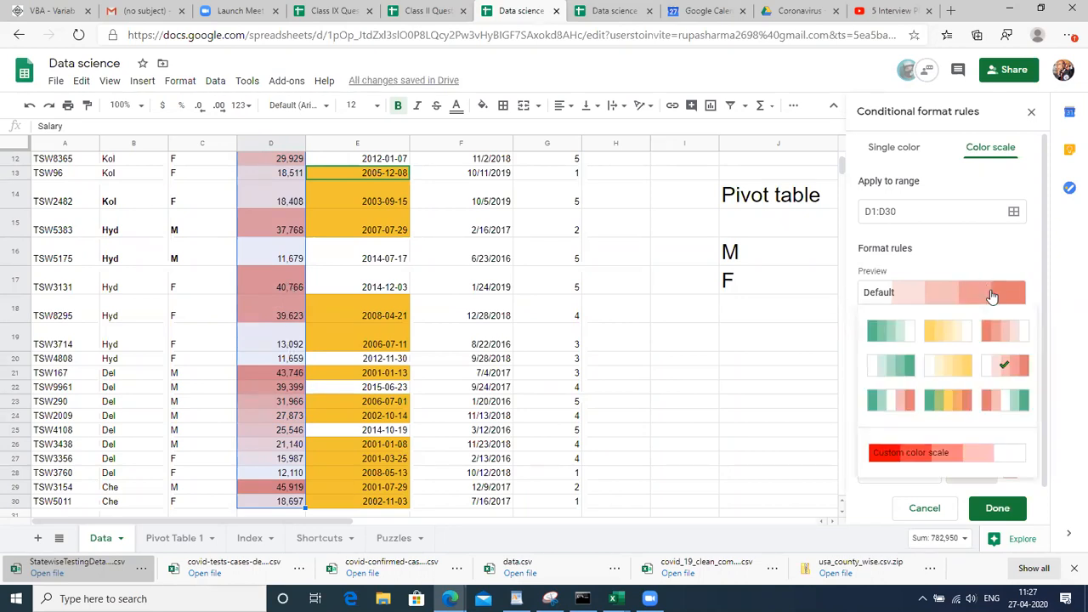
click(1007, 367)
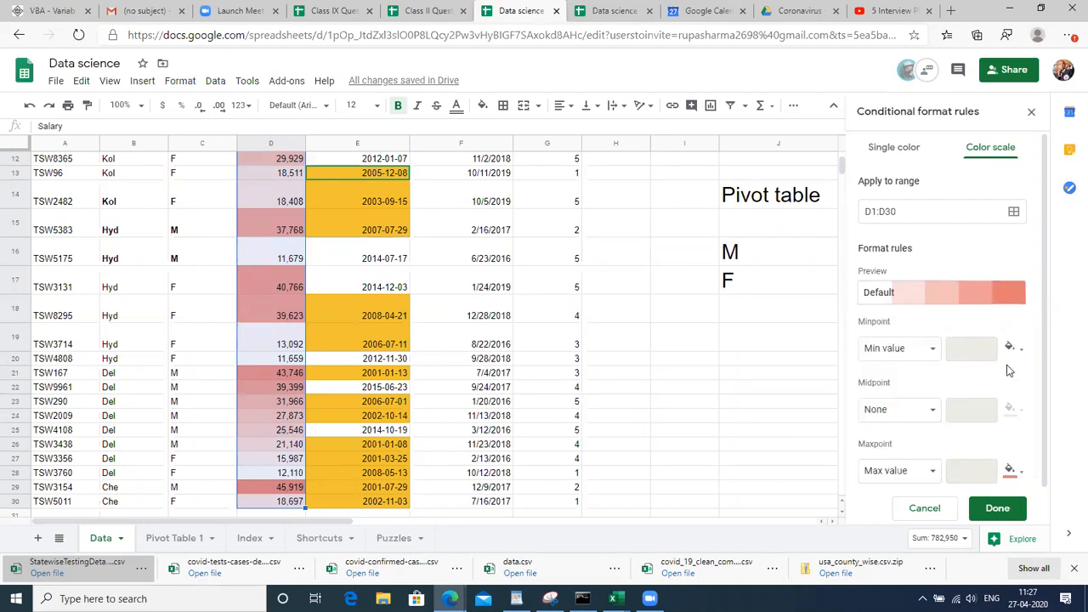
click(925, 304)
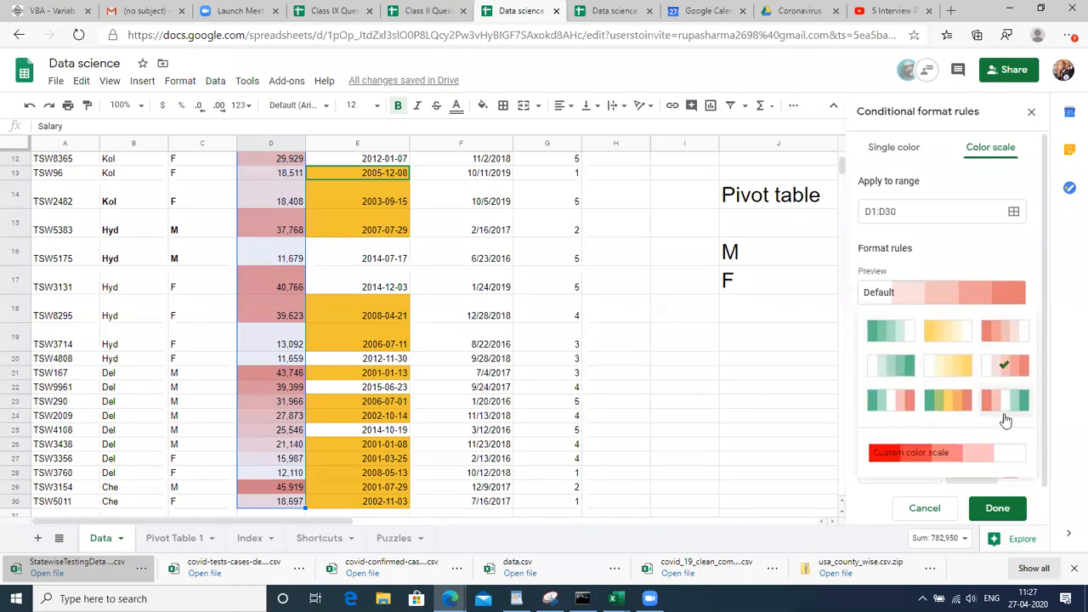
click(938, 264)
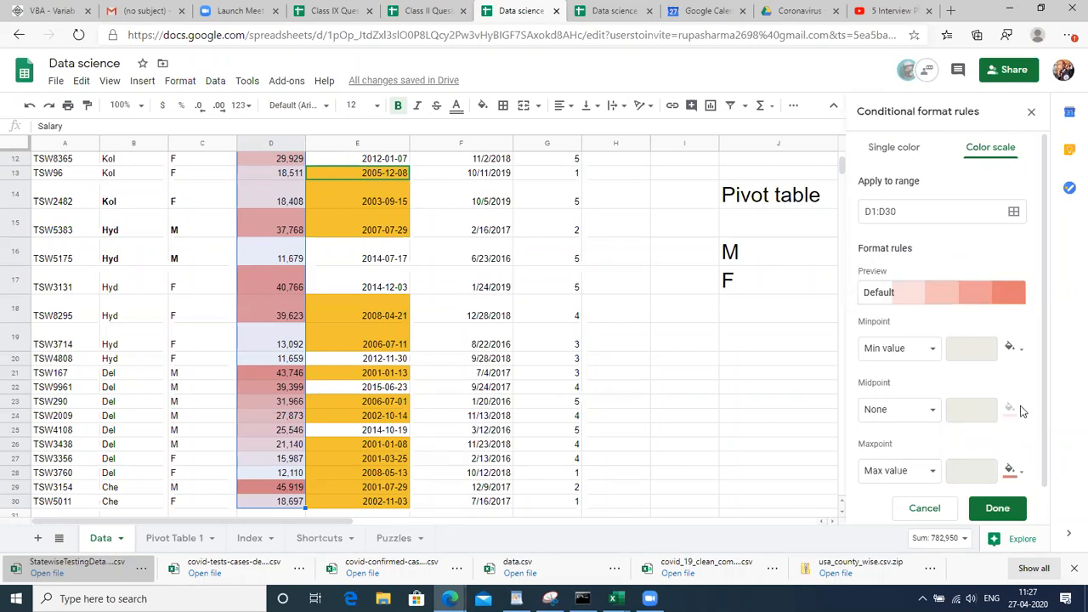
click(922, 415)
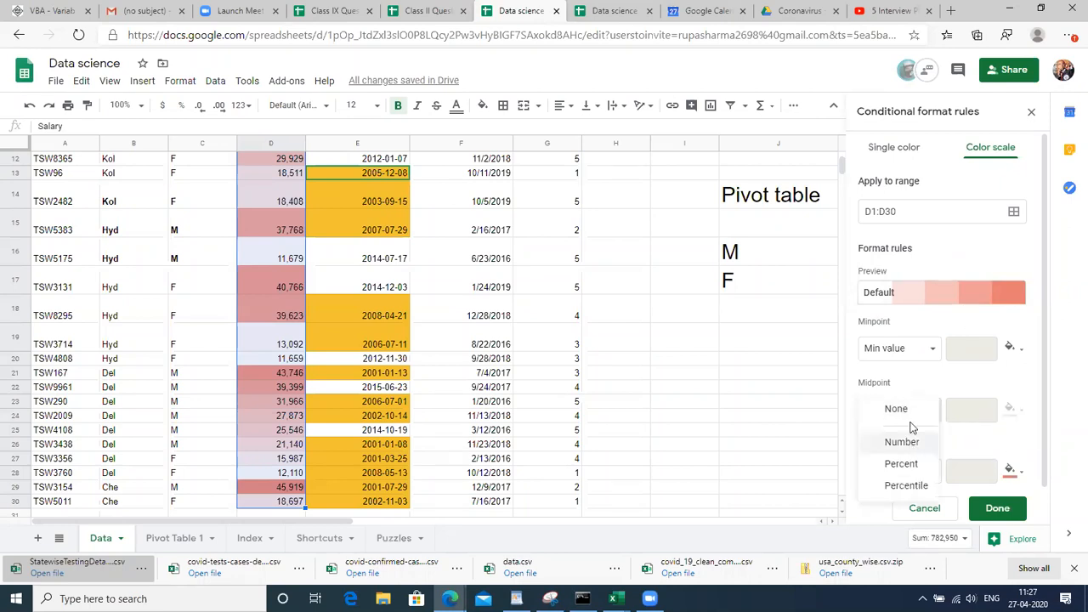
click(959, 368)
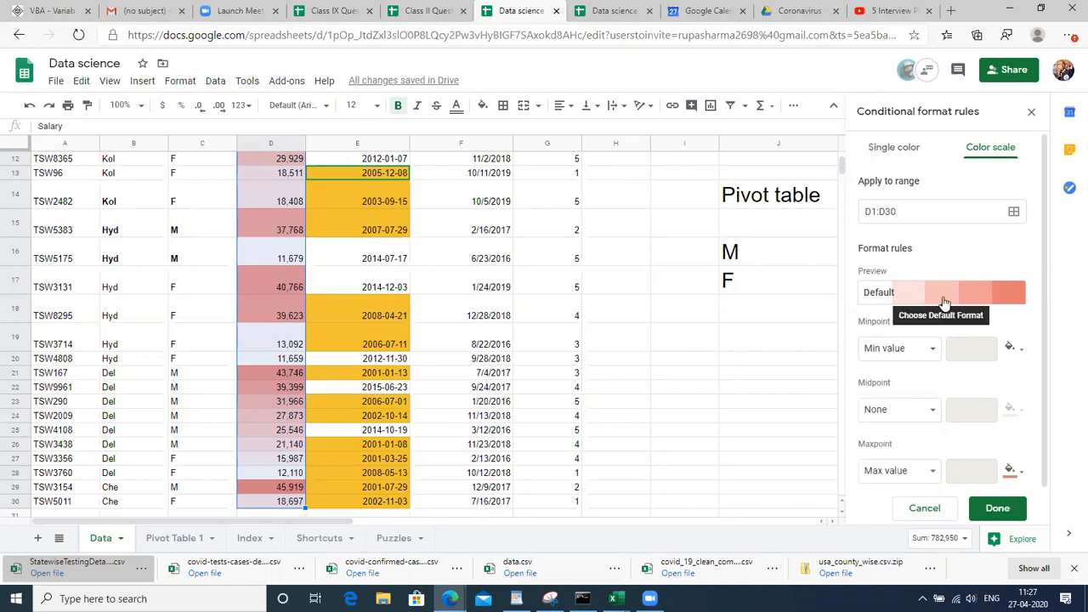
click(942, 299)
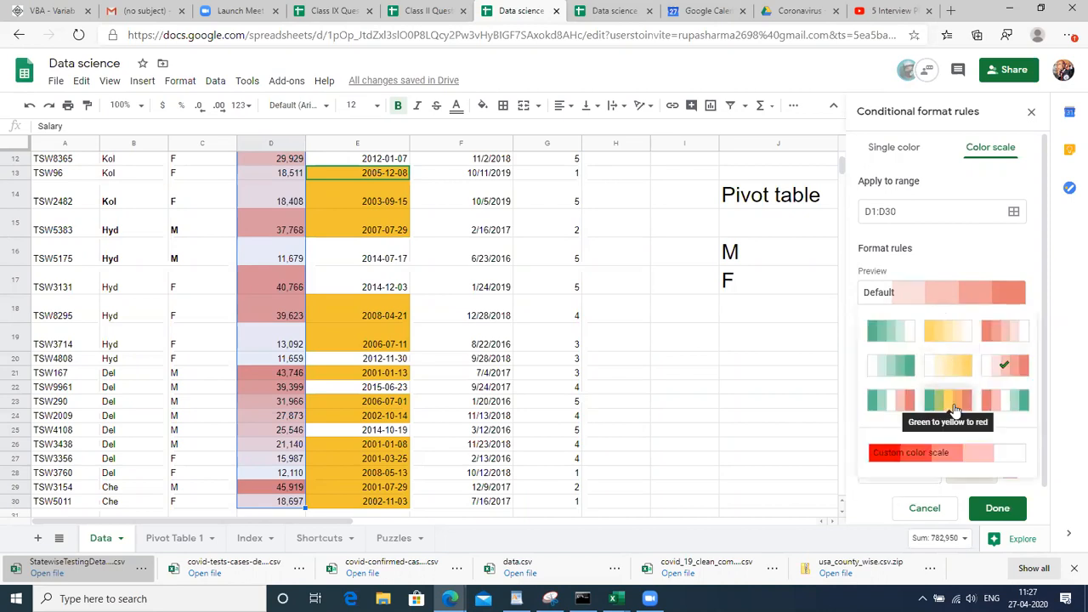
click(955, 411)
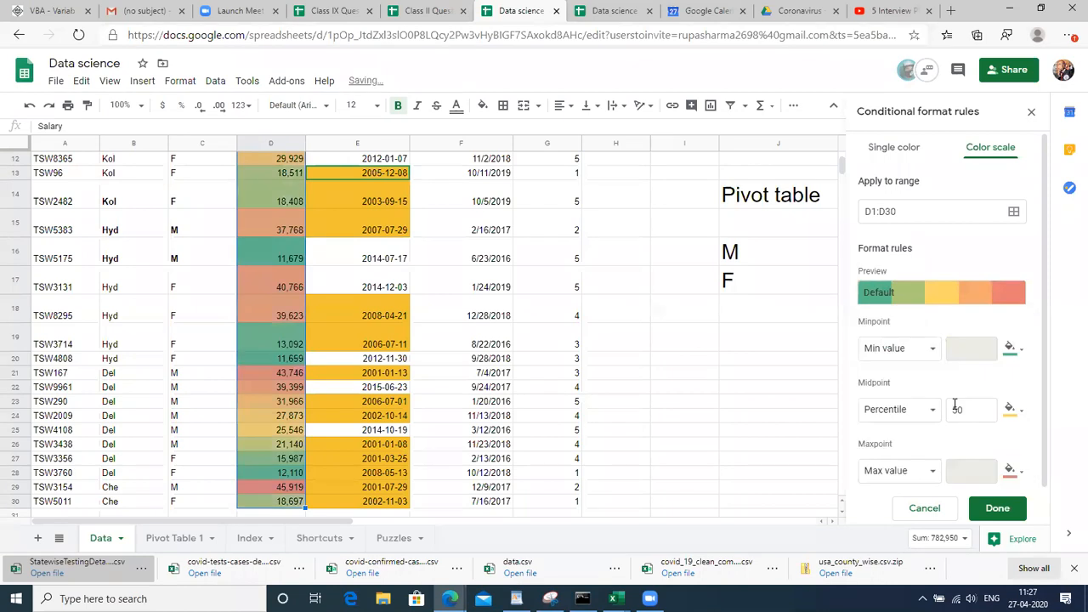
click(940, 299)
click(1005, 400)
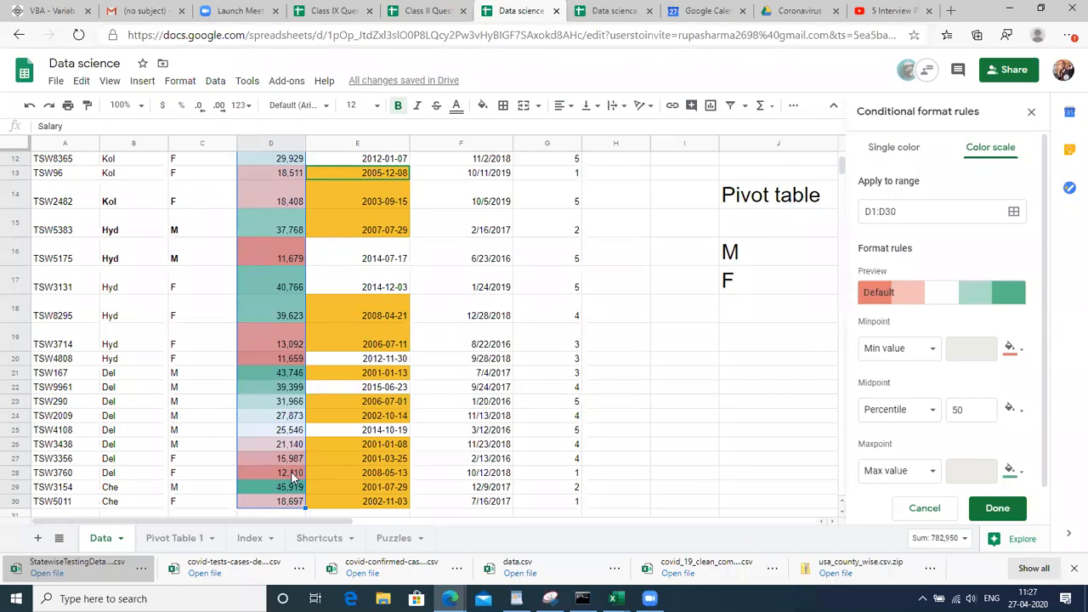
Set the colour scale minpoint to Number 20000
click(922, 357)
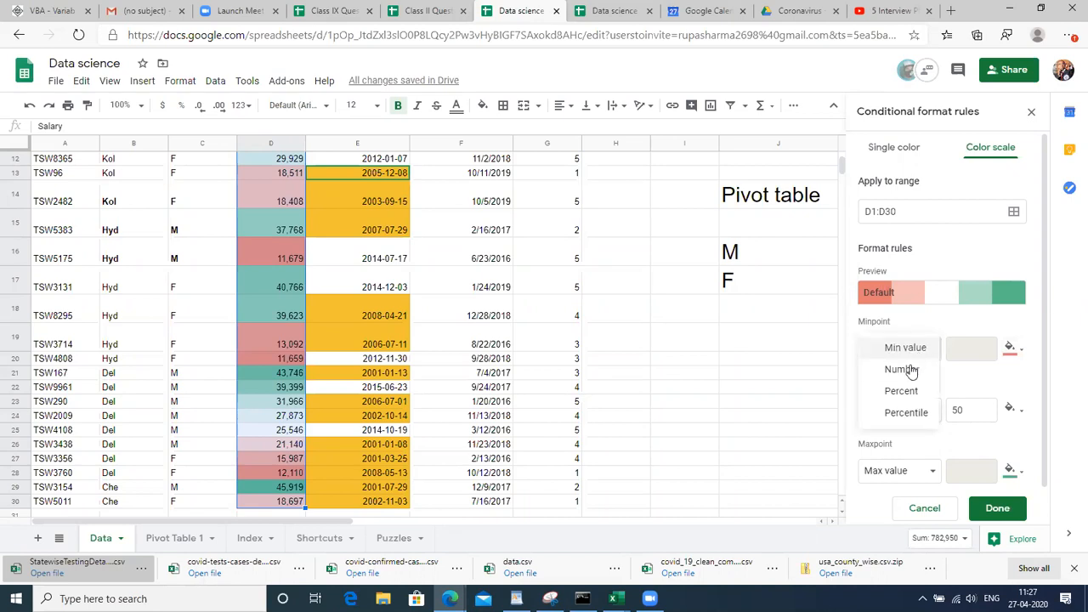
click(911, 374)
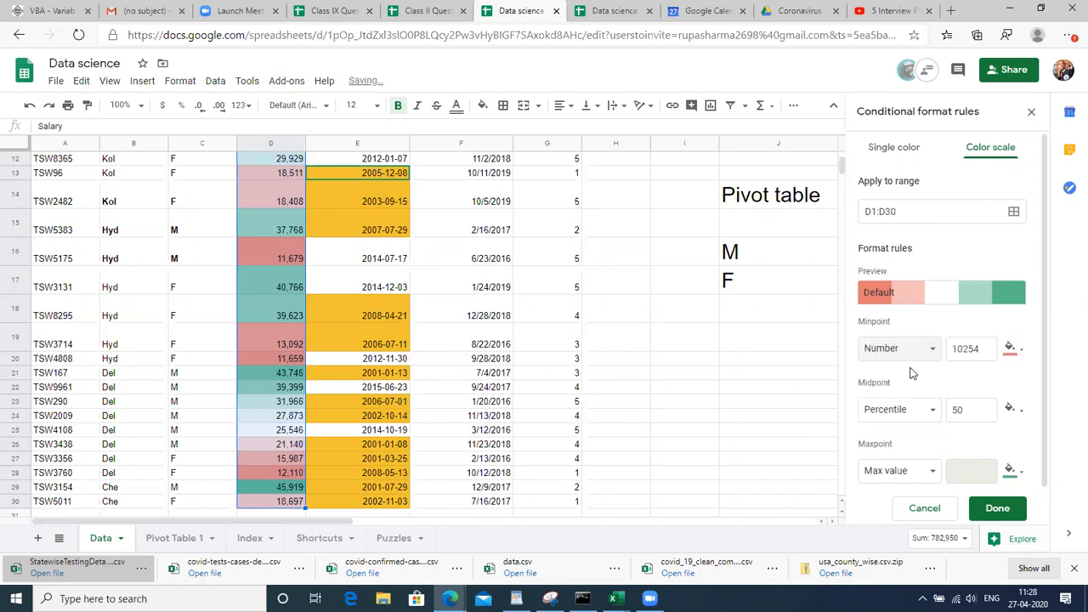
click(914, 345)
click(913, 325)
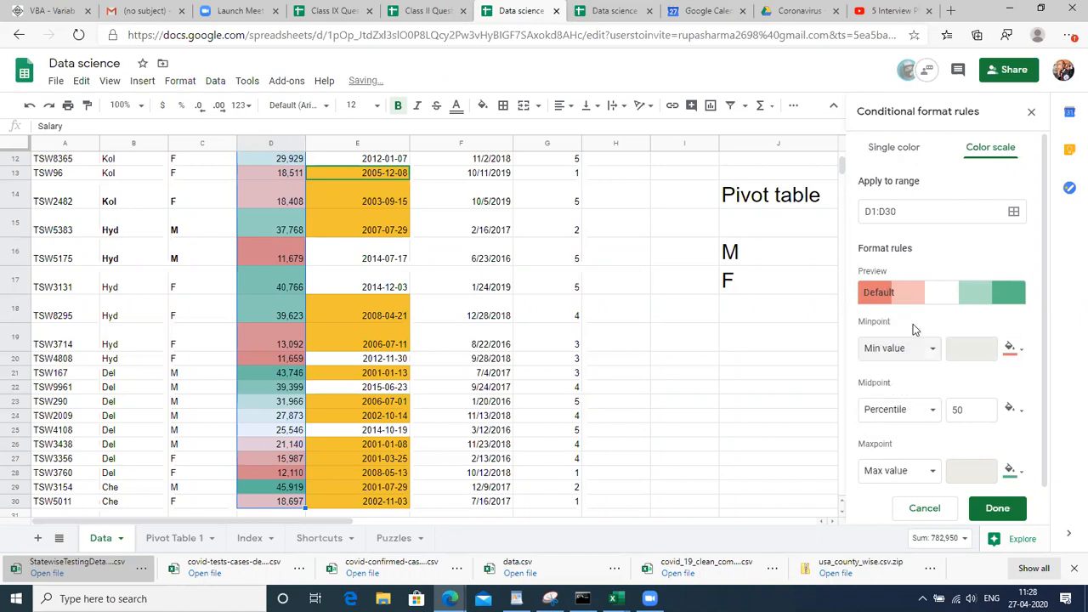
click(929, 348)
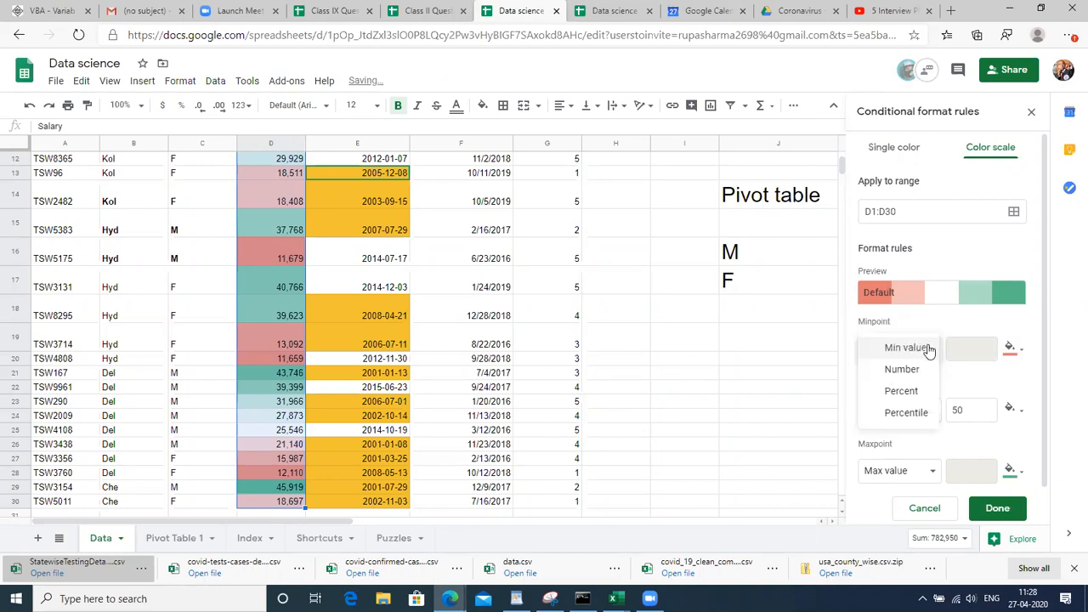
click(896, 392)
click(977, 349)
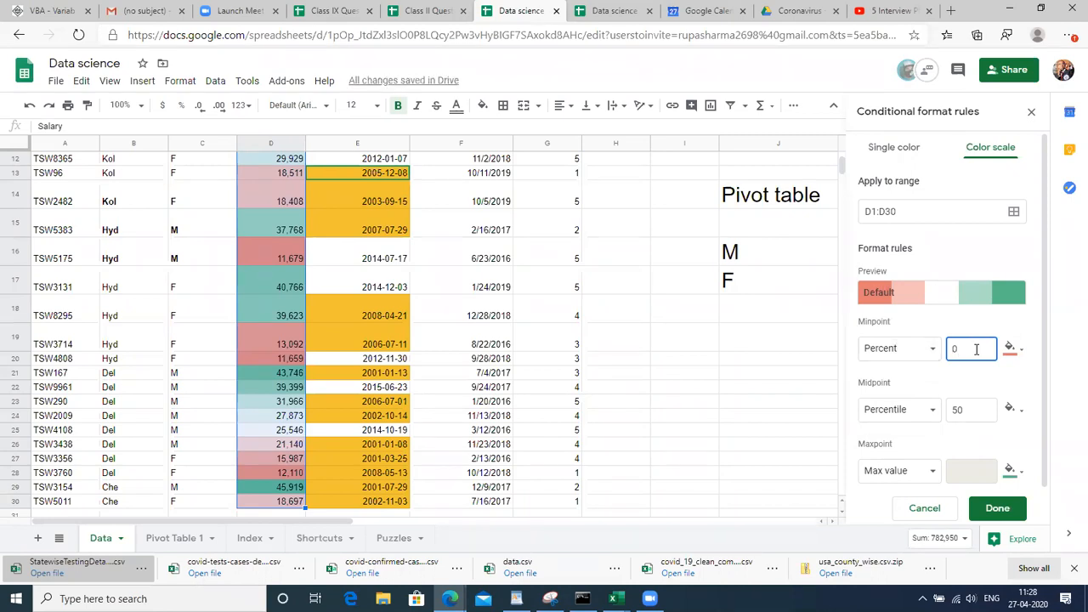
click(933, 349)
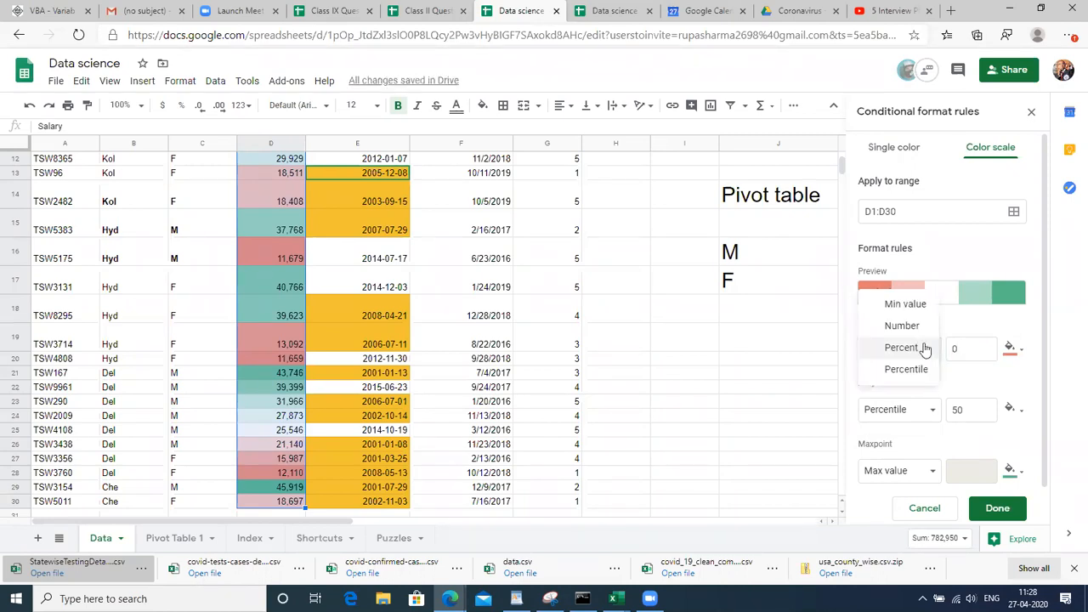
click(920, 337)
click(972, 354)
text(20000)
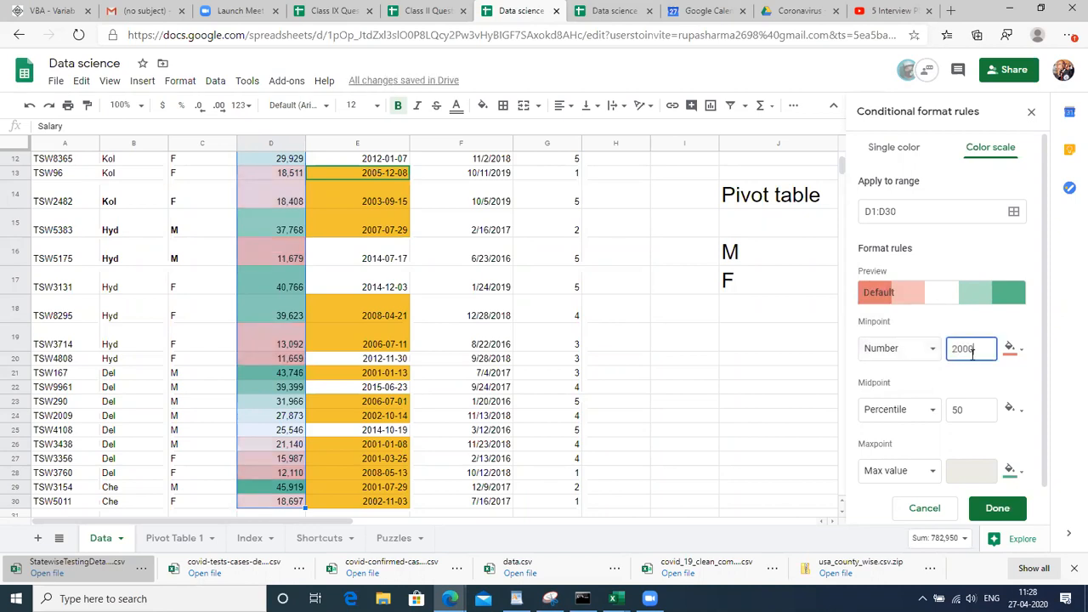
Set the colour scale midpoint to None
click(893, 409)
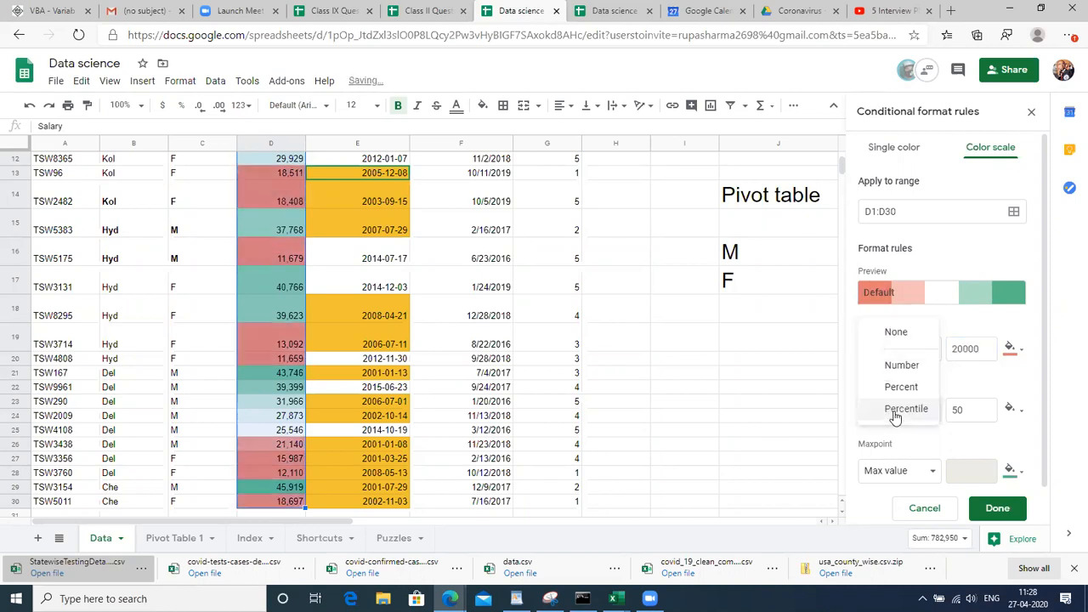
click(901, 365)
double_click(965, 411)
text(30000)
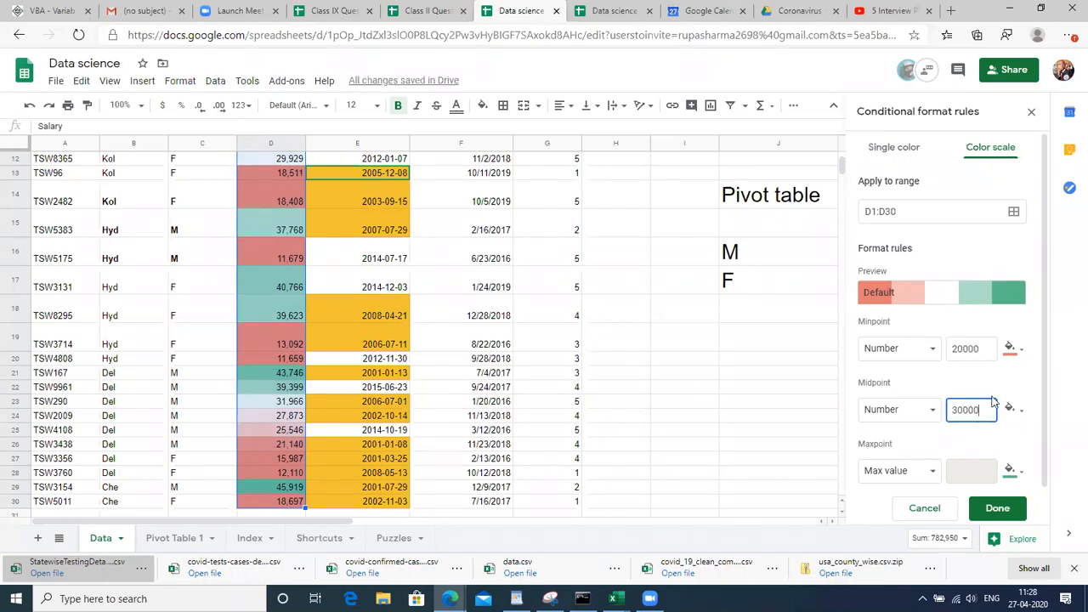
double_click(965, 411)
key(BackSpace)
click(916, 483)
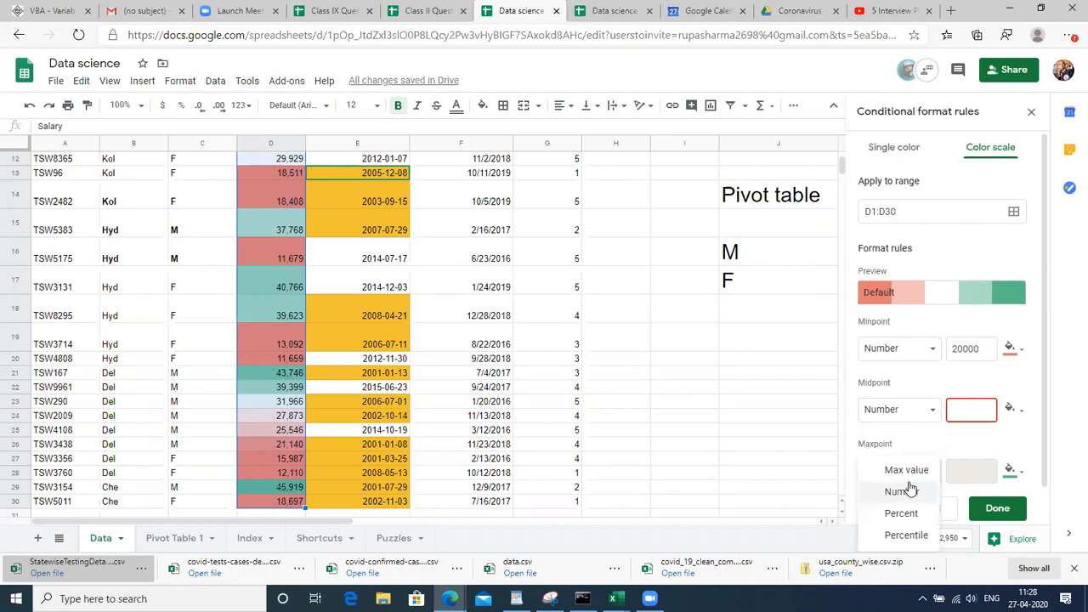
click(907, 470)
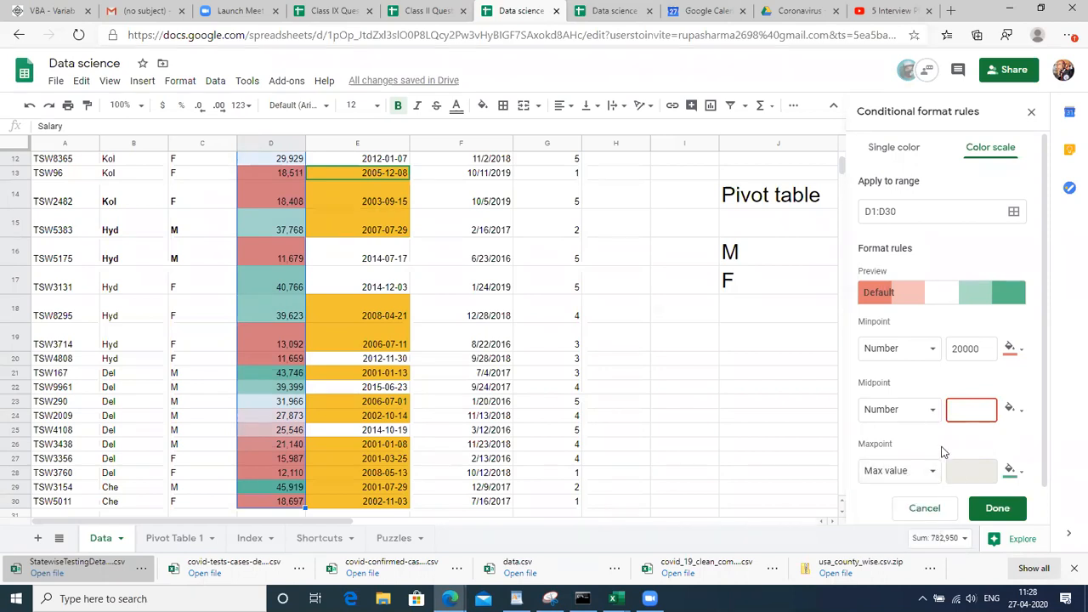
click(905, 410)
click(899, 375)
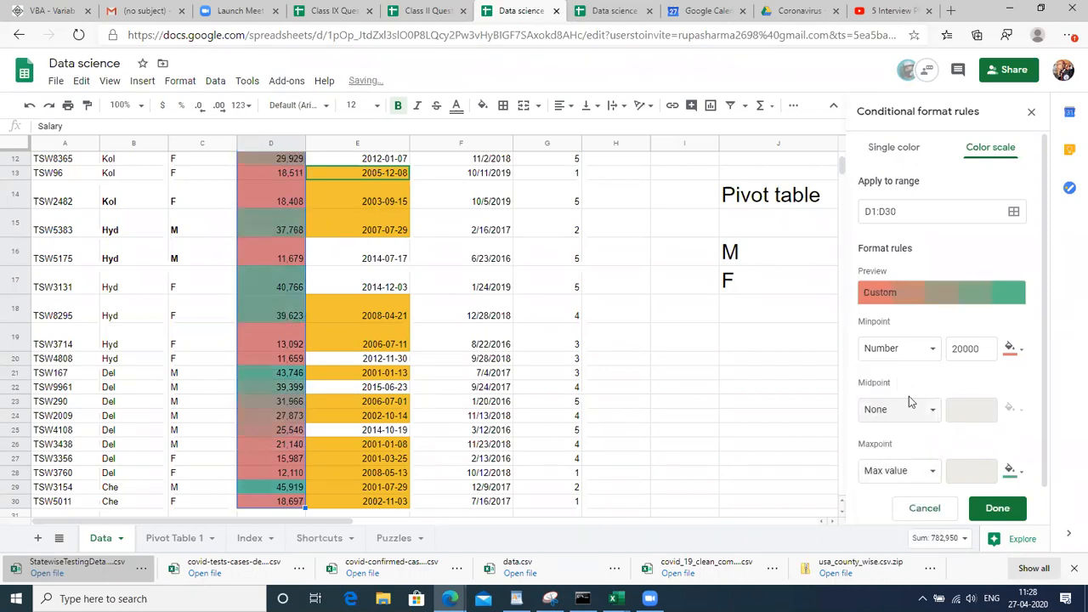
Set the maxpoint to Number 30000
click(929, 474)
click(909, 489)
double_click(978, 474)
text(30000)
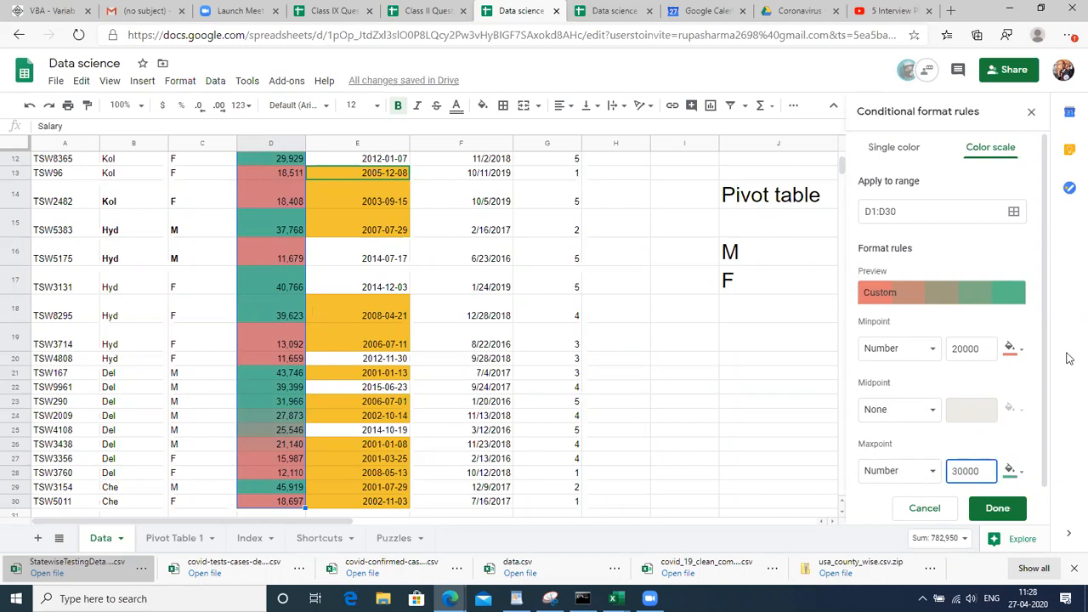
drag(1044, 375, 1060, 310)
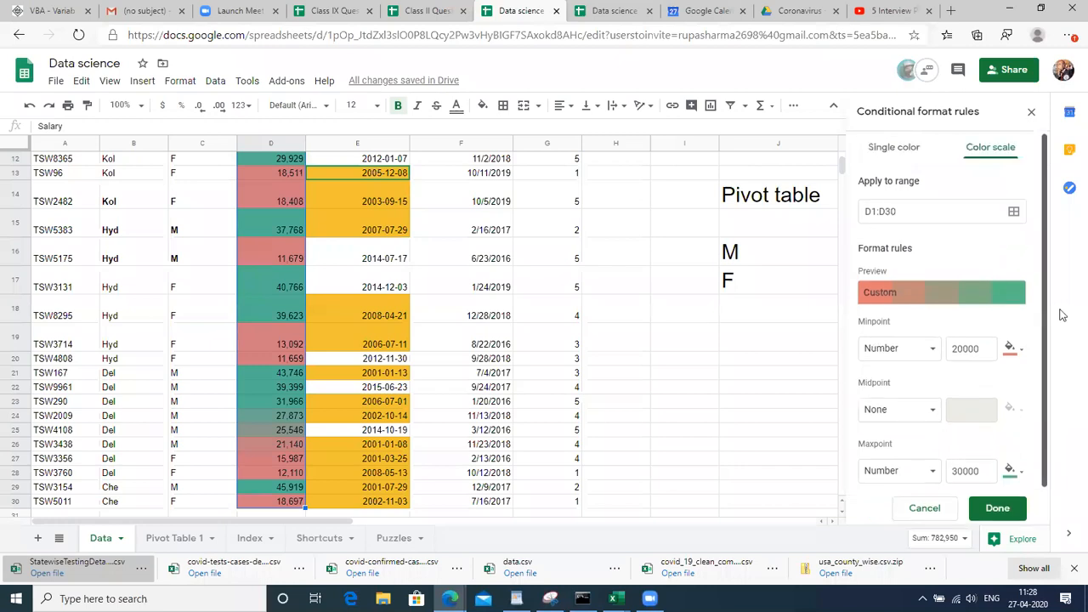
Reapply the red-white-green preset, then cancel the Salary colour-scale rule draft
click(932, 296)
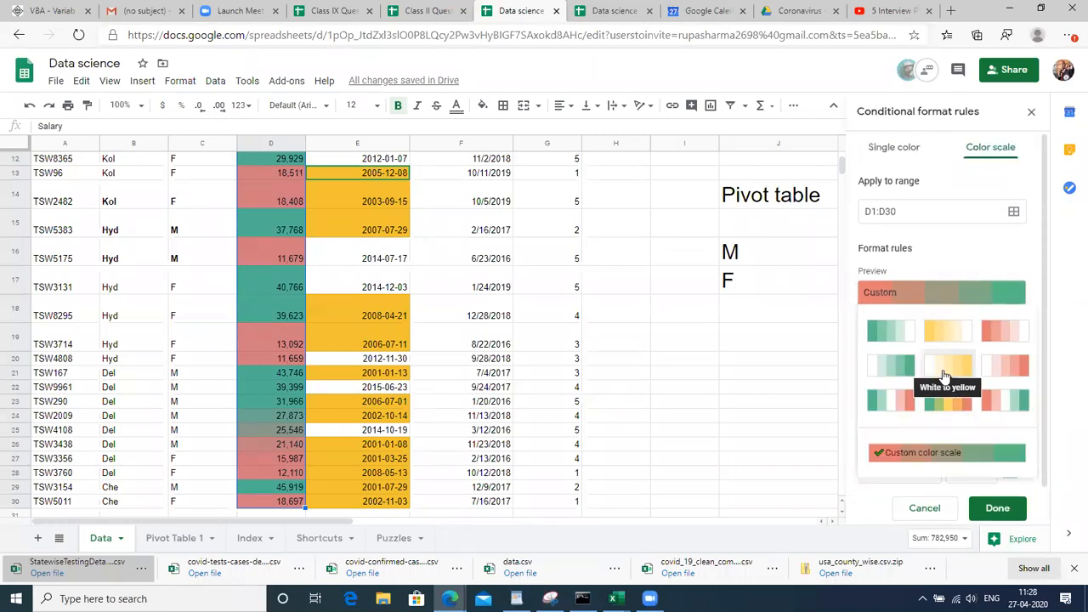
click(999, 399)
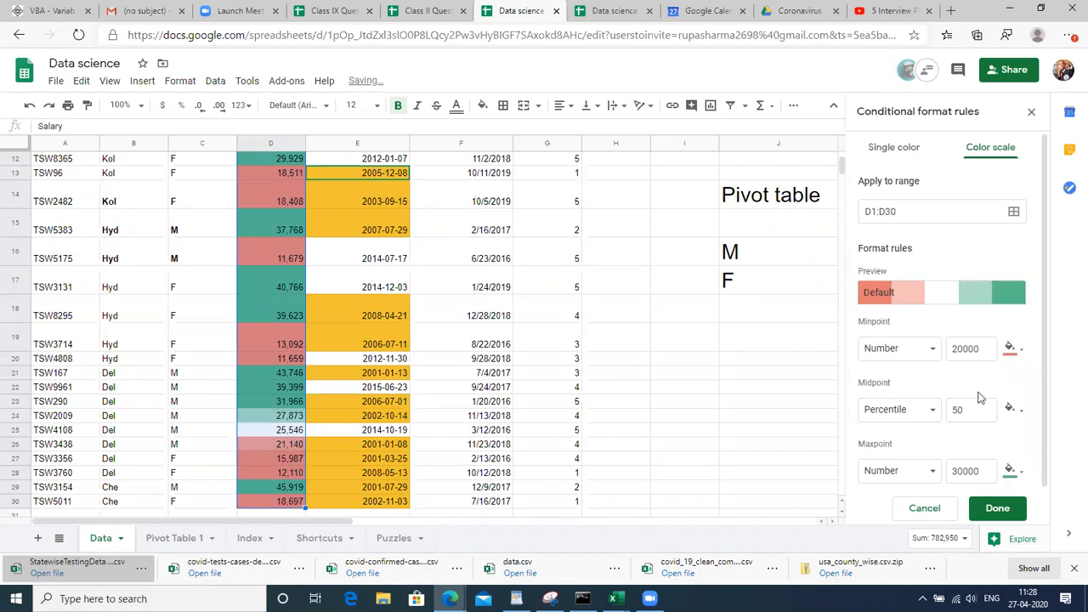
click(929, 350)
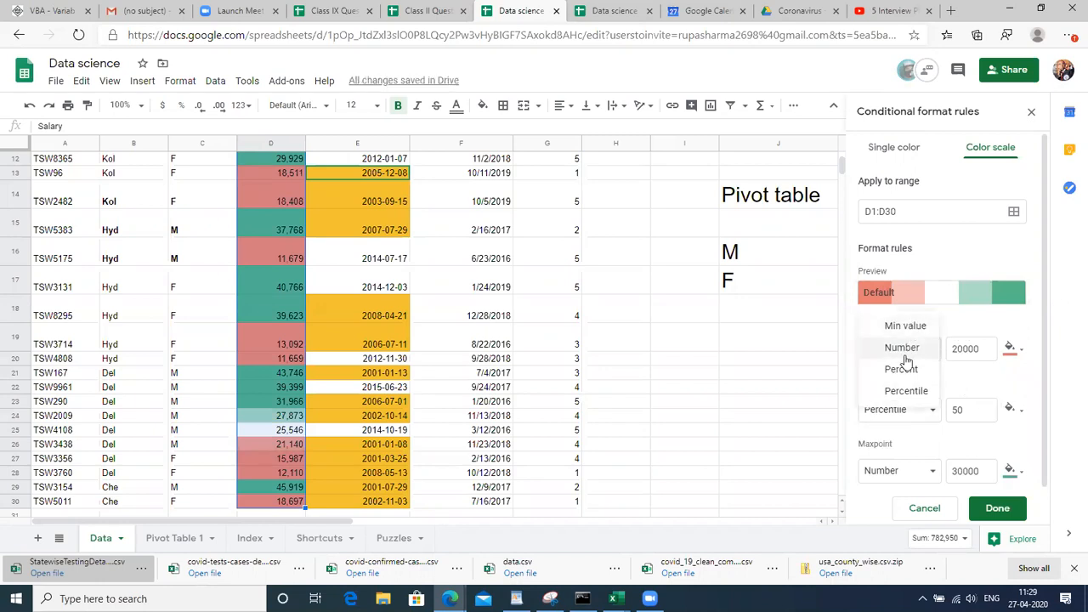
click(977, 386)
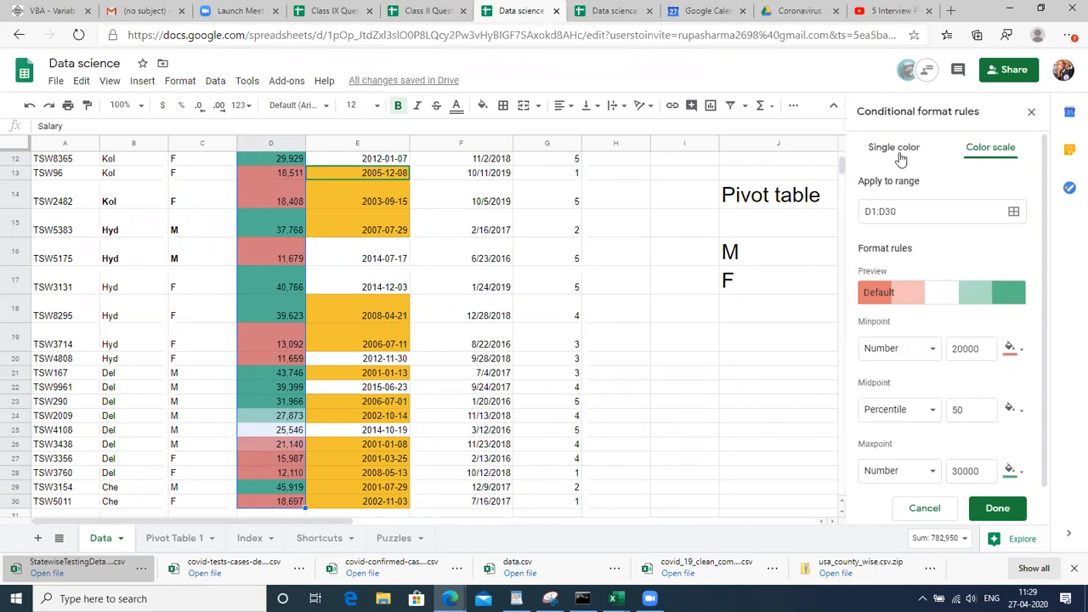
click(923, 510)
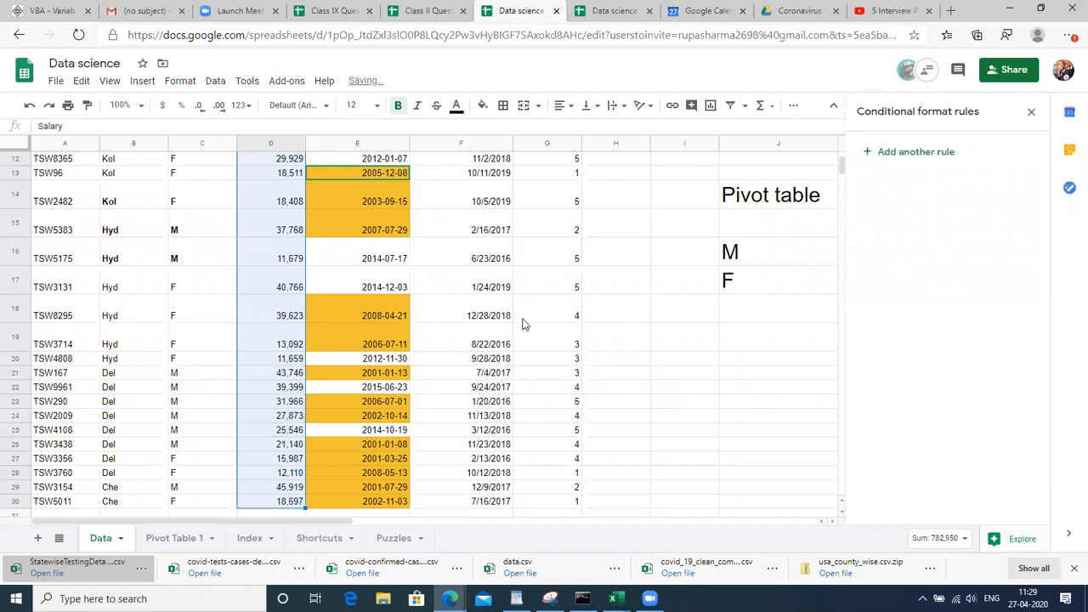
click(263, 349)
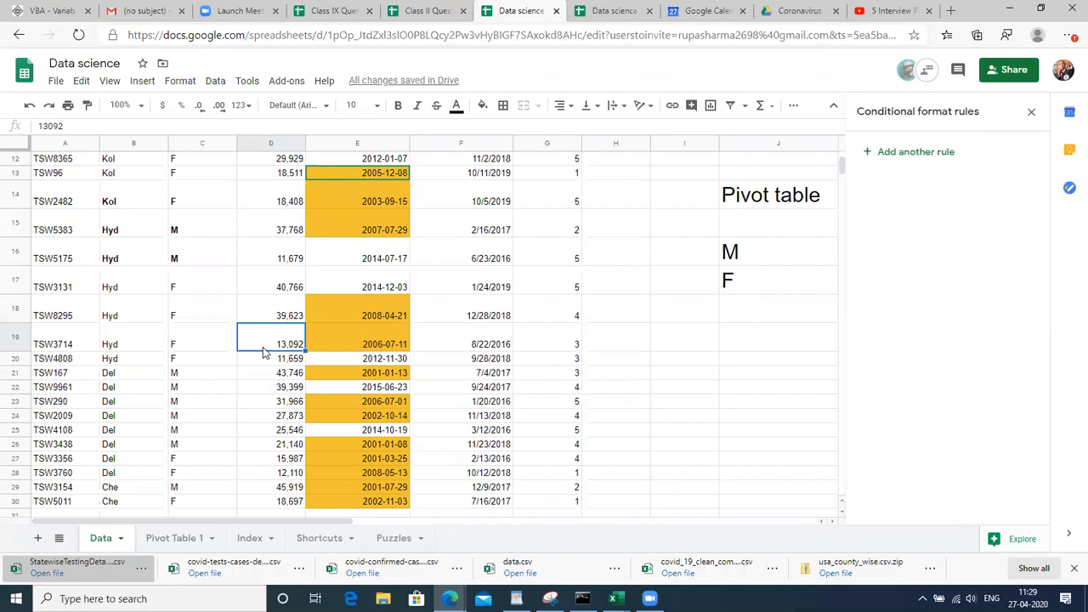
key(ctrl+Up)
key(Down)
key(Up)
key(Down)
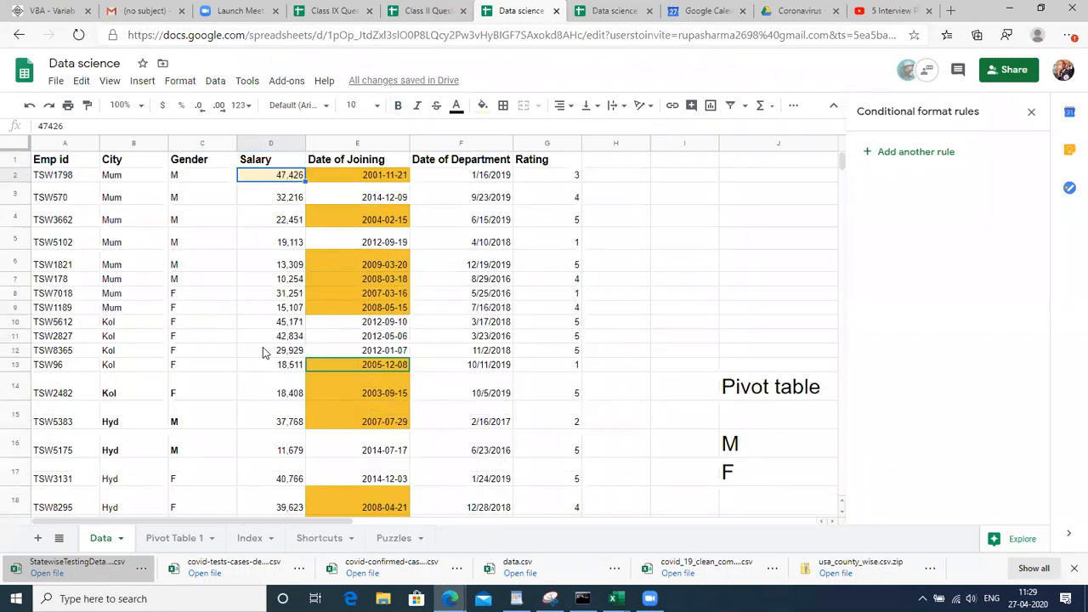
key(ctrl+shift+Down)
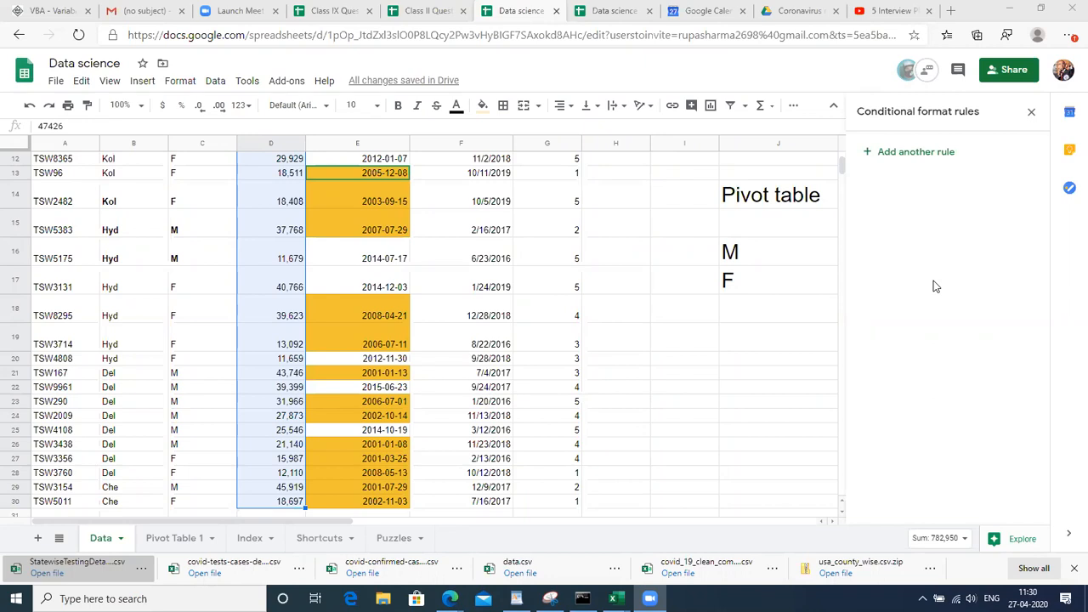
Select joining dates E2:E30 and delete the 'Date is before 2010-01-01' rule
click(262, 251)
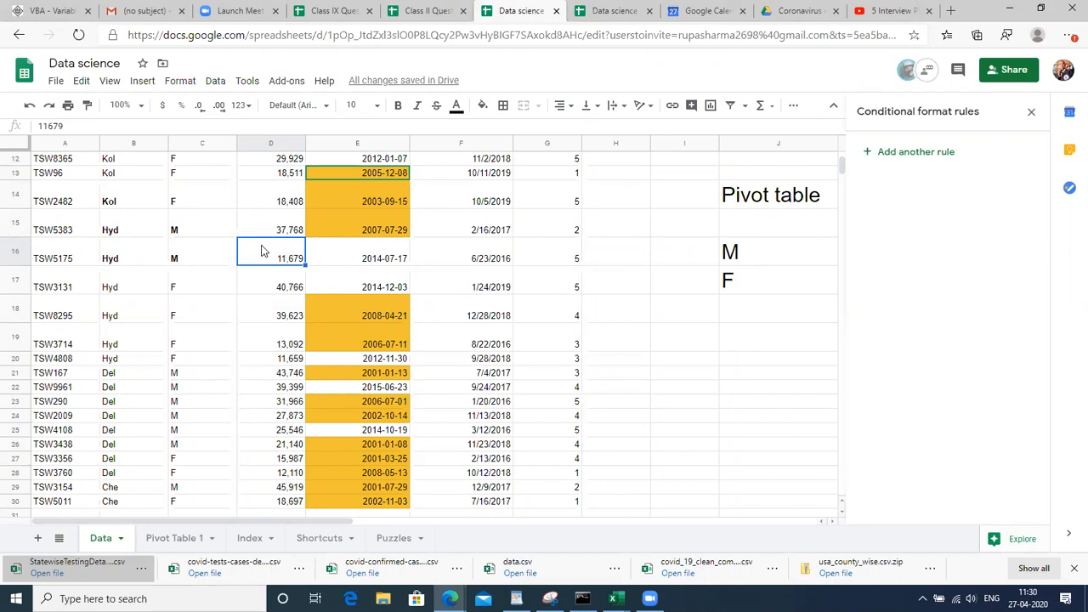
key(ctrl+Up)
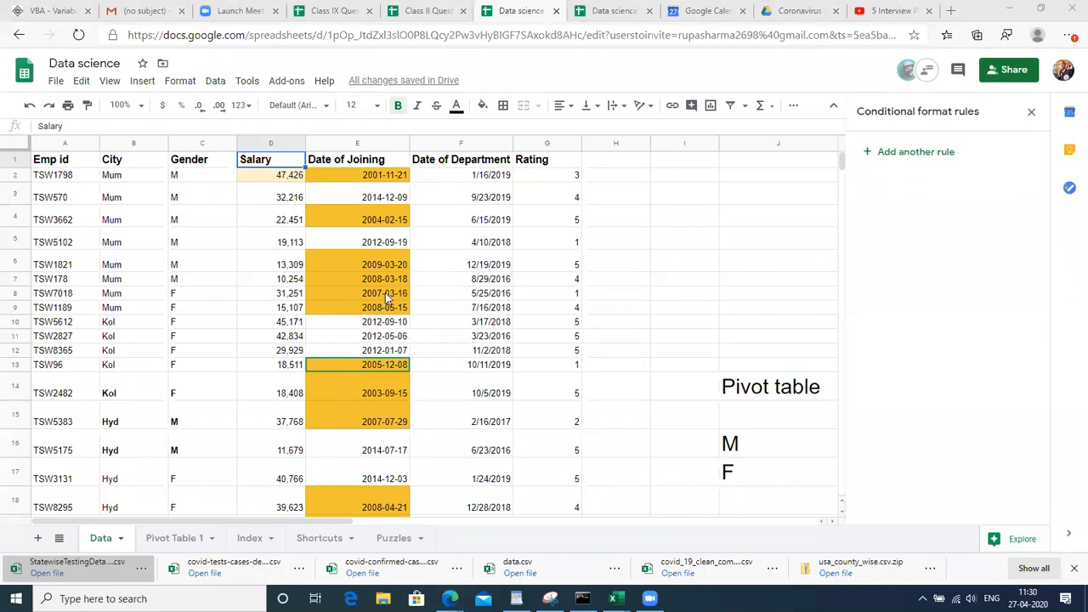
click(263, 353)
key(ctrl+Up)
key(Down)
click(276, 226)
click(260, 177)
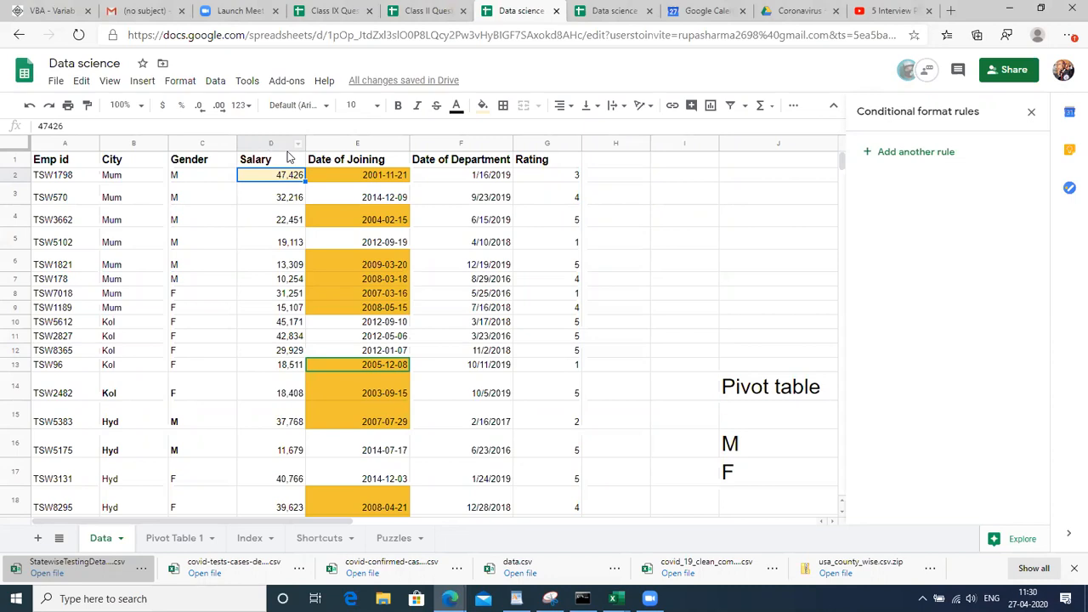
key(Down)
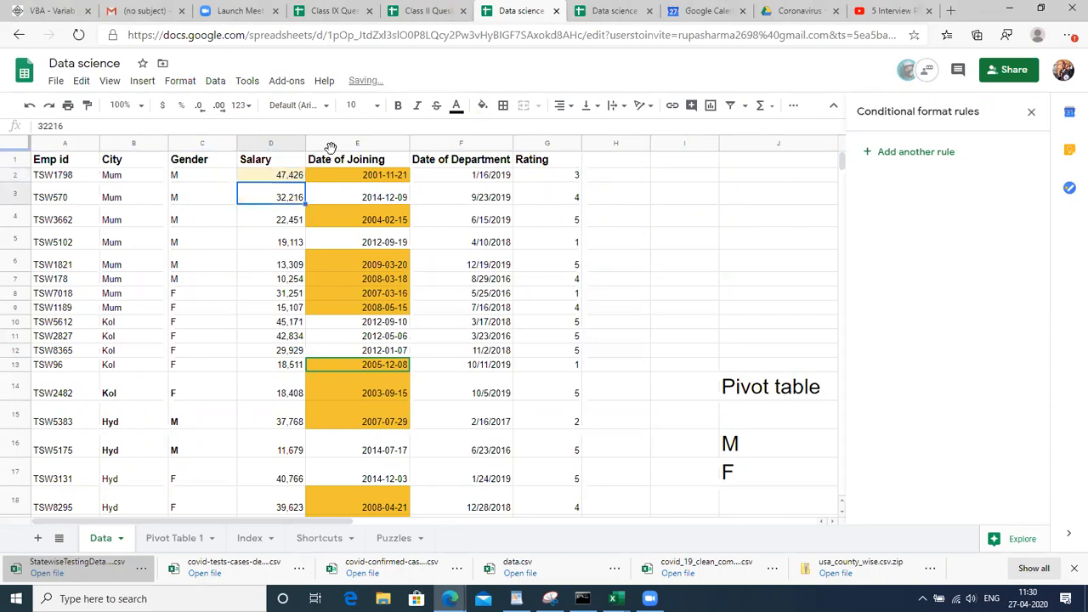
key(Right)
key(Up)
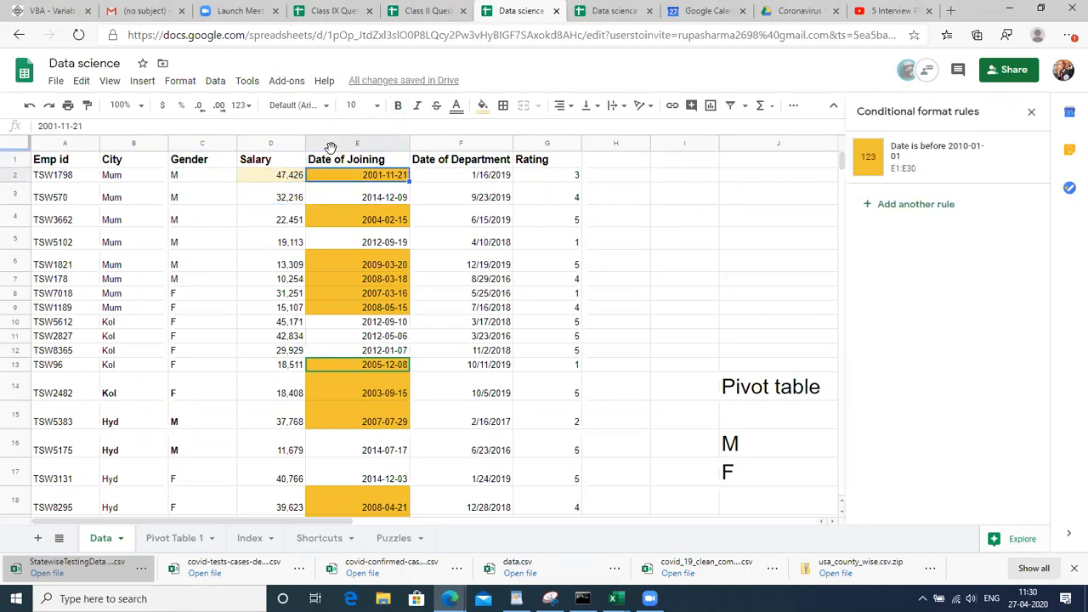
key(ctrl+shift+Down)
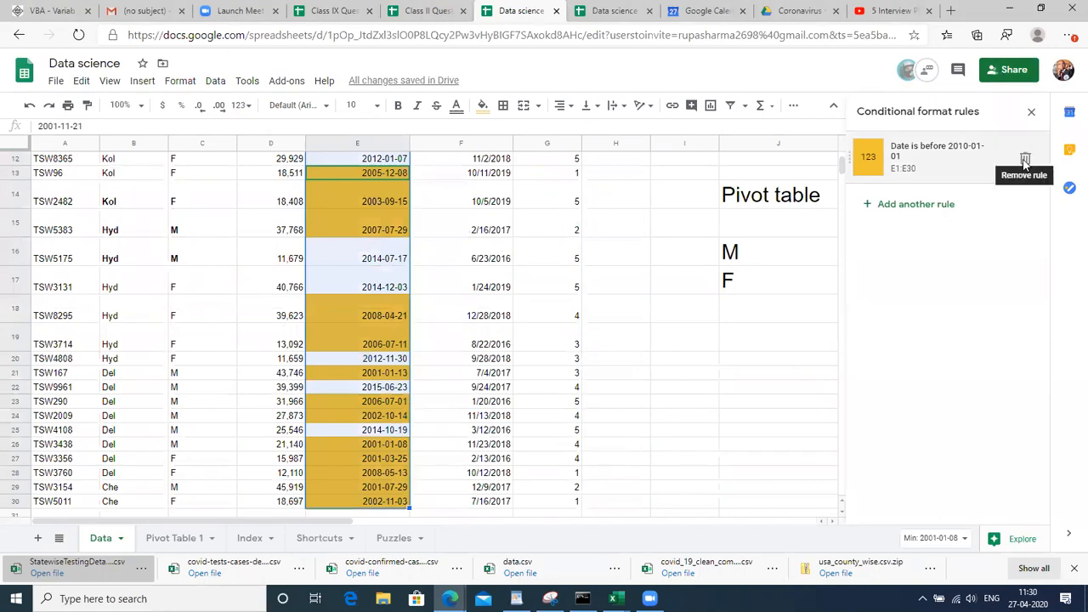
click(1026, 160)
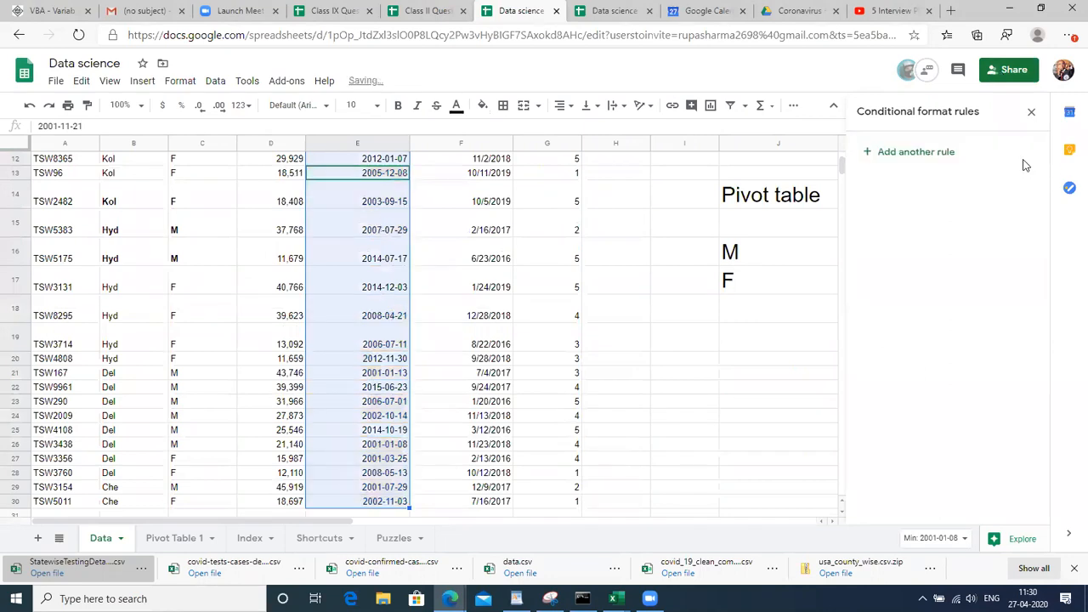
Select the Salary column from D1 down to row 30 again
click(262, 401)
key(ctrl+Up)
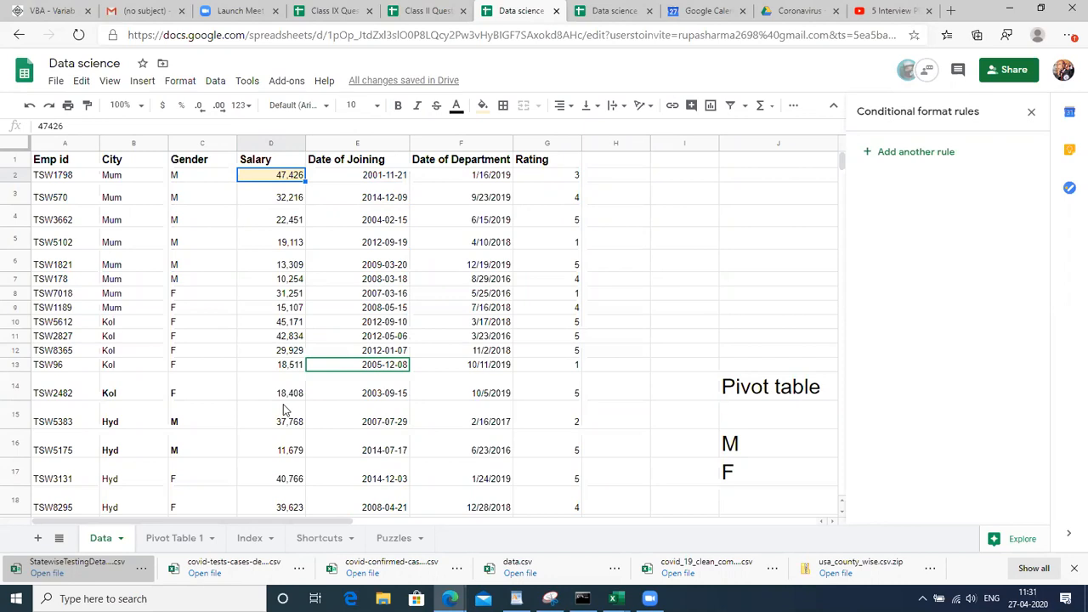
key(Up)
key(ctrl+shift+Down)
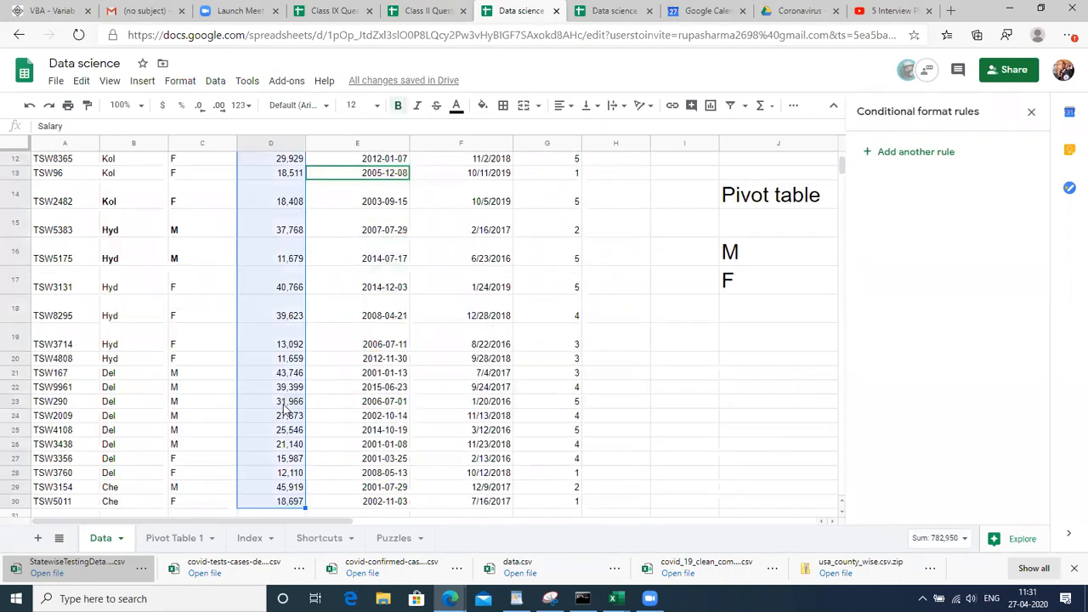
Add another rule on D1:D30 using Greater than with the value 20000
click(924, 153)
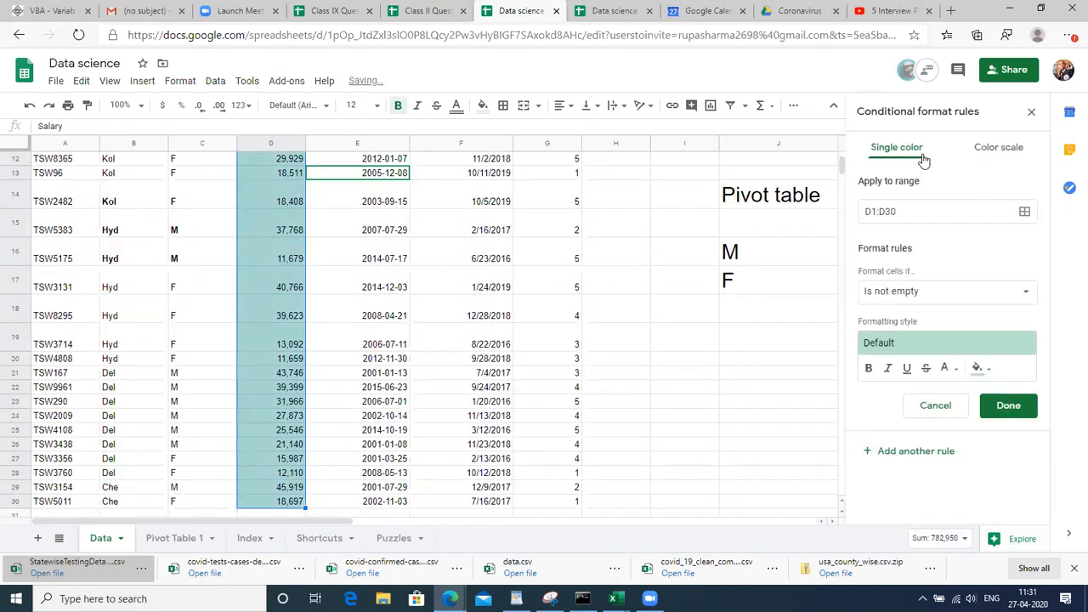
click(952, 296)
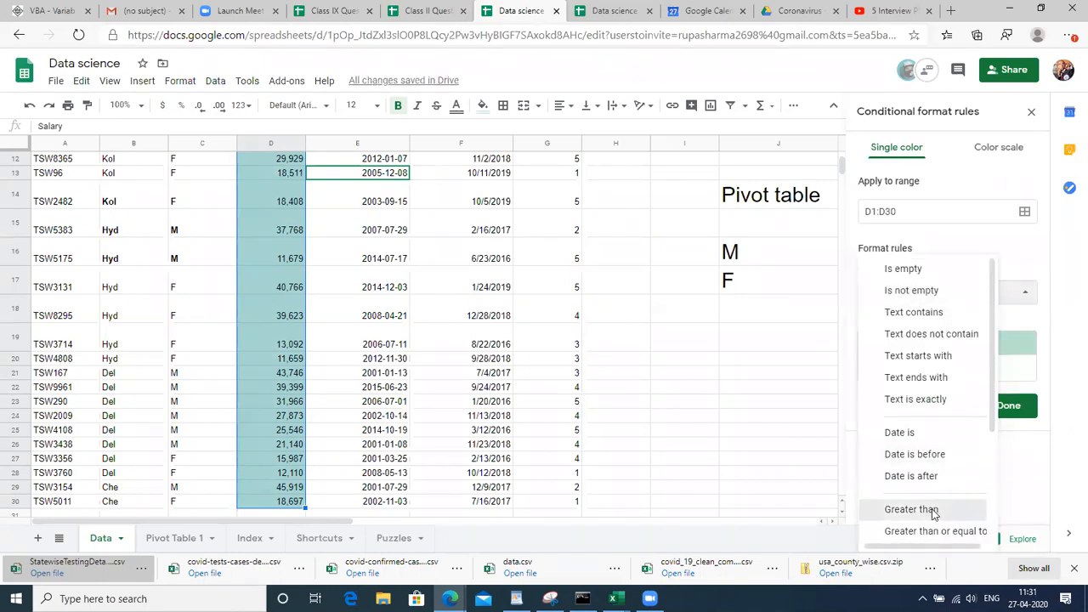
click(910, 510)
click(898, 323)
text(2)
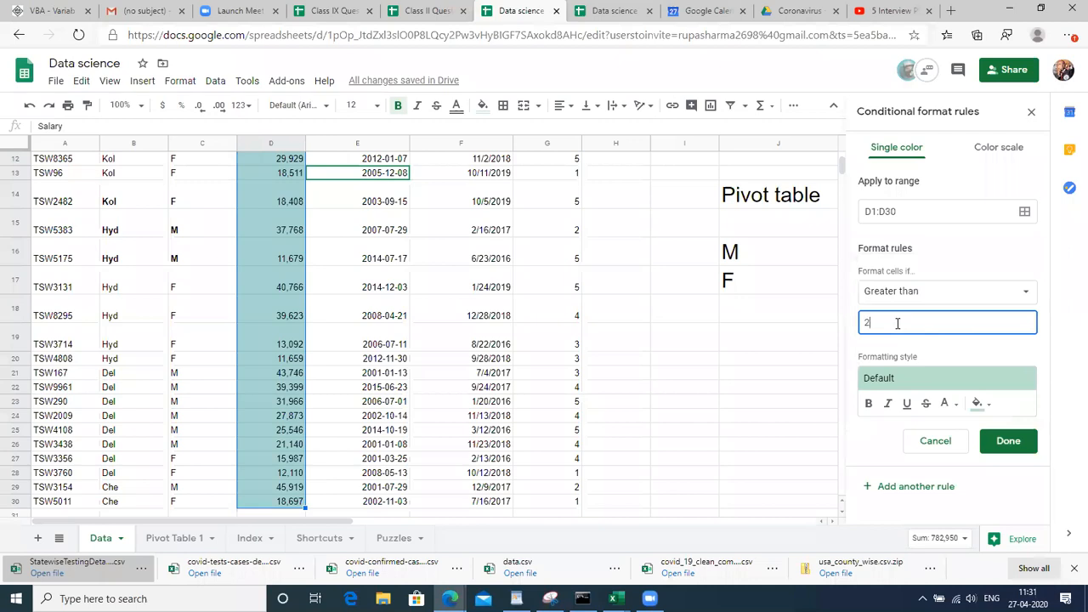
text(0000)
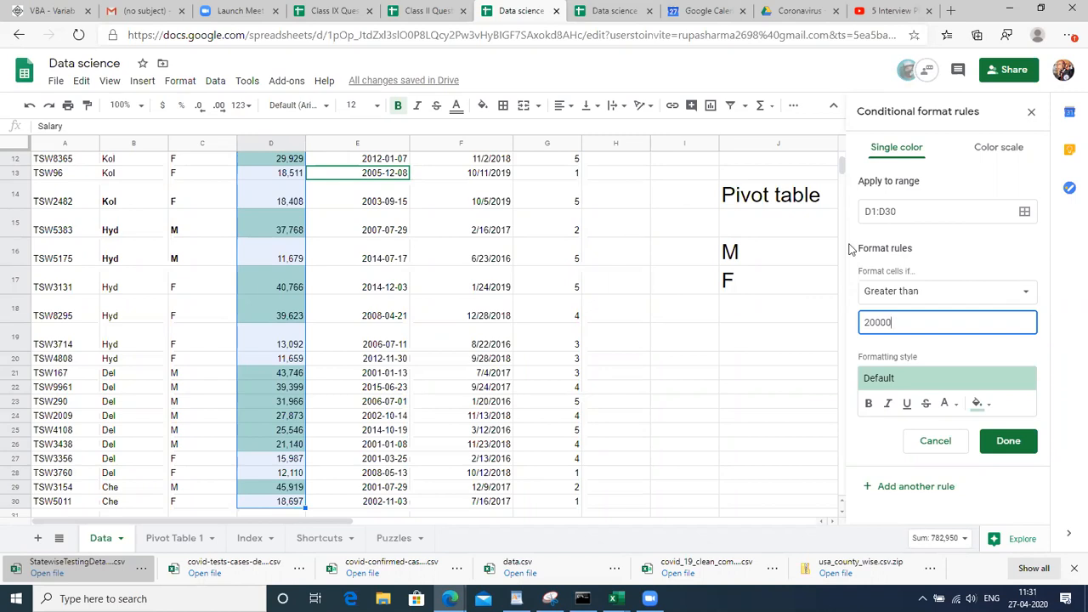
Clear the 20000 threshold and bring back the condition choices
double_click(936, 317)
key(BackSpace)
click(961, 296)
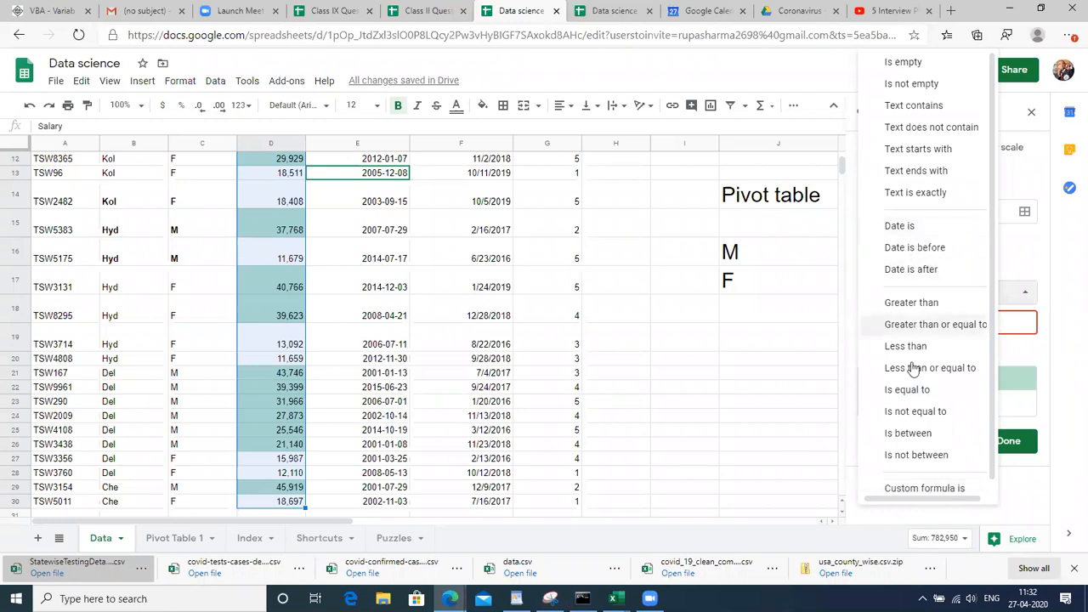
Switch the condition to Custom formula is with the formula =$D2>20000
click(921, 490)
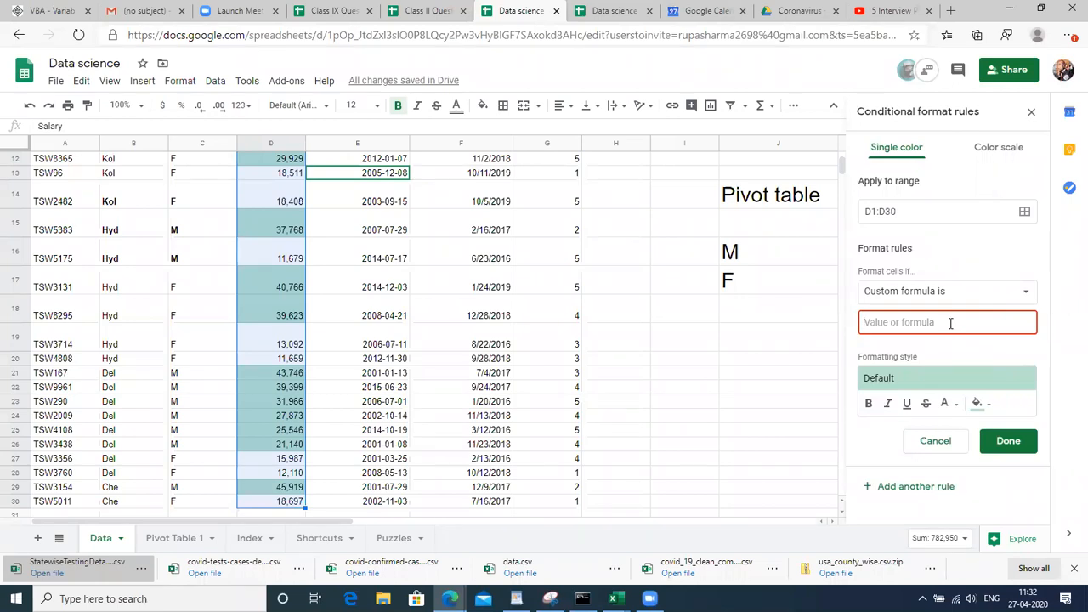
text(=$)
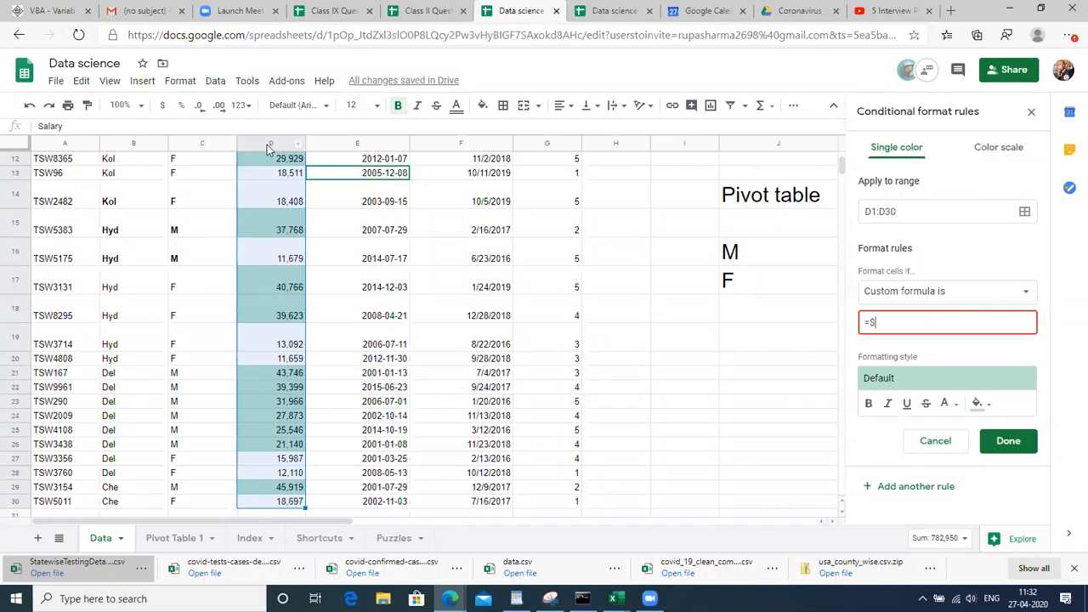
text(d2)
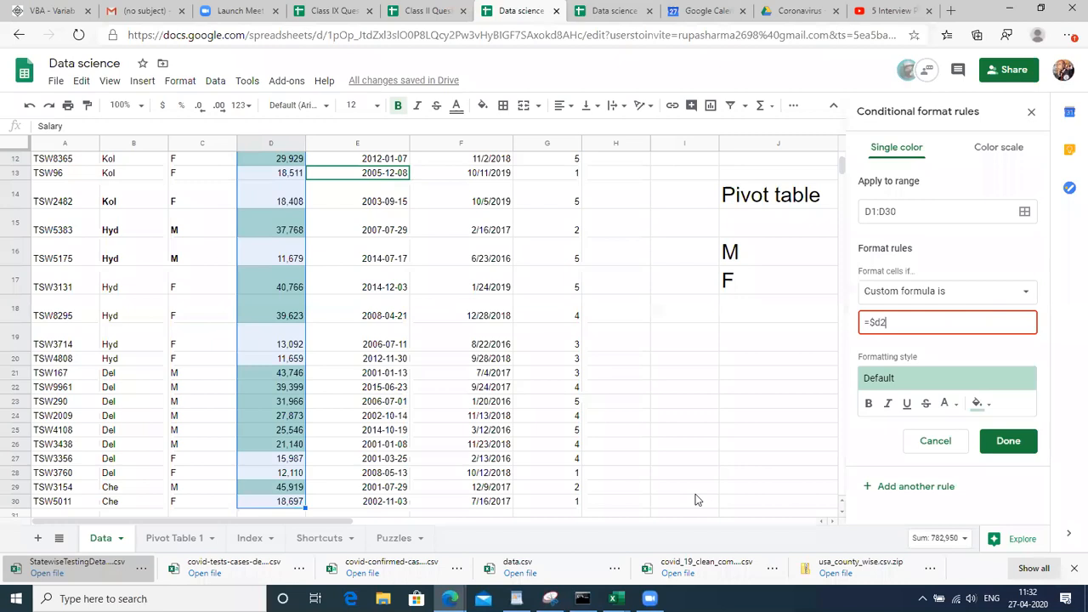
key(BackSpace)
text(D)
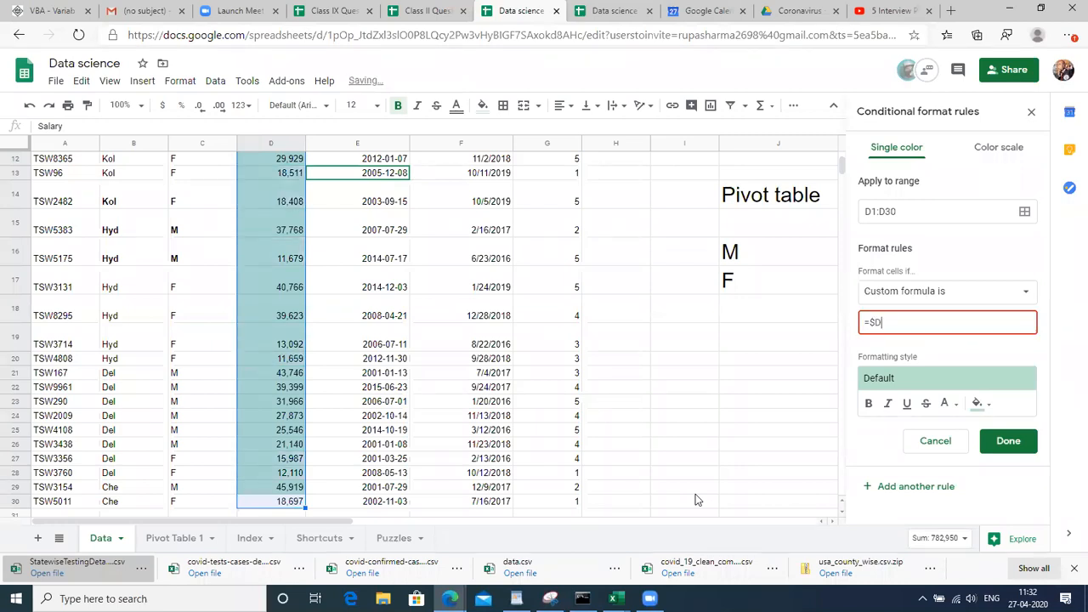
text(2>2000)
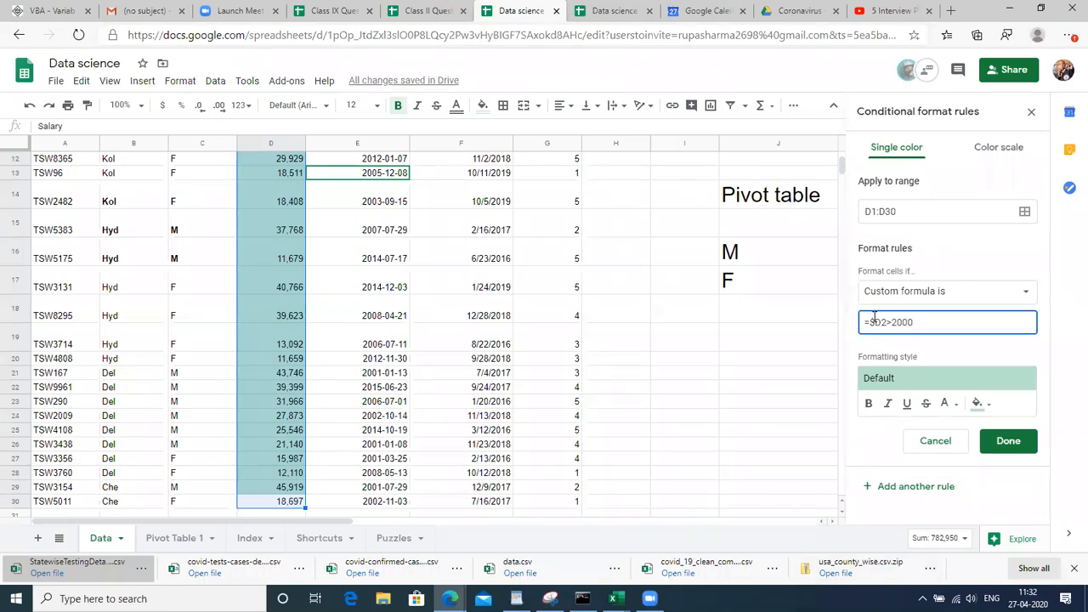
text(0)
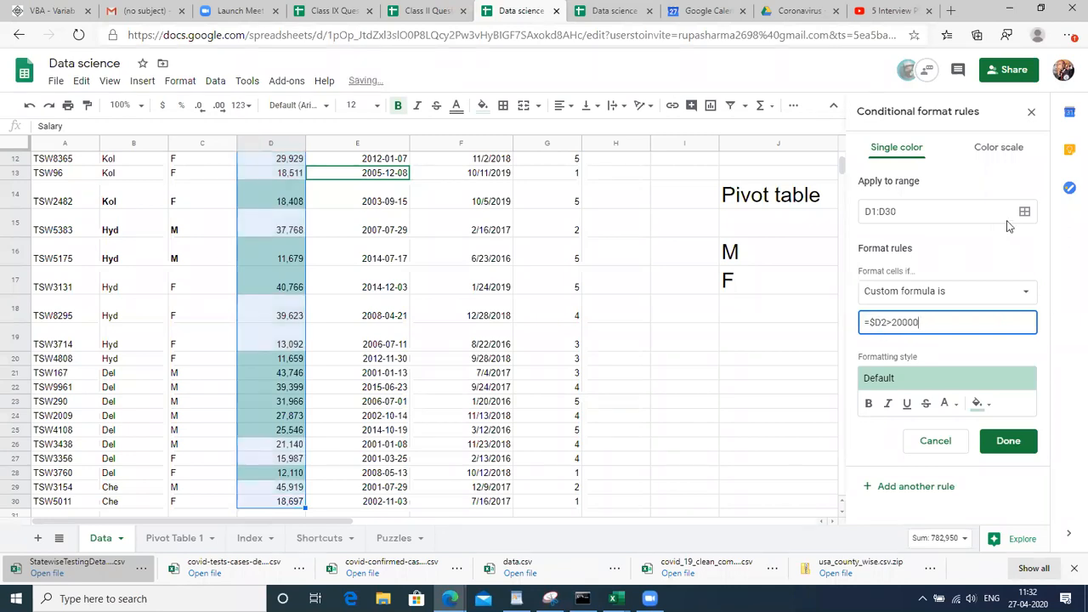
click(1014, 216)
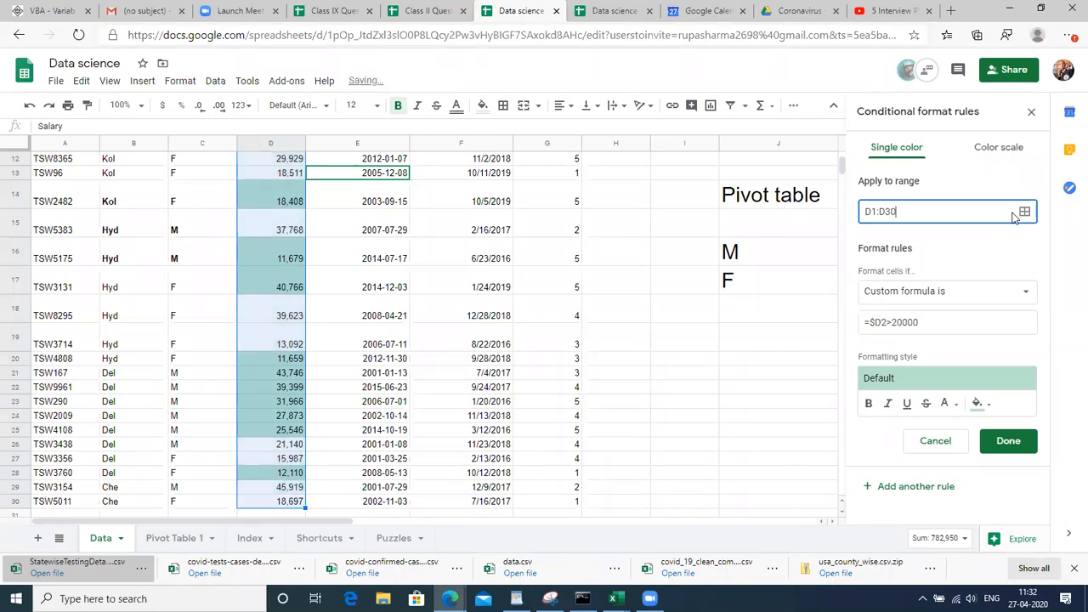
Edit the Apply to range text, changing its columns from D to A through G
click(869, 211)
key(BackSpace)
text(A)
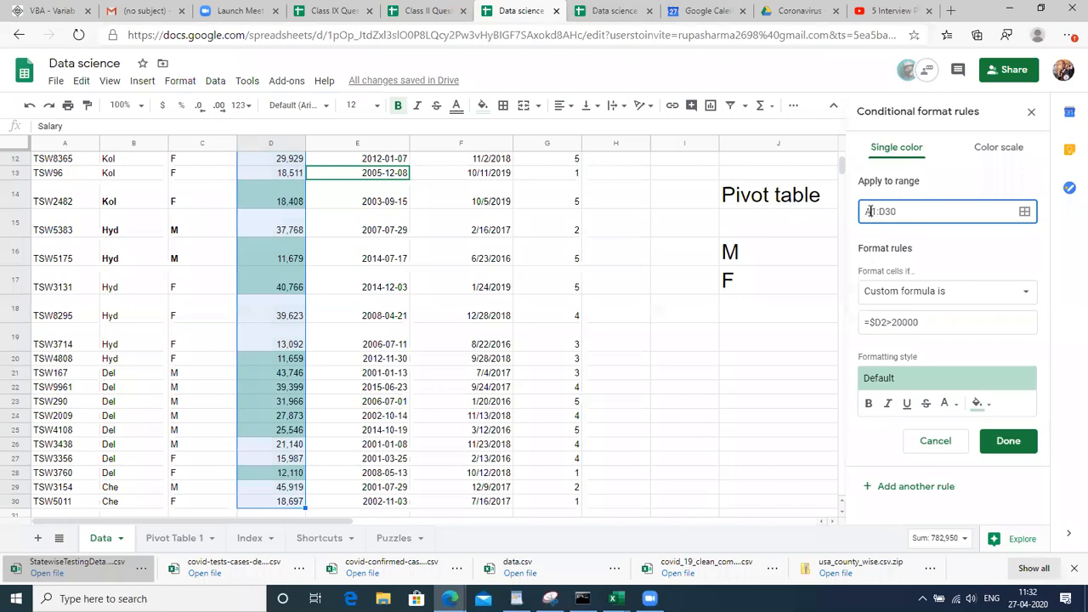
click(885, 213)
key(BackSpace)
text(G)
key(BackSpace)
key(BackSpace)
text(1)
Select A1:G30 in the range picker and confirm it as the rule's range
click(1026, 212)
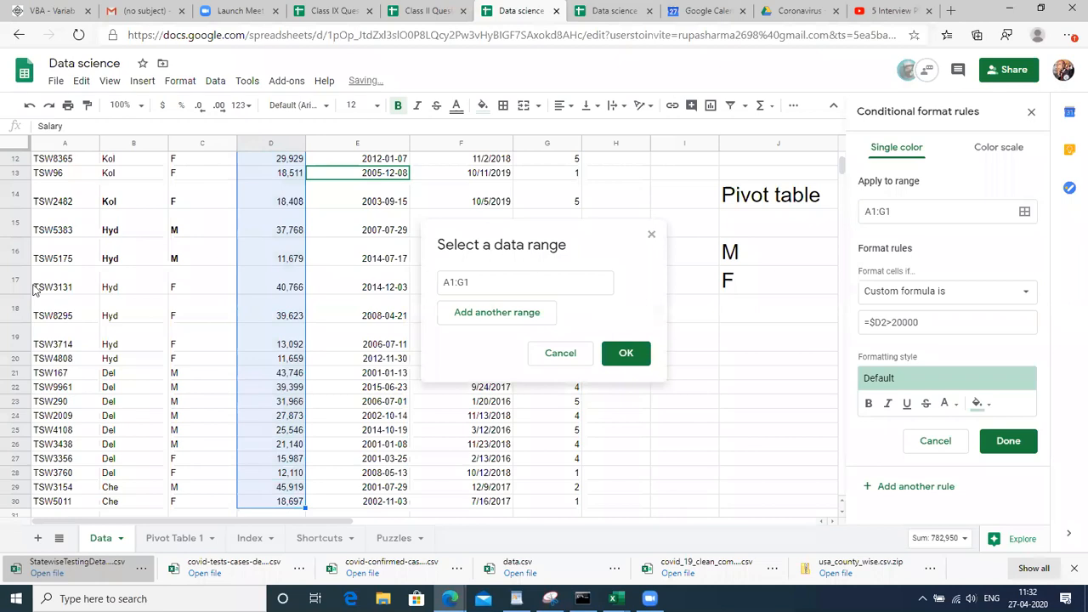
click(69, 280)
key(ctrl+Home)
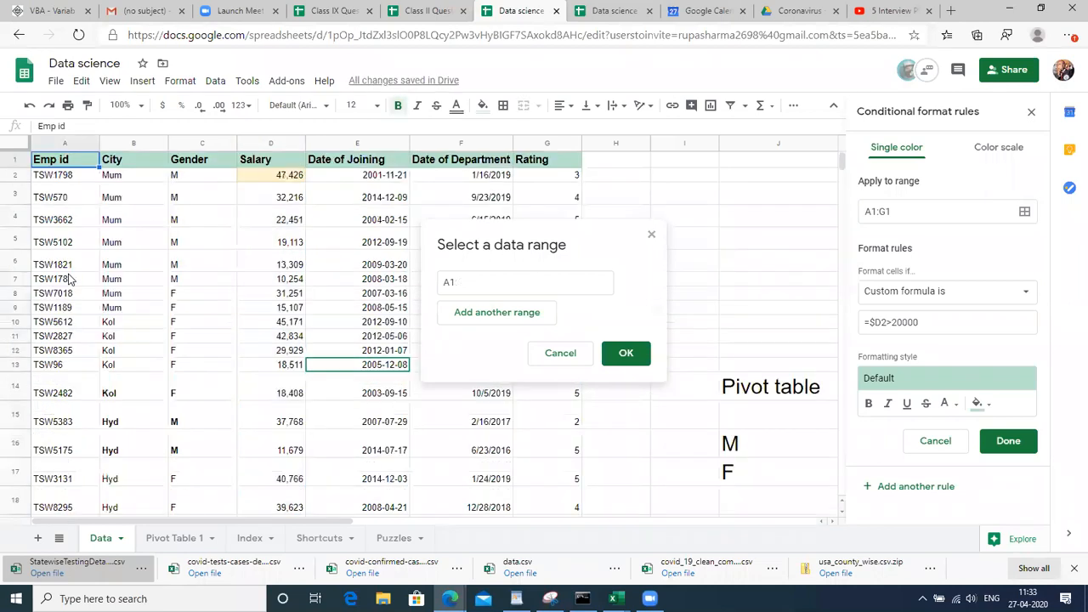
key(shift+Right)
key(shift+Right)
key(shift+Right)
key(shift+Right)
key(shift+Right)
key(shift+Right)
key(ctrl+shift+Down)
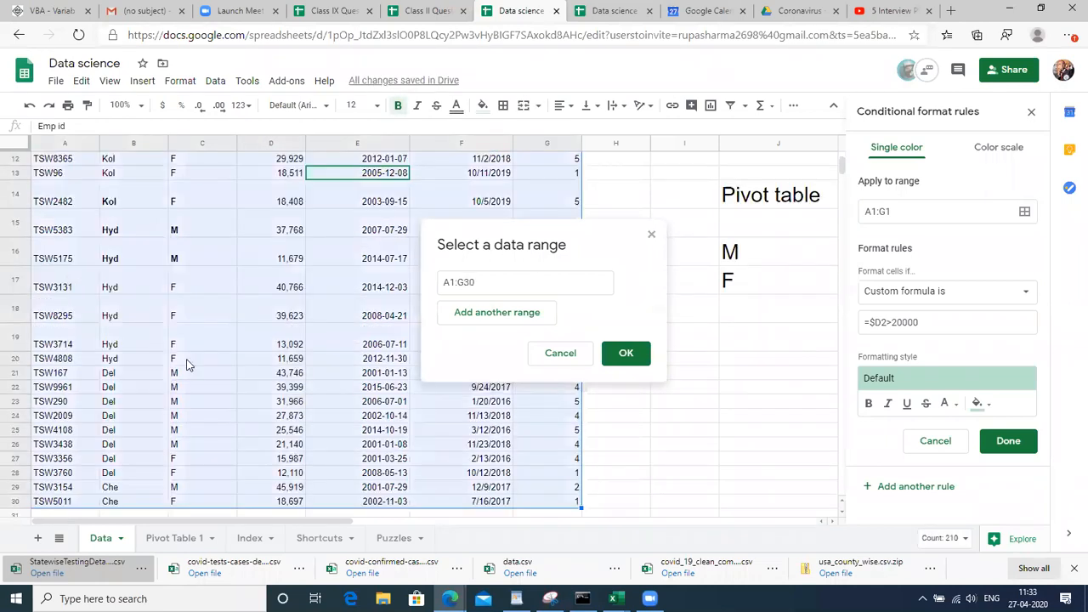
click(626, 356)
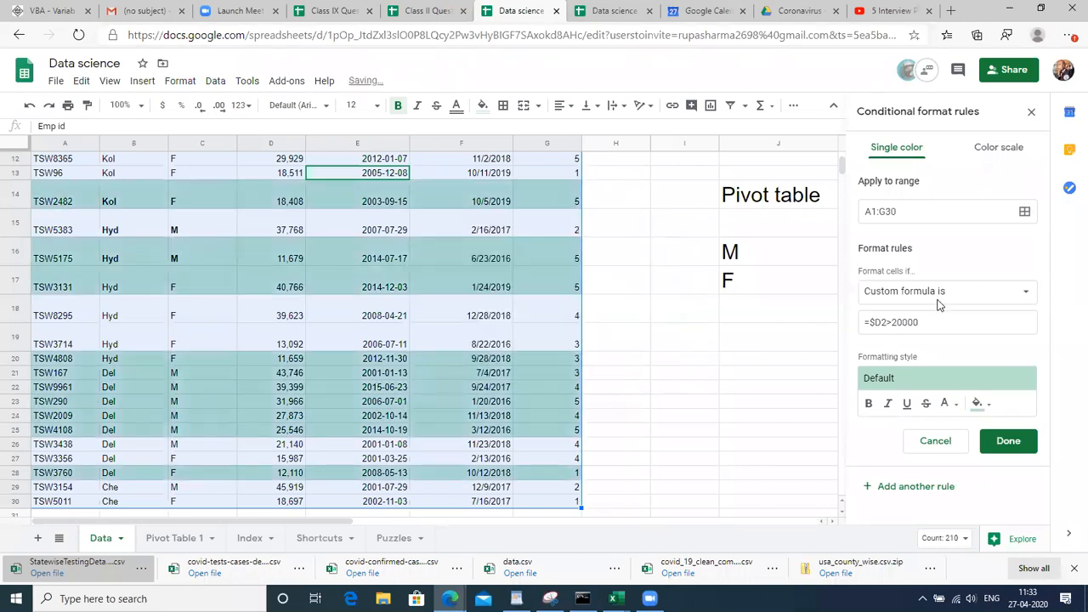
Change the custom formula to =$D1>20000 and save the rule with Done
click(946, 322)
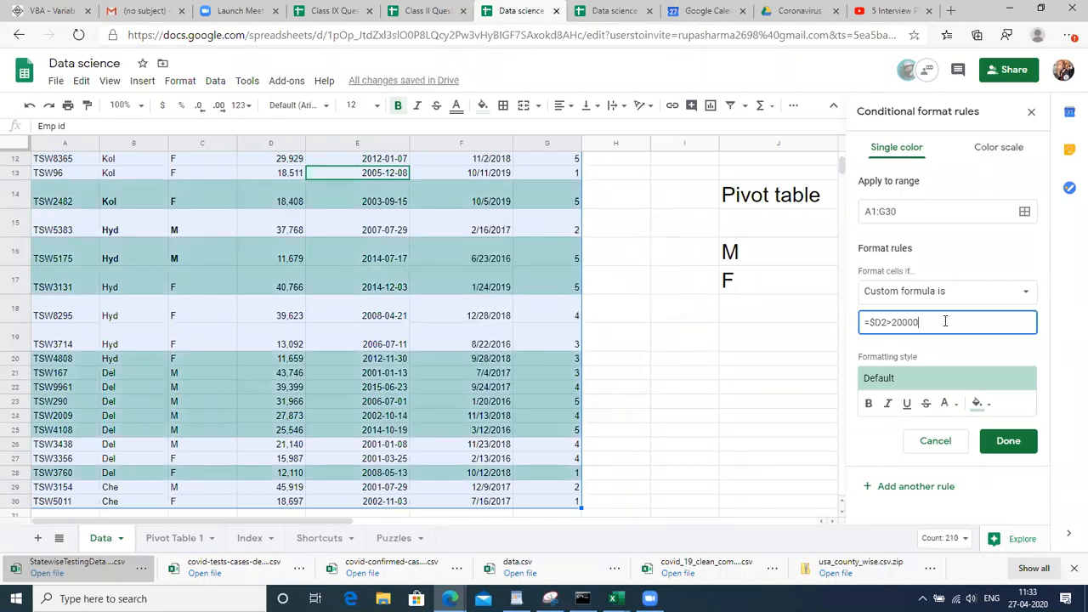
double_click(882, 321)
double_click(914, 322)
click(885, 322)
key(BackSpace)
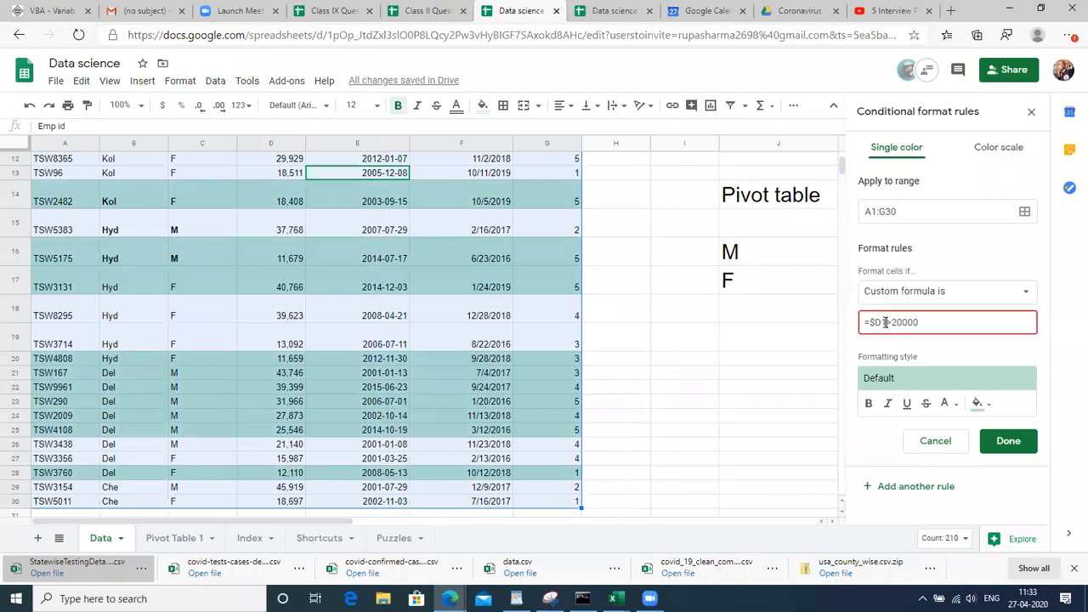
text(1)
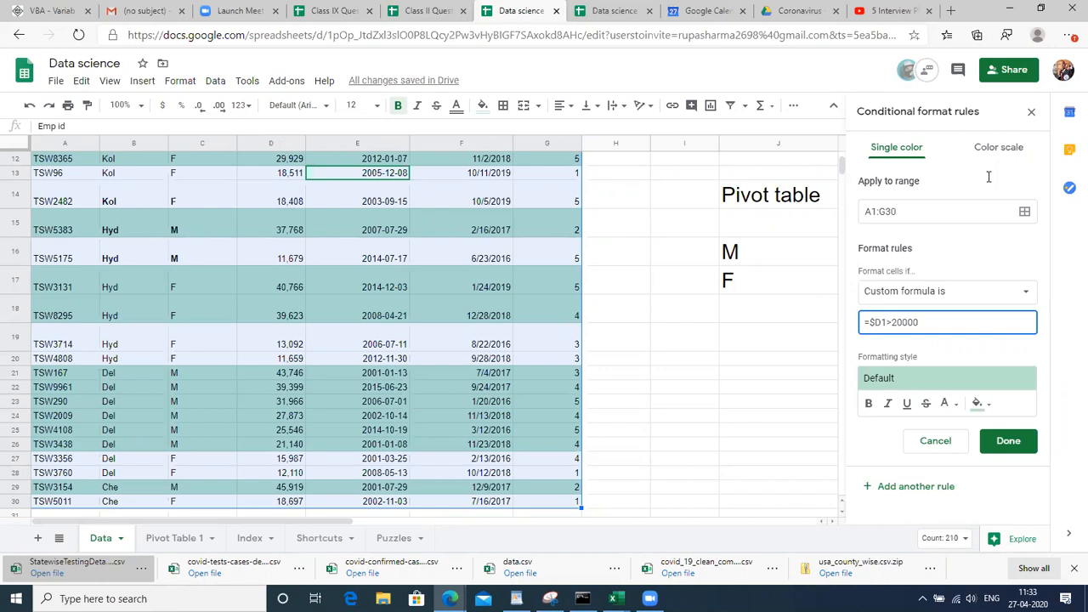
click(1007, 442)
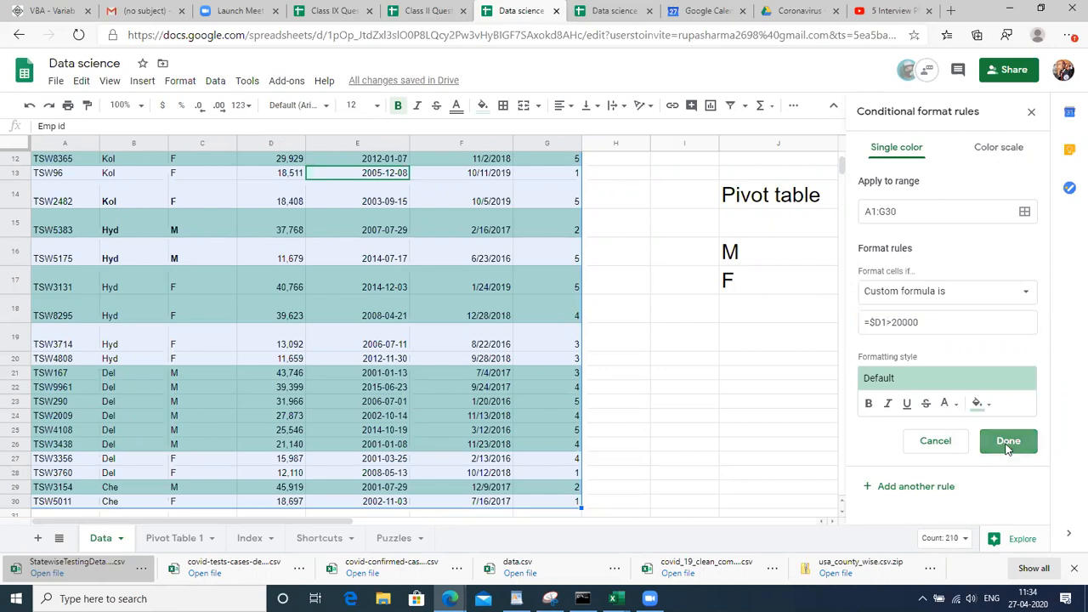
Return to cell A1 on the Data sheet and add a new blank Sheet5
click(185, 366)
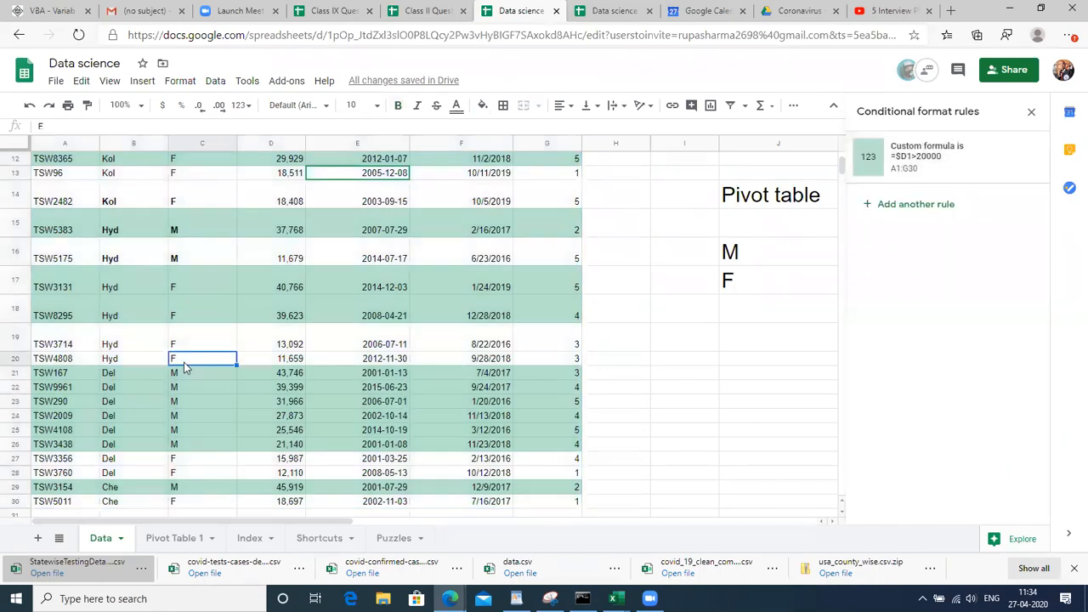
key(ctrl+Up)
key(ctrl+Left)
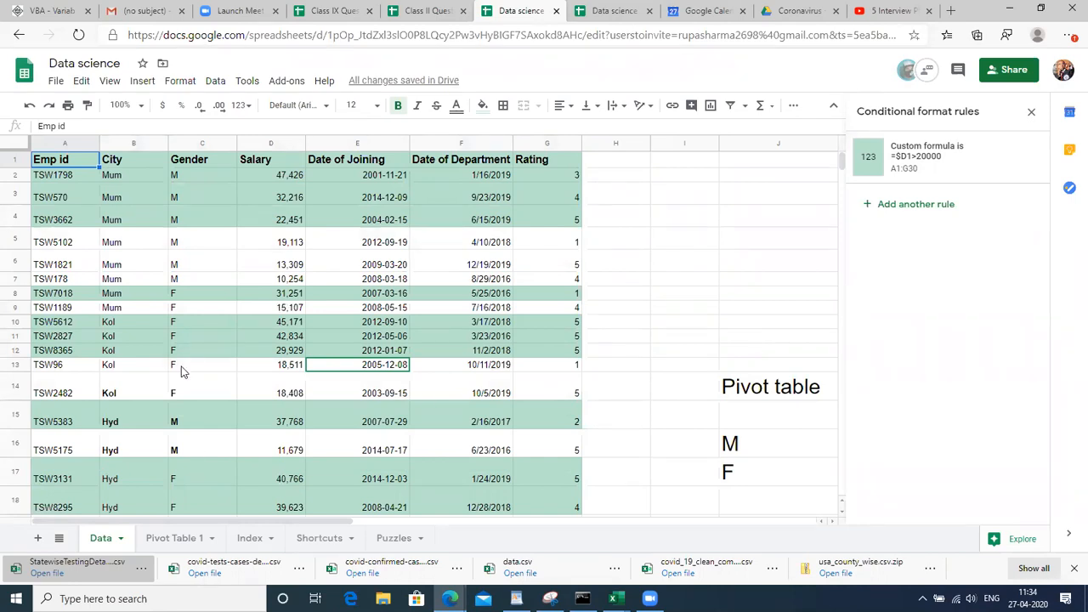
click(38, 539)
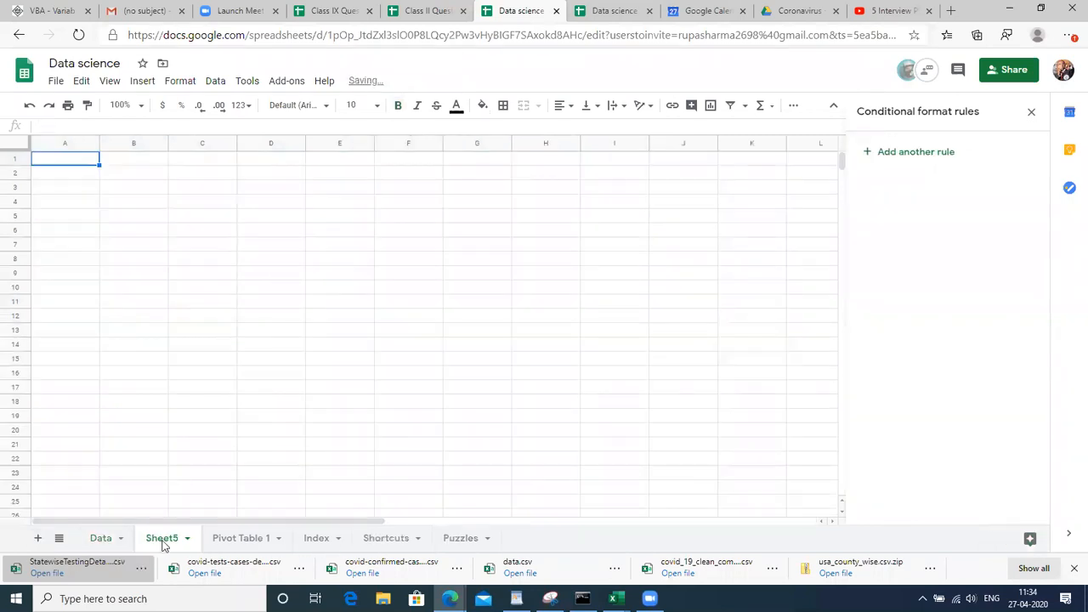
Enter the heading 'Salary' in cell A1
click(163, 206)
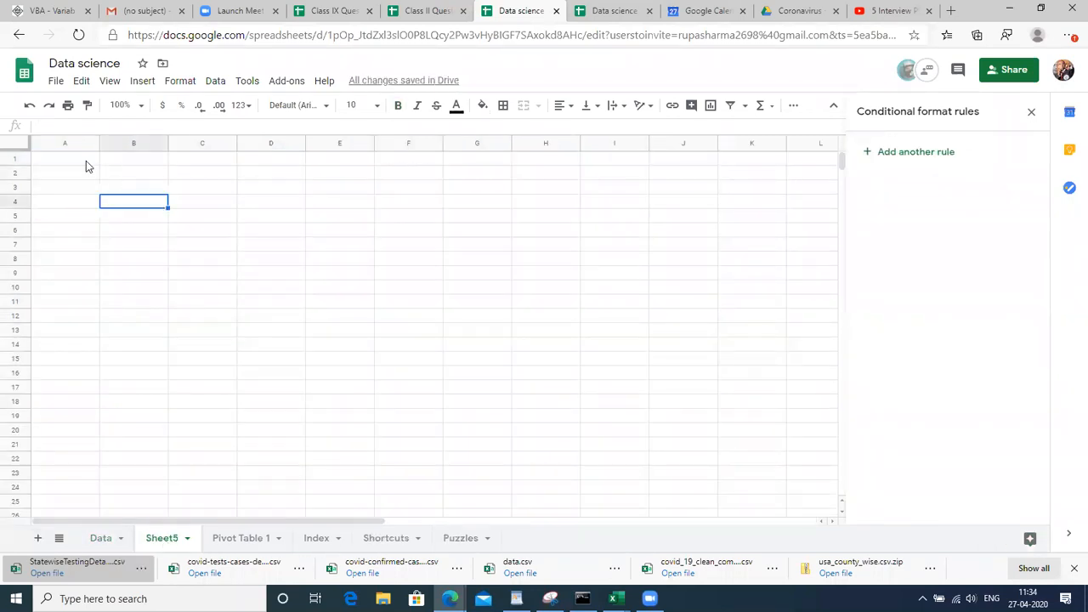
click(73, 165)
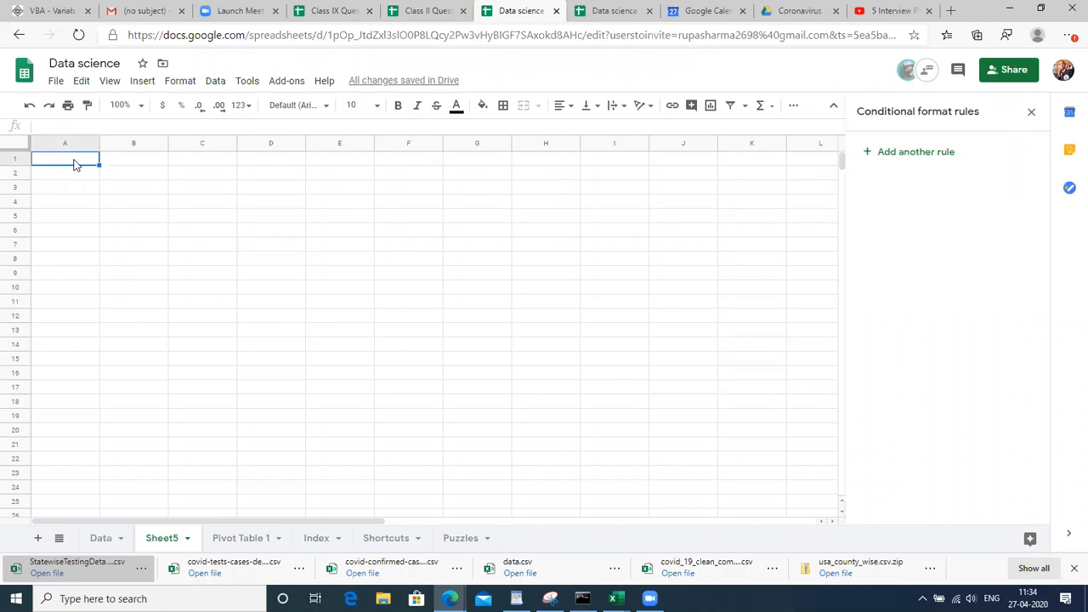
text(Salary)
key(Return)
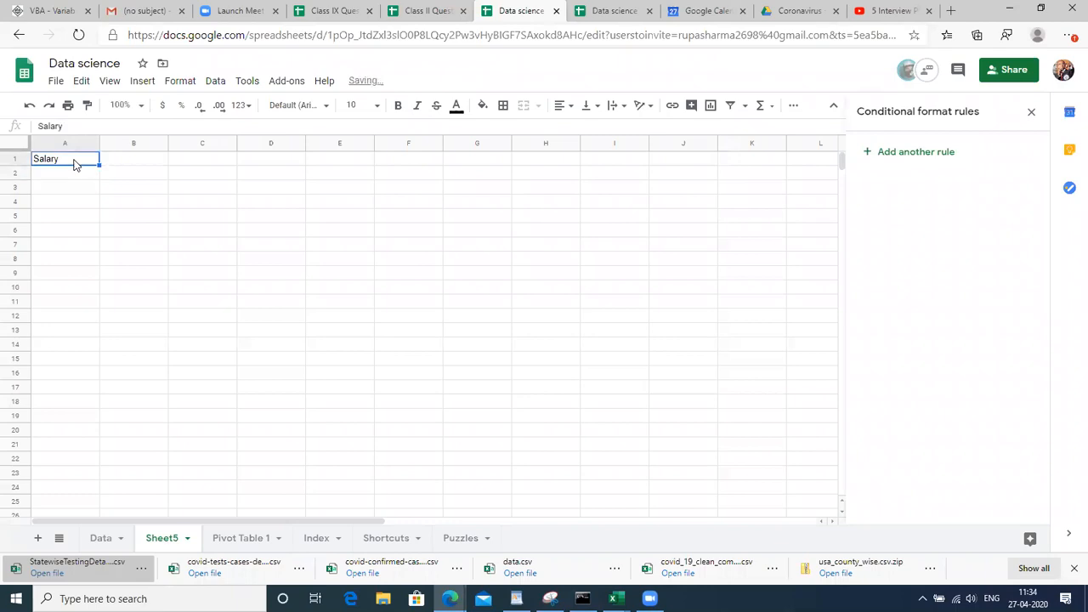
Enter =RANDBETWEEN(10000,50000) in A2 to generate a random salary
text(=)
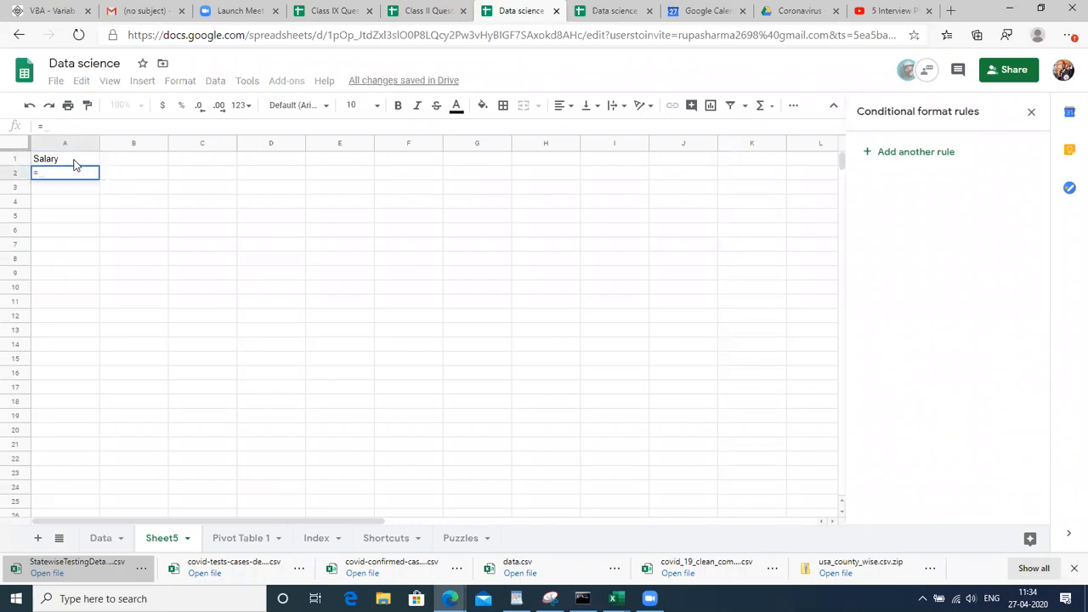
text(RA)
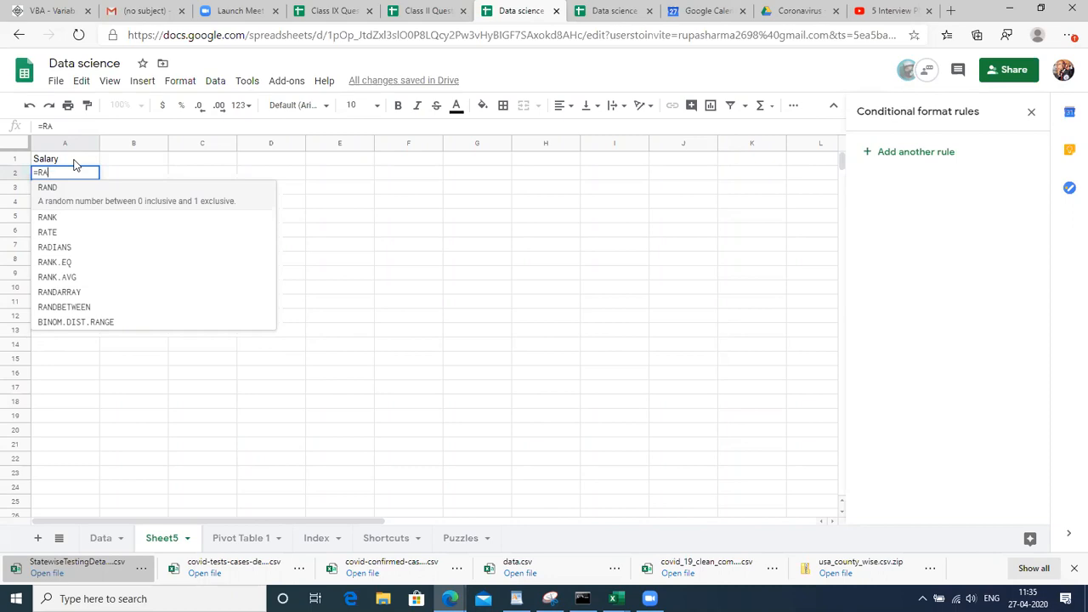
key(BackSpace)
key(BackSpace)
key(BackSpace)
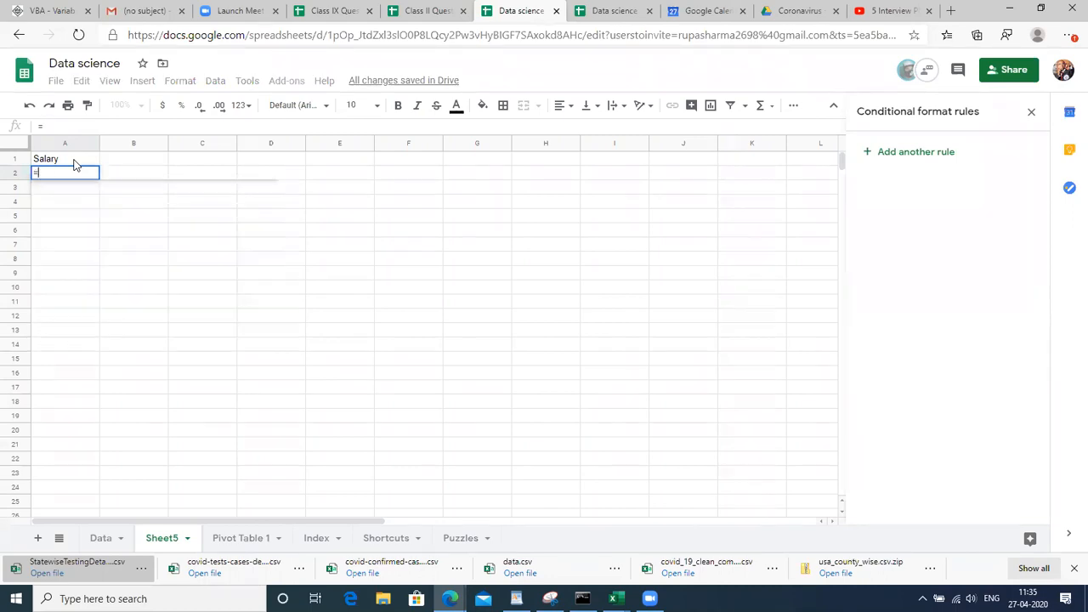
text(=)
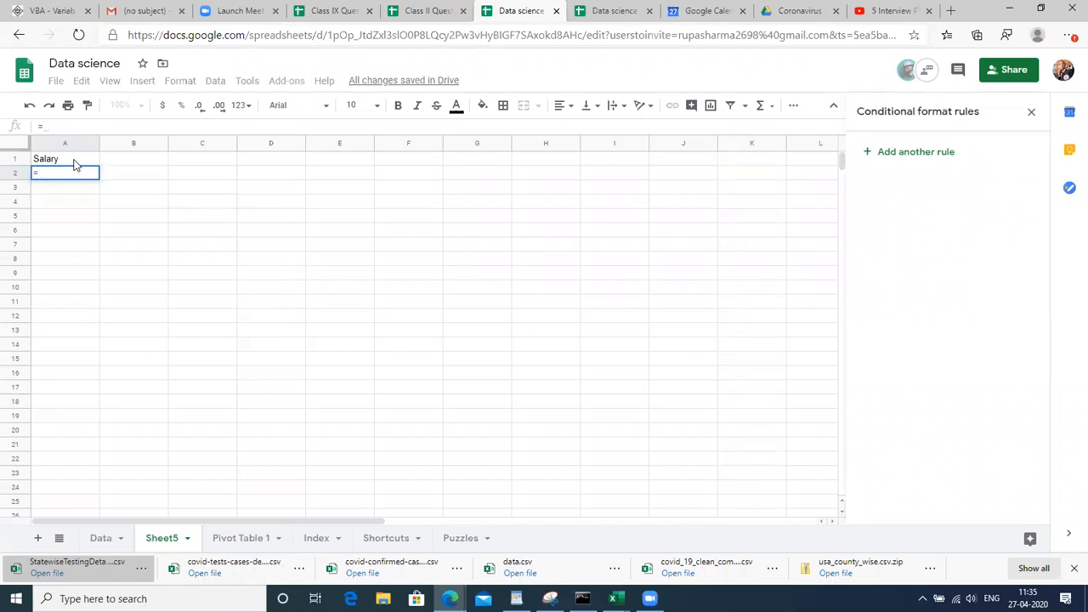
text(RAND)
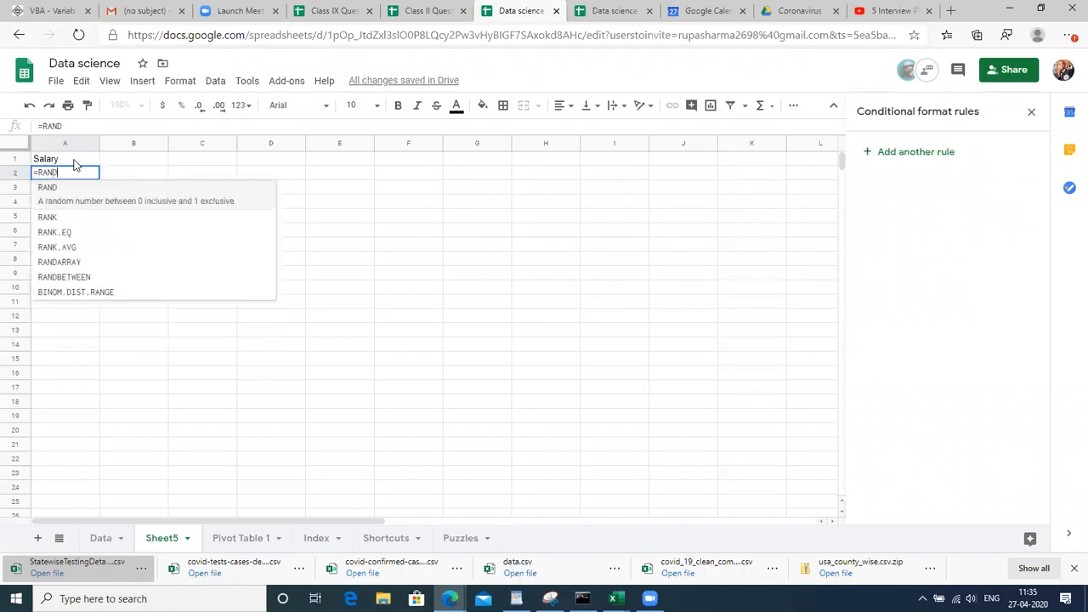
key(Down)
key(Down)
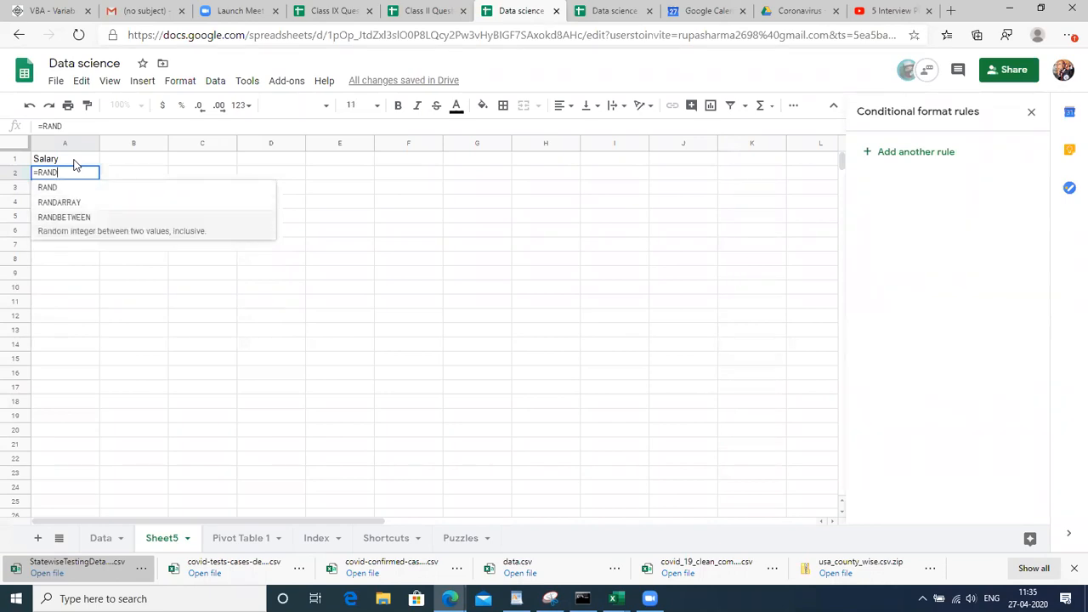
key(Tab)
text(10000, )
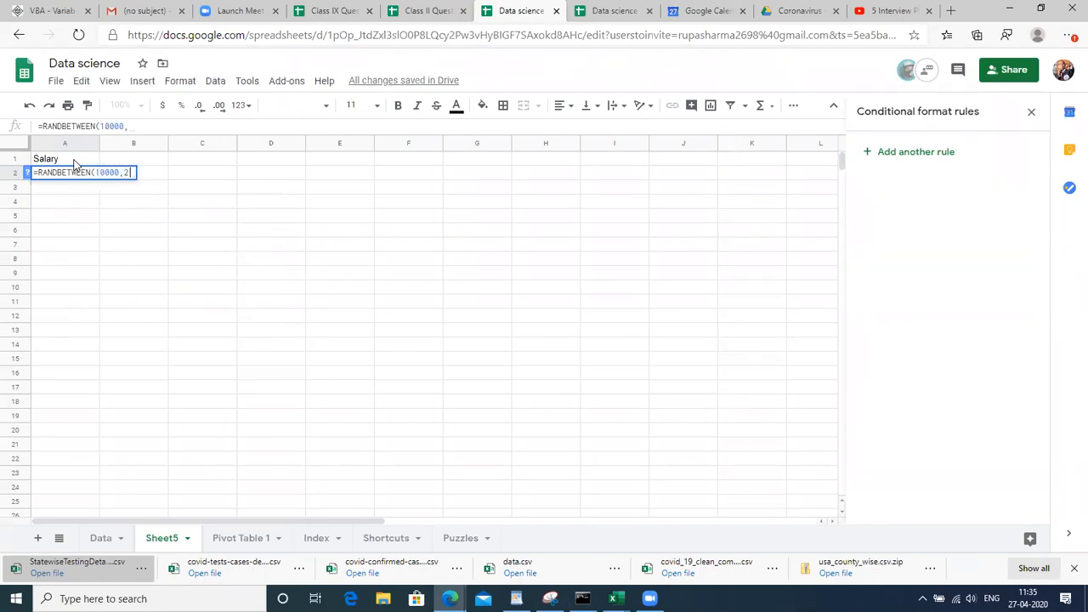
text(50000)
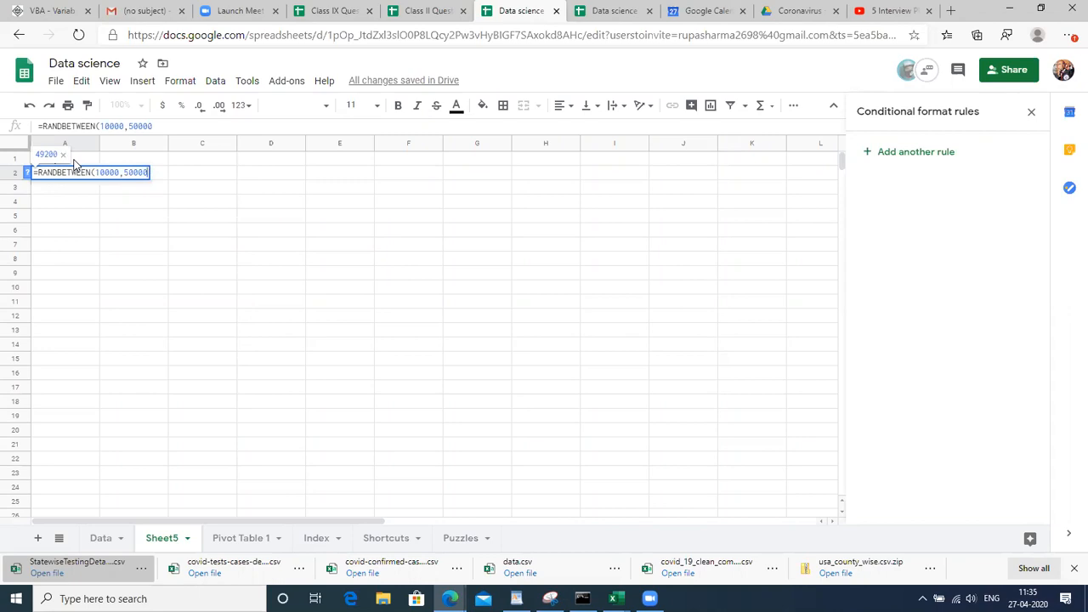
text())
key(Return)
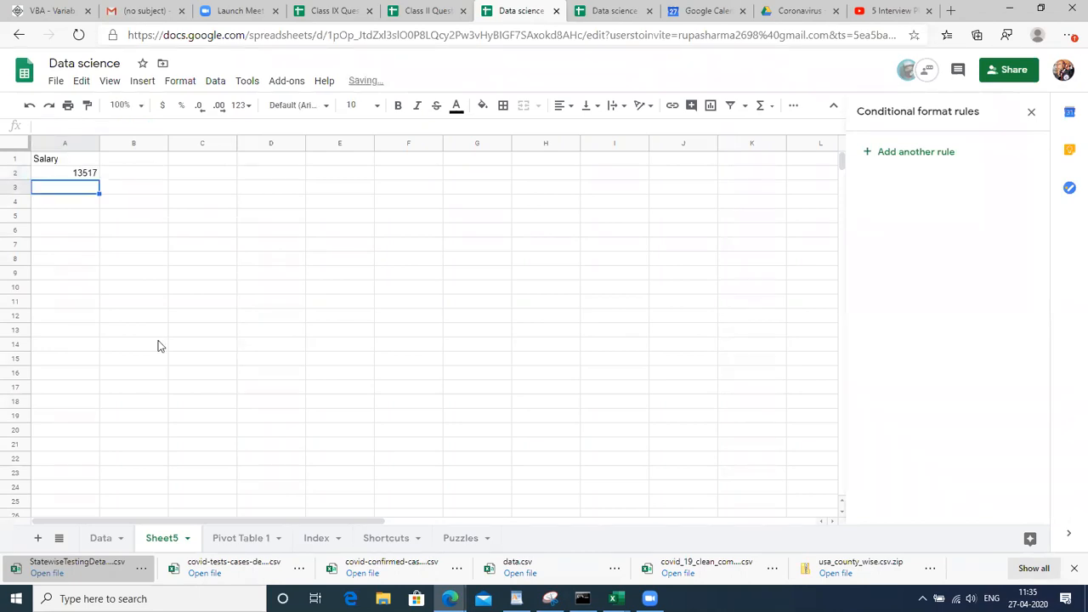
Select A2, try extending the selection down column A, then choose cell D3
key(Up)
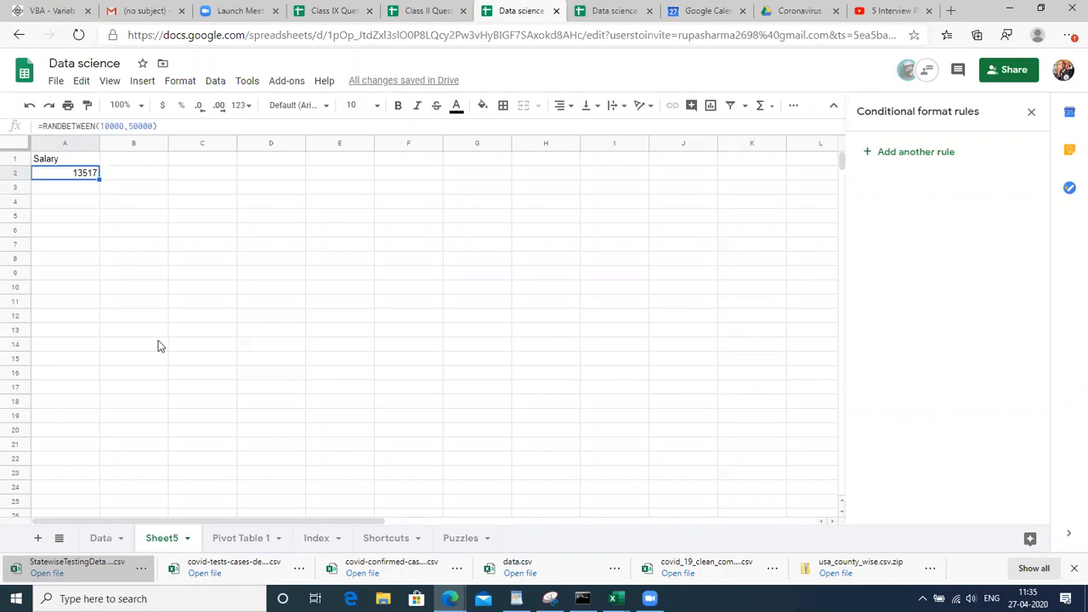
key(shift+Down)
key(shift+Down)
key(shift+Down)
key(shift+Down)
key(shift+Down)
key(shift+Down)
key(shift+Down)
key(shift+Down)
key(shift+Down)
key(shift+Down)
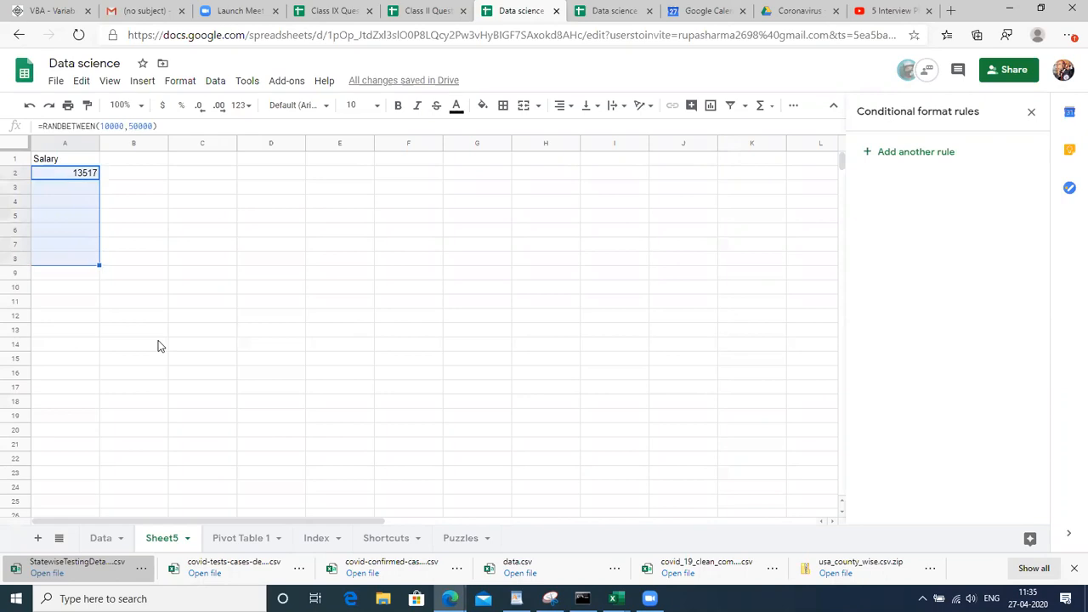
key(shift+Down)
key(shift+Down)
key(shift+Down)
key(shift+Down)
key(shift+Down)
key(shift+Down)
key(shift+Down)
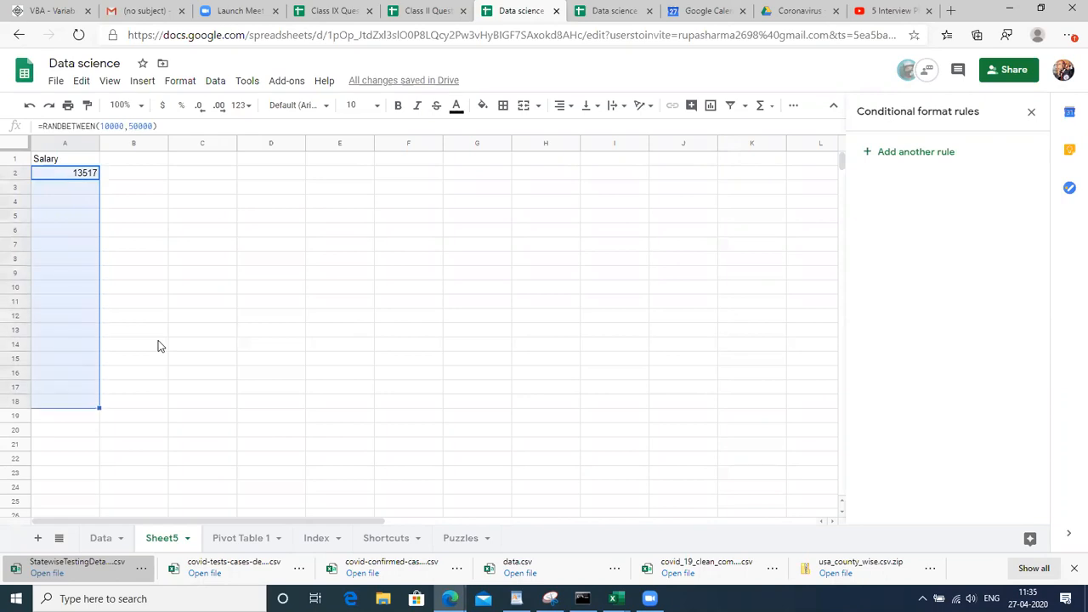
click(147, 207)
click(75, 177)
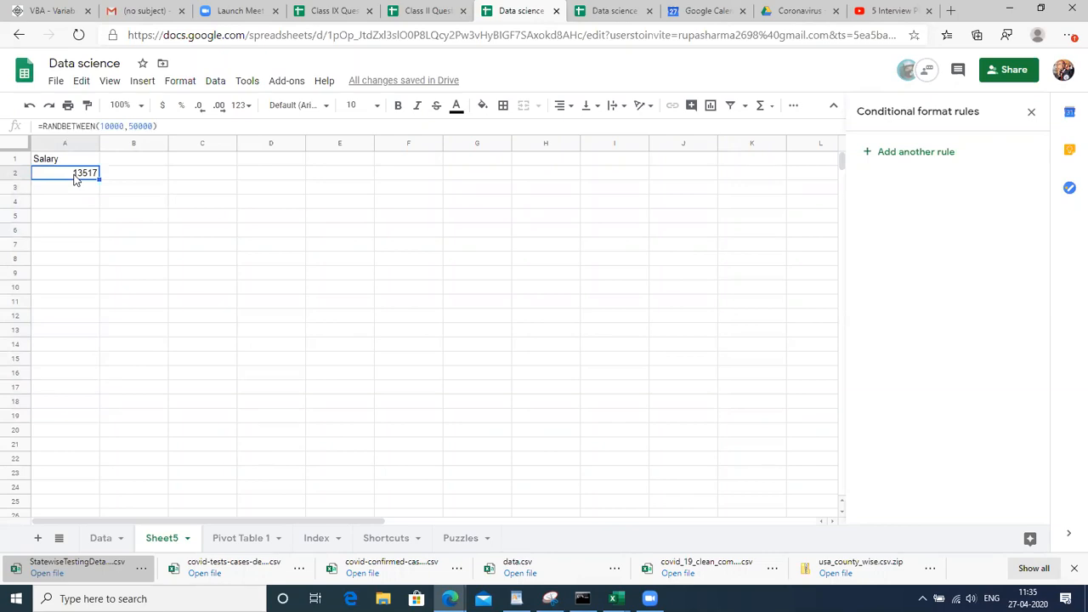
key(shift+Down)
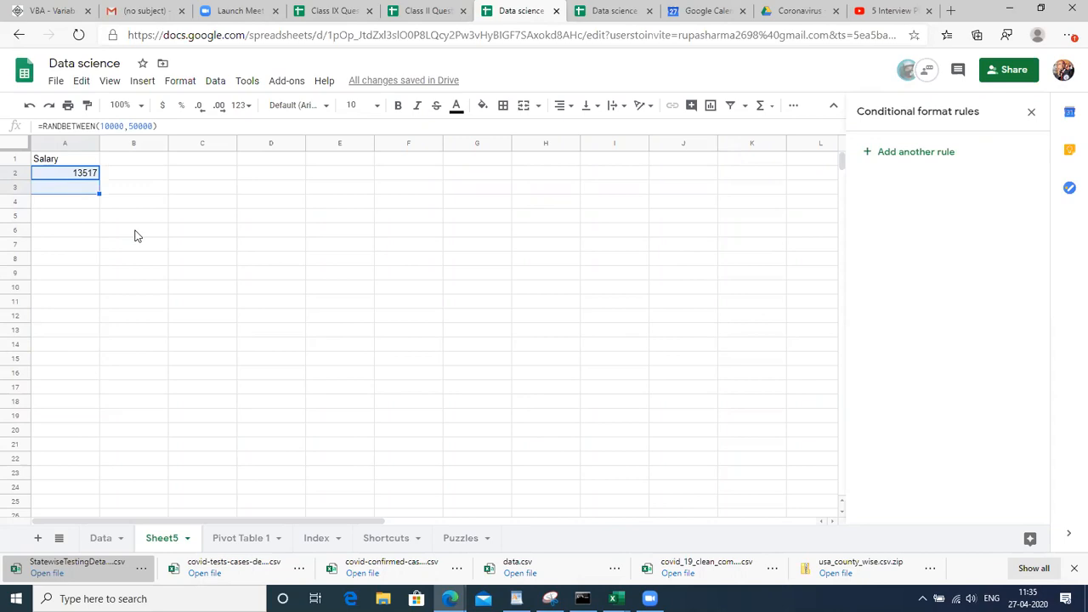
click(257, 195)
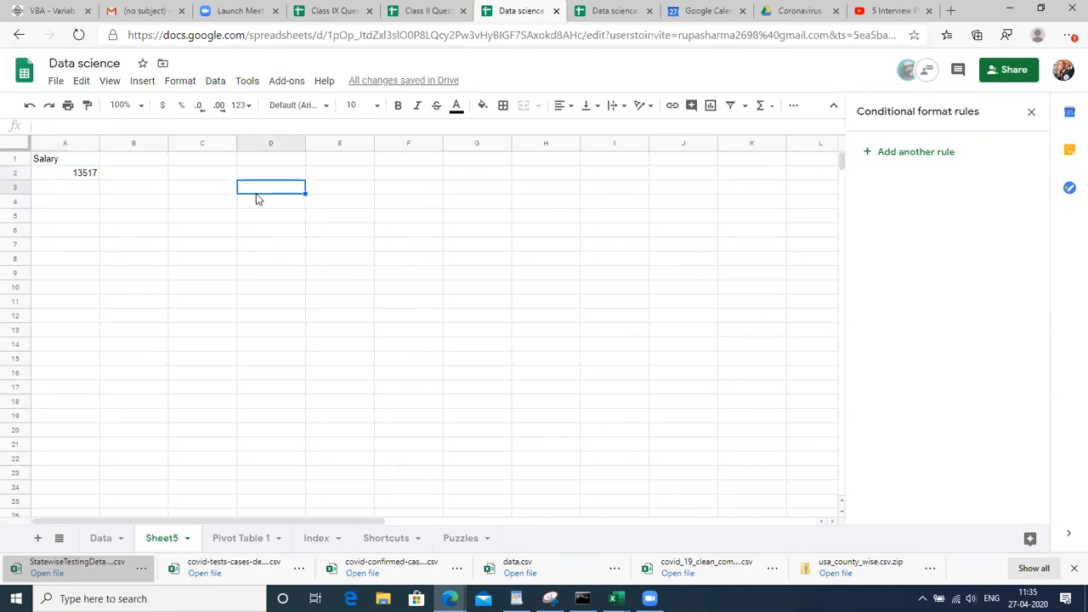
Enter the label 'ctrl+D' in D3 and make it bold at size 18
text(ctrl+D)
key(Return)
click(257, 195)
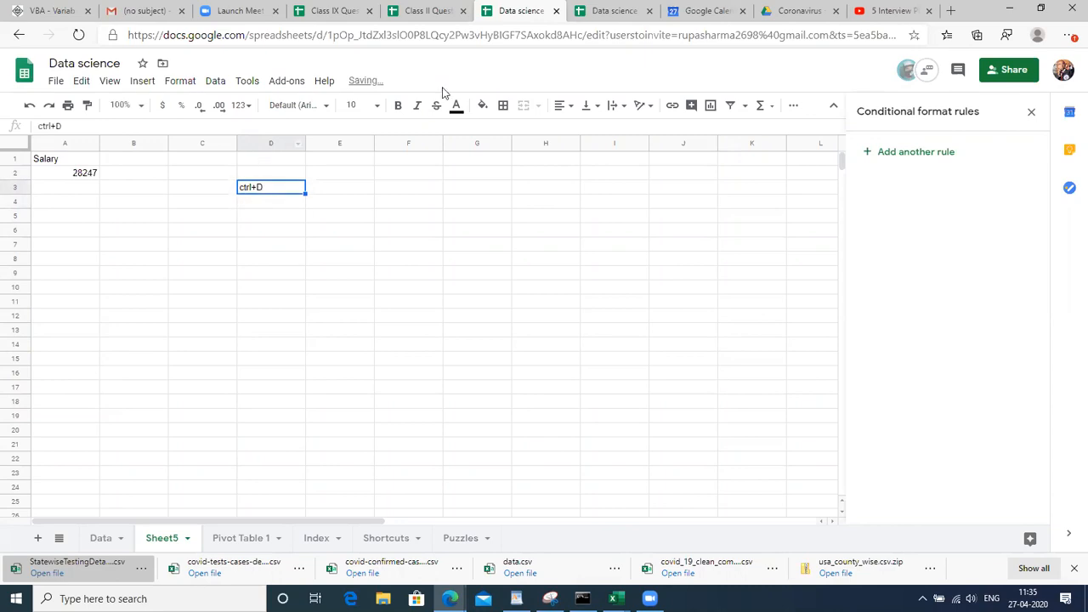
click(357, 105)
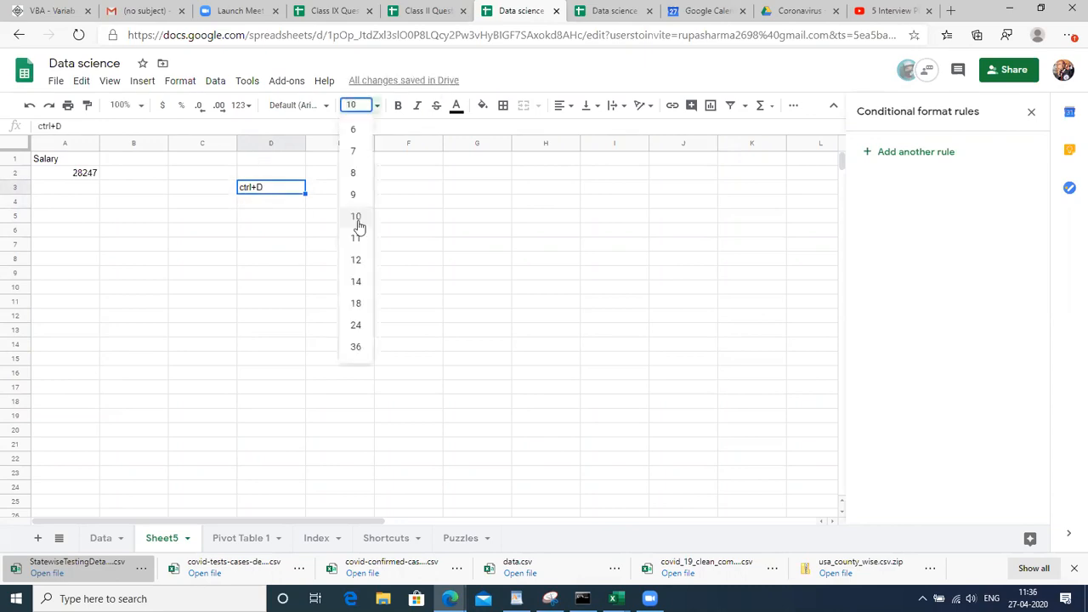
click(356, 304)
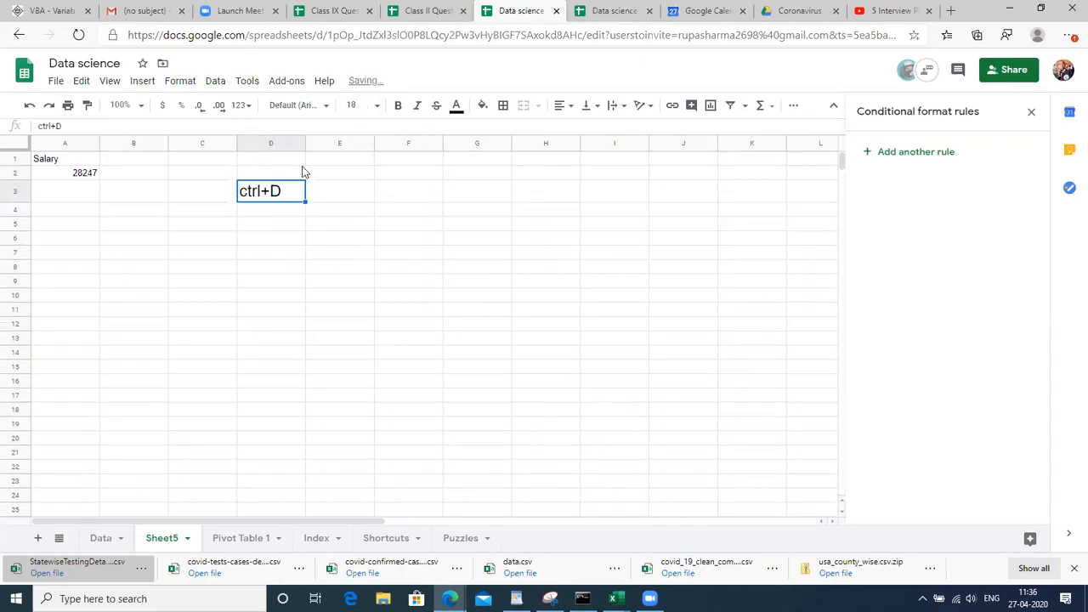
key(ctrl+b)
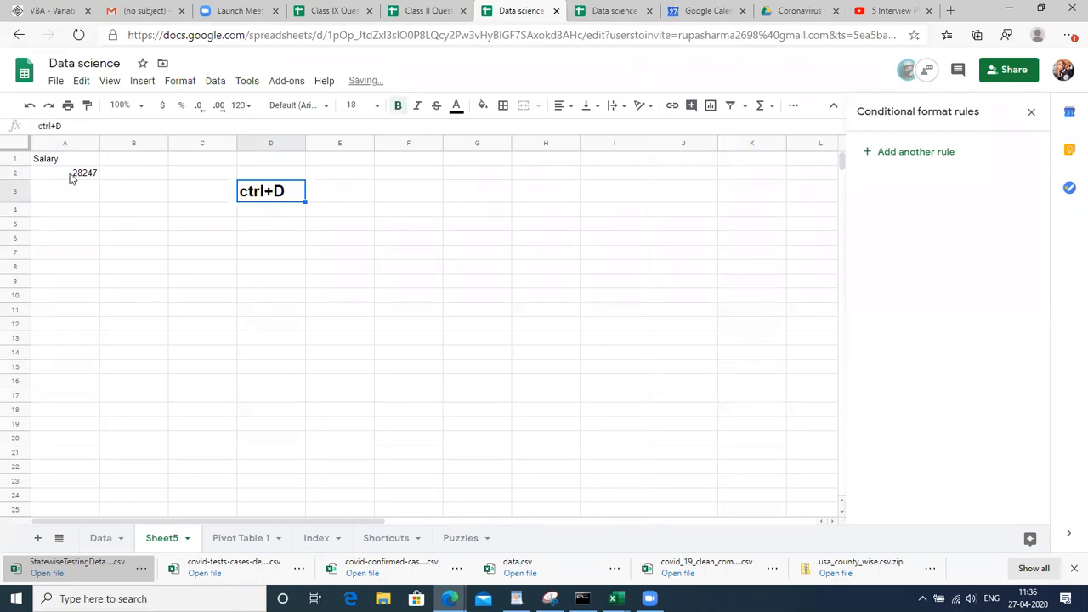
Fill the RANDBETWEEN formula from A2 down to A17 with Ctrl+D and check the results
click(74, 176)
key(shift+Down)
key(shift+Down)
key(shift+Down)
key(shift+Down)
key(shift+Down)
key(shift+Down)
key(shift+Down)
key(shift+Down)
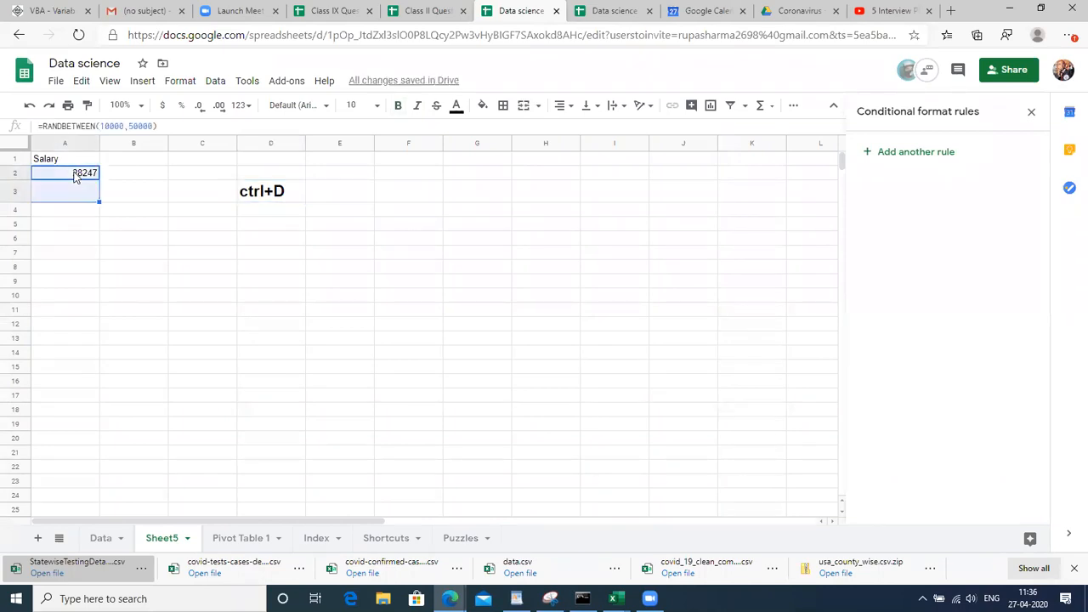
key(shift+Down)
key(shift+Down)
key(shift+Down)
key(shift+Down)
key(shift+Down)
key(shift+Down)
key(shift+Down)
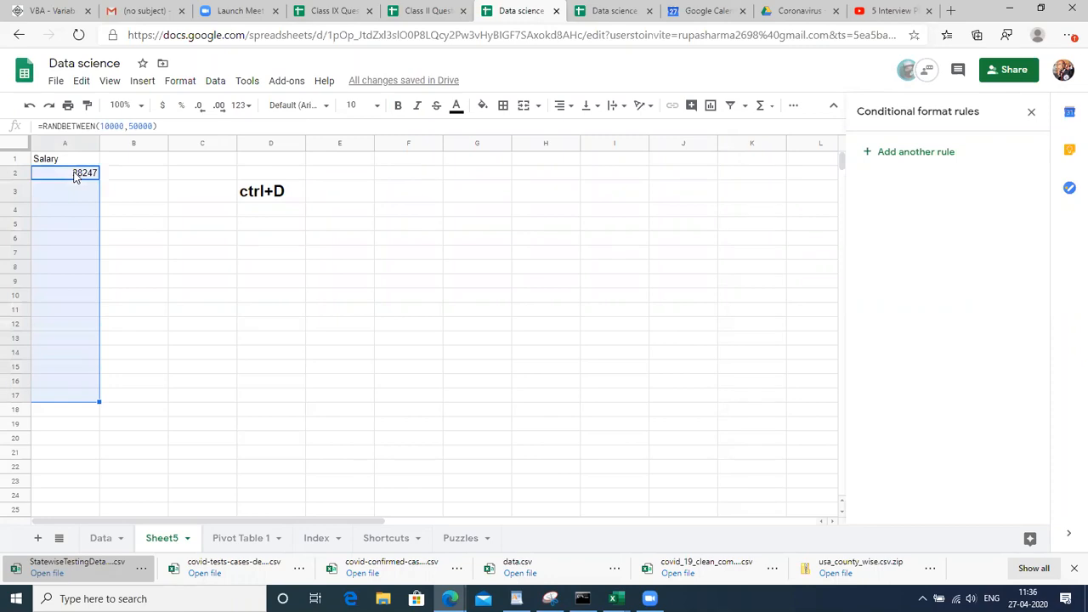
key(ctrl+d)
click(81, 226)
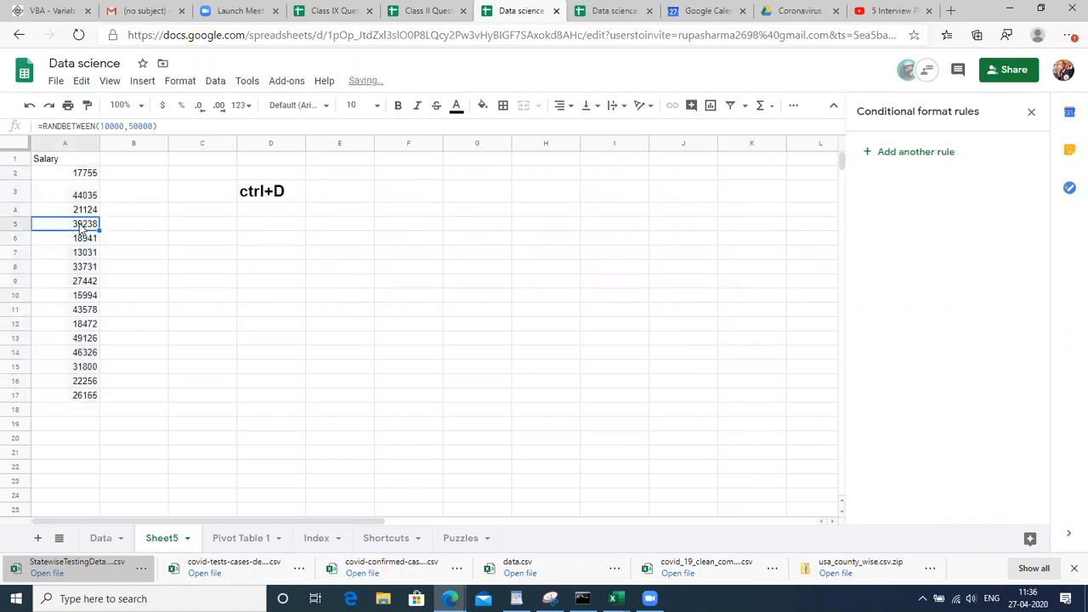
key(Down)
key(Down)
key(Down)
key(Down)
key(Down)
key(Down)
key(Down)
key(Down)
key(Down)
key(Right)
key(Left)
key(ctrl+Up)
key(Down)
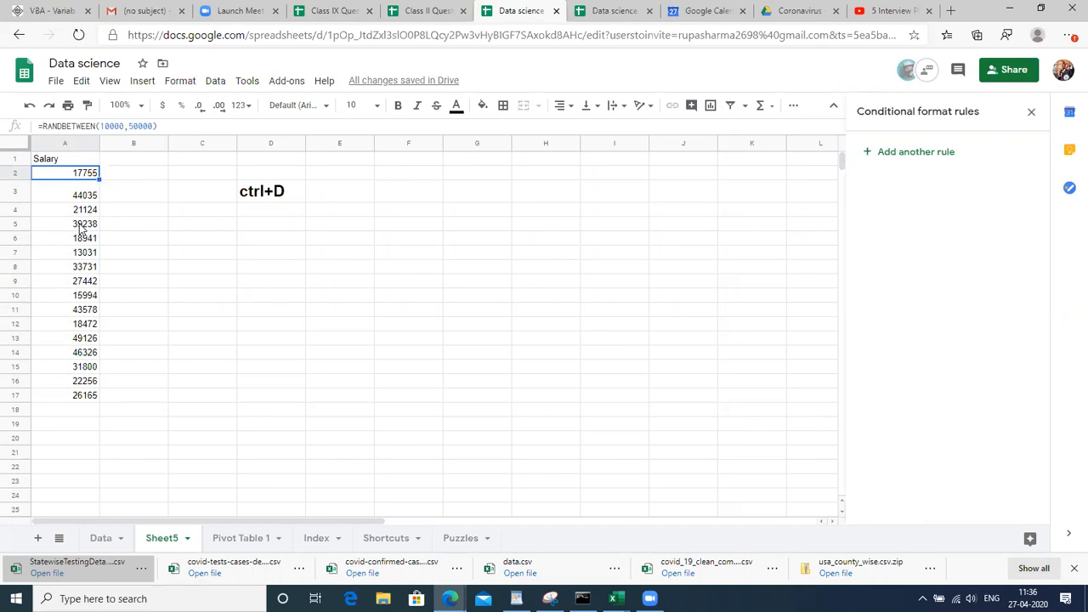
Enter the test value 8798 in C3 to show the salaries recalculating
double_click(82, 125)
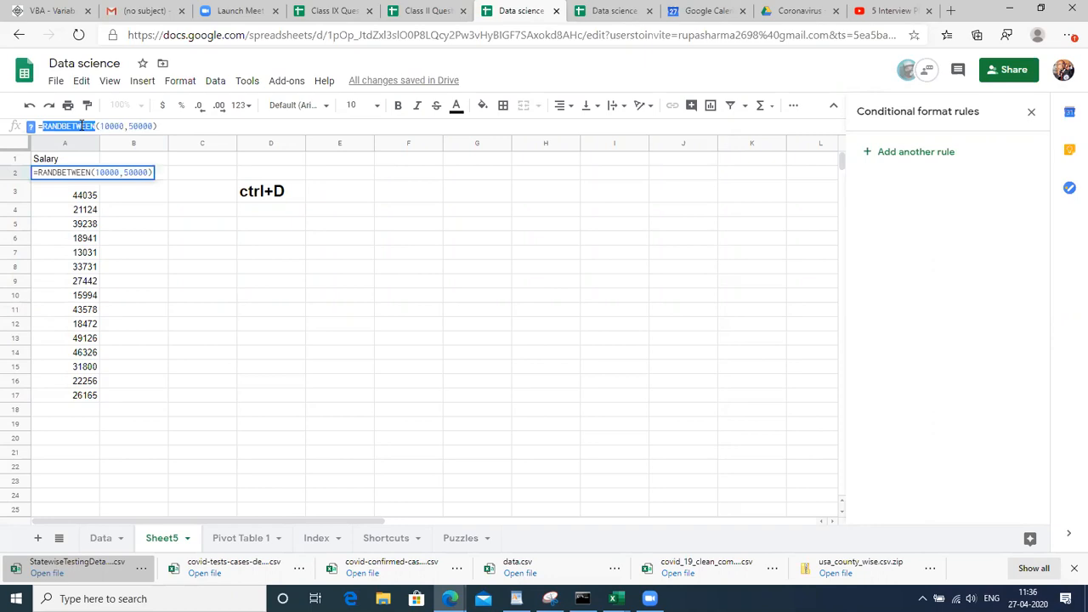
key(Return)
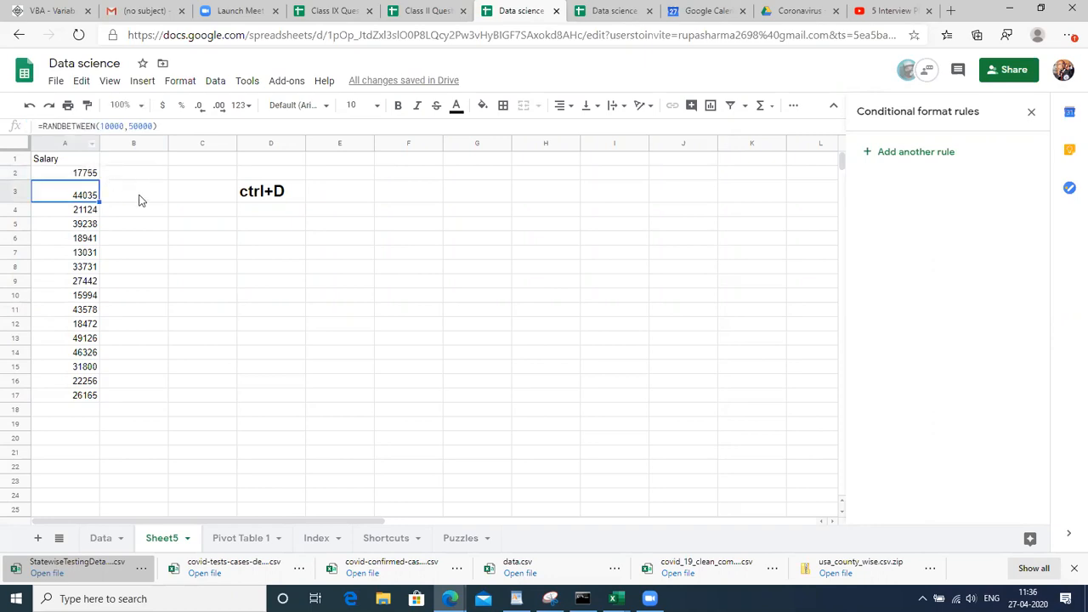
click(140, 199)
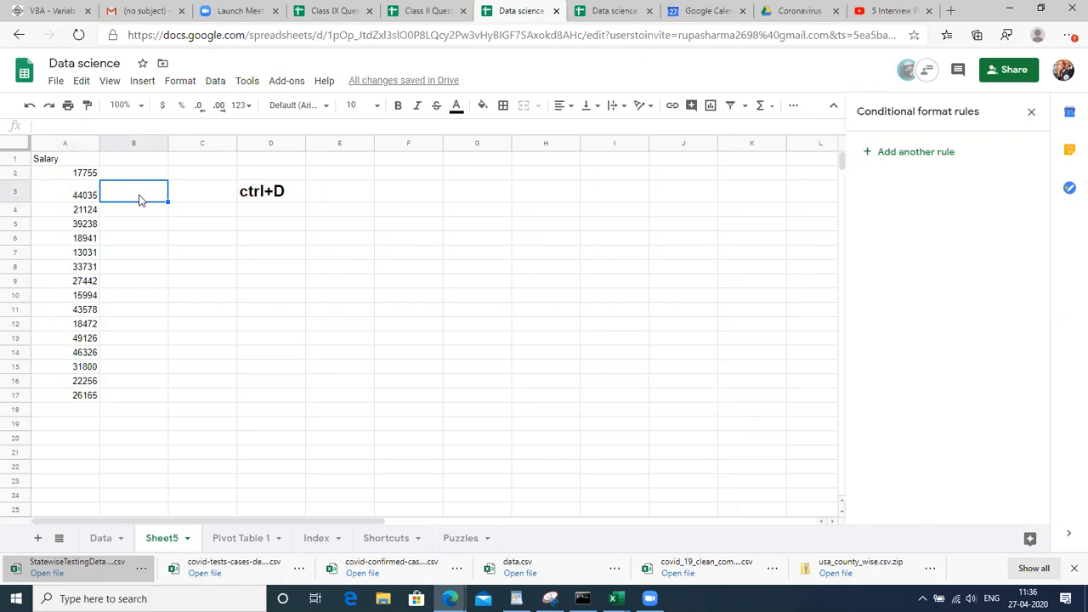
key(Right)
key(Up)
key(Down)
key(Left)
key(Left)
key(Up)
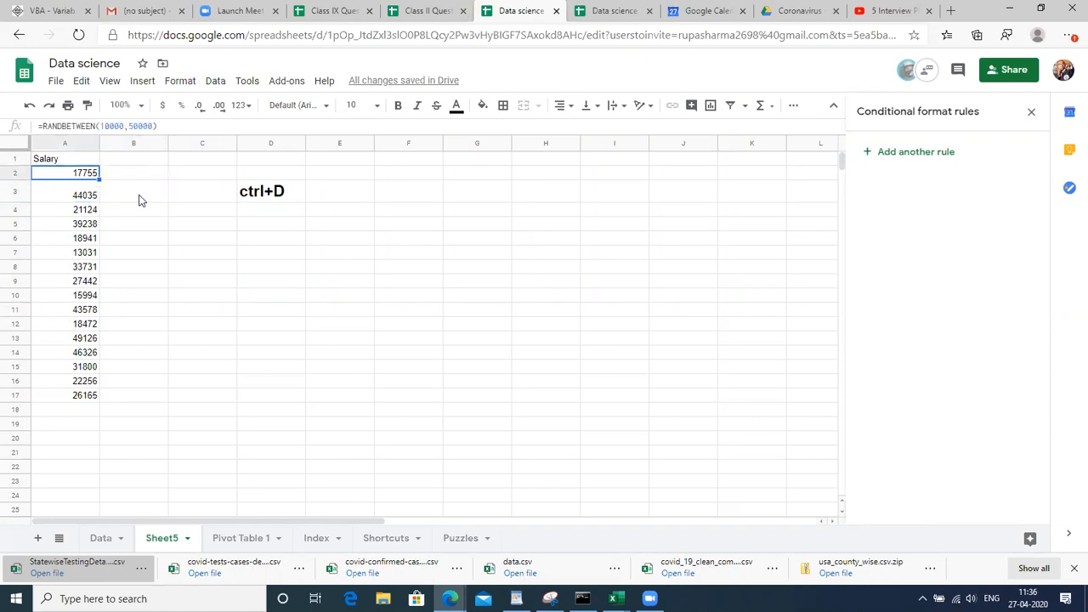
key(Right)
key(Down)
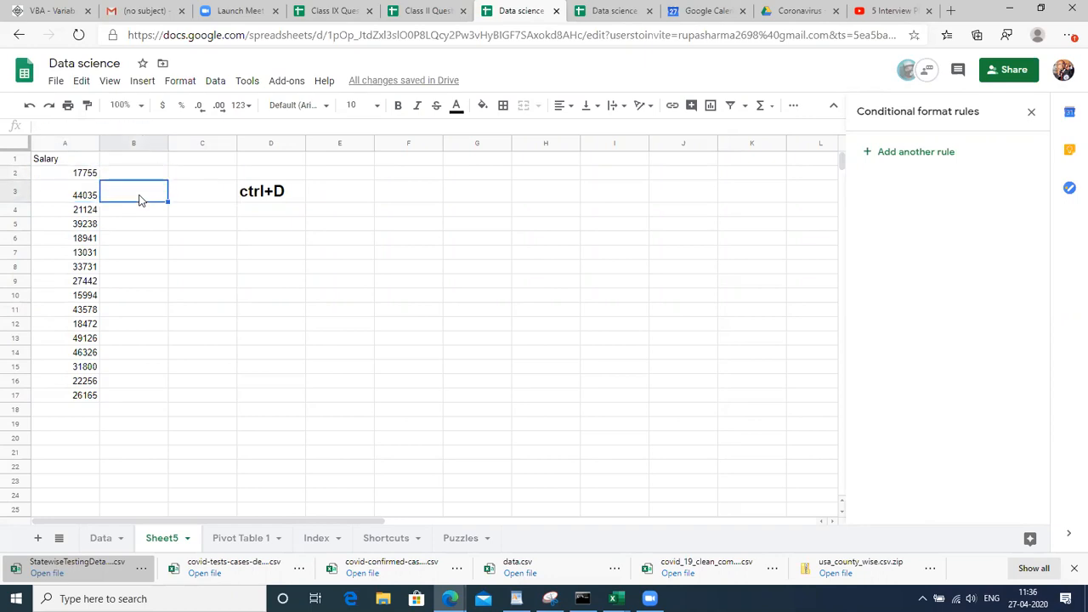
key(Right)
text(8798)
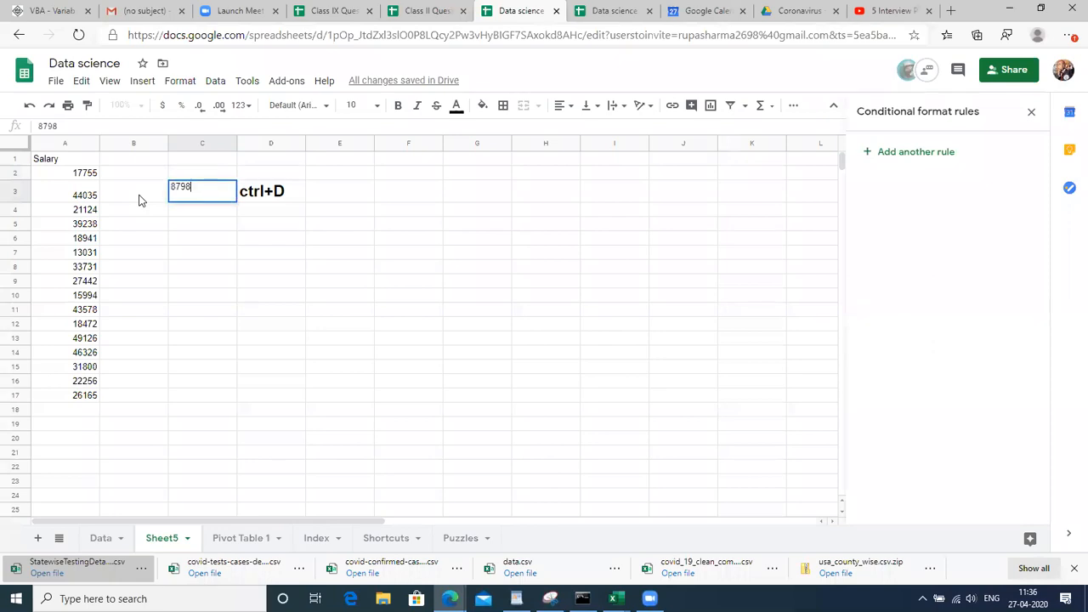
key(Return)
Enter the test text 'HJGKUG' in C5
click(87, 177)
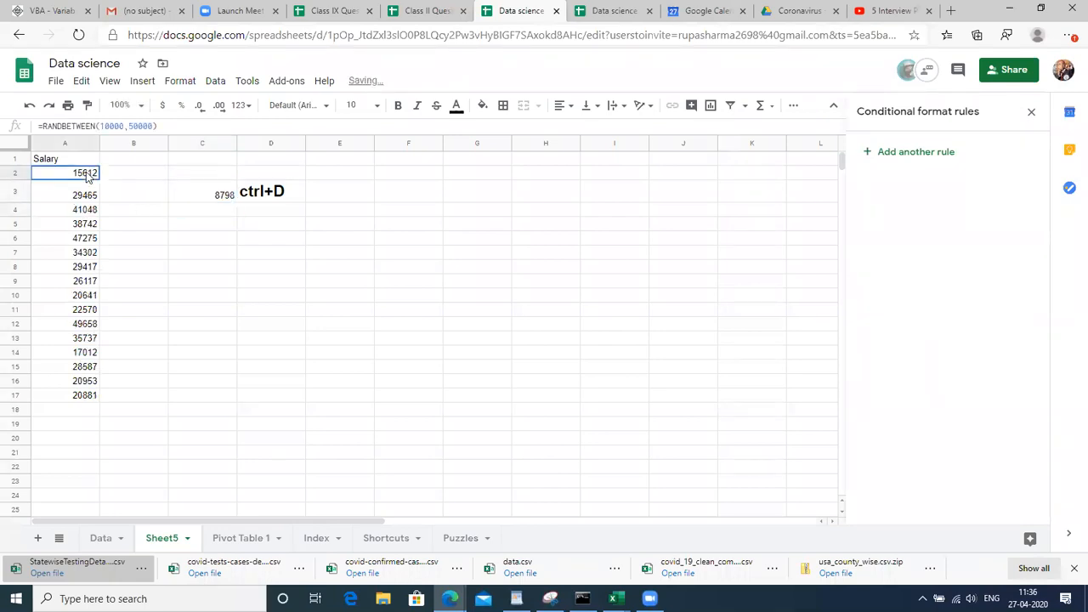
key(Right)
key(Down)
key(Down)
key(Down)
key(Right)
text(HJGKUG)
key(Return)
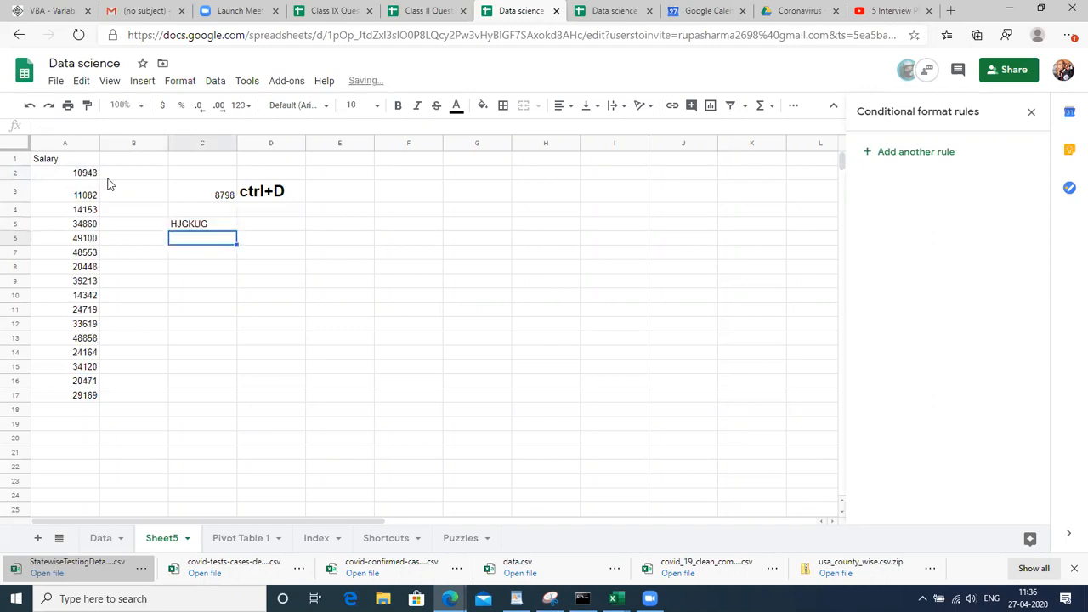
Copy A2:A17 and paste it back as values only with Ctrl+Shift+V
click(108, 177)
click(83, 176)
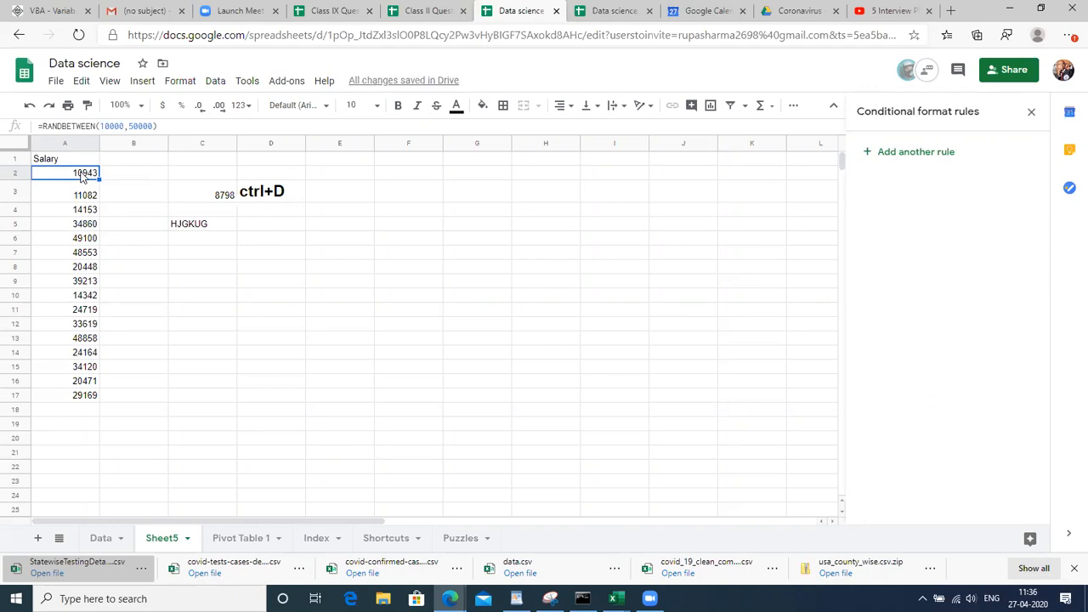
key(shift+Down)
key(shift+Down)
key(shift+Down)
key(shift+Down)
key(shift+Down)
key(shift+Down)
key(shift+Down)
key(shift+Down)
key(shift+Down)
key(shift+Down)
key(shift+Down)
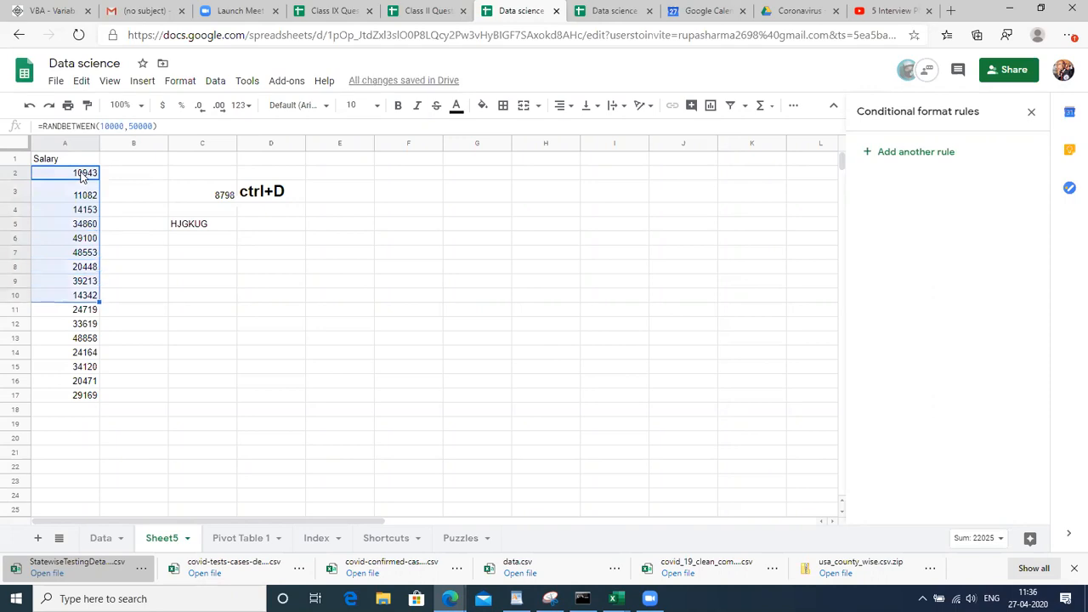
key(shift+Down)
key(shift+Down)
key(shift+Down)
key(shift+Down)
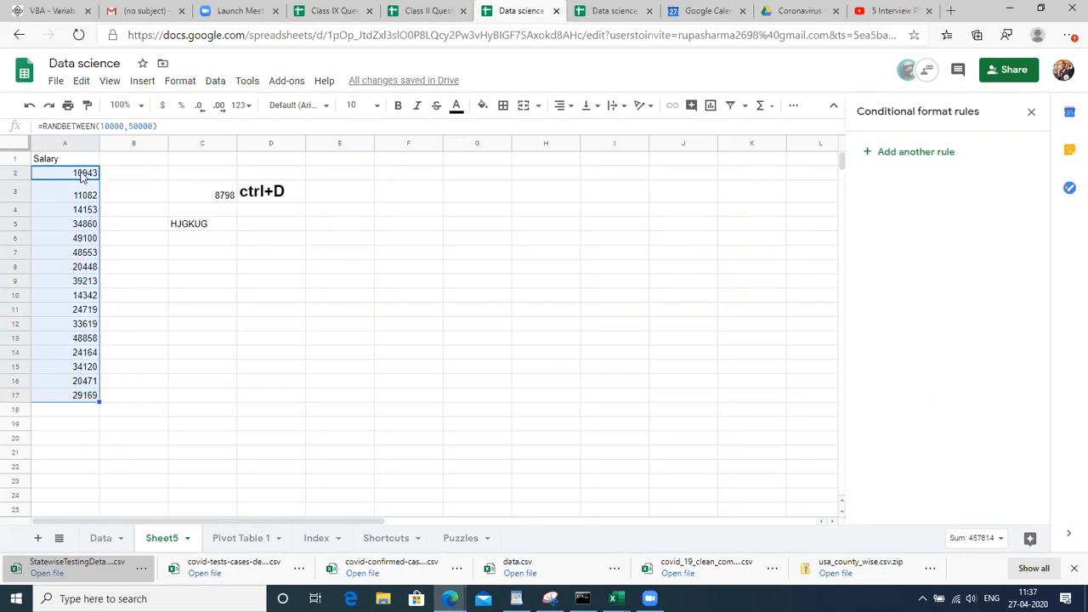
key(ctrl+c)
key(ctrl+shift+v)
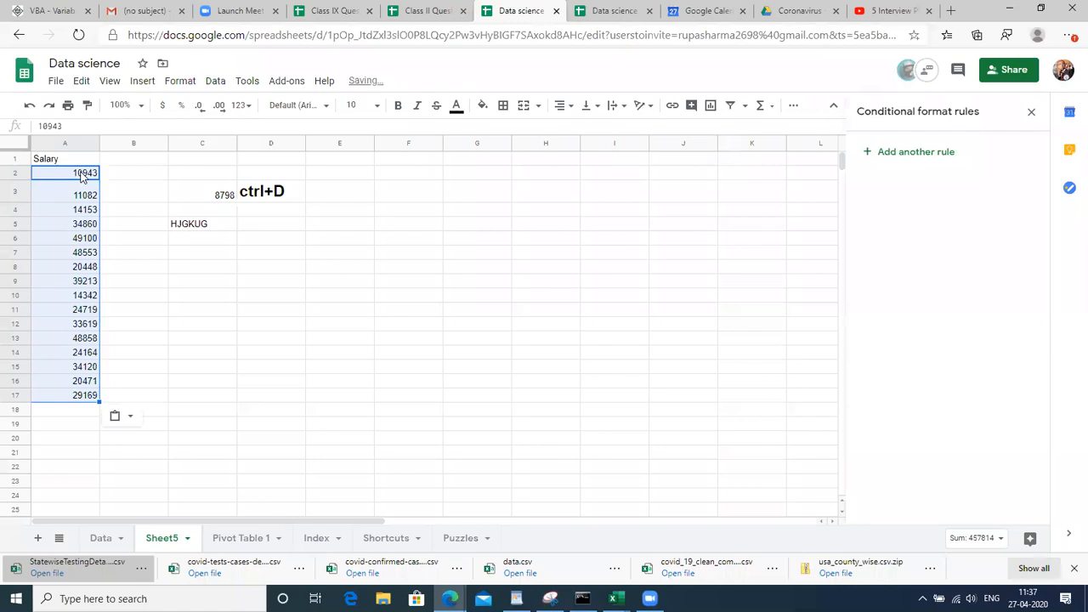
Set the Salary column text in A1:A17 to font size 18
click(354, 352)
click(72, 178)
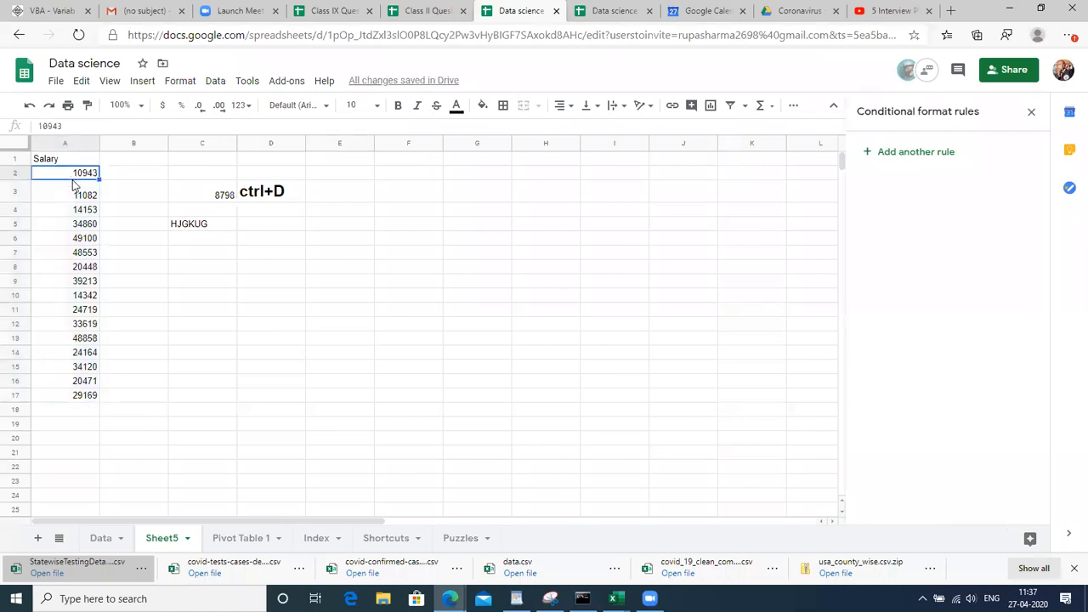
key(Down)
key(Down)
key(Down)
key(Down)
key(Down)
key(Down)
key(Up)
key(Up)
key(Up)
key(Up)
key(Up)
key(Up)
key(Up)
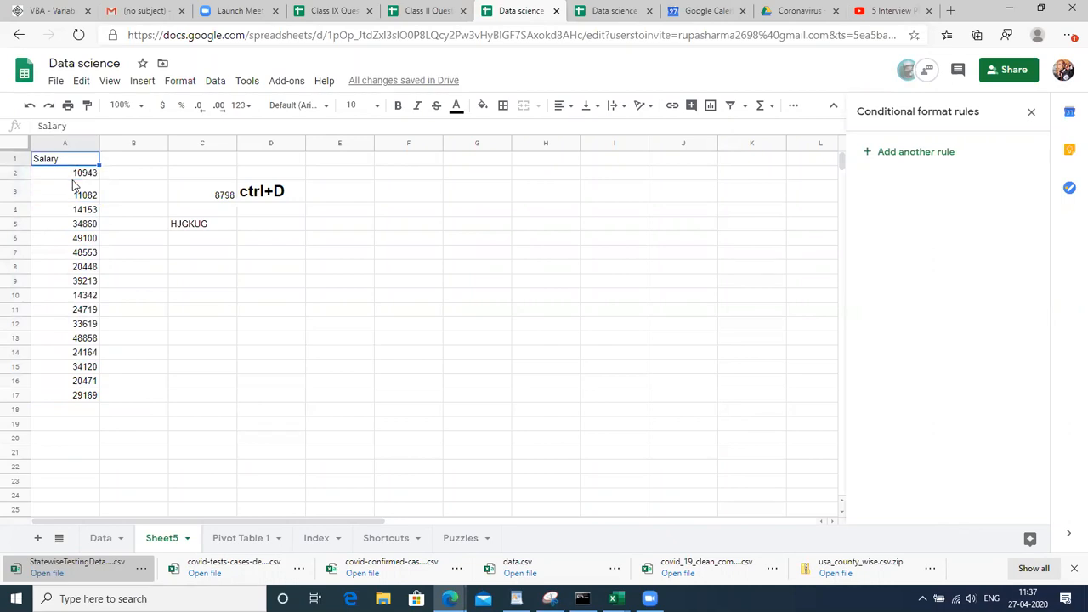
key(ctrl+shift+Down)
click(376, 105)
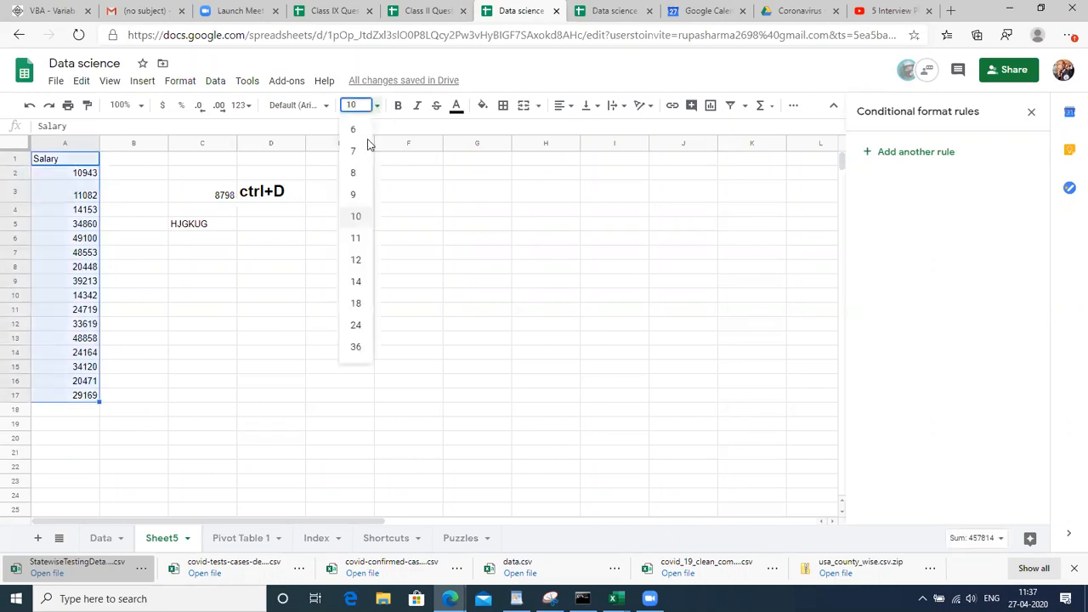
click(357, 304)
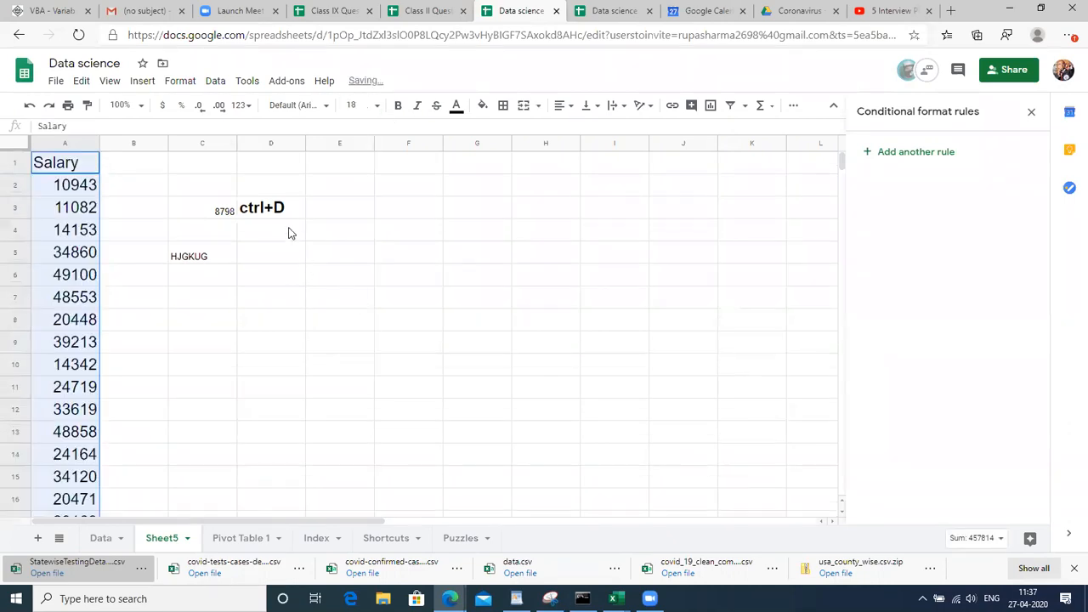
Enter the label 'Ctrl+Shift+V' in D4 and set it to size 18
click(288, 233)
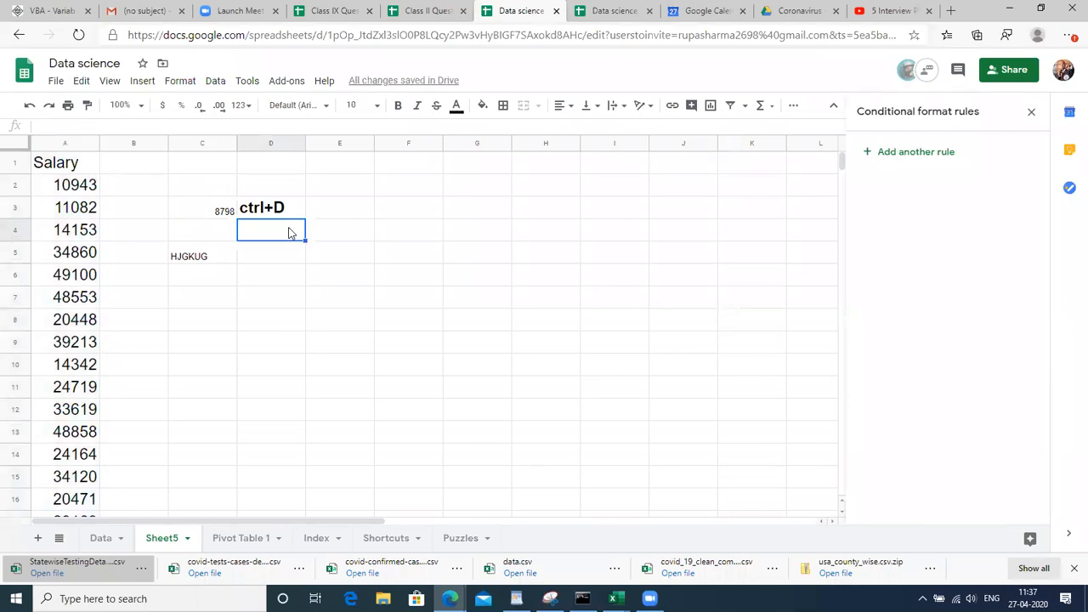
text(c)
key(BackSpace)
key(BackSpace)
text(Ctrl+S)
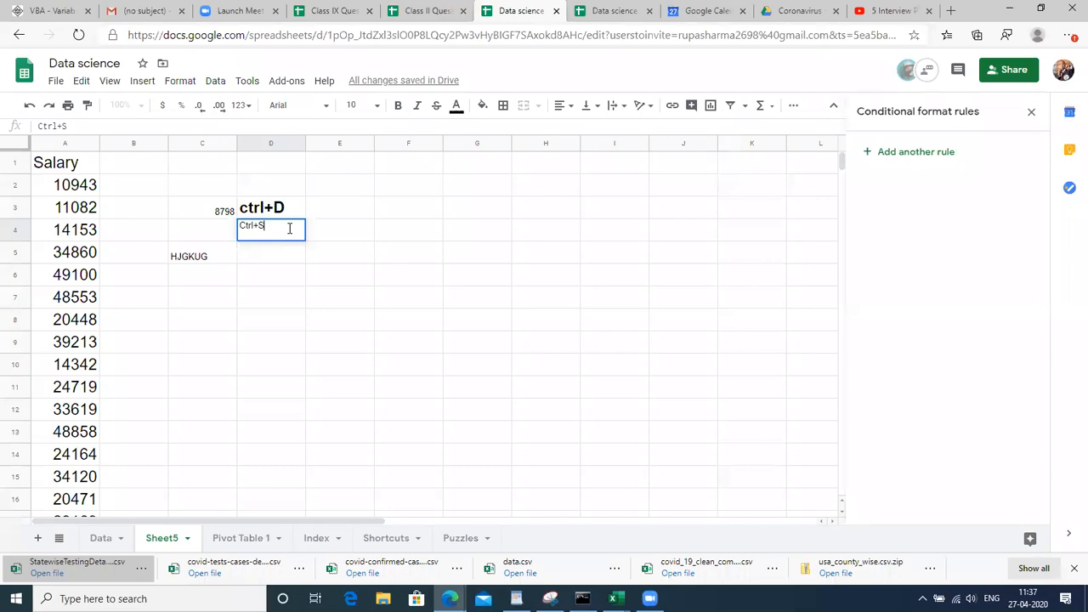
text(hift+)
text(V\)
key(Return)
click(289, 230)
click(370, 106)
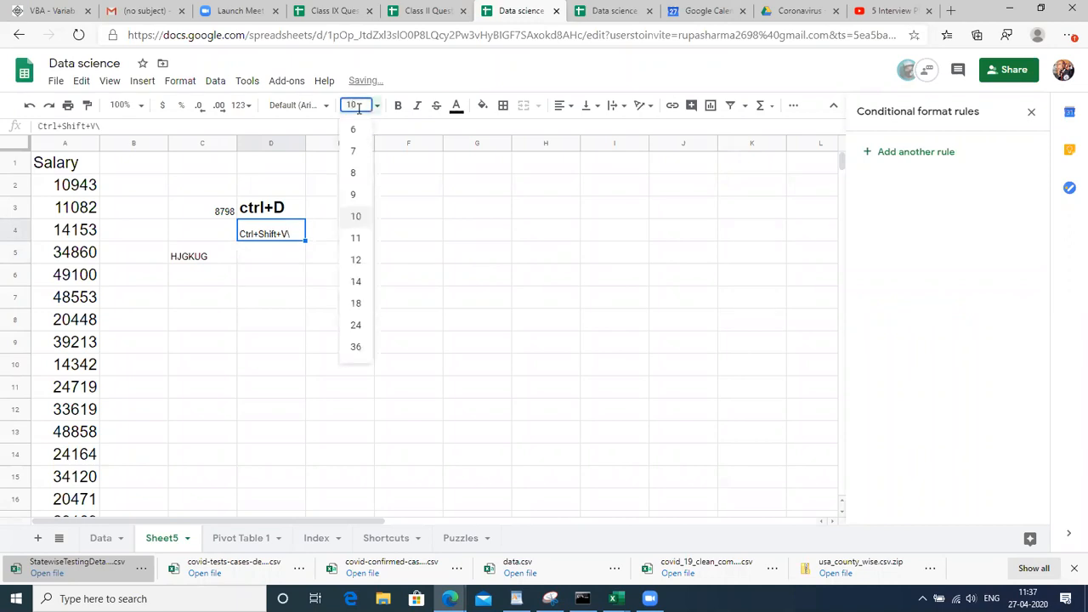
click(357, 303)
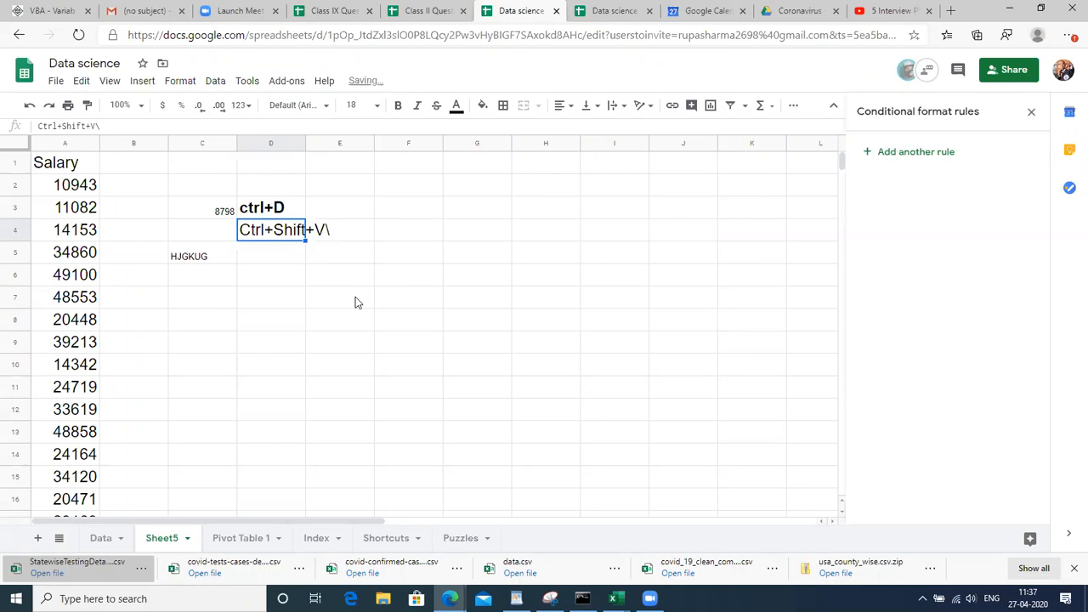
Remove the stray backslash from the Ctrl+Shift+V label in D4
click(344, 231)
double_click(301, 229)
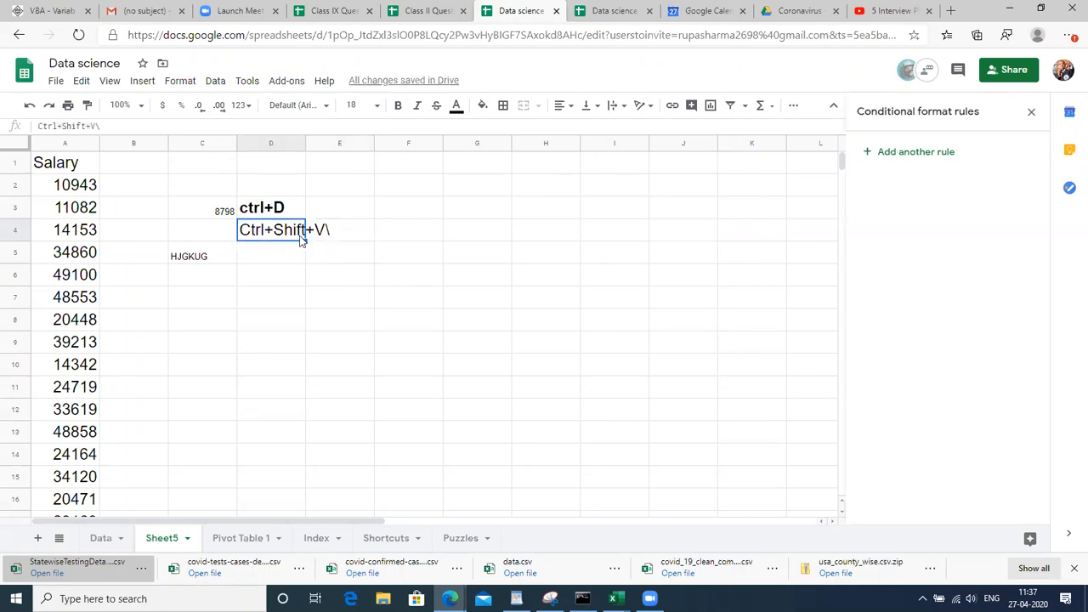
key(Return)
click(300, 237)
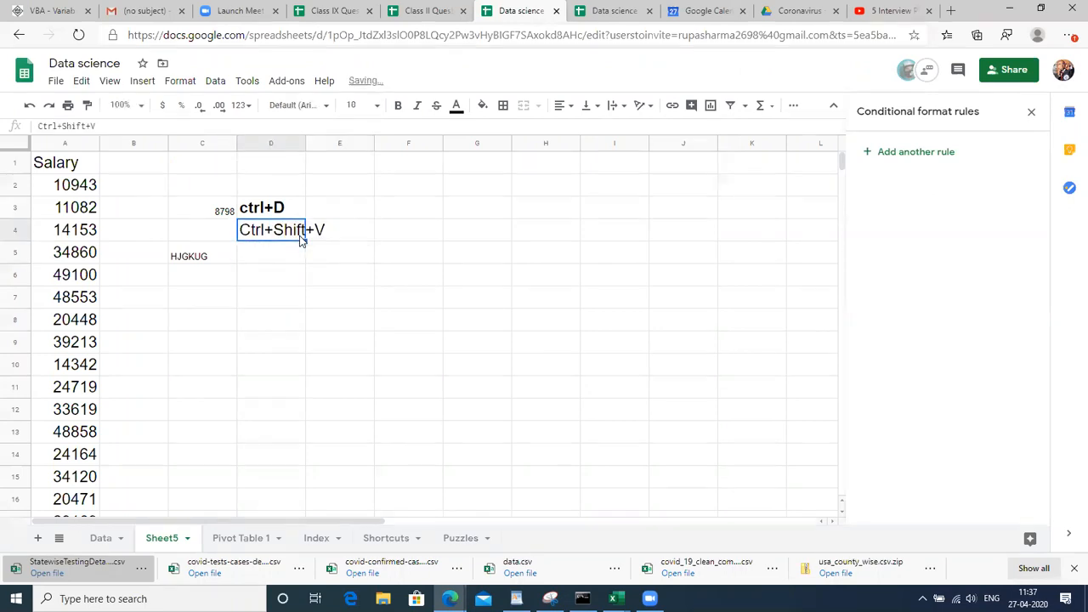
key(Right)
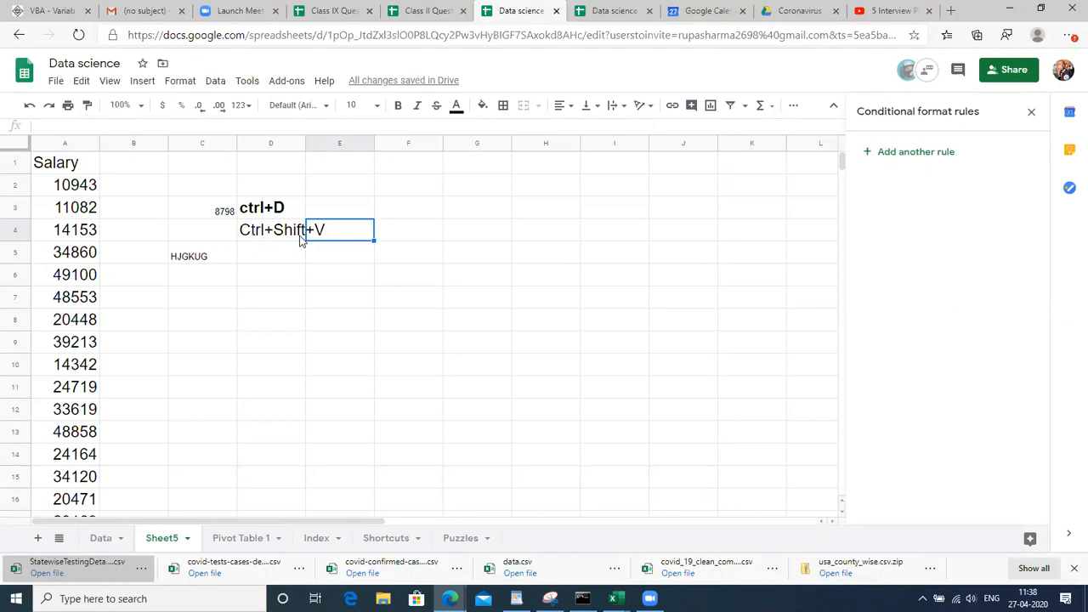
Enter 'pasting values' as plain text in E4, removing the stray leading equals sign
text(=P)
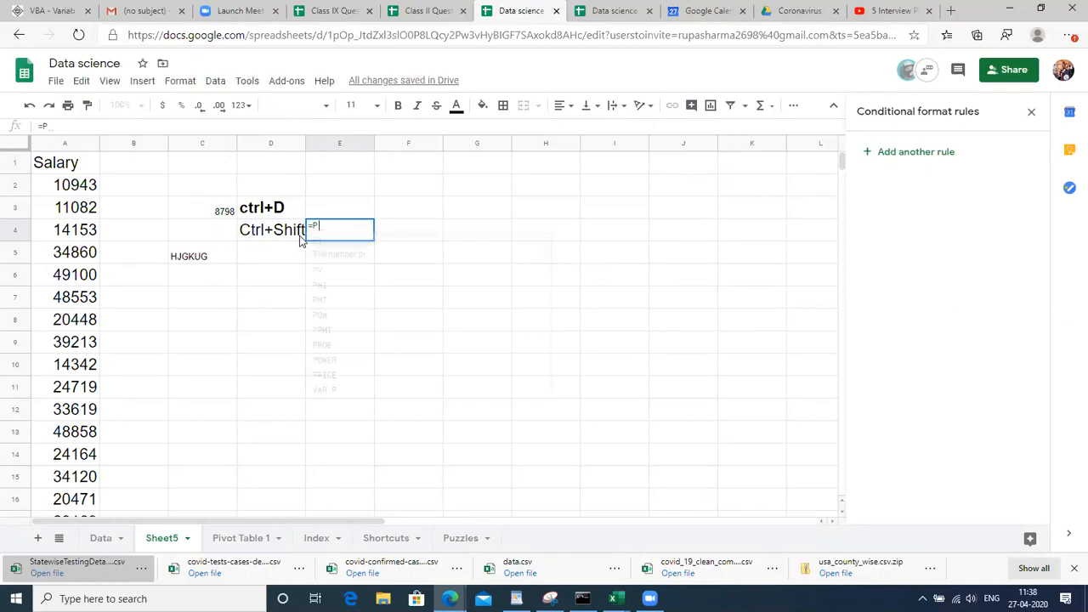
key(BackSpace)
text(pasting values)
key(Return)
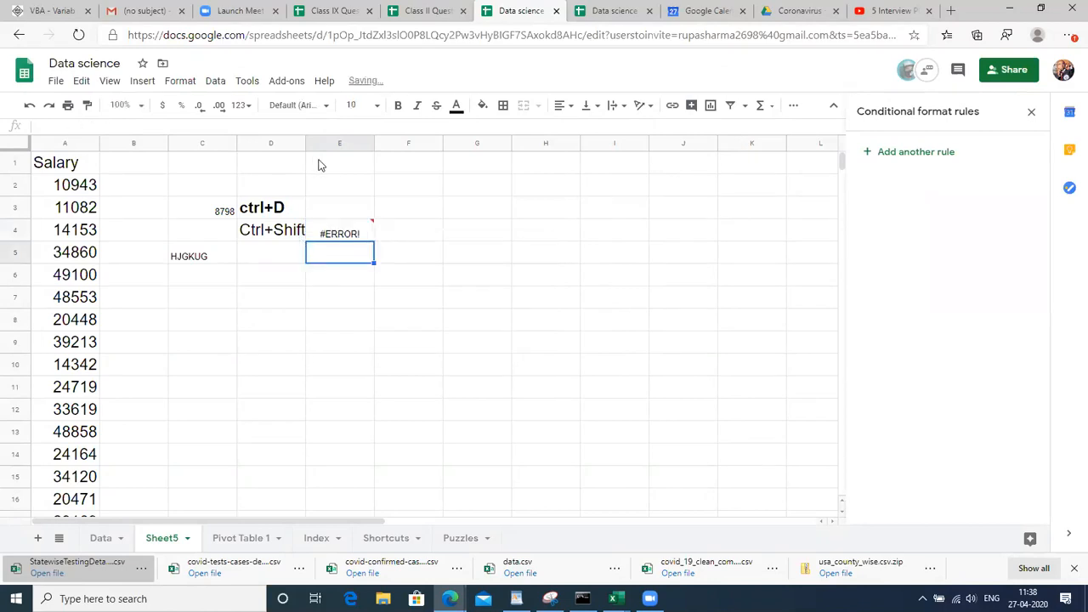
click(328, 228)
double_click(327, 228)
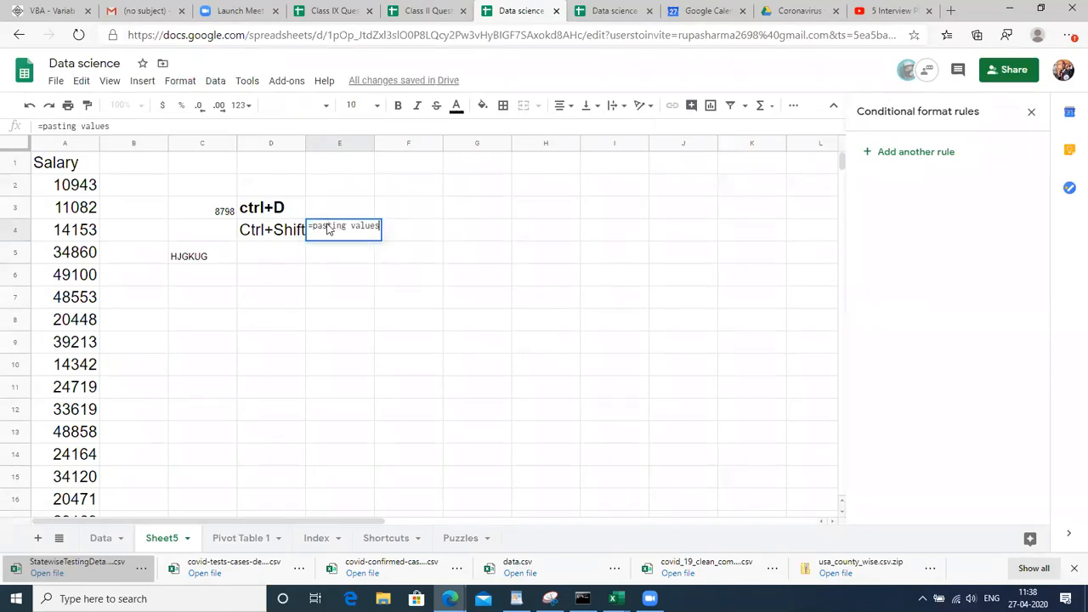
click(310, 225)
key(BackSpace)
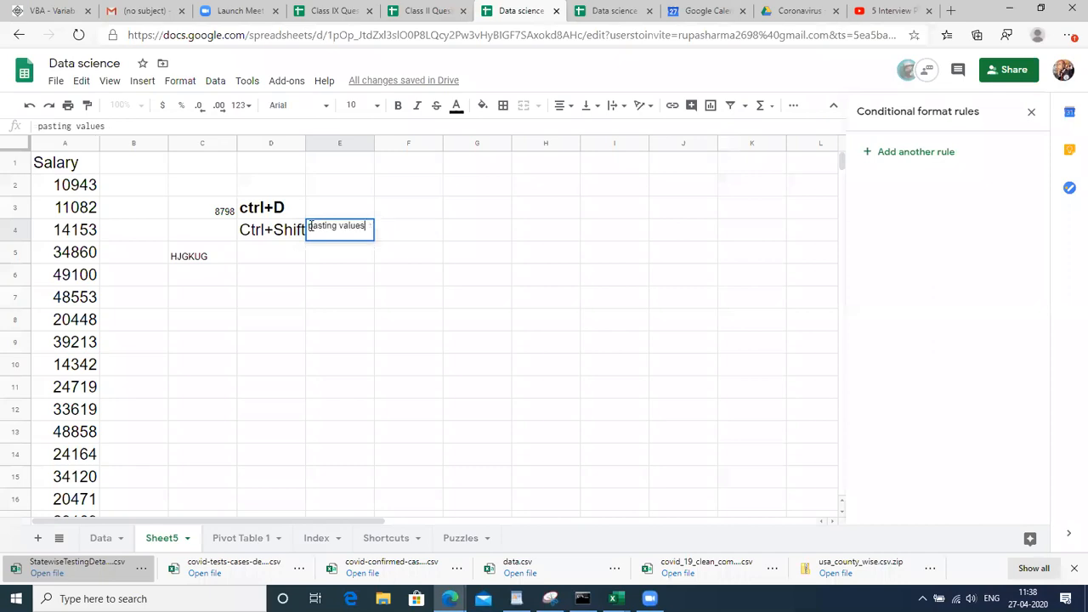
key(Return)
Widen column D to fit the Ctrl+Shift+V label and make 'pasting values' bold, size 18
click(336, 234)
drag(304, 143, 414, 144)
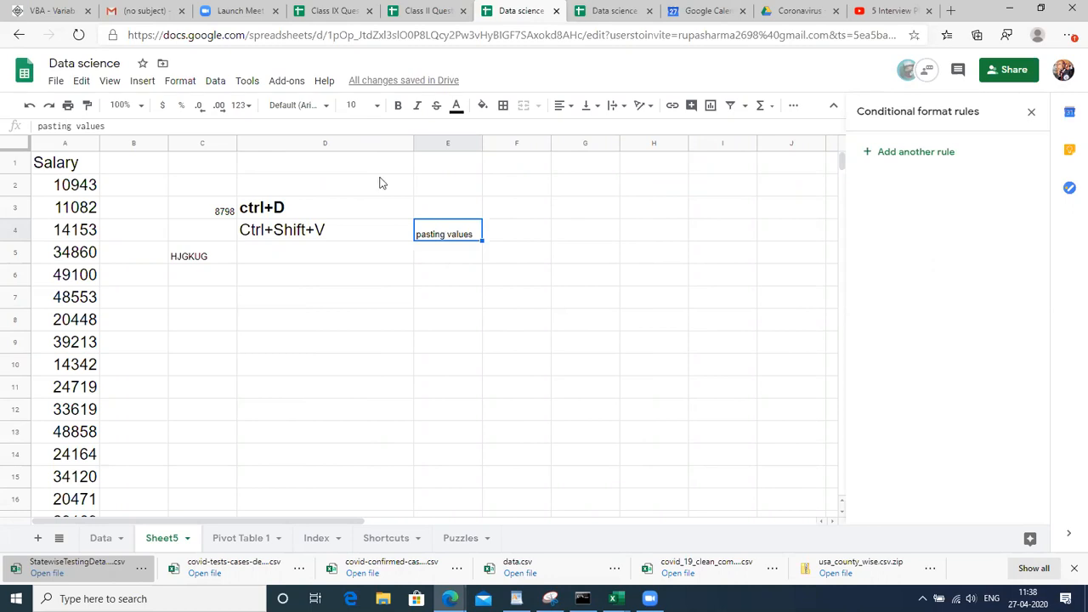
click(373, 111)
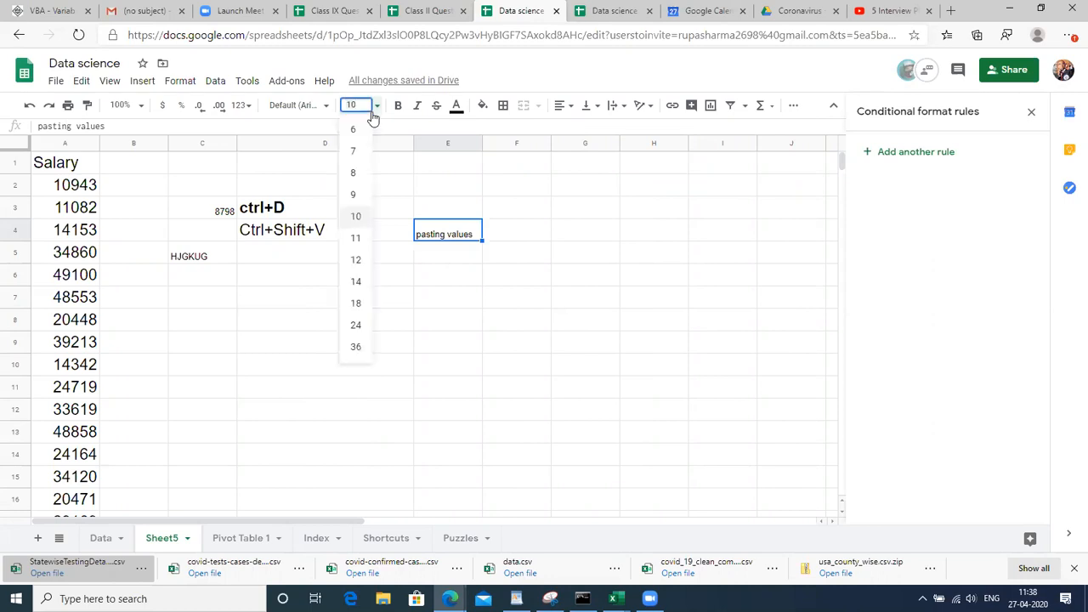
click(358, 303)
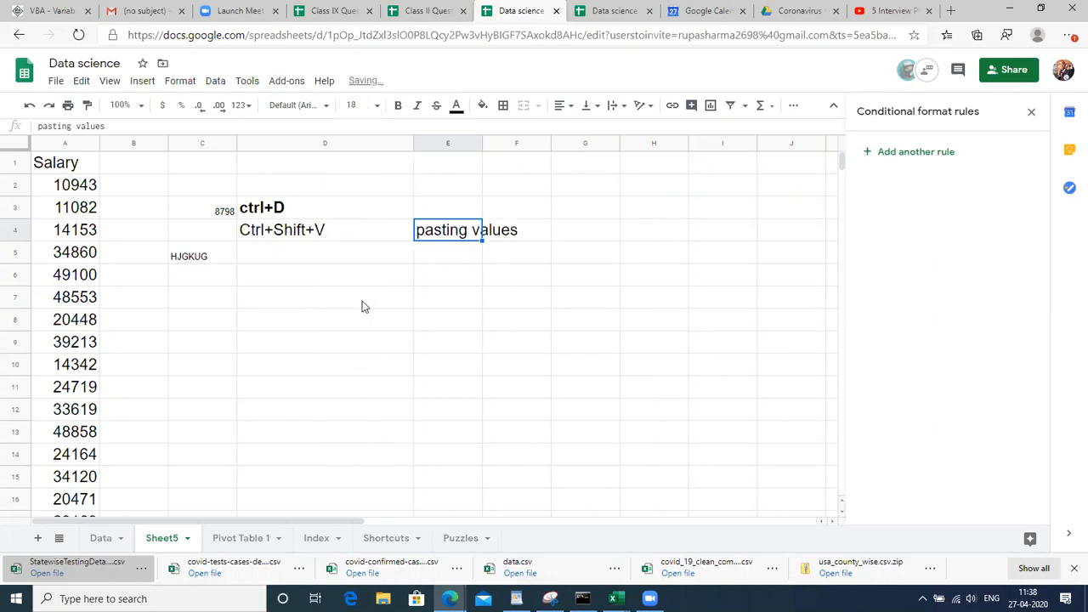
key(ctrl+b)
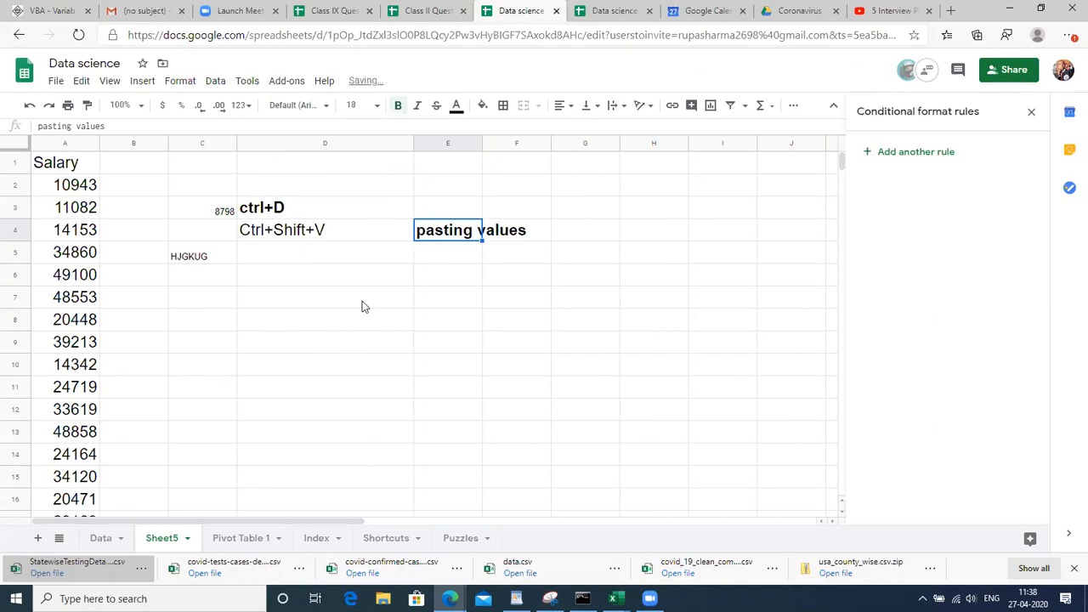
Insert three blank columns at column B, shifting the shortcut notes to G–H
click(132, 144)
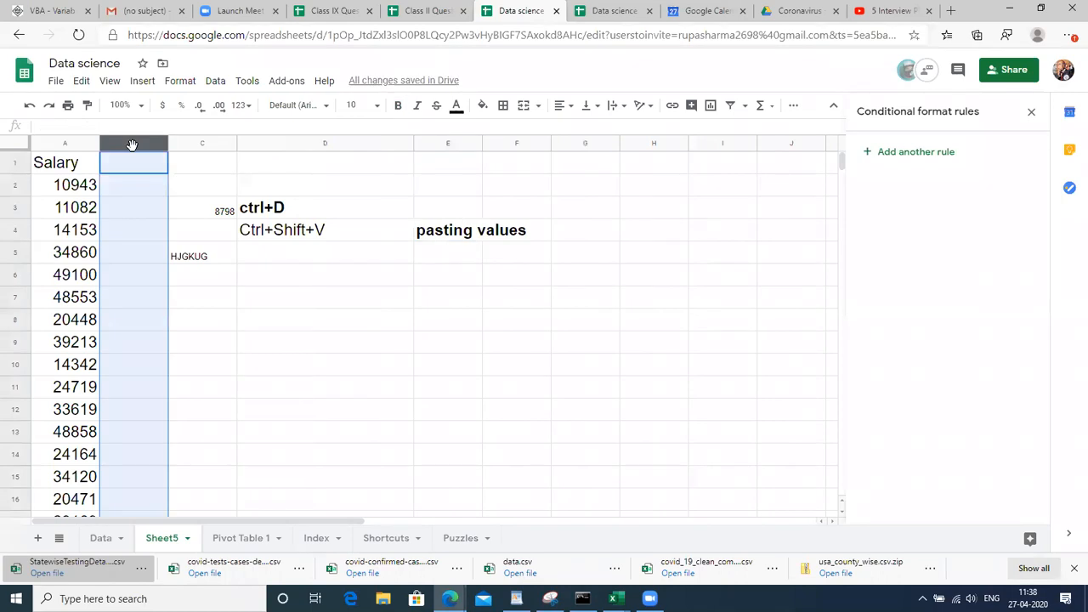
key(ctrl+alt+=)
key(ctrl+alt+=)
key(ctrl+alt+=)
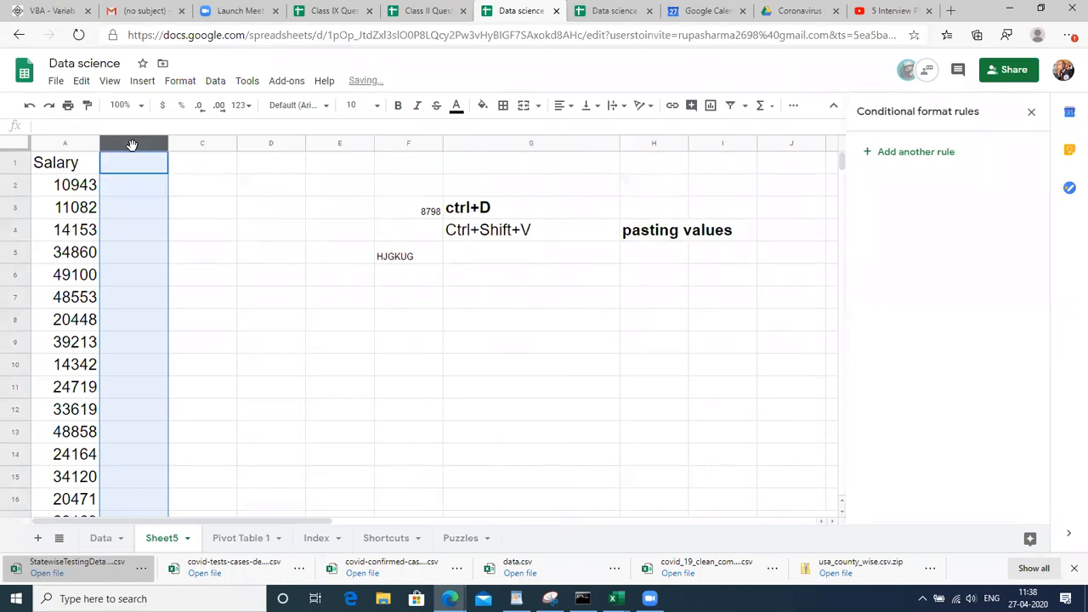
click(233, 226)
click(133, 162)
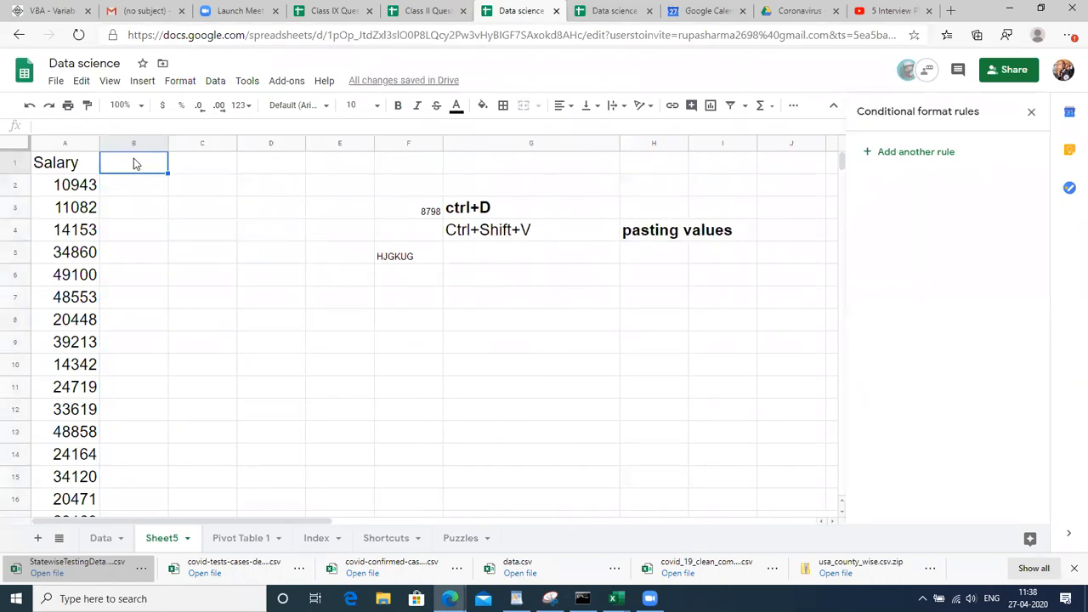
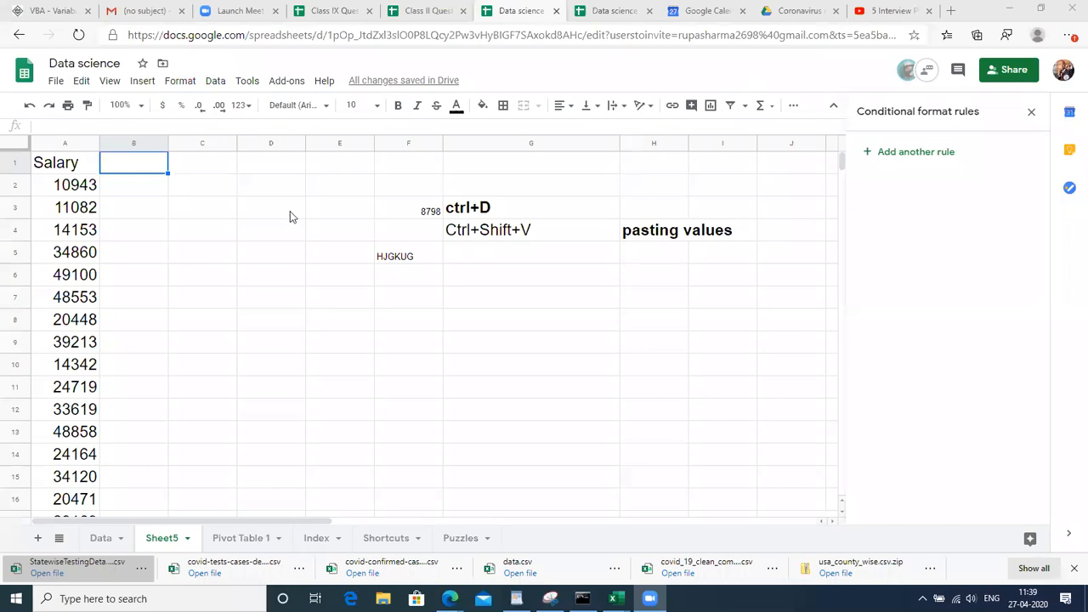
Start a formula in B2, then cancel it
click(74, 192)
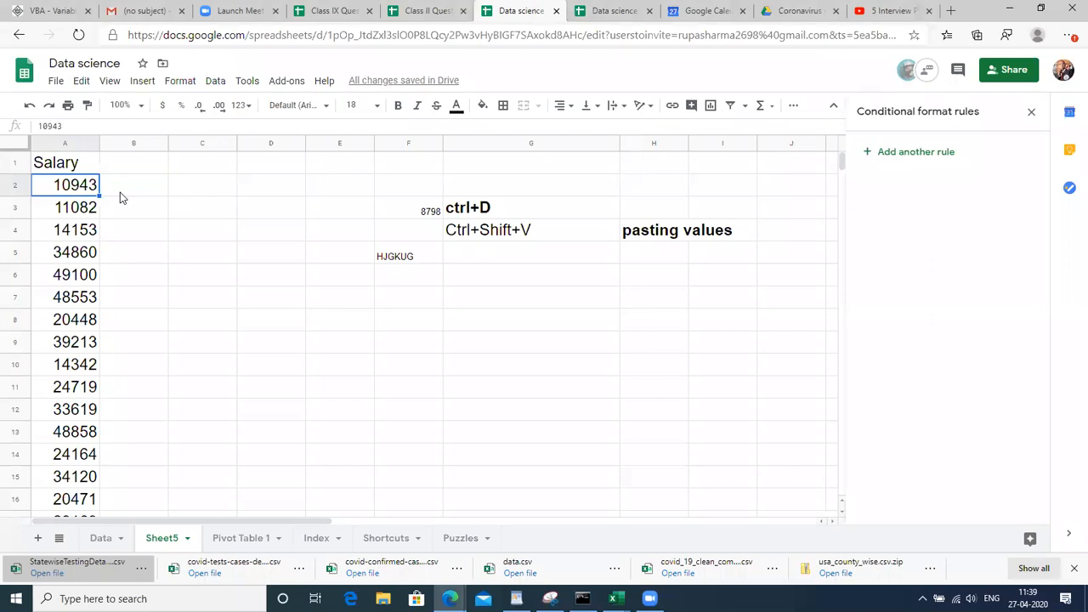
click(120, 192)
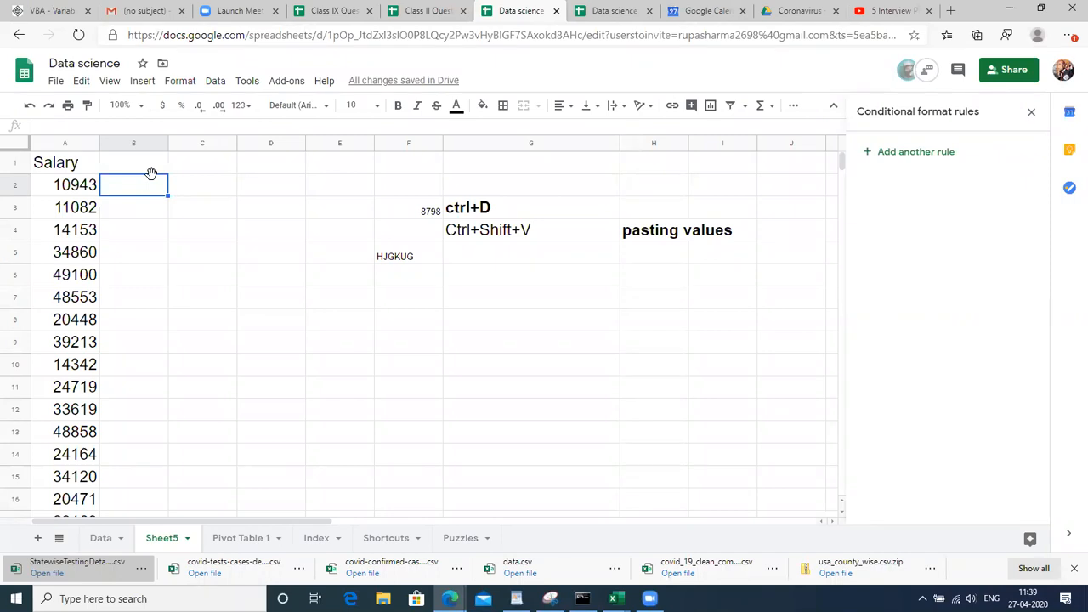
text(=)
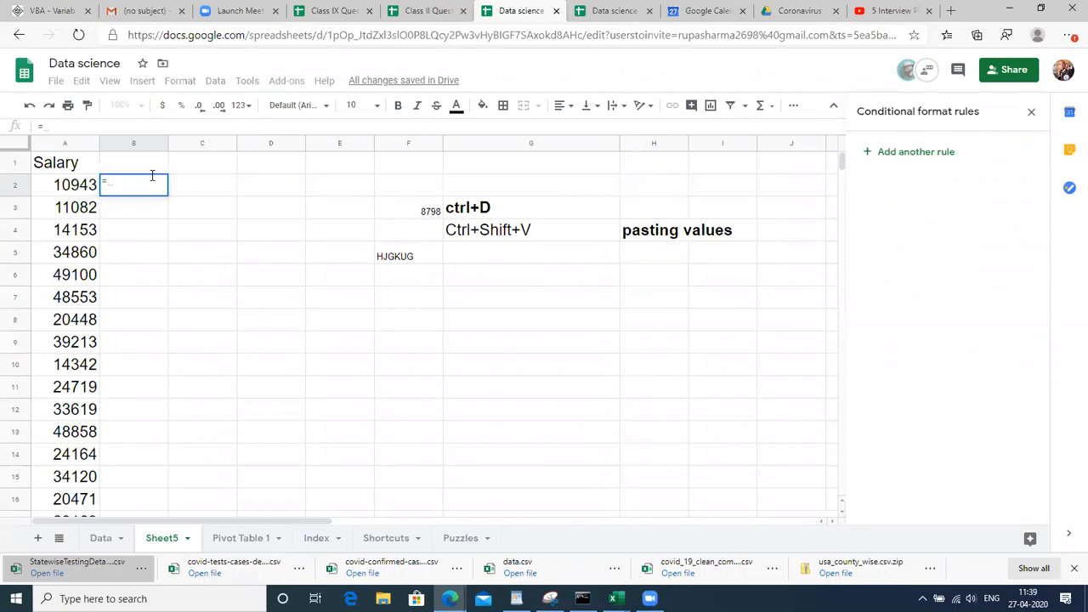
text(C)
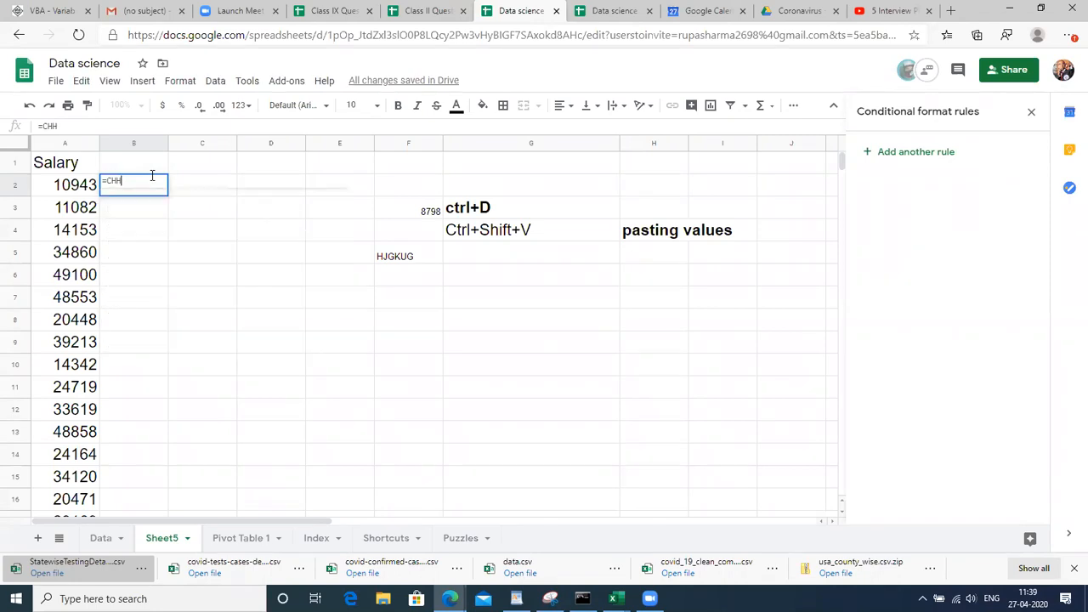
key(Escape)
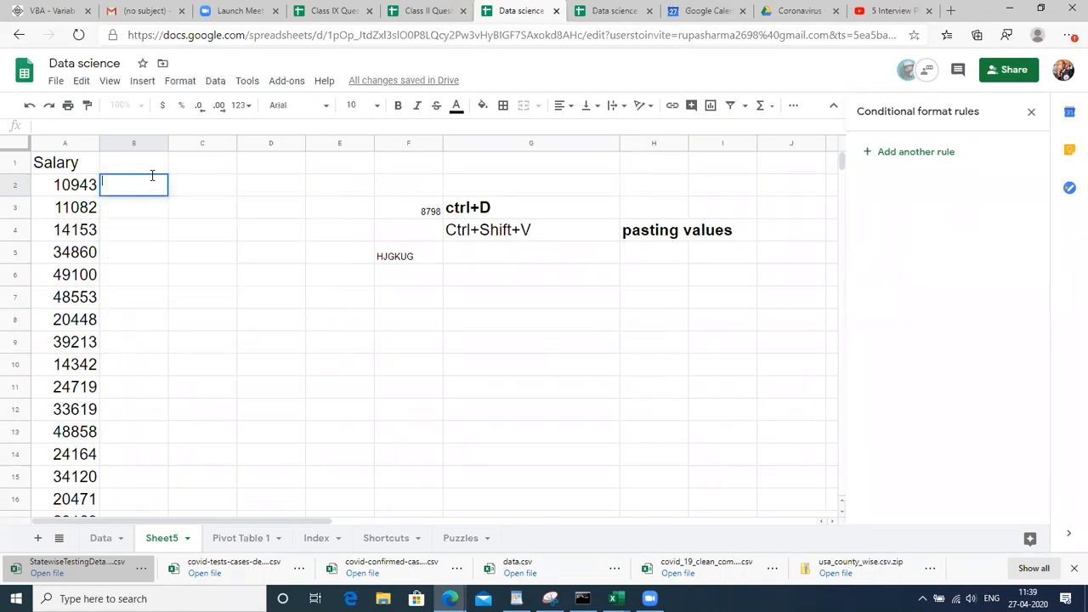
Set column B from B2 to the bottom to font size 18, then return to B2
key(ctrl+shift+Down)
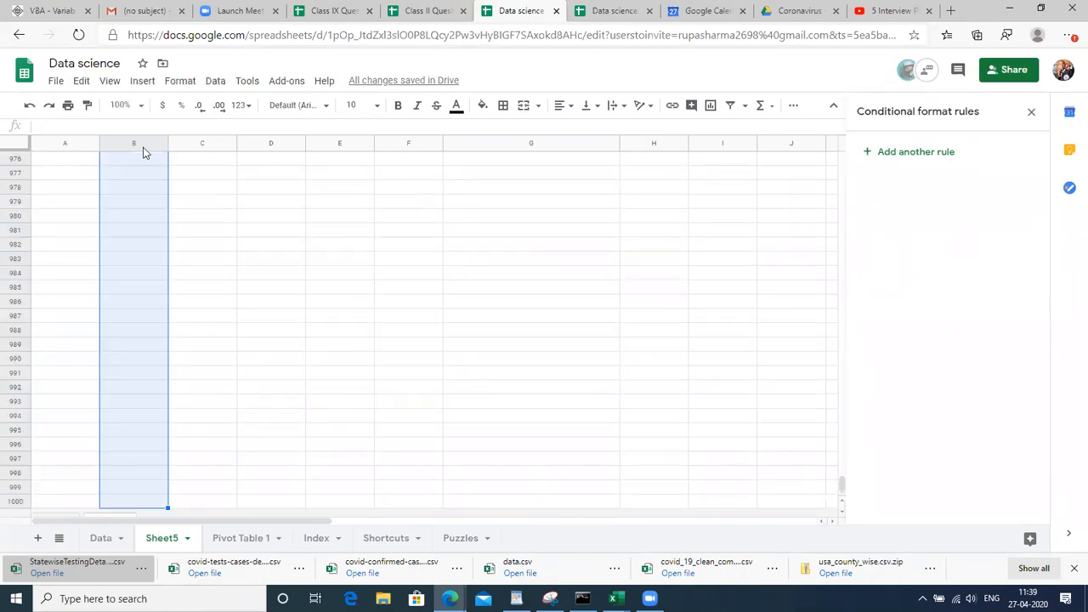
click(352, 105)
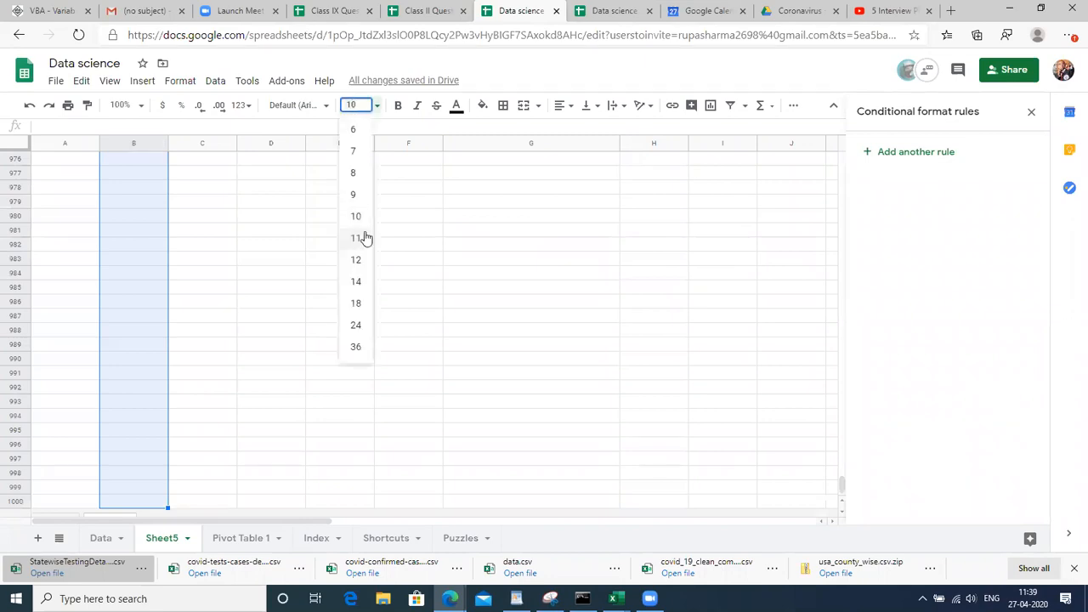
click(360, 303)
click(134, 358)
key(ctrl+Up)
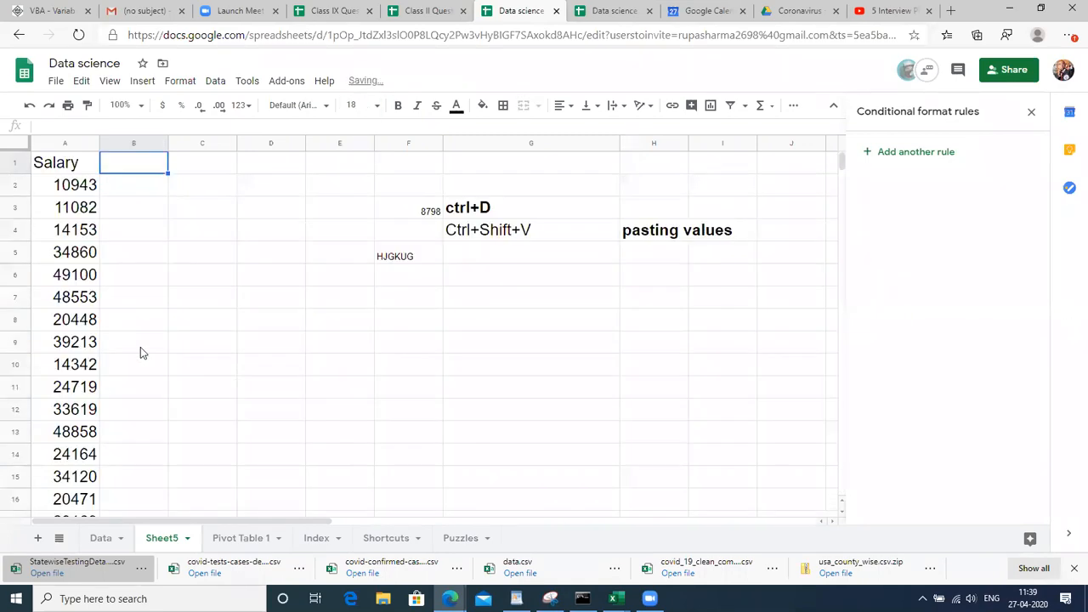
key(Down)
Enter =CHOOSE(RANDBETWEEN(1,5),"Che","Hyd","bng","mum","kochi") in B2
text(=)
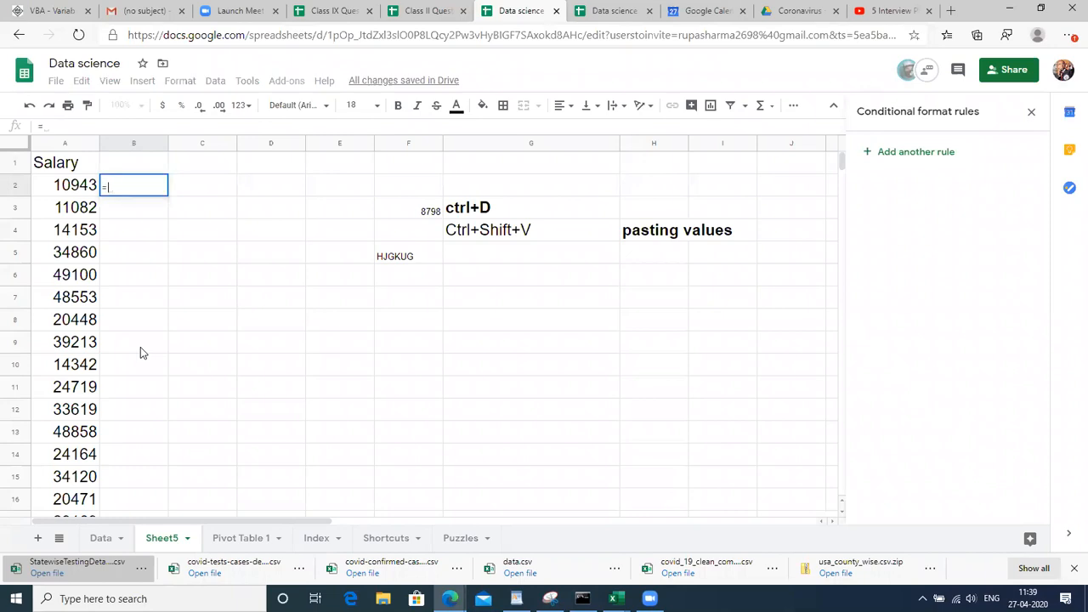
text(CHOO)
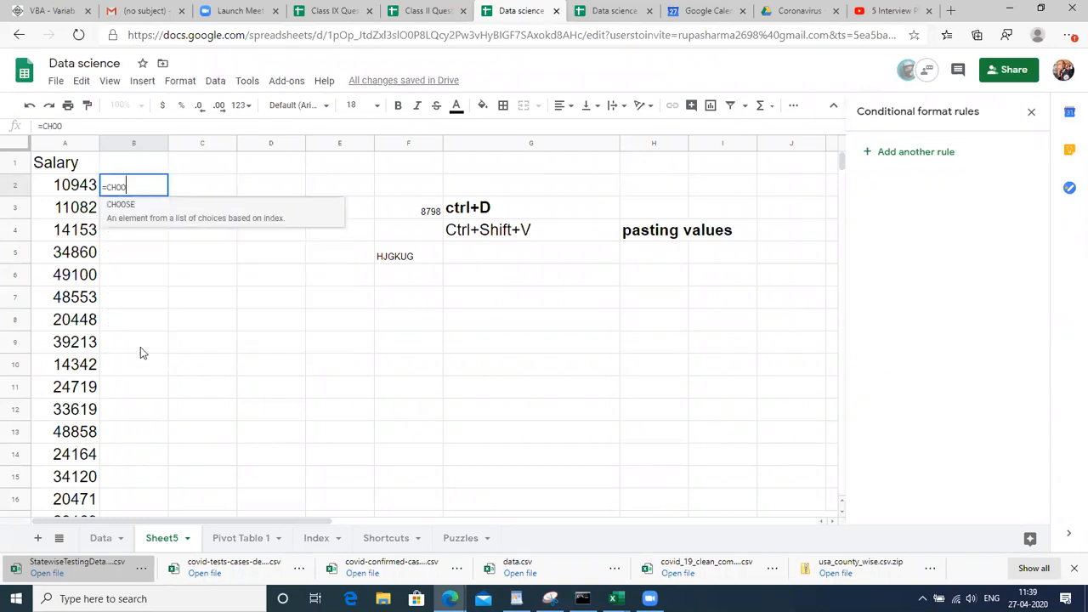
key(Tab)
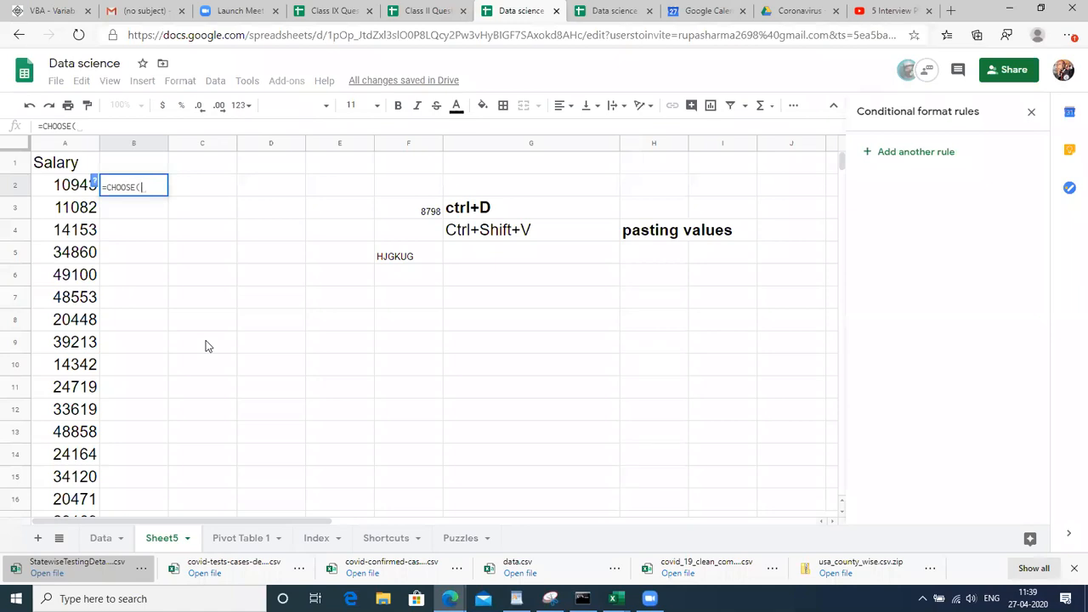
text(AND)
key(Down)
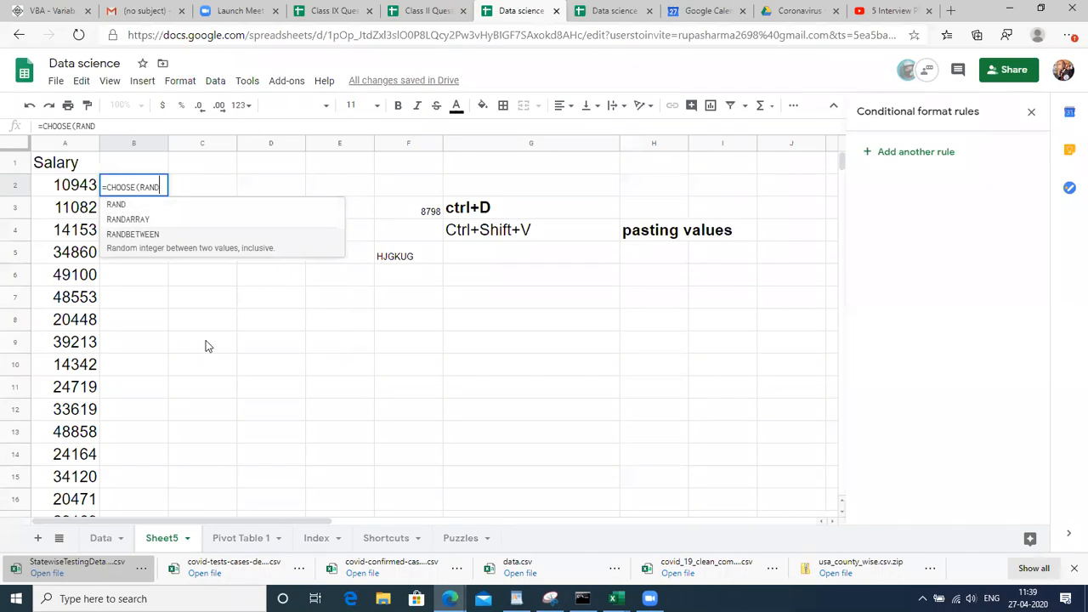
key(Tab)
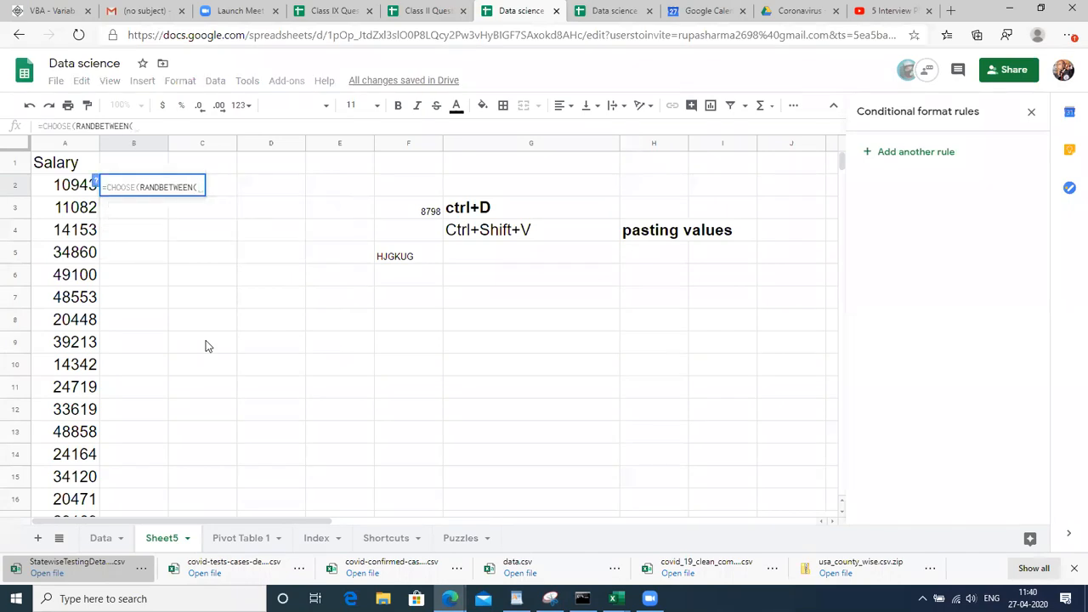
text(1,5)
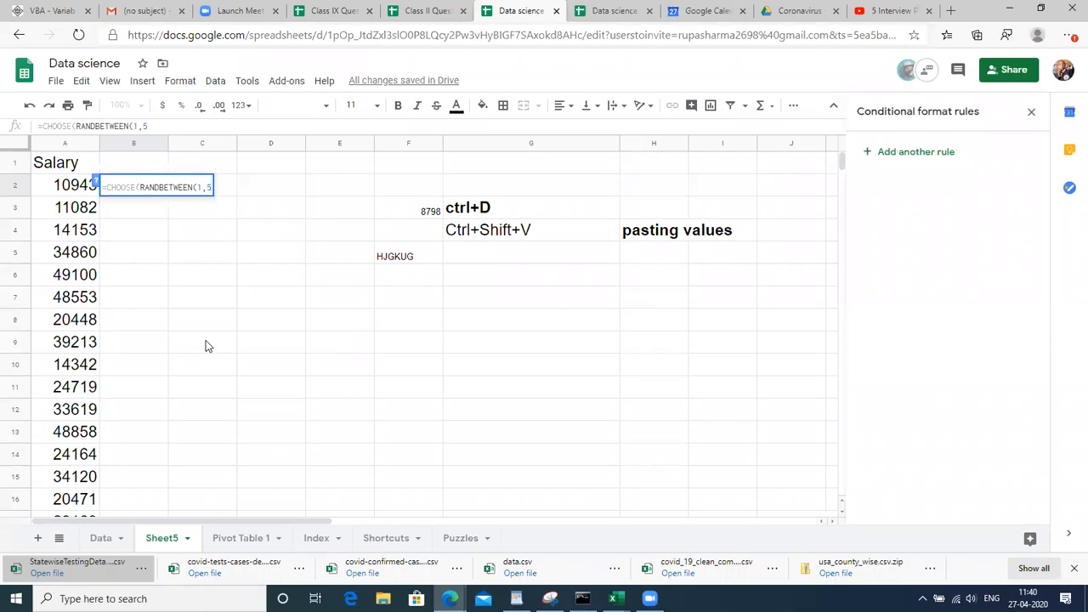
text(),)
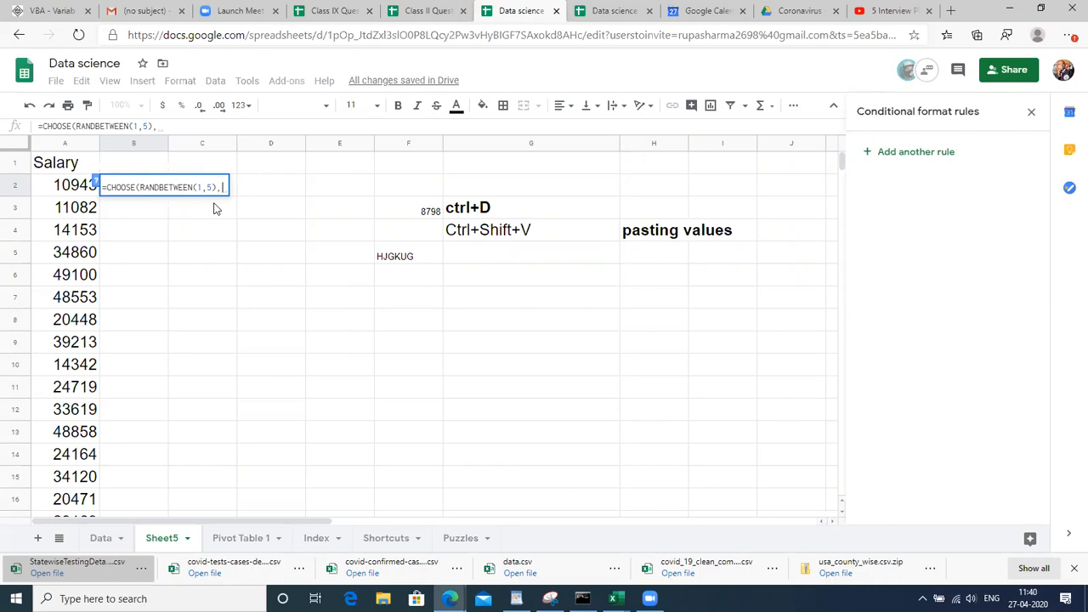
text(")
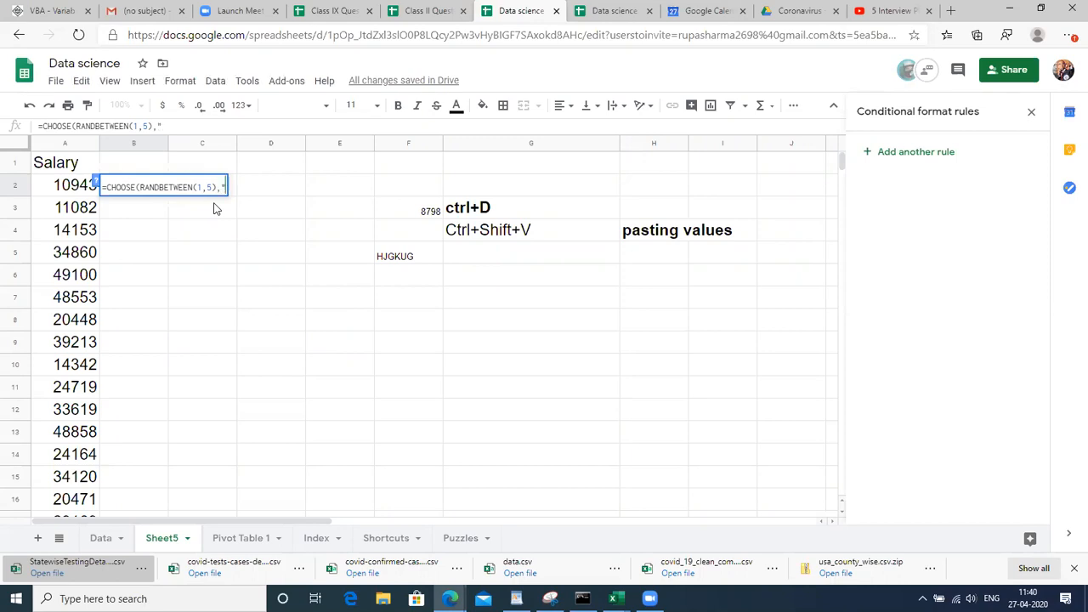
text(Che","Hyd",)
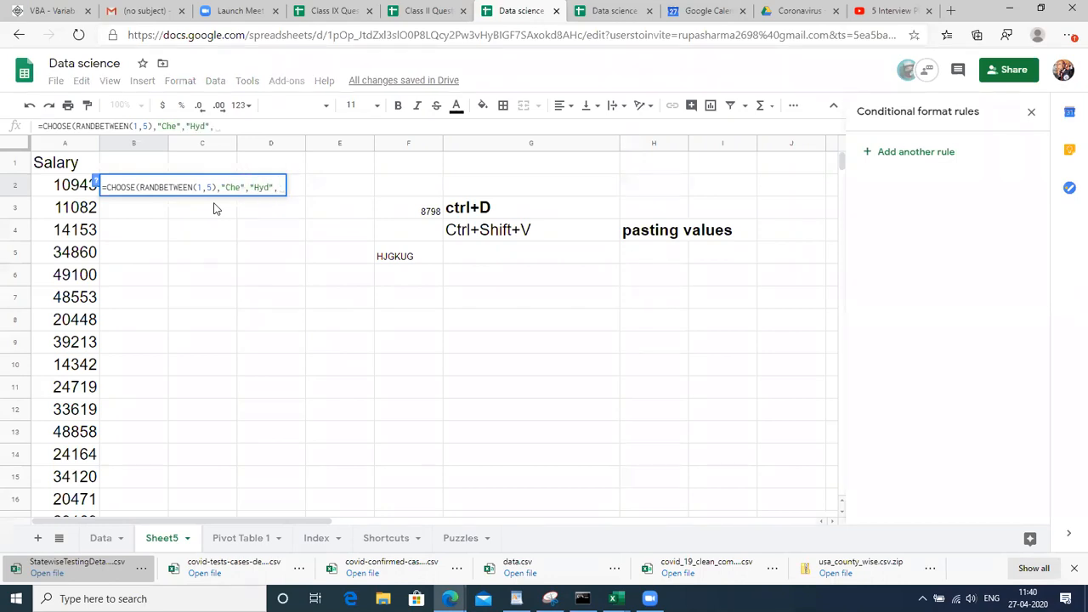
text("bng", )
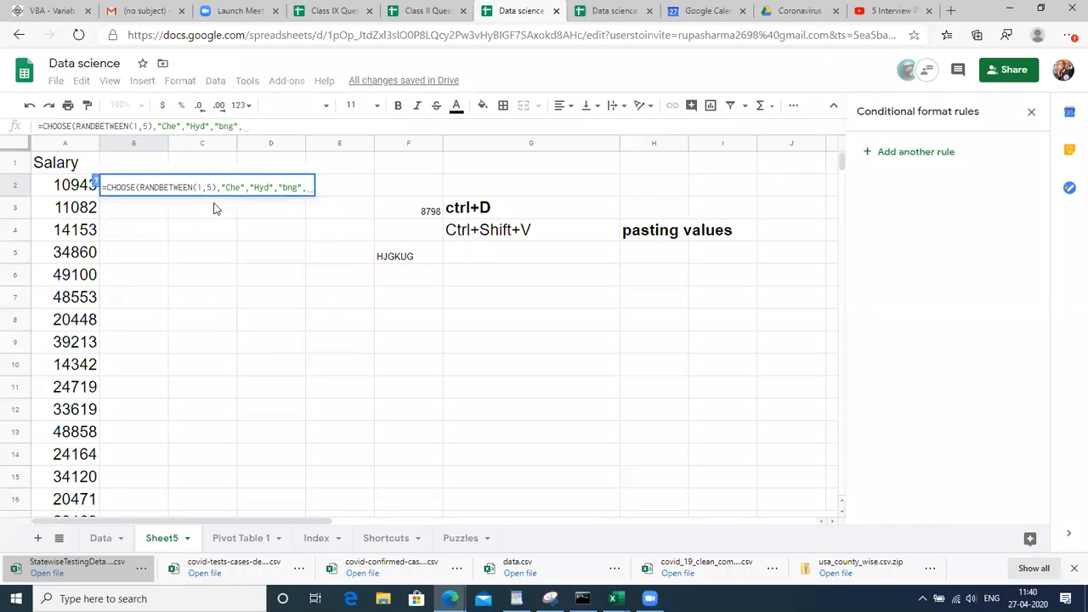
text("mum",")
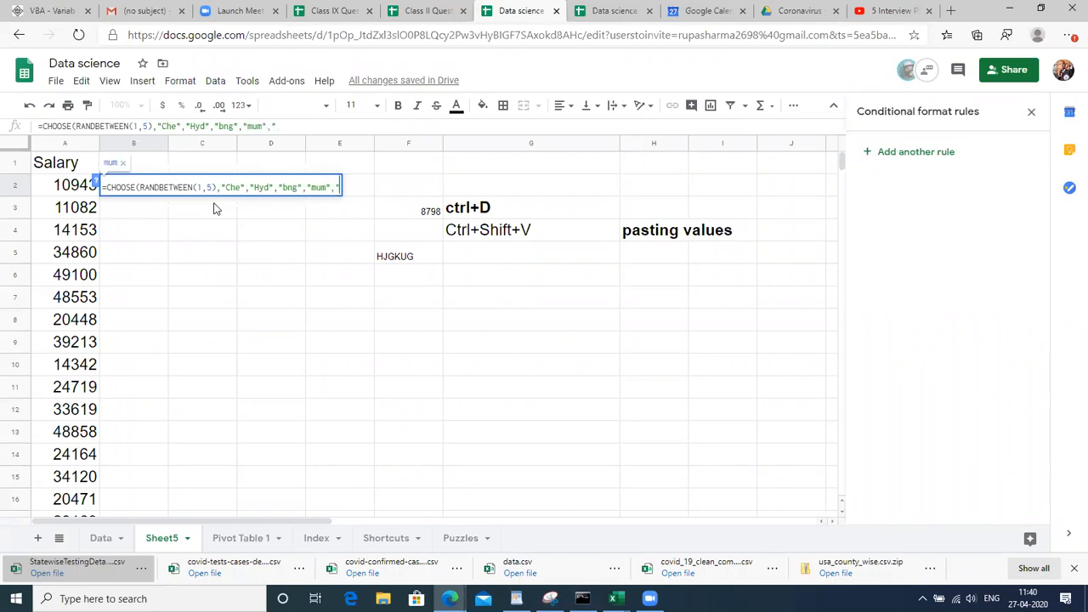
text(kochi"))
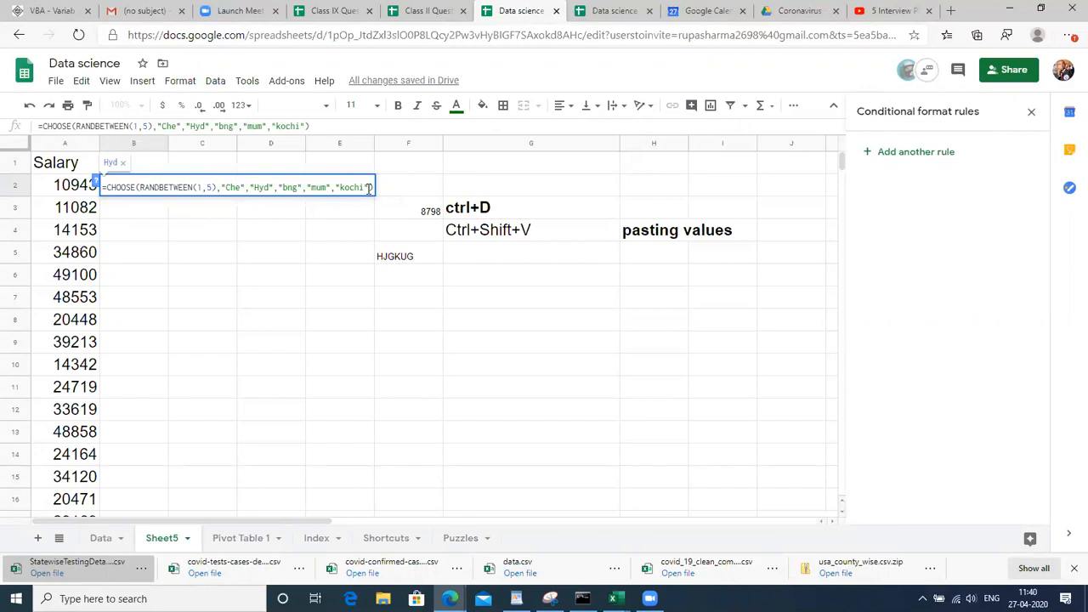
key(shift+Left)
key(shift+Left)
key(shift+Left)
key(shift+Left)
key(shift+Left)
key(shift+Left)
key(shift+Left)
key(shift+Left)
key(shift+Left)
key(shift+Left)
key(shift+Left)
key(shift+Left)
key(shift+Left)
key(shift+Left)
key(shift+Left)
key(shift+Left)
key(shift+Left)
key(shift+Left)
key(shift+Left)
key(shift+Left)
key(shift+Left)
key(shift+Left)
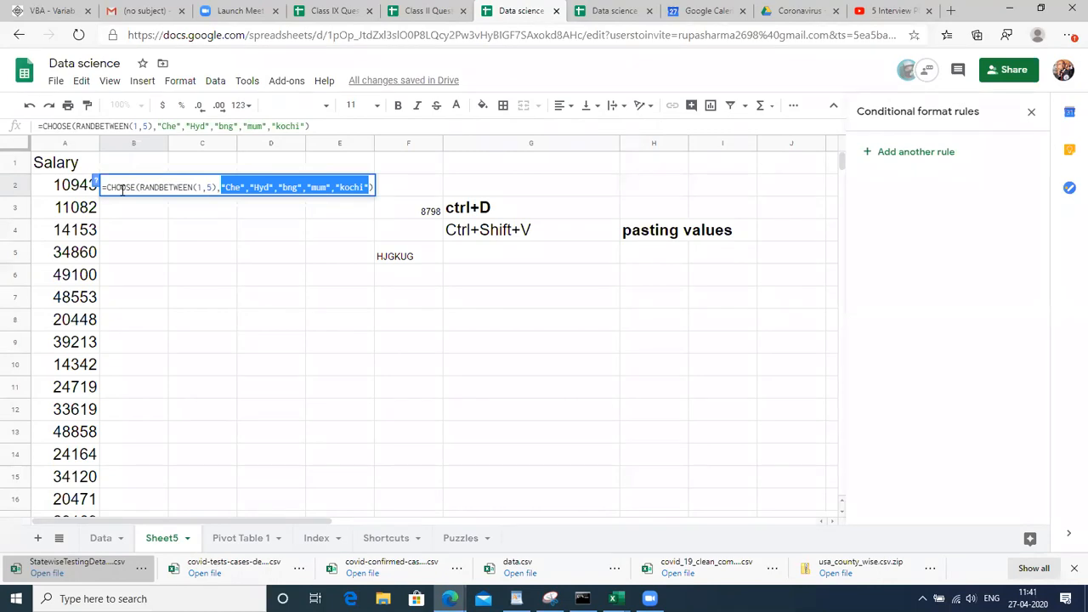
key(Return)
Fill the random-city formula down B2:B17 with Ctrl+D and check the results
click(121, 192)
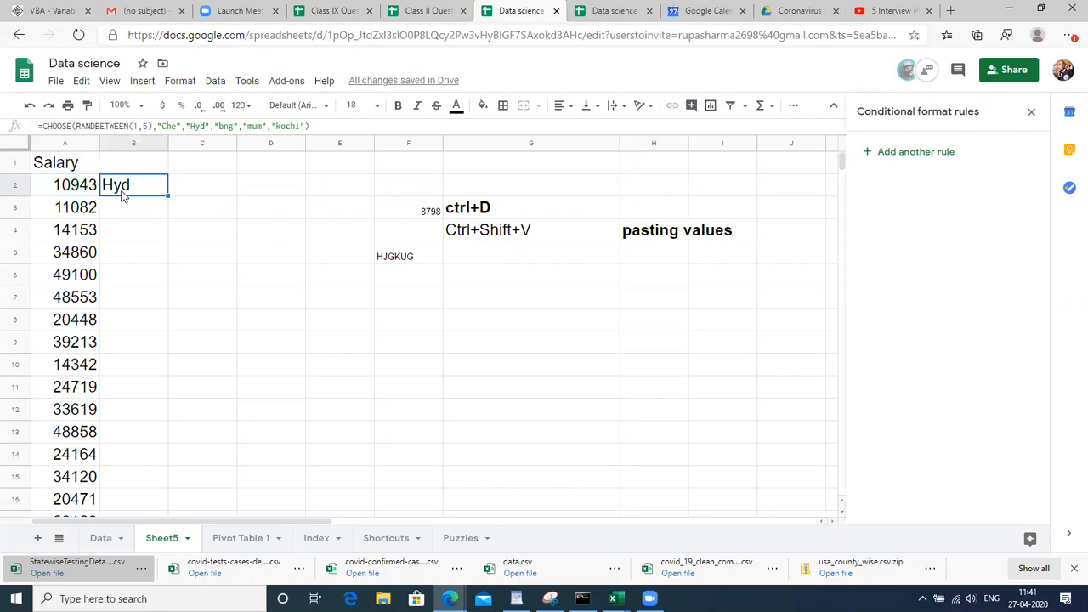
key(shift+Down)
key(shift+Down)
key(shift+Down)
key(shift+Down)
key(shift+Down)
key(shift+Down)
key(shift+Down)
key(shift+Down)
key(shift+Down)
key(shift+Down)
key(shift+Down)
key(shift+Down)
key(shift+Down)
key(shift+Down)
key(shift+Down)
key(shift+Down)
key(shift+Down)
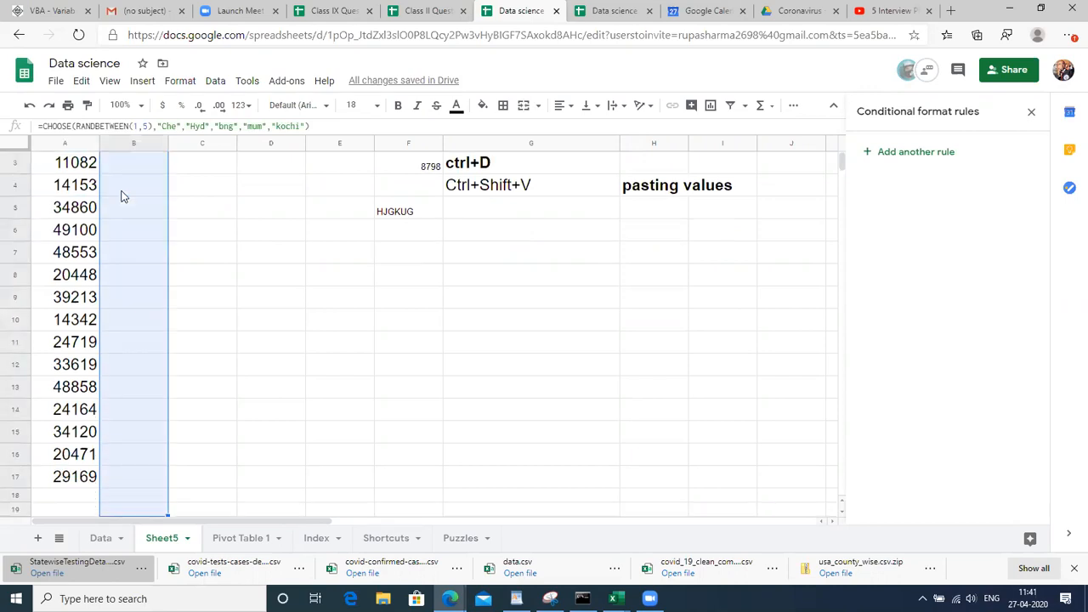
key(shift+Up)
key(shift+Up)
key(ctrl+d)
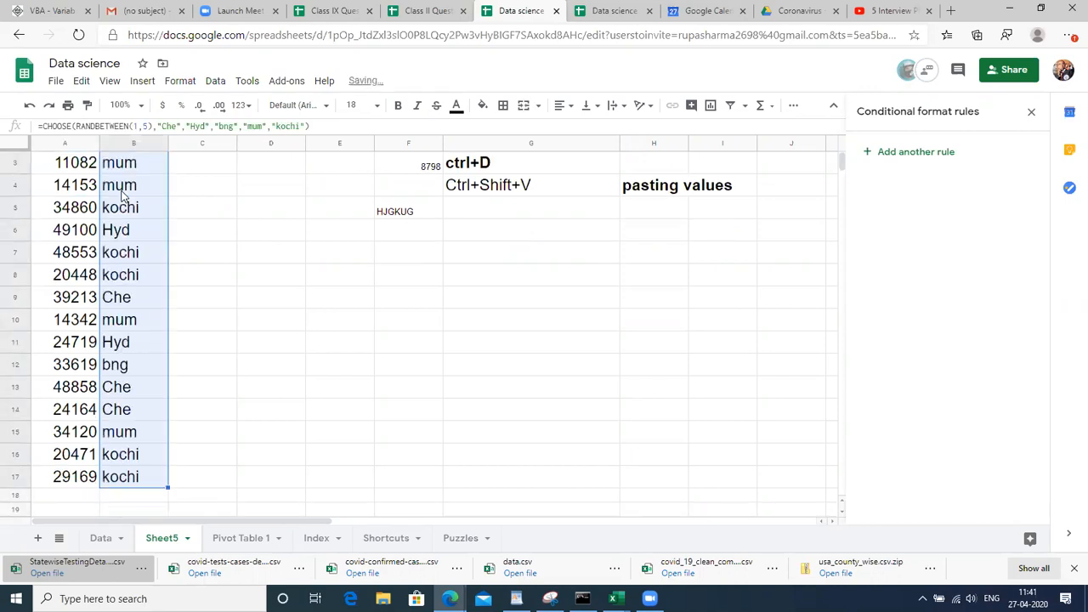
click(130, 253)
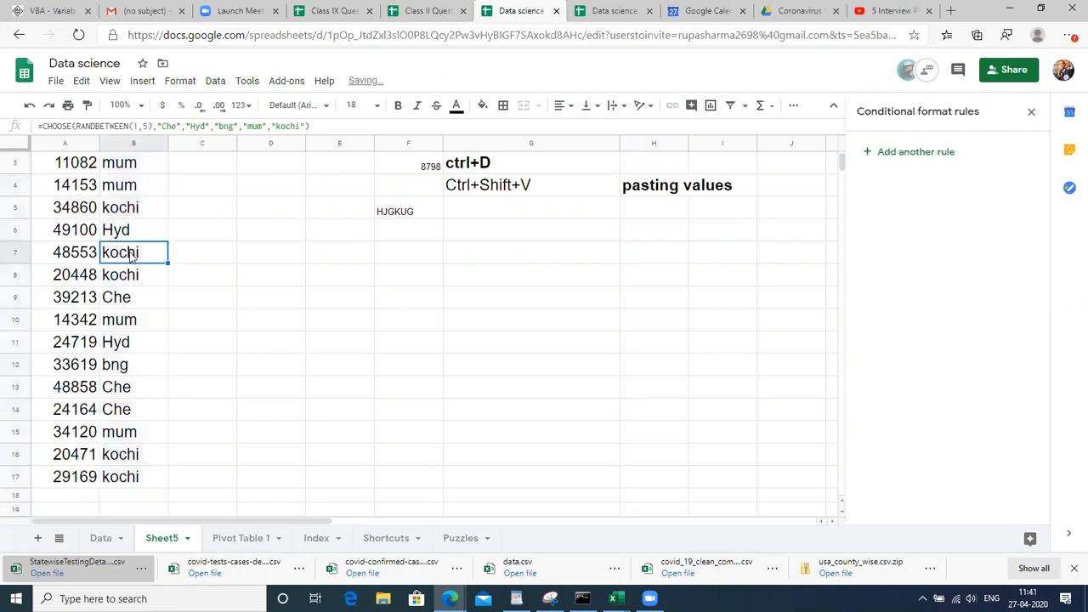
key(Up)
key(Up)
key(Up)
key(Up)
key(Up)
key(Up)
key(Down)
key(Down)
key(Down)
key(Down)
key(Down)
key(Down)
key(Down)
key(Down)
key(Down)
key(Down)
key(Down)
key(Down)
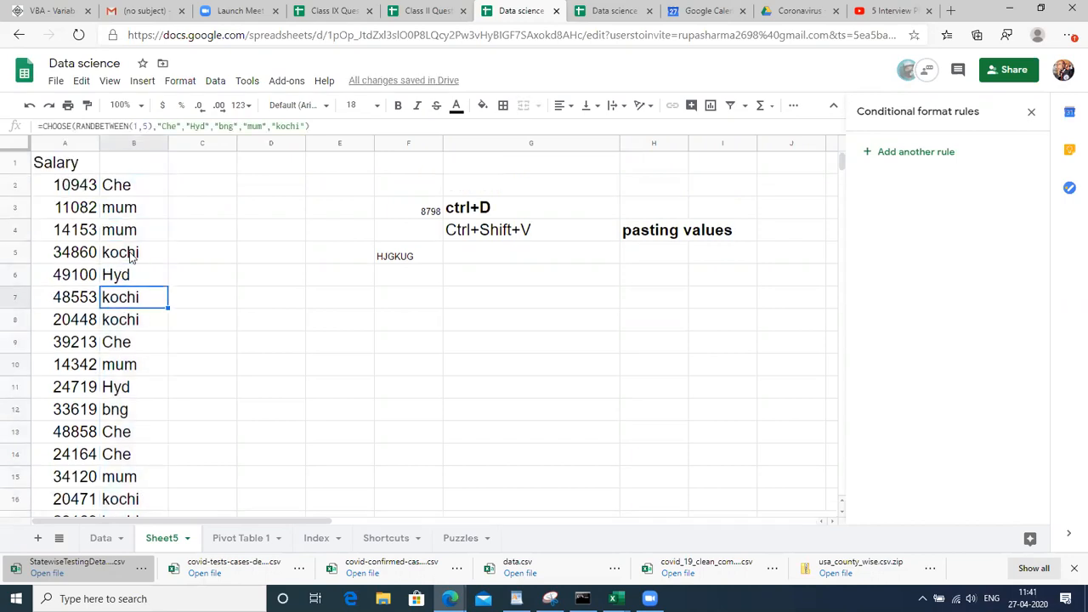
key(Down)
key(Down)
key(Down)
key(Down)
key(Down)
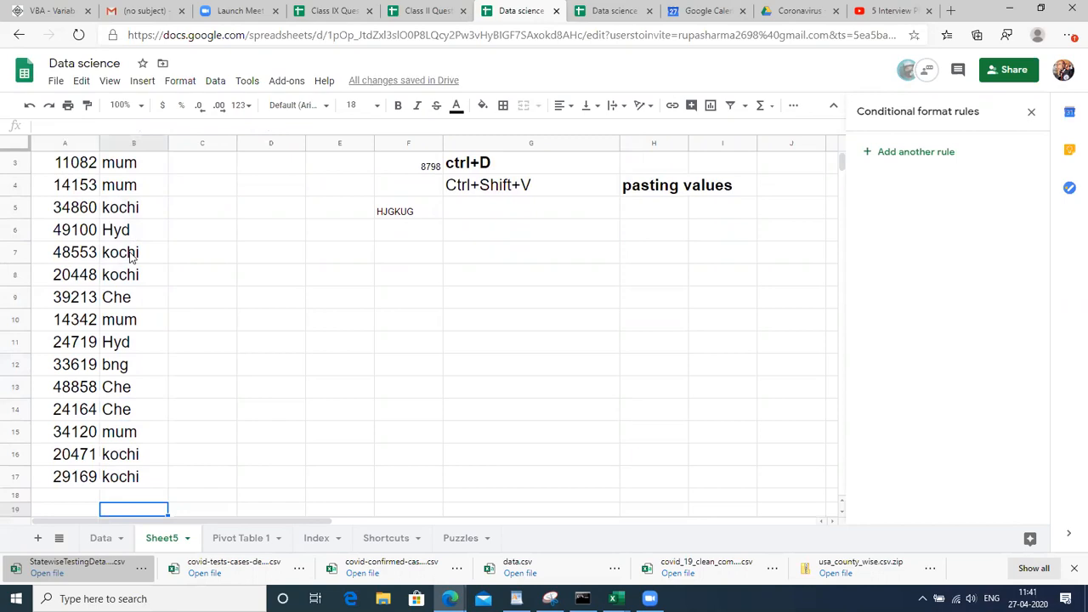
key(Up)
key(Up)
key(Up)
key(Up)
key(Up)
key(Up)
key(Up)
key(Up)
key(Up)
key(Up)
key(Up)
key(Up)
key(Up)
key(Up)
key(Up)
key(Up)
key(Up)
key(Down)
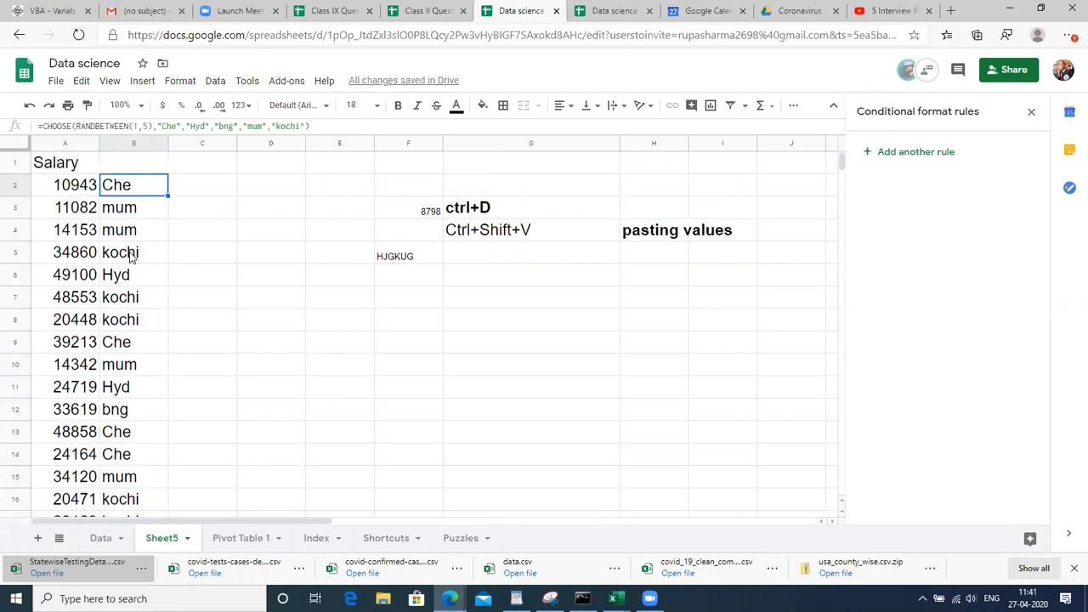
Type stray entries 'k.jbhuli' and 'muyh\' into C3 and C4, then select B2:B17
key(Down)
key(Right)
text(k.jbhuli)
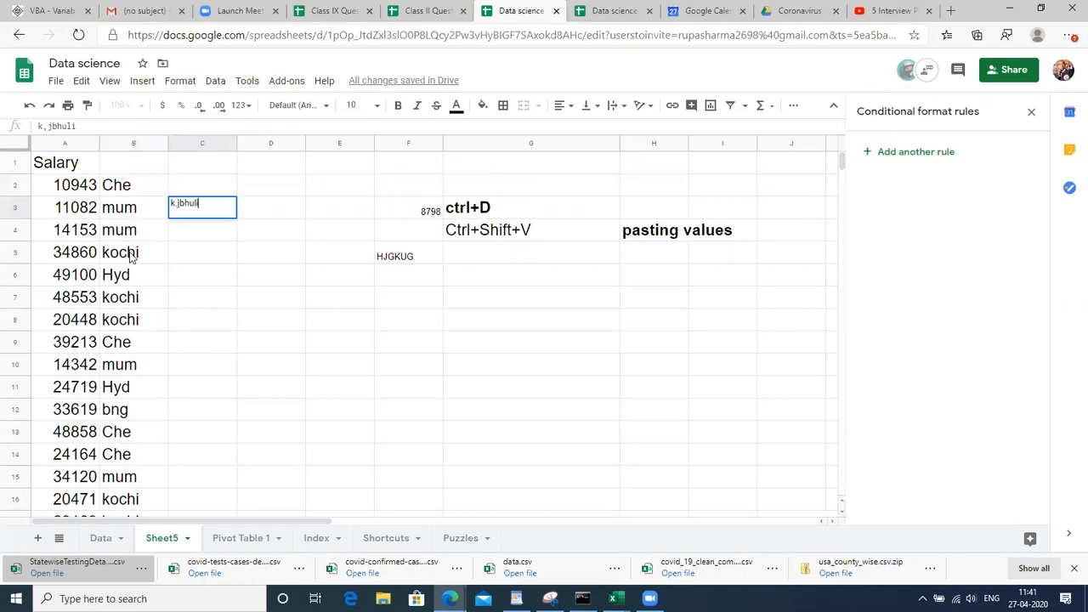
key(Return)
text(muyh\)
key(Return)
key(Up)
key(Up)
key(Left)
key(Up)
key(Down)
key(Up)
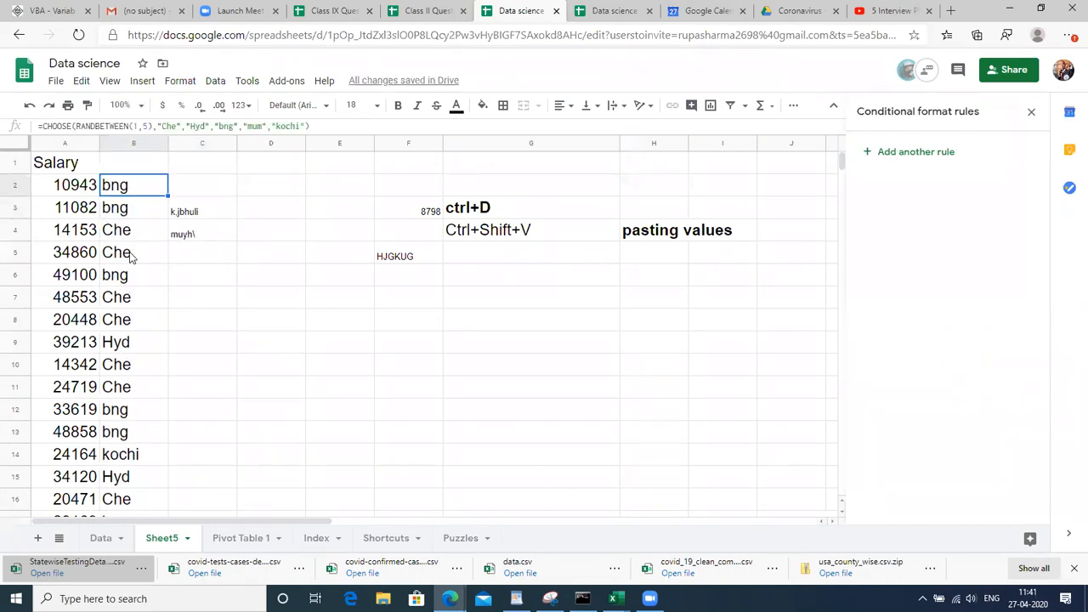
key(ctrl+shift+Down)
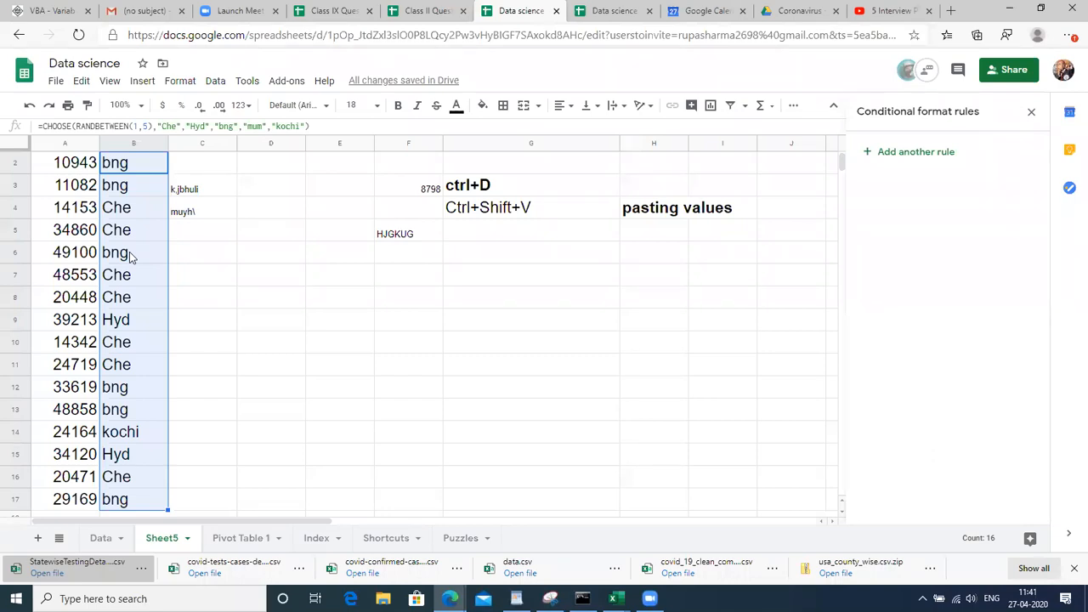
Type the note 'hg hj' into D2
key(ctrl+shift+Up)
key(Right)
key(Right)
text(hg hj)
key(Return)
key(Up)
key(Up)
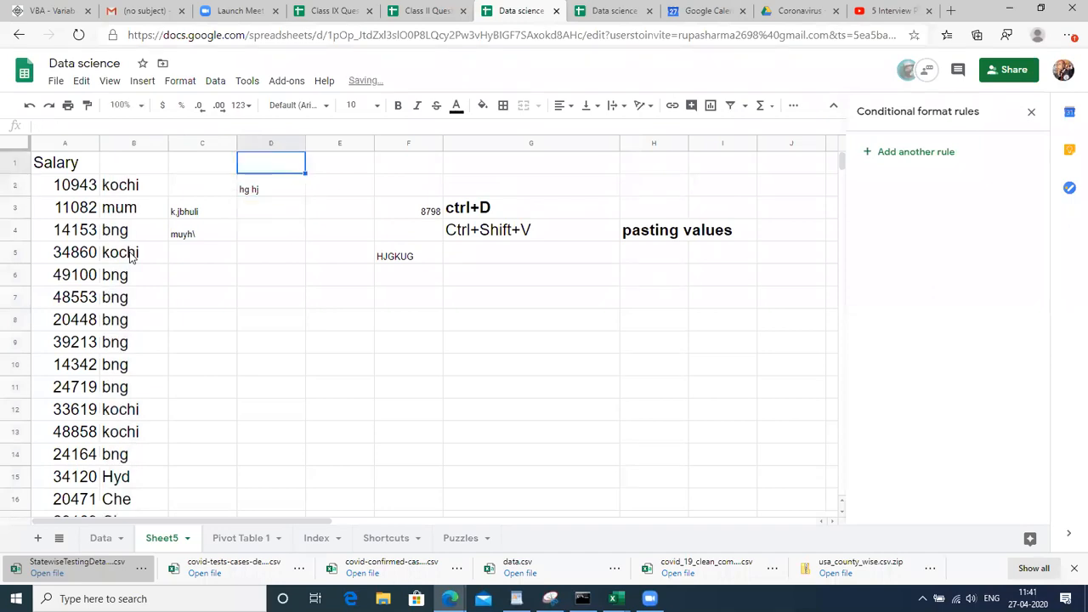
key(Left)
key(Left)
key(Down)
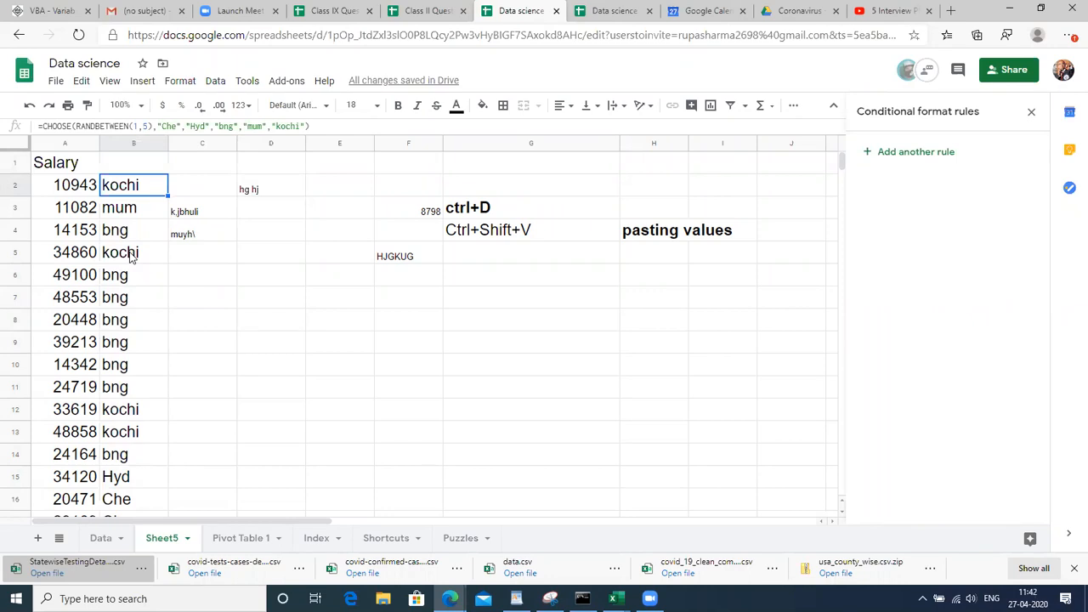
Copy the cities in B2:B17 and paste them back as values only
key(ctrl+shift+Down)
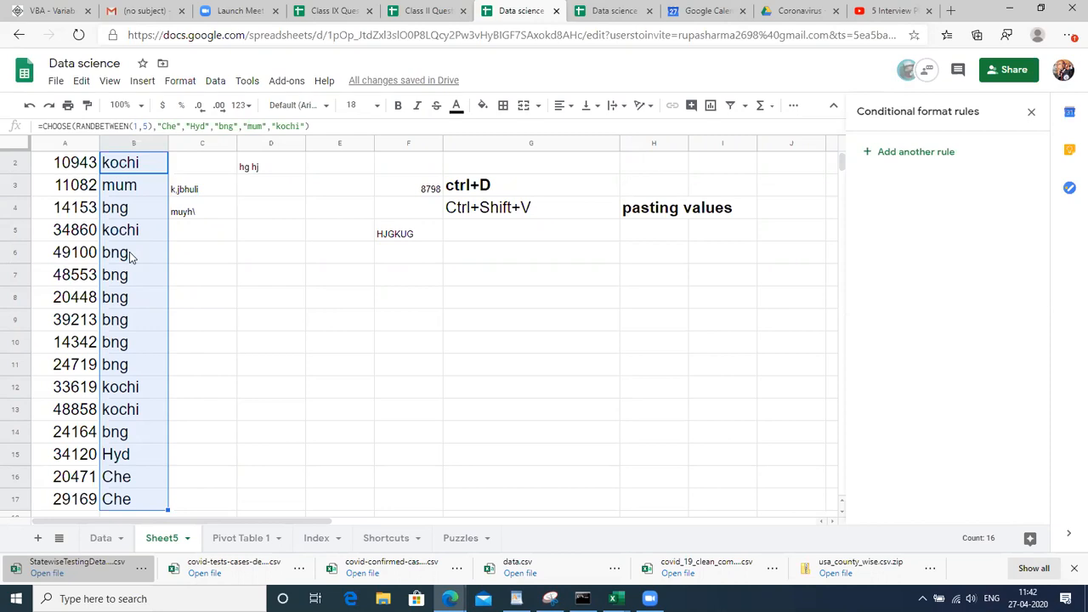
key(ctrl+c)
key(ctrl+shift+v)
click(130, 257)
key(Up)
key(Up)
key(Up)
key(Up)
key(Up)
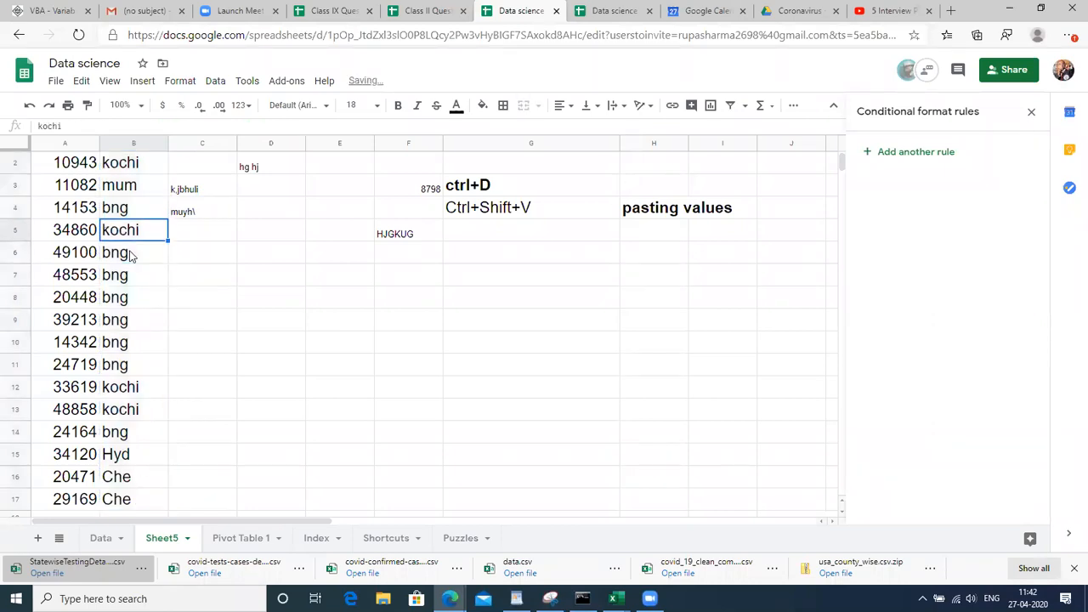
key(Down)
key(Down)
key(Down)
key(Up)
key(Up)
key(Up)
key(Down)
Clear the stray notes in C2:D4
key(Down)
key(Down)
key(Up)
key(Up)
key(Up)
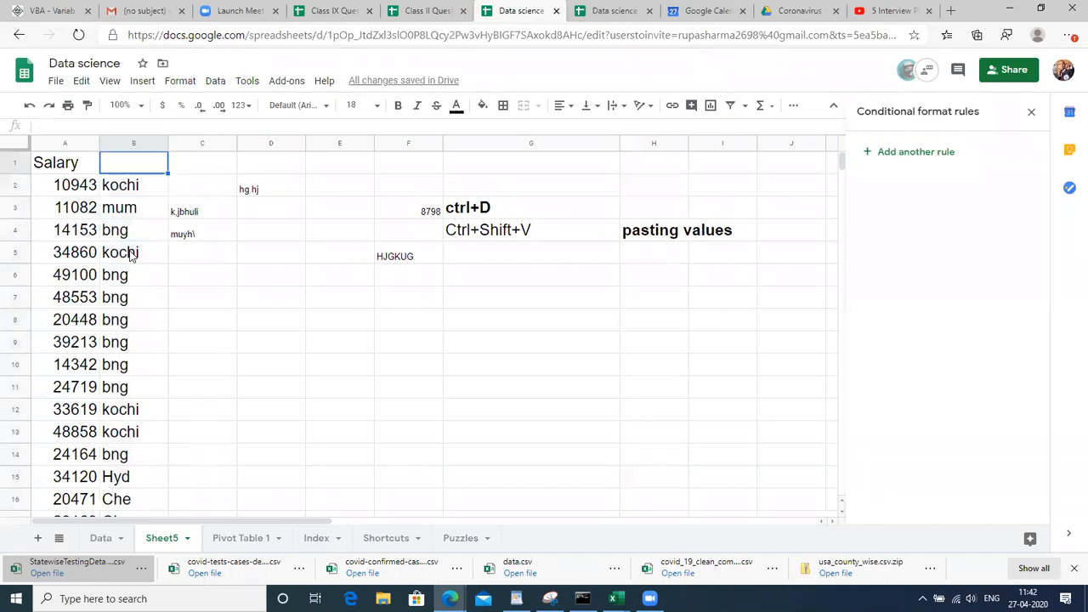
key(Right)
key(Down)
key(Down)
key(Up)
key(shift+Down)
key(shift+Down)
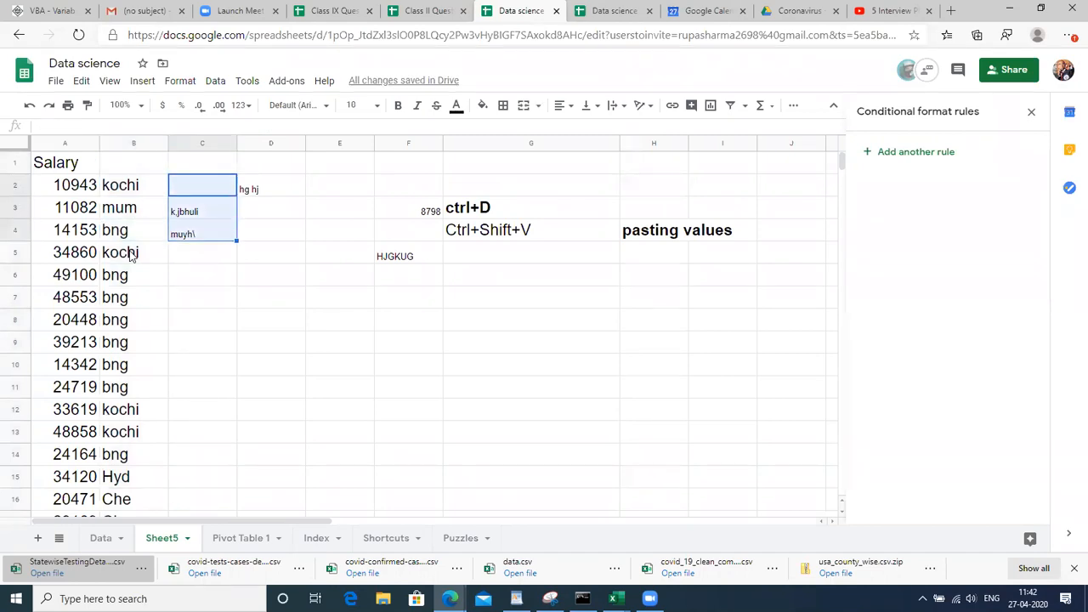
key(shift+Right)
key(Delete)
Add the header 'City' in B1
key(Left)
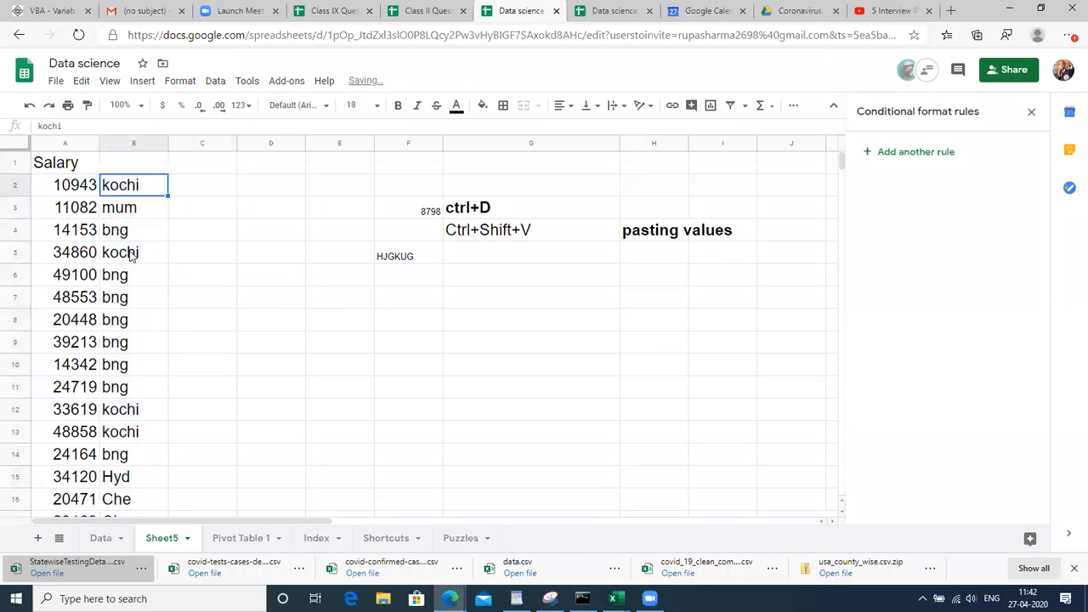
key(Up)
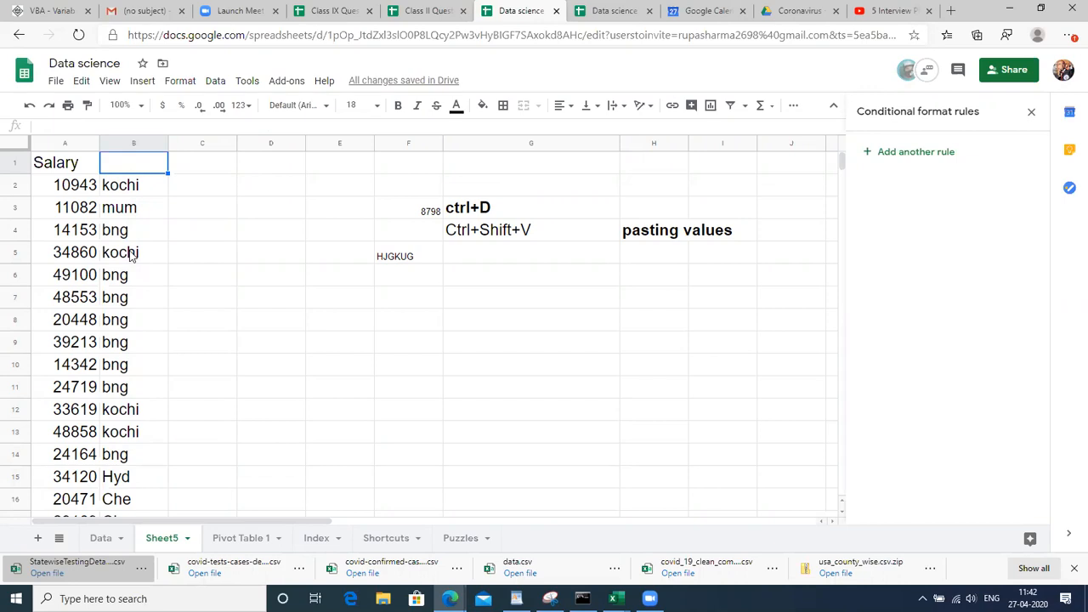
text(City)
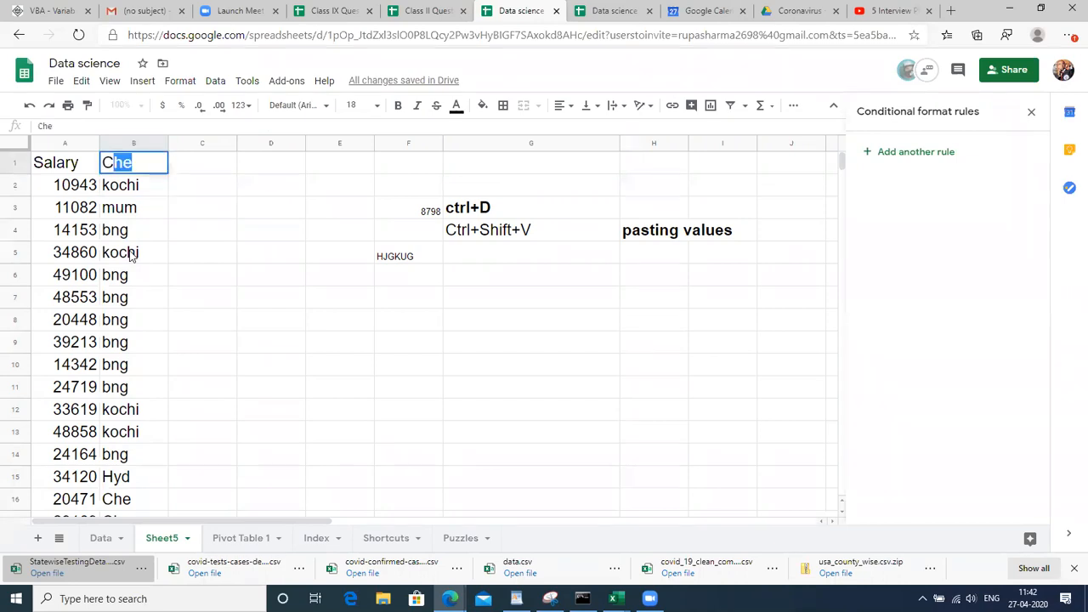
key(Return)
key(Up)
key(Right)
key(Down)
key(Left)
key(Left)
key(Up)
key(Down)
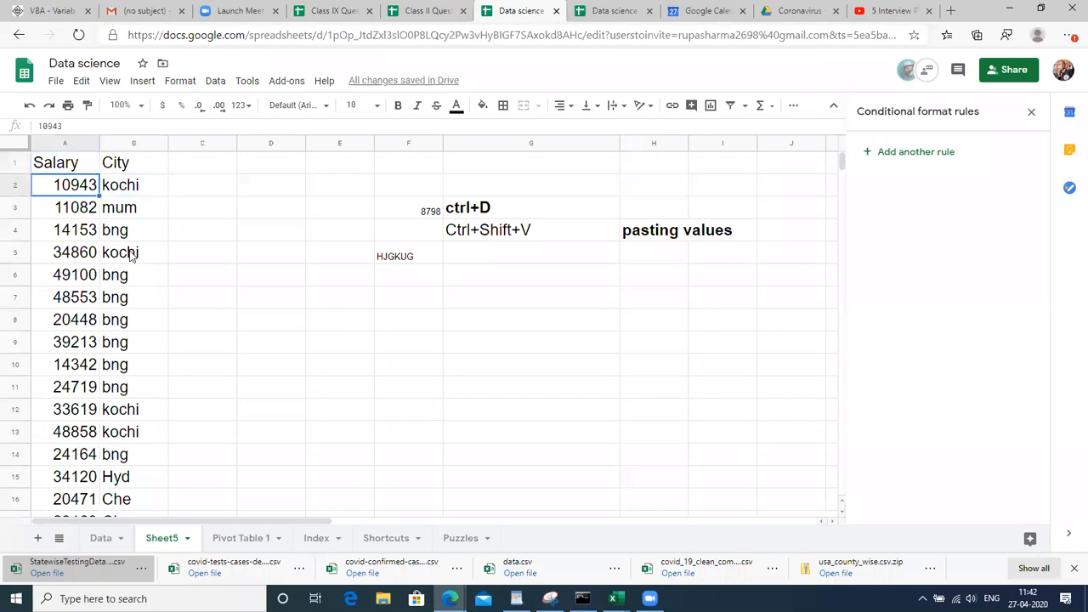
Switch to the Class IX Questons spreadsheet
key(Right)
key(Right)
key(Up)
key(Down)
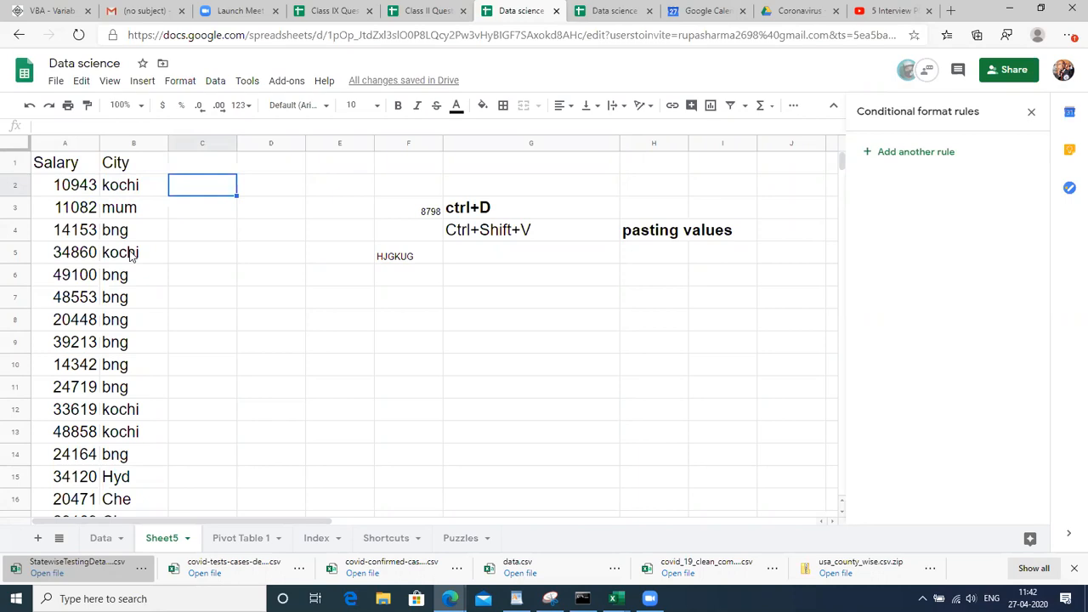
key(Left)
key(Left)
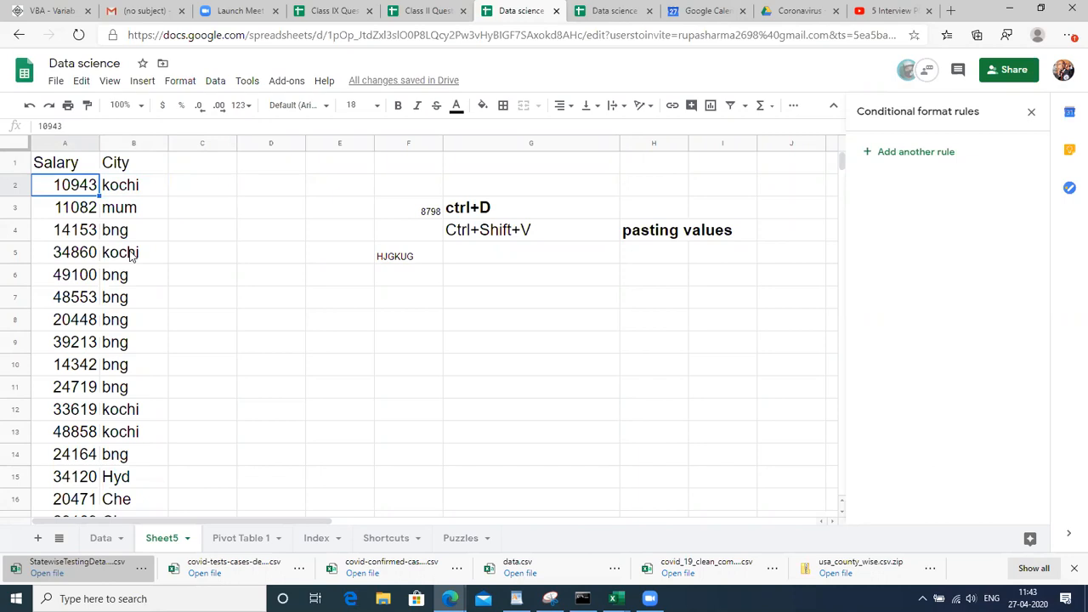
click(213, 281)
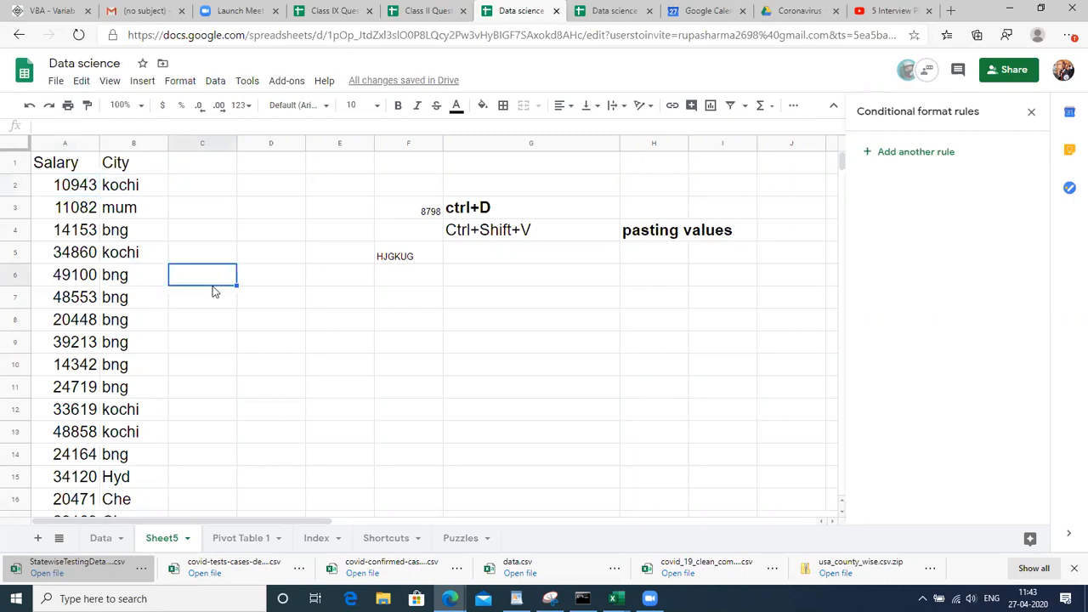
click(336, 10)
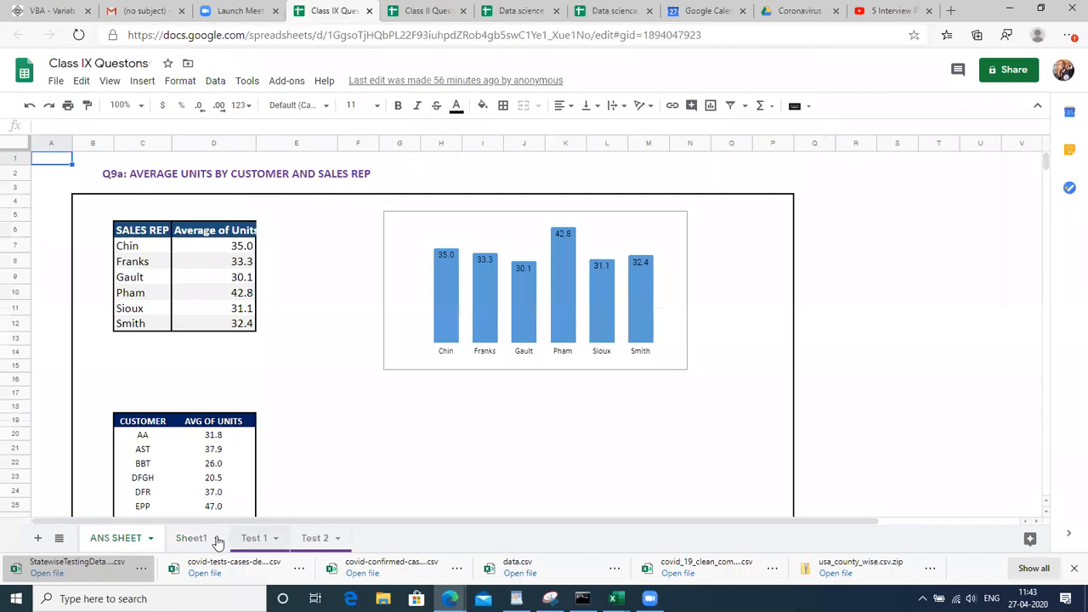
Open the Test 1 sheet and look over its header row
click(246, 540)
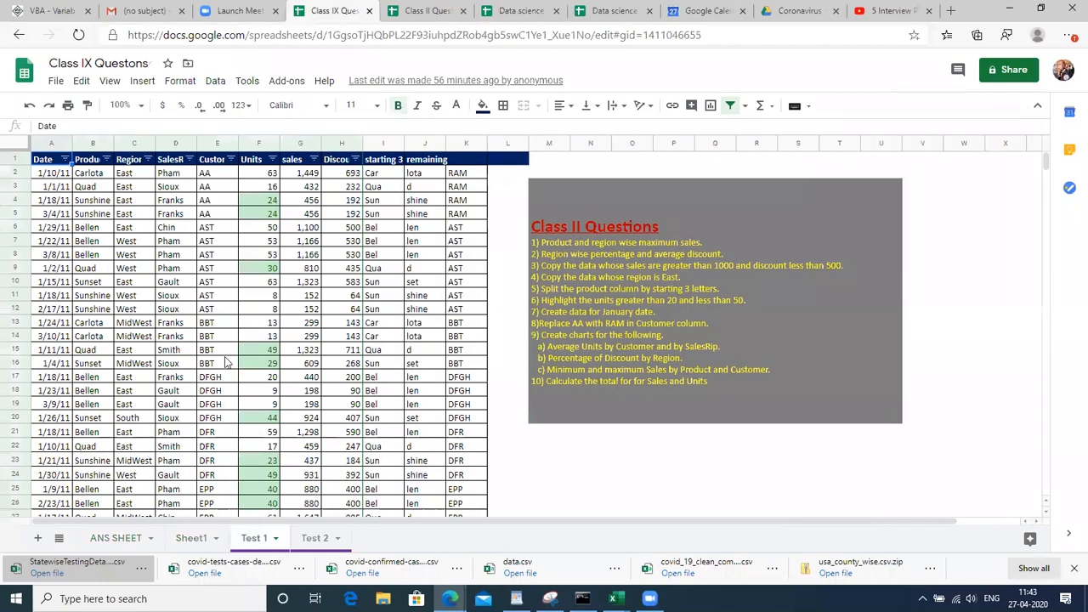
click(275, 338)
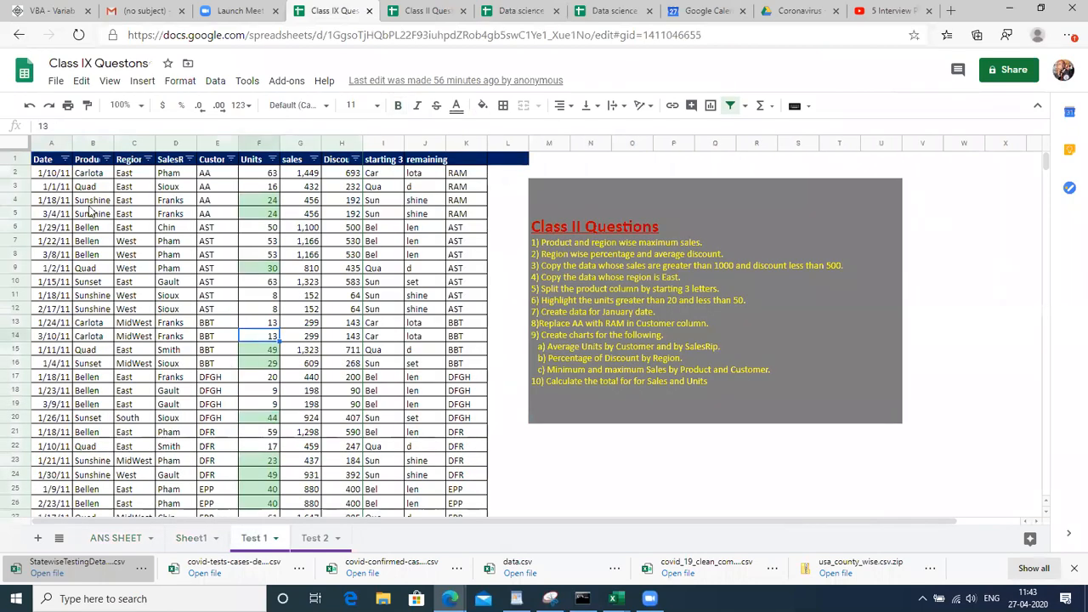
click(35, 161)
key(Right)
key(Right)
key(Right)
key(Right)
key(Right)
key(Right)
key(Right)
key(Right)
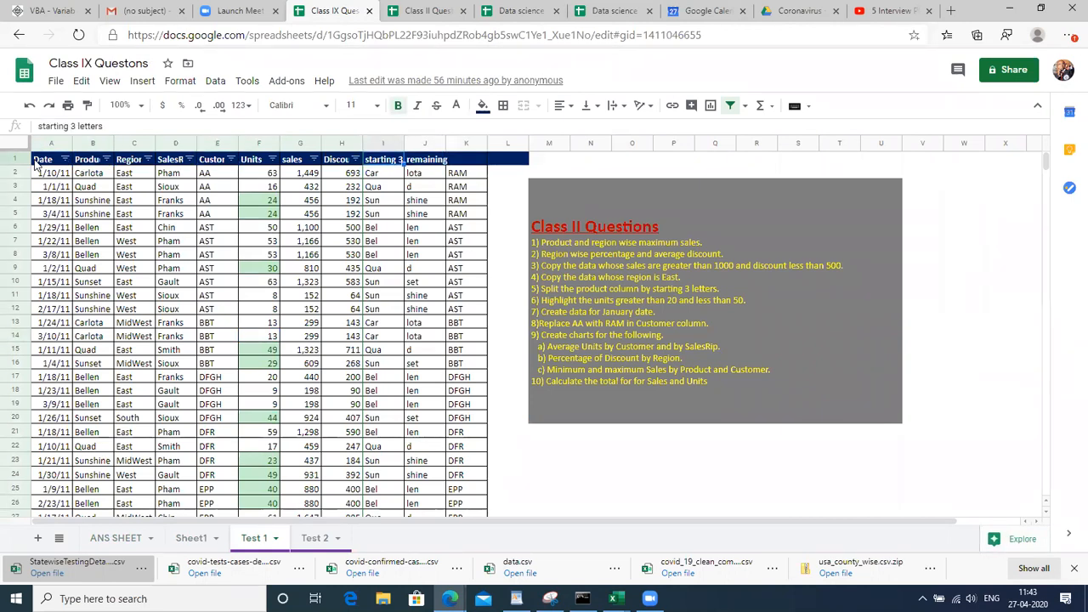
Switch to the Class II Questions spreadsheet and browse the Data header row
click(425, 10)
click(294, 214)
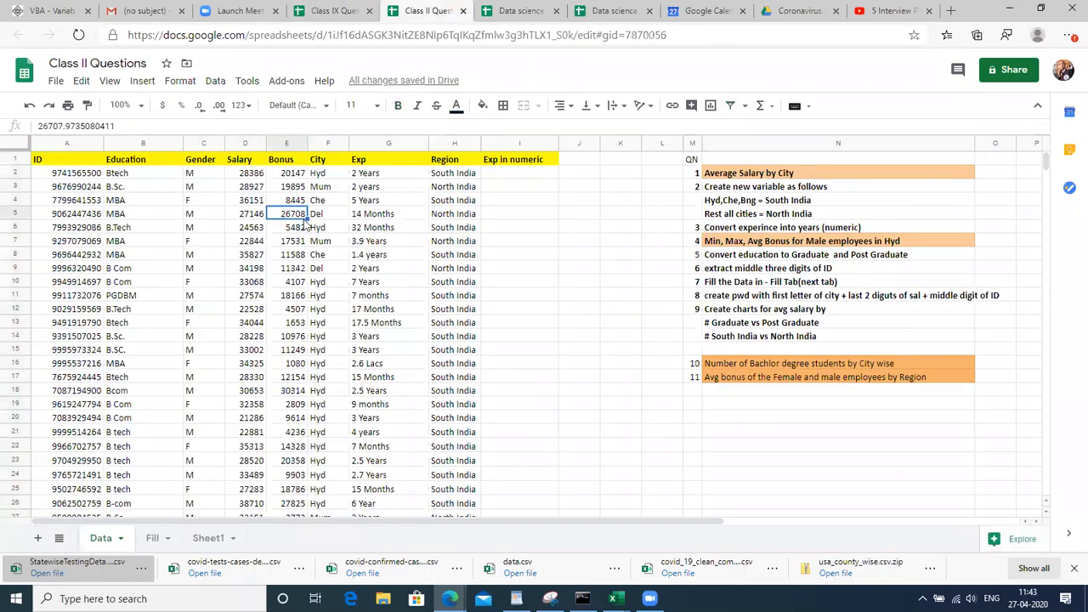
click(143, 165)
key(Right)
key(Right)
key(Right)
key(Right)
key(Right)
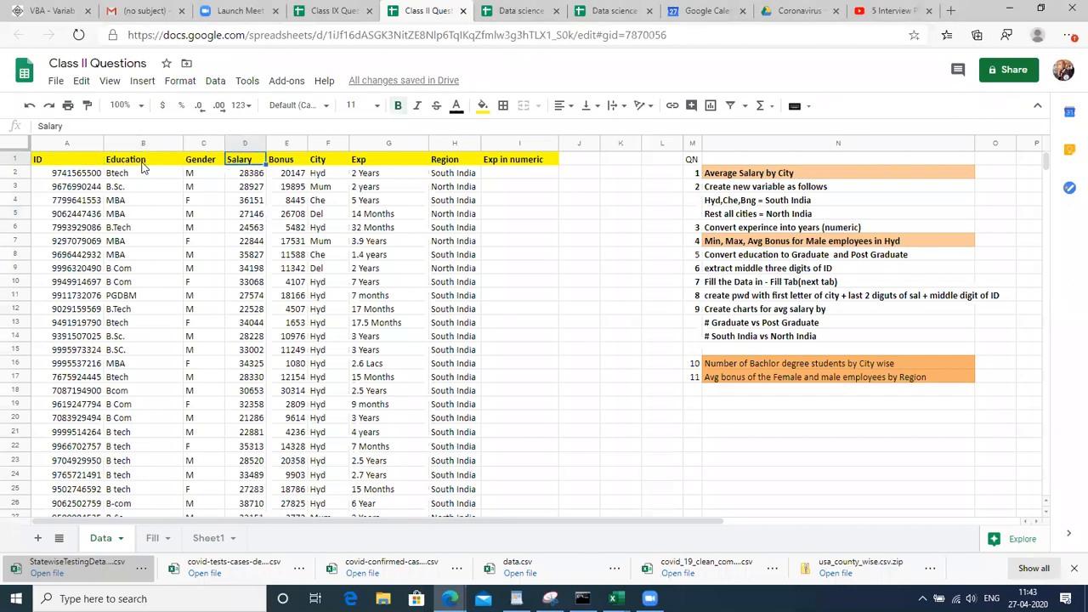
key(Right)
key(Right)
key(Right)
key(Left)
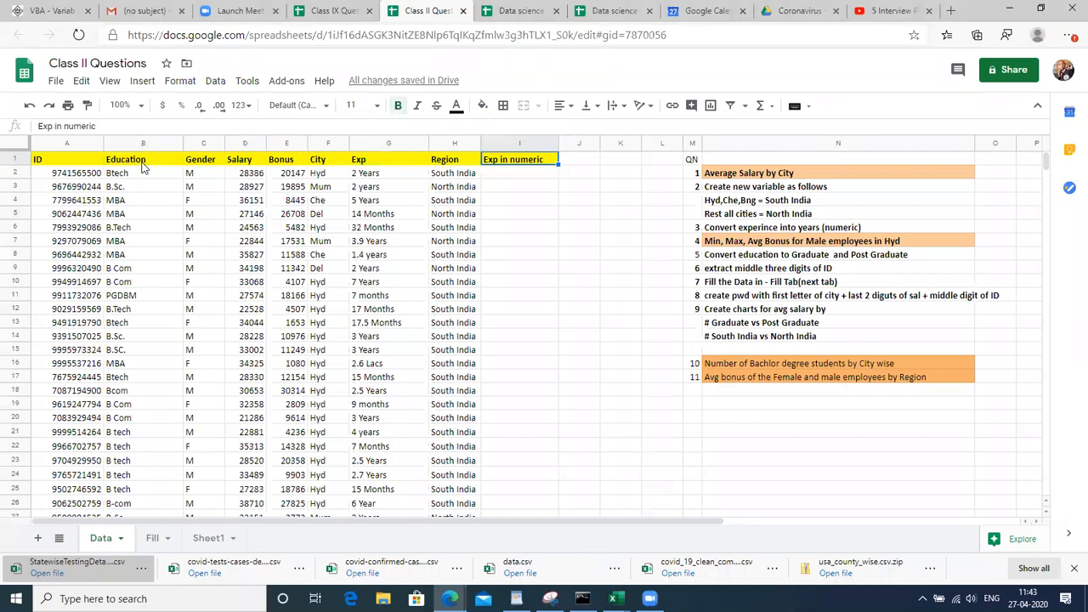
key(Left)
key(Left)
key(Left)
key(Left)
key(Left)
key(Left)
key(Left)
key(Left)
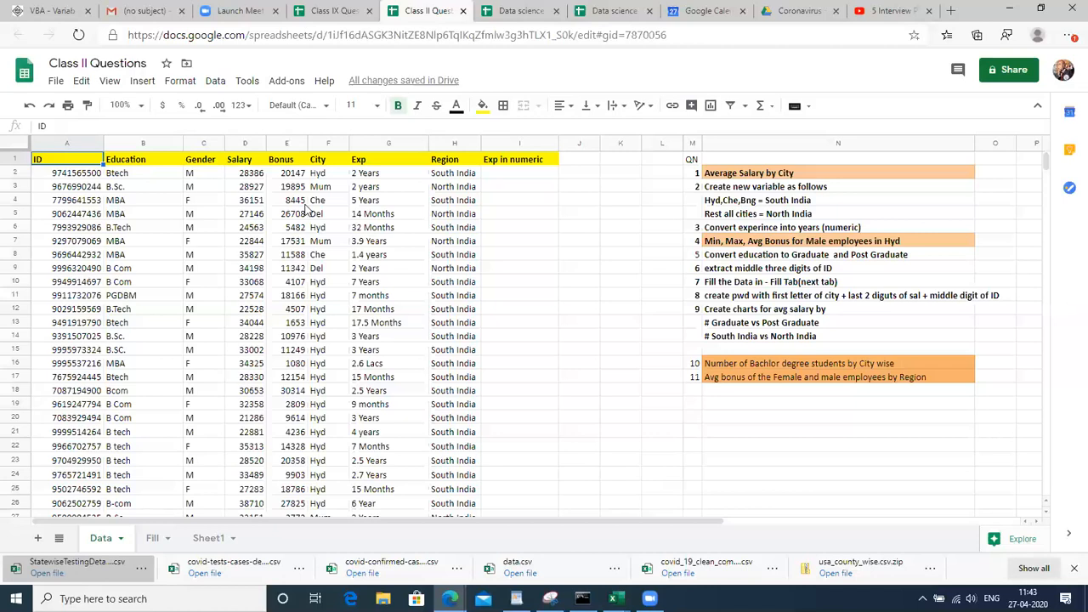
Review questions 1, 4, 10 and 11 in the question text box
click(825, 167)
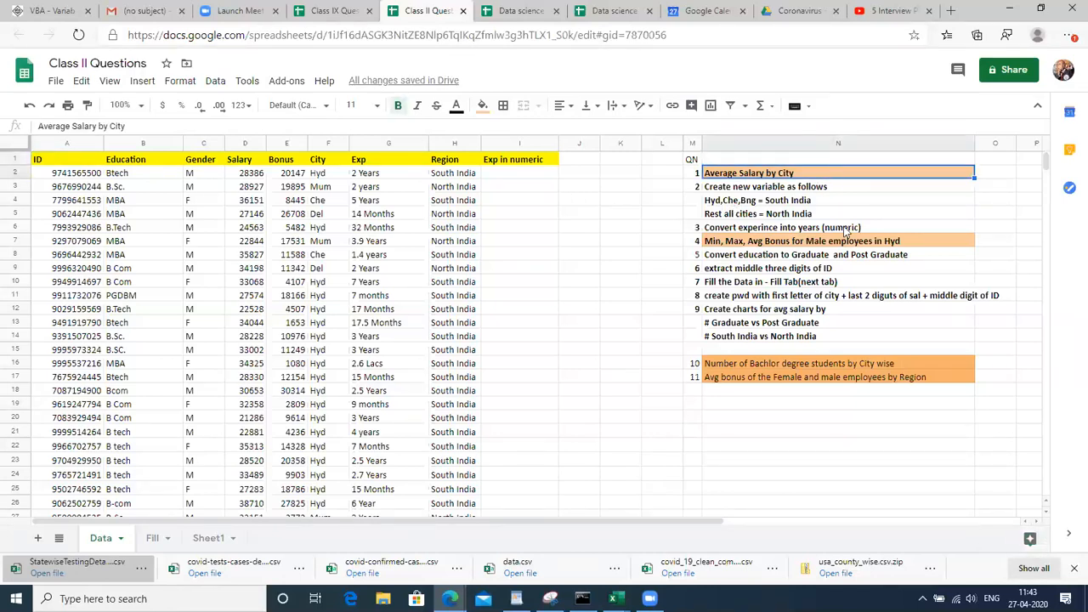
click(882, 242)
click(842, 364)
click(846, 382)
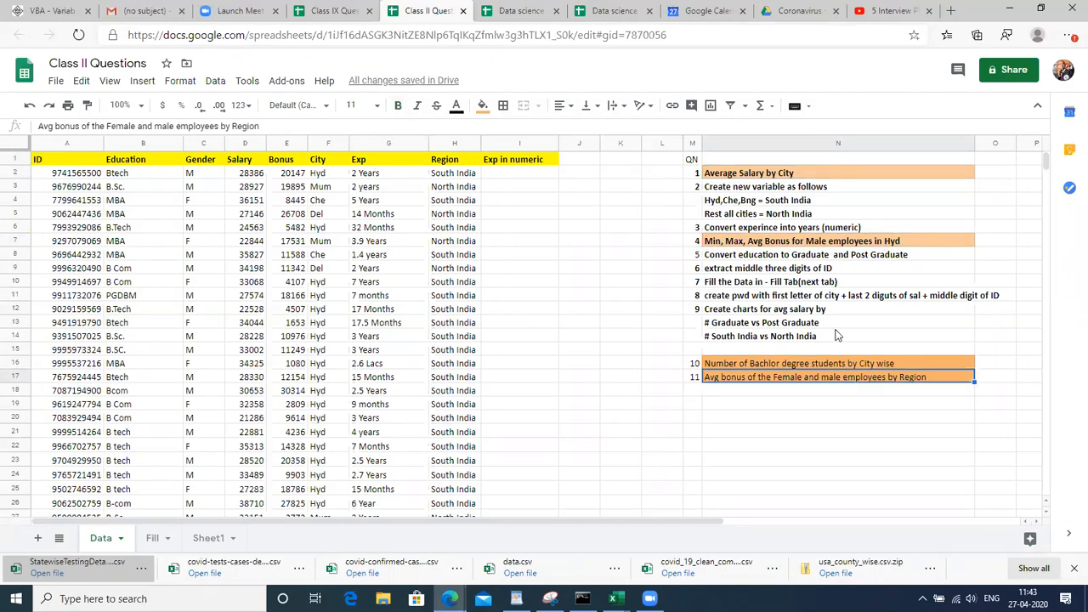
click(830, 175)
click(824, 245)
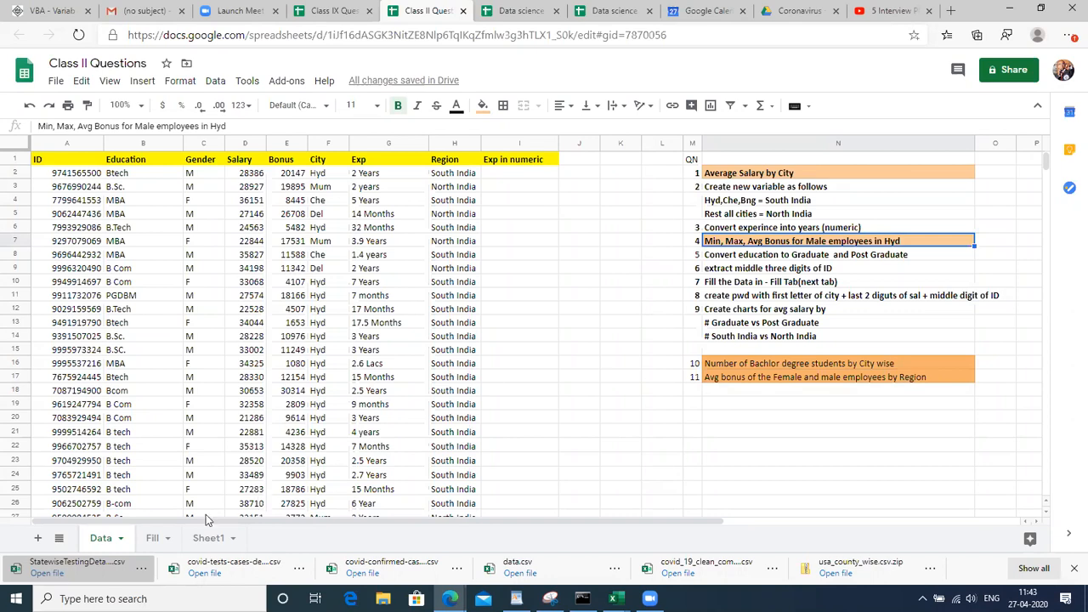
View the Fill and Sheet1 tabs, add a blank Sheet2, and return to Data
click(151, 539)
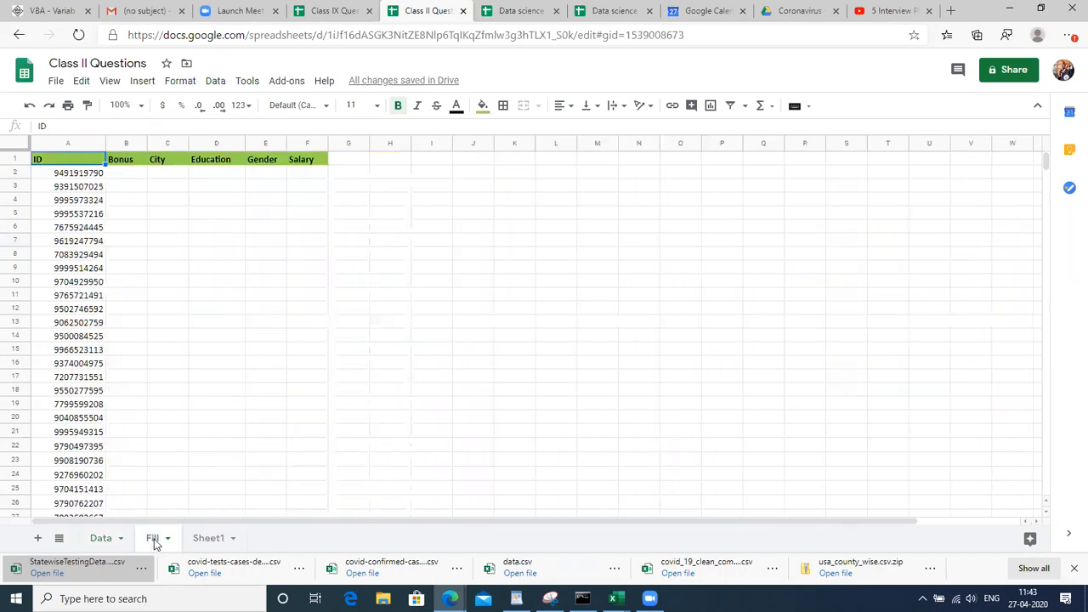
right_click(154, 539)
click(199, 541)
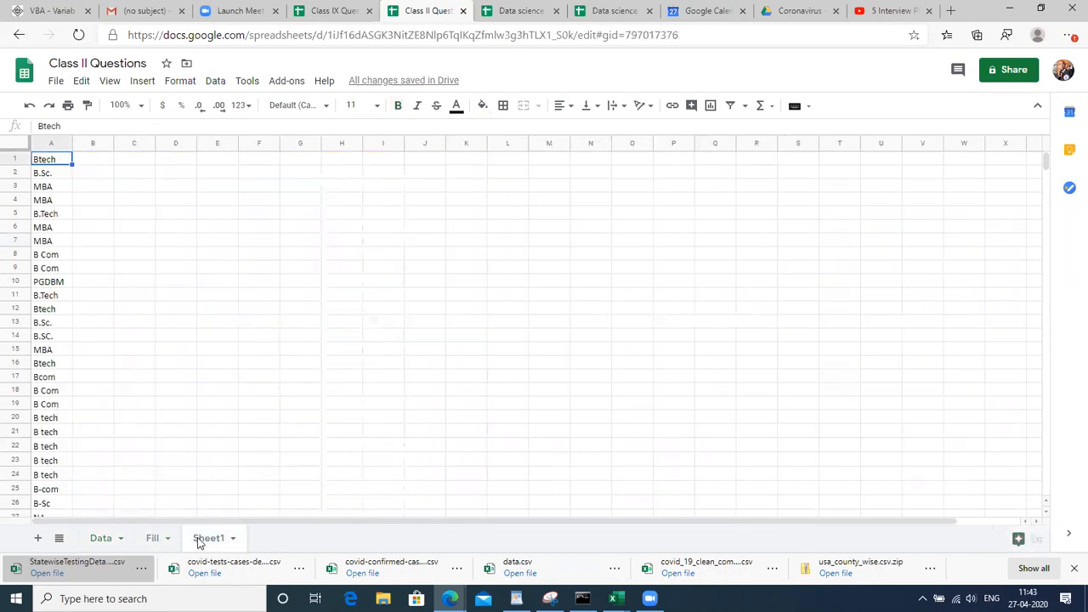
click(36, 539)
click(98, 536)
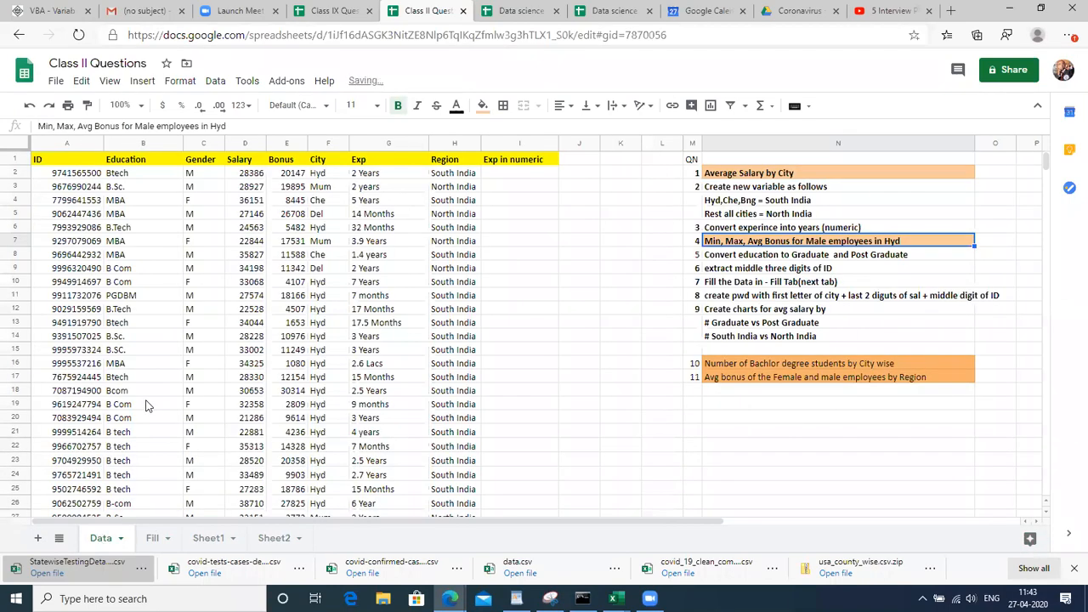
click(54, 83)
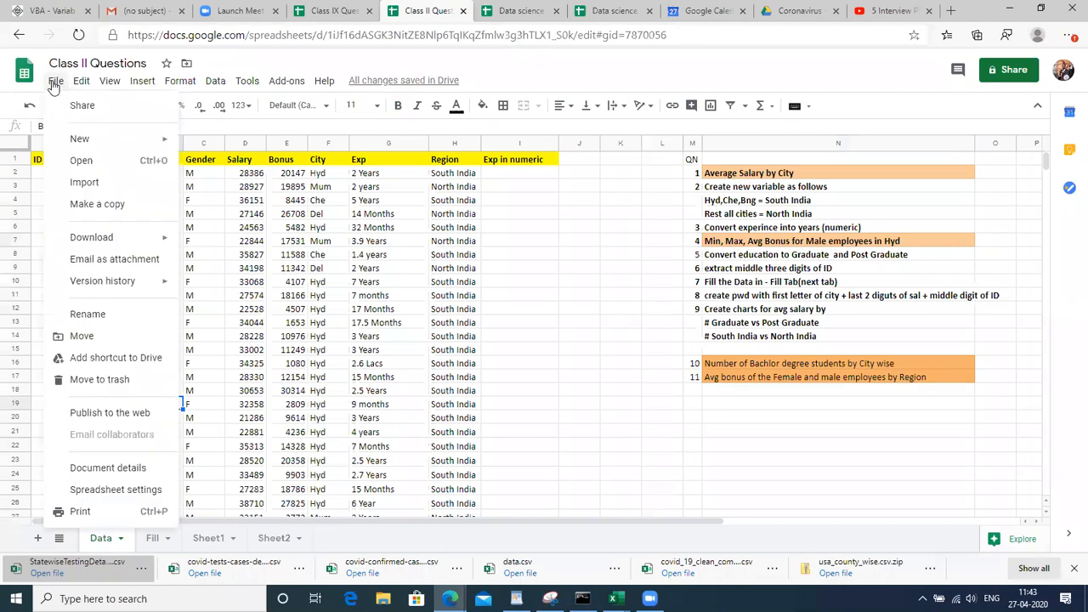
Make a copy of the Class II Questions workbook via File > Make a copy
click(97, 206)
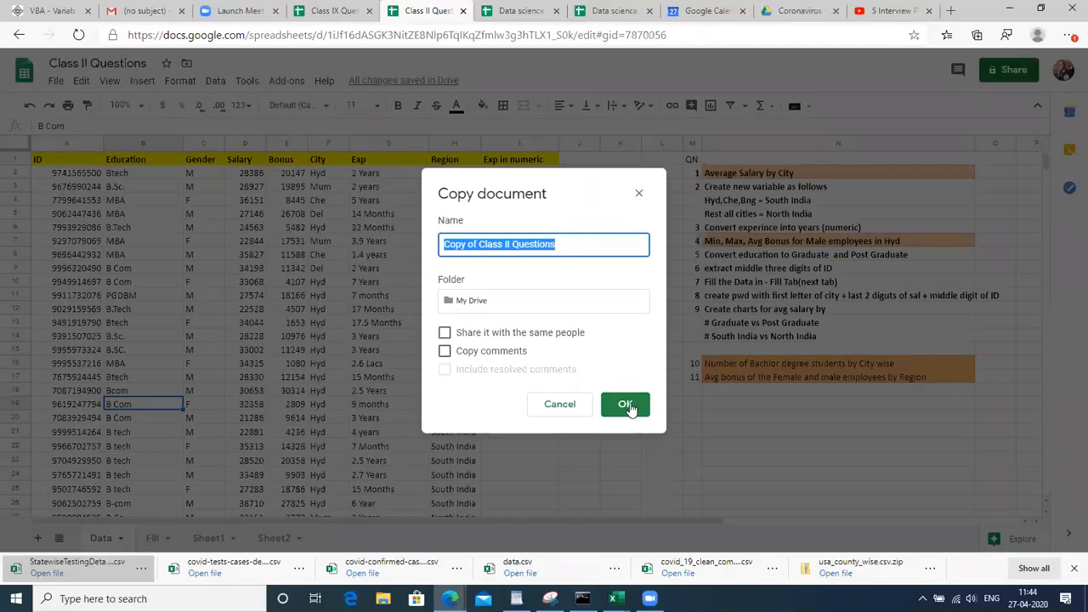
click(640, 194)
click(49, 77)
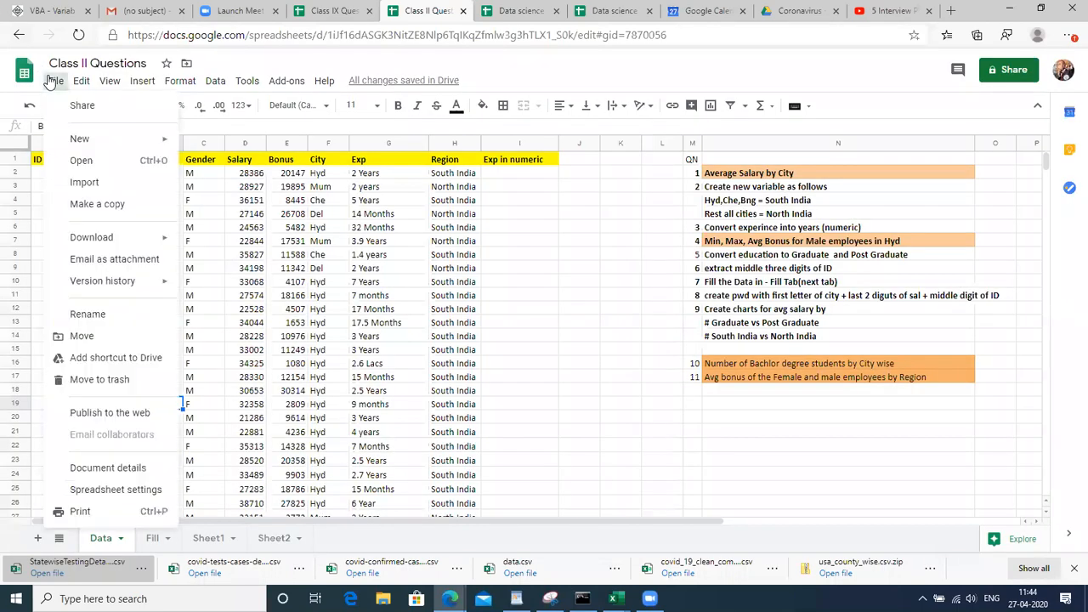
click(73, 205)
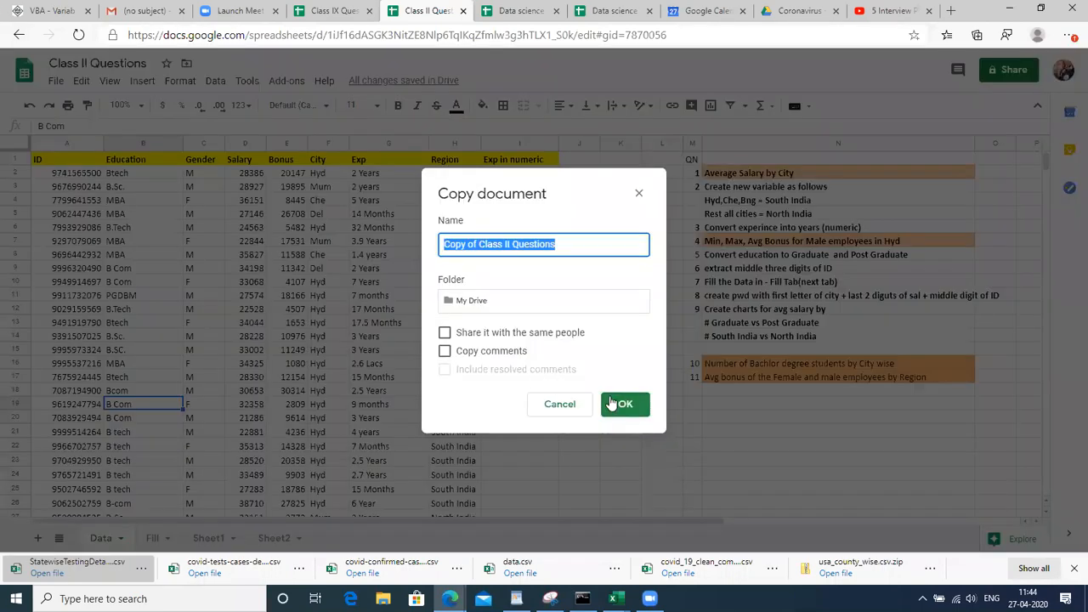
click(612, 404)
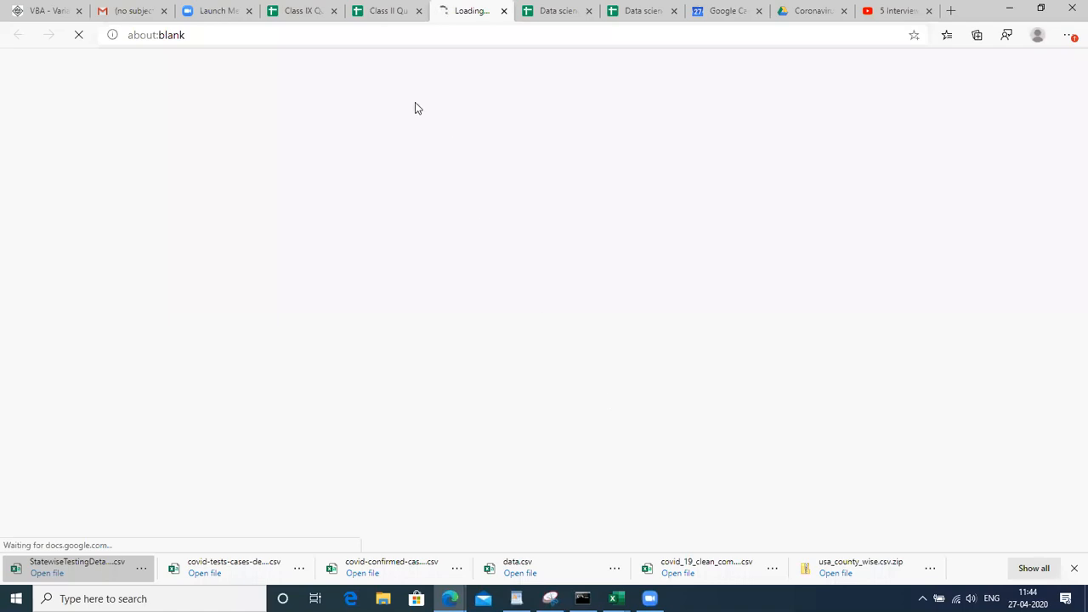
Compare the original workbook with the new Copy of Class II Questions
click(387, 12)
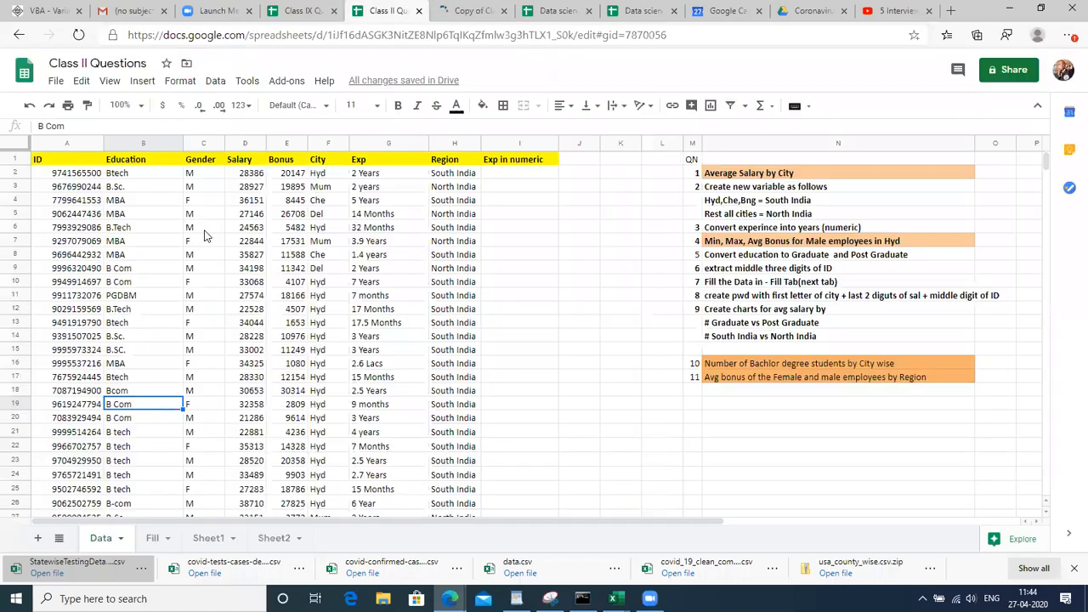
click(205, 230)
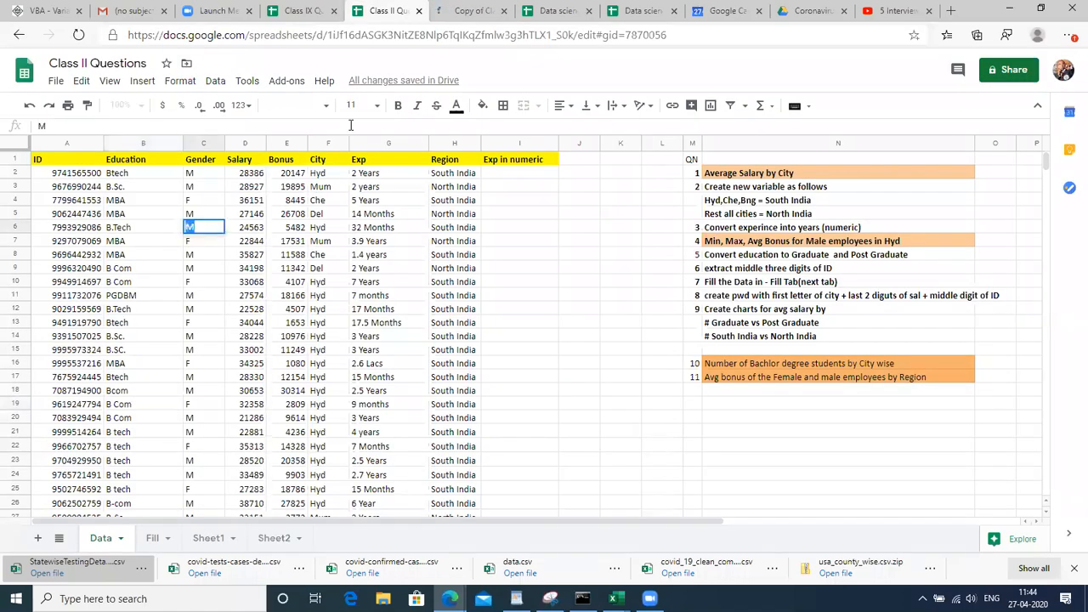
click(466, 9)
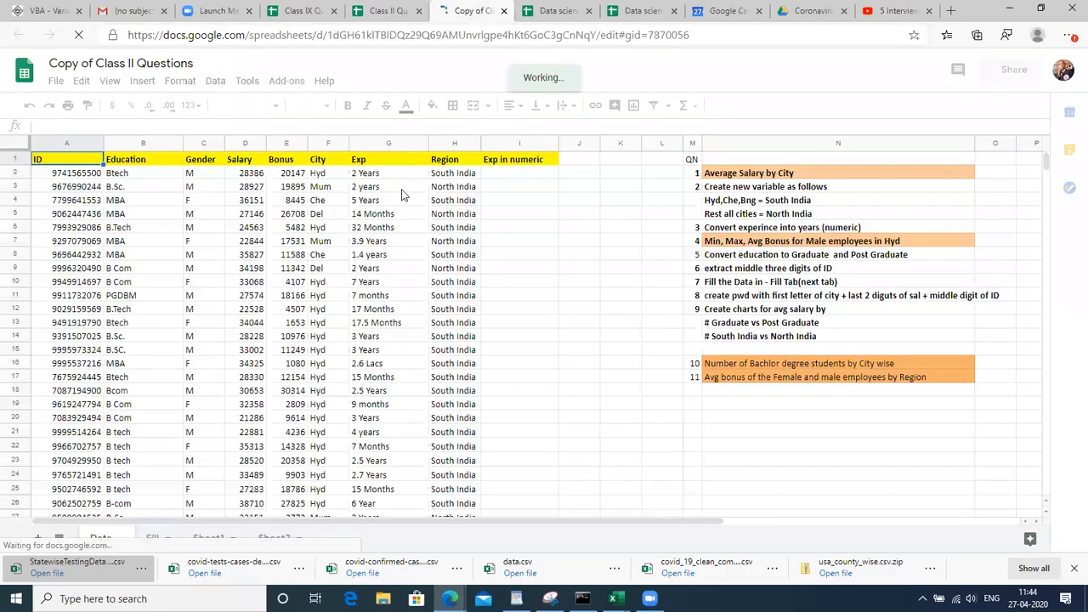
click(401, 189)
double_click(443, 212)
click(423, 226)
click(505, 270)
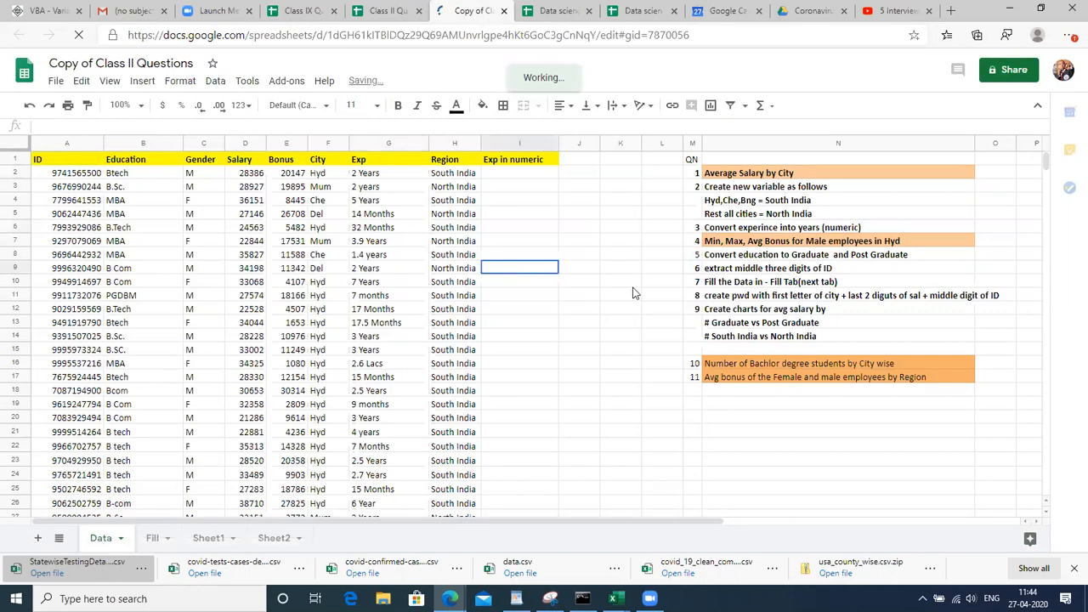
click(742, 257)
click(730, 187)
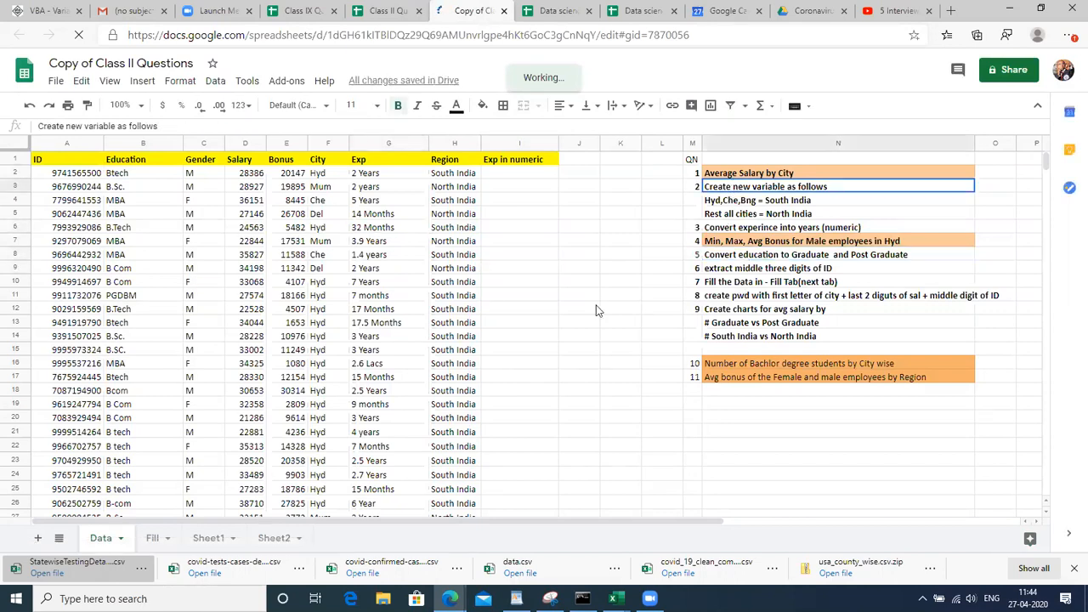
Add a blank Sheet3 to the copy, then select the whole Data table
click(38, 539)
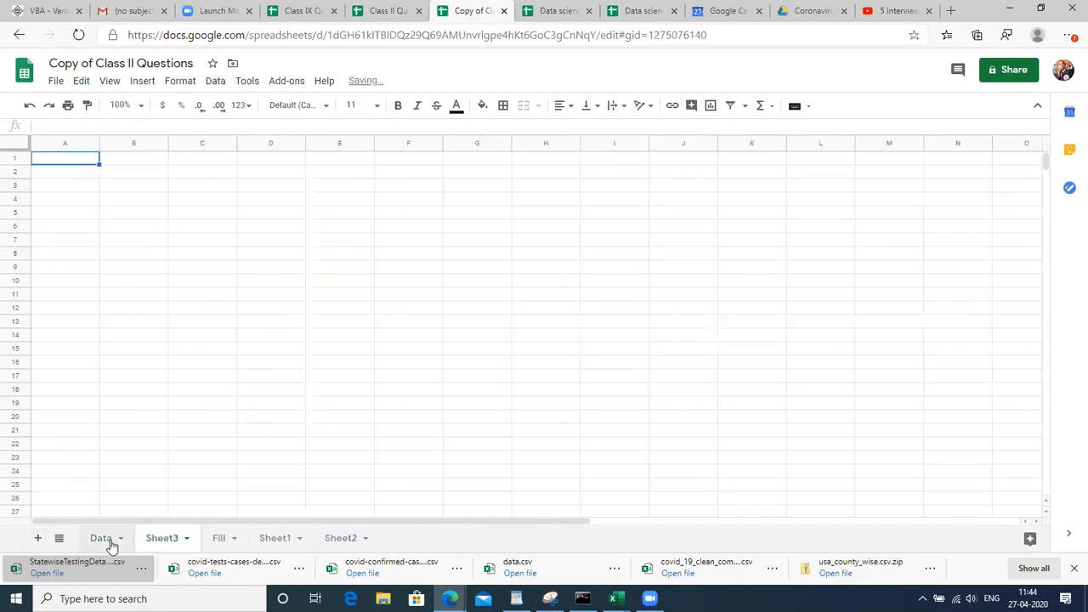
click(109, 539)
click(68, 391)
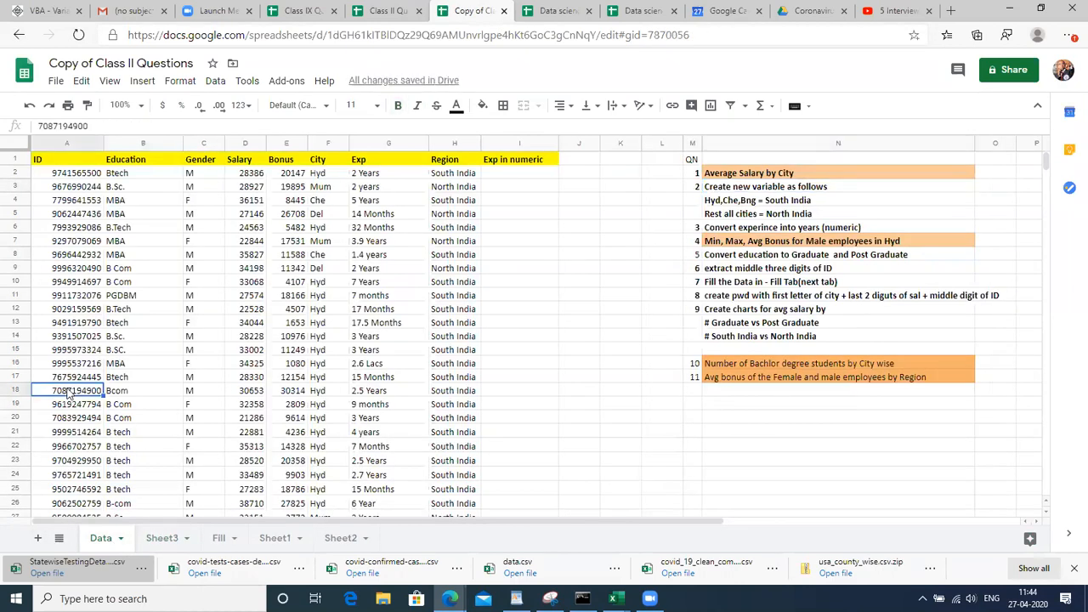
key(ctrl+a)
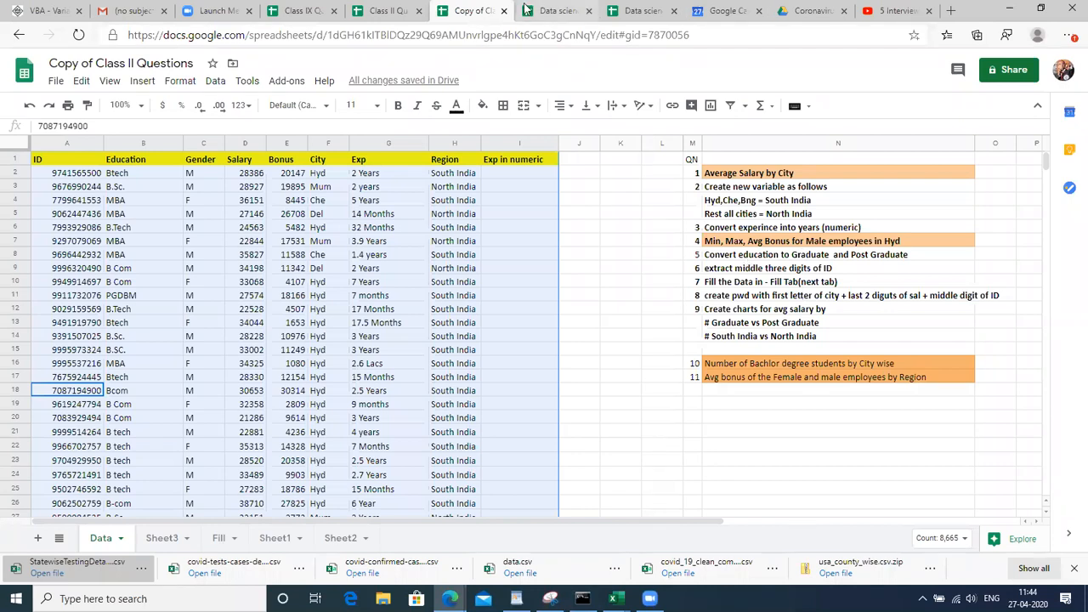
Go back to the Class IX Questions workbook and select its question text box
click(385, 11)
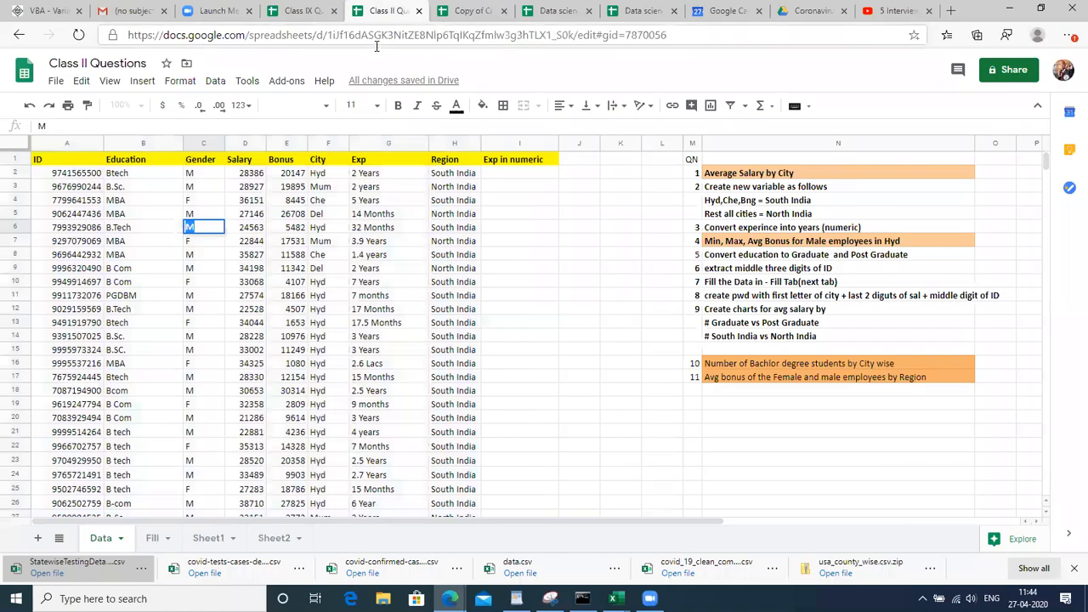
click(307, 7)
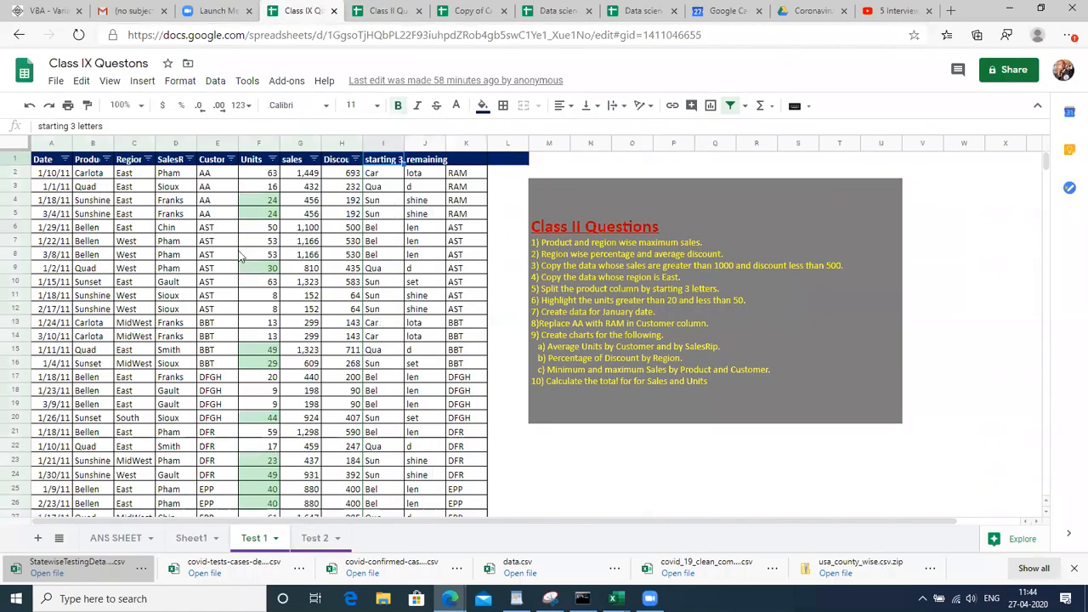
click(387, 9)
click(302, 10)
click(170, 257)
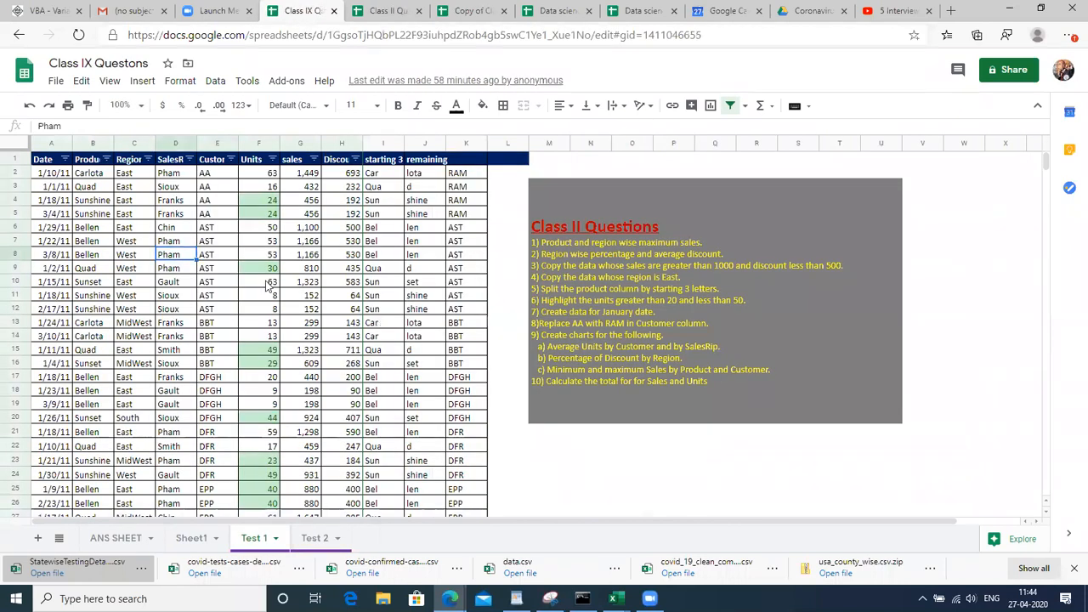
click(644, 245)
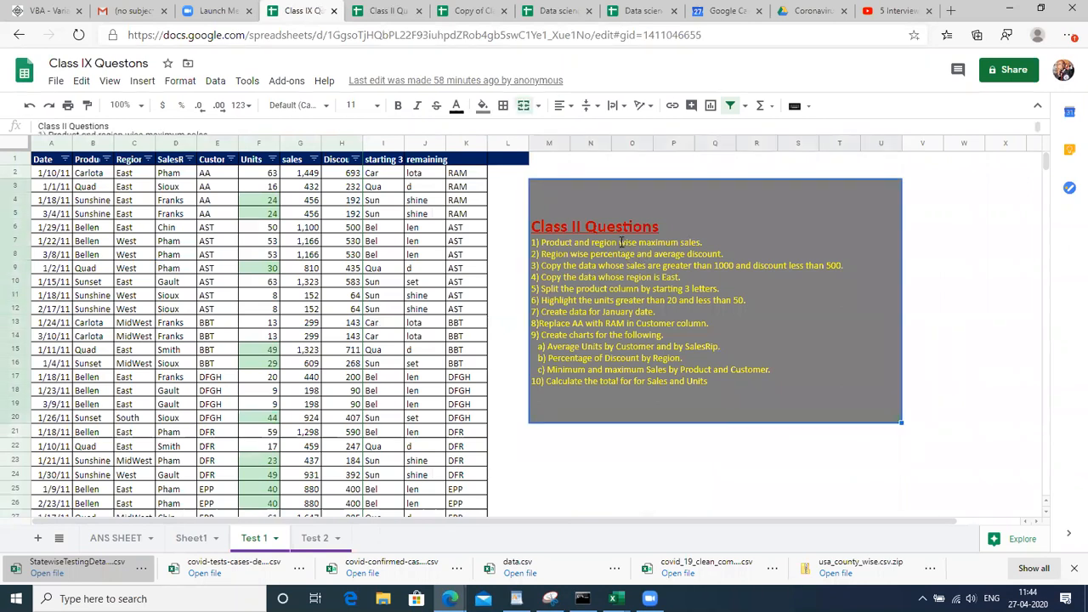
Colour the first question line in the text box pink
triple_click(622, 242)
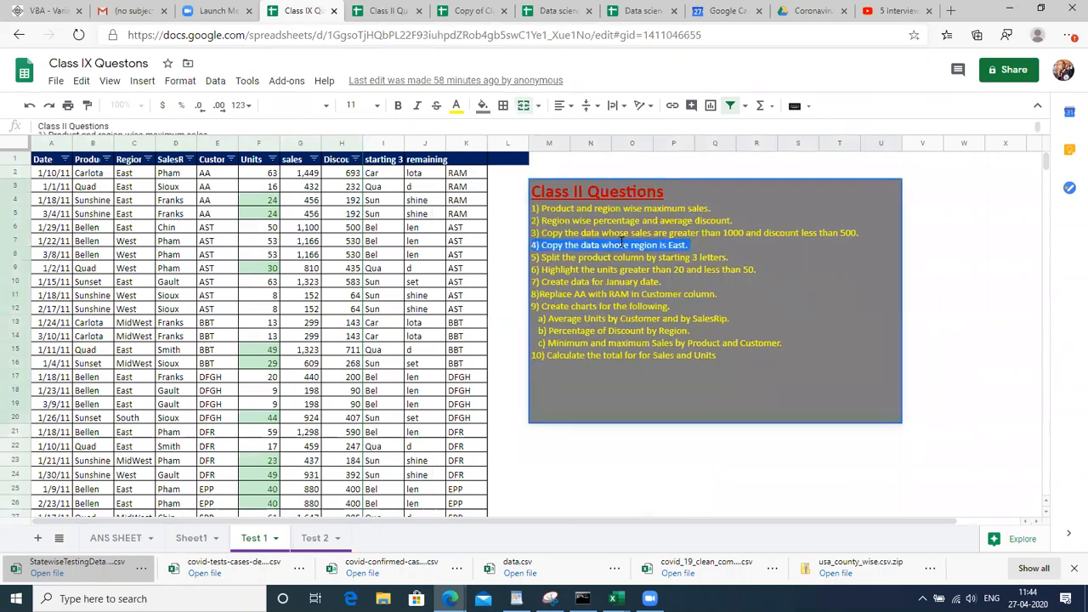
triple_click(712, 207)
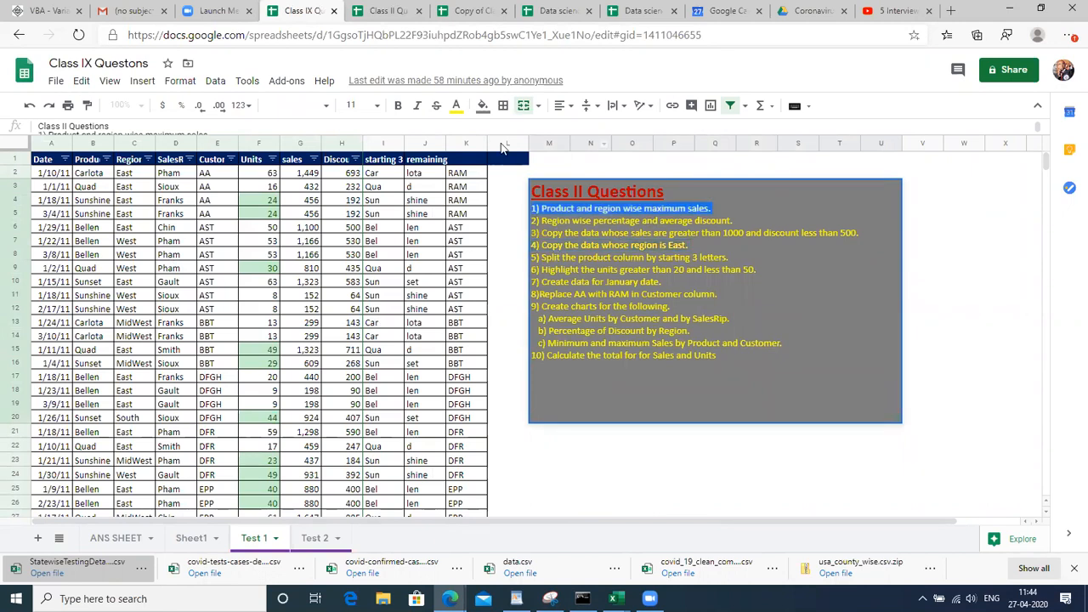
click(456, 104)
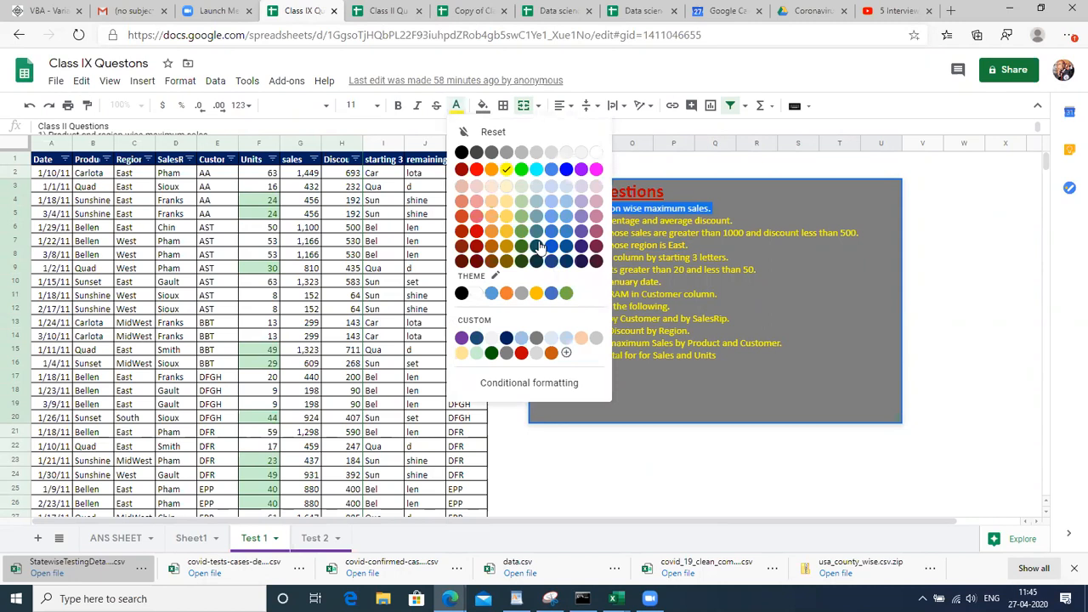
click(598, 232)
click(610, 225)
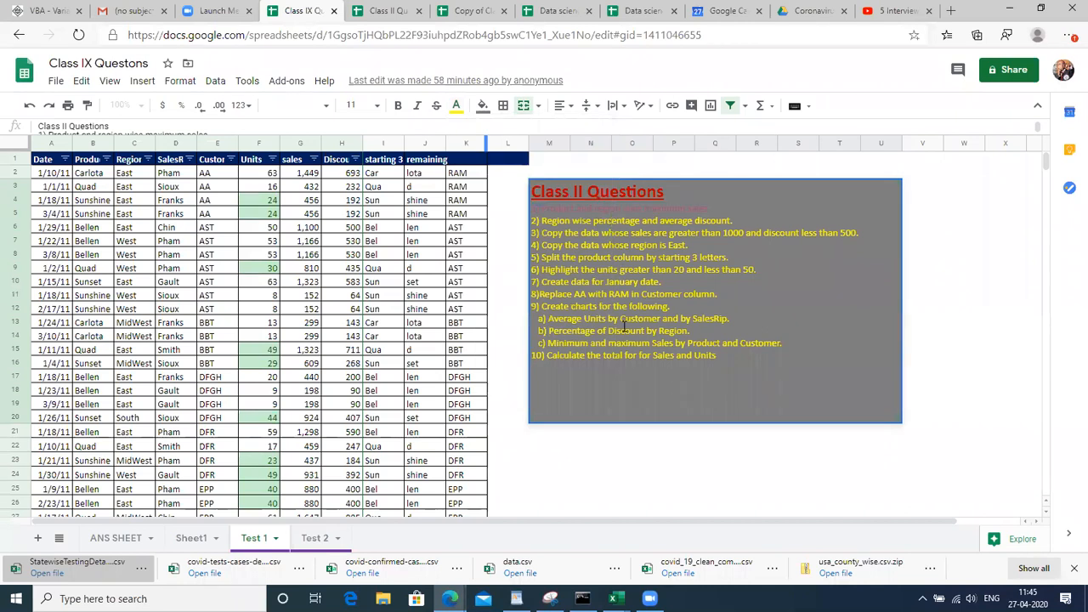
Switch to Sheet5 of the Data science workbook
click(212, 11)
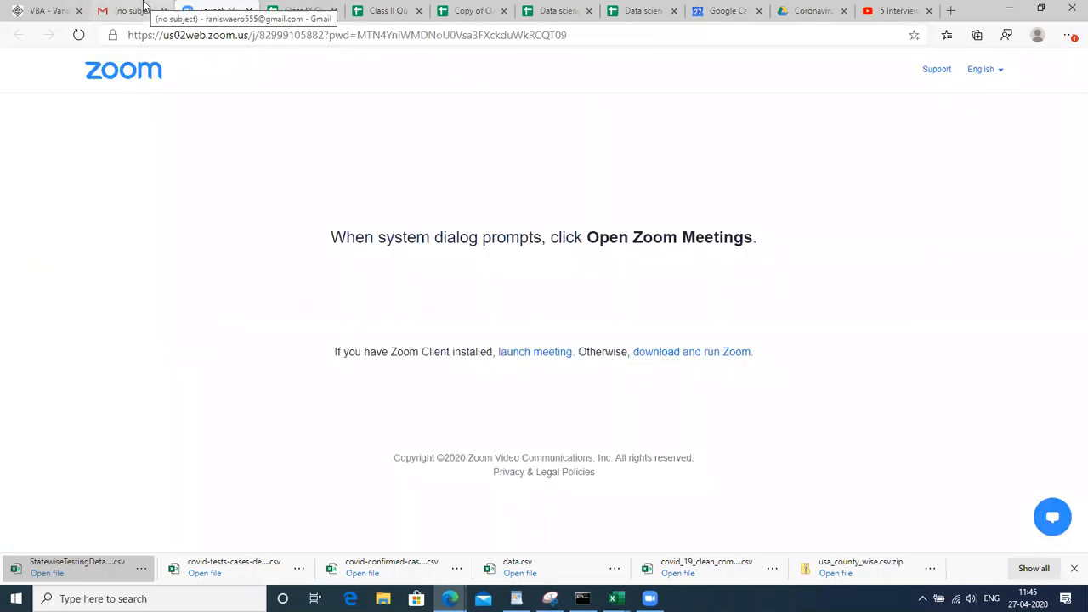
click(306, 9)
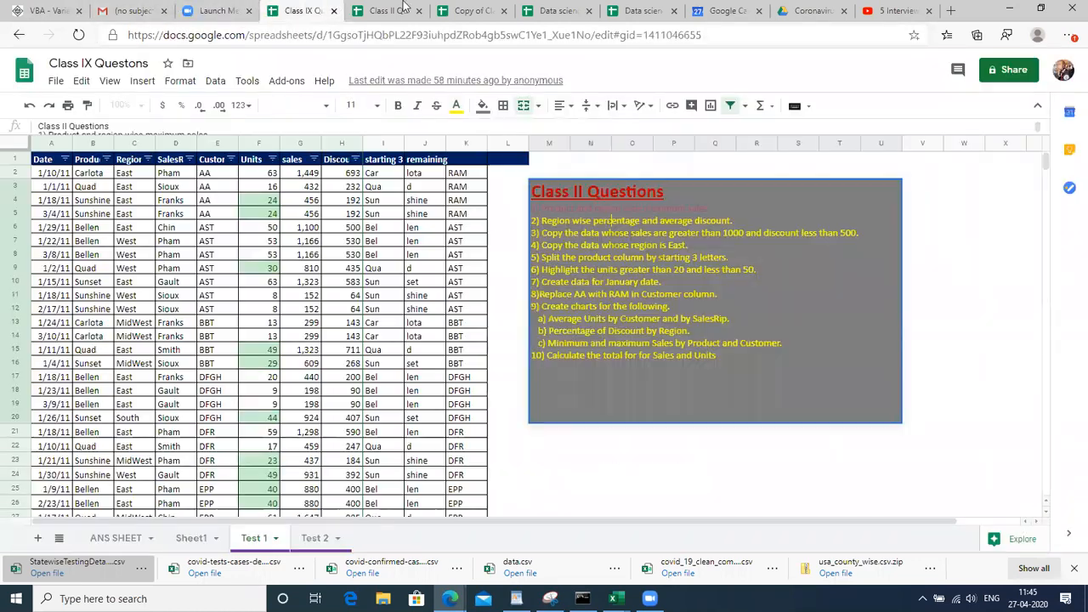
click(473, 10)
click(560, 11)
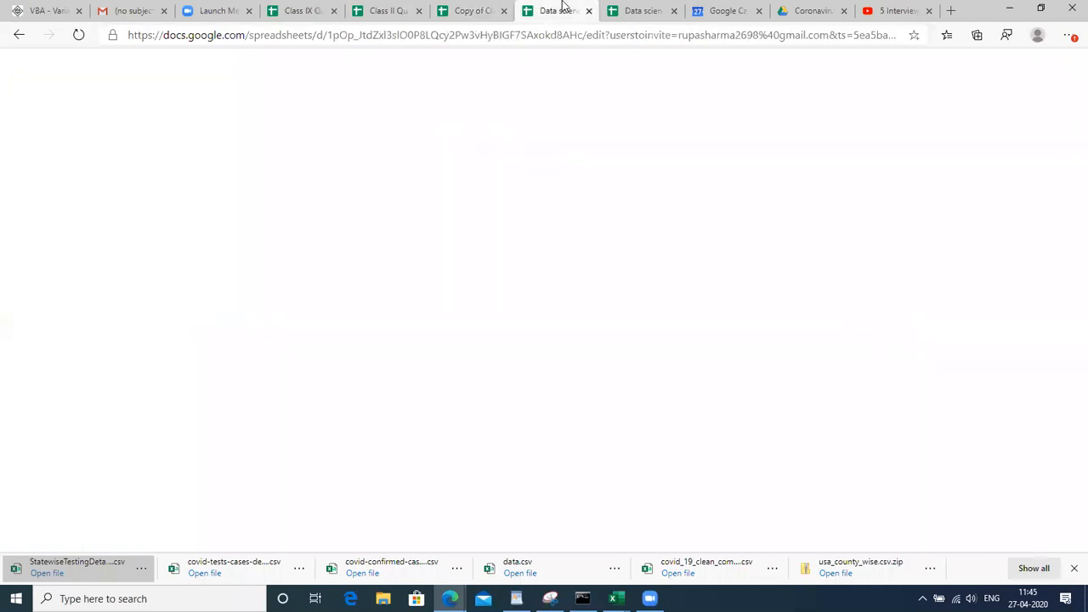
click(373, 418)
key(Left)
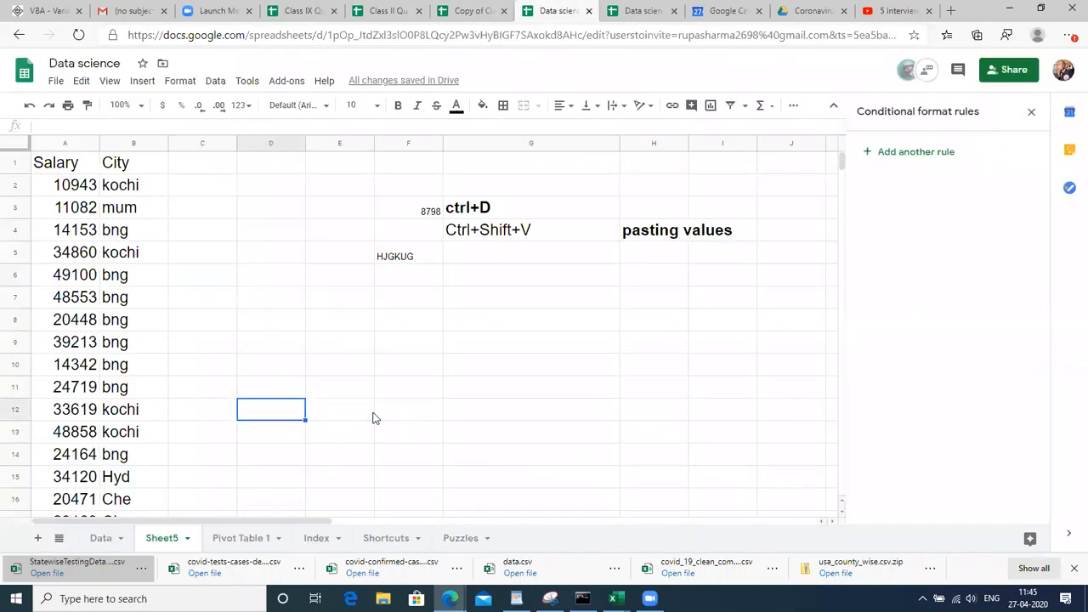
key(Left)
key(Left)
key(Left)
Fill the '4.Contional Formatting' topic cell A15 on the Index sheet orange
key(ctrl+Up)
key(Down)
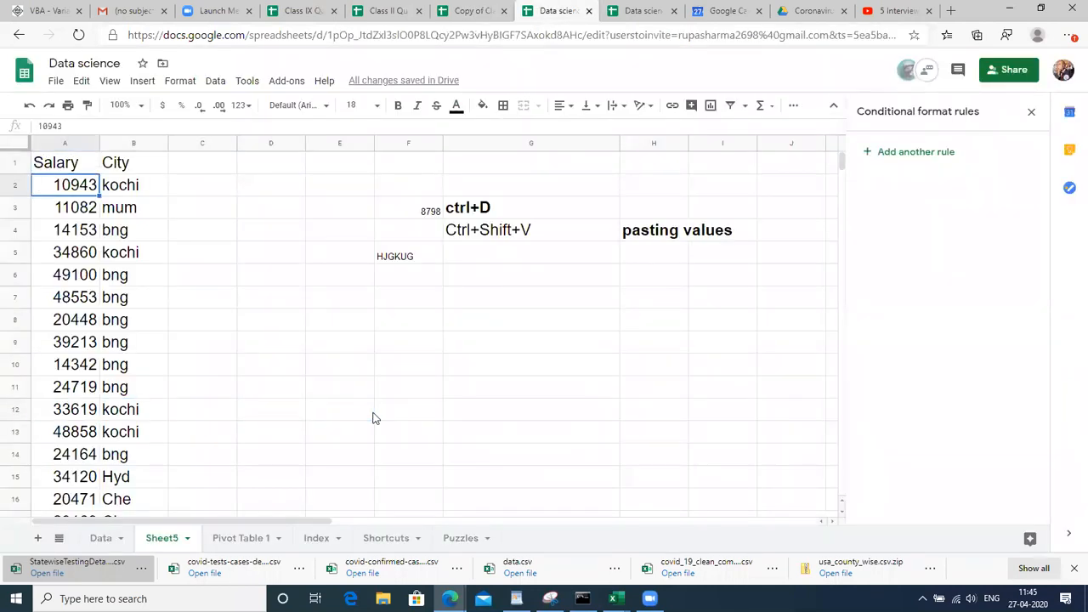
click(98, 537)
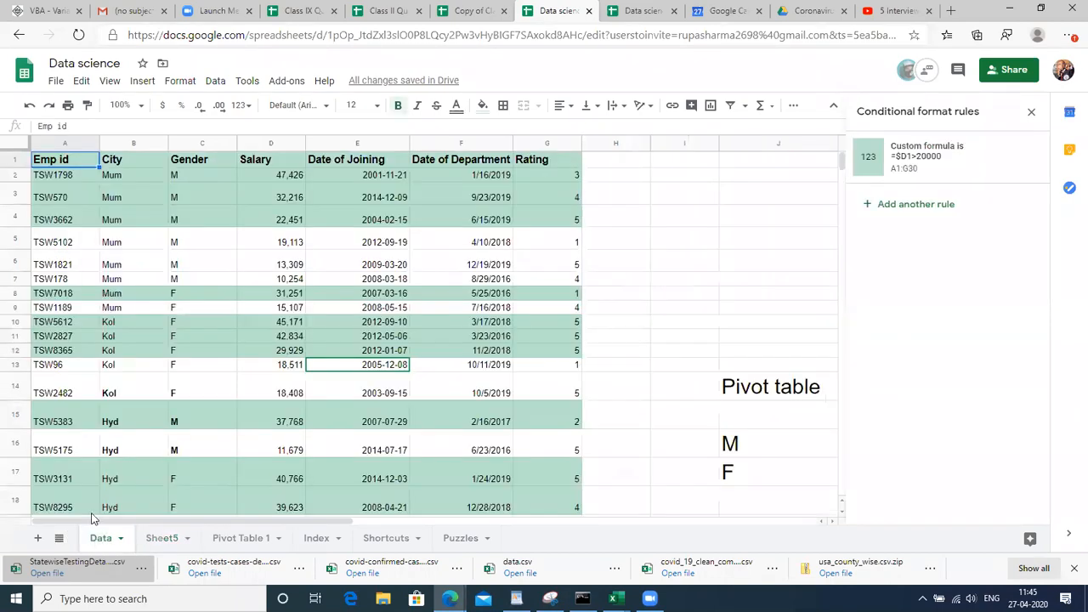
click(318, 539)
click(190, 421)
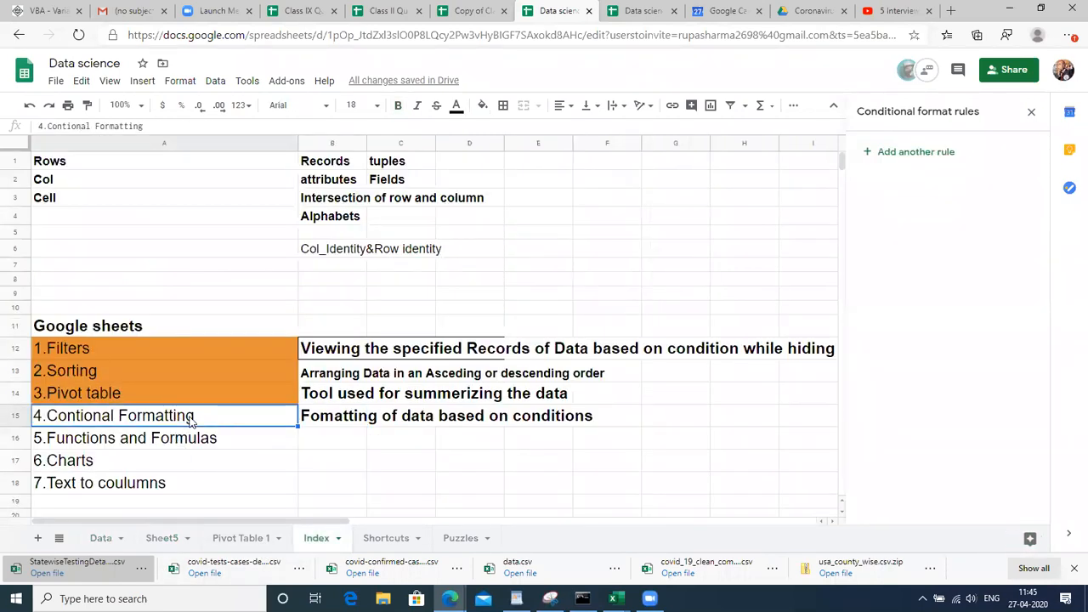
click(482, 105)
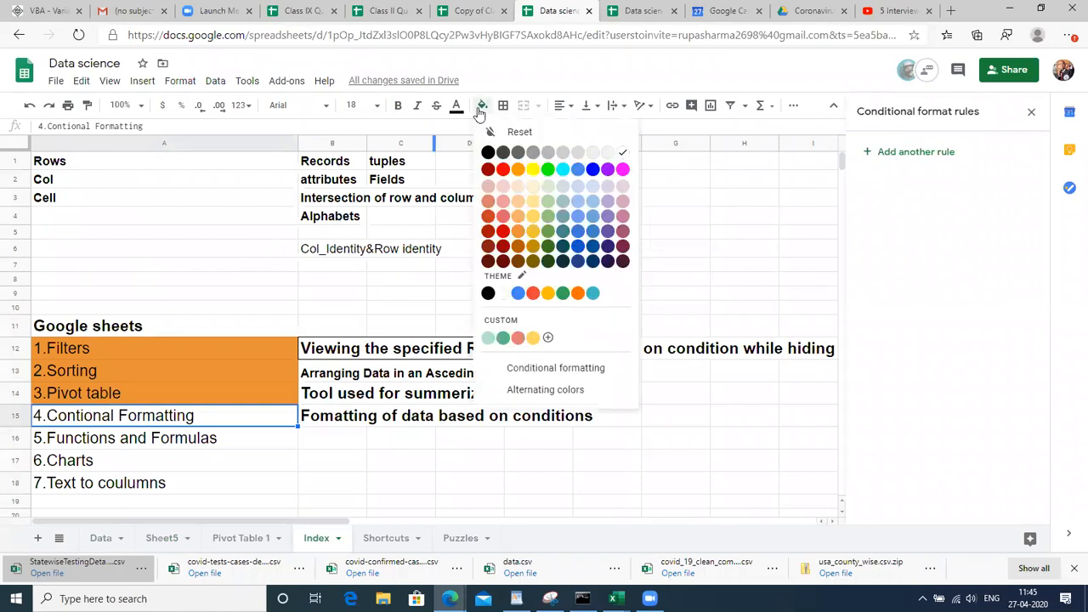
click(514, 230)
click(187, 466)
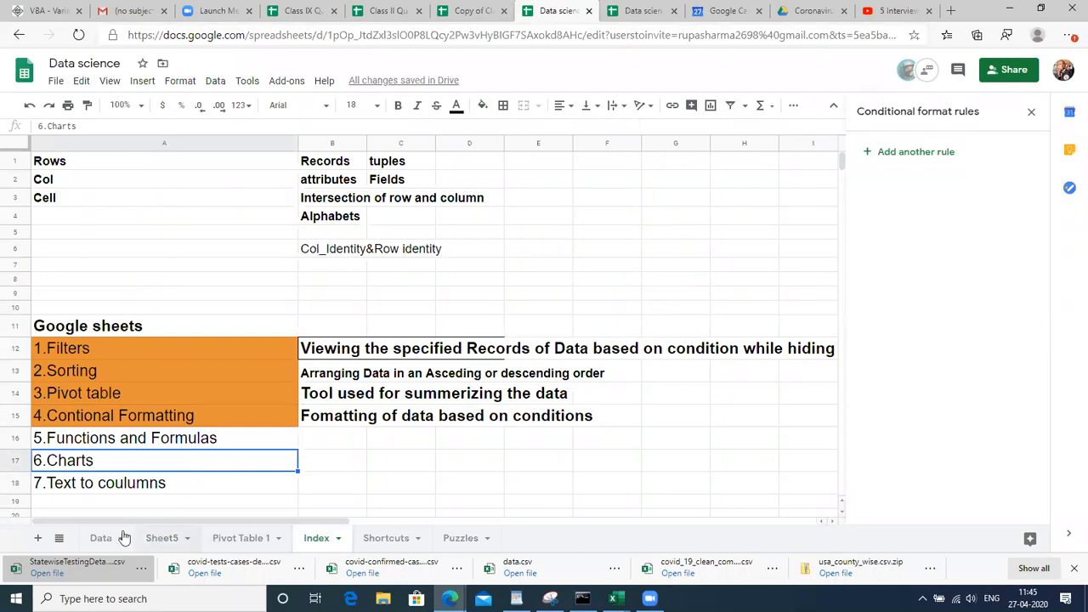
Add a new sheet, Sheet6, and move it to the end of the sheet tabs
click(38, 541)
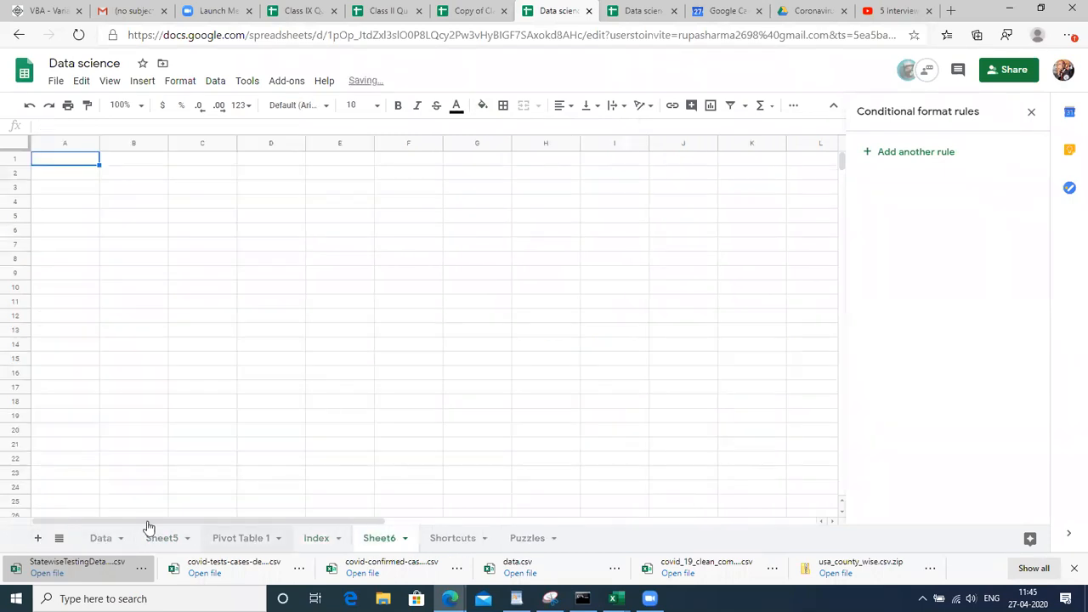
drag(382, 538, 536, 561)
click(77, 216)
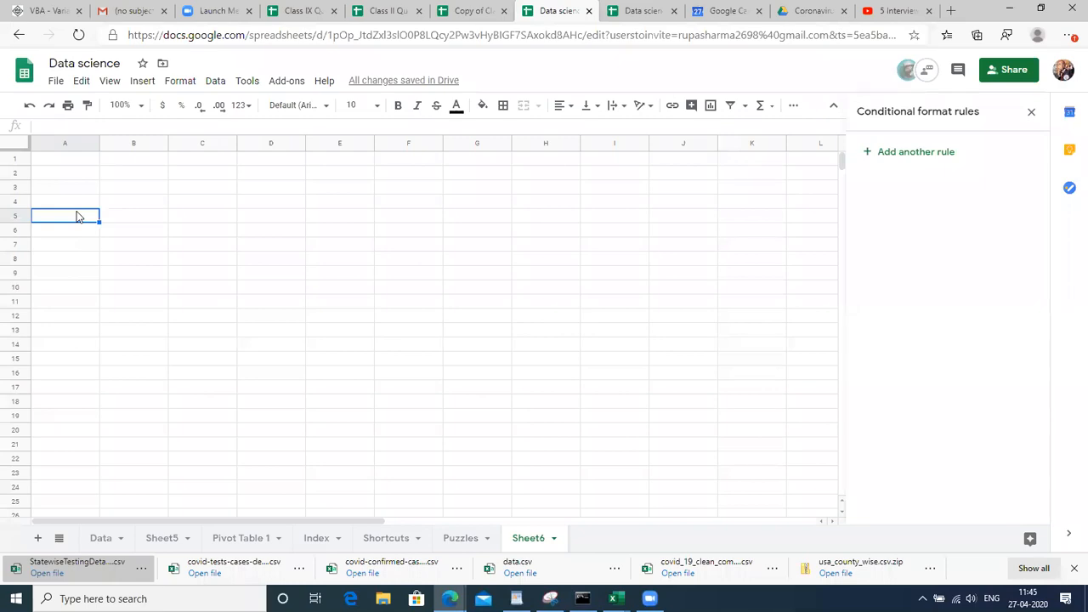
key(Up)
key(Up)
key(Up)
key(Up)
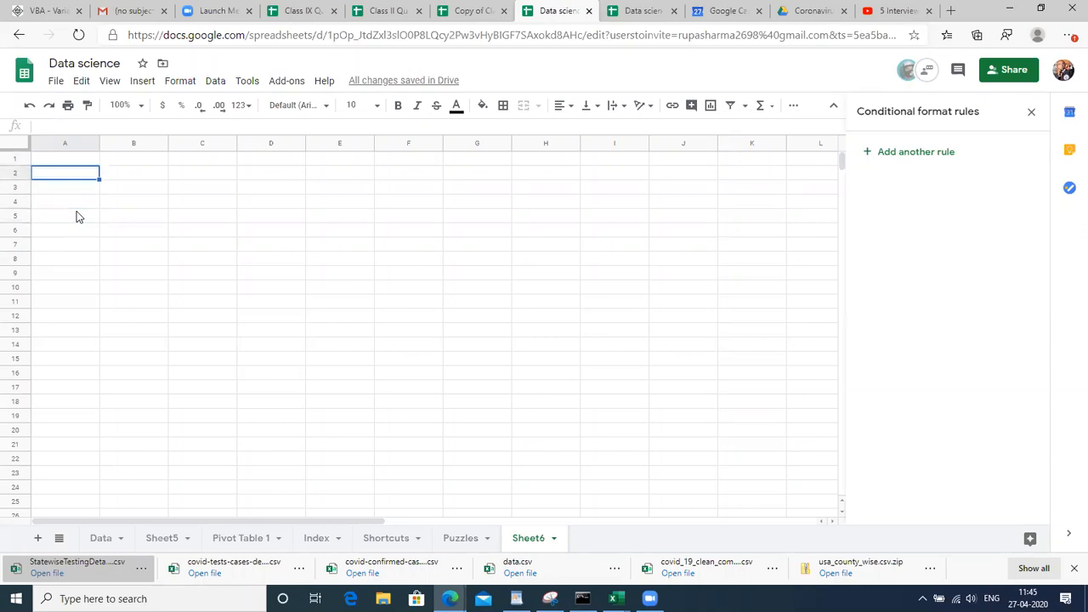
Enter the headers Name in A1 and Phone number in B1
text(Name)
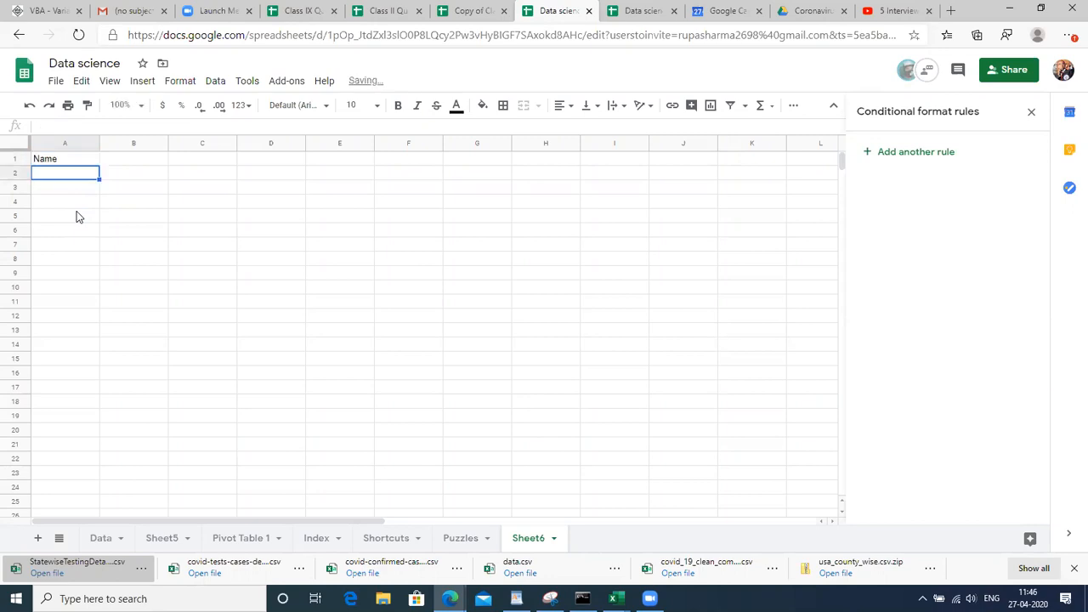
key(Tab)
text(Pho)
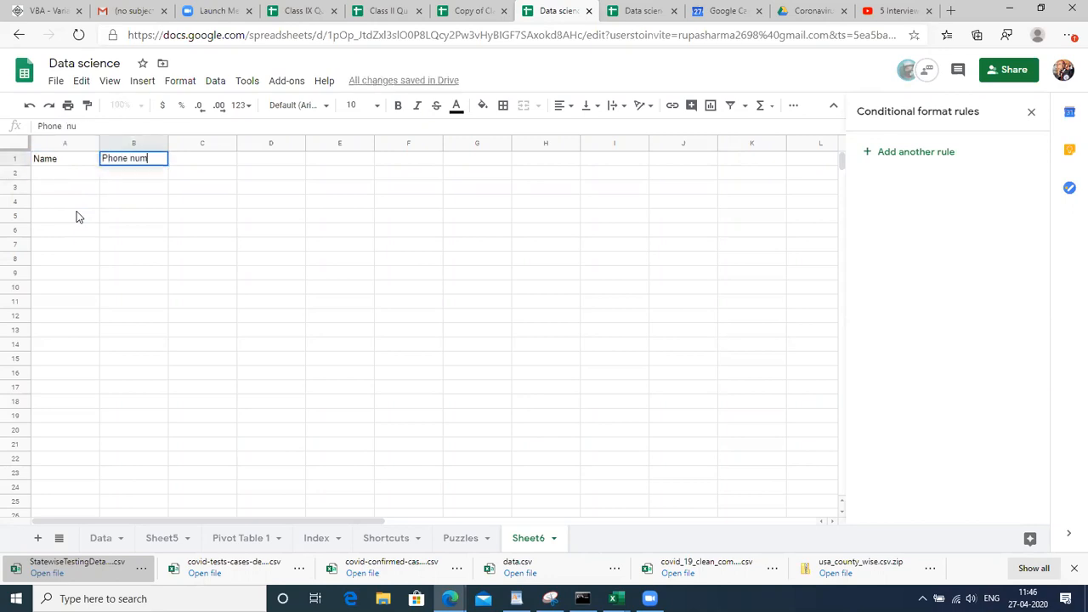
key(Return)
key(Up)
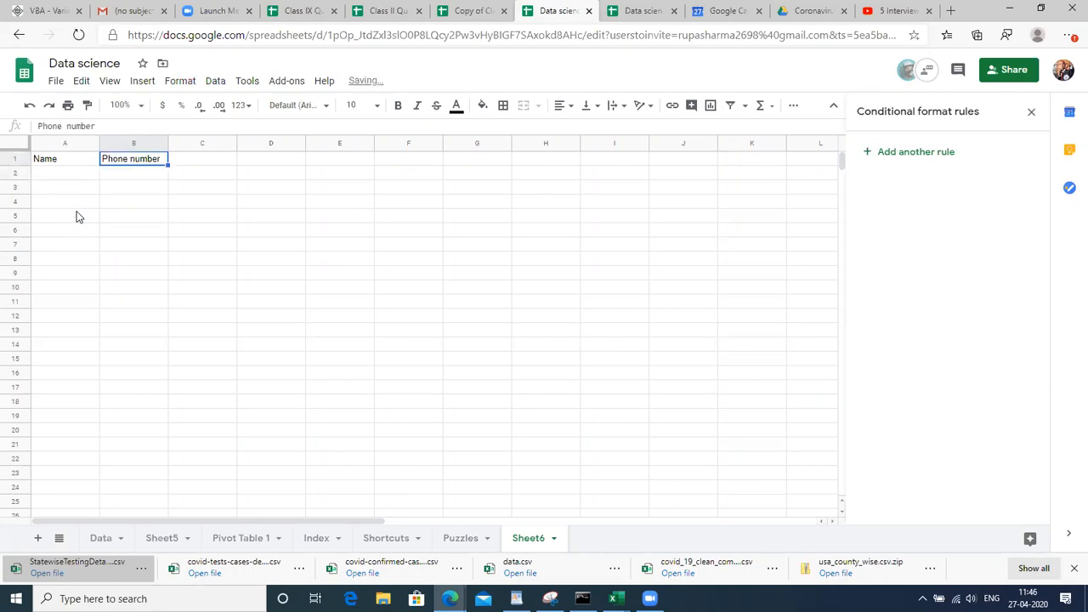
key(Tab)
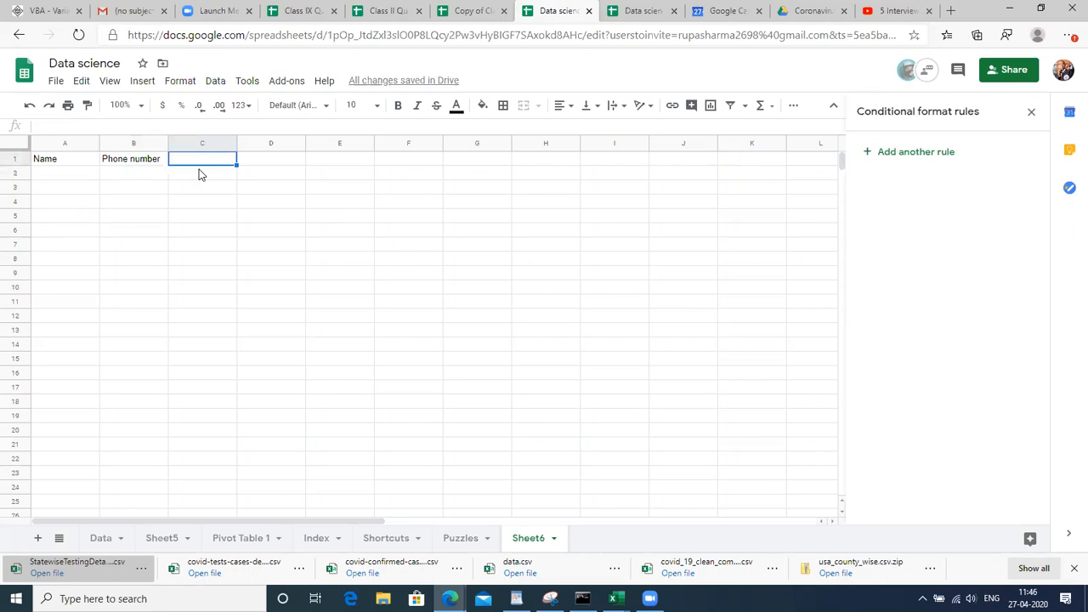
Enter the headers Course in C1 and Role in D1
text(G)
key(Escape)
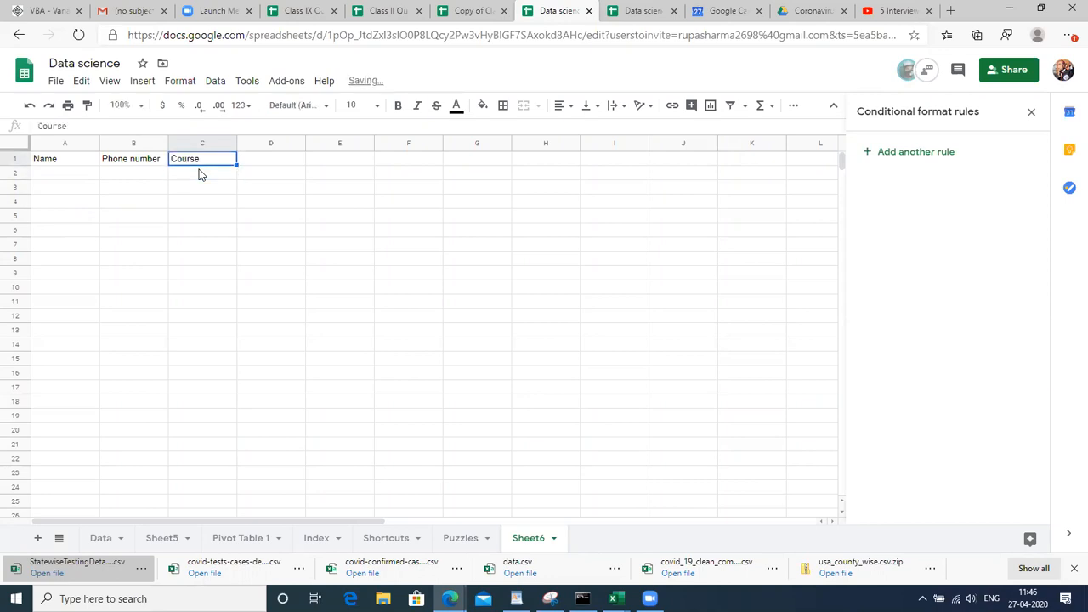
key(Tab)
key(Down)
key(Up)
text(R)
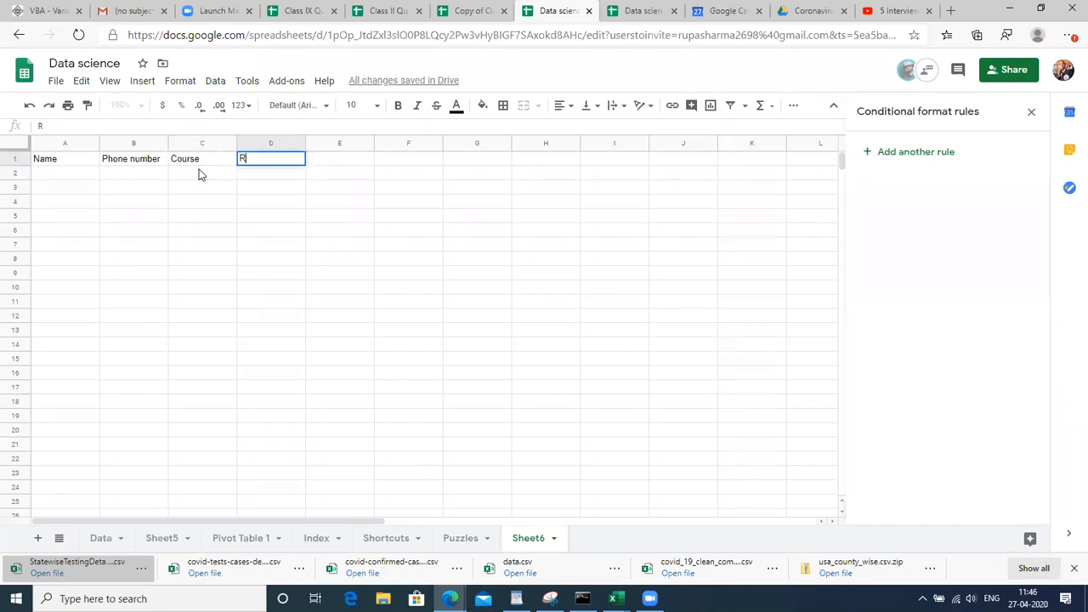
text(ole)
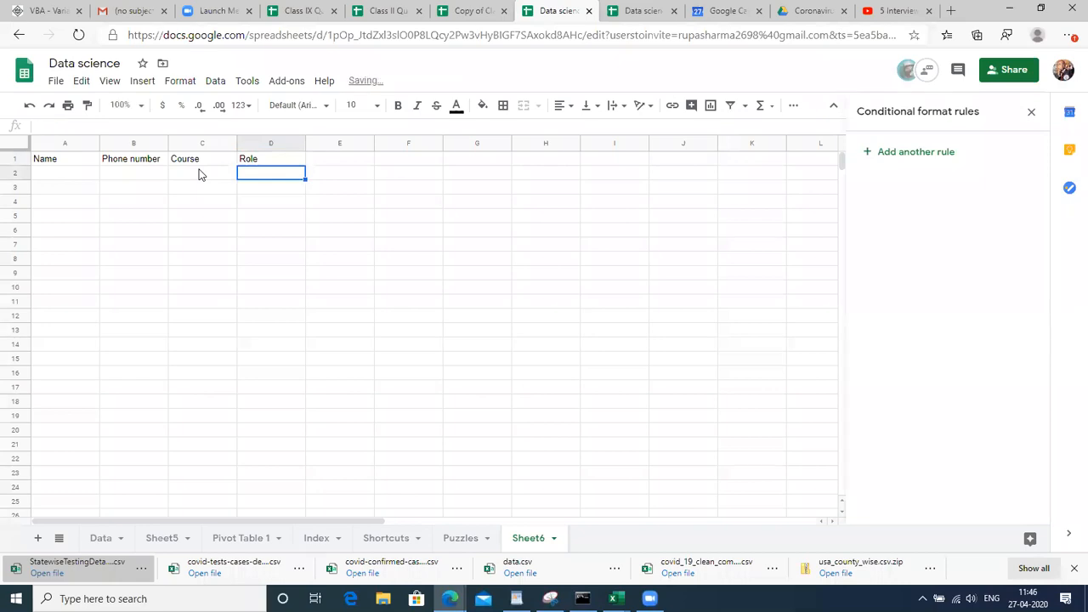
key(Tab)
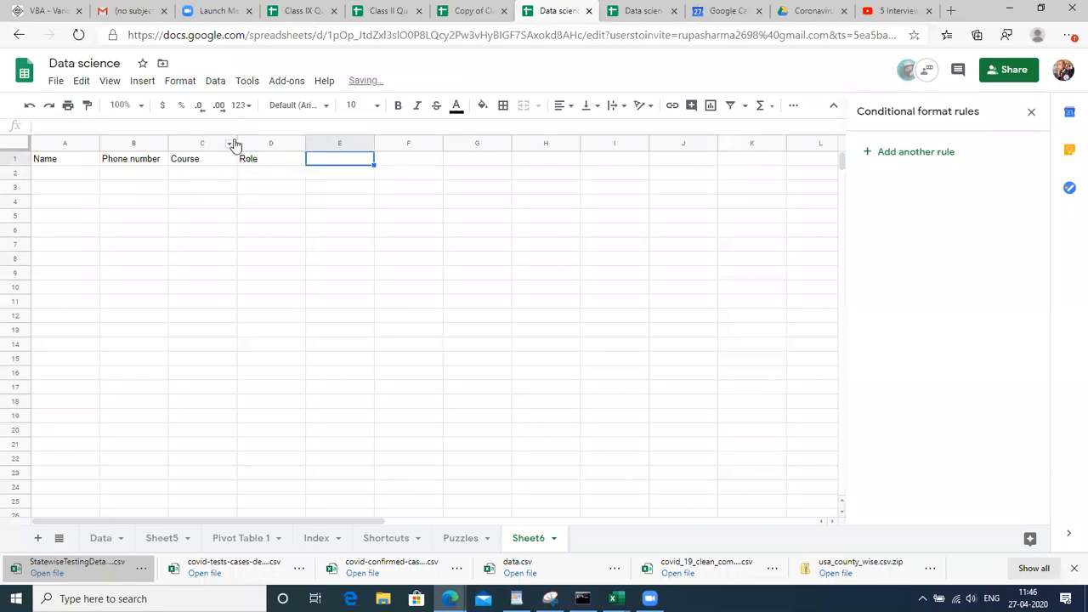
Widen columns B and C to fit Phone number and Course, ending at A2
drag(236, 143, 279, 145)
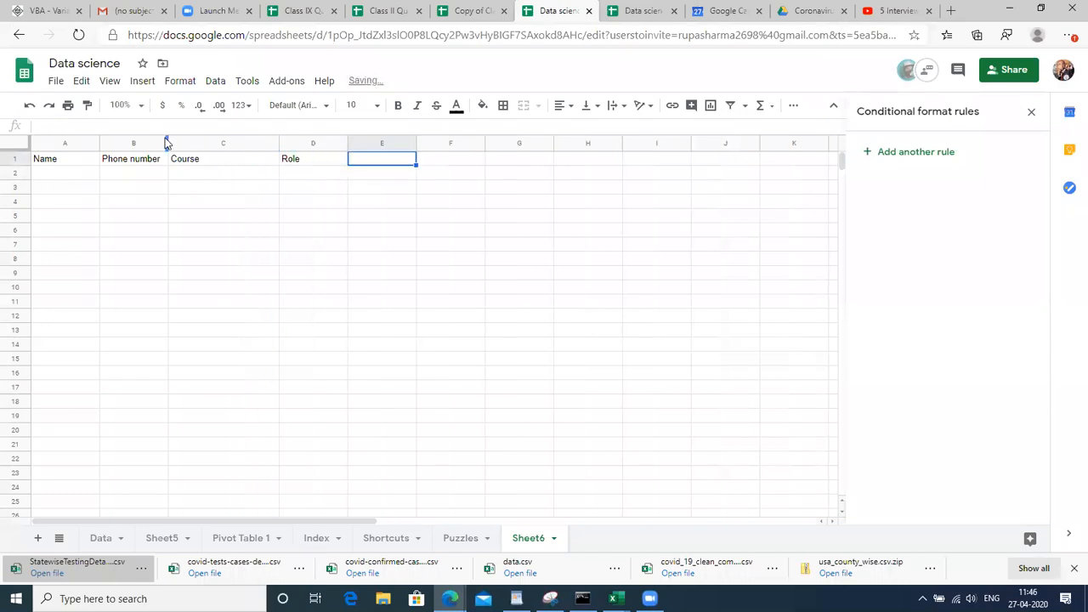
drag(211, 148, 217, 146)
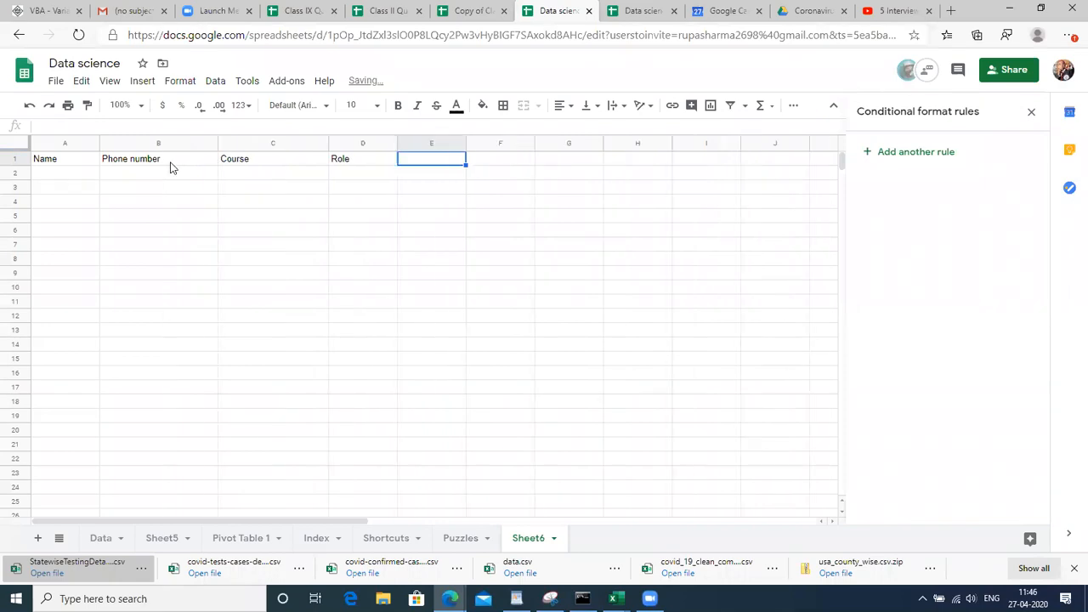
click(91, 162)
key(Down)
key(Up)
key(Right)
key(Right)
key(Right)
key(Right)
key(Right)
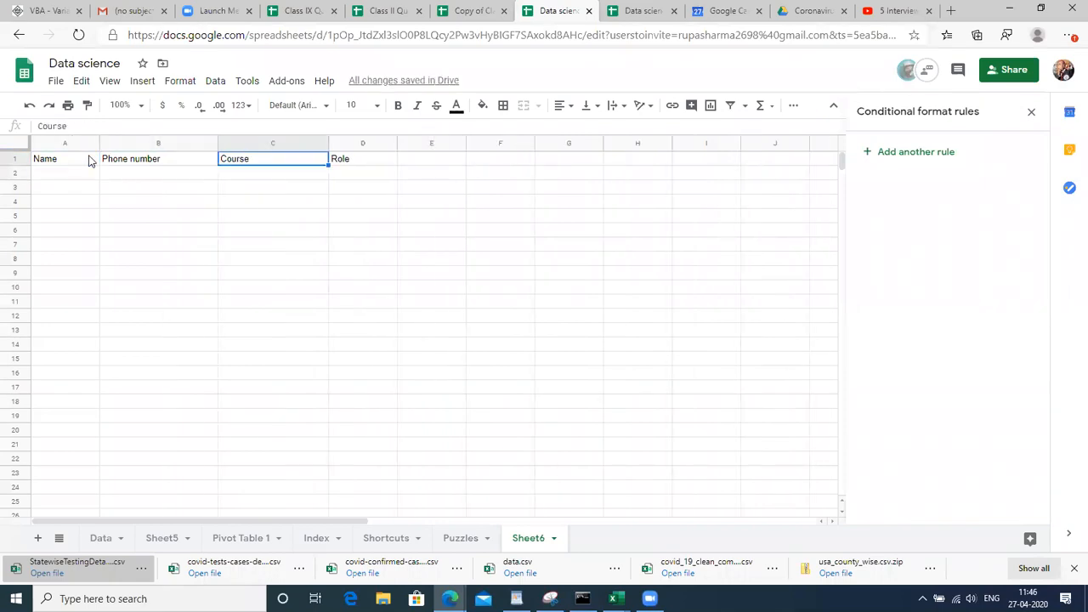
key(Left)
key(Left)
key(Left)
key(Left)
key(Left)
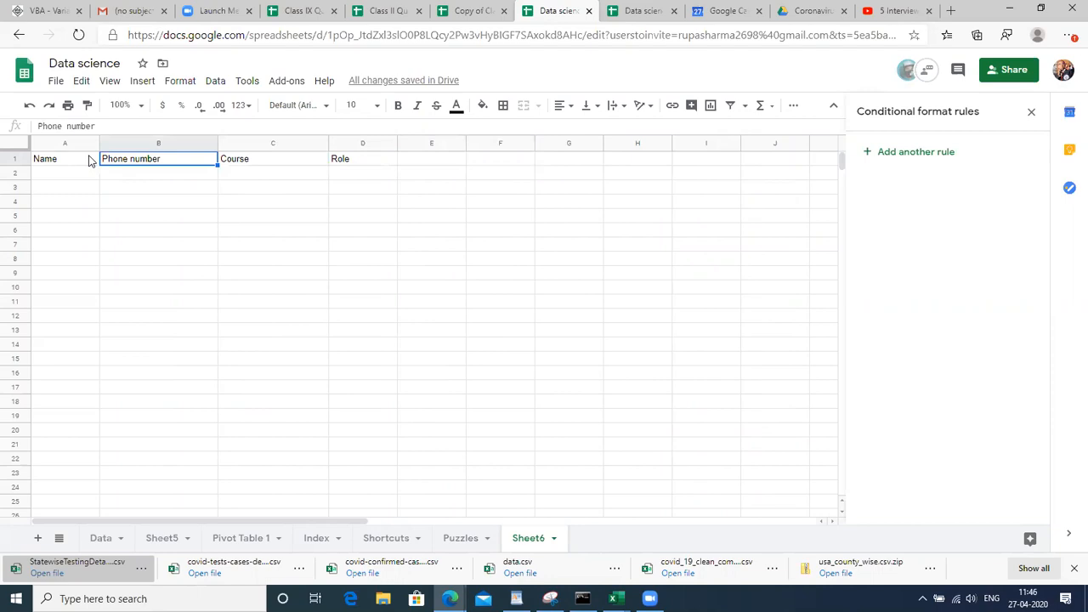
key(Down)
key(Right)
key(Right)
key(Right)
key(Left)
key(Left)
key(Left)
key(Down)
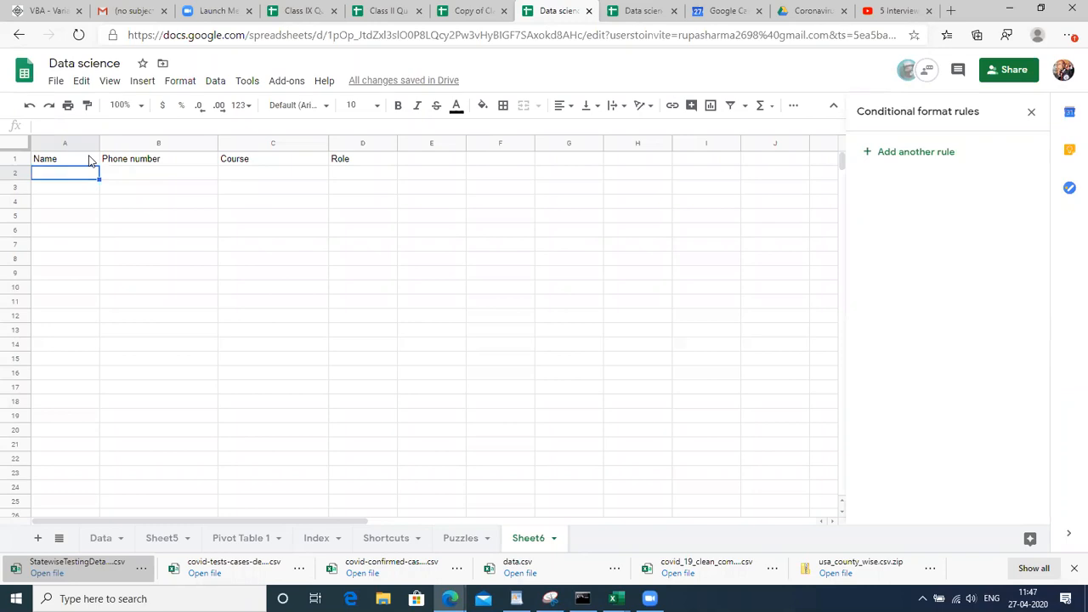
Try the sample name Ram in A3, then delete it and return to A2
key(Down)
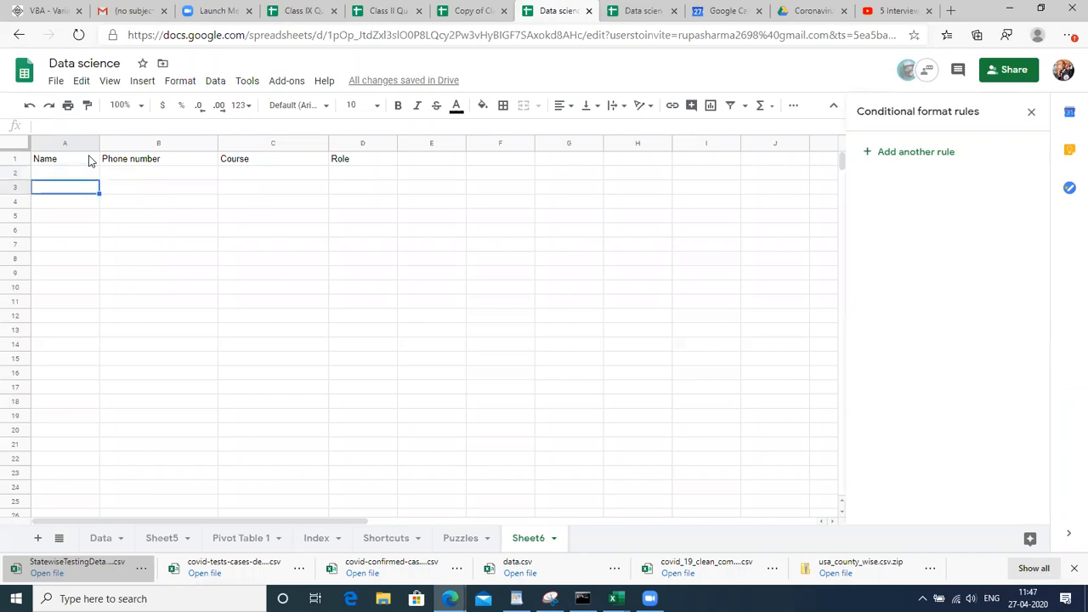
text(Ram)
key(Return)
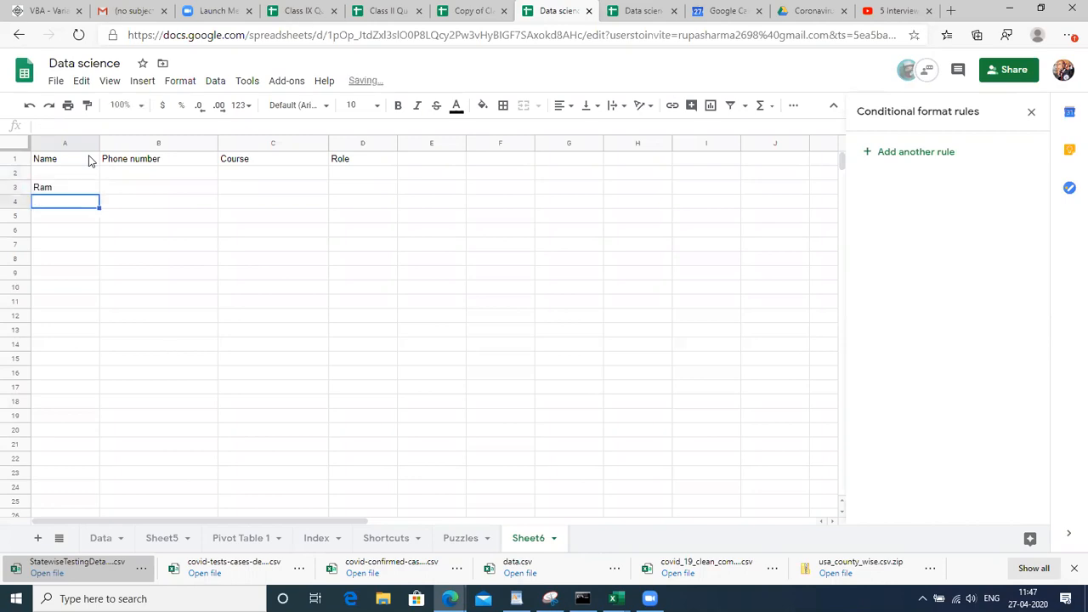
key(Up)
key(Delete)
key(Up)
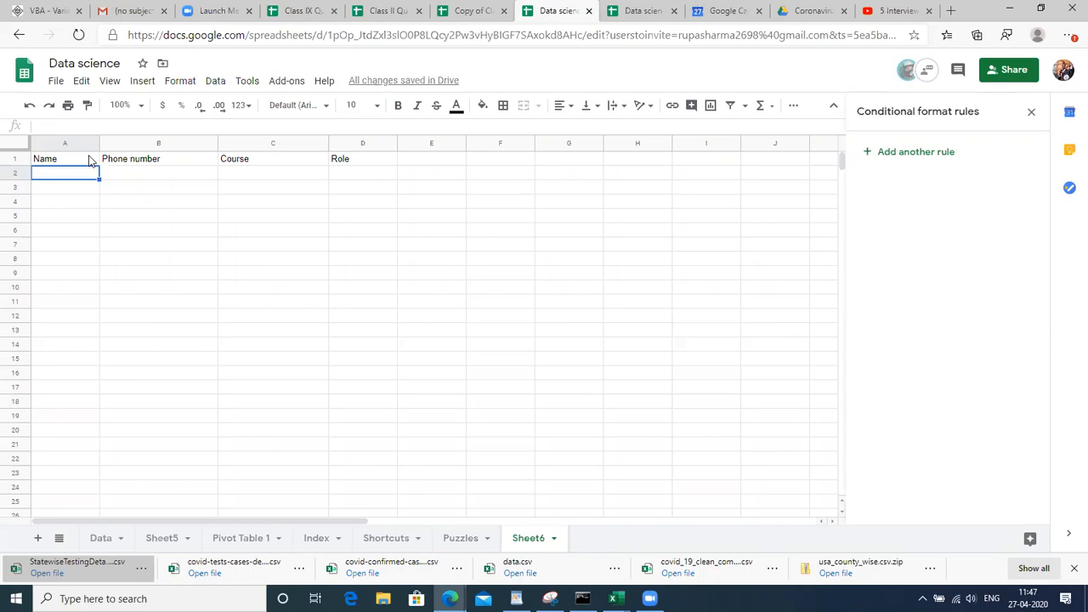
key(Up)
key(Down)
Open Data validation for A2 and set the criteria to Text contains
click(211, 85)
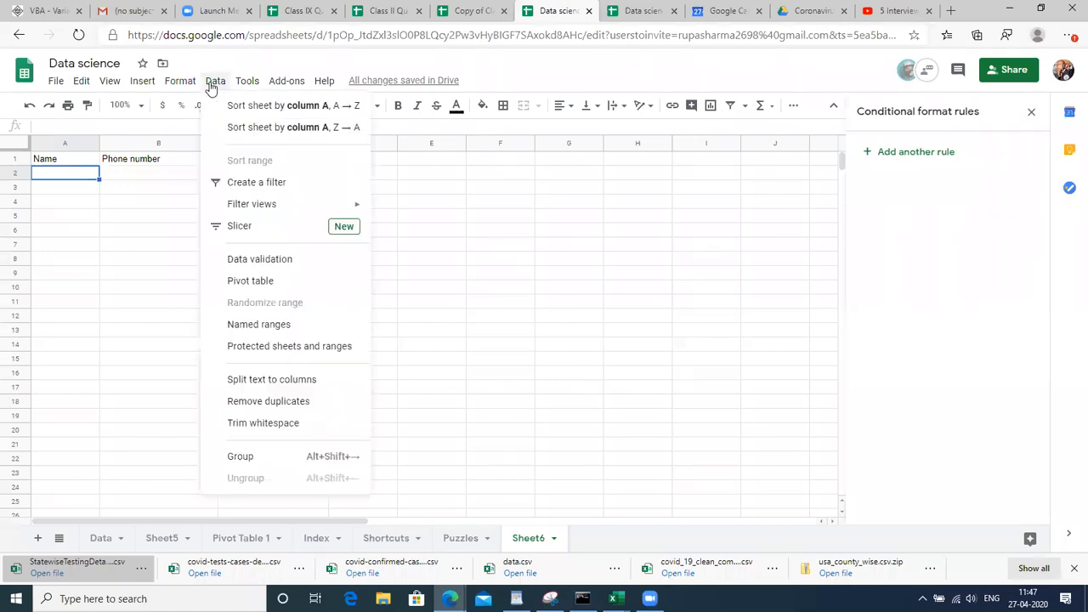
mouse_move(240, 211)
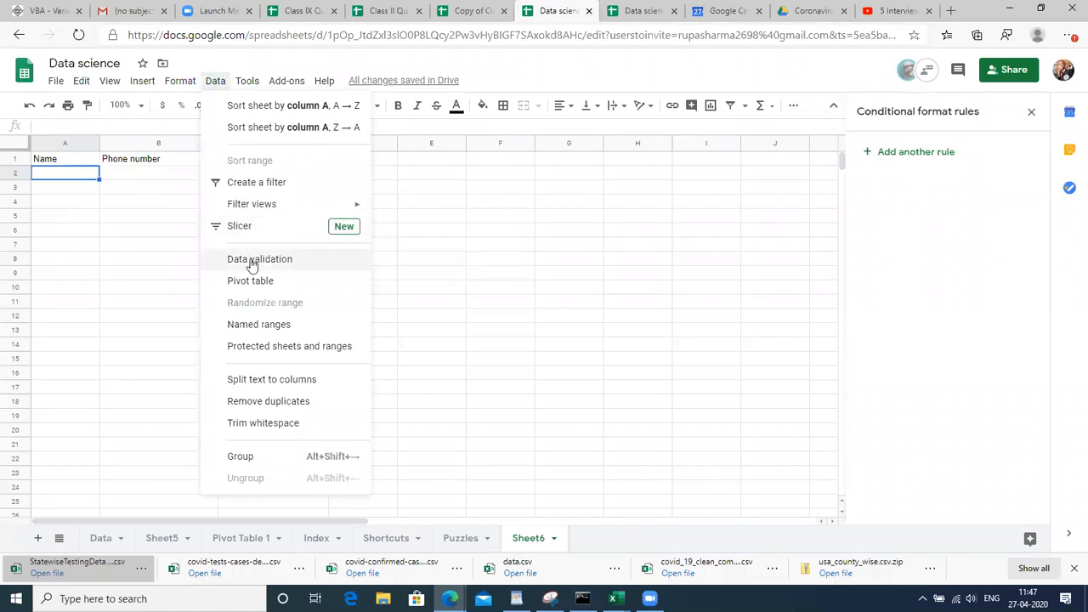
click(255, 259)
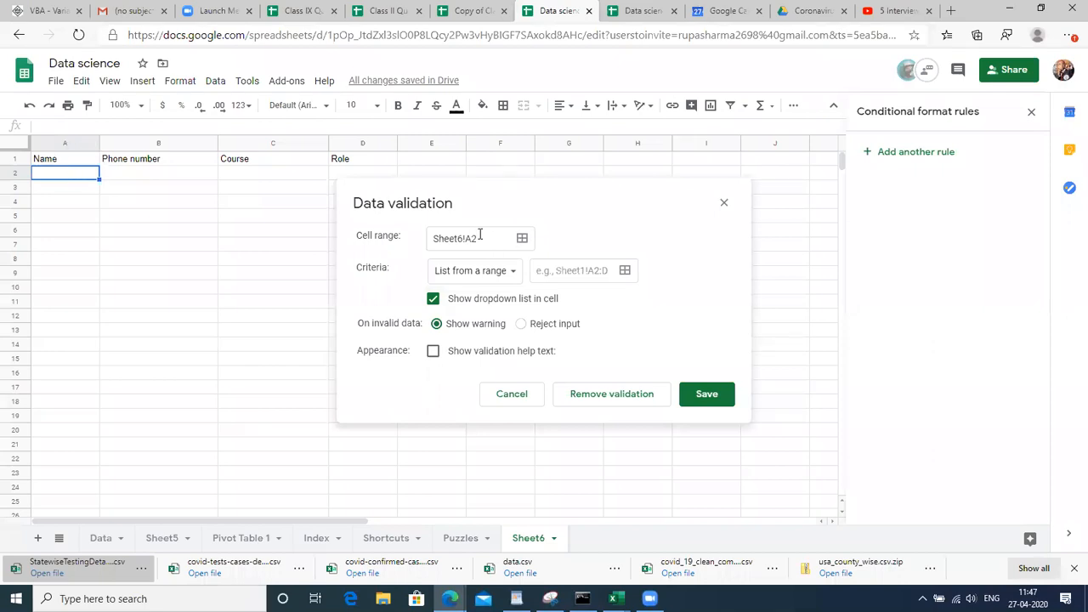
click(486, 277)
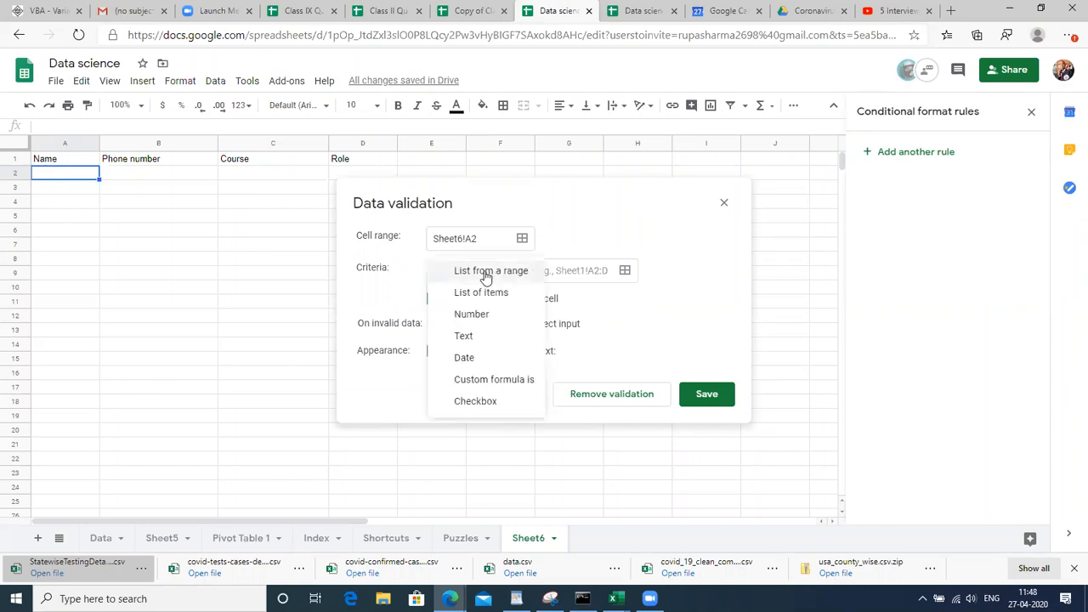
click(487, 338)
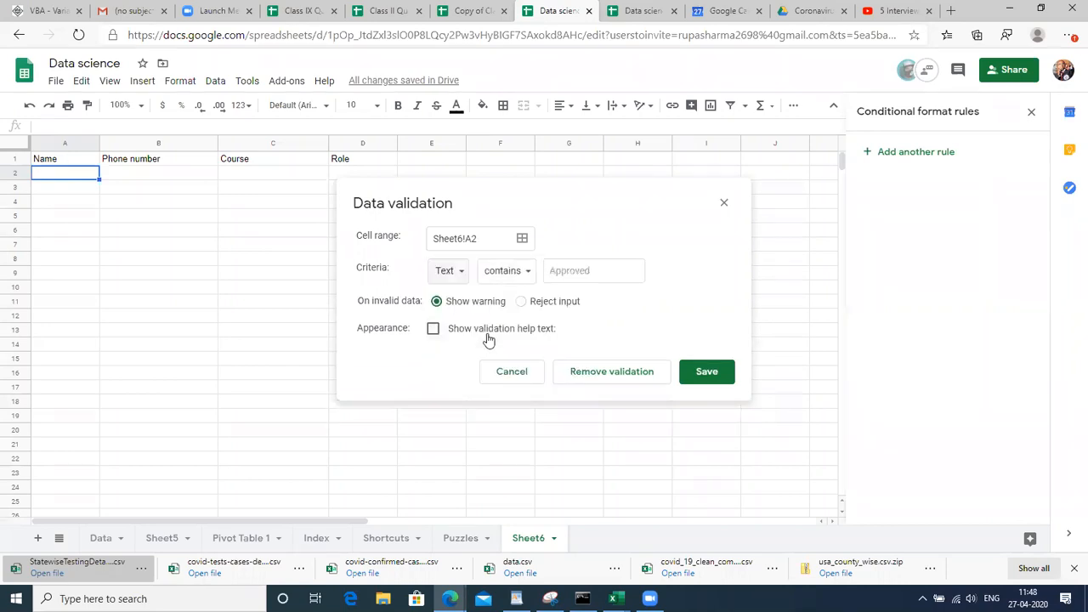
click(510, 277)
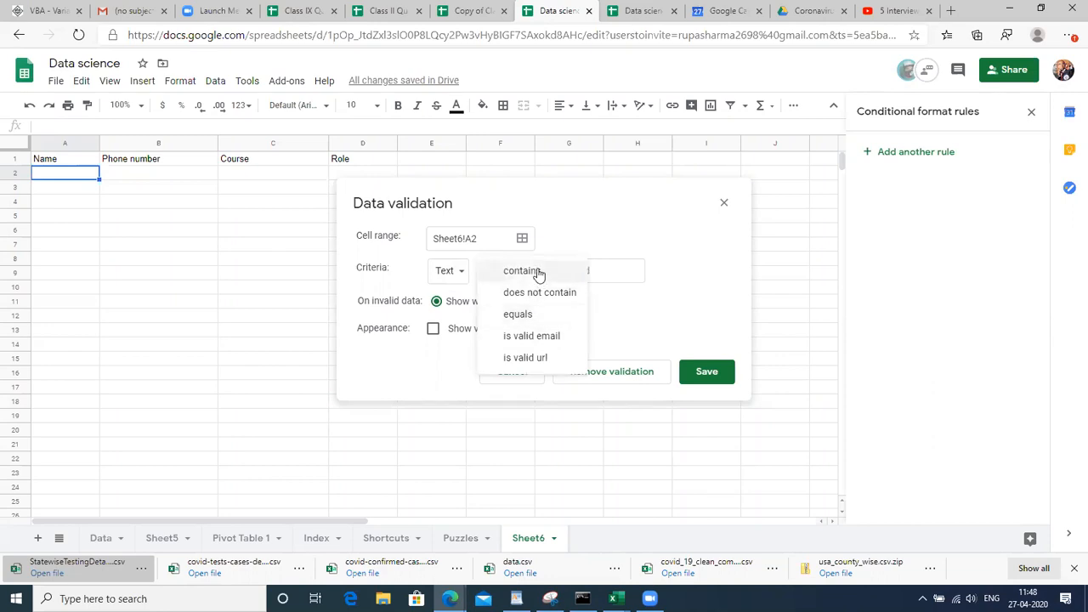
click(601, 271)
click(445, 270)
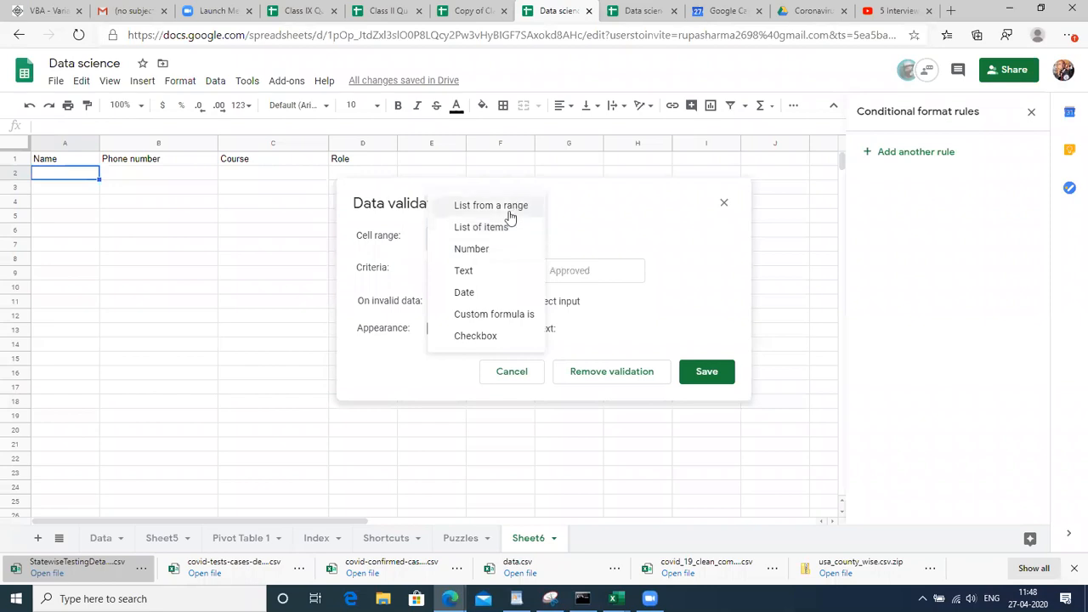
click(482, 271)
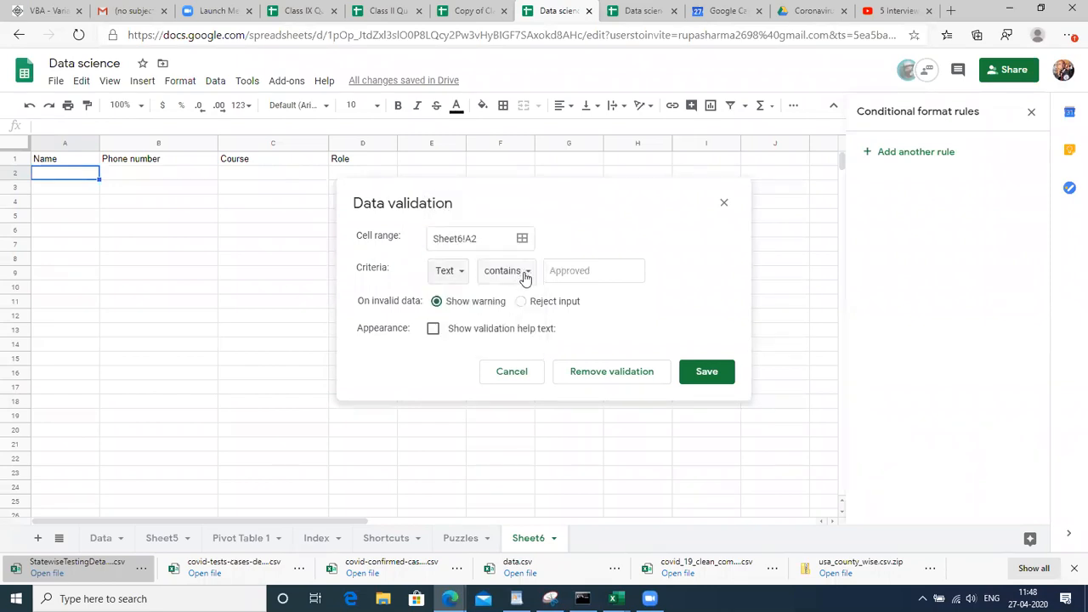
click(526, 274)
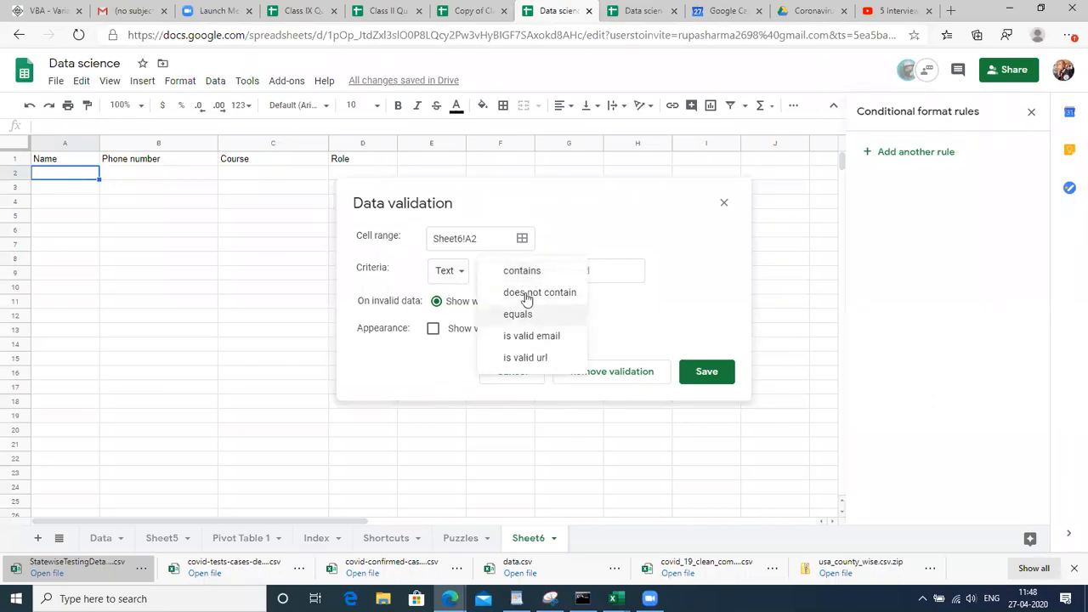
click(524, 274)
Enter 'a' as the required text and save the validation rule
click(572, 271)
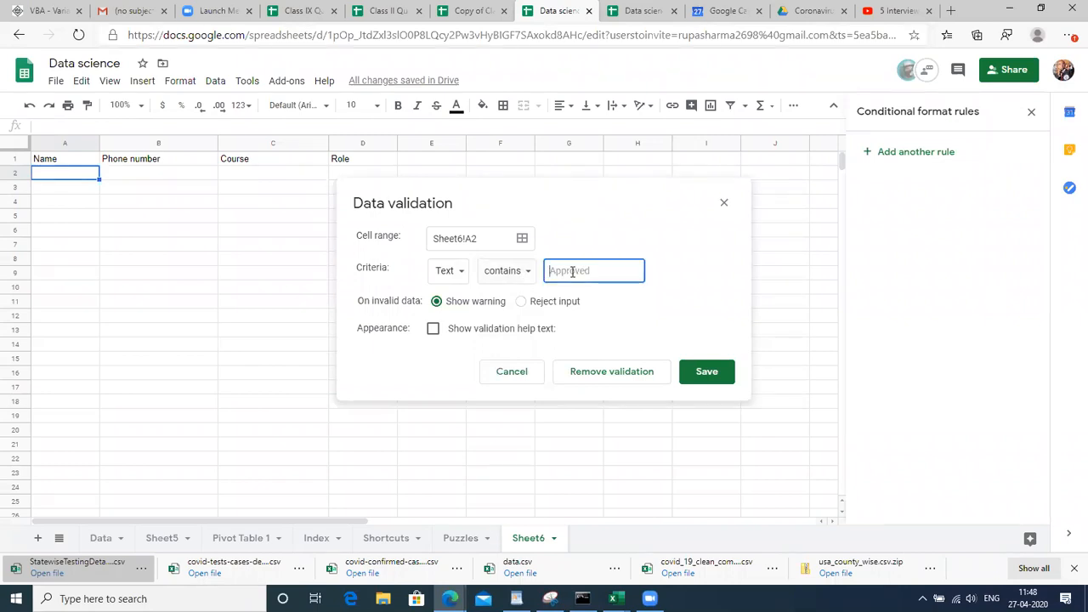
text(a)
click(442, 271)
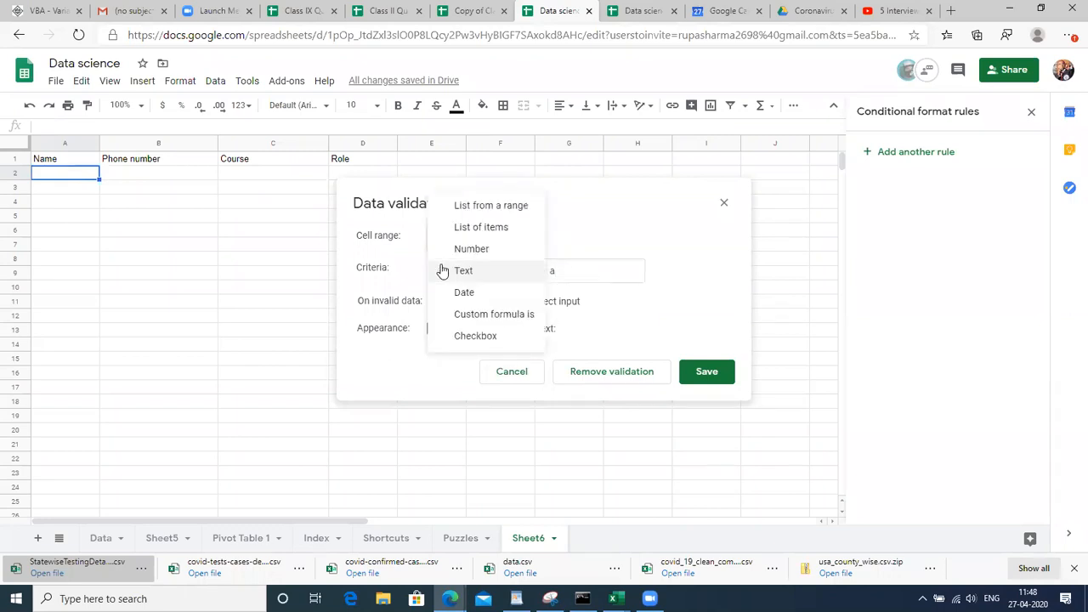
click(581, 278)
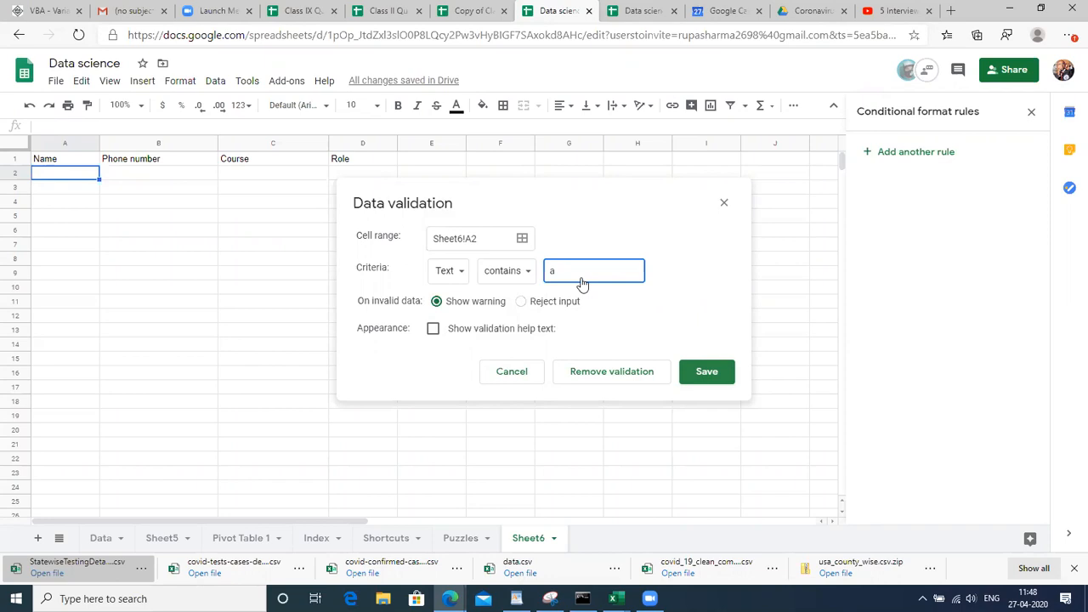
click(706, 372)
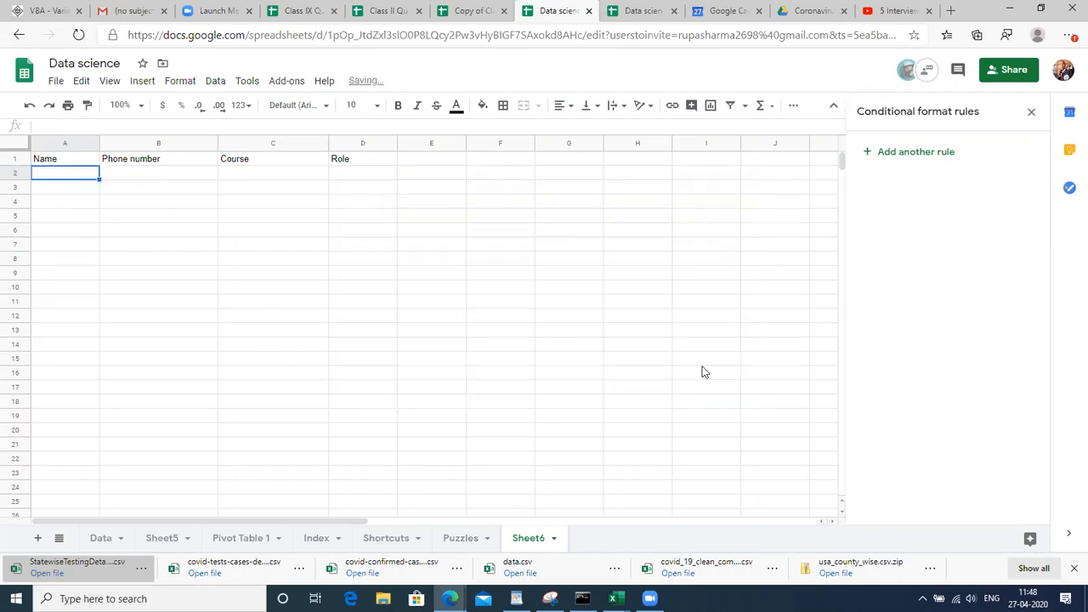
click(188, 204)
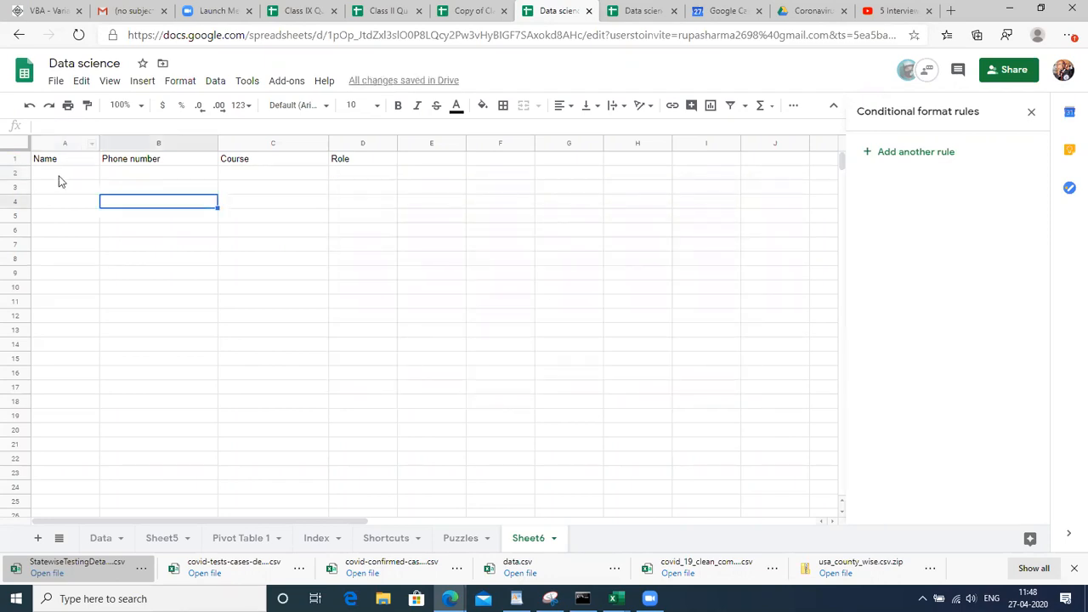
click(59, 179)
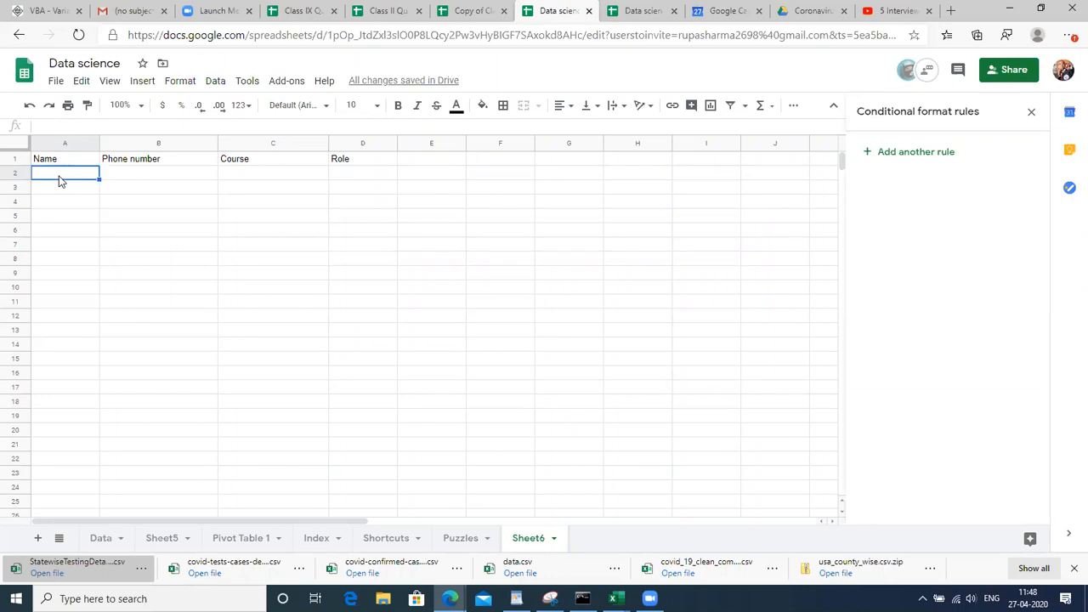
text(lol)
key(Return)
click(59, 177)
mouse_move(95, 174)
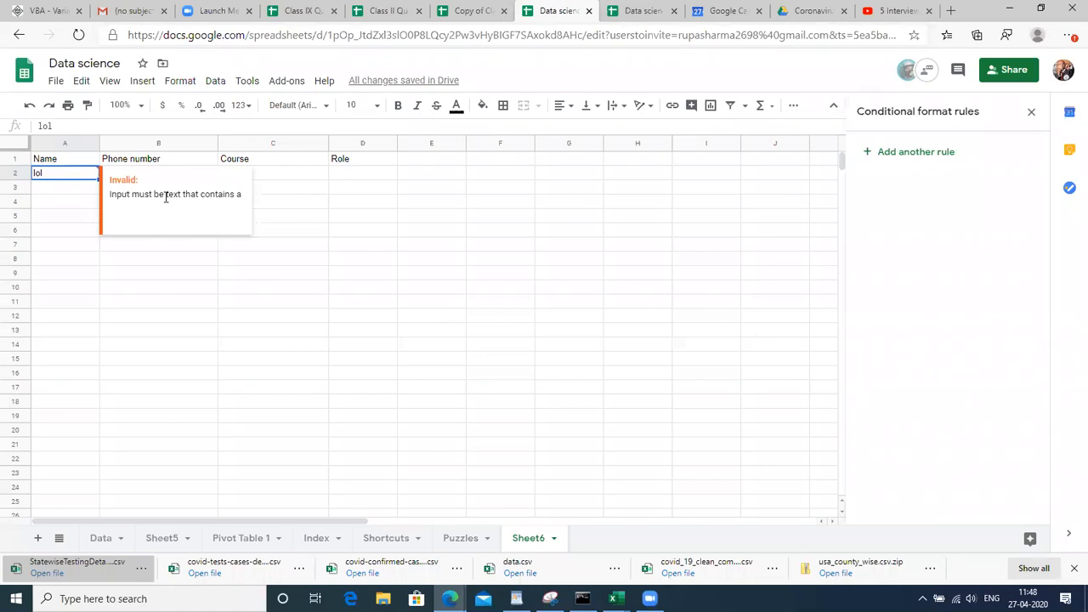
double_click(218, 194)
triple_click(219, 194)
click(75, 221)
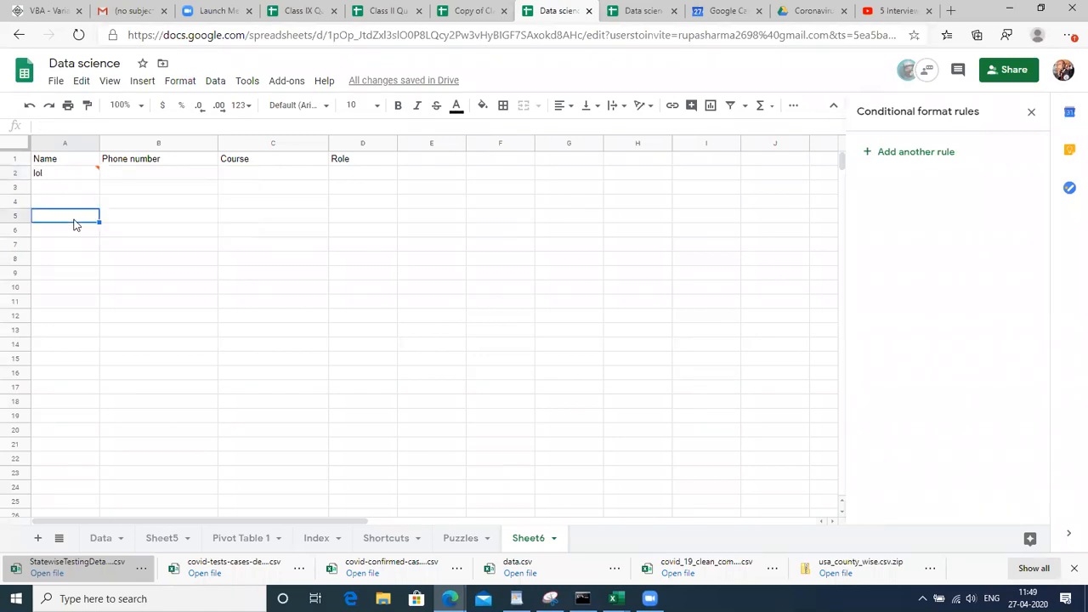
click(71, 191)
click(71, 176)
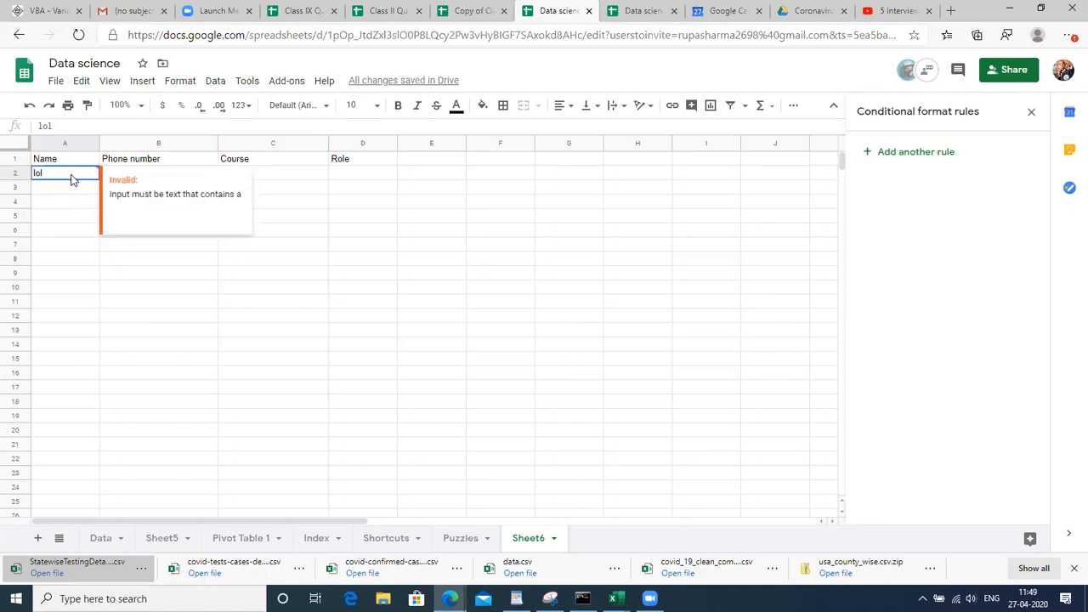
triple_click(205, 203)
click(334, 218)
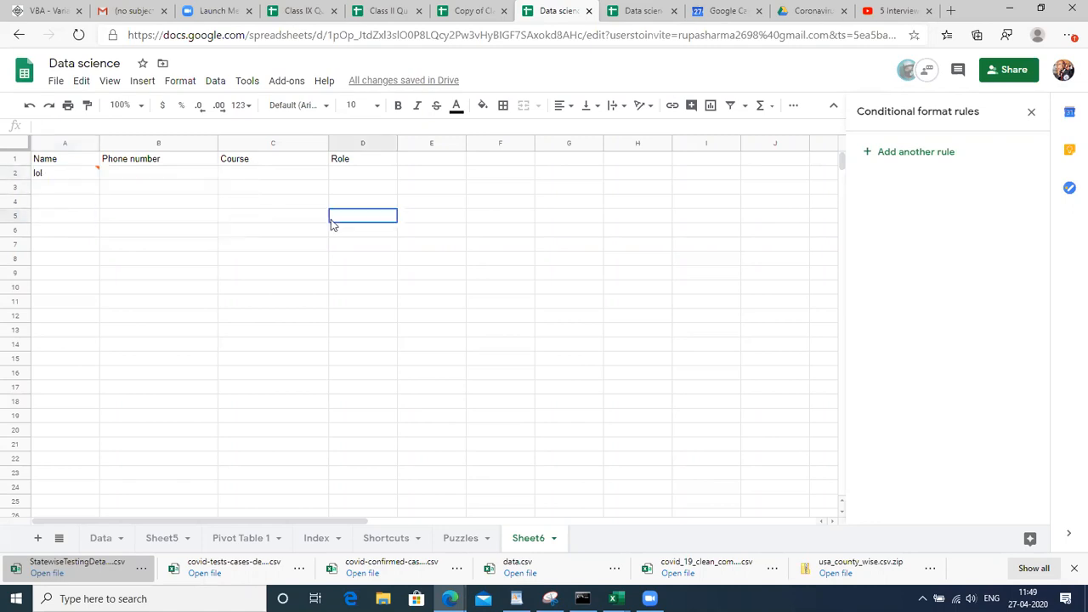
click(81, 179)
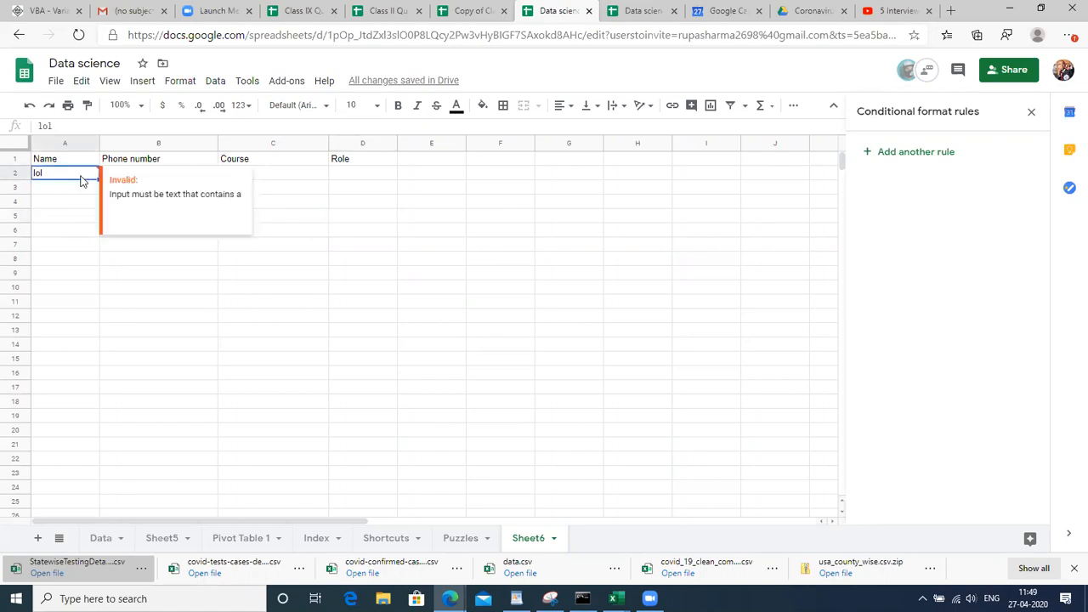
click(214, 81)
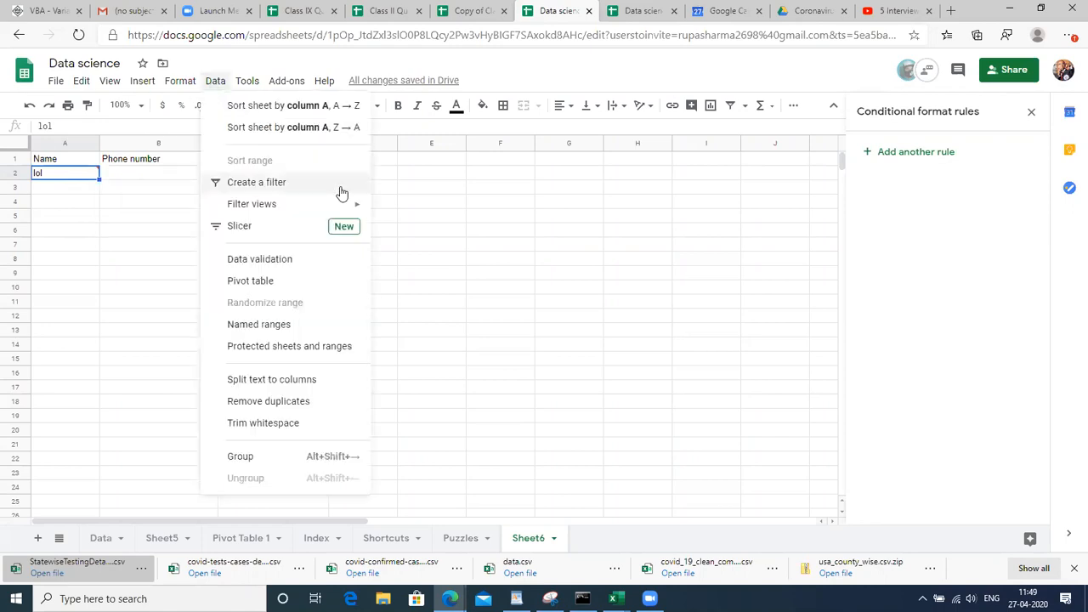
Remove A2's validation rule, then review the criteria and reject/warning options and close unsaved
click(302, 260)
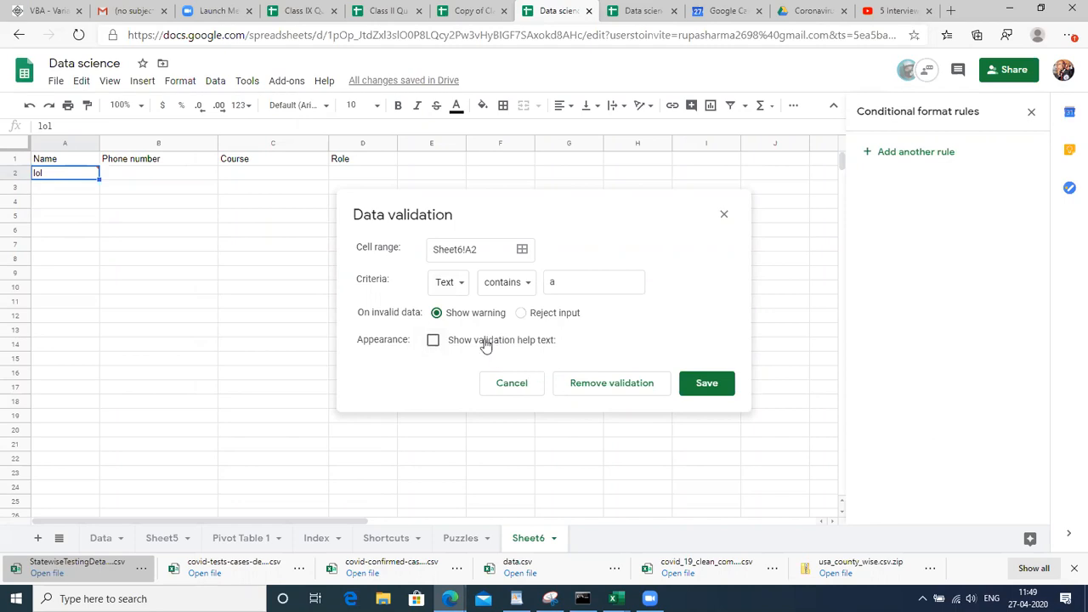
click(570, 383)
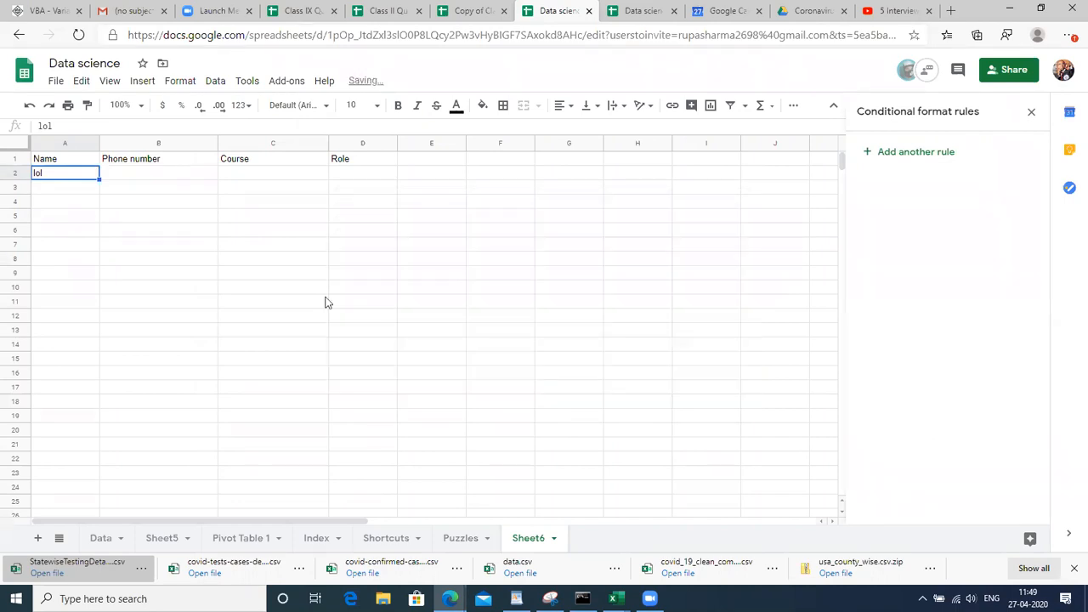
click(215, 83)
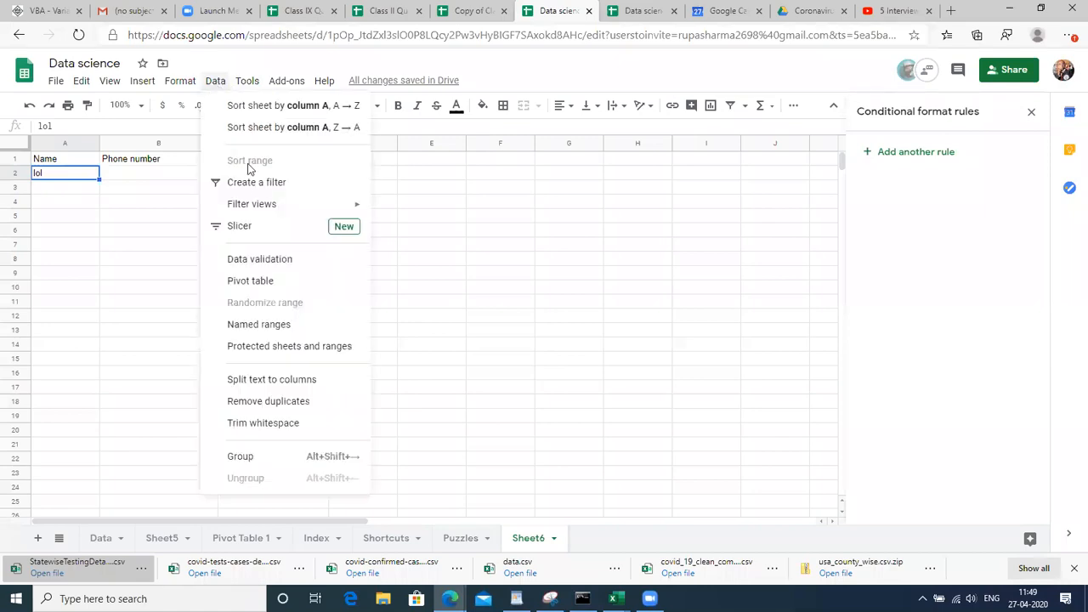
click(293, 261)
click(493, 272)
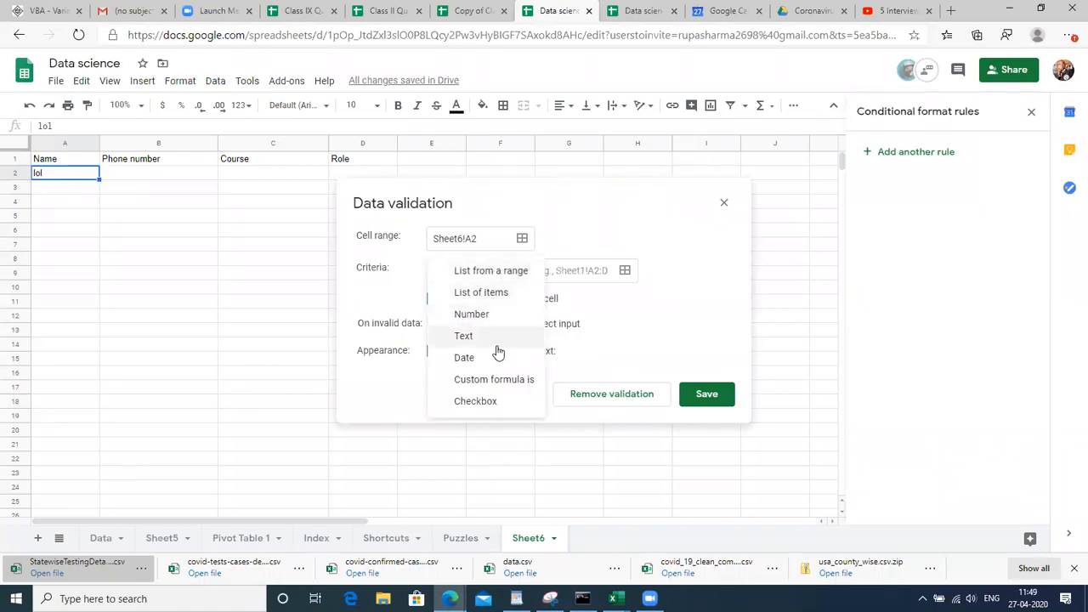
click(498, 380)
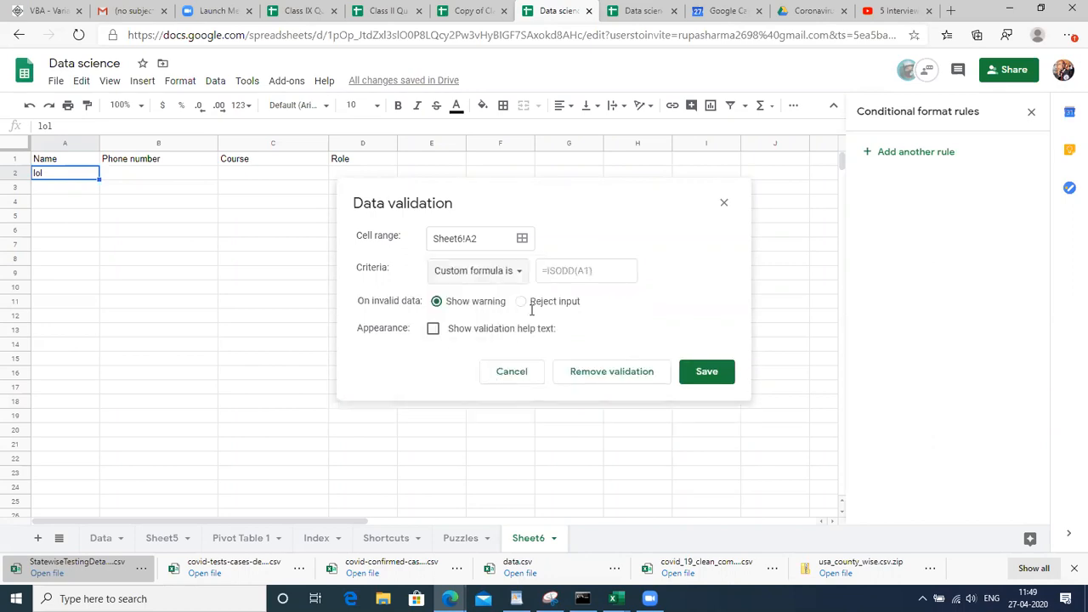
click(510, 272)
click(510, 228)
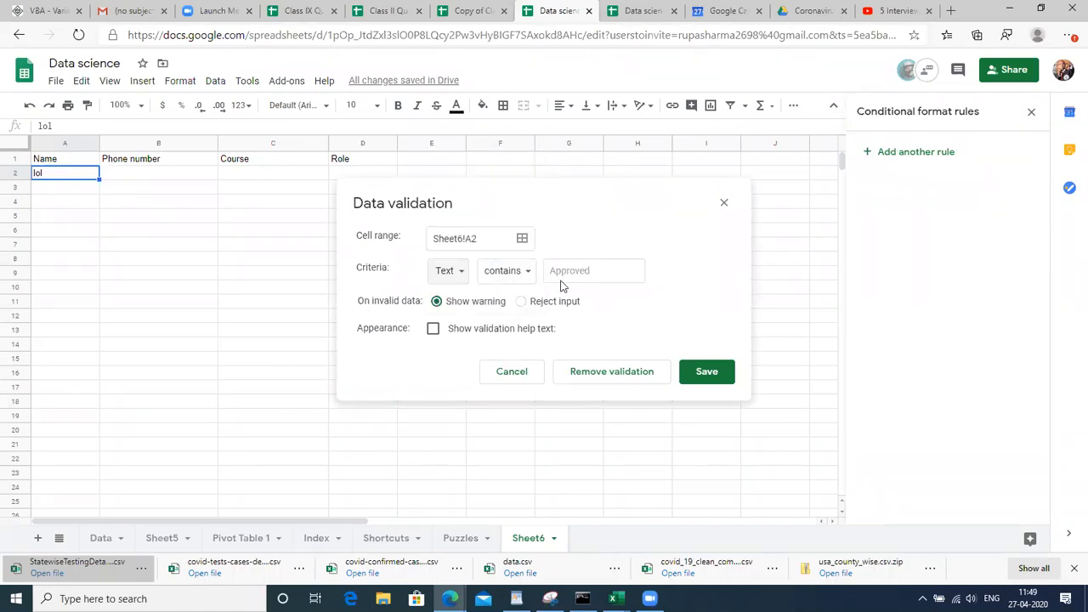
click(522, 302)
click(438, 302)
click(725, 205)
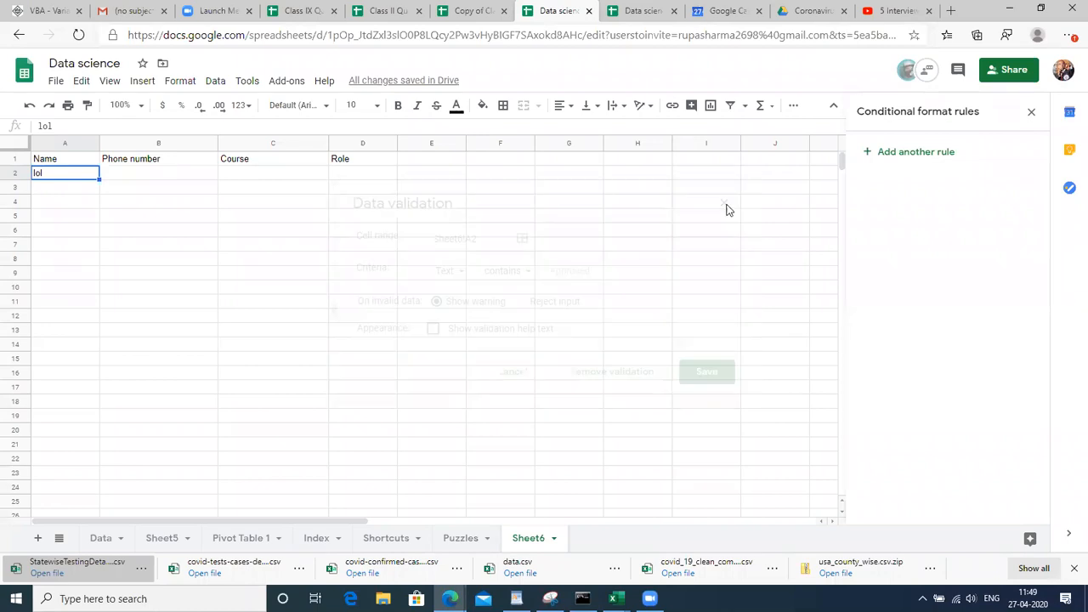
Clear 'lol' from A2 and the headers from A1:D1 on Sheet6
key(Delete)
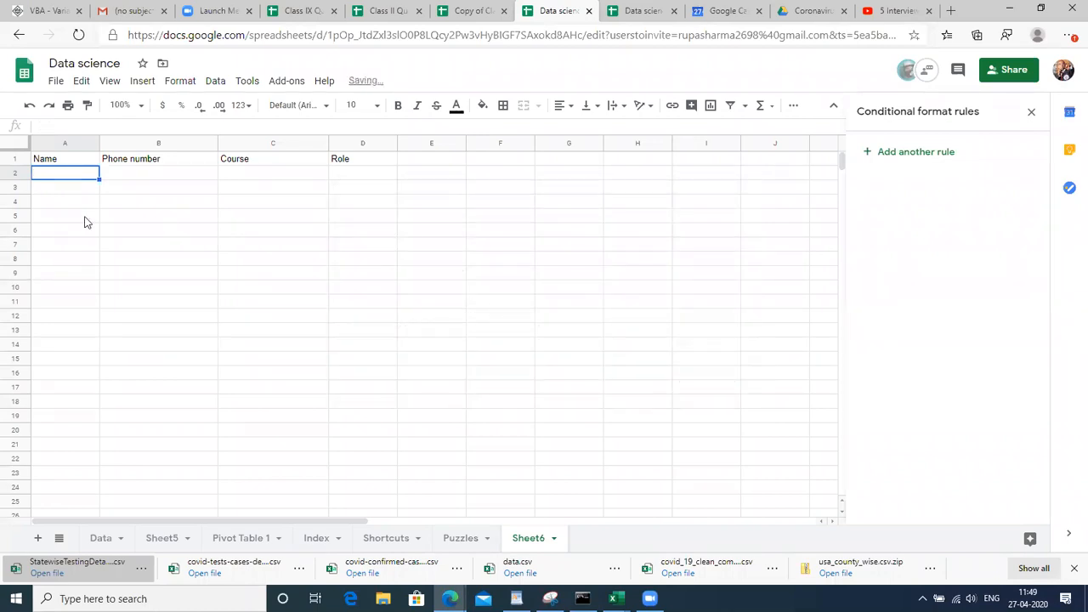
key(Up)
key(shift+Right)
key(shift+Right)
key(Delete)
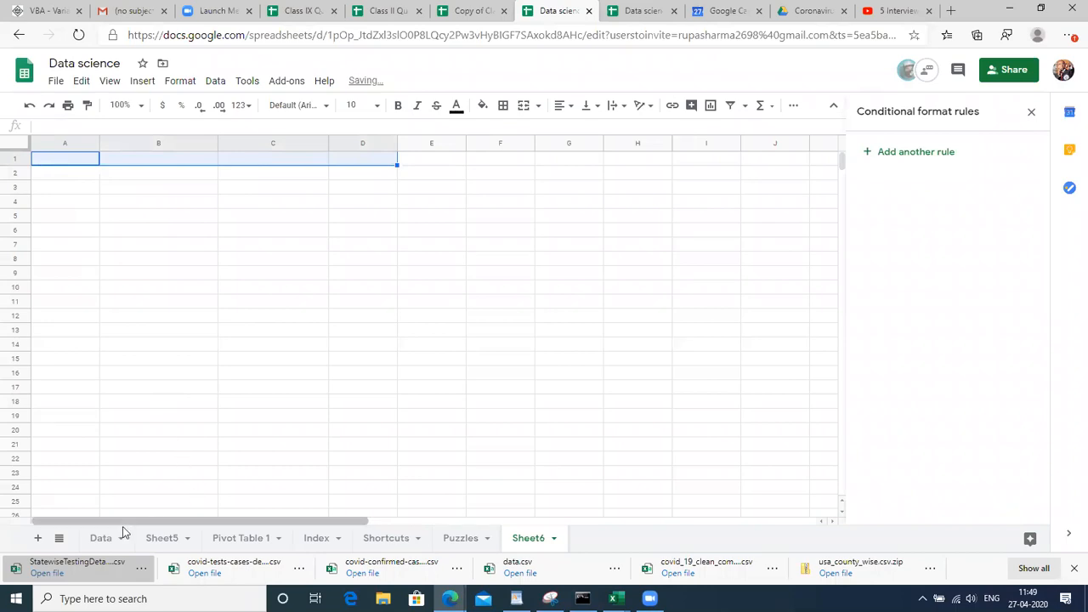
Delete the Data sheet's green =$D1>20000 salary-highlighting conditional format rule
click(109, 538)
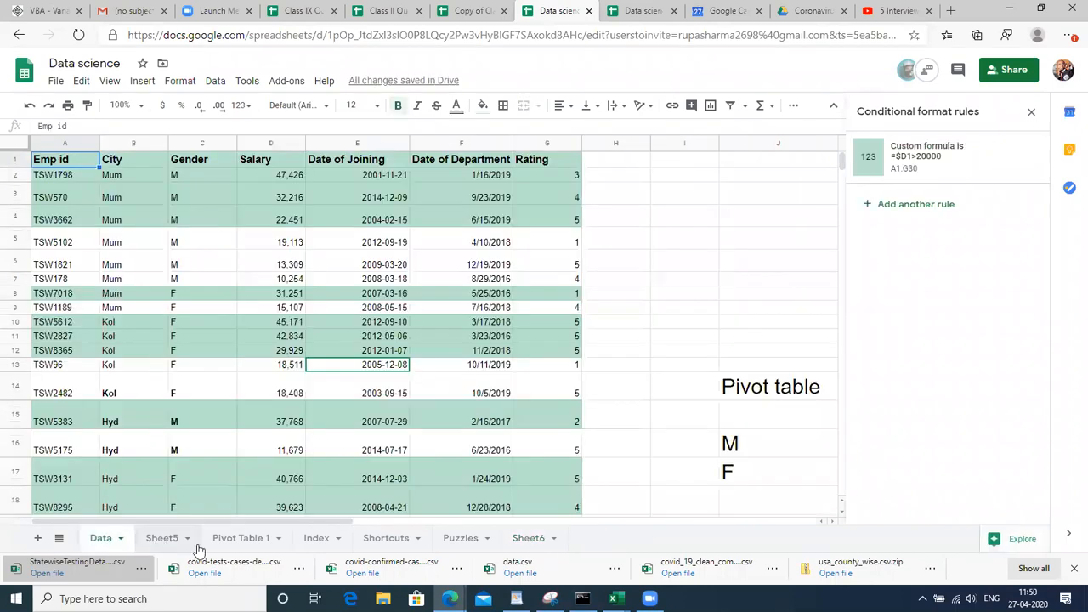
click(241, 538)
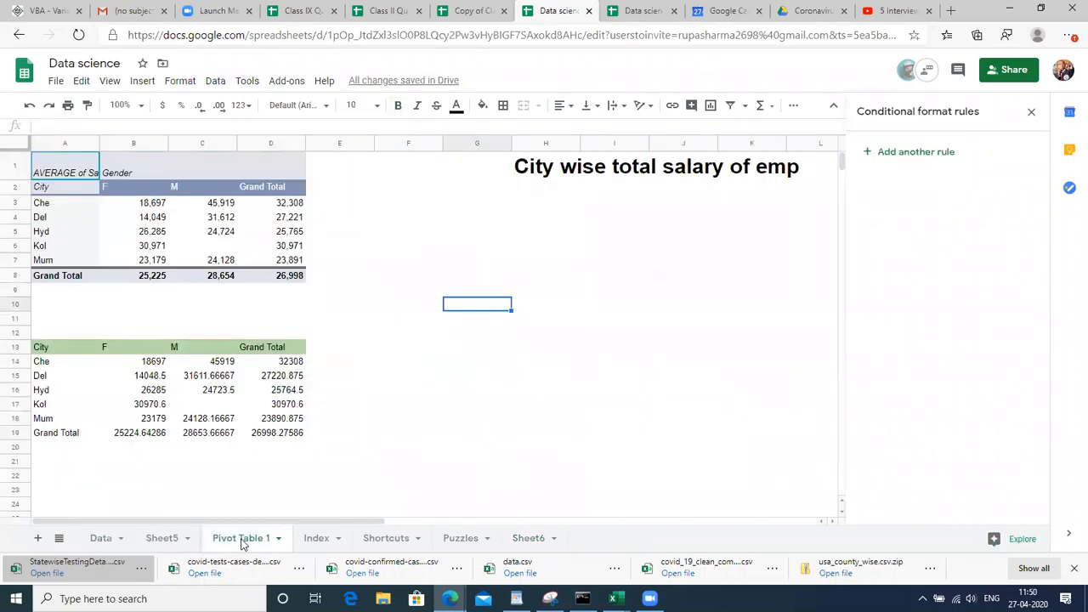
click(313, 538)
click(194, 439)
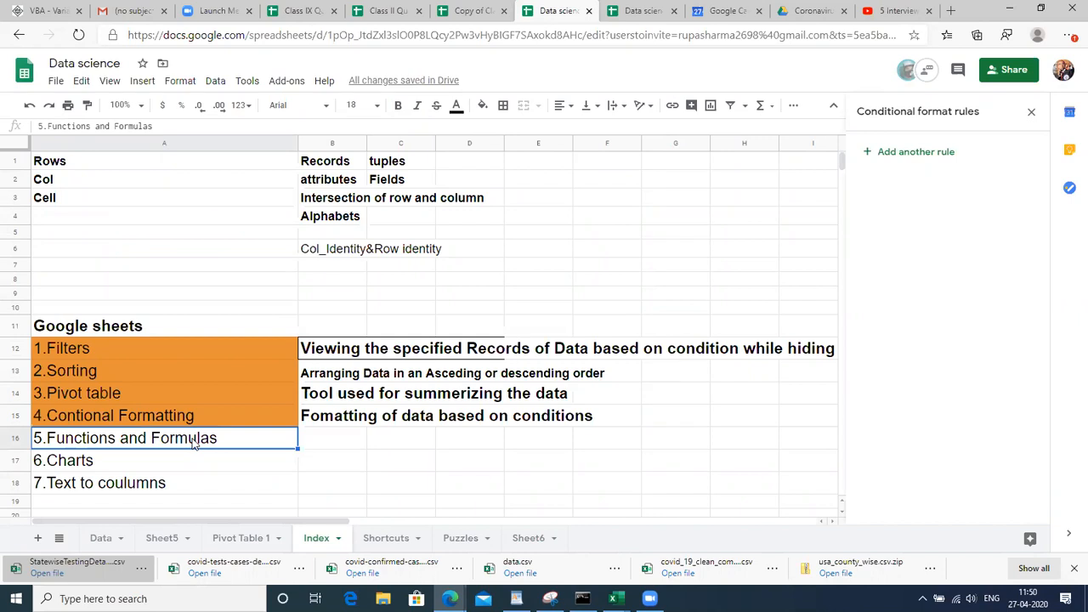
click(249, 542)
click(107, 541)
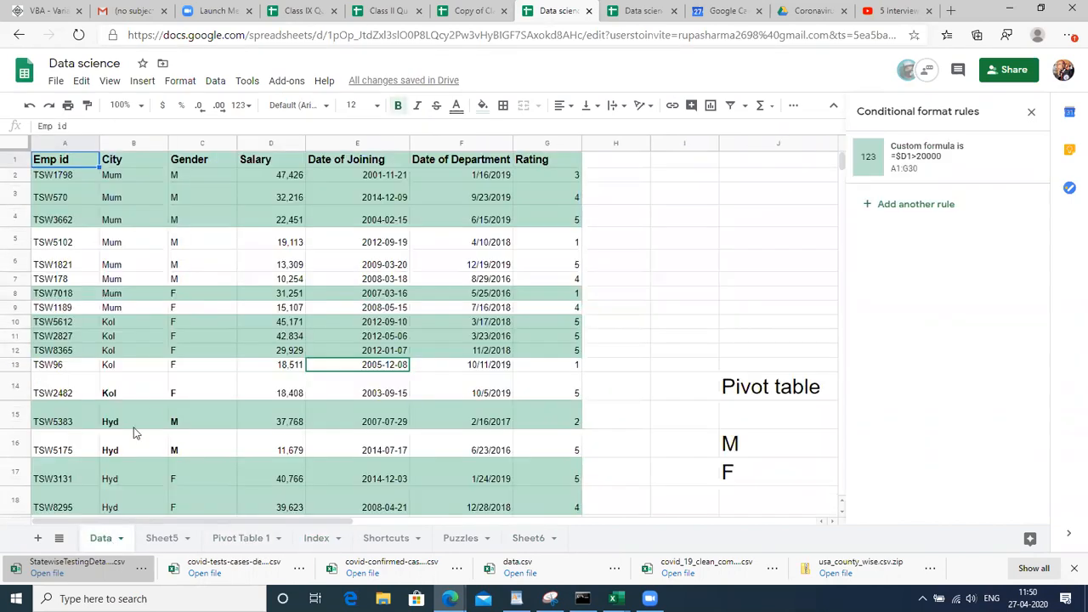
click(134, 358)
key(Left)
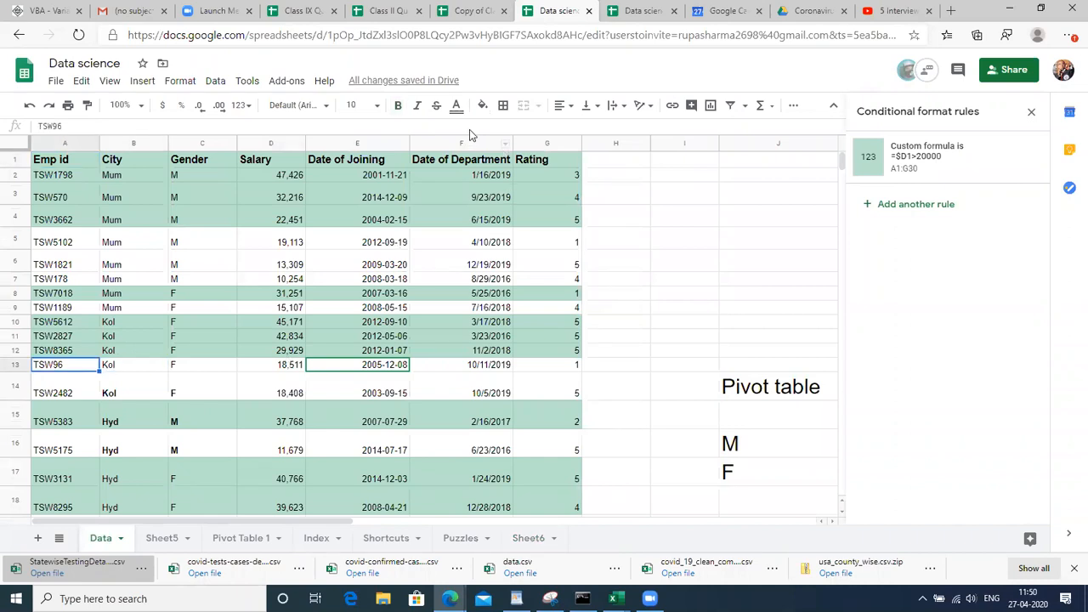
click(1026, 167)
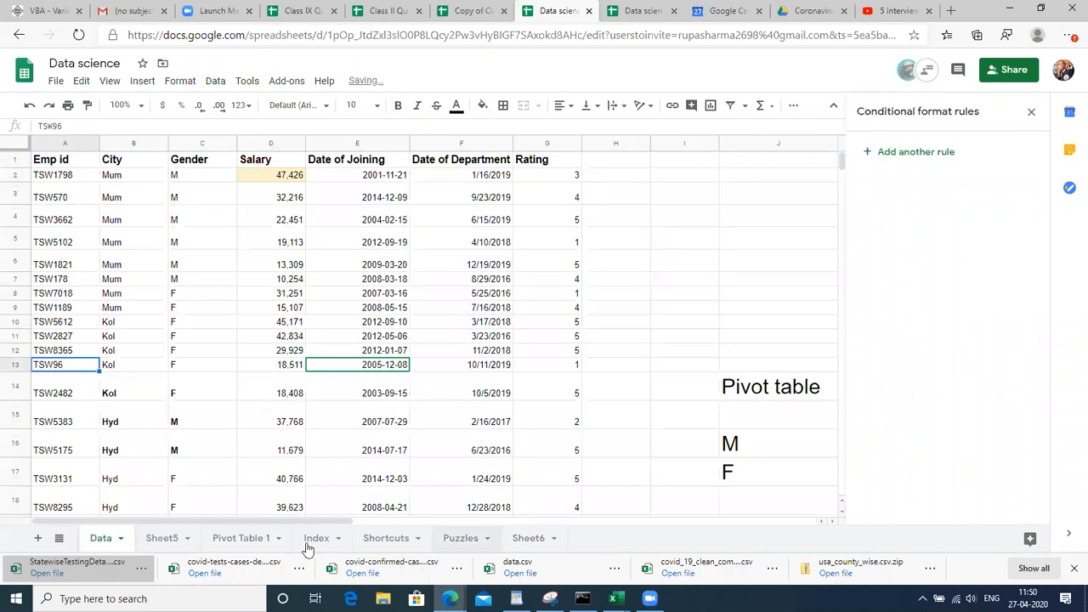
Back on Sheet6, enter the header ID in A1
click(532, 542)
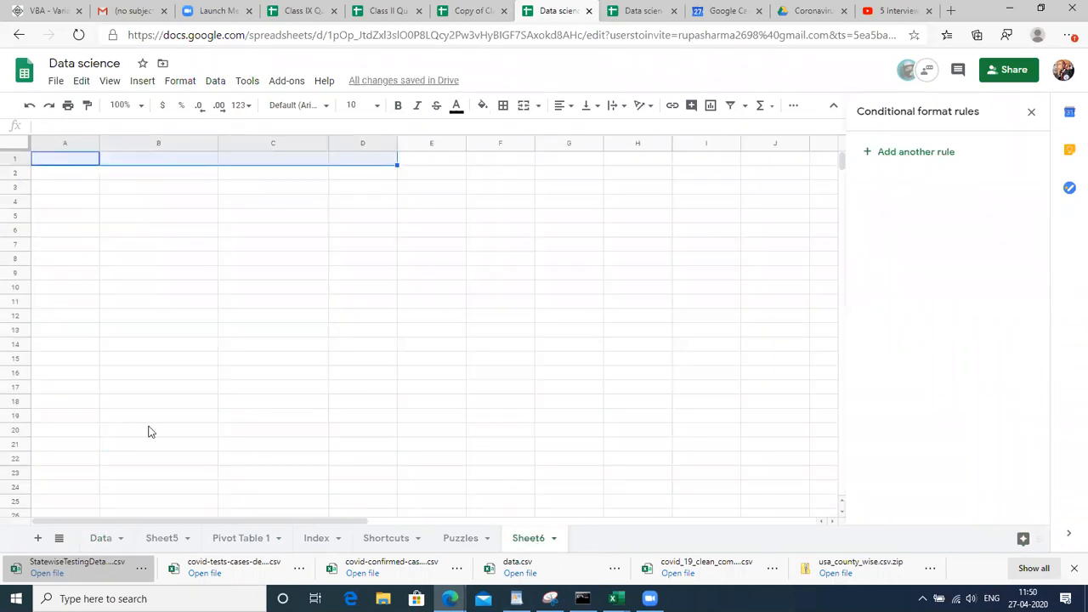
key(Down)
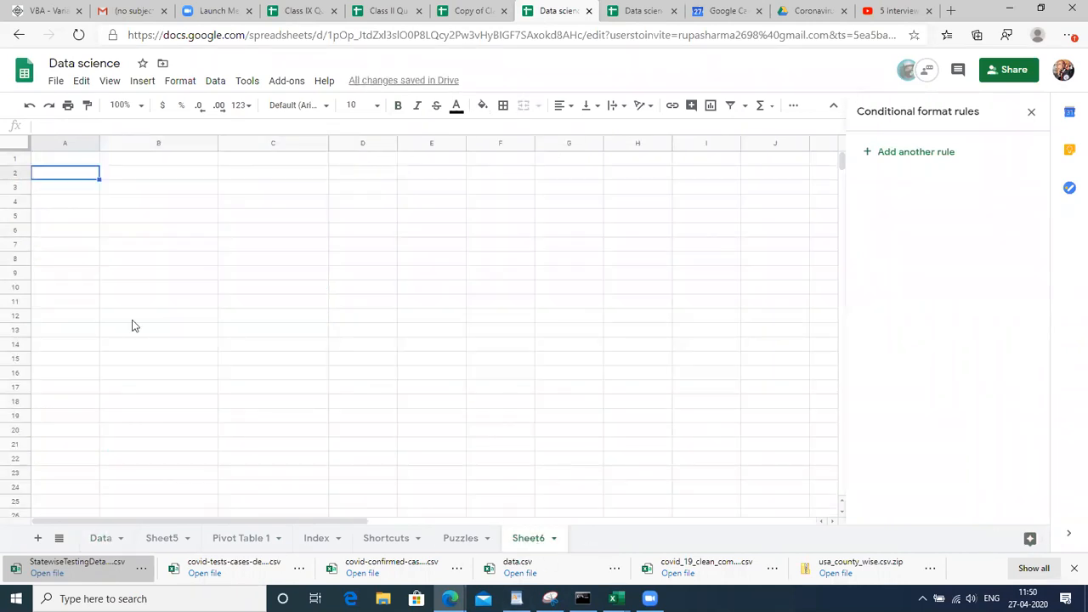
key(Up)
text(C)
key(Escape)
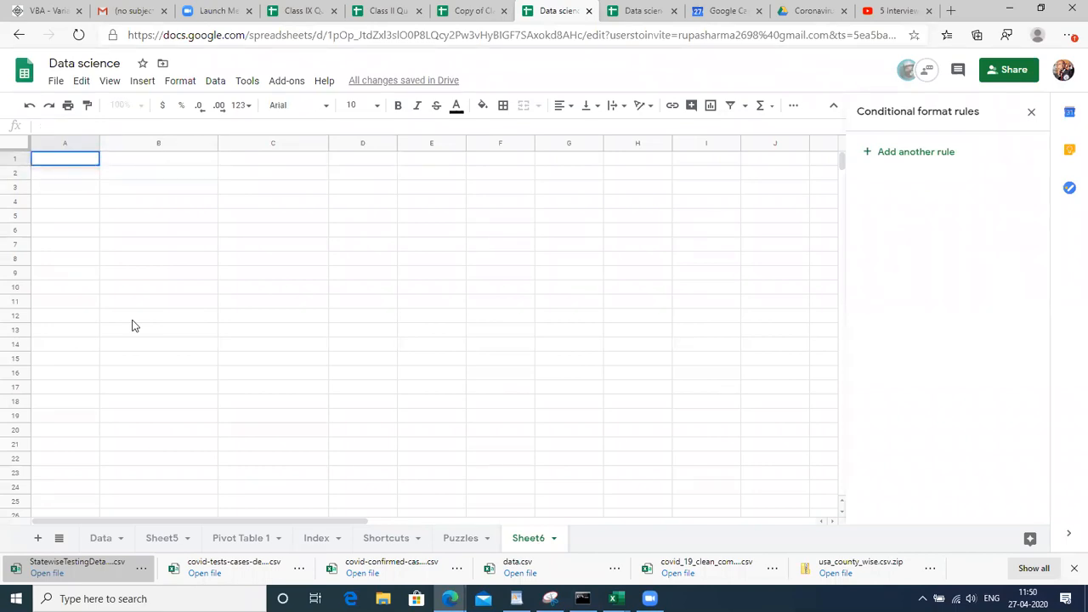
text(ID)
key(Return)
key(Down)
key(Up)
key(Up)
key(Down)
Enter =CONCATENATE("TSW",RANDBETWEEN(10000,50000)) in A2
text(=CON)
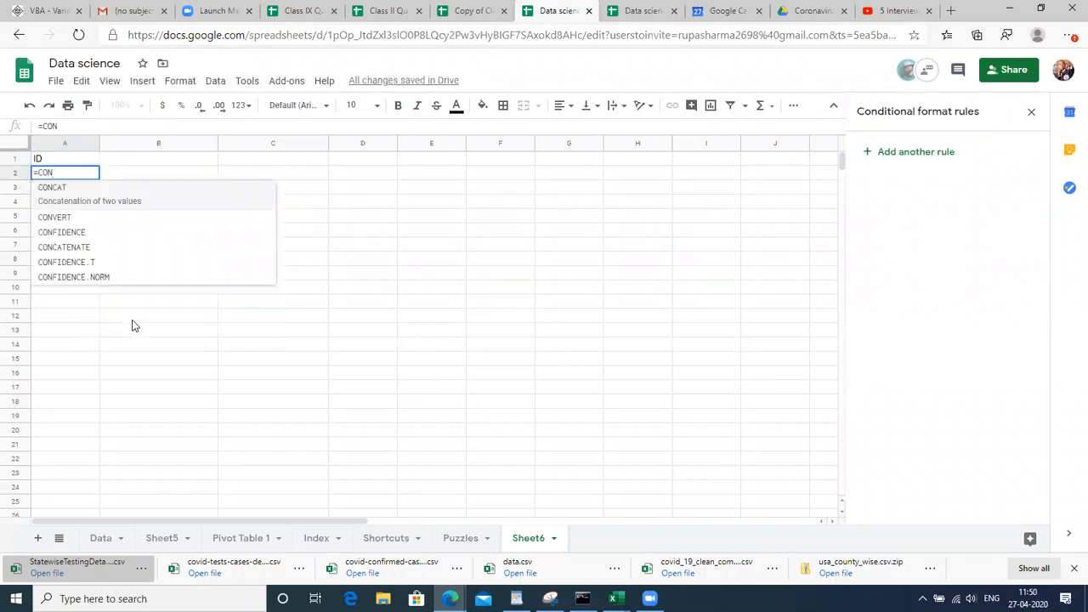
key(Down)
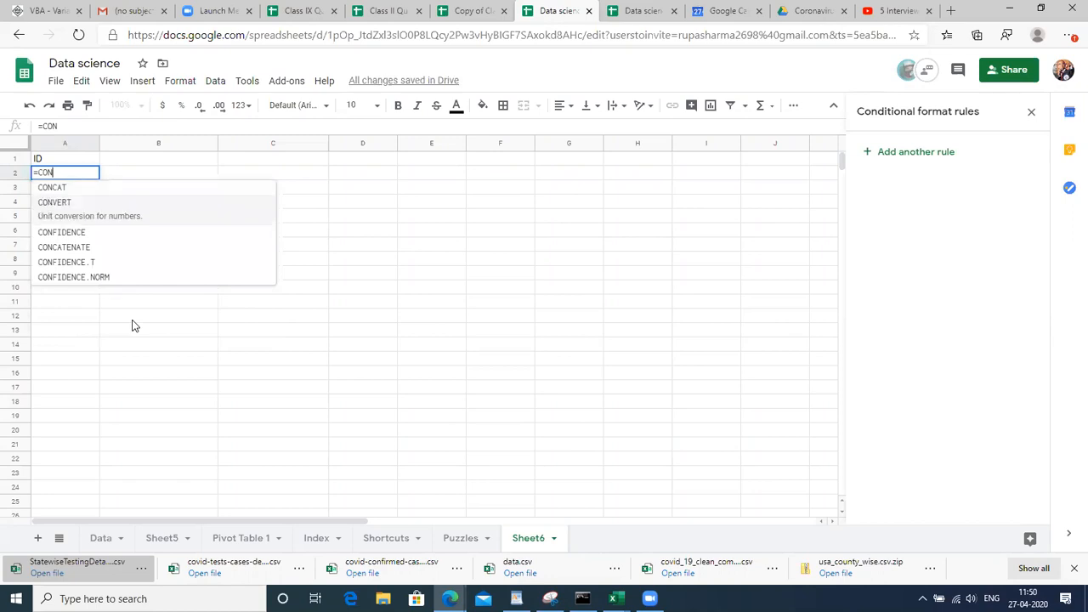
key(Down)
key(Down)
key(Down)
key(Up)
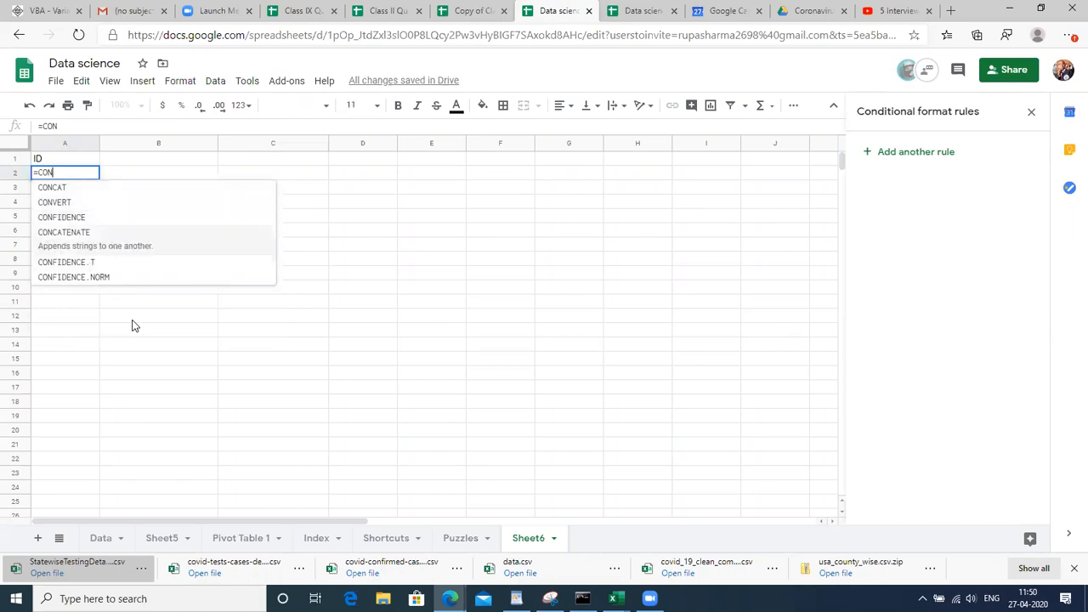
key(Tab)
text(R)
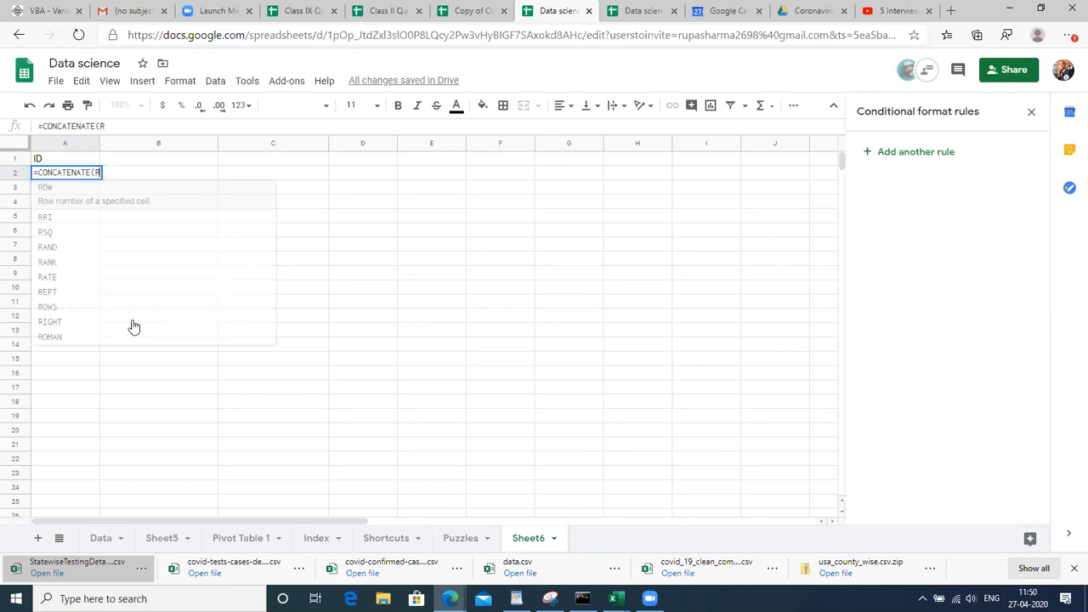
text(AND)
key(Down)
key(Down)
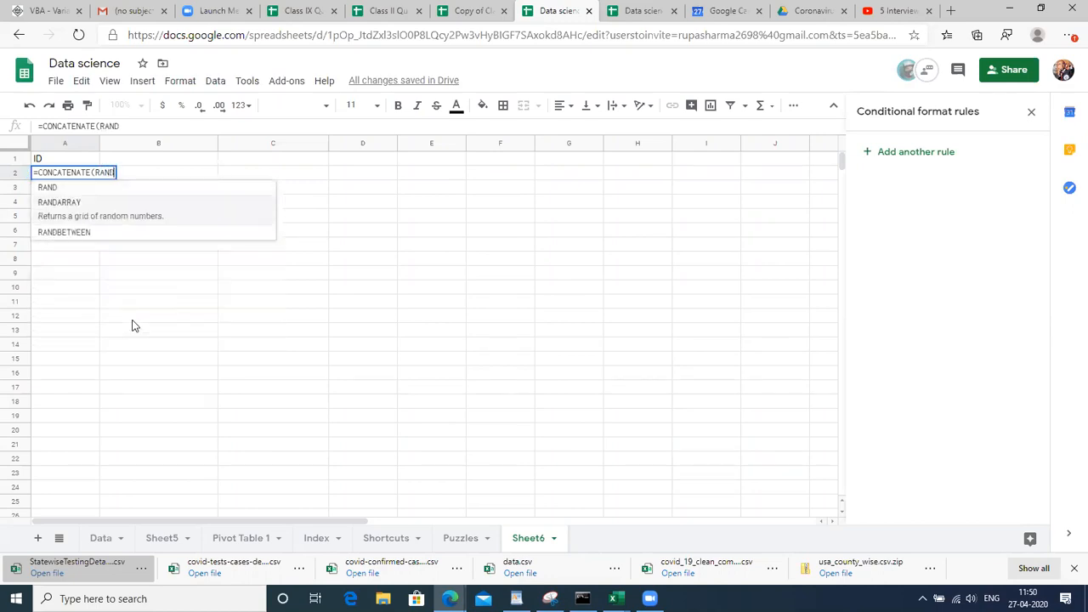
key(Tab)
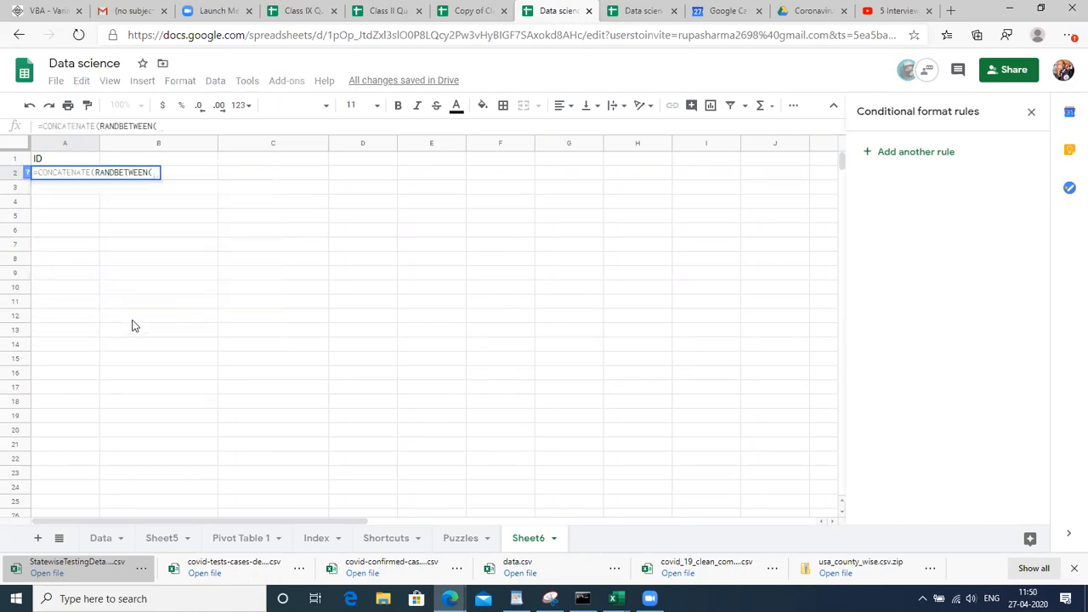
key(BackSpace)
key(BackSpace)
key(BackSpace)
key(BackSpace)
key(BackSpace)
key(BackSpace)
key(BackSpace)
key(BackSpace)
key(BackSpace)
key(BackSpace)
key(BackSpace)
key(BackSpace)
text("TSW", RAN)
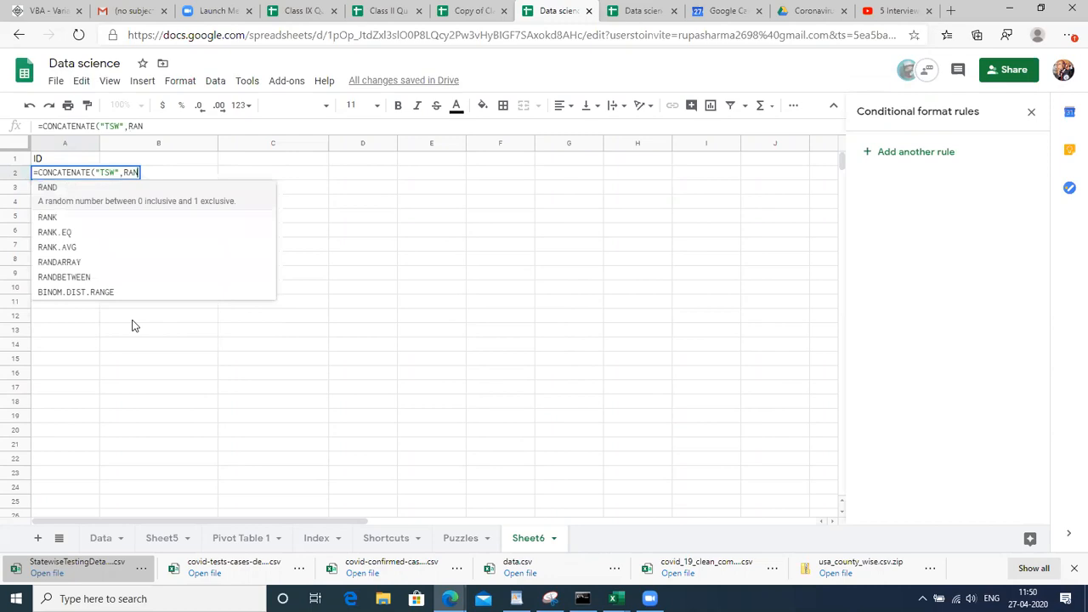
text(D)
key(Down)
key(Down)
key(Tab)
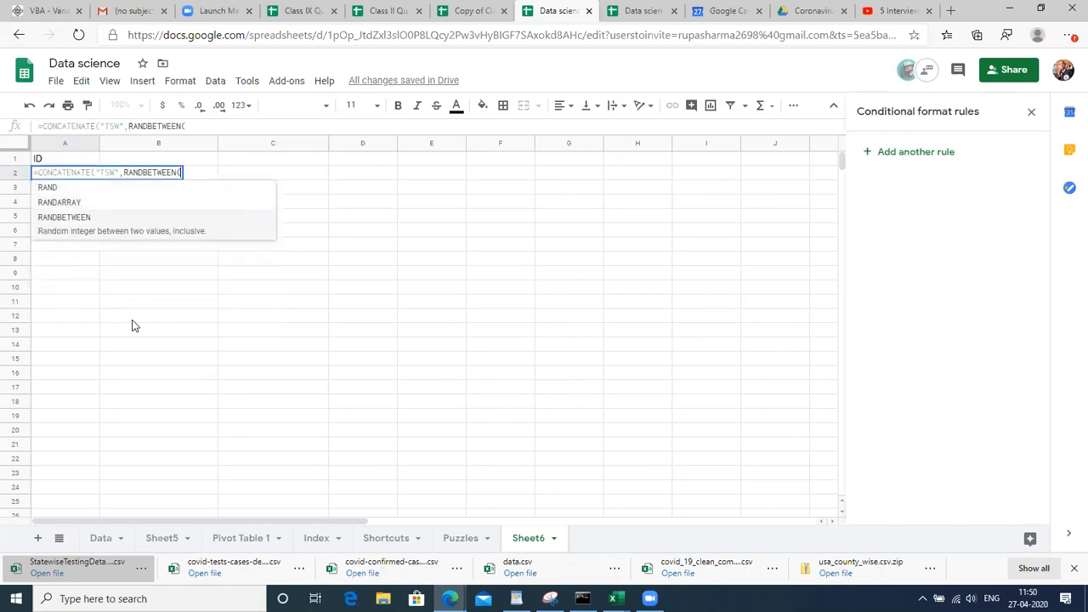
text(10000)
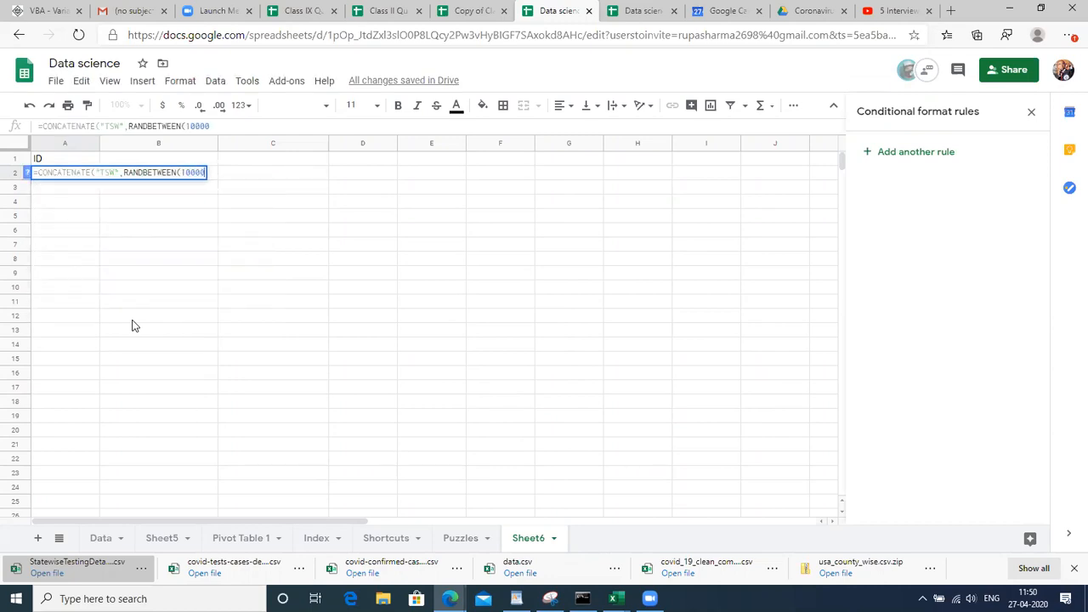
text(,)
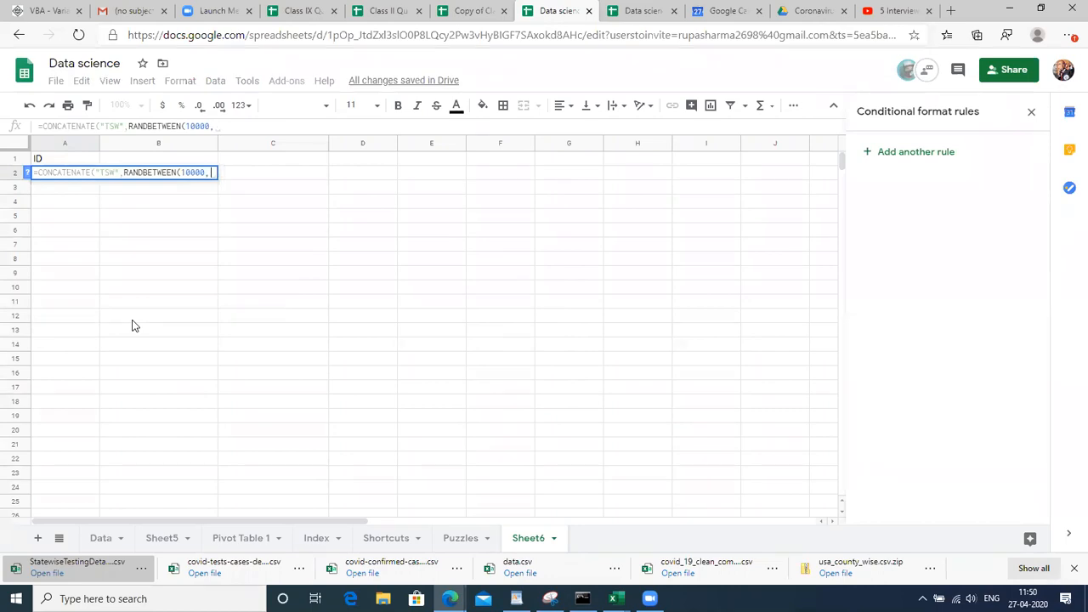
text(50000)))
key(ctrl+Return)
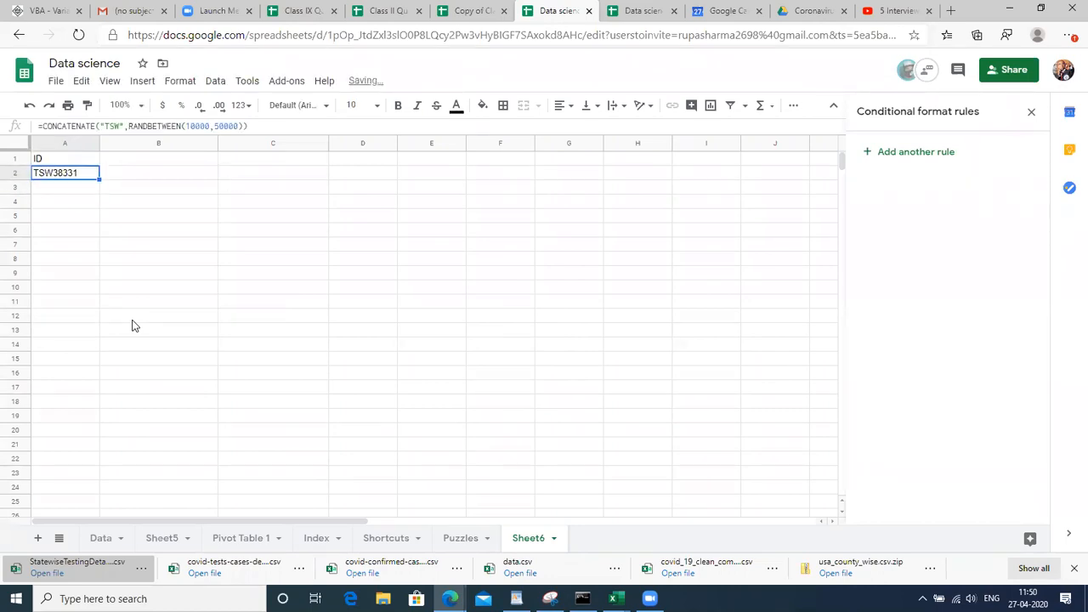
Fill the ID formula down to row 28 and paste the results back as fixed values
key(shift+Down)
key(shift+Down)
key(shift+Down)
key(shift+Down)
key(shift+Down)
key(shift+Down)
key(shift+Down)
key(shift+Down)
key(shift+Down)
key(shift+Down)
key(shift+Down)
key(shift+Down)
key(shift+Down)
key(shift+Down)
key(shift+Down)
key(shift+Down)
key(shift+Down)
key(shift+Down)
key(shift+Down)
key(shift+Down)
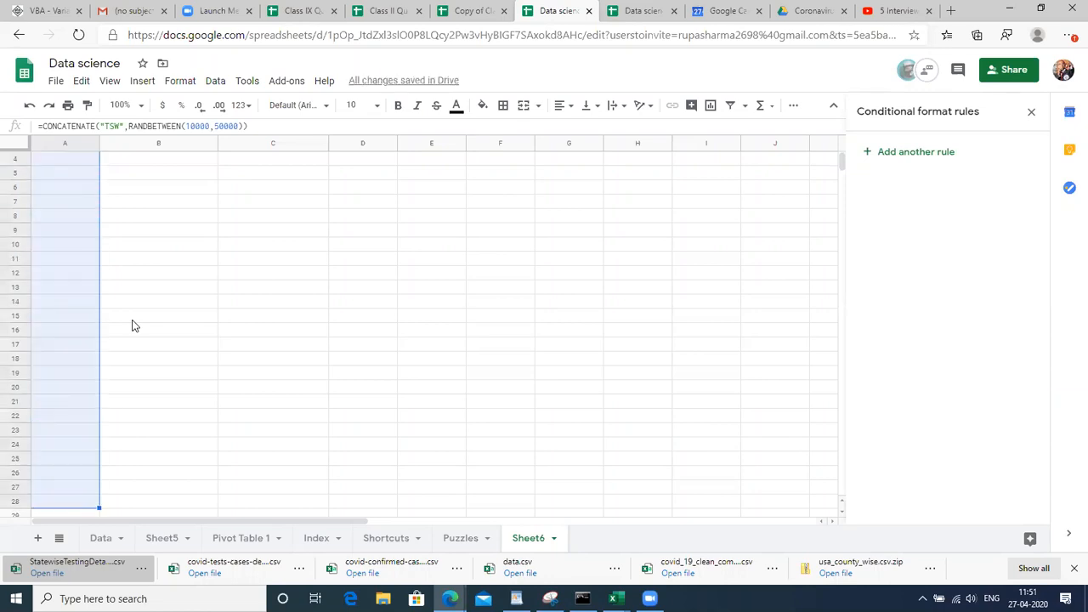
key(ctrl+d)
key(ctrl+c)
key(ctrl+shift+v)
key(Up)
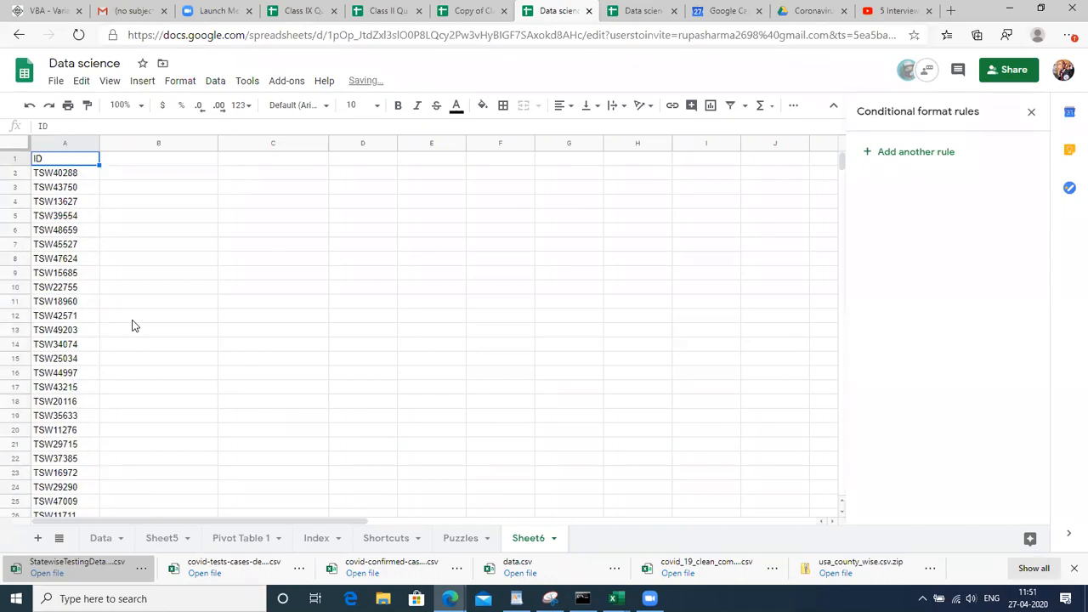
key(Down)
key(Right)
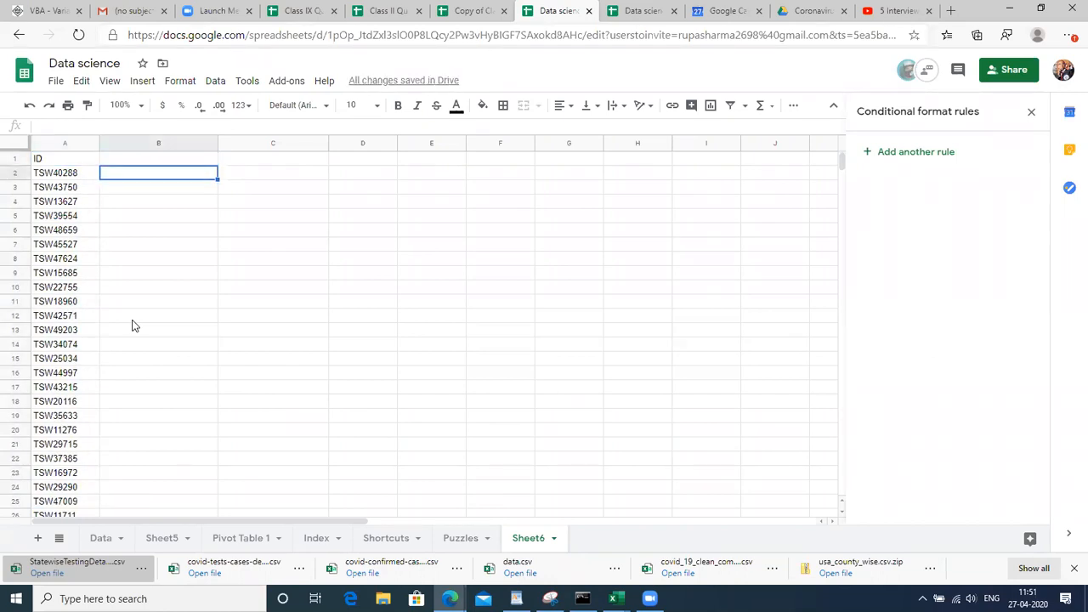
Enter the first three sample first names in B2:B4, fixing the typos in B2 and B4
text(Ranui)
key(Return)
key(Up)
key(Return)
key(BackSpace)
key(BackSpace)
text(i)
key(Return)
text(Saba)
key(Return)
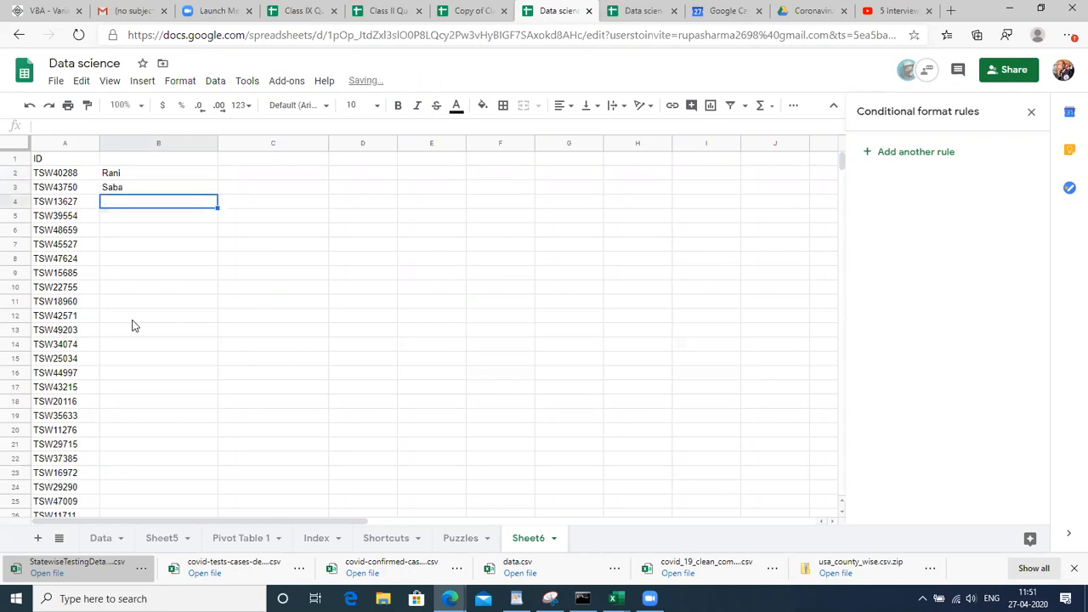
text(shirish)
key(Return)
key(Up)
key(Return)
text(a)
key(Return)
Enter three more first names in B5:B7, removing a stray backslash from B5
text(rahul\)
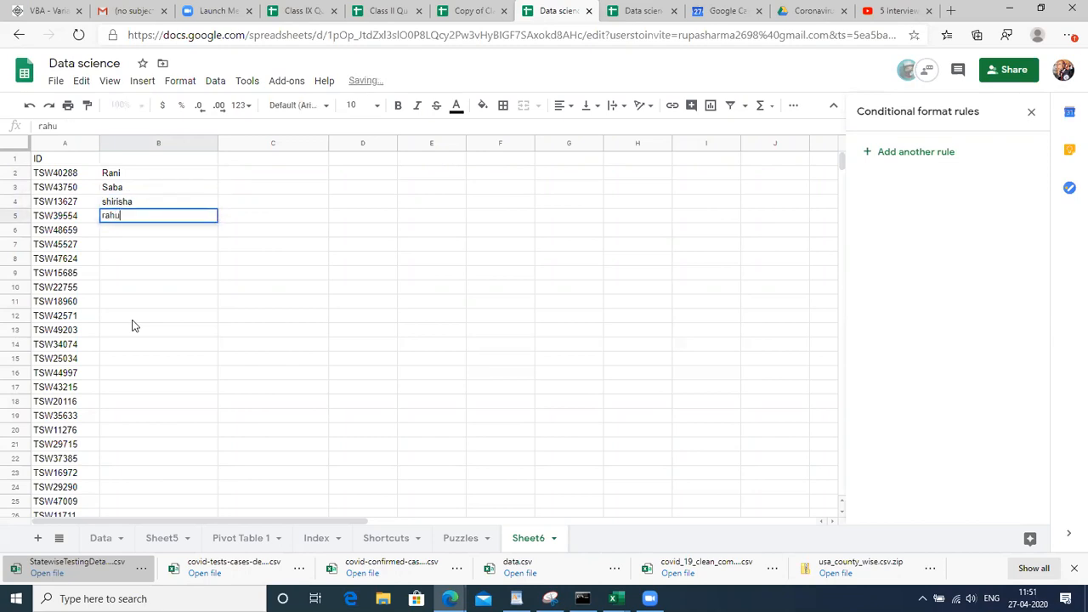
key(Return)
key(Up)
key(Return)
key(BackSpace)
key(Return)
key(Down)
key(Up)
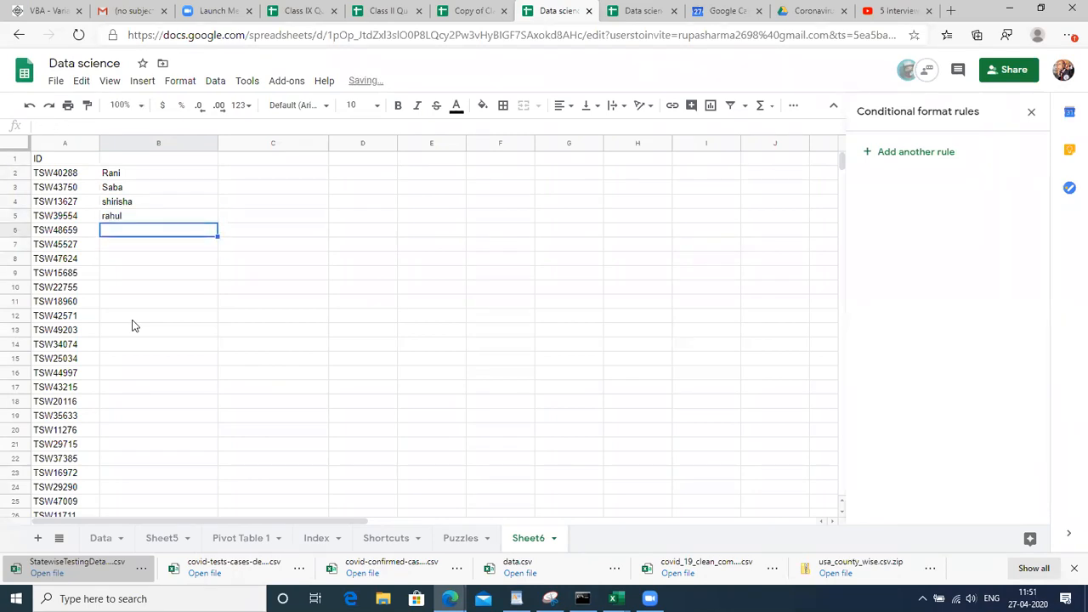
text(sandhya)
key(Return)
text(vijaya)
key(Return)
key(Up)
key(Up)
key(Up)
key(Up)
key(Up)
key(Up)
key(Up)
key(Right)
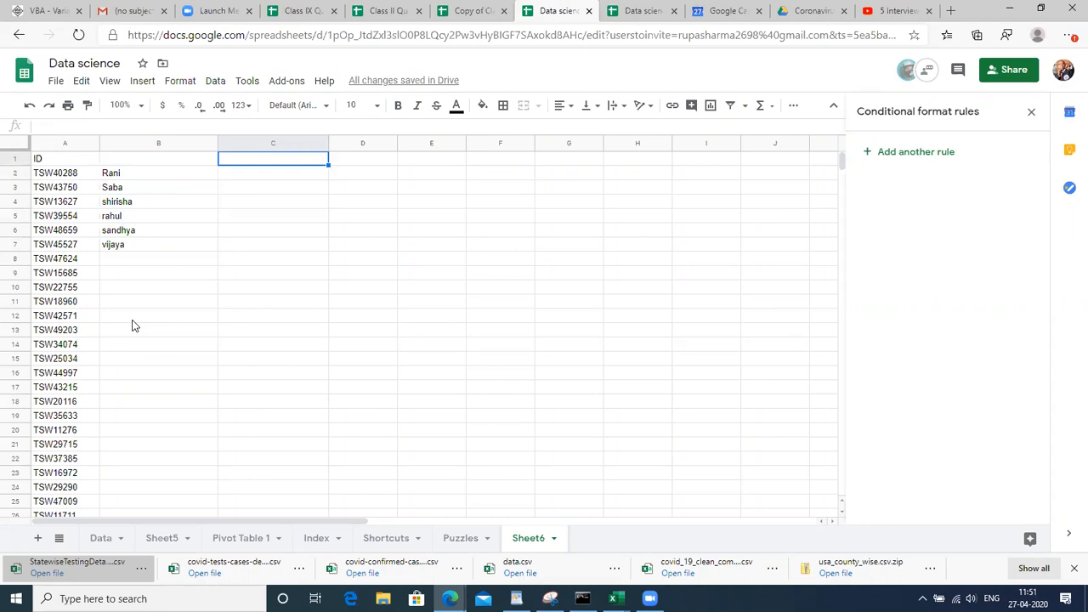
Enter the numbers 3 through 8 in D2:D7
click(344, 185)
text(3)
key(Return)
text(4)
key(Return)
text(5)
key(Return)
text(6)
key(Return)
text(7)
key(Return)
text(8)
key(Return)
key(Up)
key(Up)
key(Up)
key(Up)
key(Up)
key(Up)
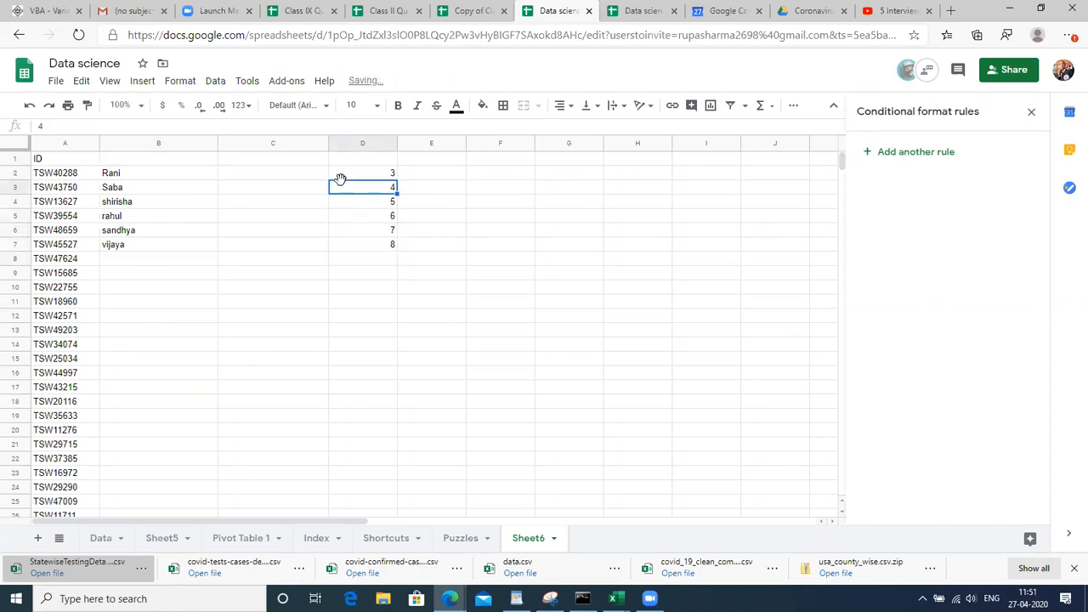
key(Down)
key(Down)
key(Down)
key(Down)
key(Down)
key(Down)
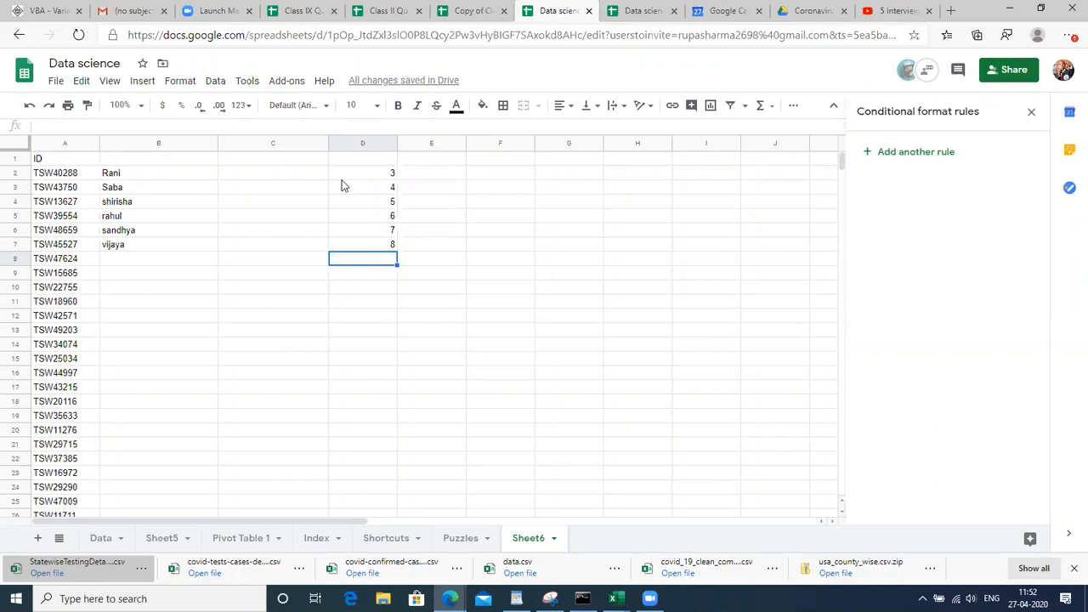
Put =D2+D3+D4+D5+D6+D7 in D8 to total the numbers
text(=)
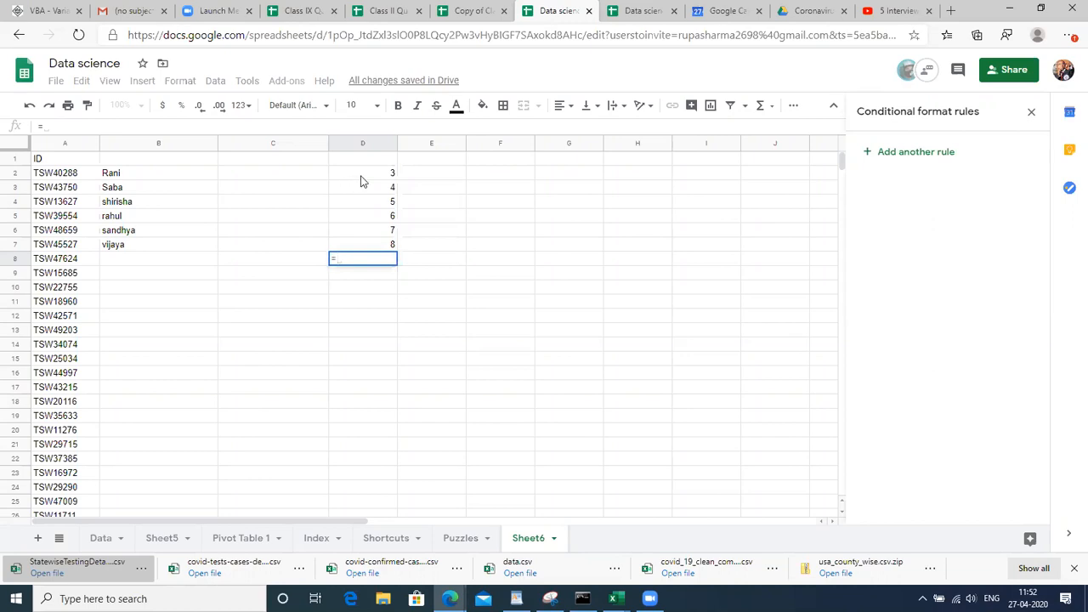
click(367, 178)
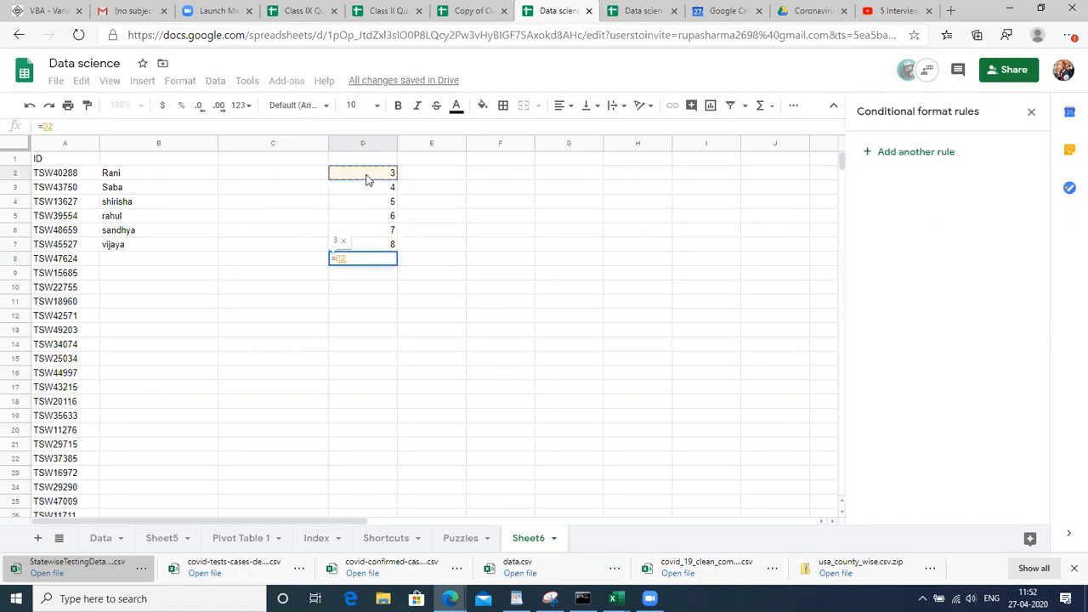
text(+)
click(371, 188)
text(+)
click(369, 208)
text(+)
click(371, 219)
text(+)
click(379, 233)
text(+)
click(381, 245)
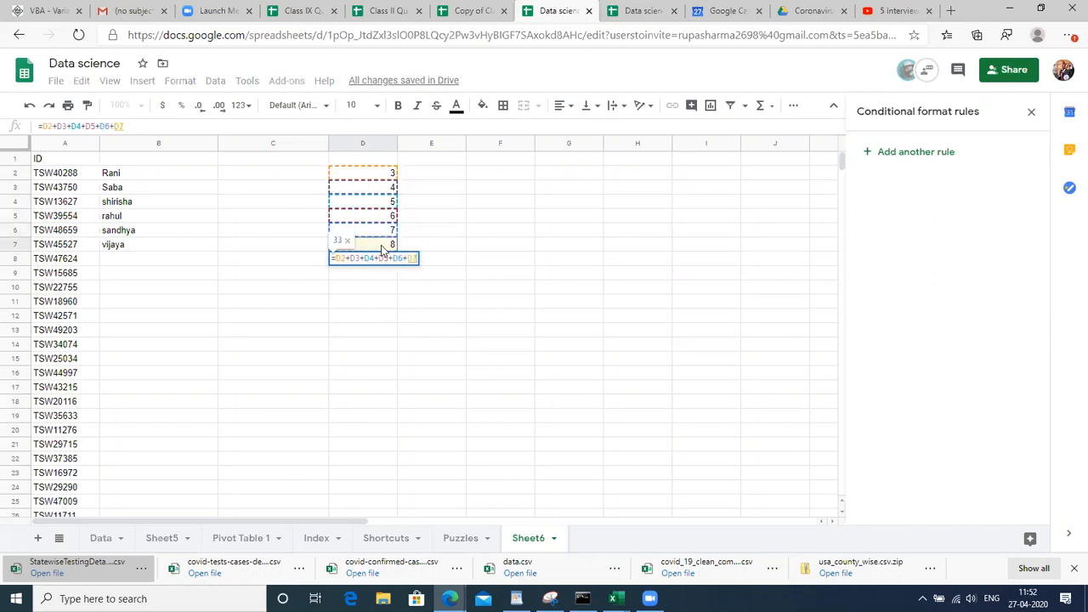
key(Return)
Reopen the D8 formula and highlight parts of it to preview values, keeping 33
key(Up)
key(F2)
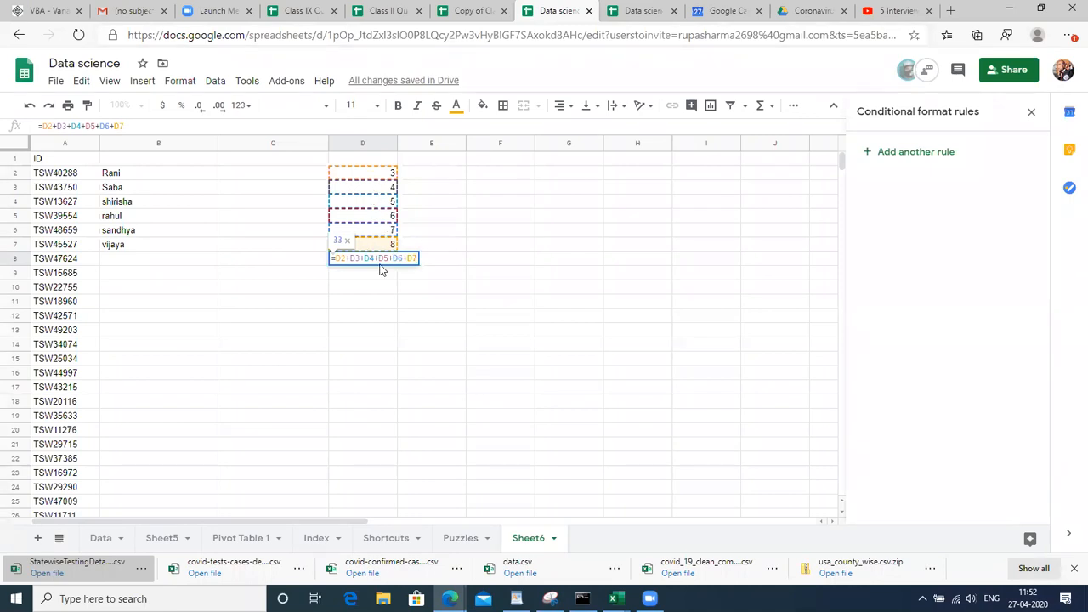
triple_click(414, 258)
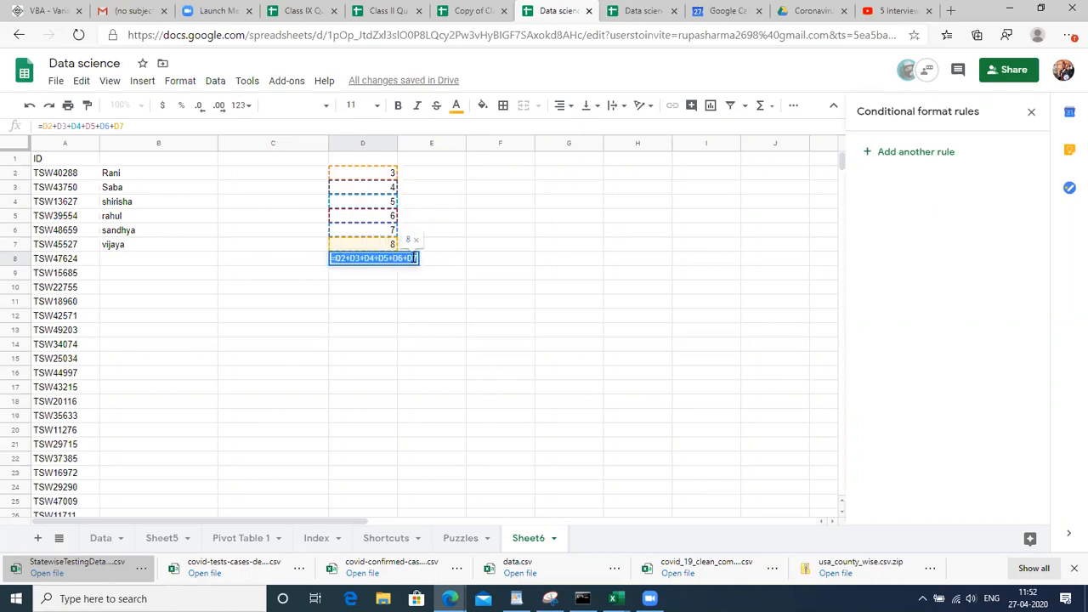
double_click(412, 257)
drag(413, 257, 341, 258)
key(Return)
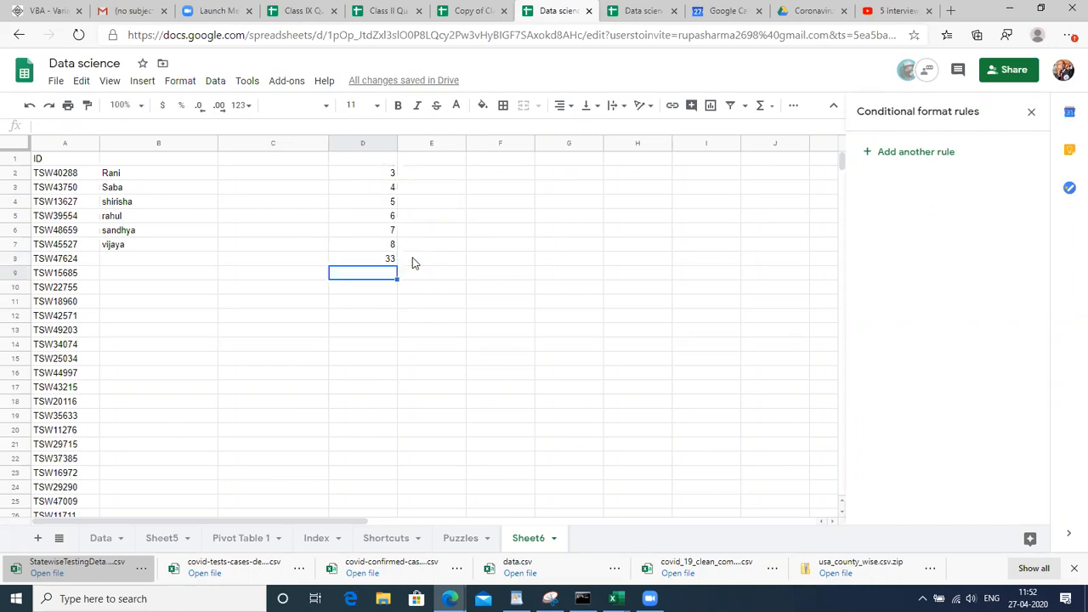
Build the D9 formula =D2+D3*D4/D5*D5 from the column D cells
text(=)
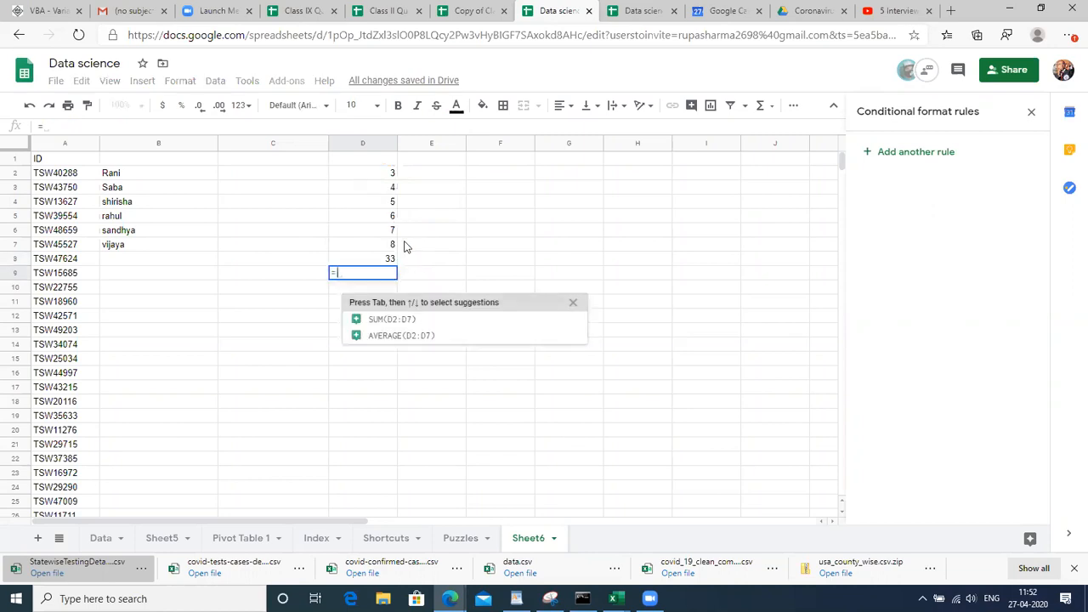
click(389, 173)
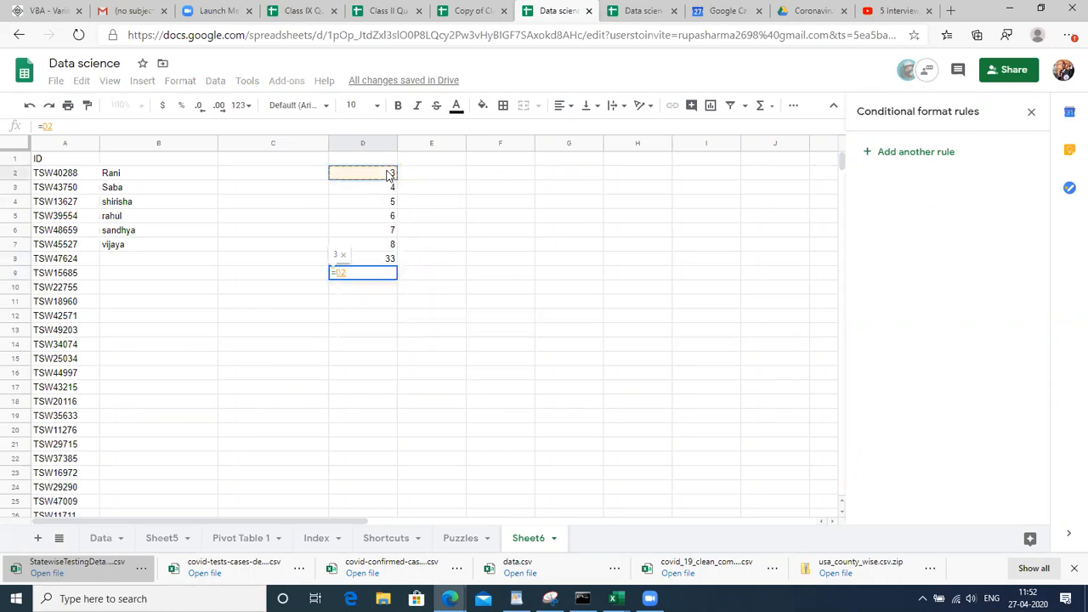
text(+)
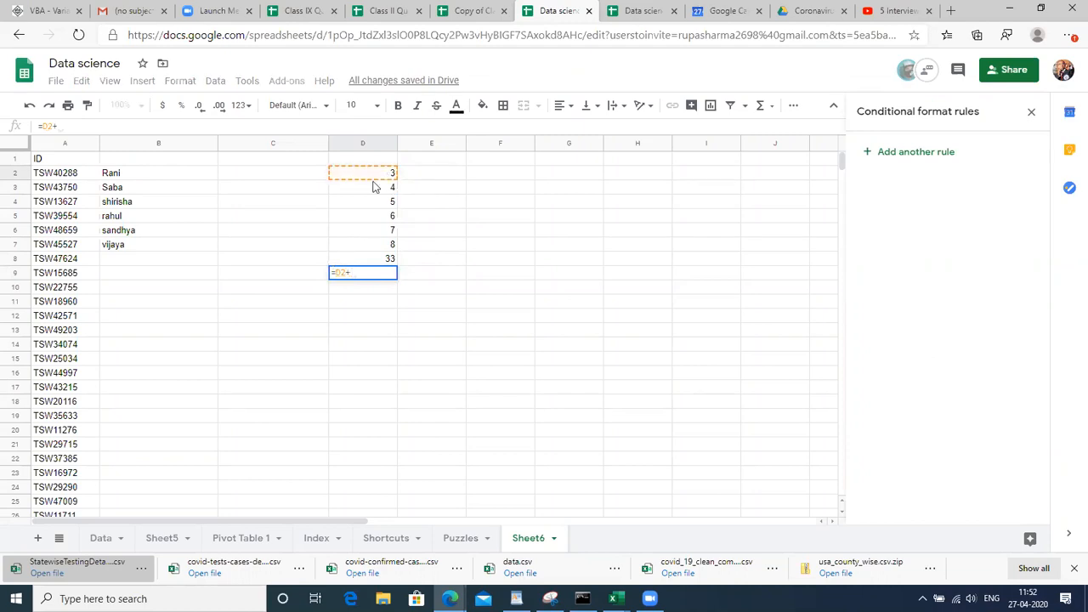
click(381, 189)
text(*)
click(382, 207)
text(/)
click(383, 218)
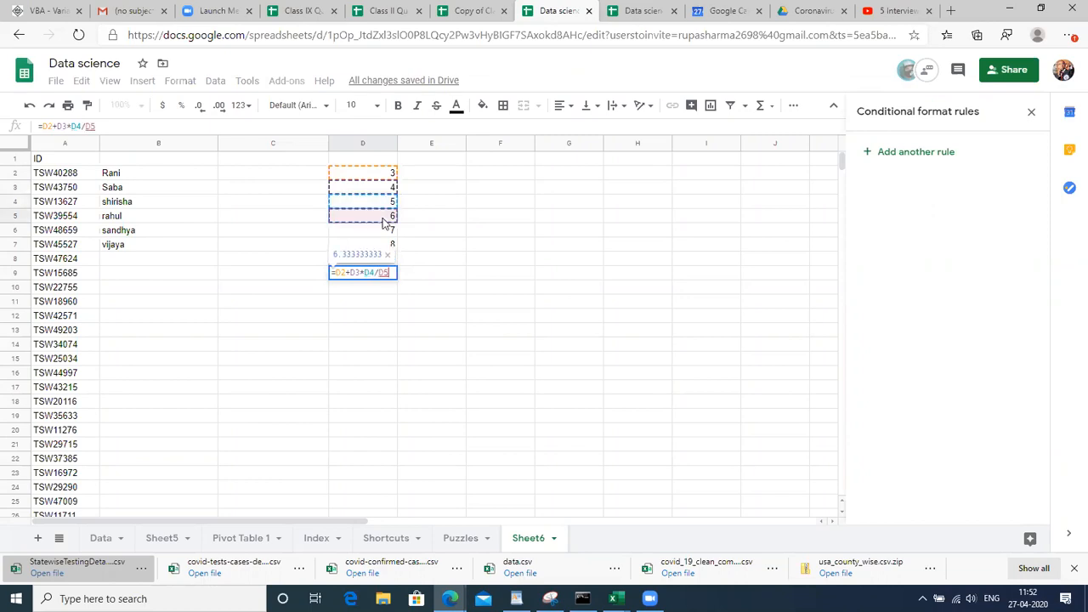
text(*)
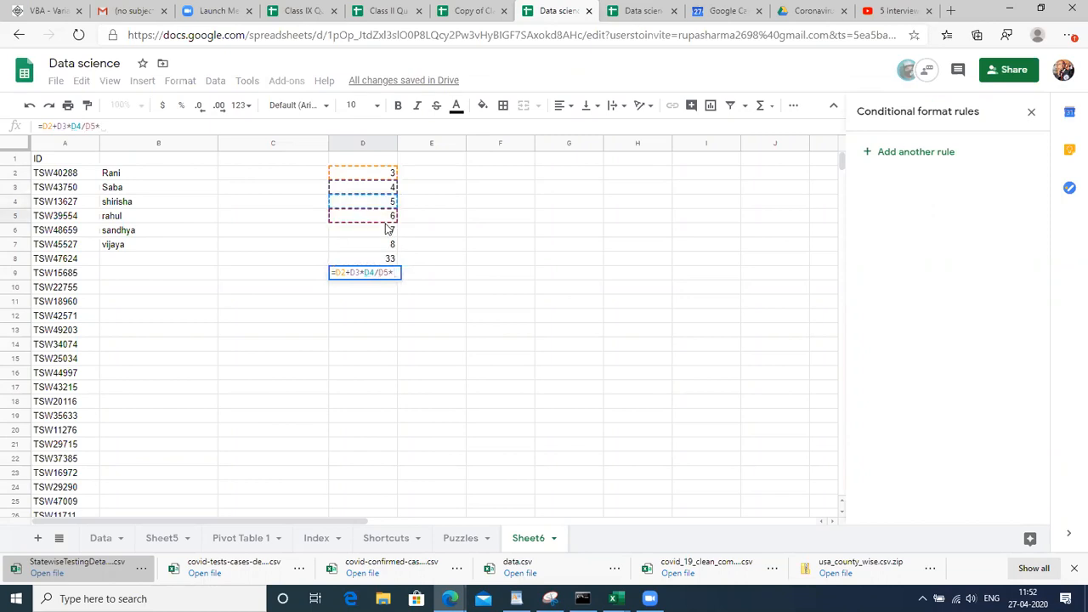
click(385, 220)
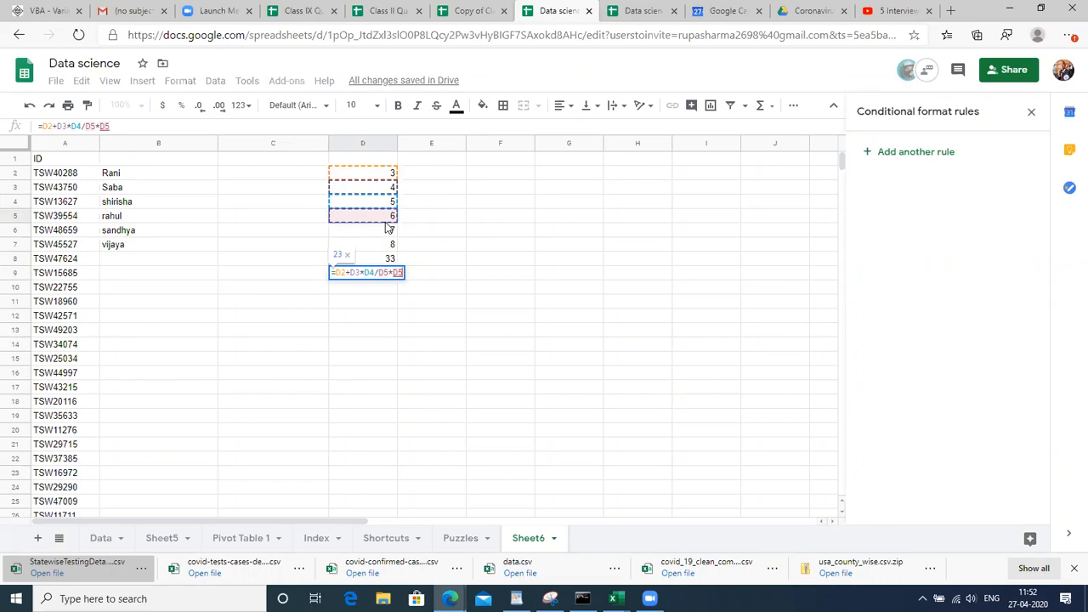
Check the D2, D3 and D5 reference values, commit D9 showing 23, and compare with D8
click(340, 272)
drag(339, 272, 348, 273)
double_click(349, 273)
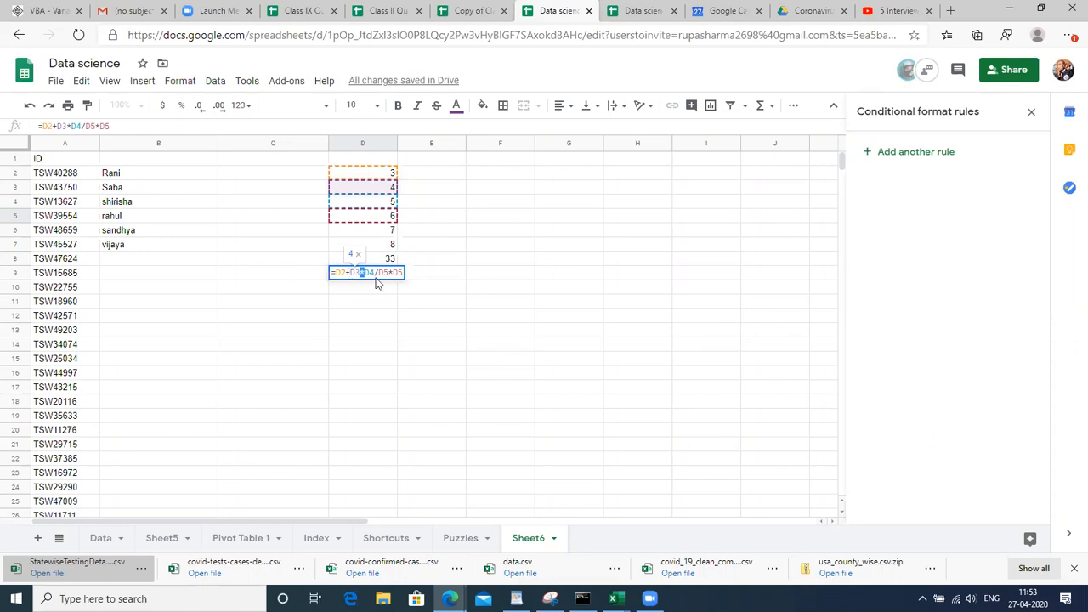
double_click(382, 273)
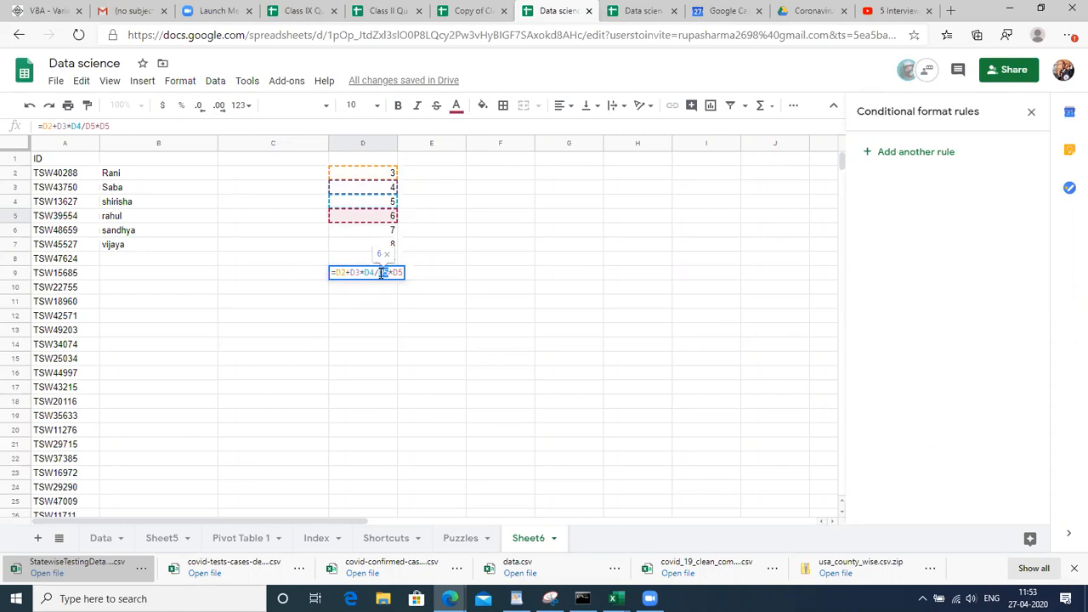
key(Return)
key(Up)
key(Up)
key(F2)
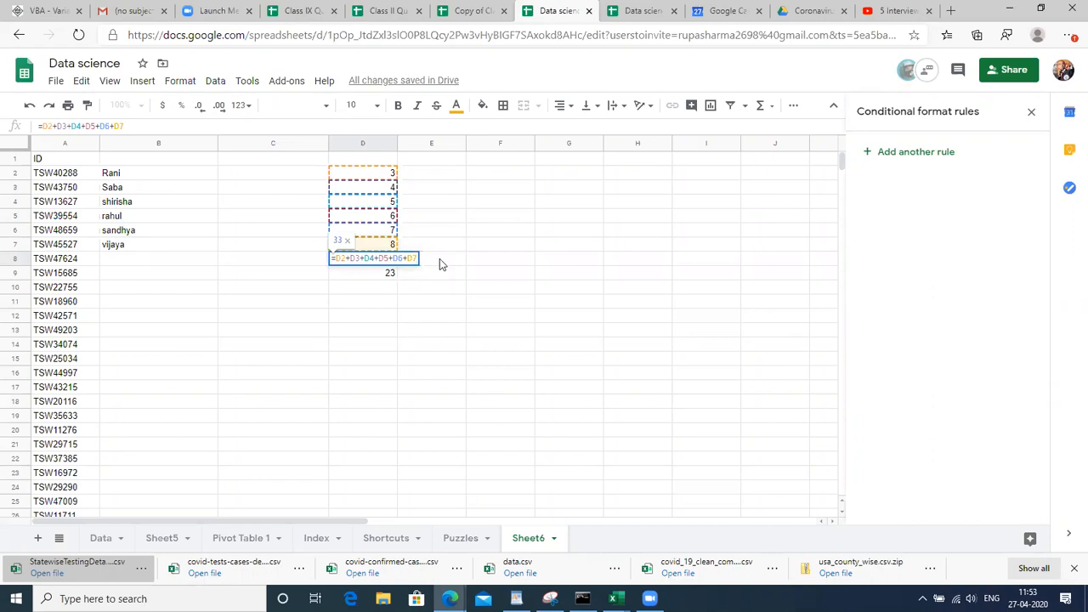
click(439, 260)
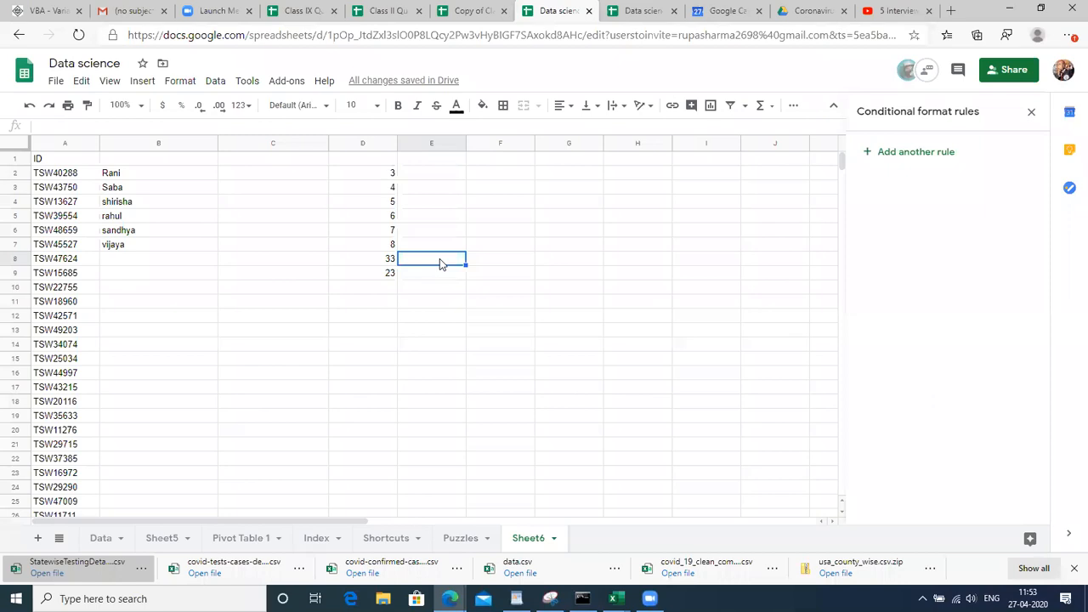
Enter =SUM(D2:D7) in E8 to show 33, then move up to column G
text(=)
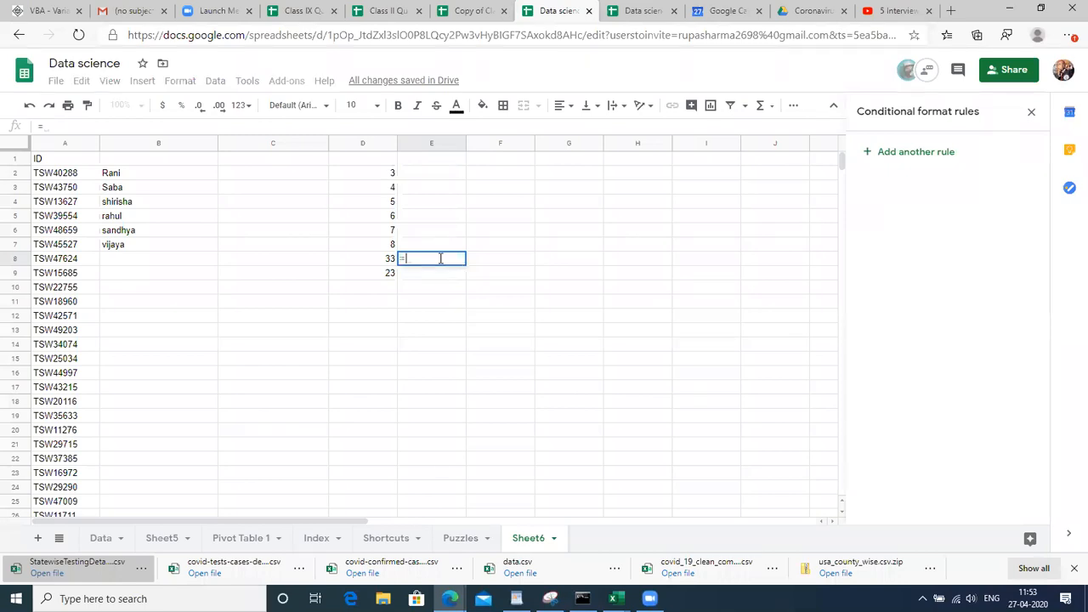
text(SUM)
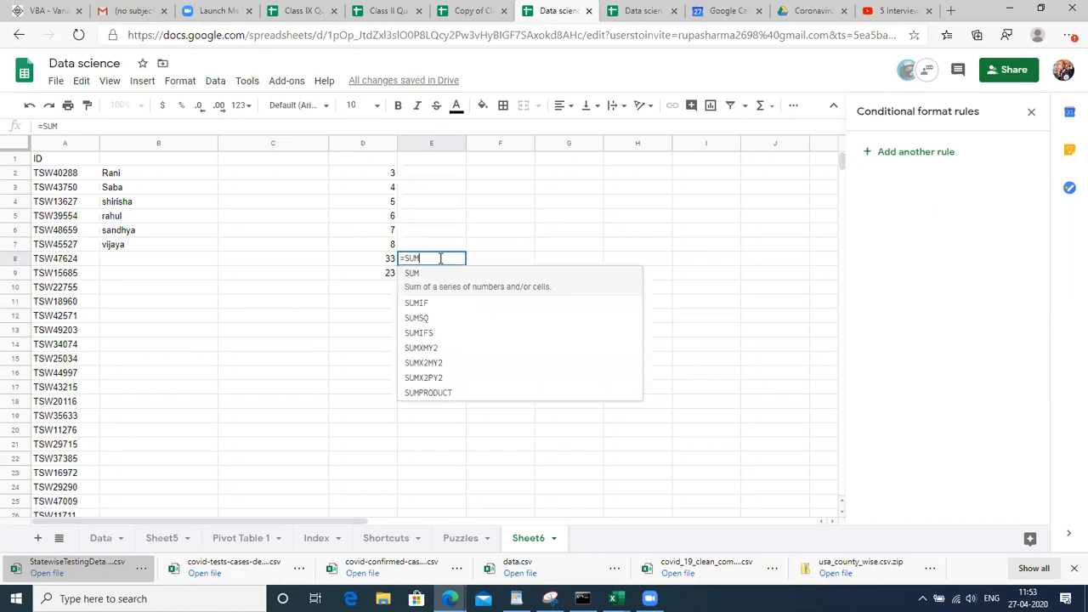
text(()
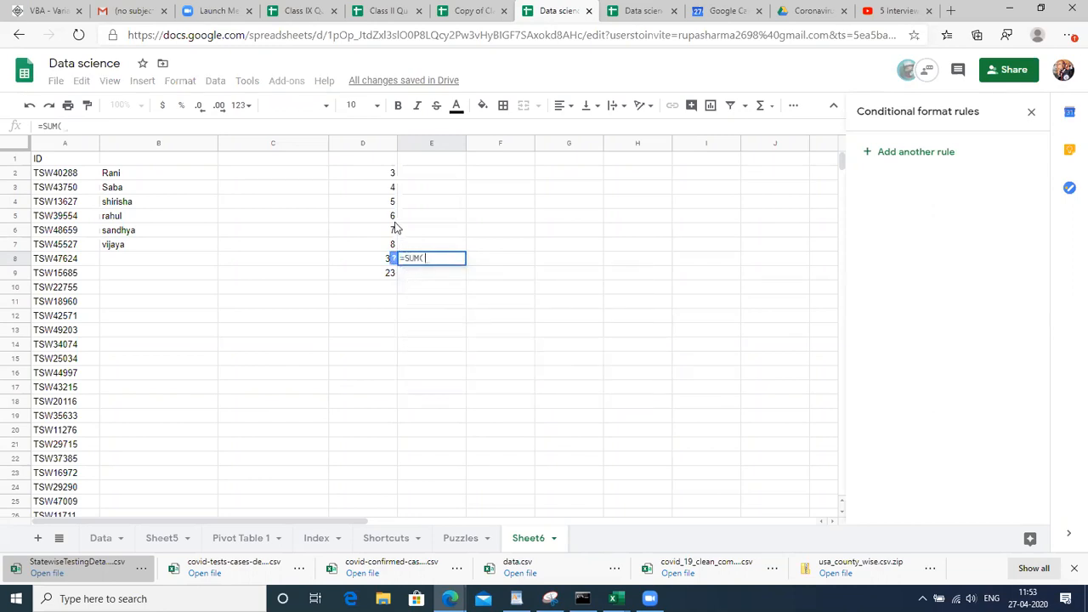
click(392, 178)
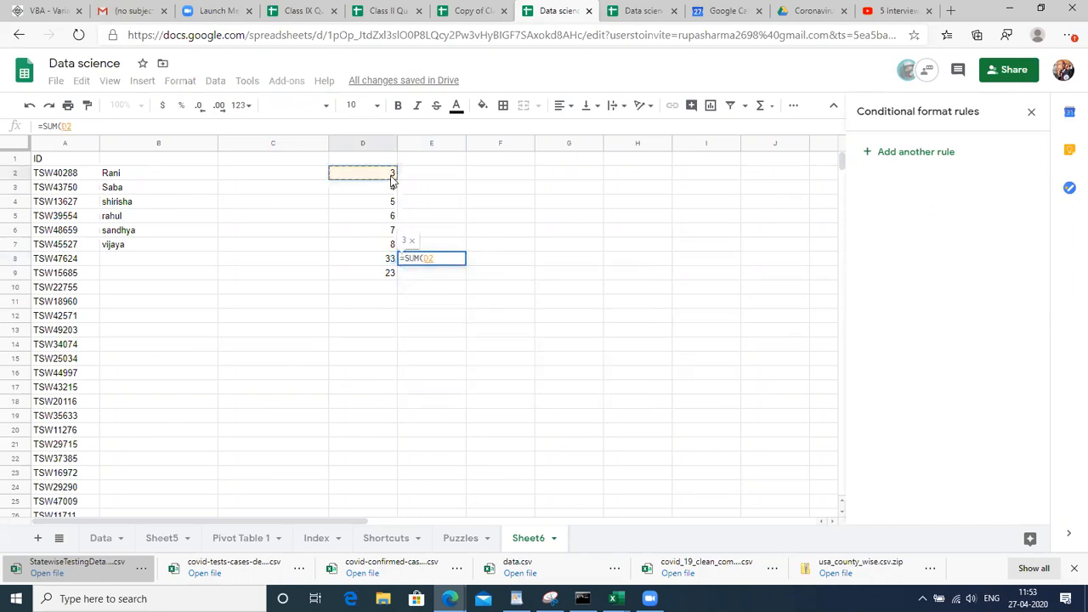
key(shift+Down)
key(shift+Down)
key(shift+Down)
key(shift+Down)
key(shift+Down)
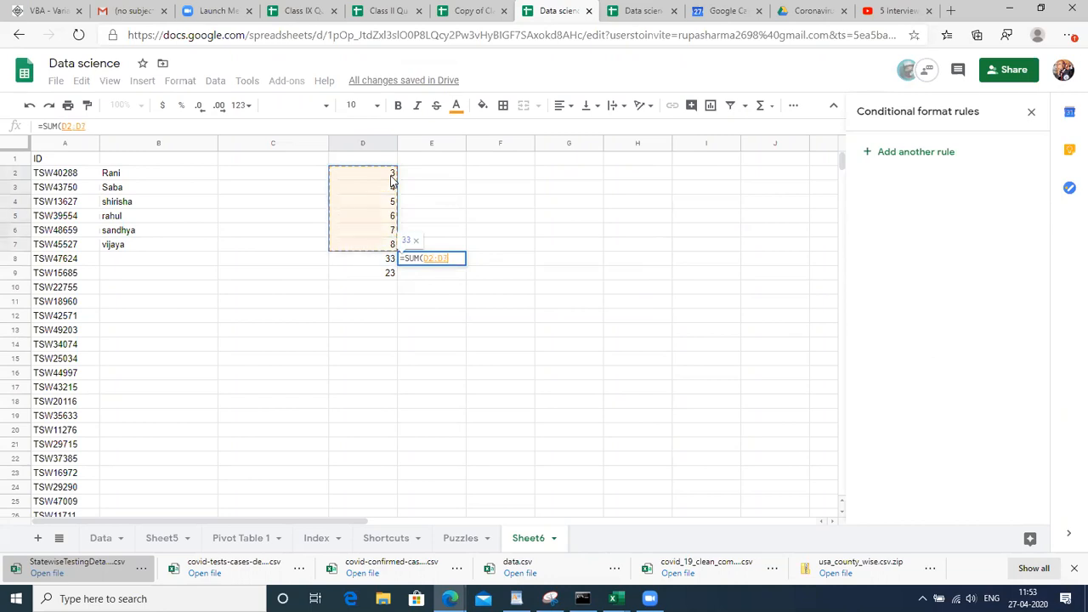
key(Return)
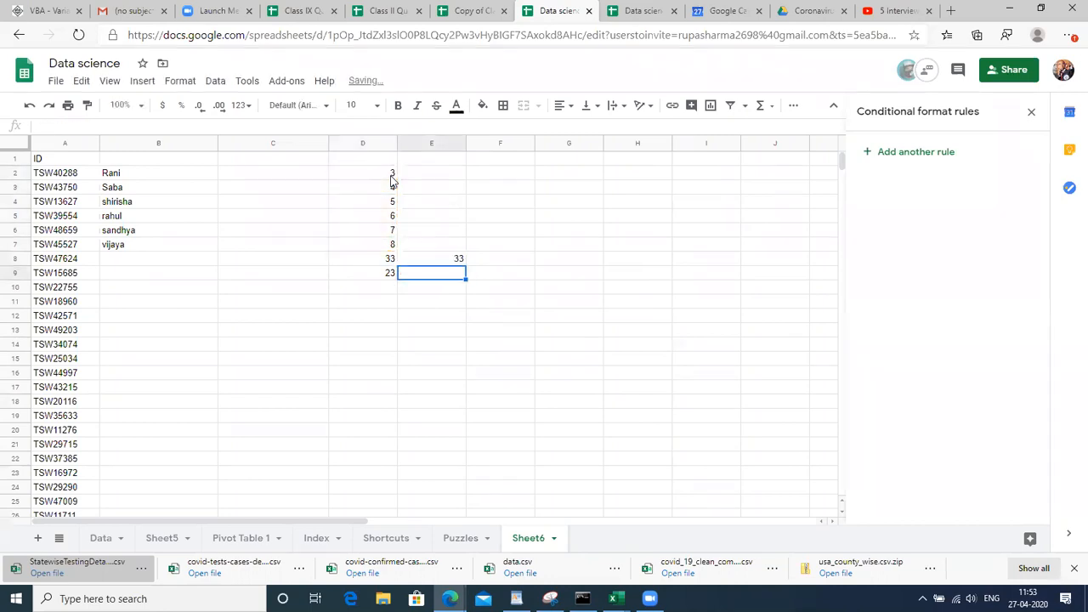
key(Up)
key(F2)
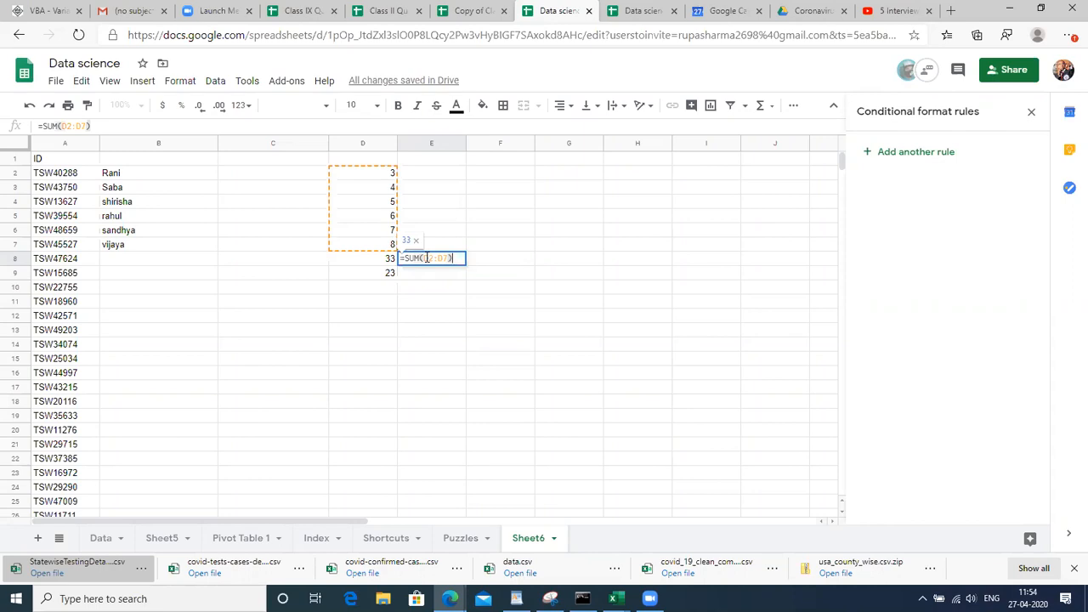
key(Return)
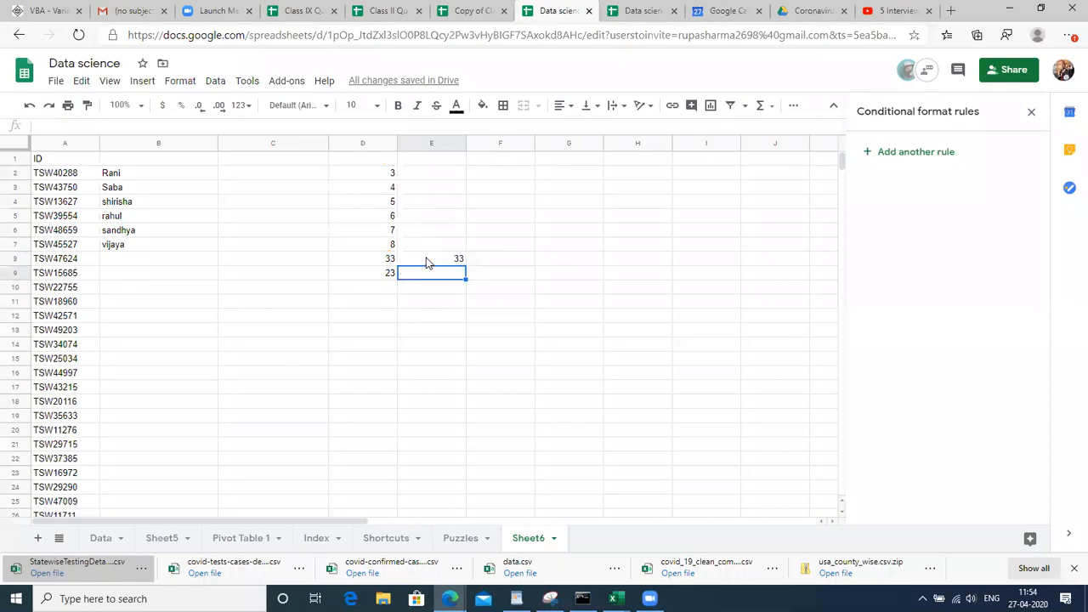
key(Up)
key(Left)
key(Right)
key(Right)
key(Up)
key(Up)
key(Up)
key(Up)
key(Up)
key(Up)
key(Right)
key(Up)
Type the headings Functions in G1 and Formulas in H1
text(FO)
key(BackSpace)
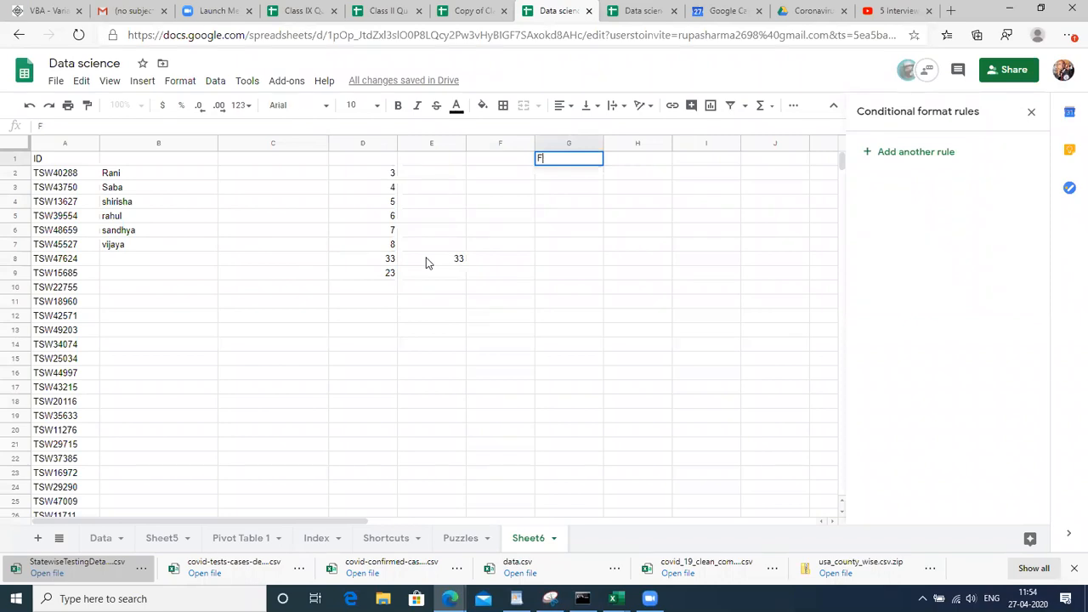
text(unctions)
key(Return)
key(Up)
key(Right)
text(Formulas)
key(Return)
Make the G1:H1 headings bold at font size 18
key(Up)
key(shift+Left)
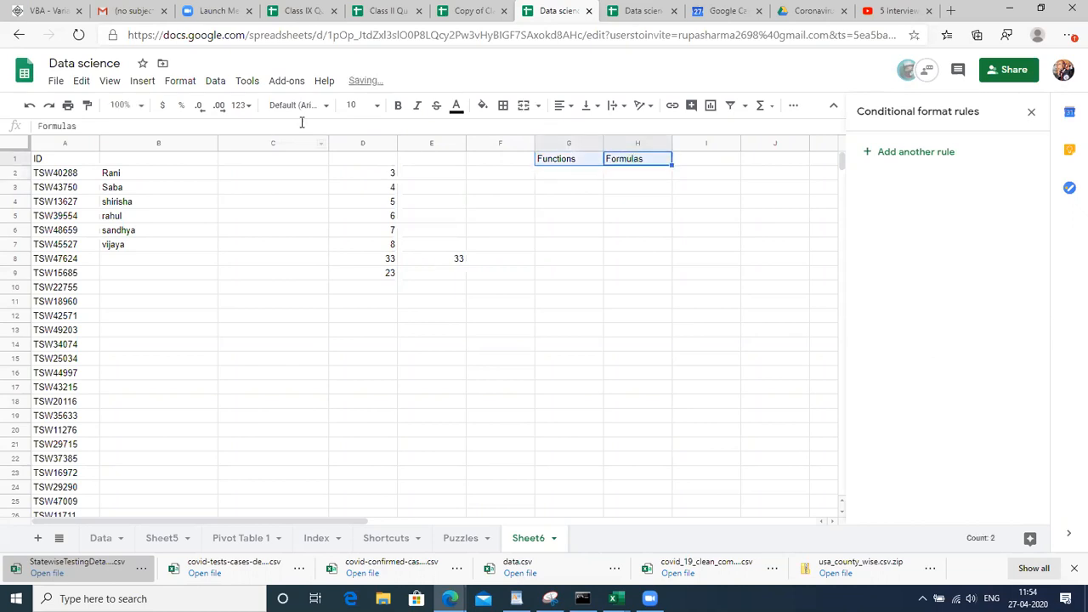
click(375, 109)
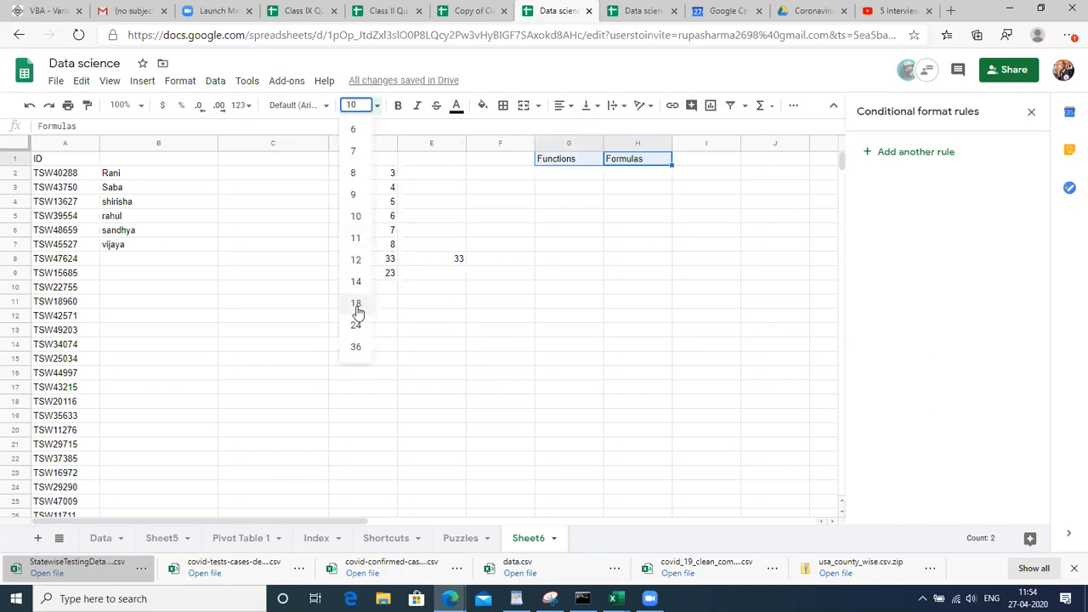
click(358, 309)
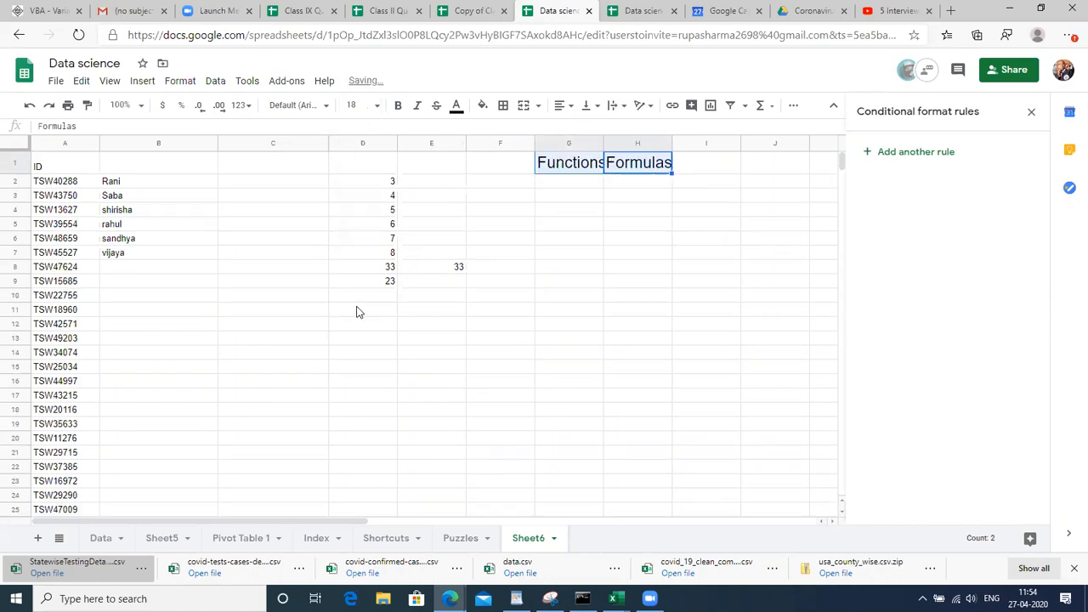
click(398, 105)
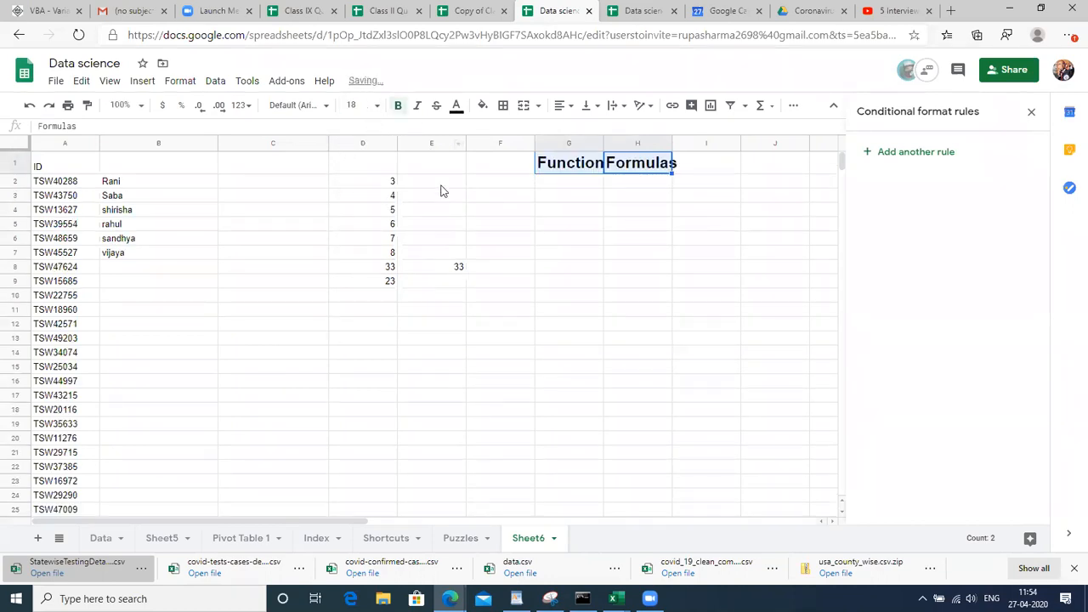
Clear the numbers and totals from D2:E9
click(153, 170)
key(Right)
key(Right)
key(Right)
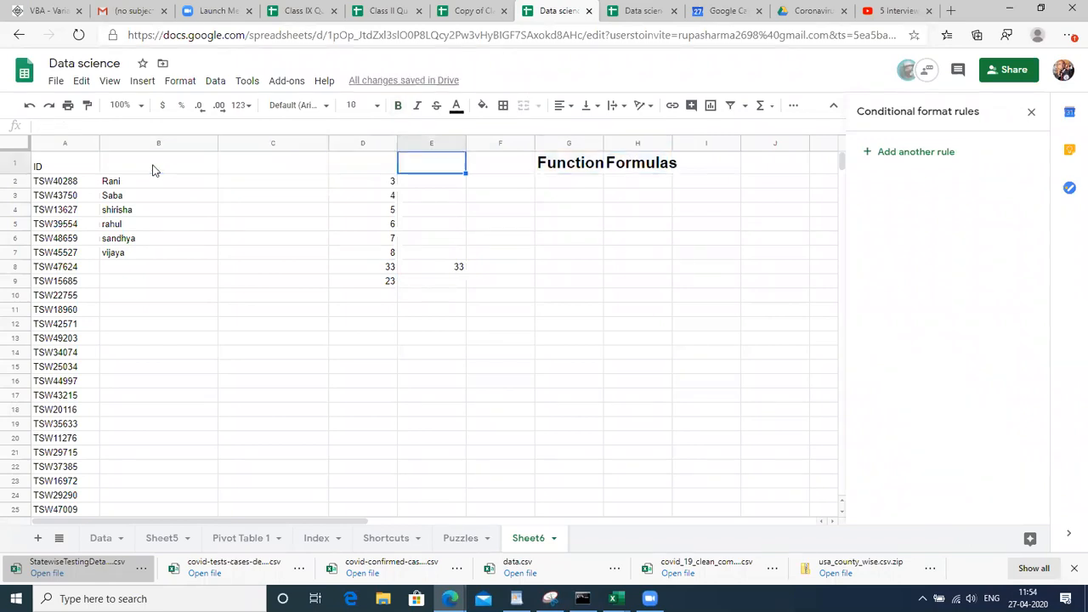
key(Left)
key(Down)
key(shift+Down)
key(shift+Down)
key(shift+Down)
key(shift+Down)
key(shift+Down)
key(shift+Down)
key(shift+Down)
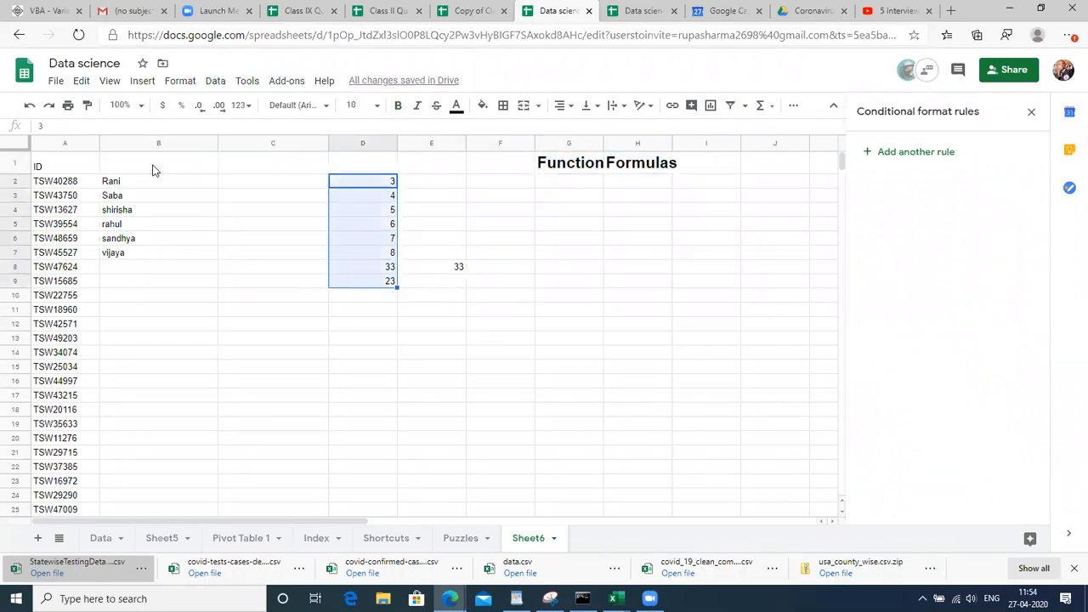
key(shift+Right)
key(Delete)
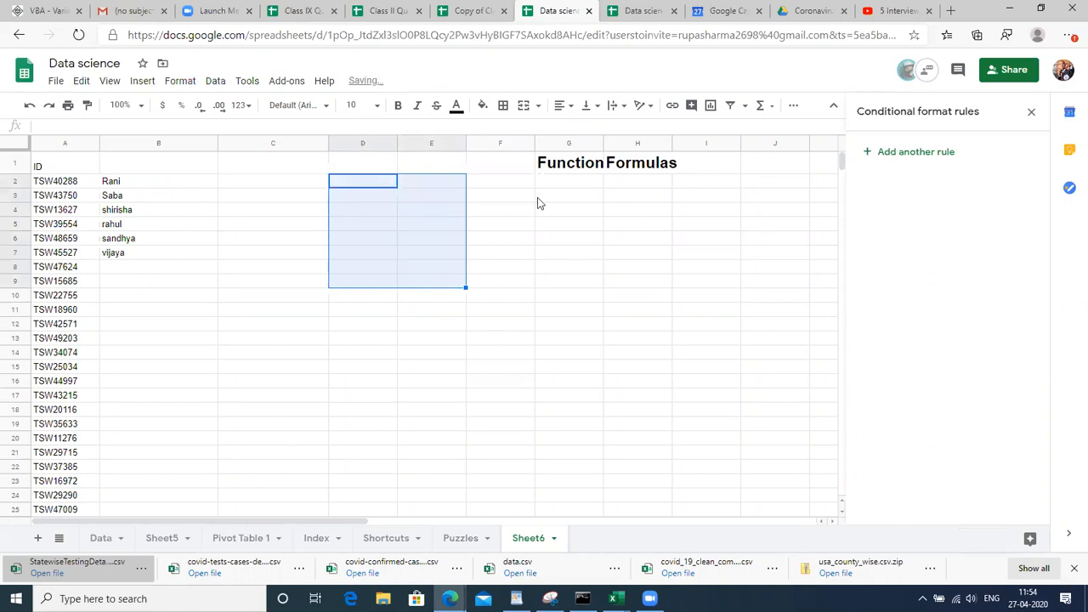
click(570, 207)
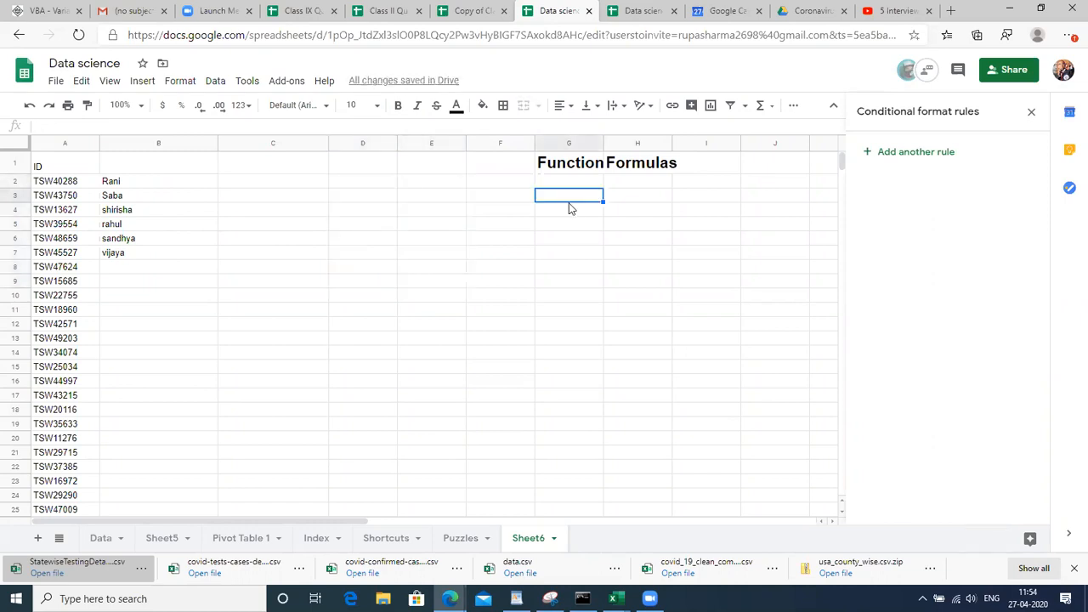
Enter TEXT, MATHEMATICAL and LOGICAL in G3:G5
text(=TEXT)
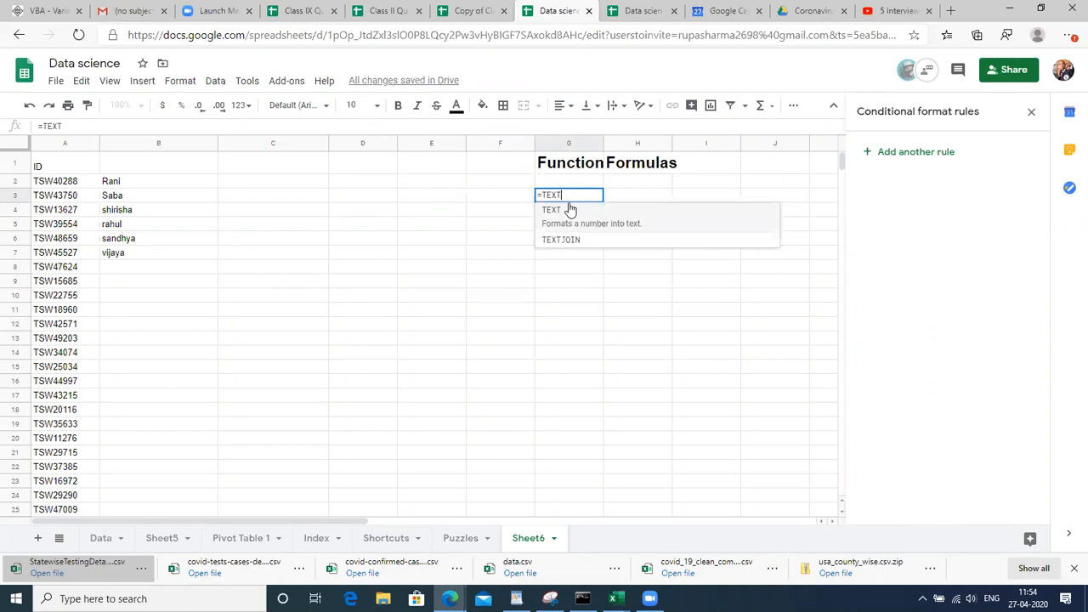
key(BackSpace)
key(BackSpace)
key(BackSpace)
key(BackSpace)
key(BackSpace)
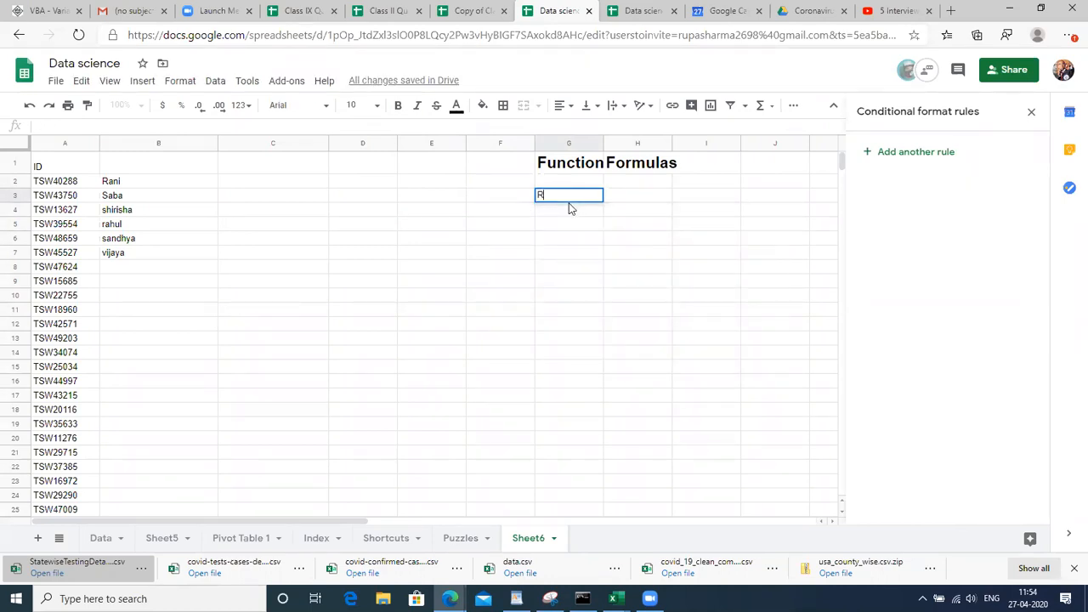
text(TEXT)
key(Return)
text(MATHEM)
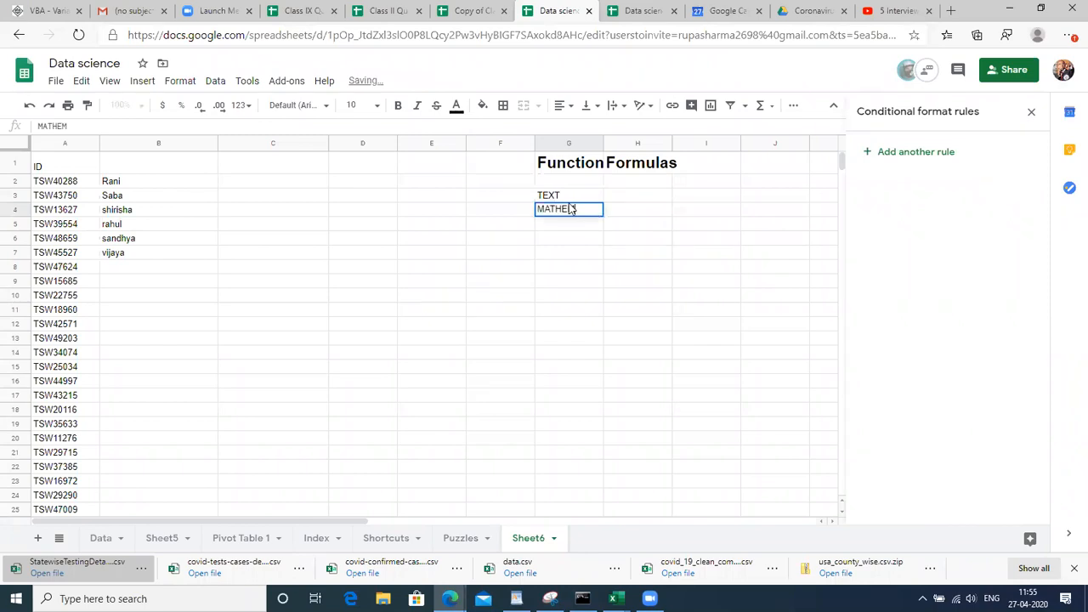
text(ATICAL)
key(Return)
text(LOGICAL)
key(Return)
Make G3:G5 bold at font size 18
drag(565, 195, 568, 225)
click(360, 101)
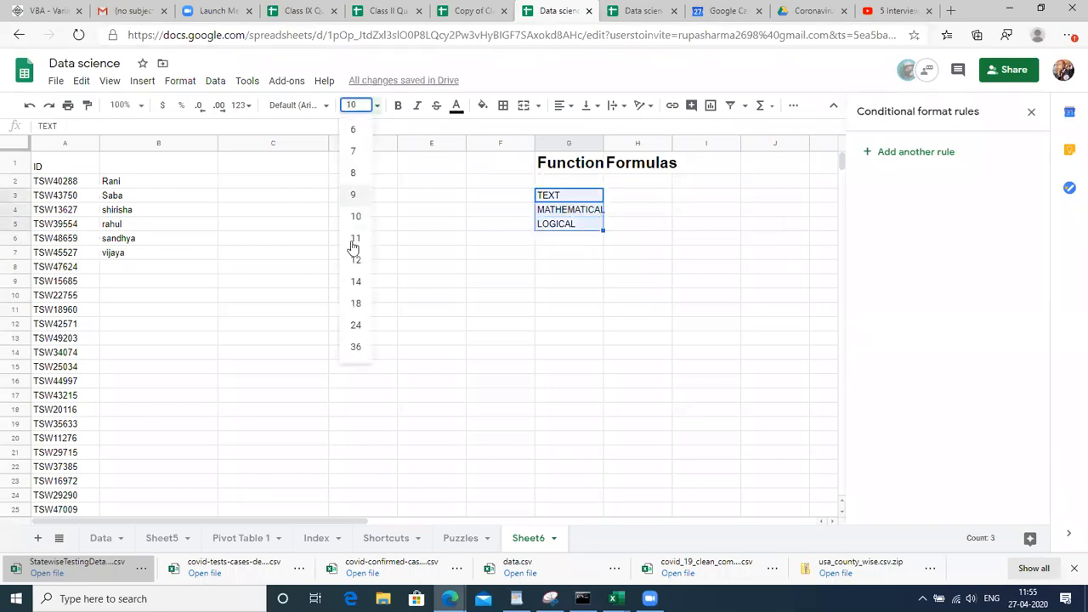
click(356, 304)
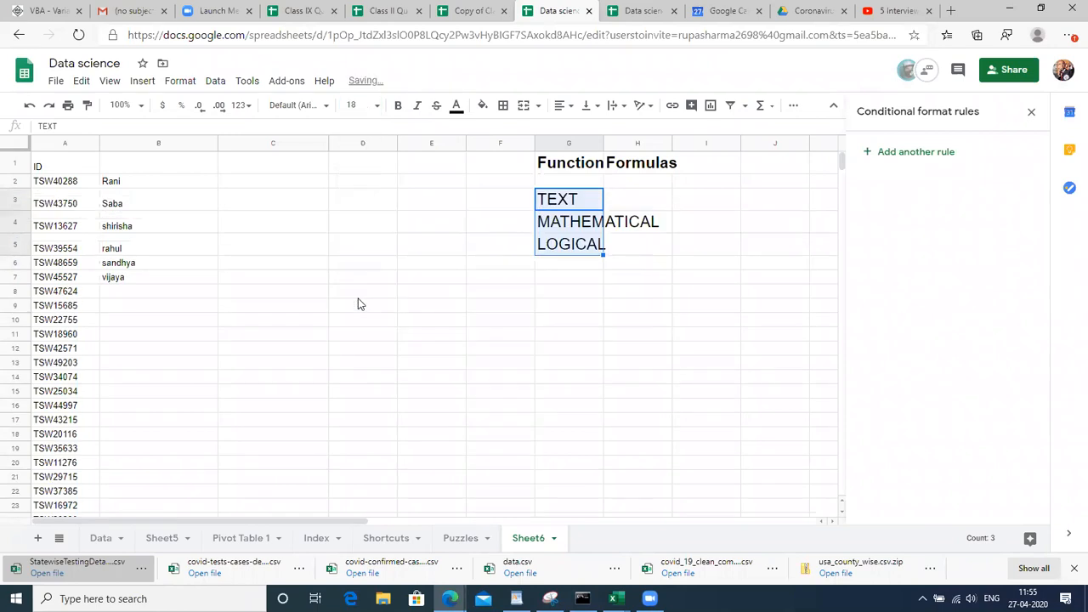
key(ctrl+b)
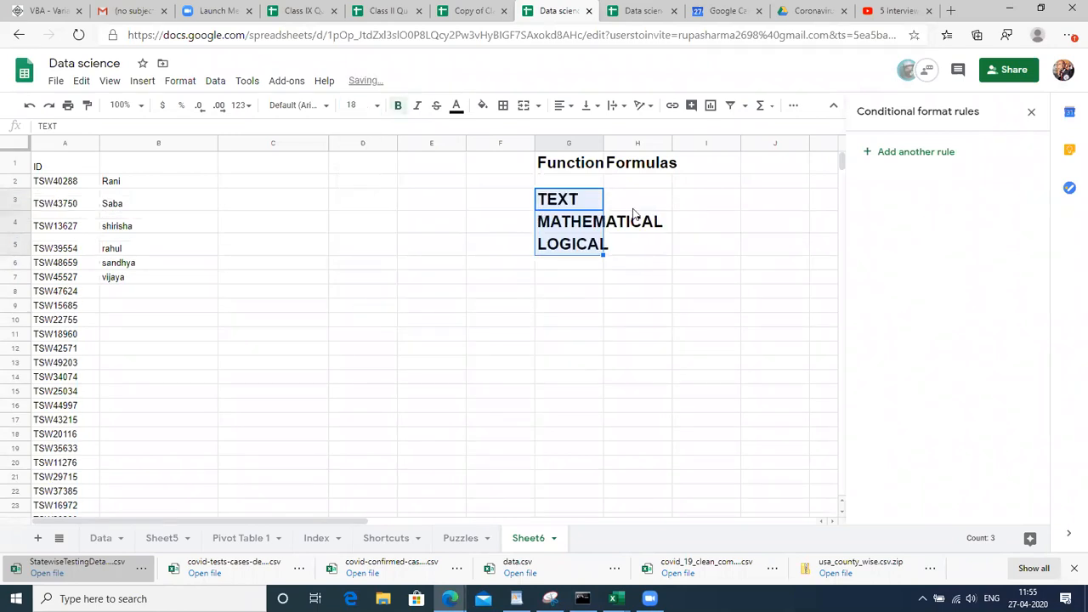
Review the formatted categories in column G and the corrected names in B2 and B4
click(633, 233)
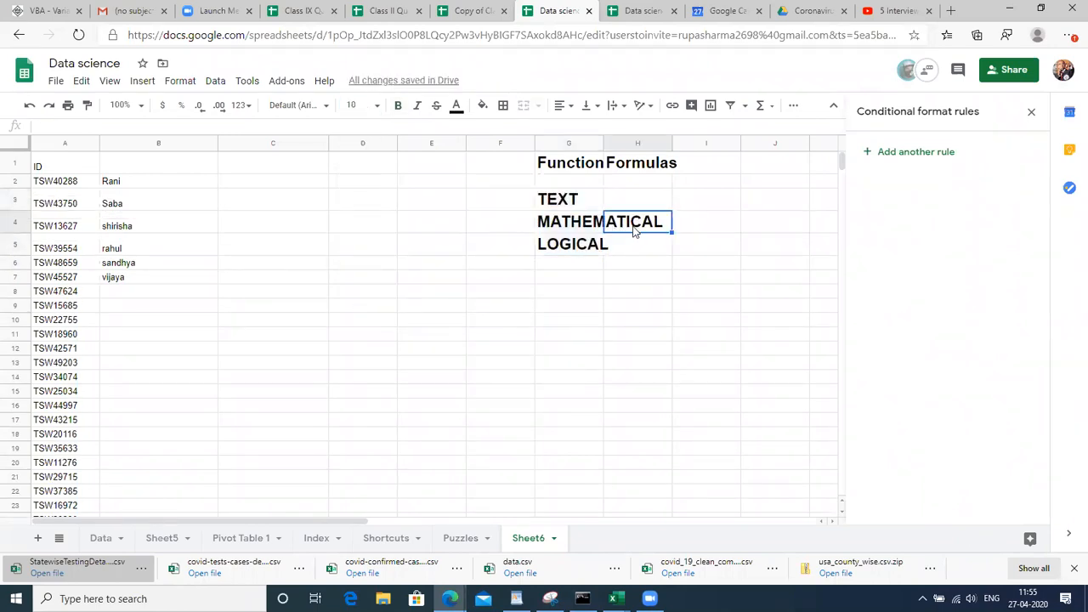
click(578, 226)
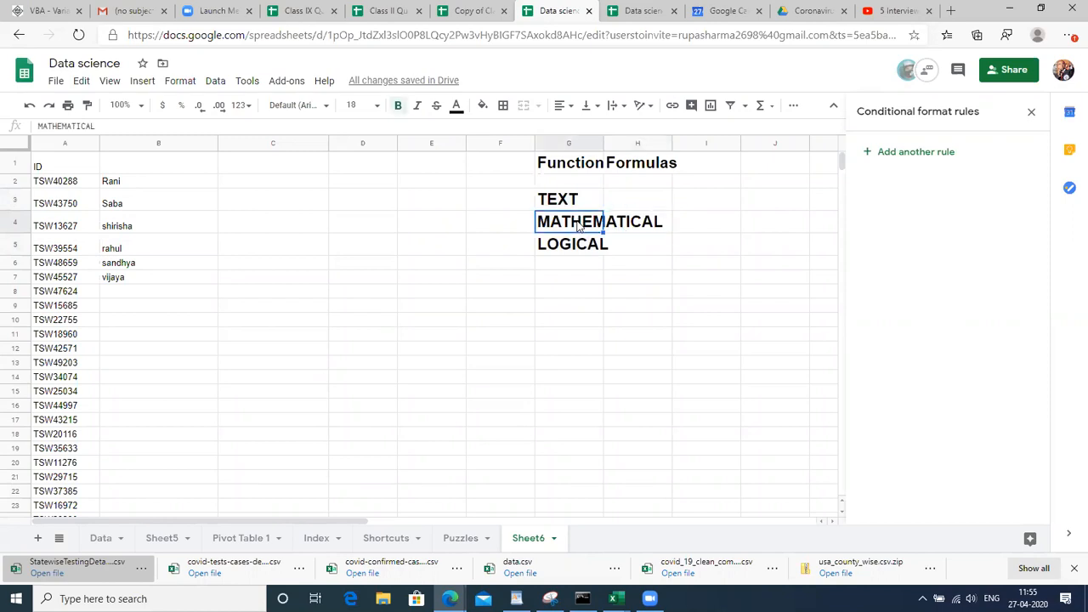
key(Down)
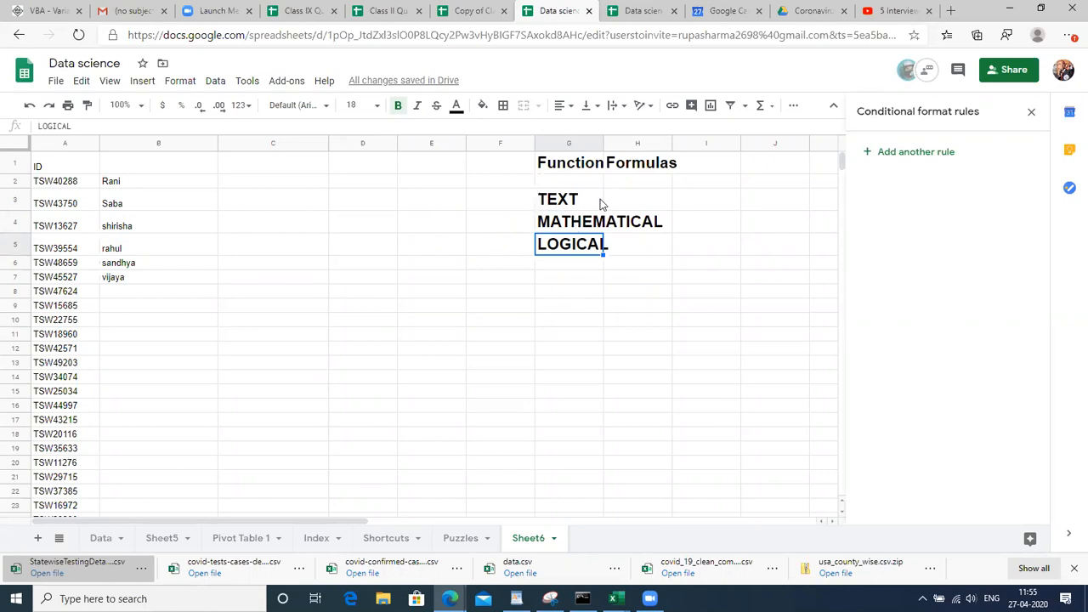
click(600, 202)
click(134, 187)
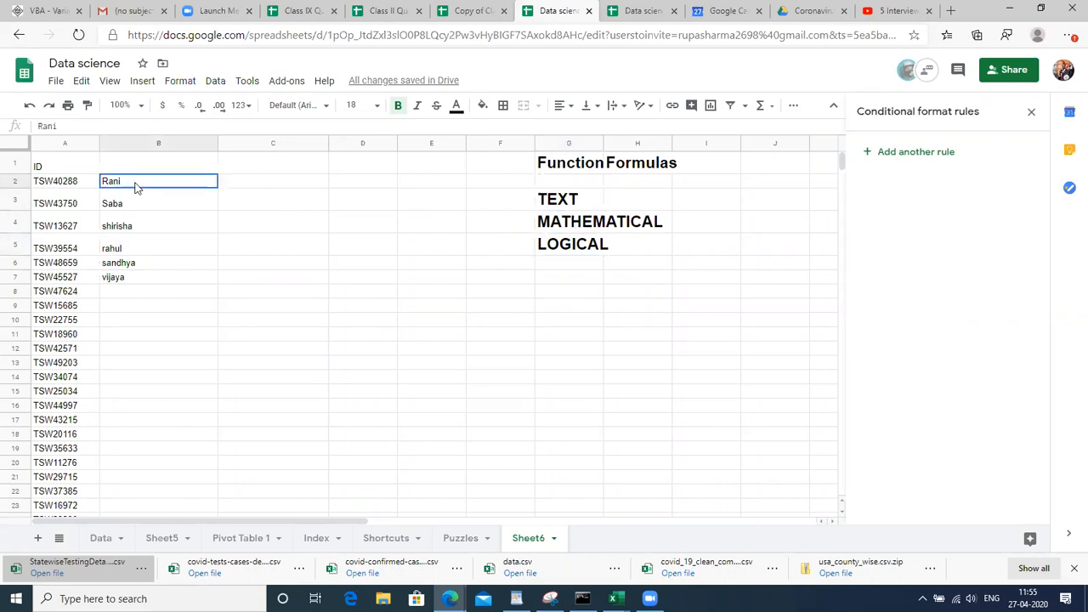
click(142, 226)
click(151, 334)
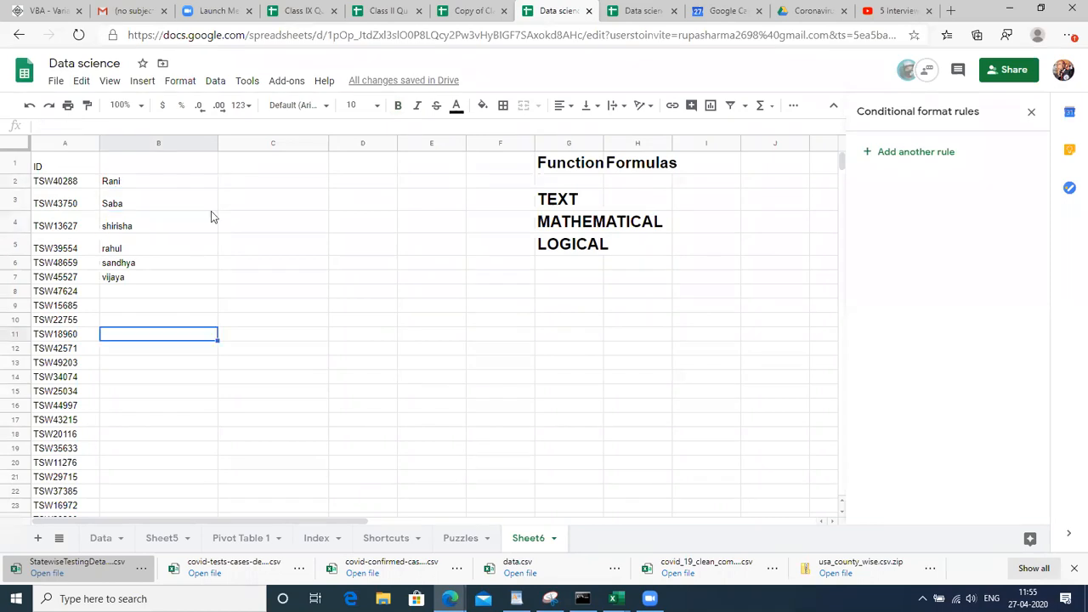
Enter the heading 'upper' in C1, then return to C2 beside the name Rani
click(258, 169)
text(upper)
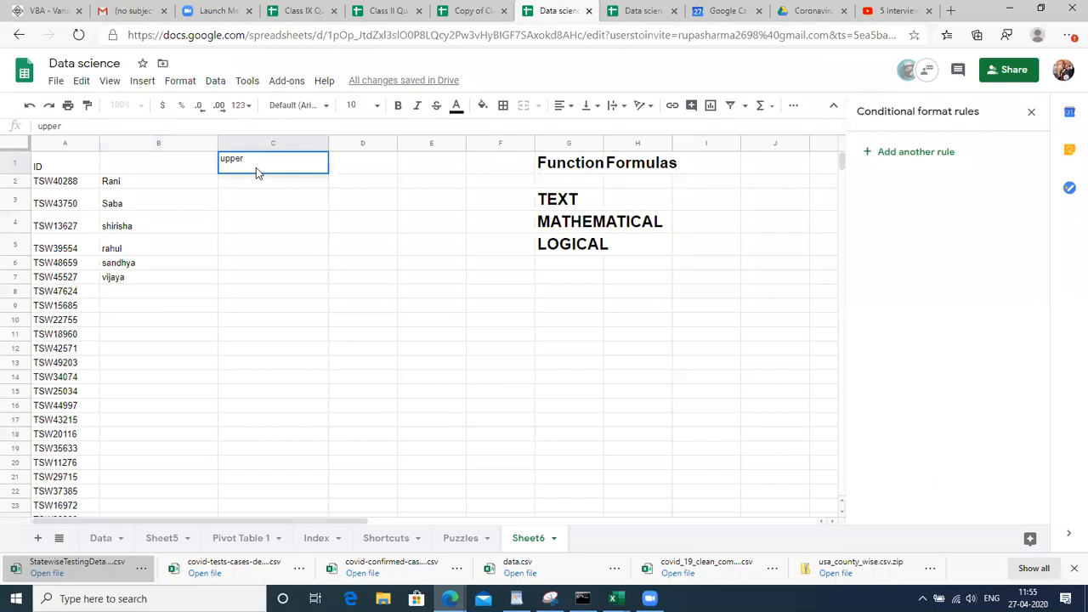
key(Return)
key(Left)
key(Right)
key(Left)
key(Right)
key(Left)
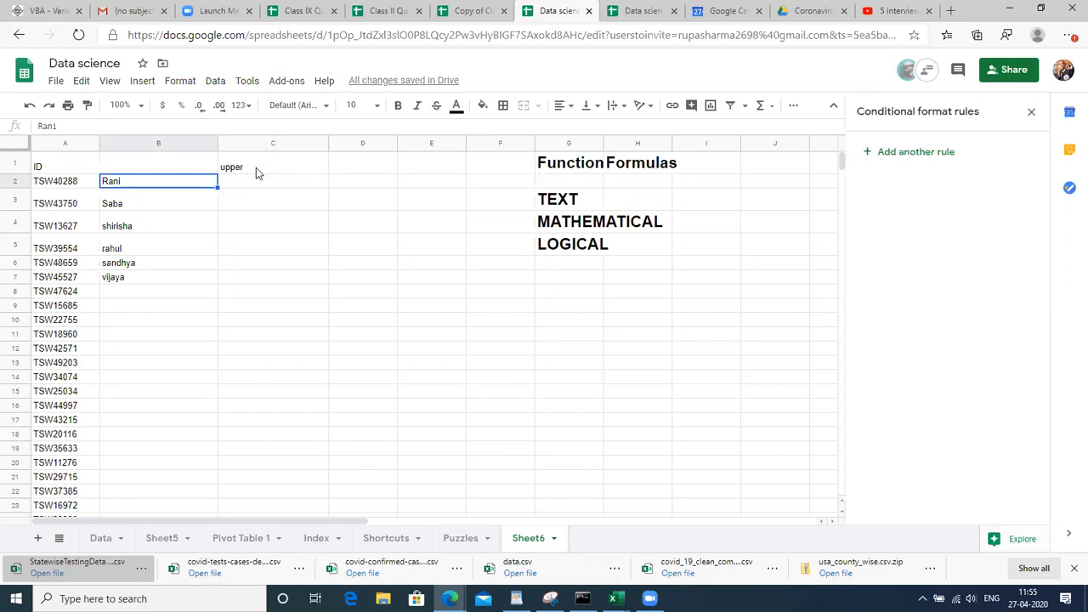
key(Right)
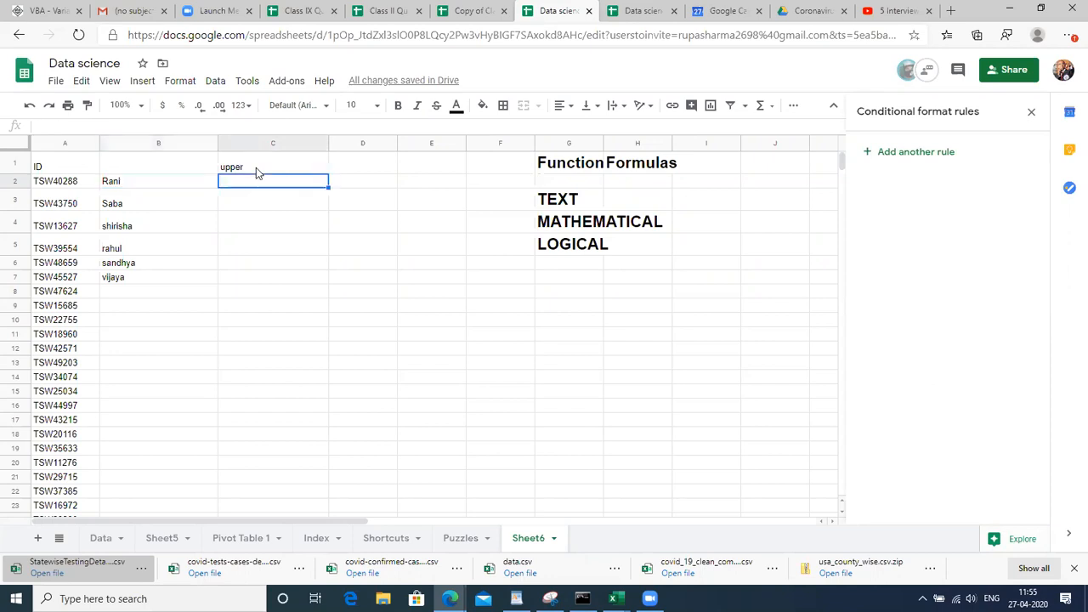
Enter =UPPER(B2) in C2 and fill it down through C7
text(=)
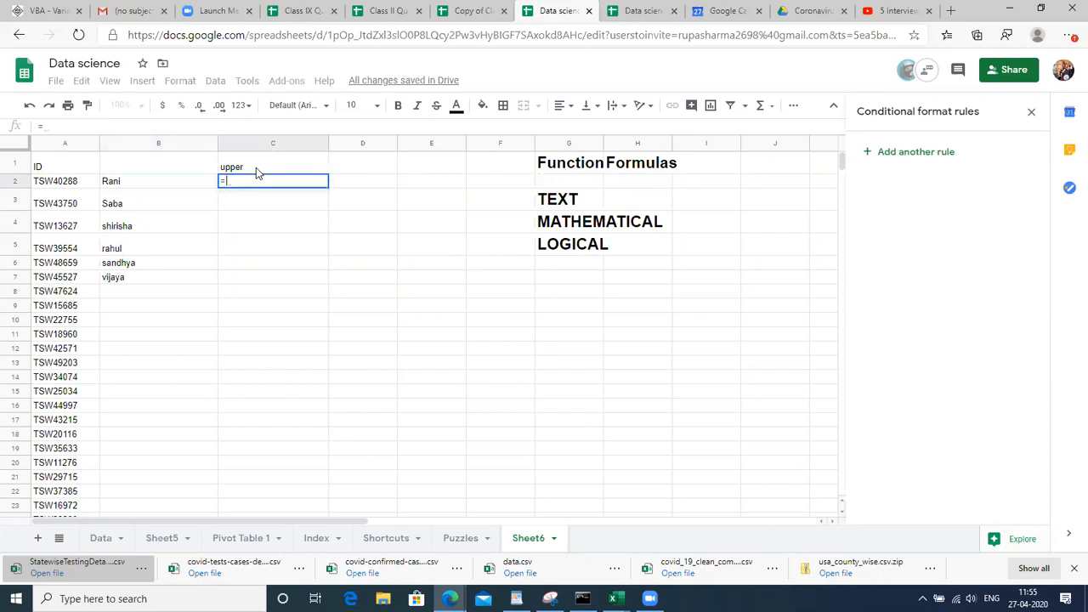
text(UPP)
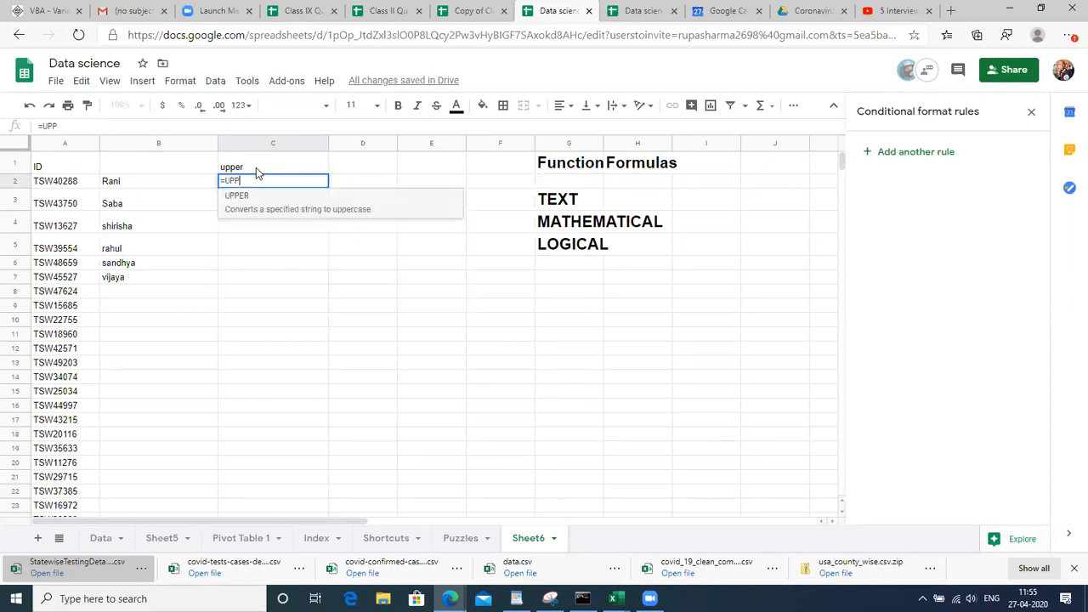
key(Tab)
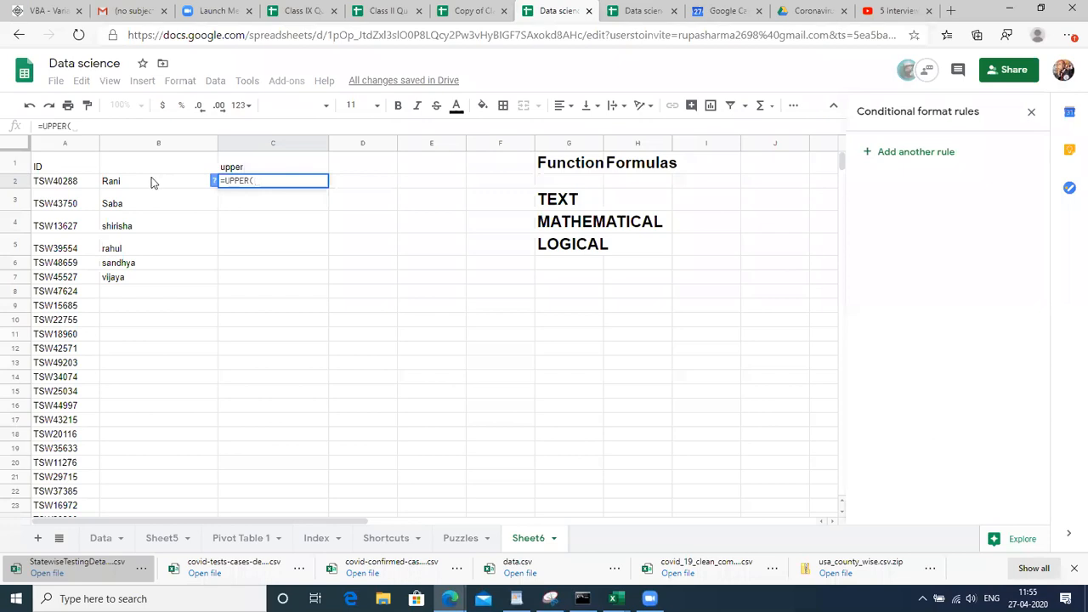
click(152, 183)
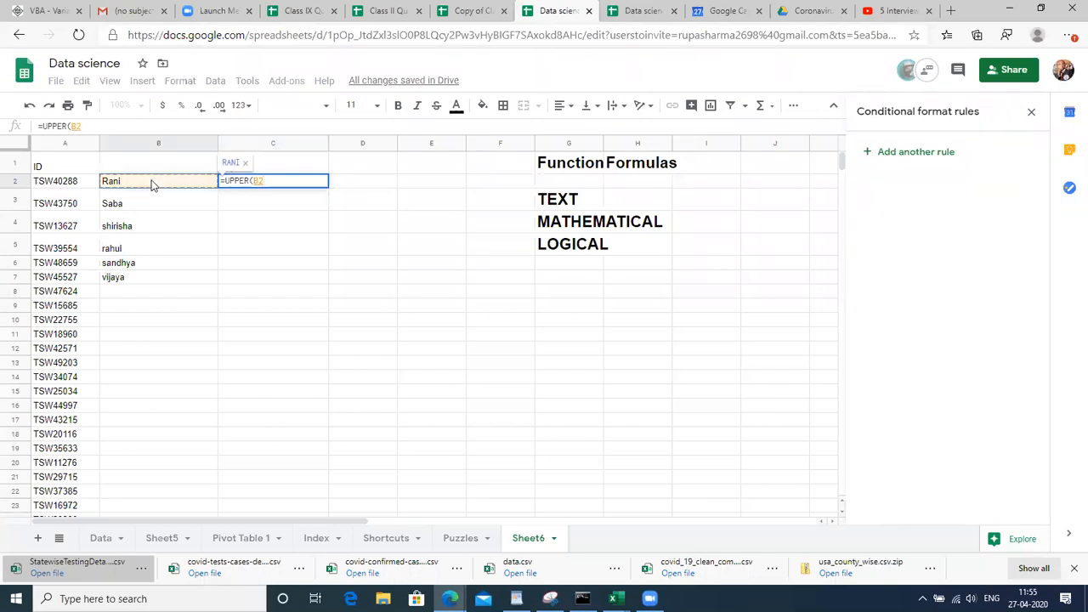
text())
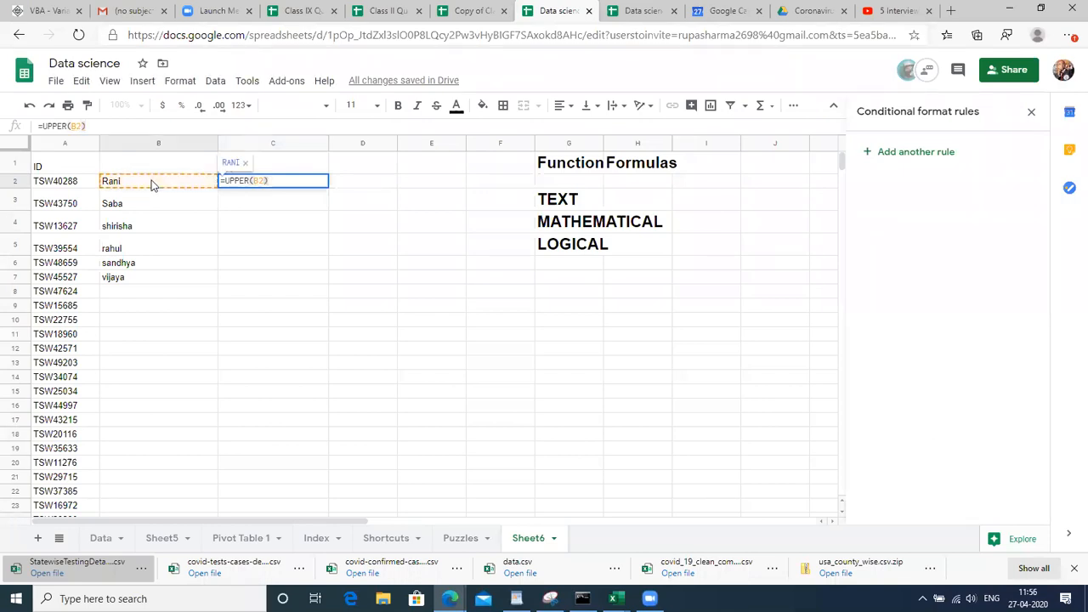
key(Return)
key(Up)
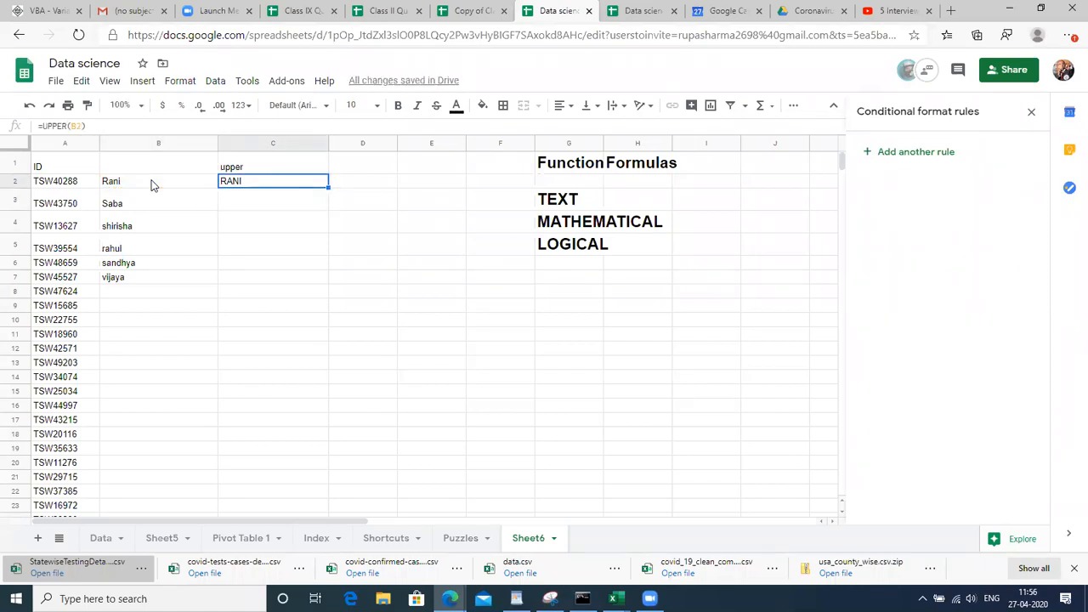
key(shift+Down)
key(shift+Down)
key(shift+Down)
key(shift+Down)
key(shift+Down)
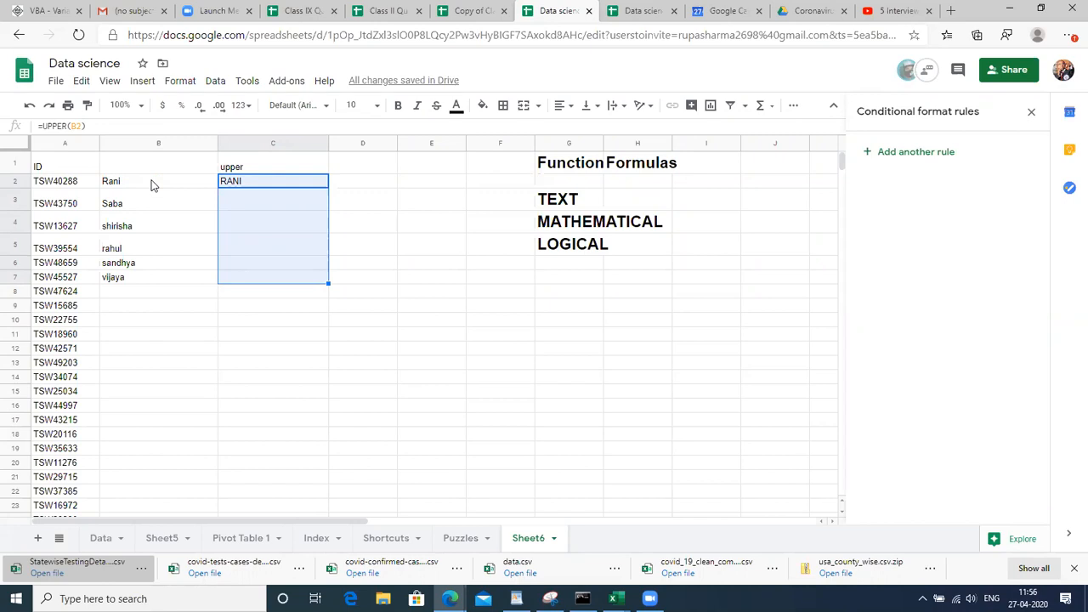
key(ctrl+d)
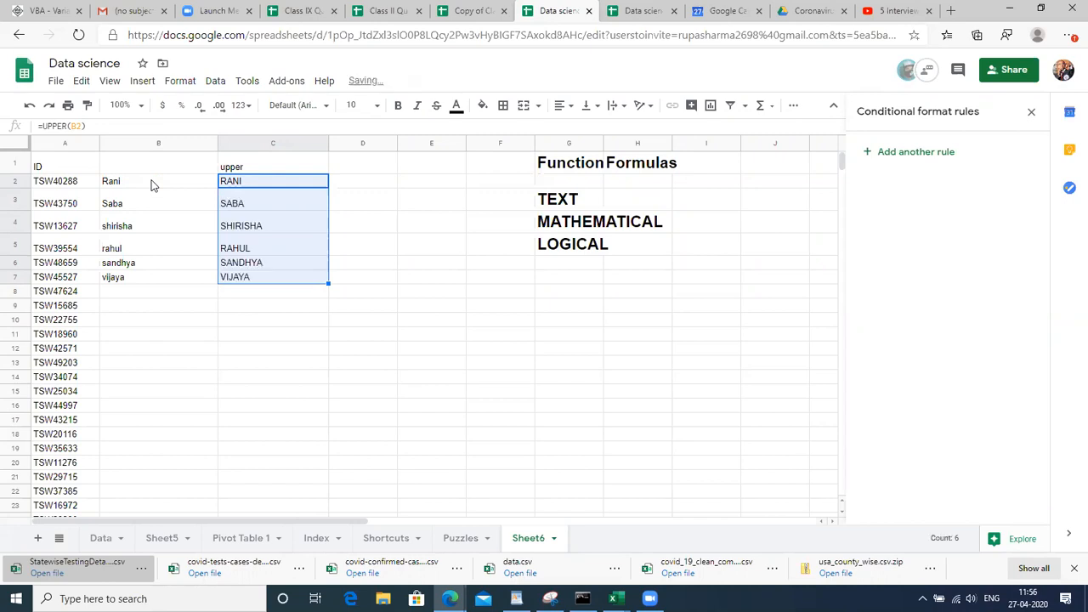
Check the filled formulas, then set C1:C7 to font size 18
click(290, 217)
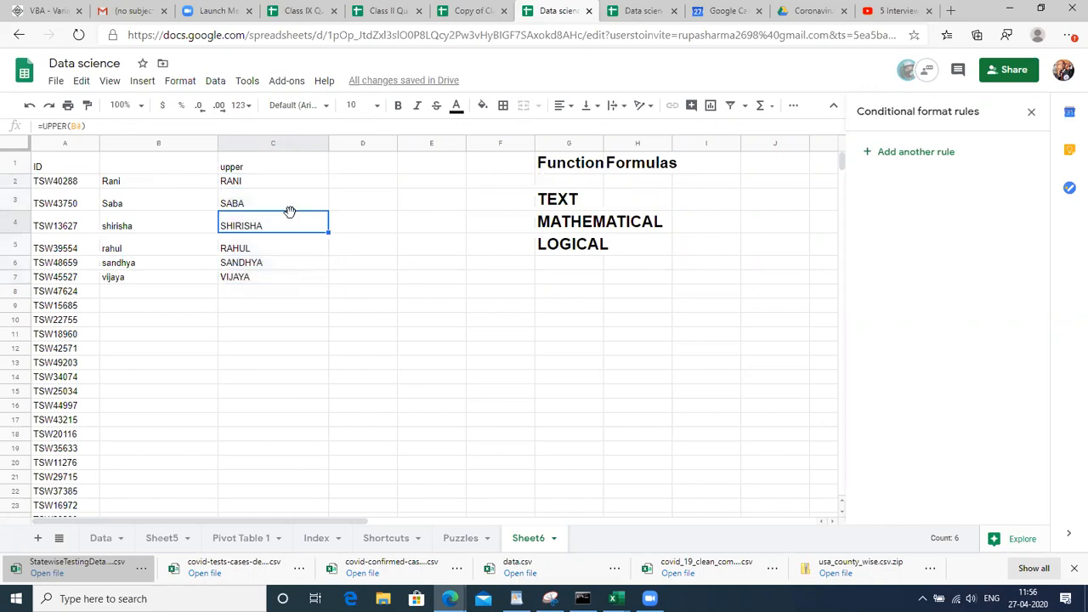
click(289, 170)
key(Down)
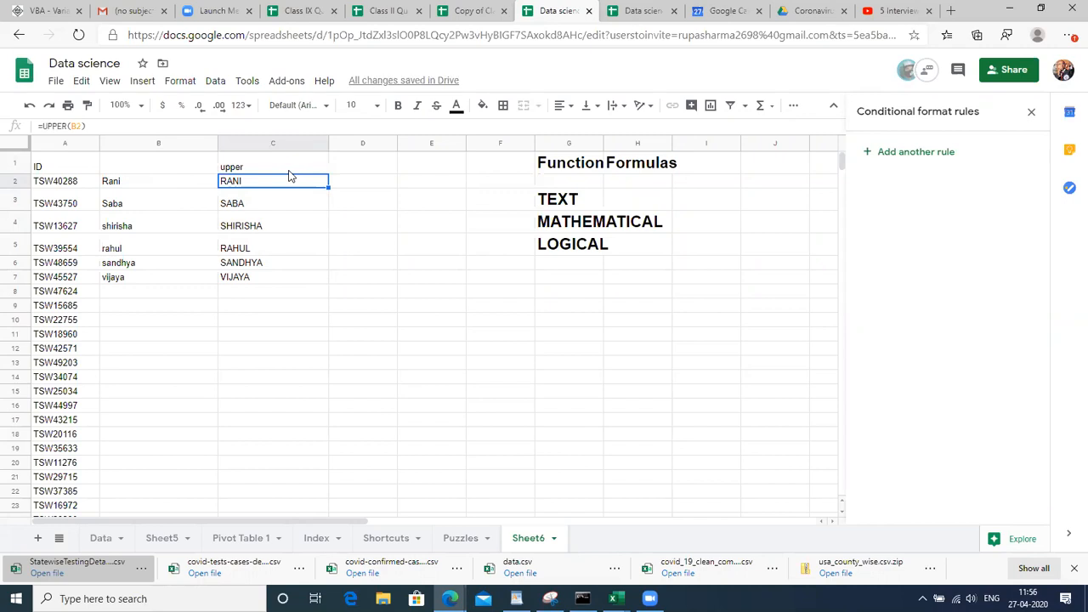
click(290, 171)
key(ctrl+shift+Down)
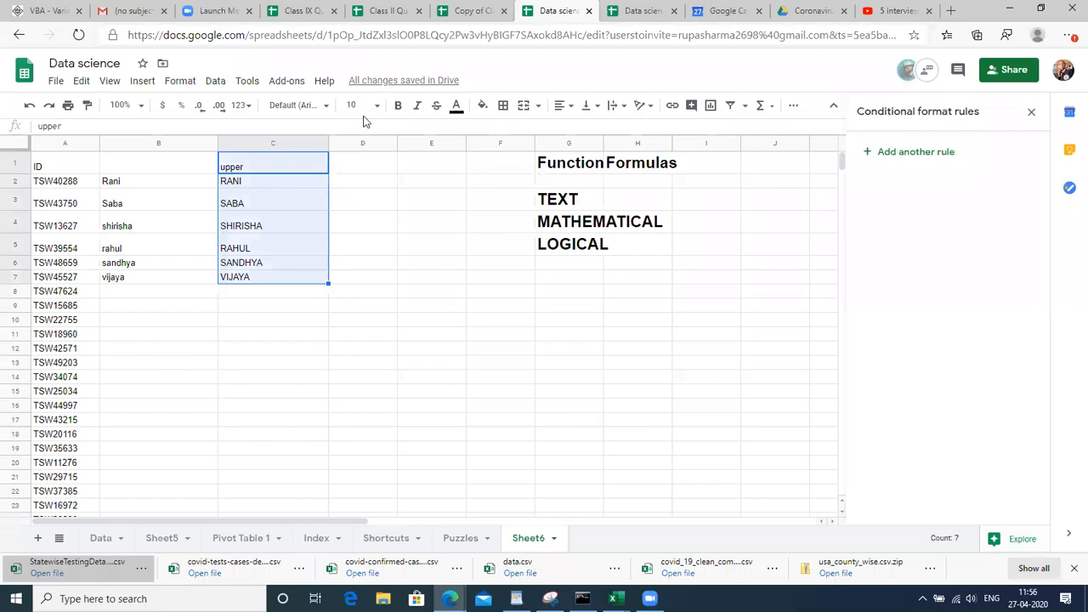
click(357, 105)
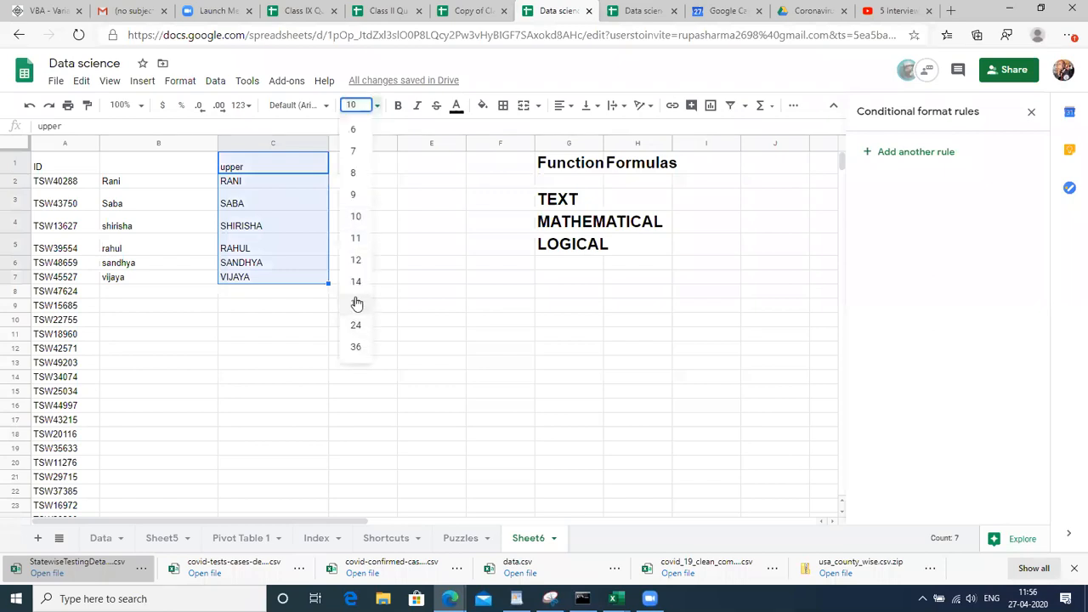
click(356, 304)
click(361, 170)
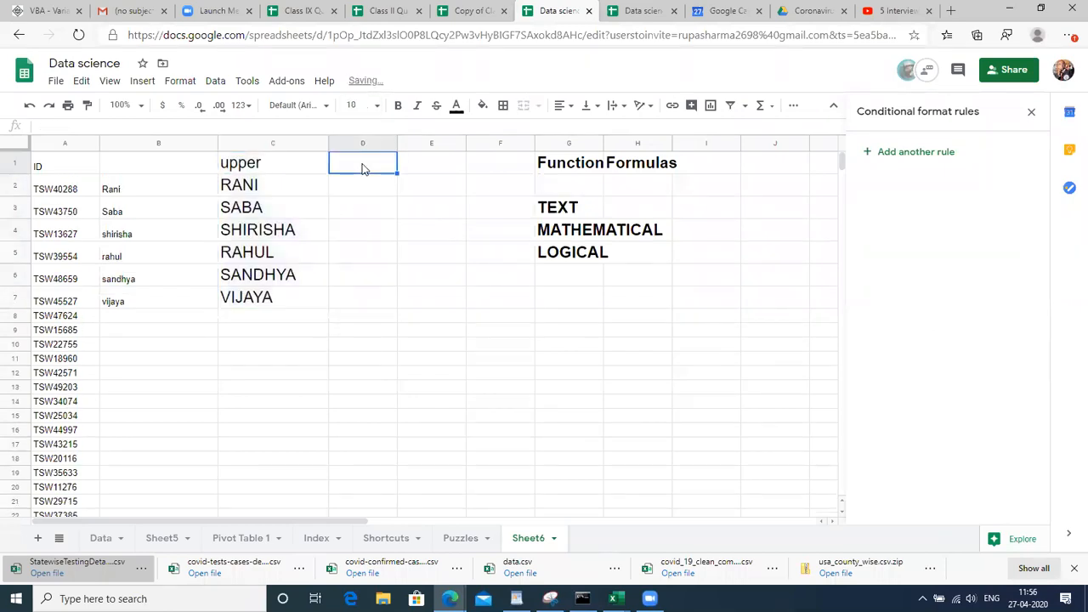
Add the heading 'lower' in D1 and the formula =LOWER(B2) in D2
text(lower)
key(Return)
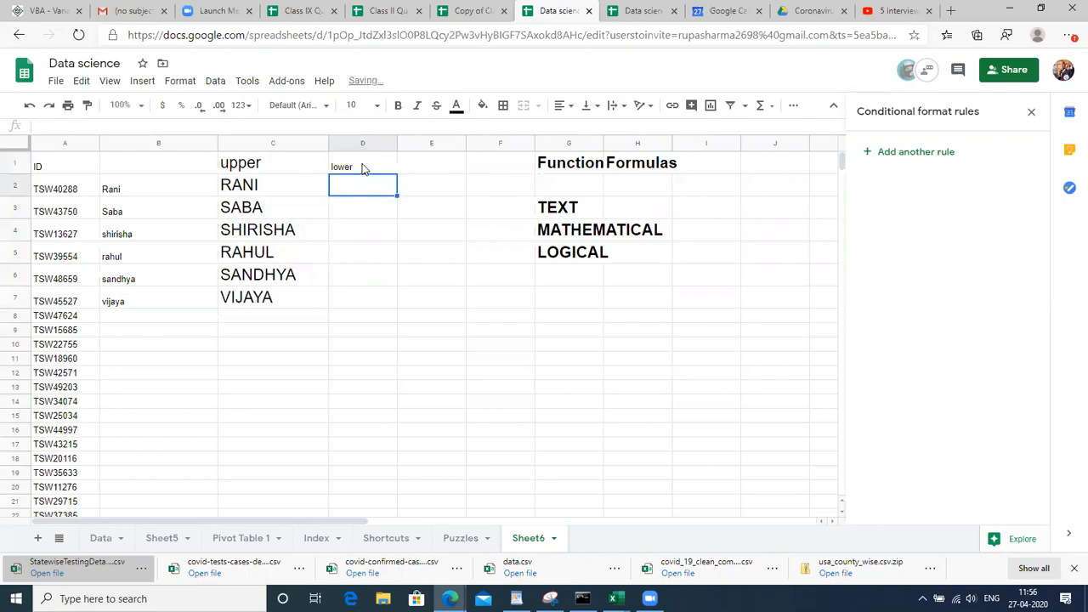
text(=LOWER()
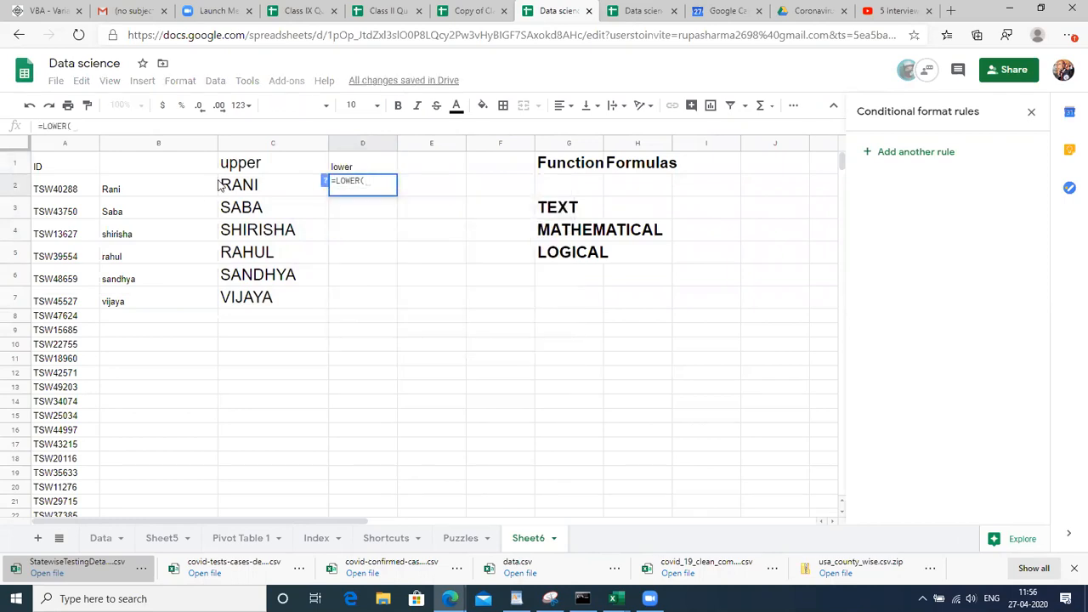
click(191, 195)
text())
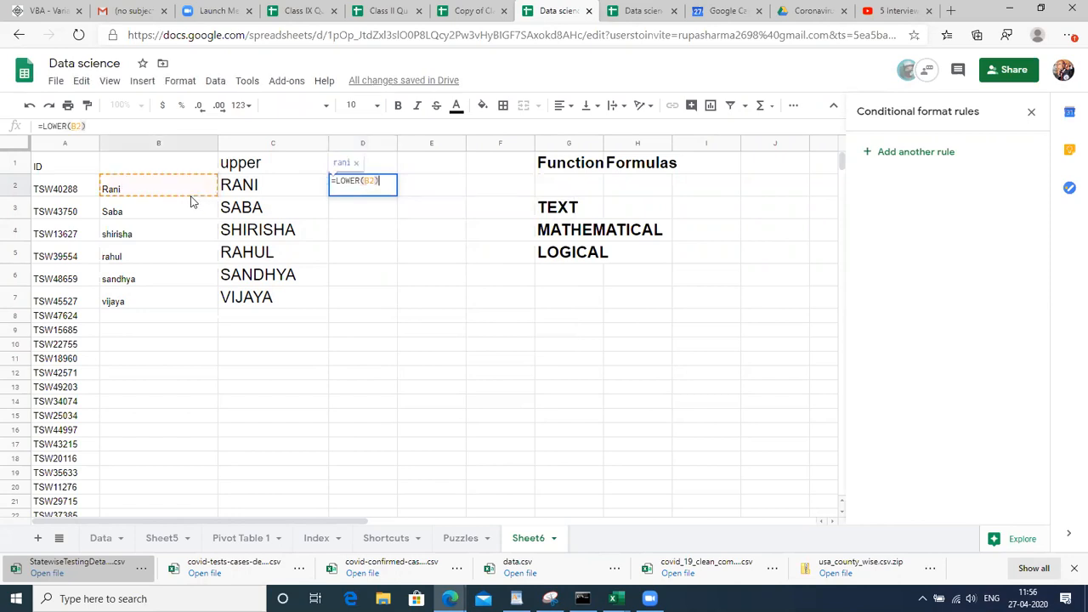
key(Return)
Fill the LOWER formula down from D2 through D7
key(Up)
key(Left)
key(Down)
key(Down)
key(Down)
key(Down)
key(Down)
key(Right)
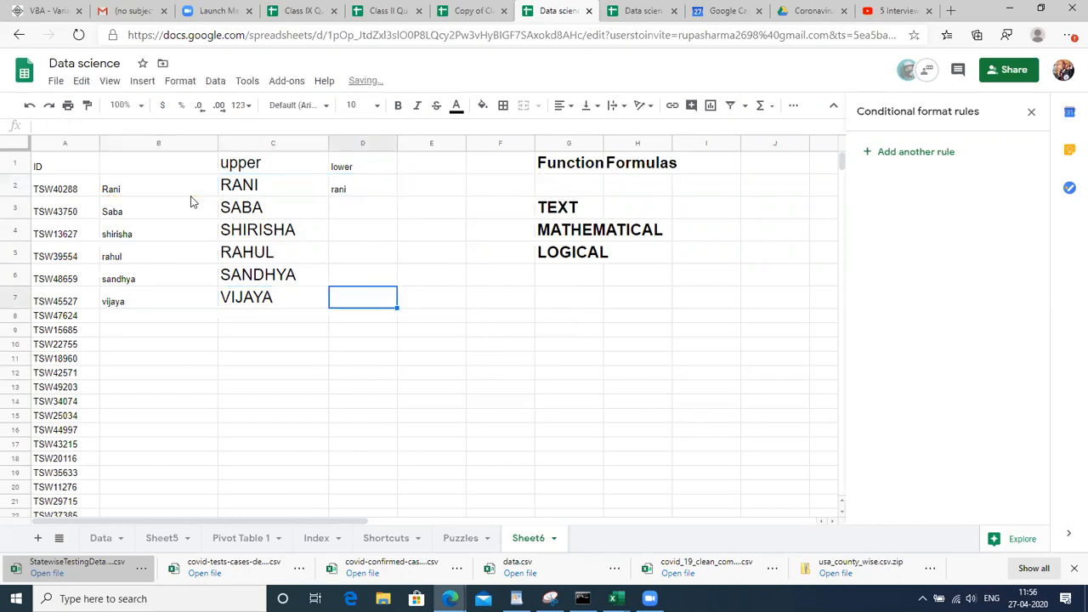
key(ctrl+shift+Up)
key(ctrl+d)
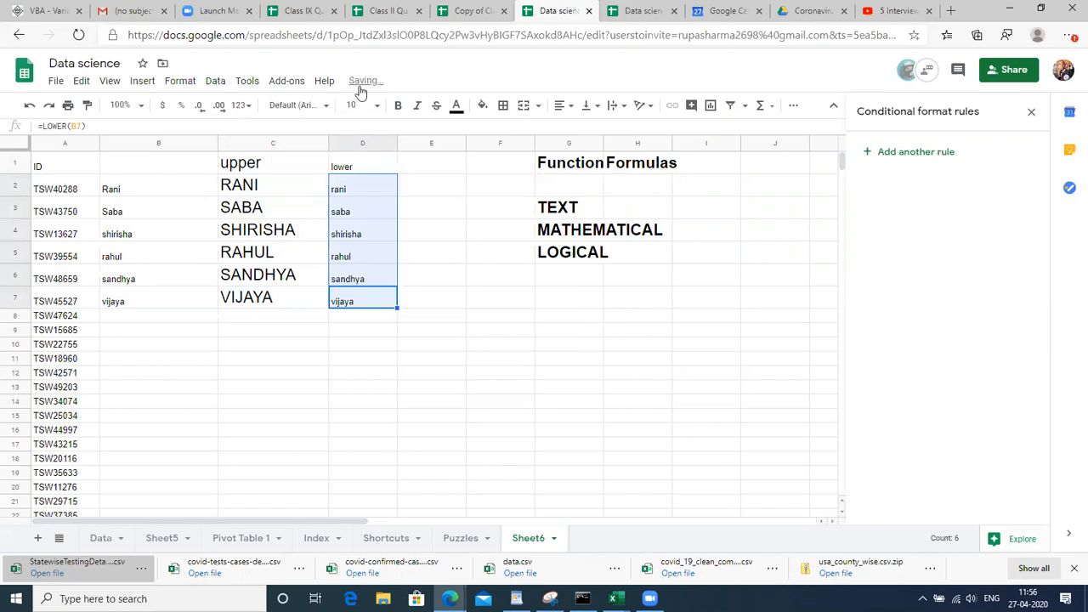
Set the lowercase names in column D to font size 18
click(356, 104)
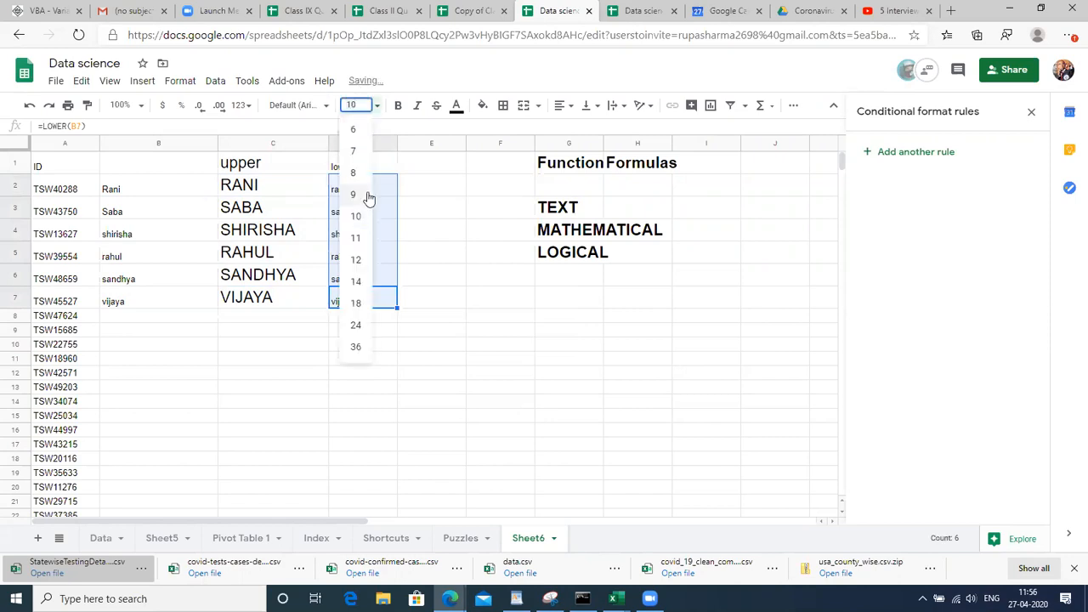
click(356, 304)
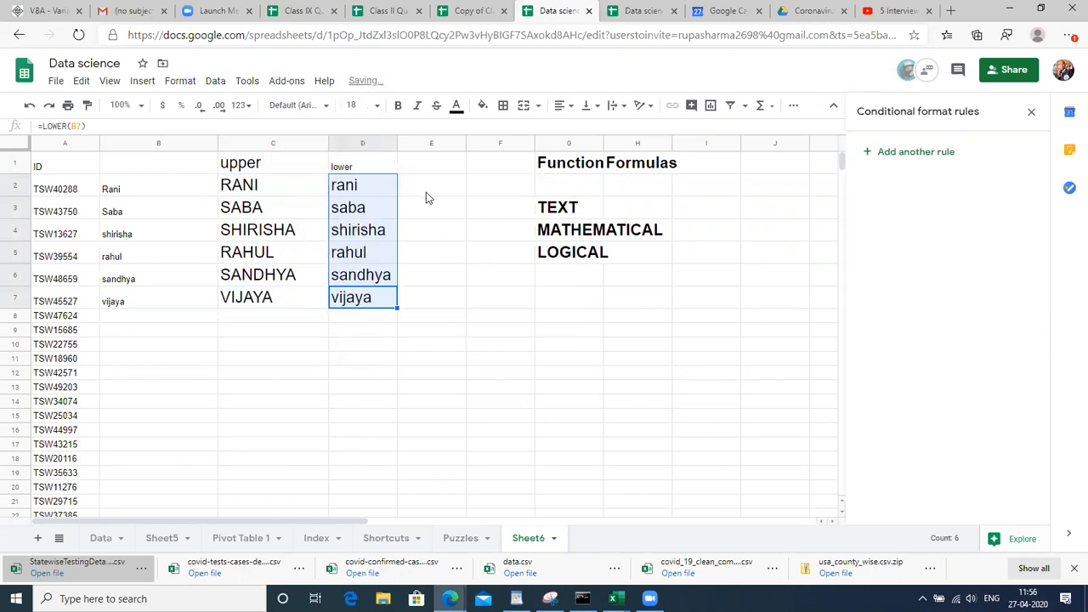
click(357, 164)
key(Right)
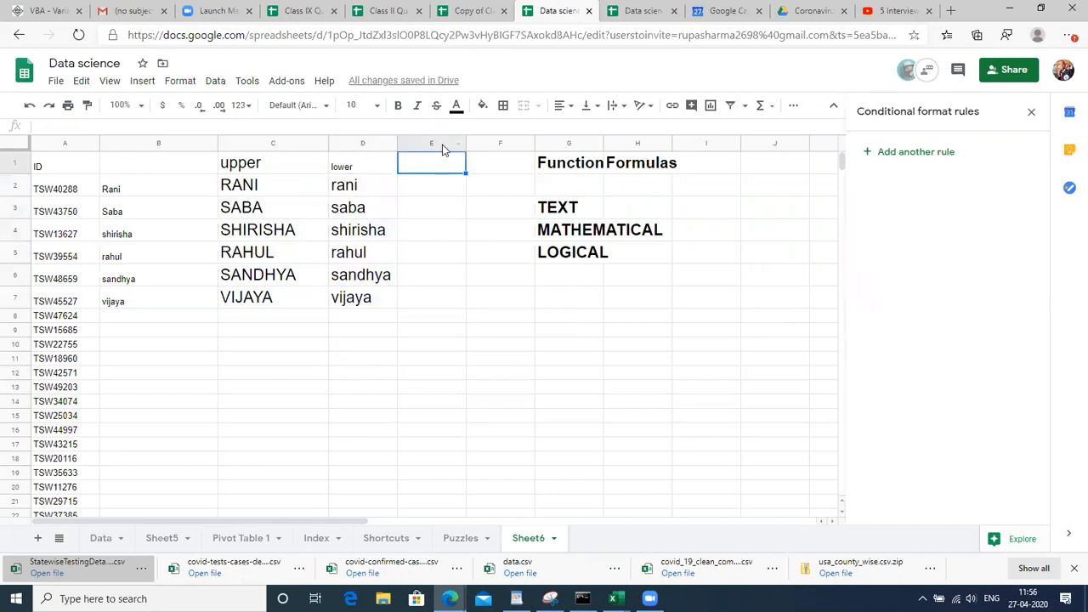
Select all of column E, first by its header and then with Ctrl+Space from a cell
click(434, 140)
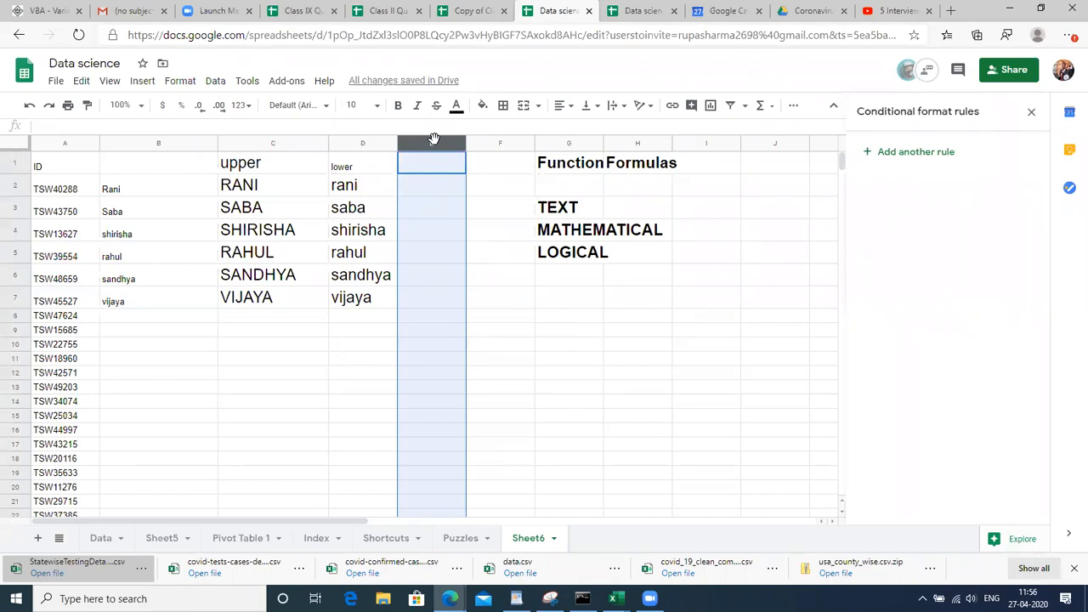
click(478, 207)
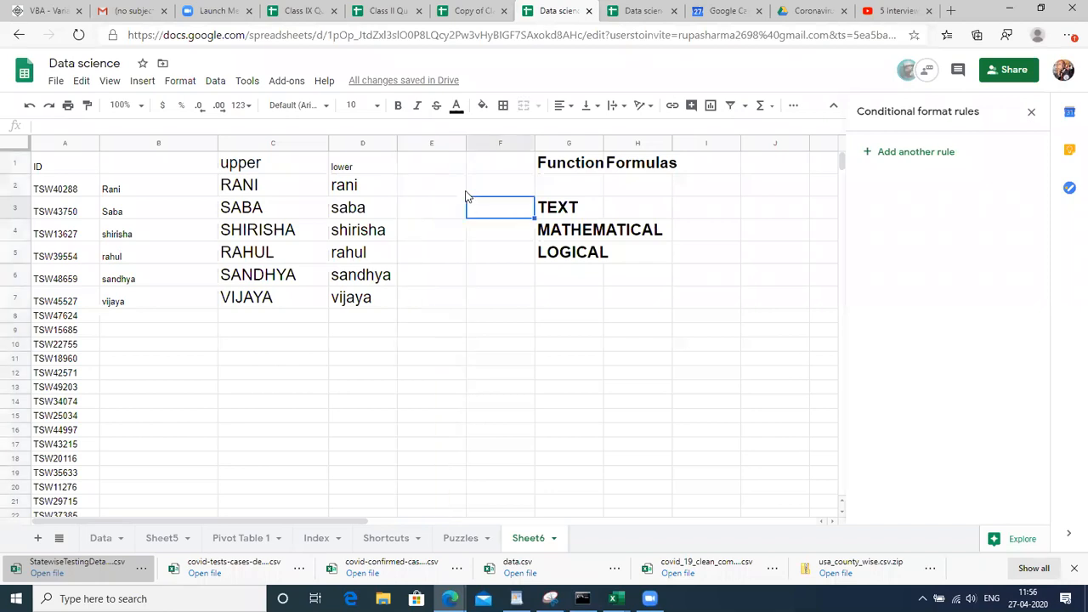
click(430, 144)
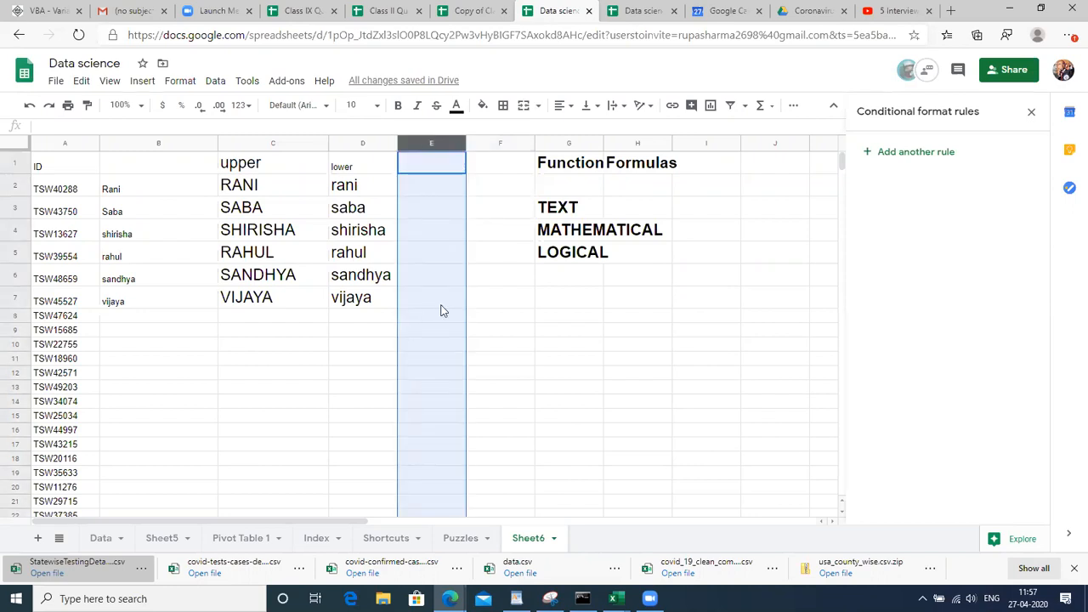
click(474, 236)
click(440, 233)
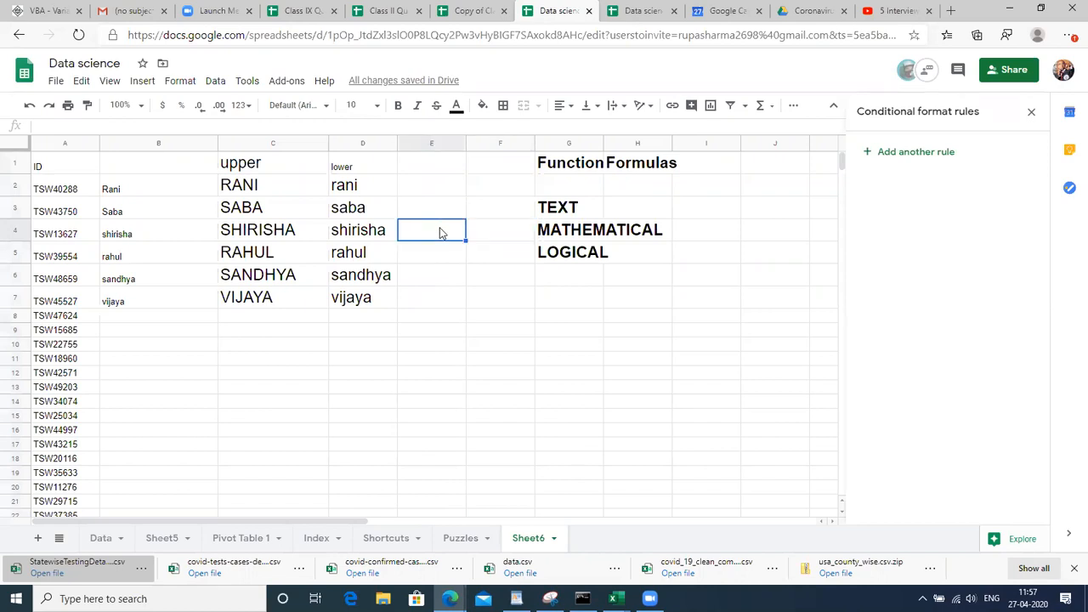
click(428, 144)
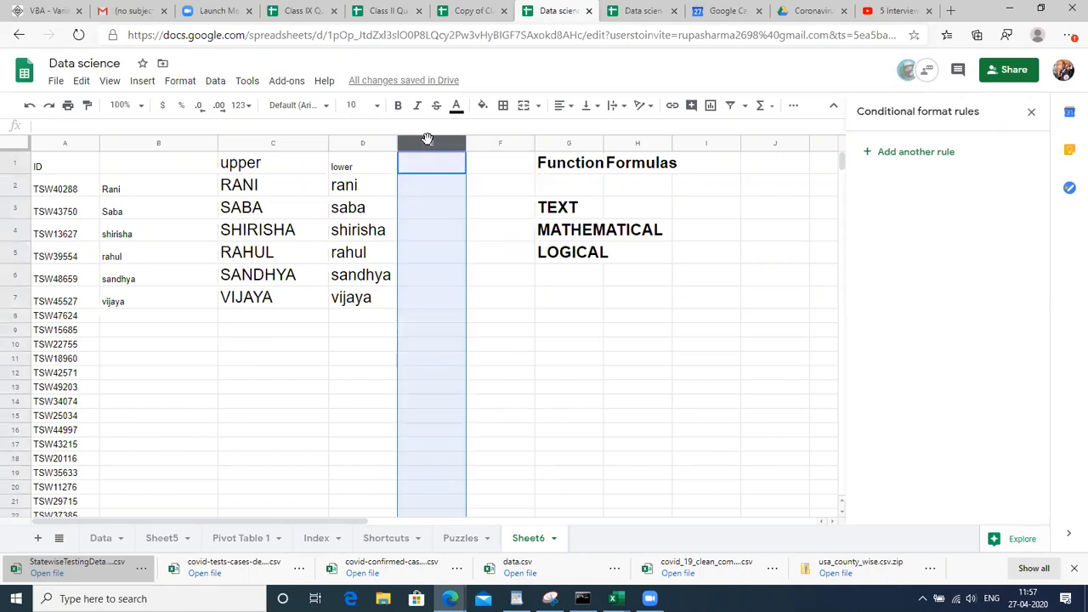
click(434, 211)
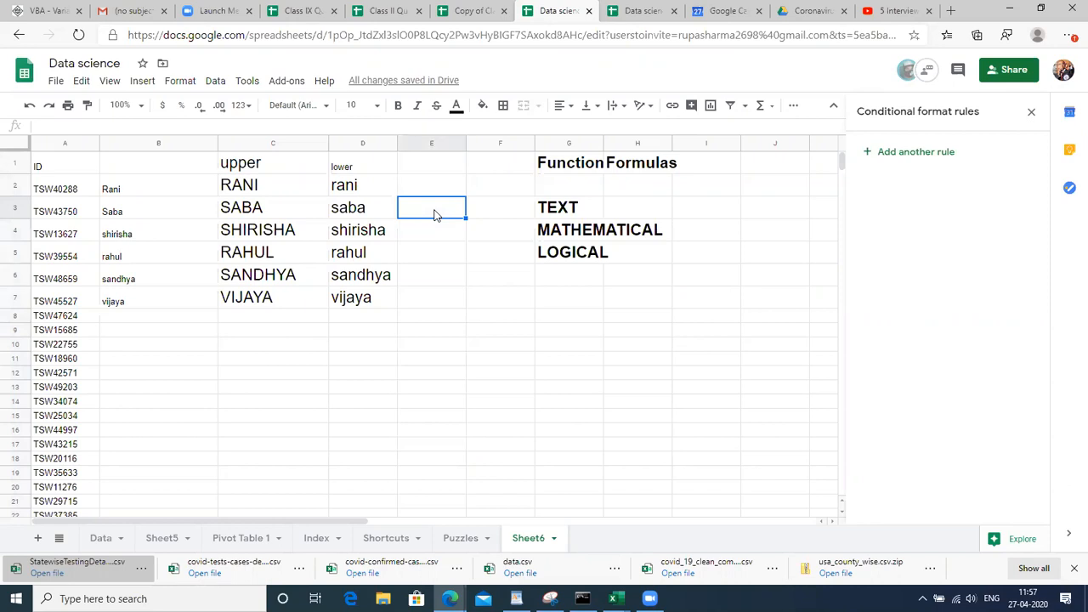
key(ctrl+space)
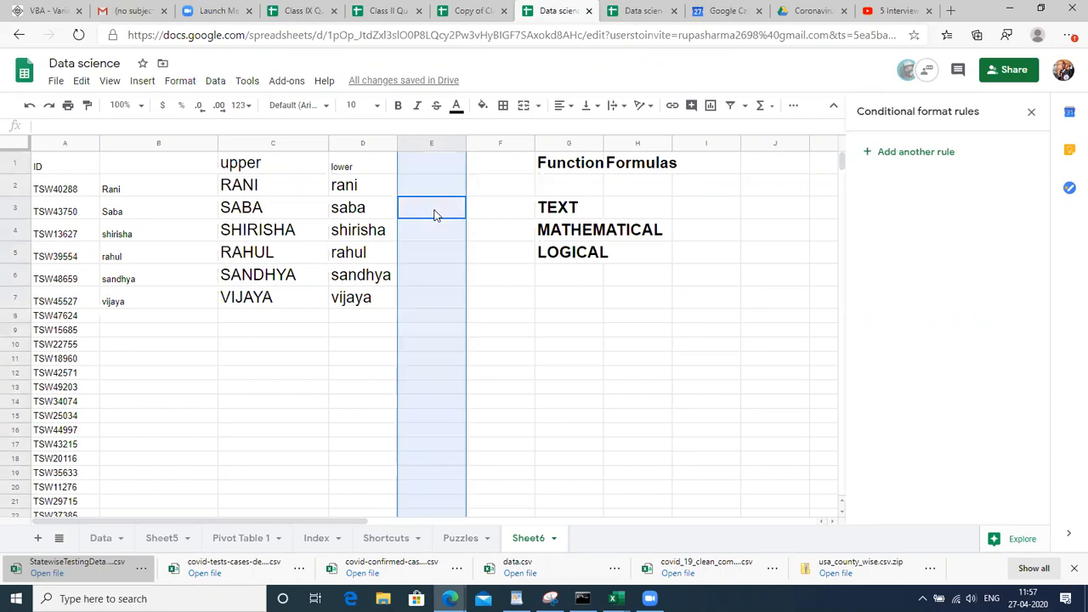
click(676, 285)
key(Right)
Type the note 'Ctrl+Space' in J6 and set it to font size 18
scroll(676, 289, right, 2)
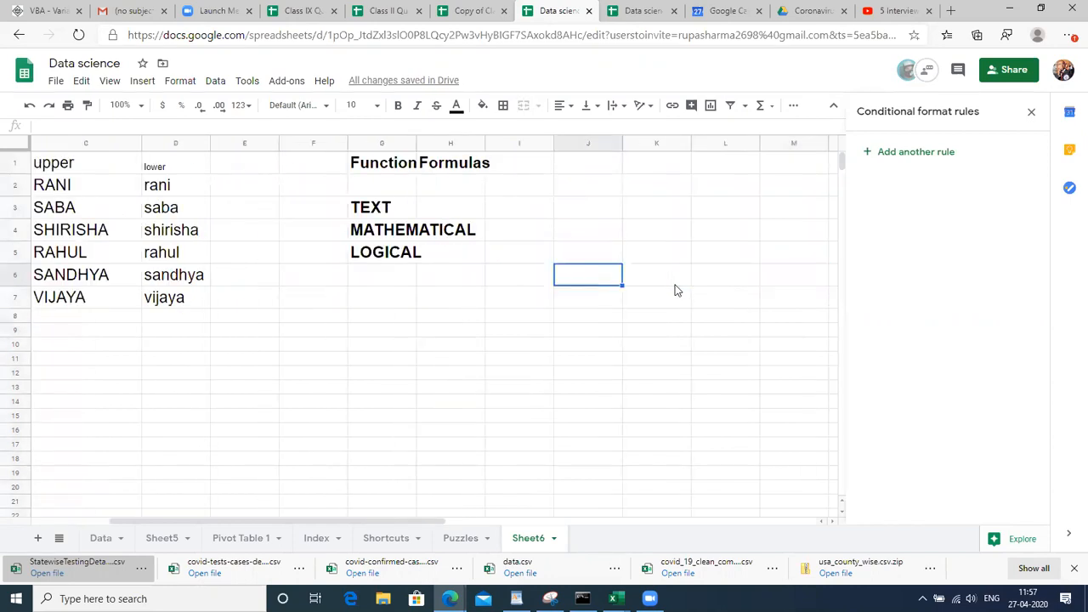
text(Ctrl+Space)
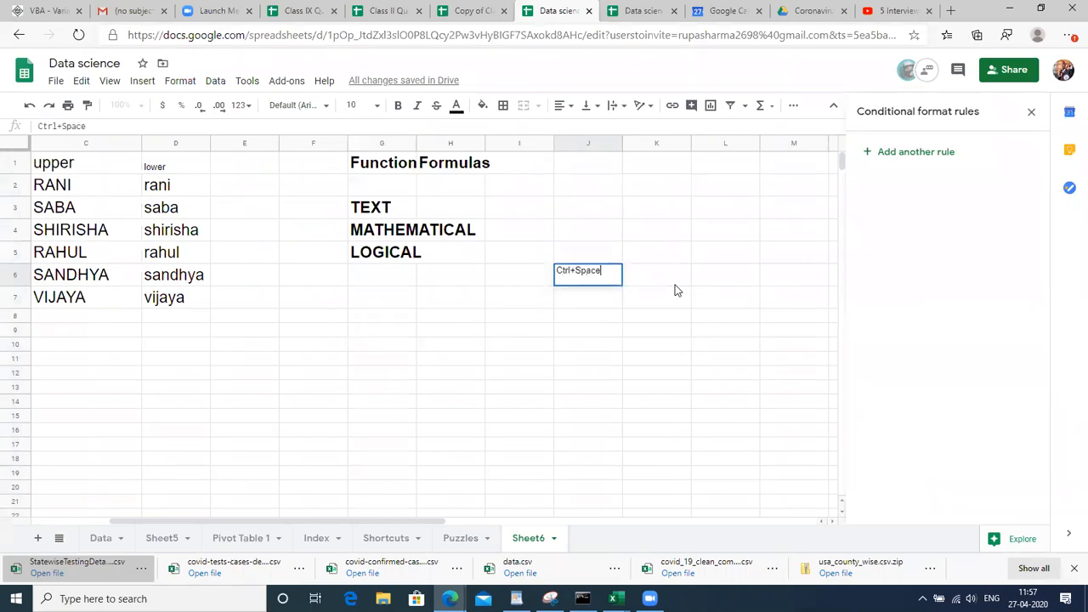
key(Return)
key(Up)
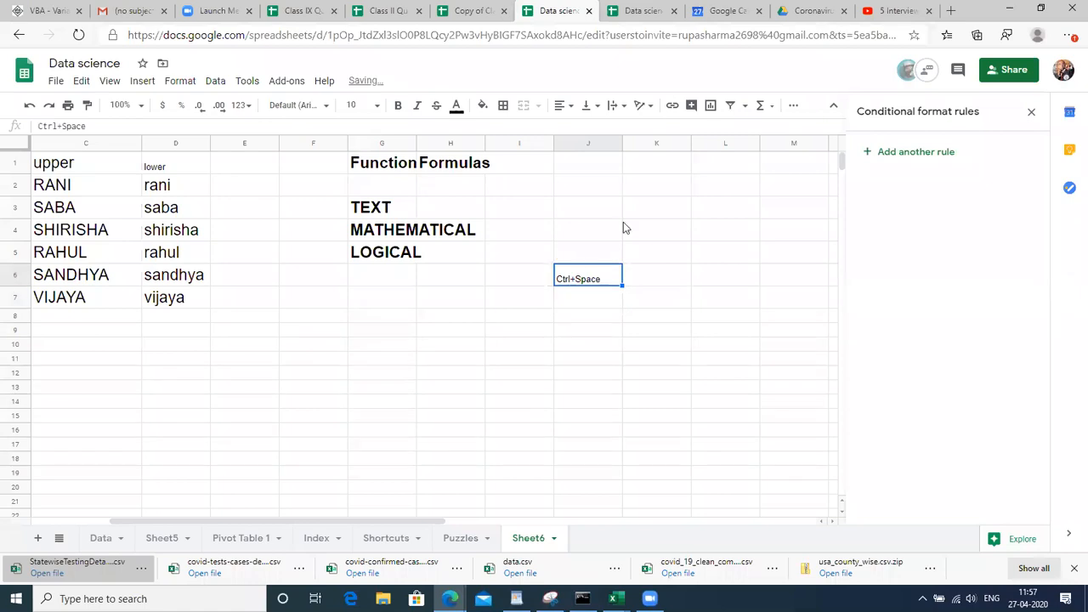
click(374, 104)
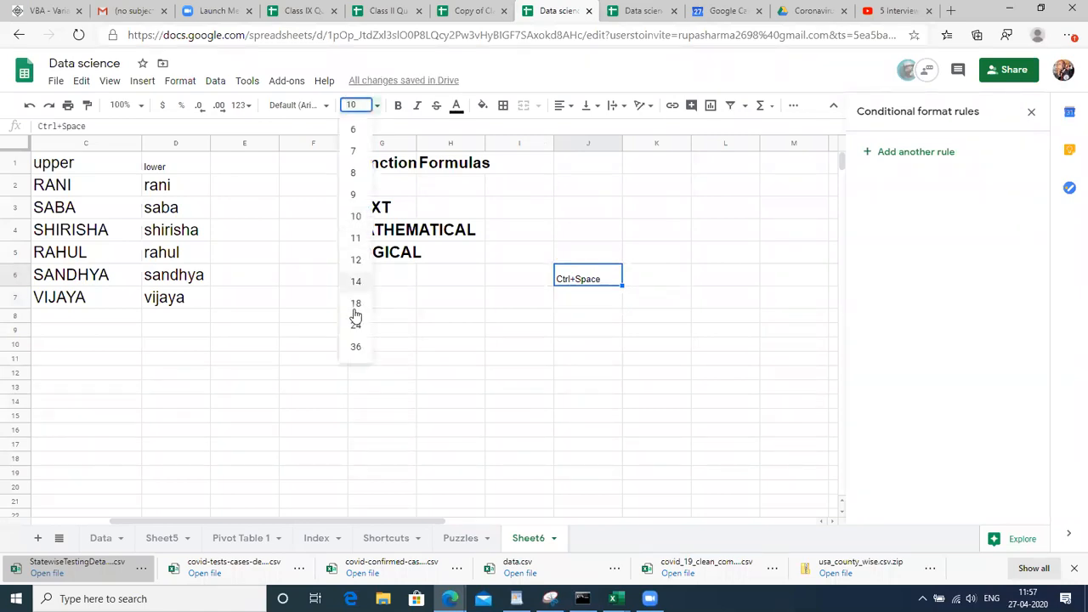
click(354, 304)
Select all of column E with Ctrl+Space from its top cell
click(247, 252)
key(ctrl+Up)
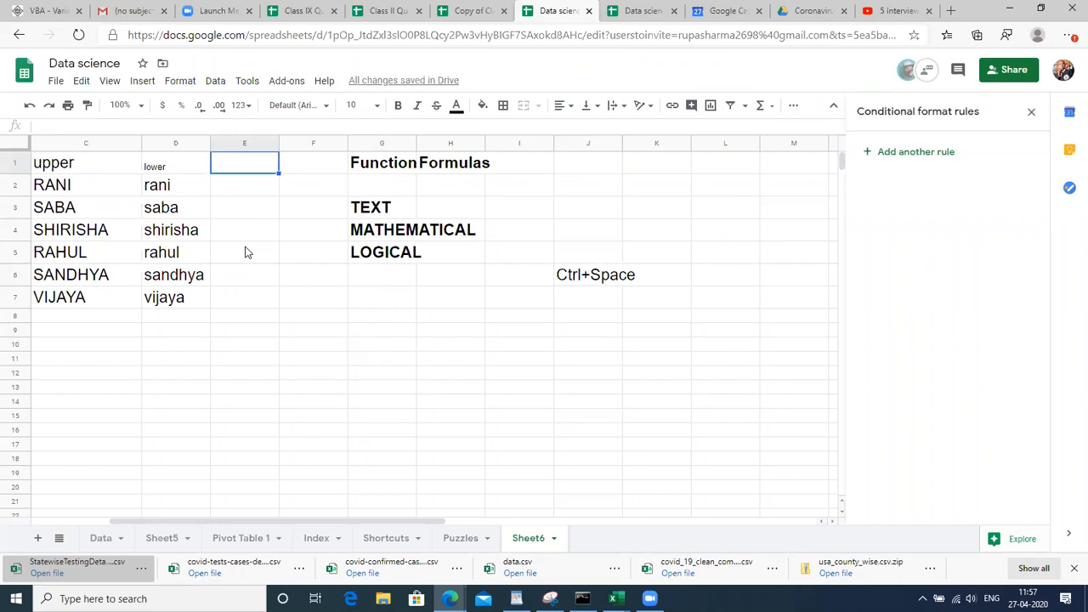
key(ctrl+space)
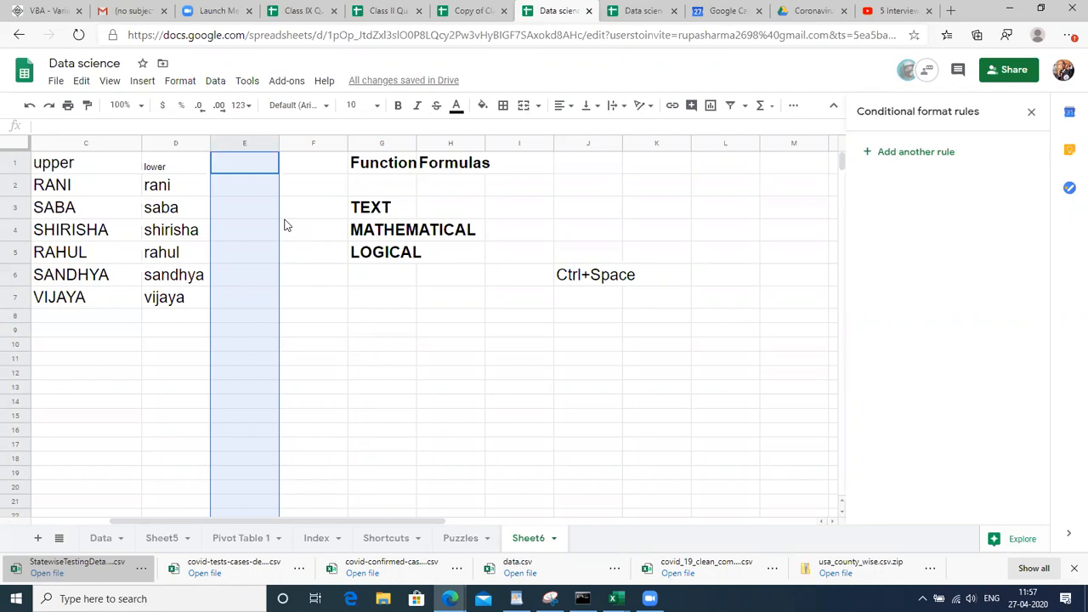
Select column E and insert cells shifting right, moving the headings one column over
right_click(286, 225)
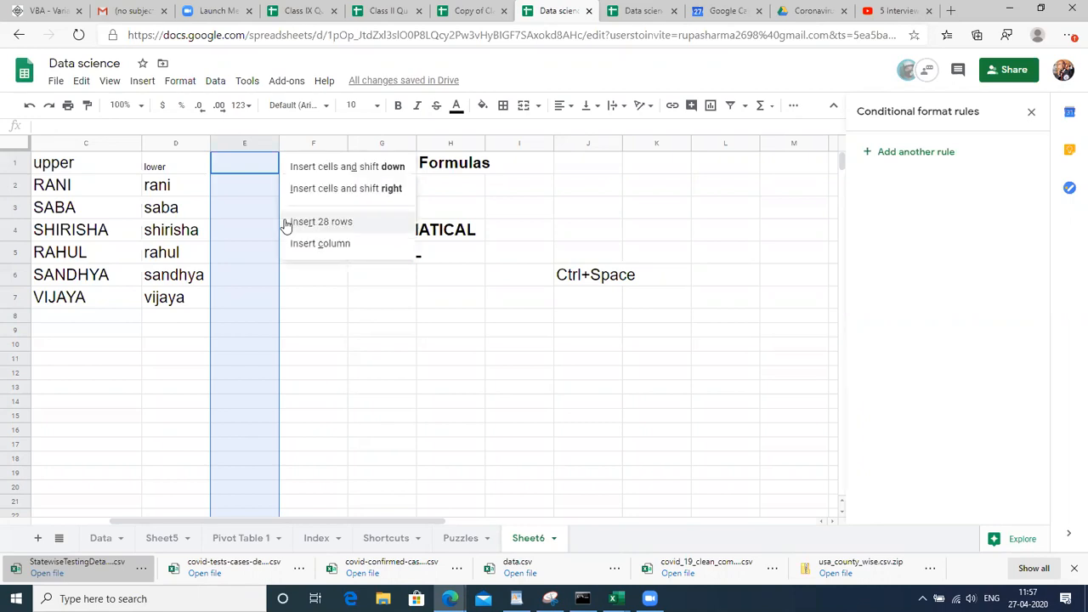
click(382, 330)
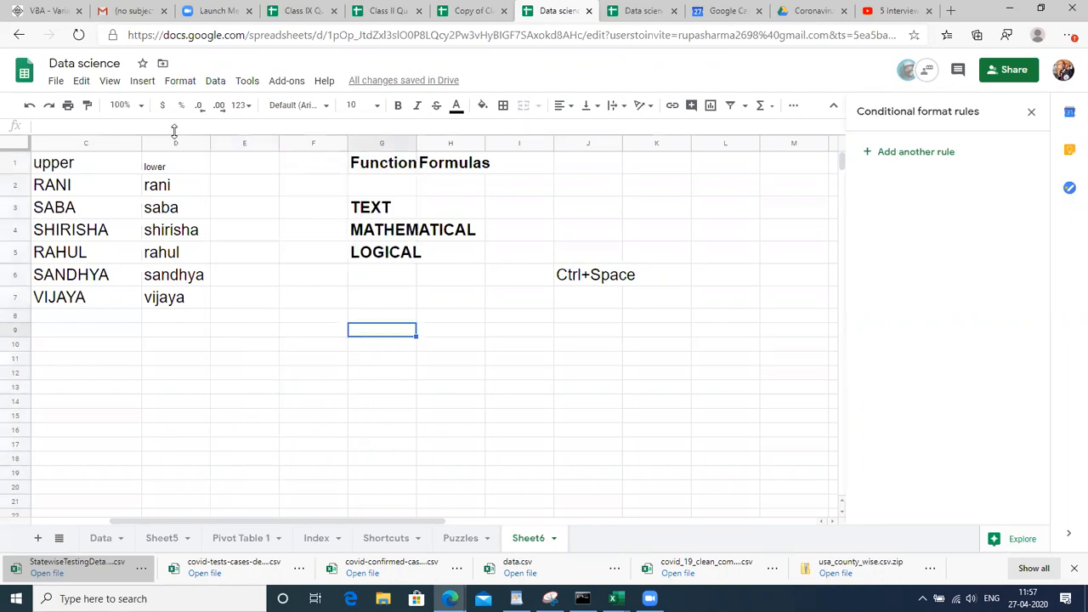
click(227, 173)
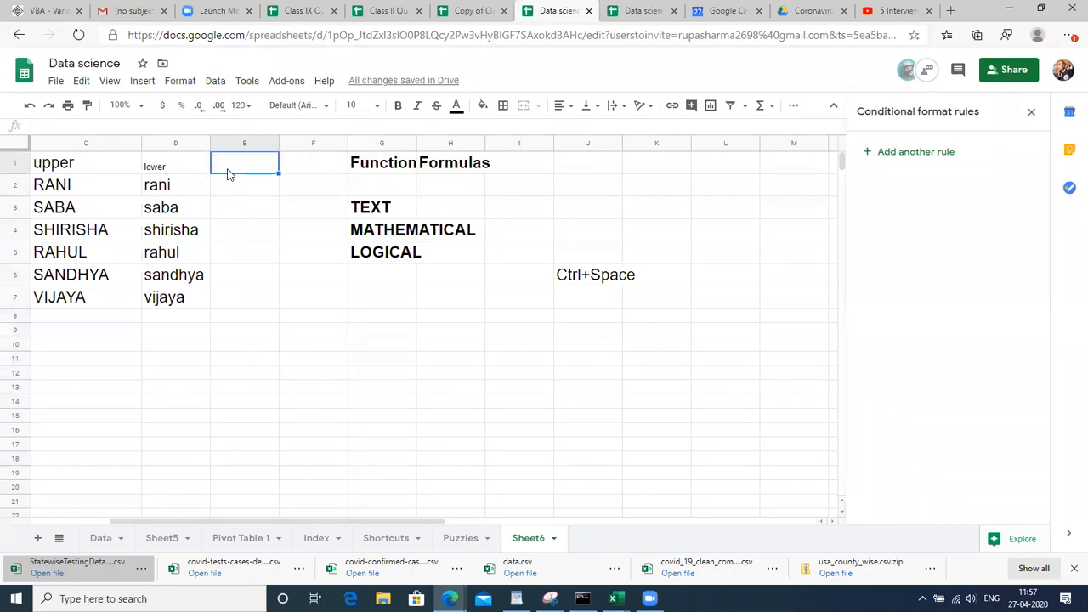
key(ctrl+space)
key(ctrl+alt+equal)
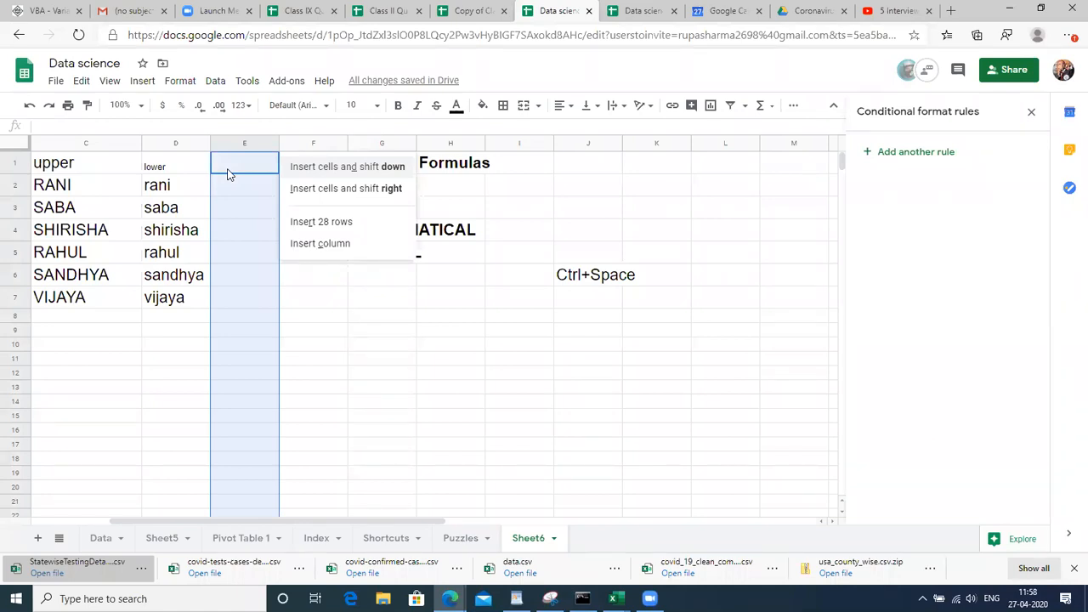
key(Down)
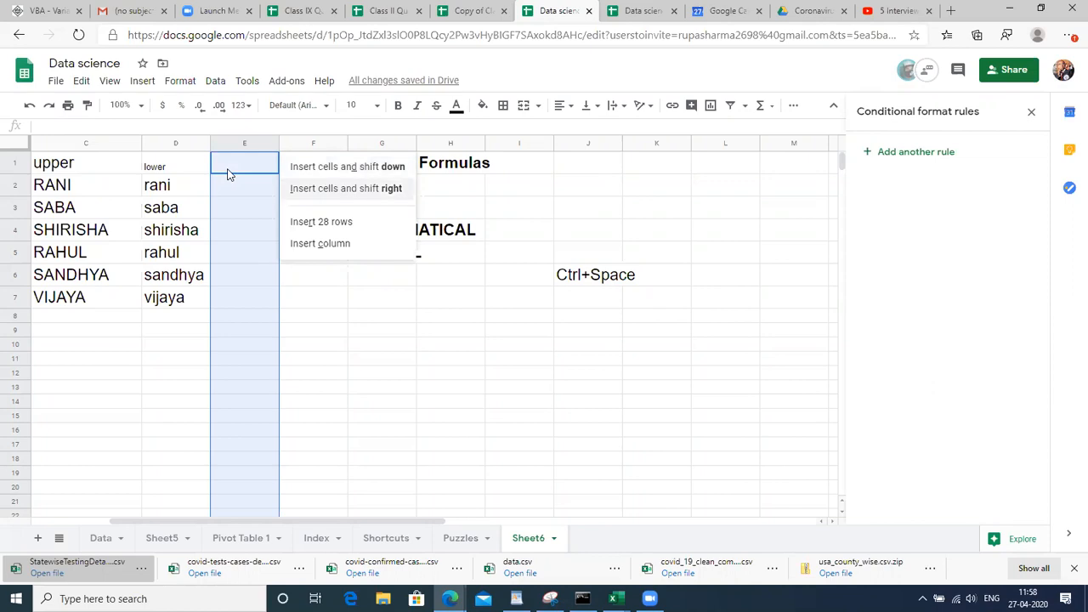
key(Return)
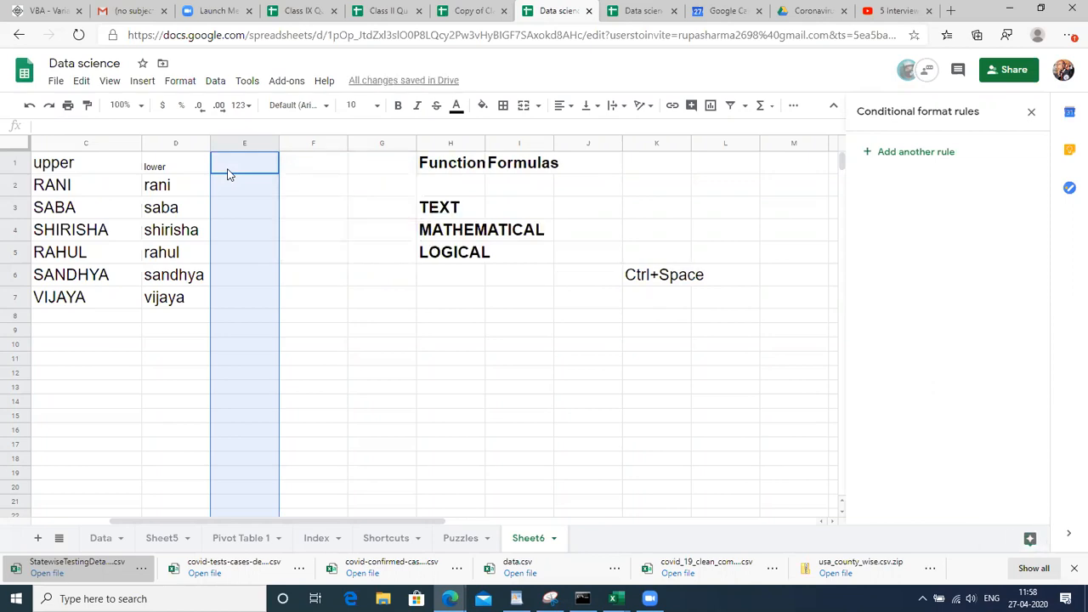
Insert cells shifting right twice more, leaving columns E to I empty
key(ctrl+alt+equal)
key(Down)
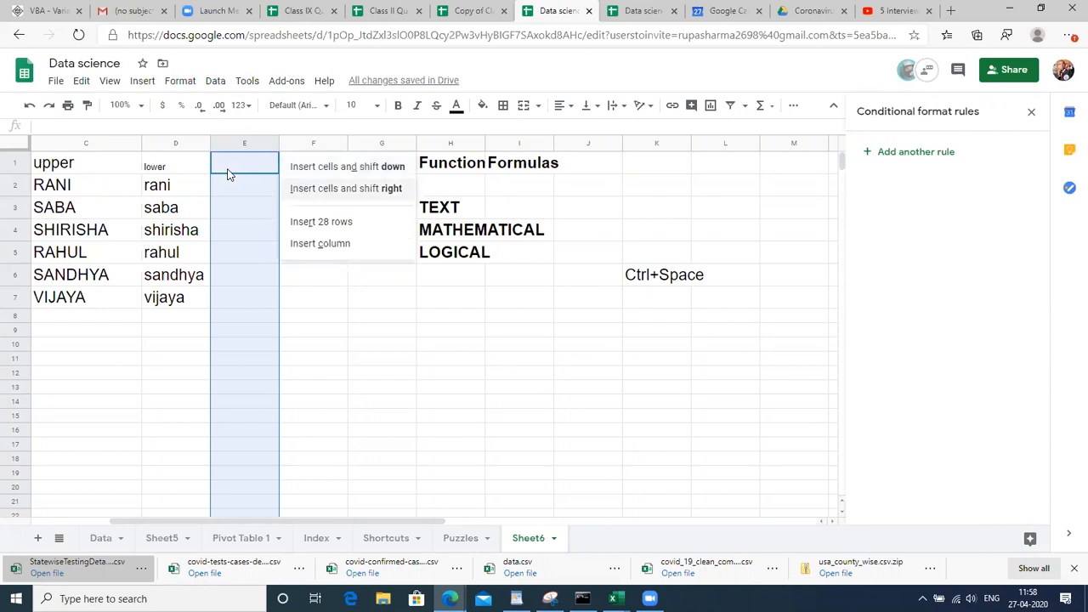
key(Return)
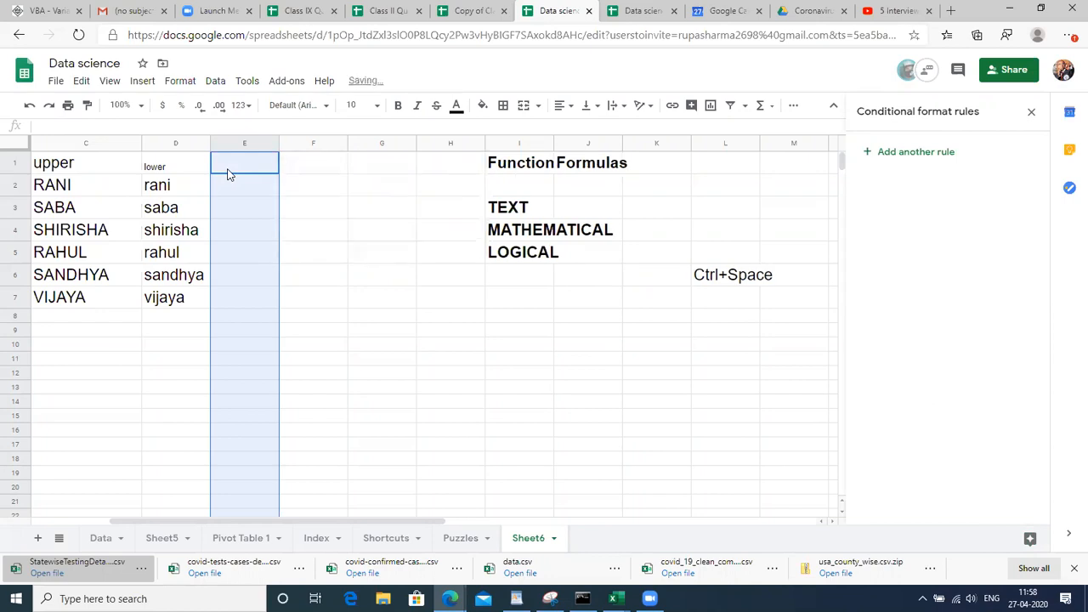
key(ctrl+alt+equal)
key(Down)
key(Return)
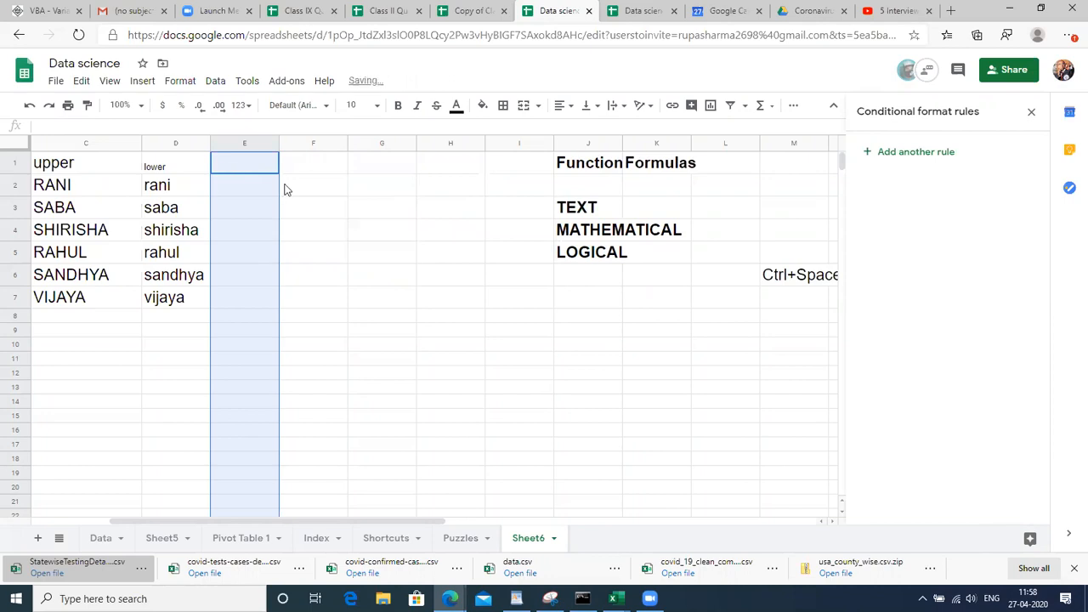
click(286, 188)
click(243, 170)
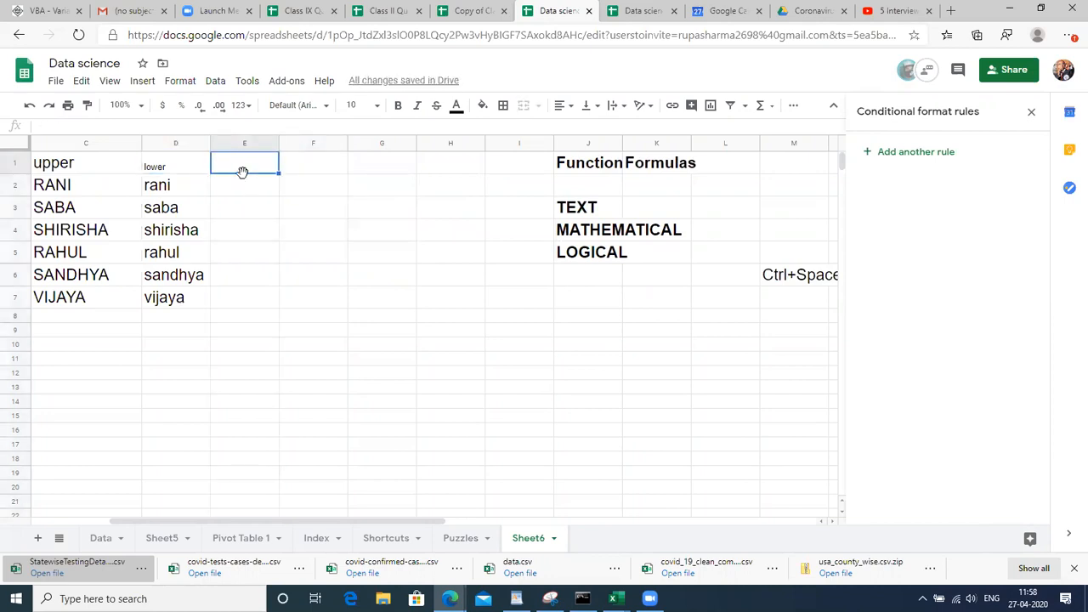
key(Down)
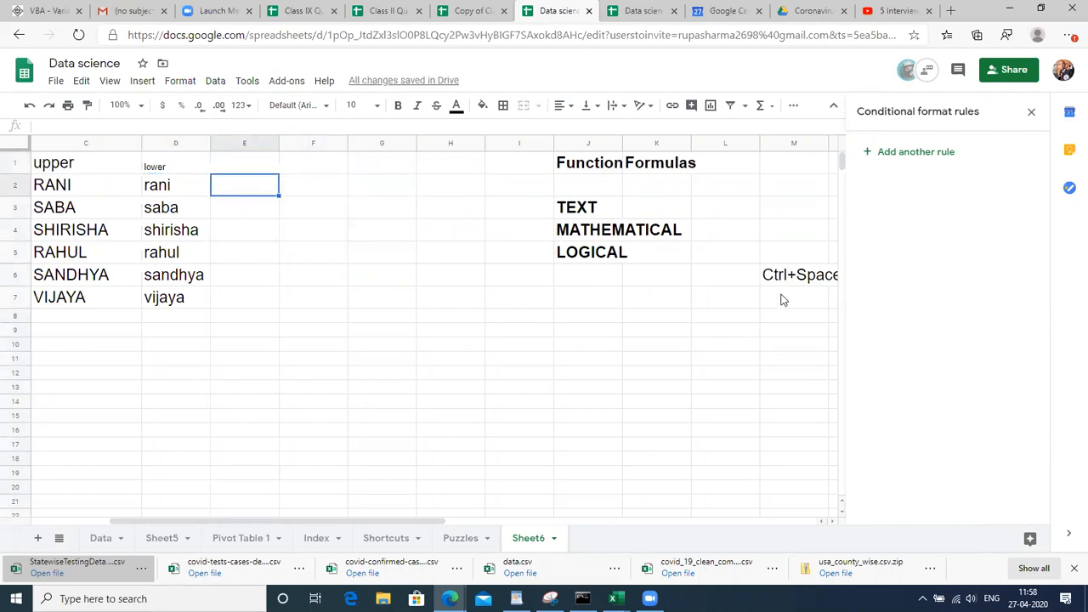
Type the note ctrl+alt+"+" in cell M7
click(783, 298)
text(ctrl+)
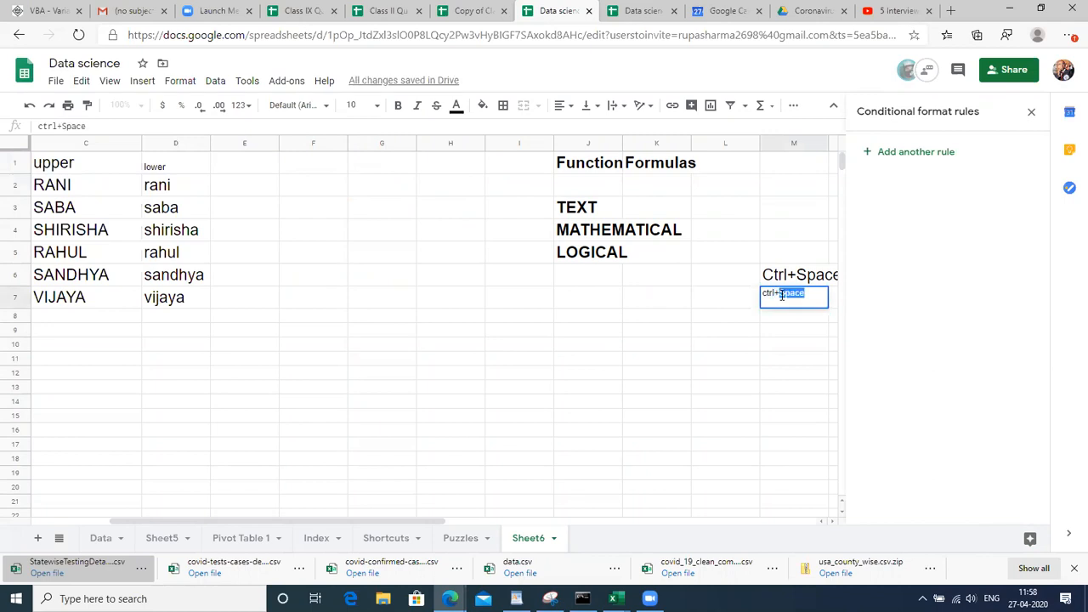
text(alt+)
key(Up)
key(Down)
double_click(782, 300)
text("+")
key(Return)
Set the M7 note to font size 18, then select column F
key(Up)
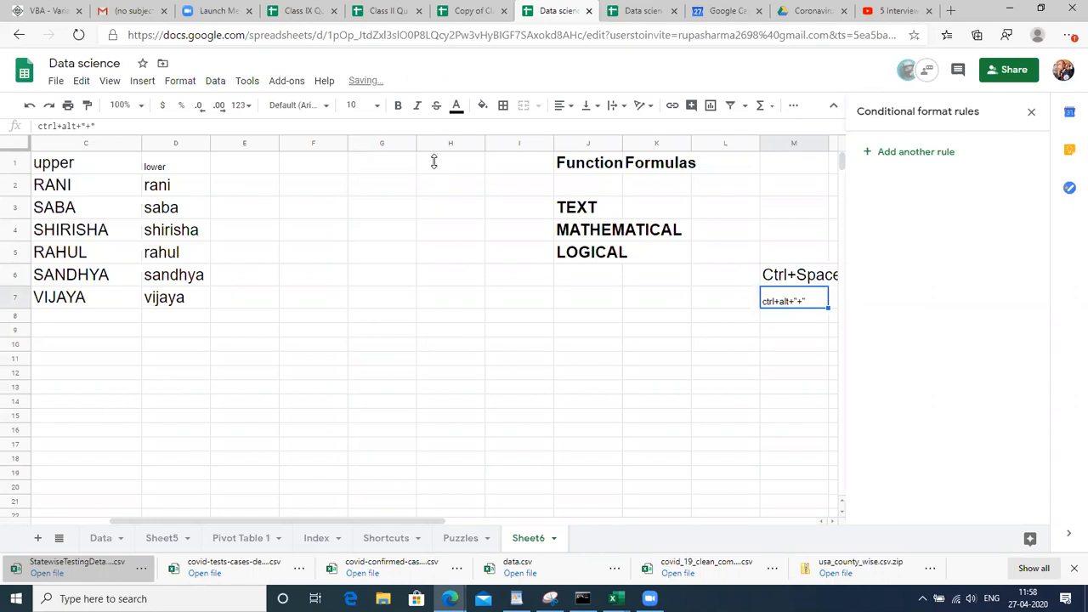
click(358, 106)
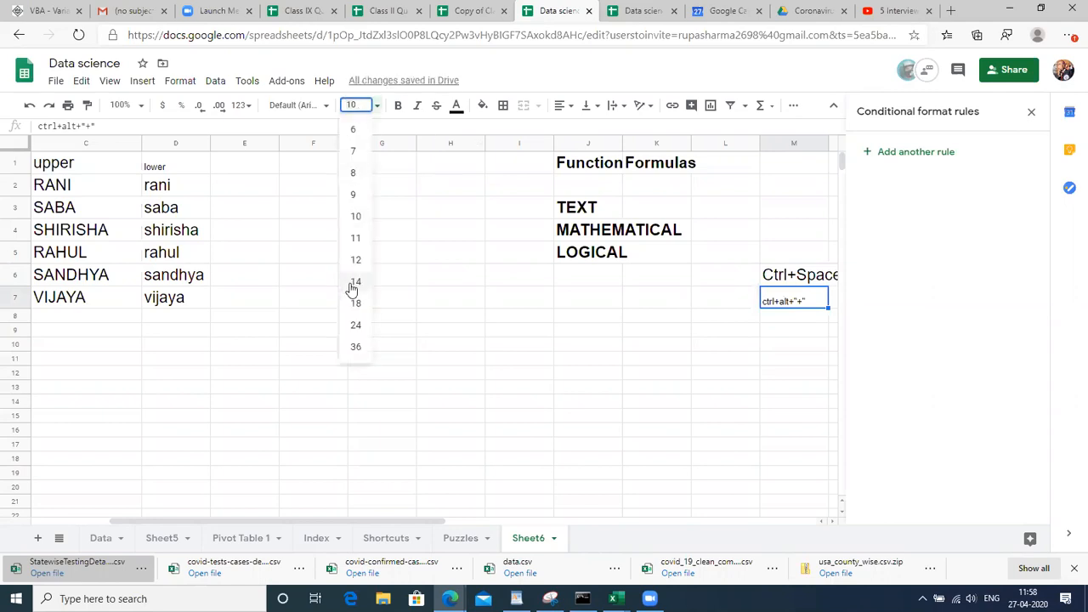
click(353, 303)
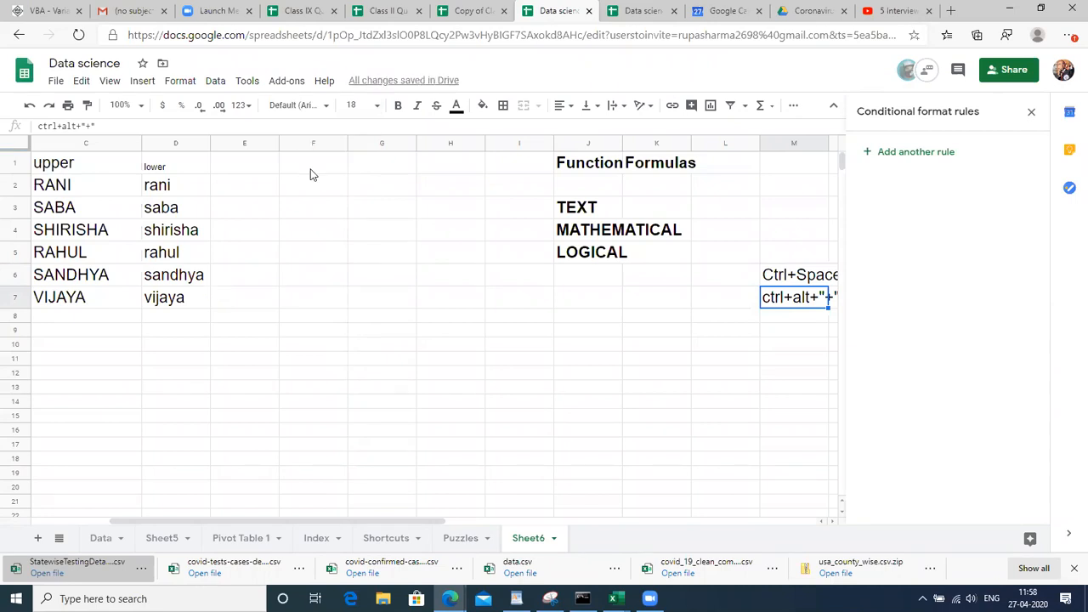
key(shift+Up)
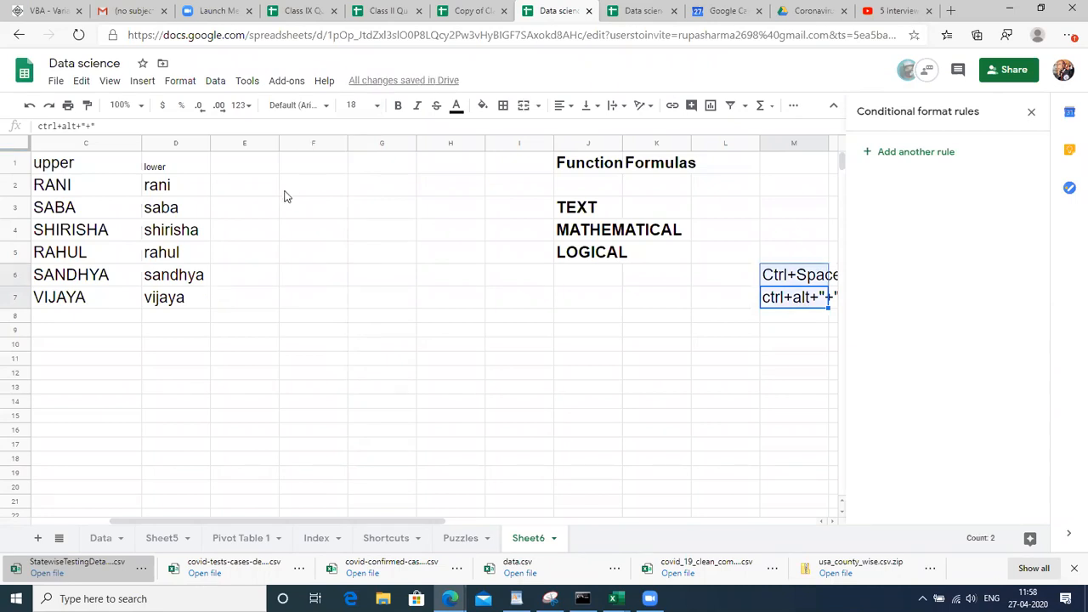
click(285, 194)
key(ctrl+space)
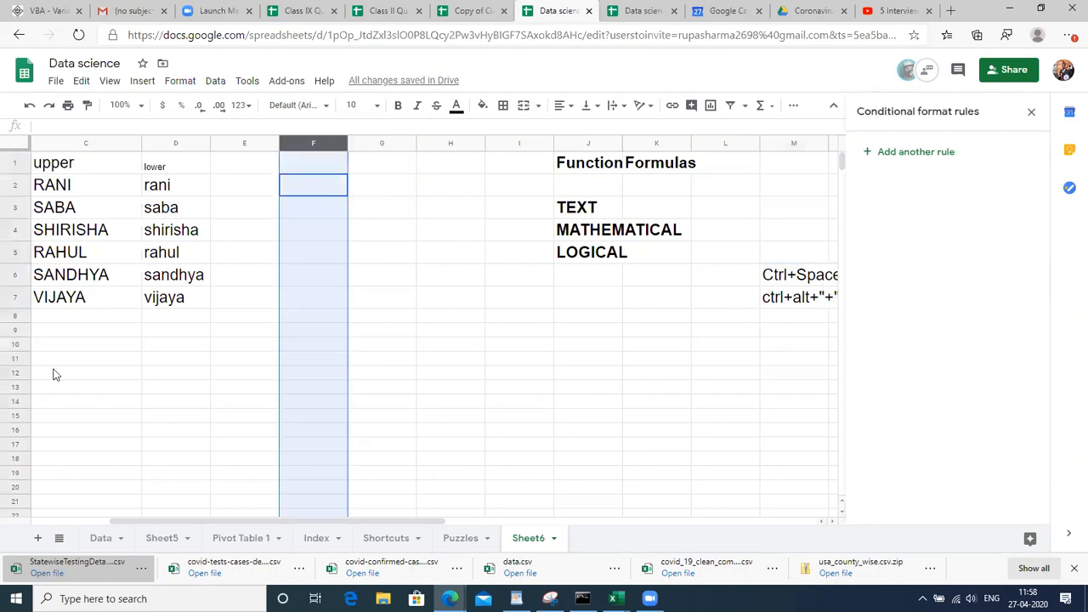
click(54, 374)
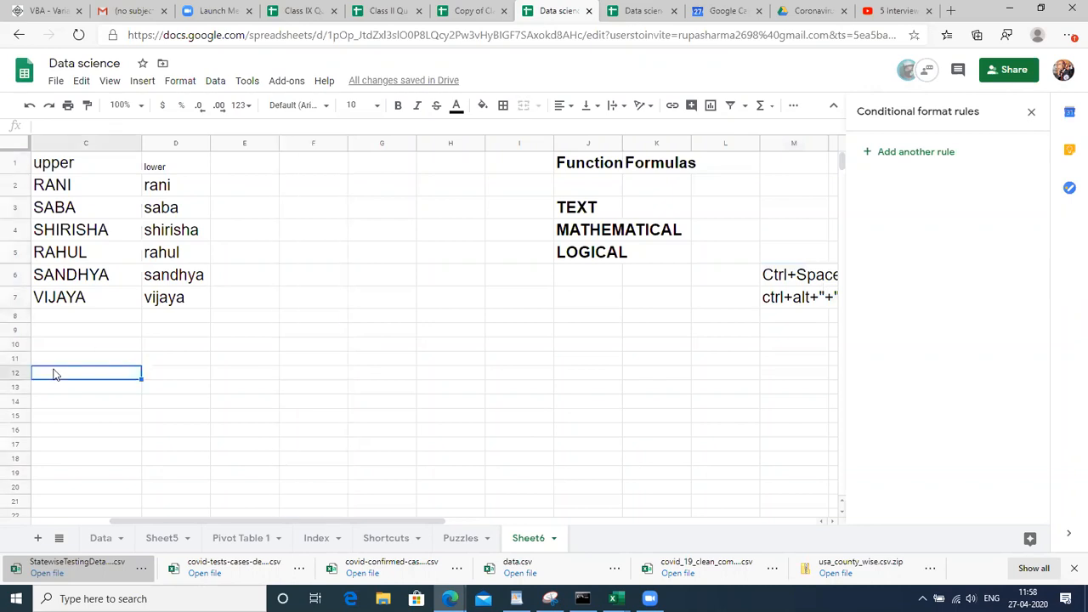
key(shift+space)
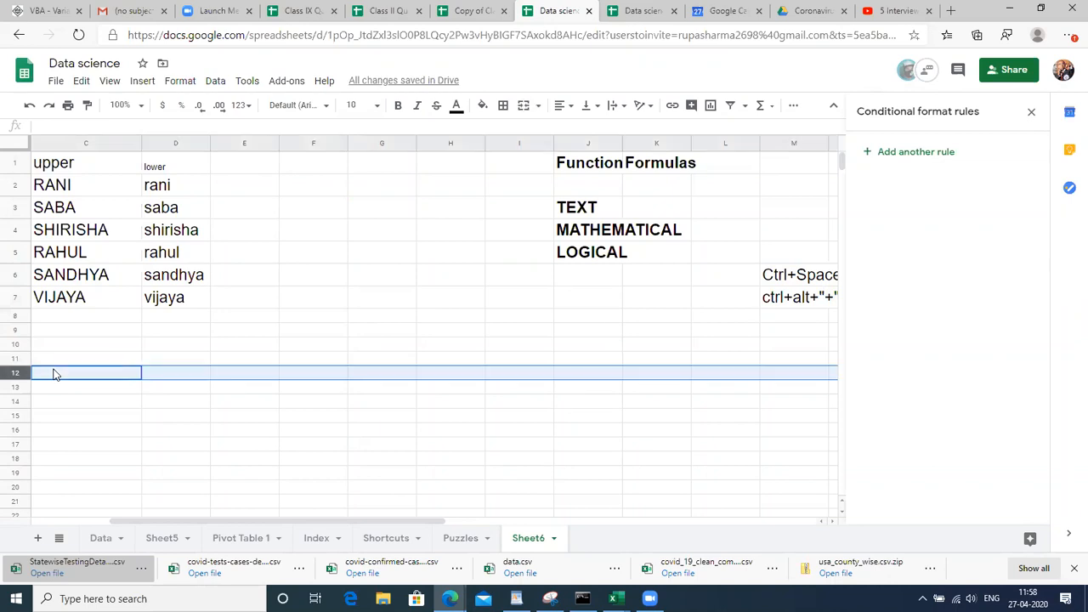
click(336, 233)
key(ctrl+space)
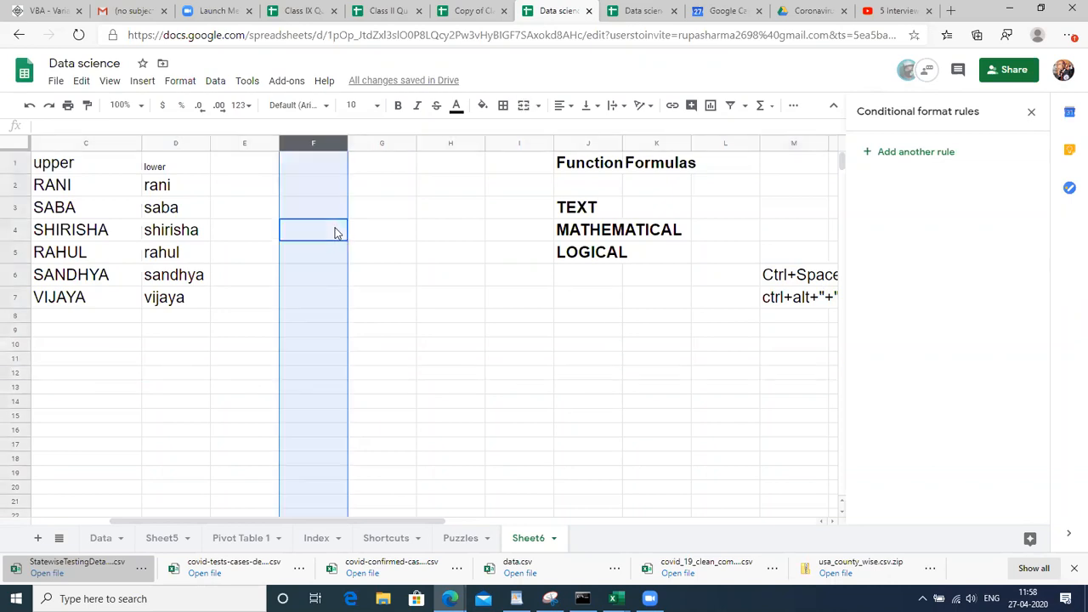
click(139, 345)
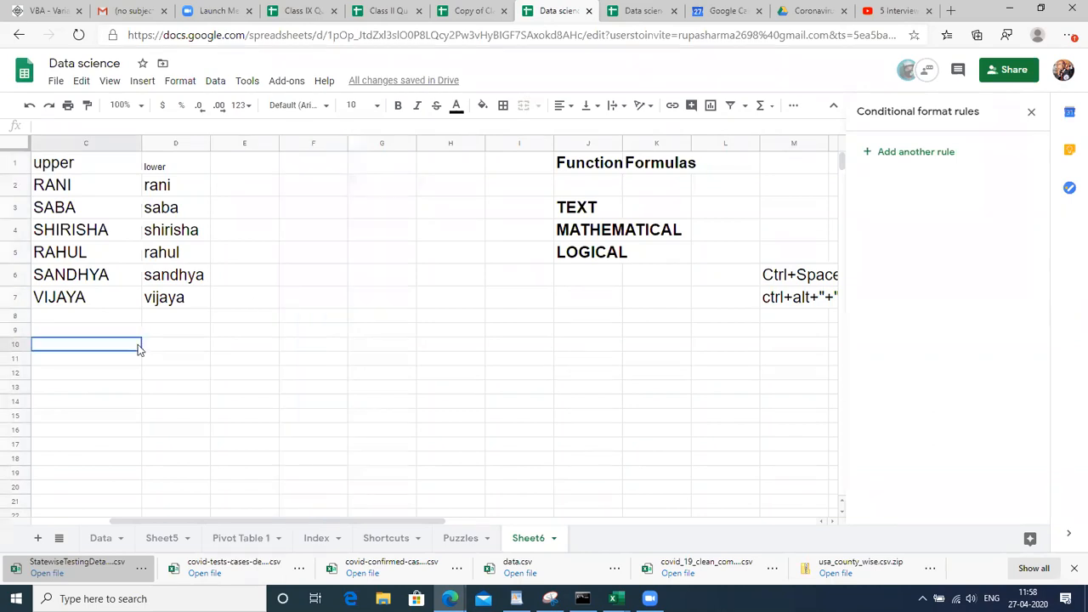
key(shift+space)
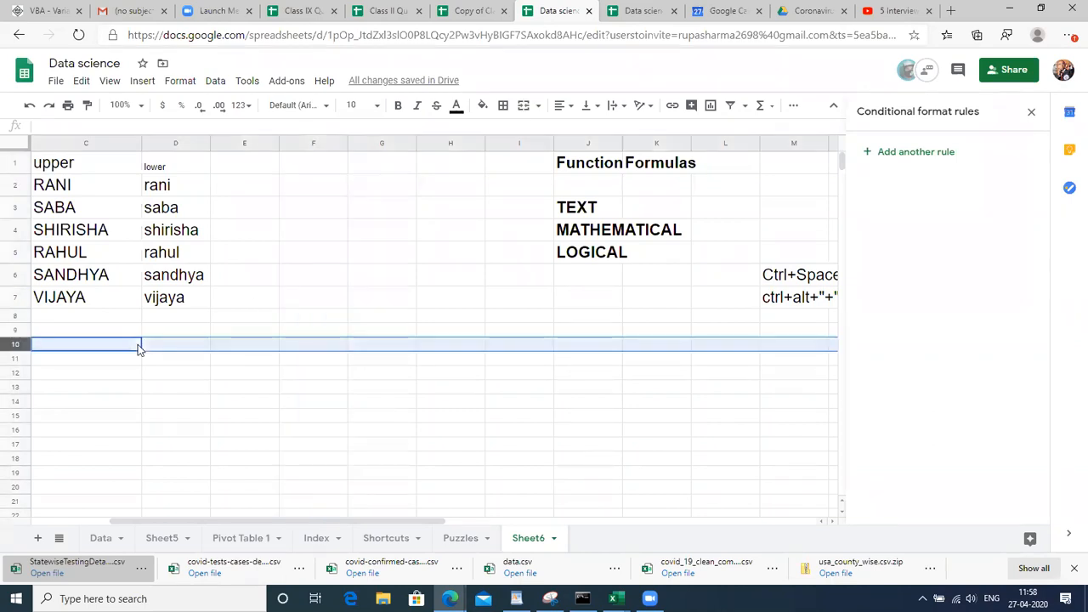
click(317, 316)
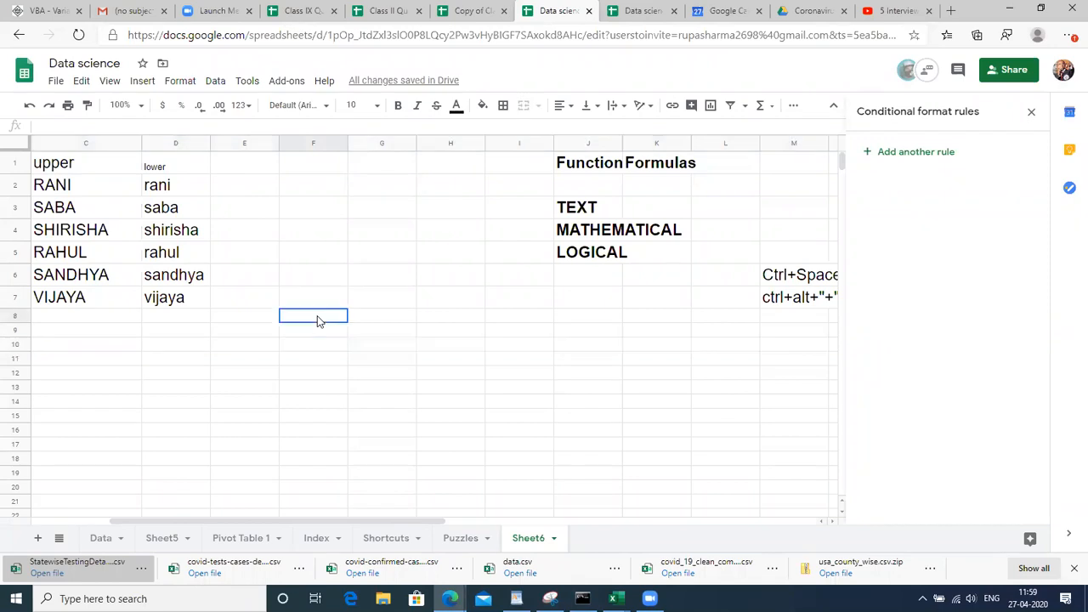
key(Right)
key(Right)
key(Right)
key(Right)
key(Right)
key(Right)
key(Right)
key(Right)
key(Left)
key(Up)
Enter 'shift+space' in M8, fixing the typo, and set it to font size 18
key(Down)
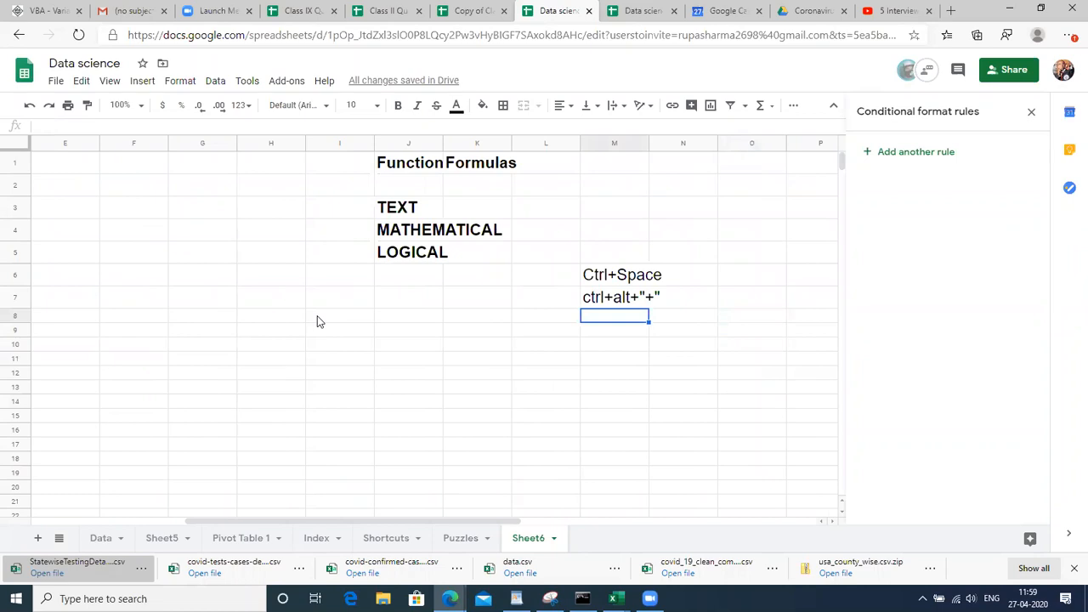
text(shift+spacx)
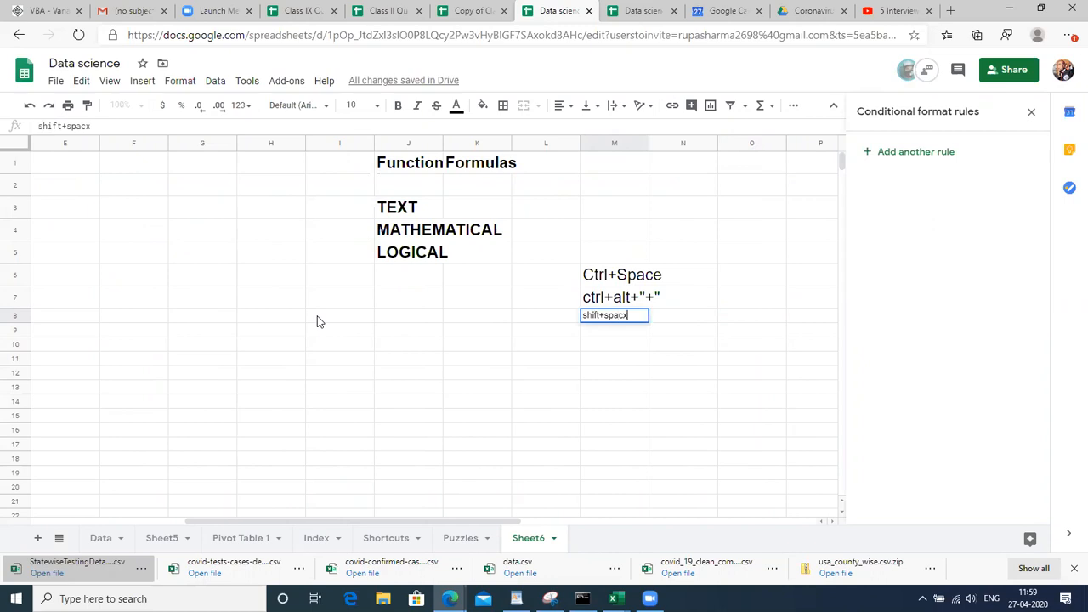
text(ce)
key(Return)
key(Up)
key(Right)
key(Left)
key(F2)
key(BackSpace)
key(BackSpace)
text(e)
key(Return)
key(Up)
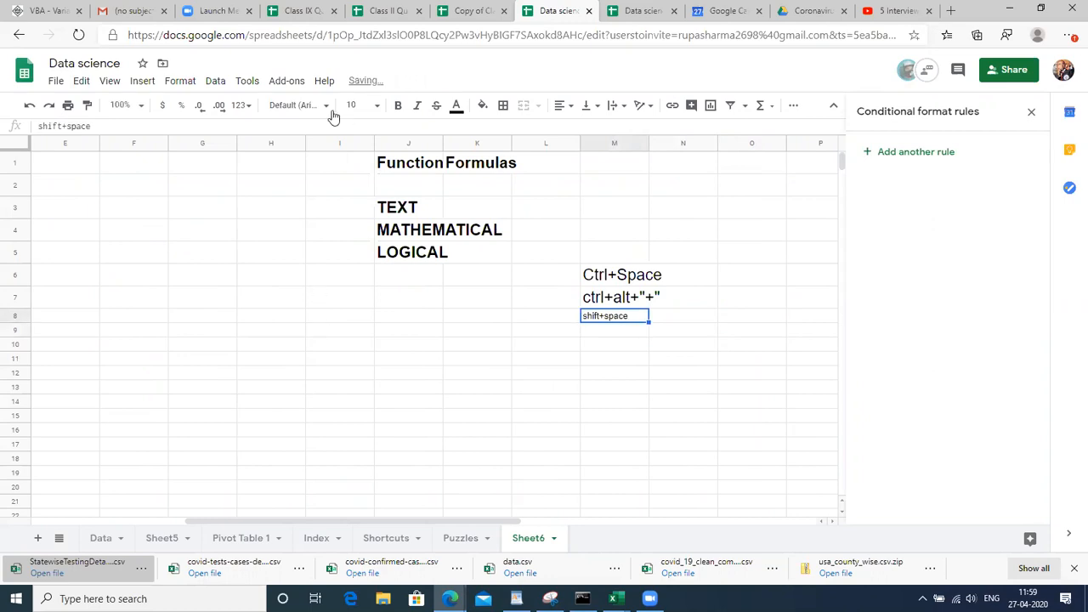
click(355, 109)
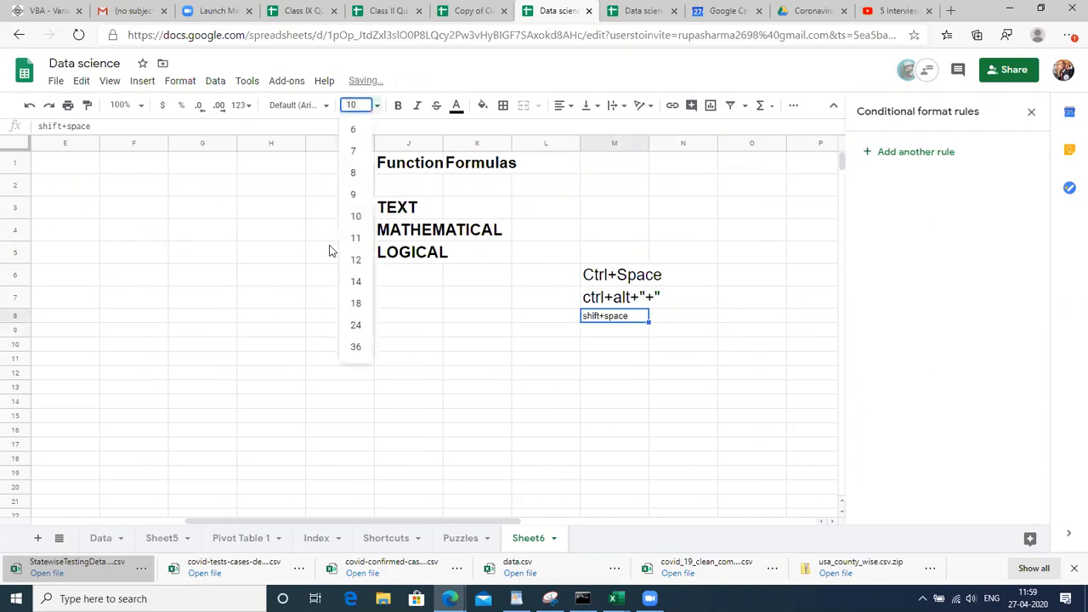
click(358, 304)
Add 'entire row selection' in N8 at font size 18
key(Right)
text(entiore)
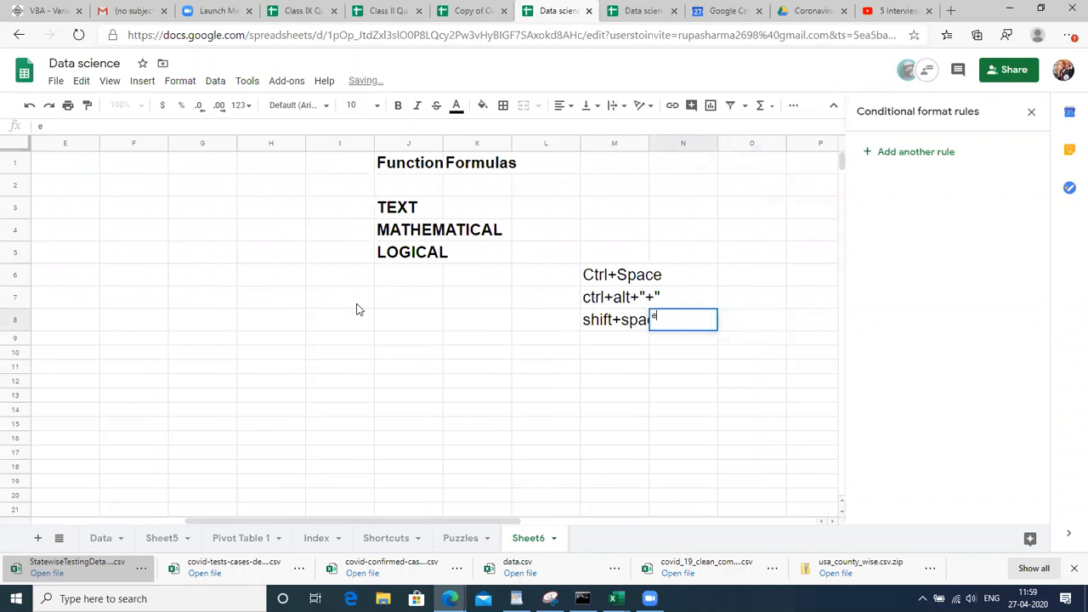
key(BackSpace)
key(BackSpace)
key(BackSpace)
text(re row selection)
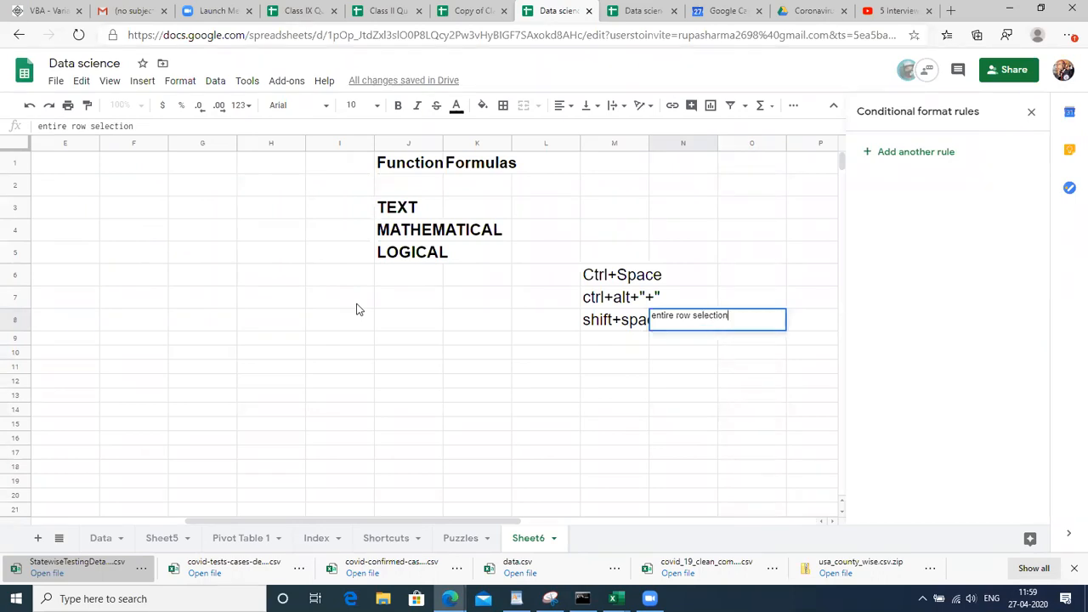
key(Return)
key(Up)
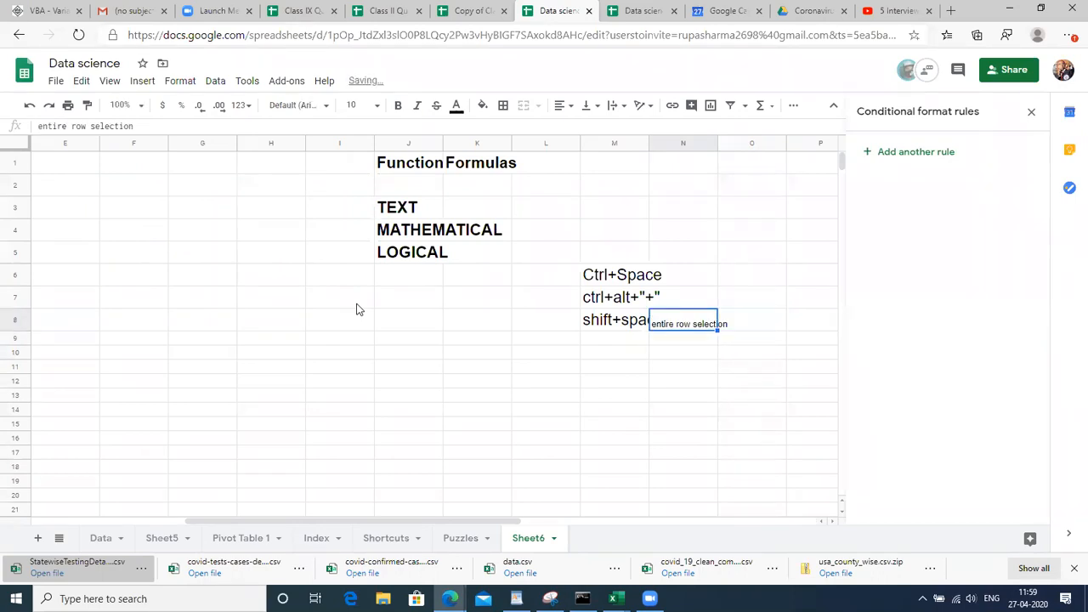
click(352, 104)
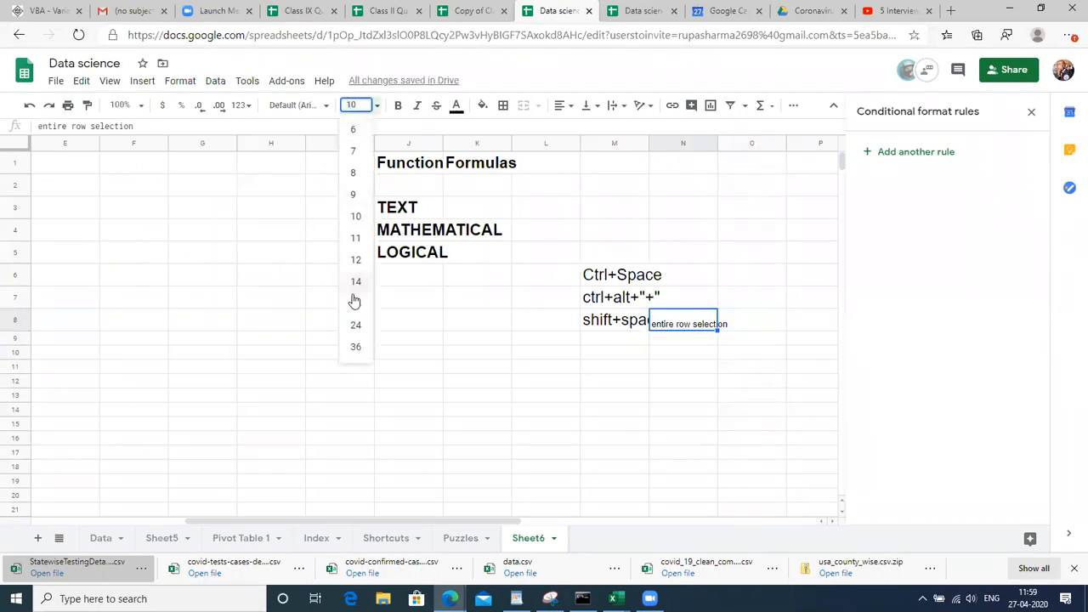
click(356, 304)
click(308, 306)
key(Left)
key(Left)
key(Left)
key(Left)
key(Left)
key(Left)
key(Left)
key(Left)
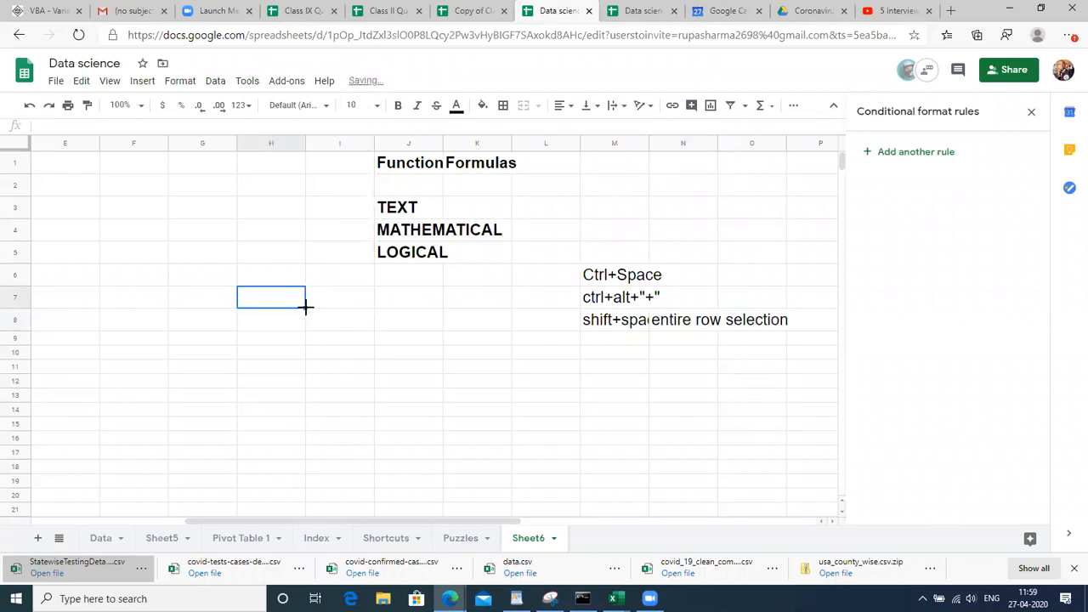
key(ctrl+Up)
Set the upper and lower headings in C1:D1 to font size 18
key(Right)
key(Right)
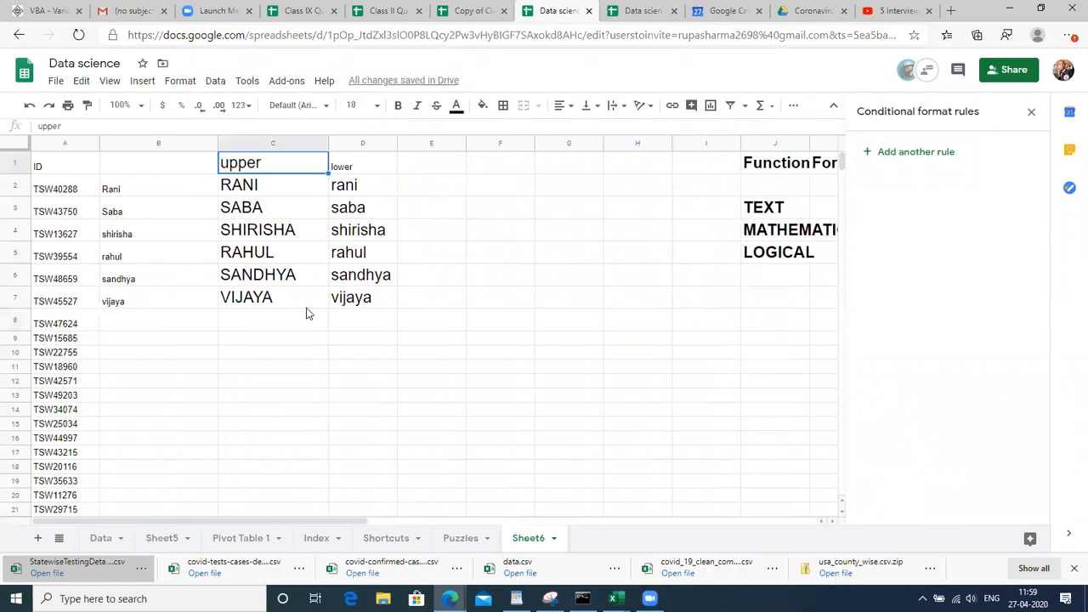
key(shift+Right)
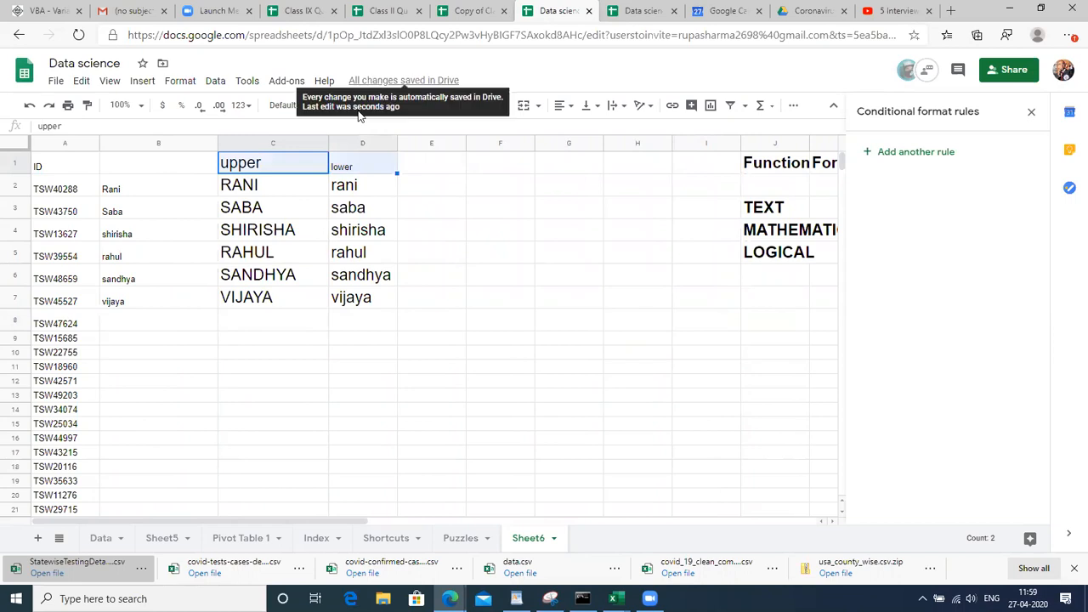
click(360, 105)
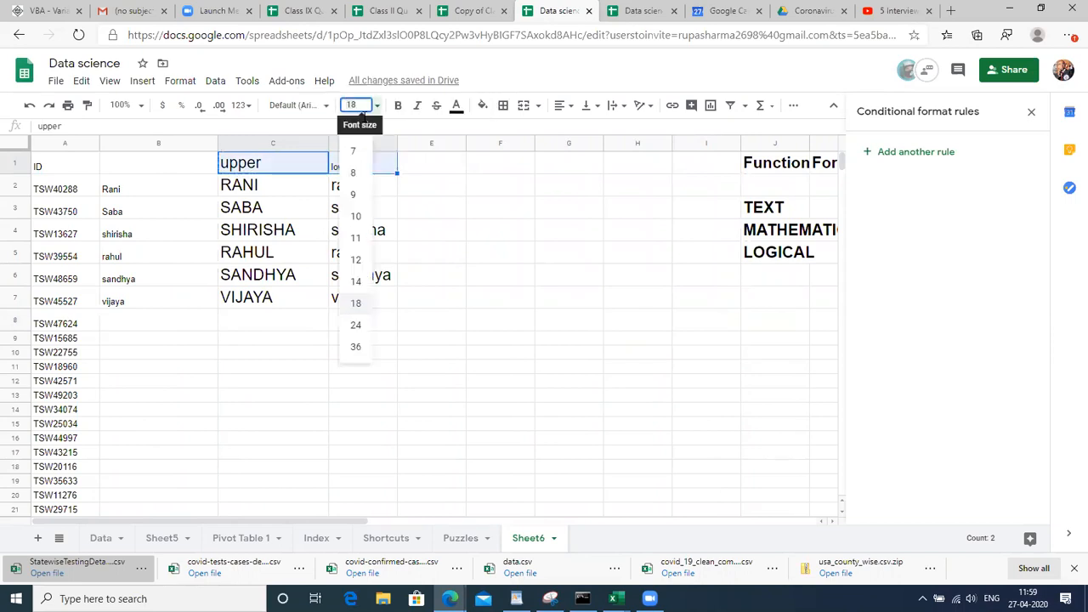
click(357, 295)
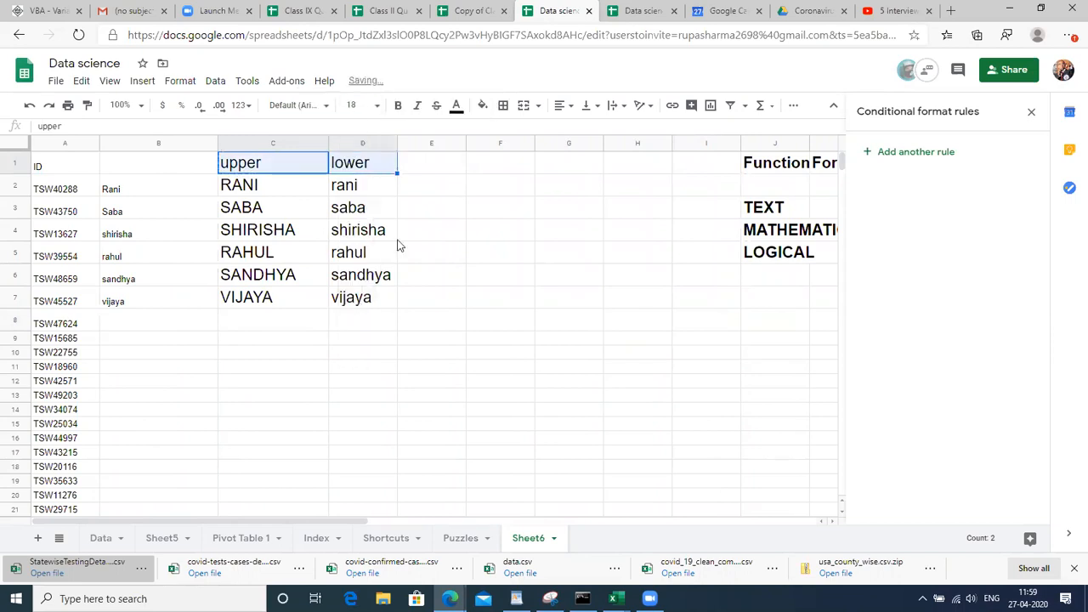
Enter =PROPER(B2) in cell E2
click(433, 173)
key(Down)
text(=o)
key(BackSpace)
text(prop)
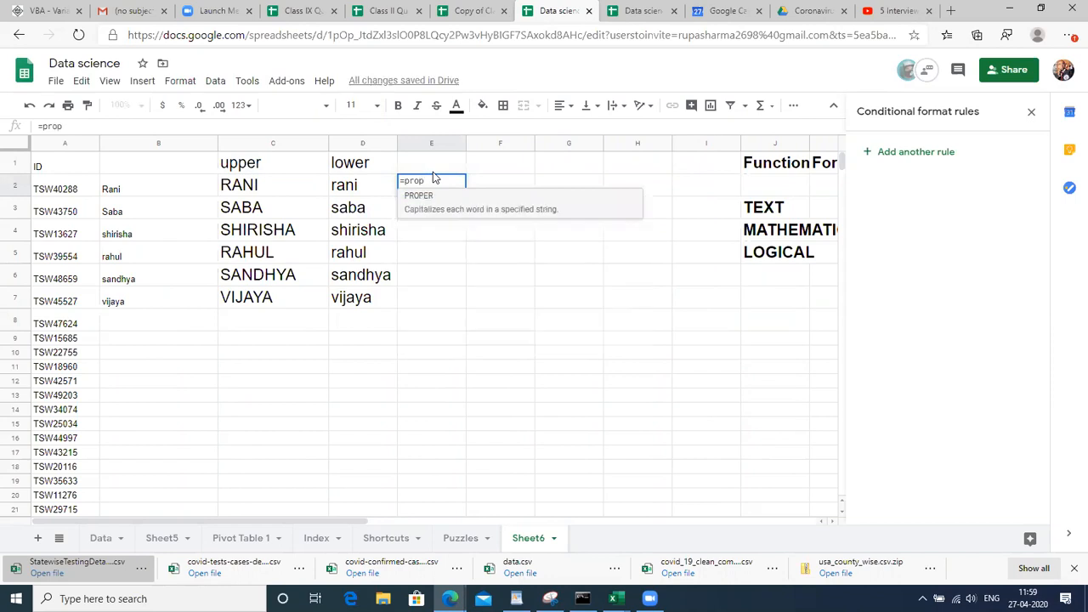
key(Tab)
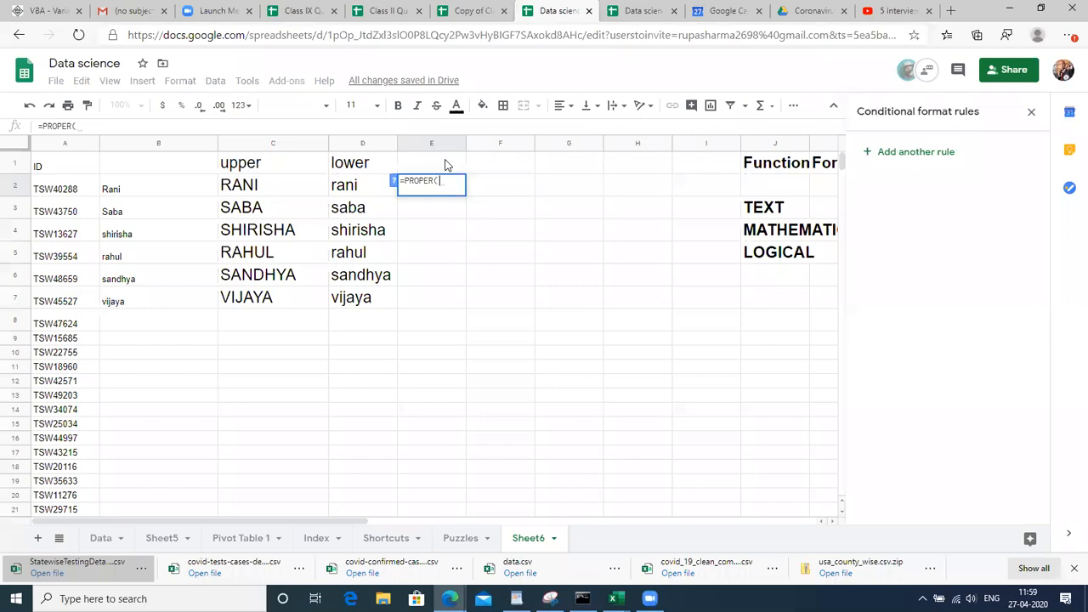
click(153, 195)
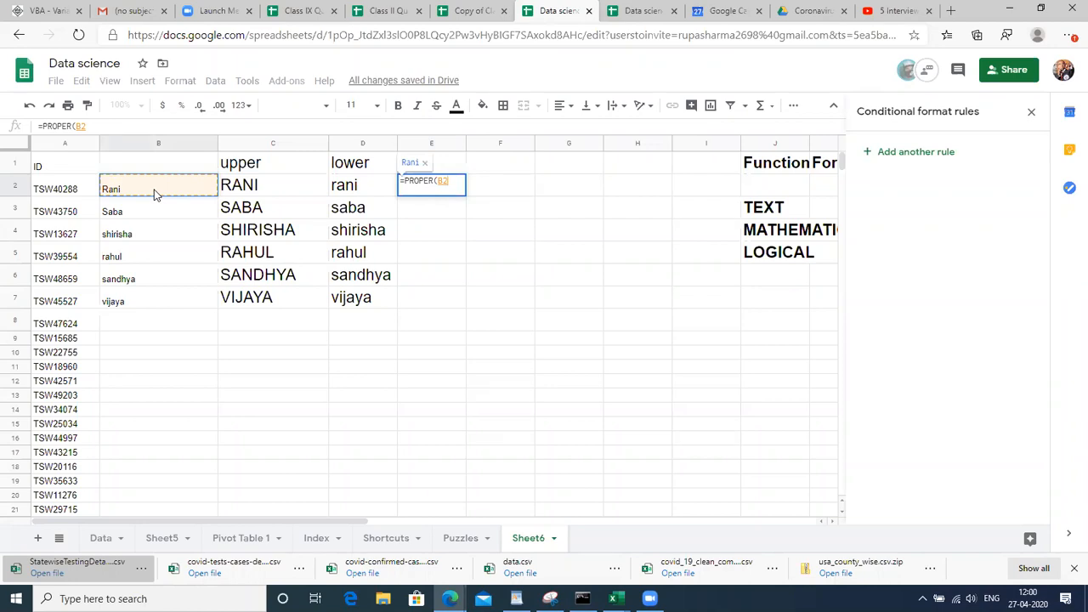
text())
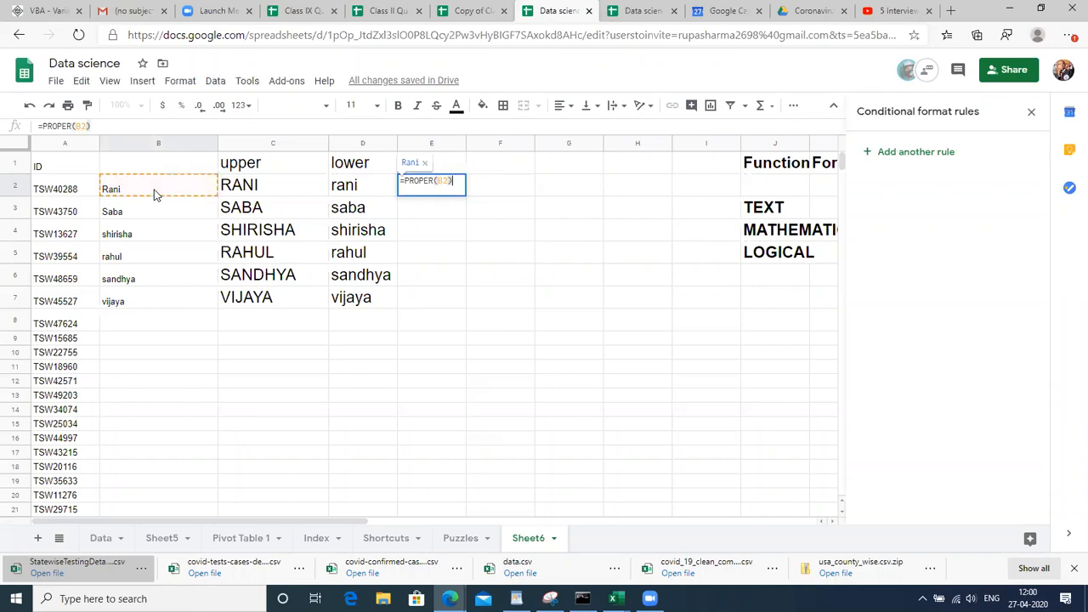
key(Return)
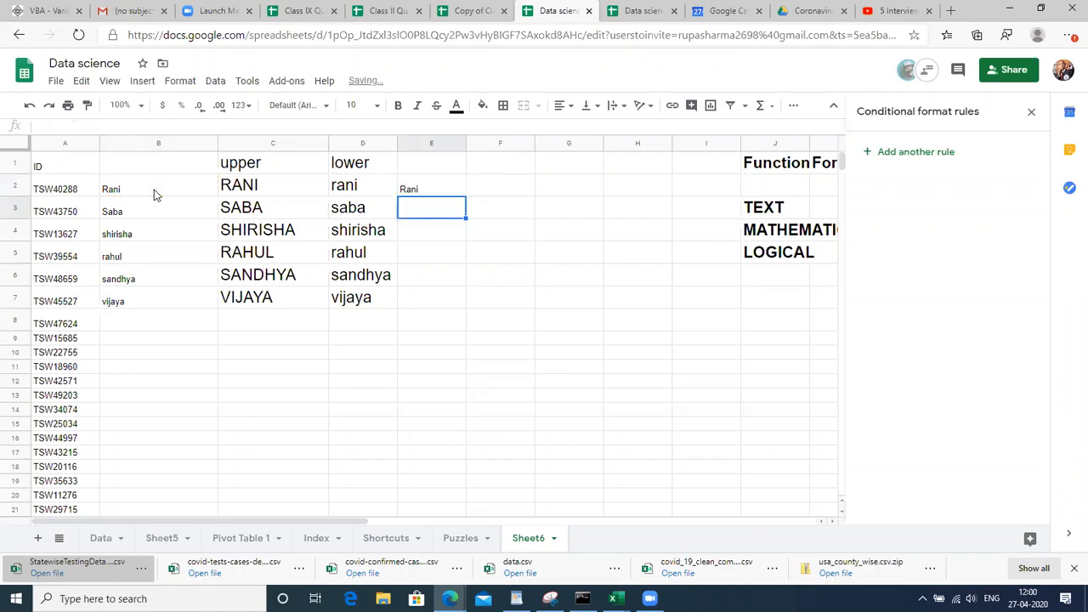
key(Up)
Fill the PROPER formula down from E2 to E7
key(shift+Right)
key(shift+Down)
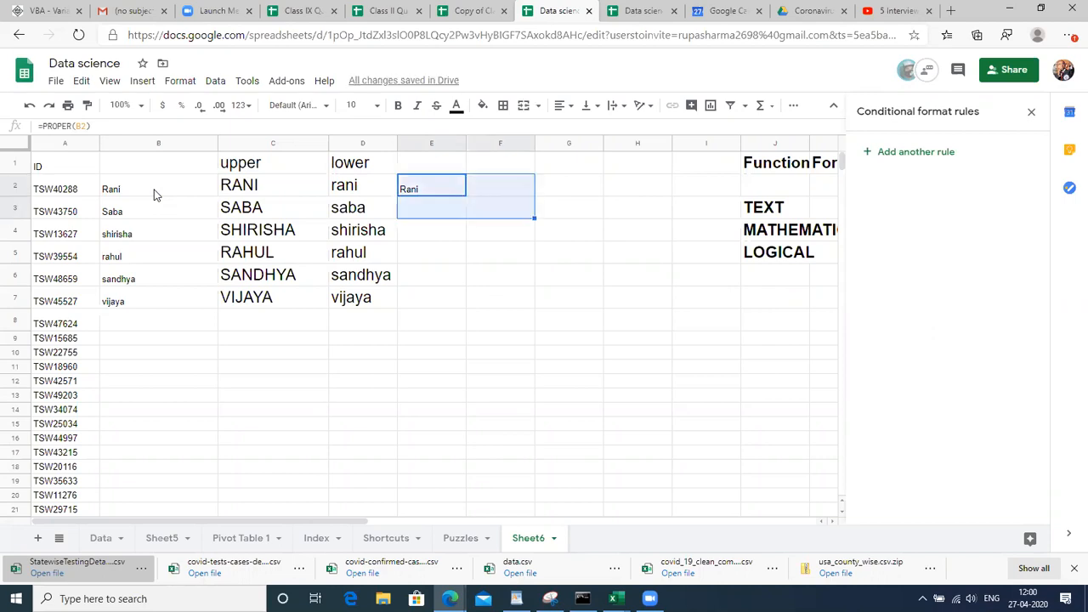
key(shift+Down)
key(shift+Down)
key(shift+Down)
key(shift+Down)
key(shift+Left)
key(ctrl+d)
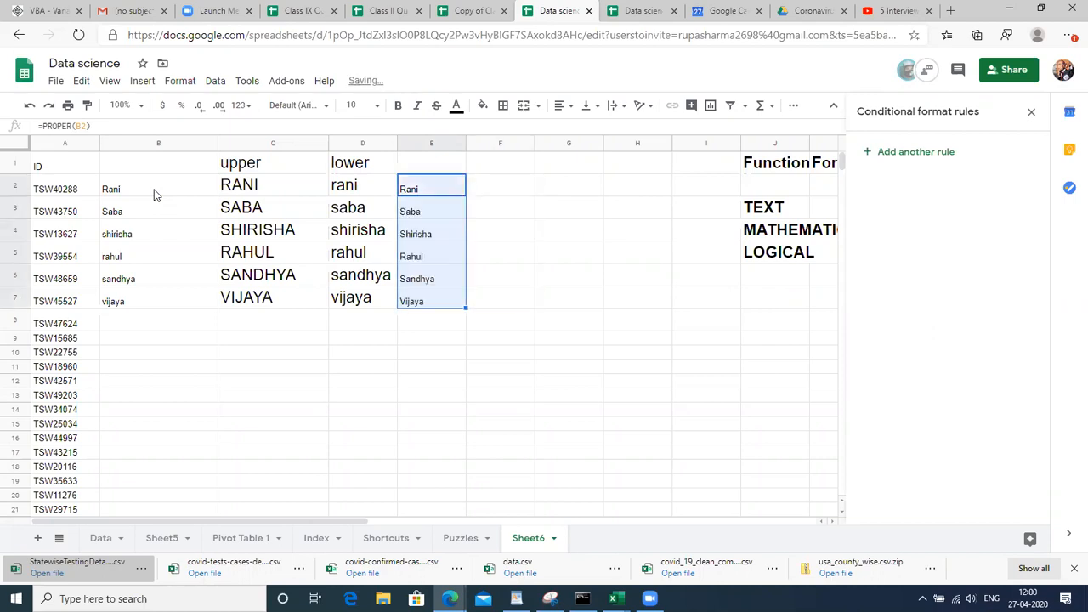
key(Up)
Type the heading 'proper' in E1 at font size 18
text(pr)
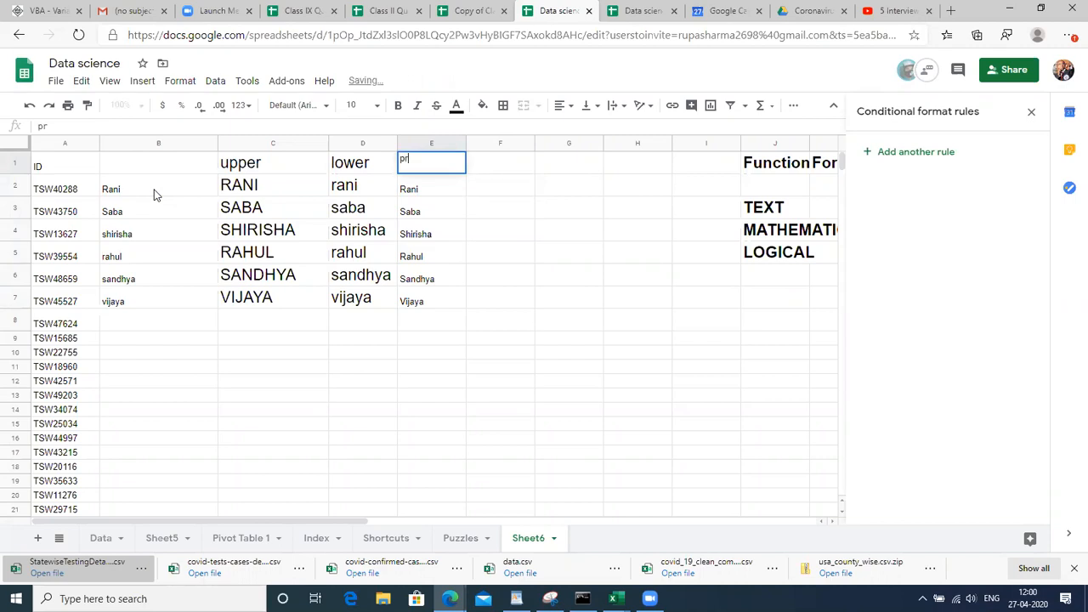
text(oper)
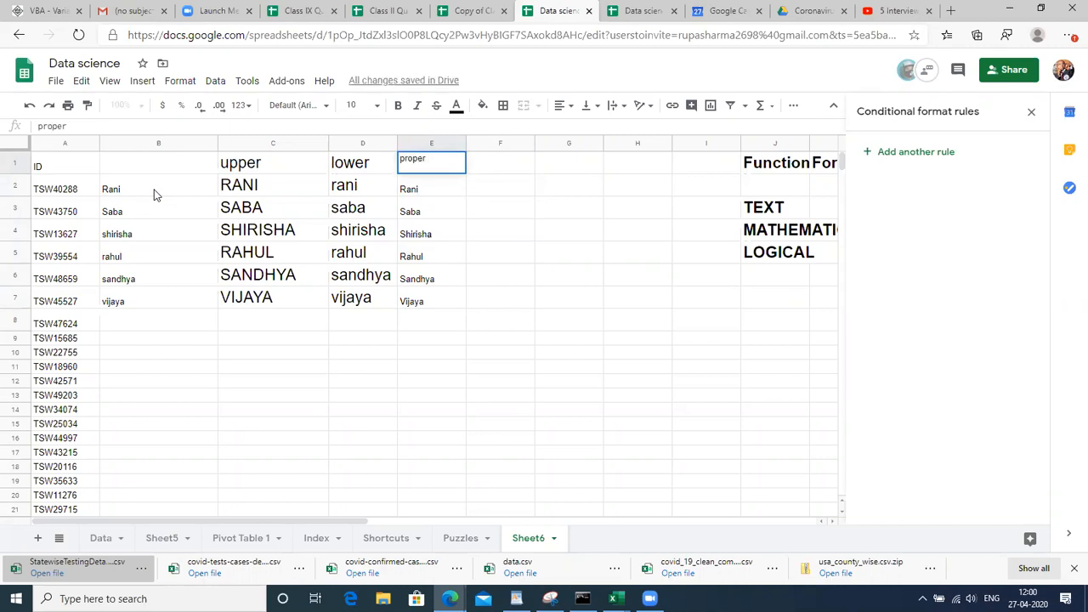
key(Return)
key(Up)
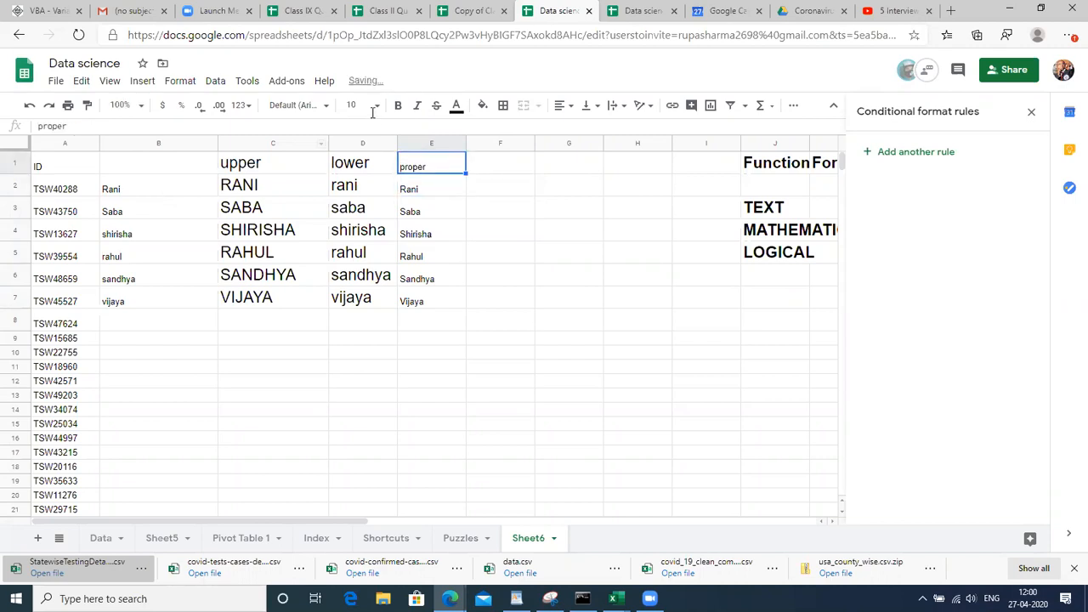
click(374, 105)
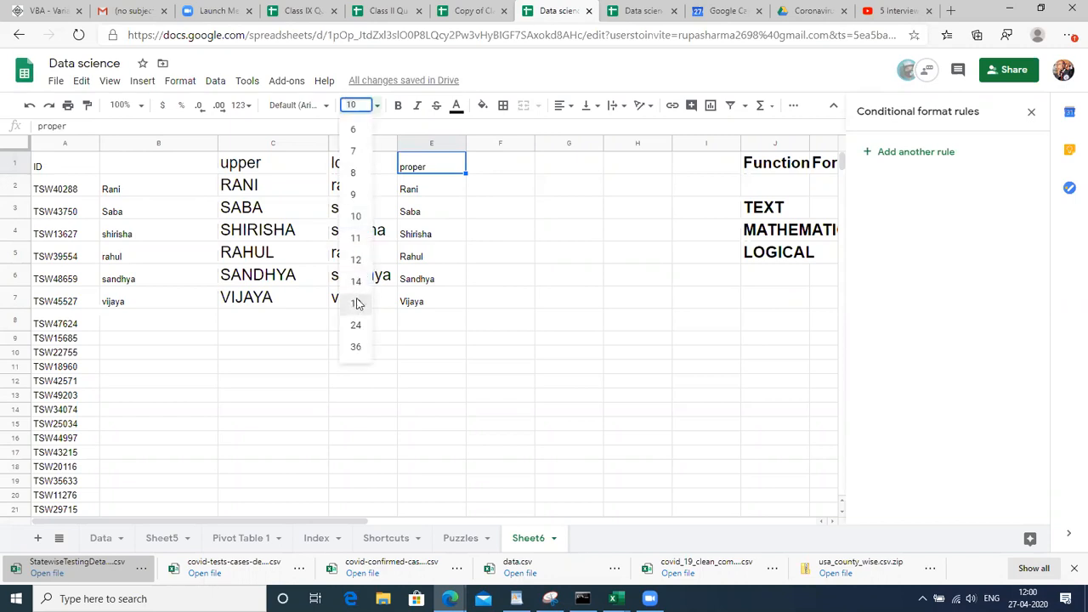
click(355, 304)
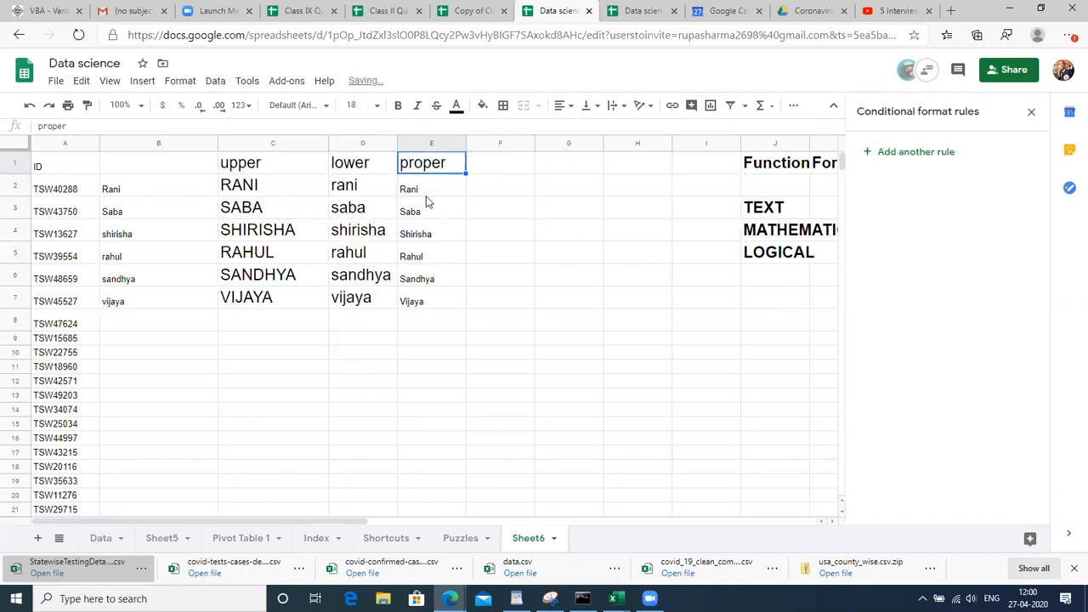
Set E1:E7 to font size 18
key(ctrl+shift+Down)
key(ctrl+shift+Down)
key(ctrl+shift+Up)
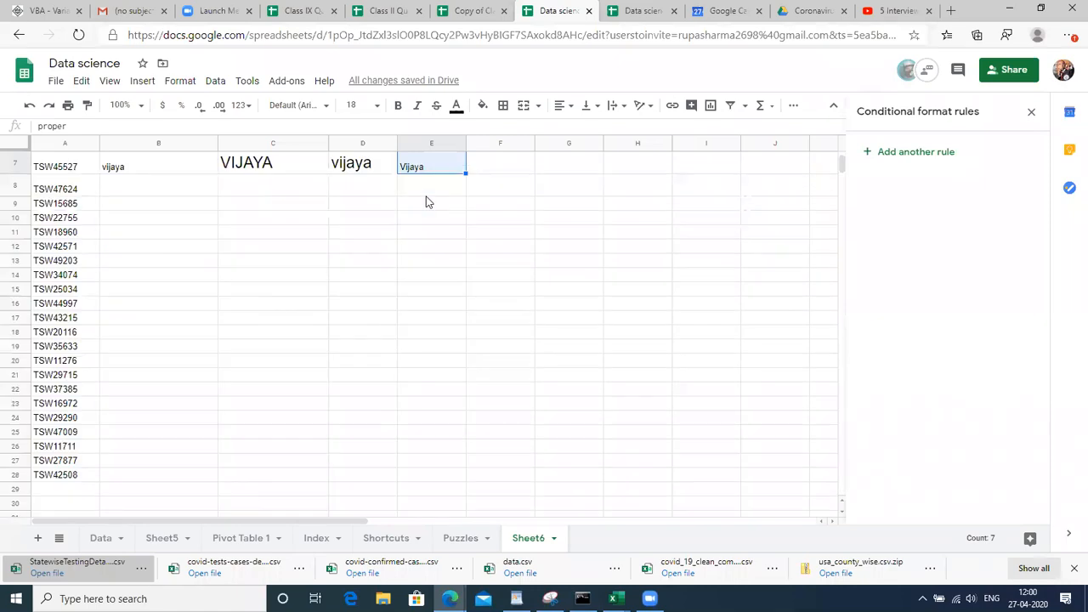
click(374, 106)
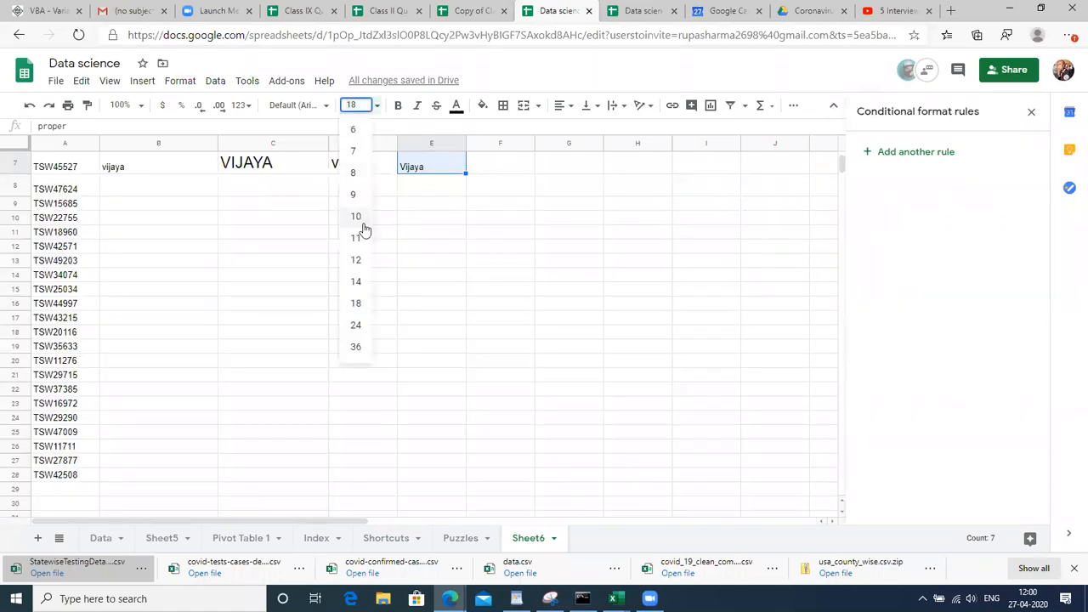
click(356, 306)
click(471, 195)
Compare the original names in B2 to B4 with the proper-case results
key(Left)
key(Up)
key(Up)
key(Up)
key(Up)
key(Up)
key(Up)
key(Up)
key(Down)
key(Down)
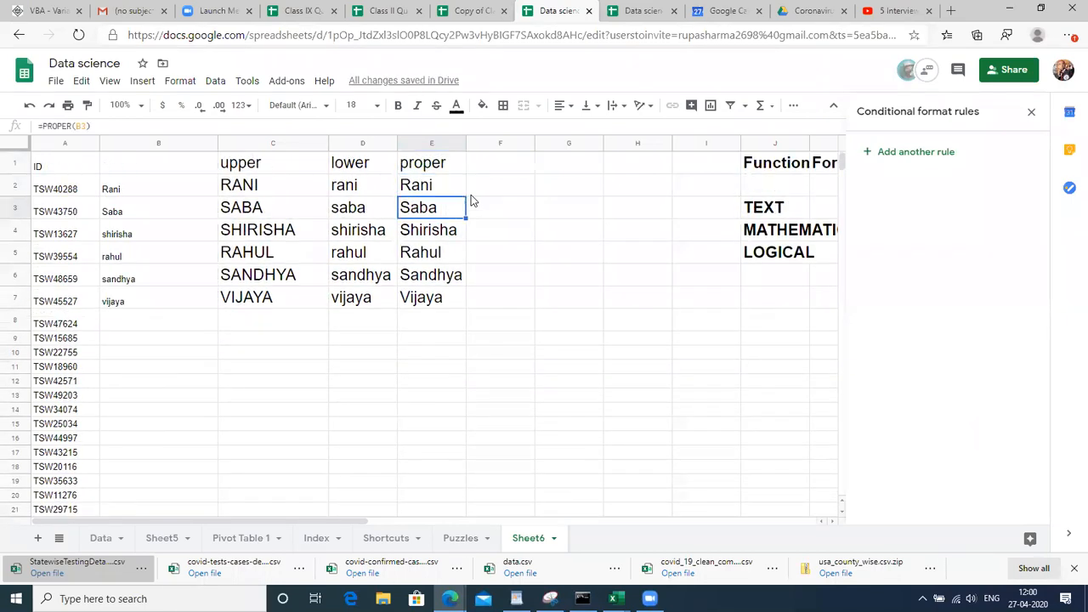
key(Left)
key(Left)
key(Left)
key(Up)
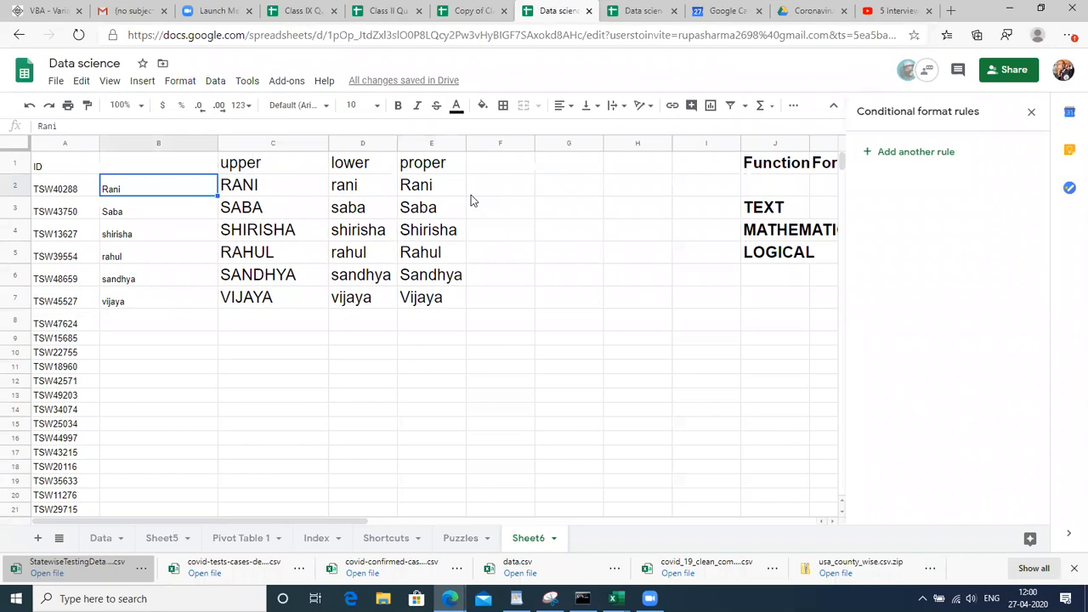
key(Down)
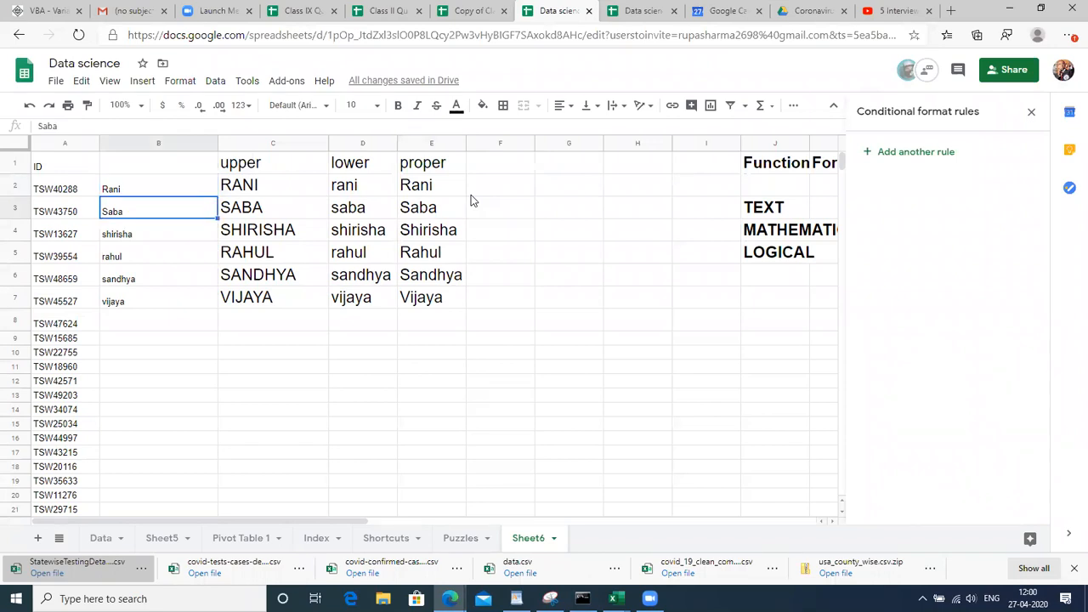
key(Down)
key(Up)
key(Up)
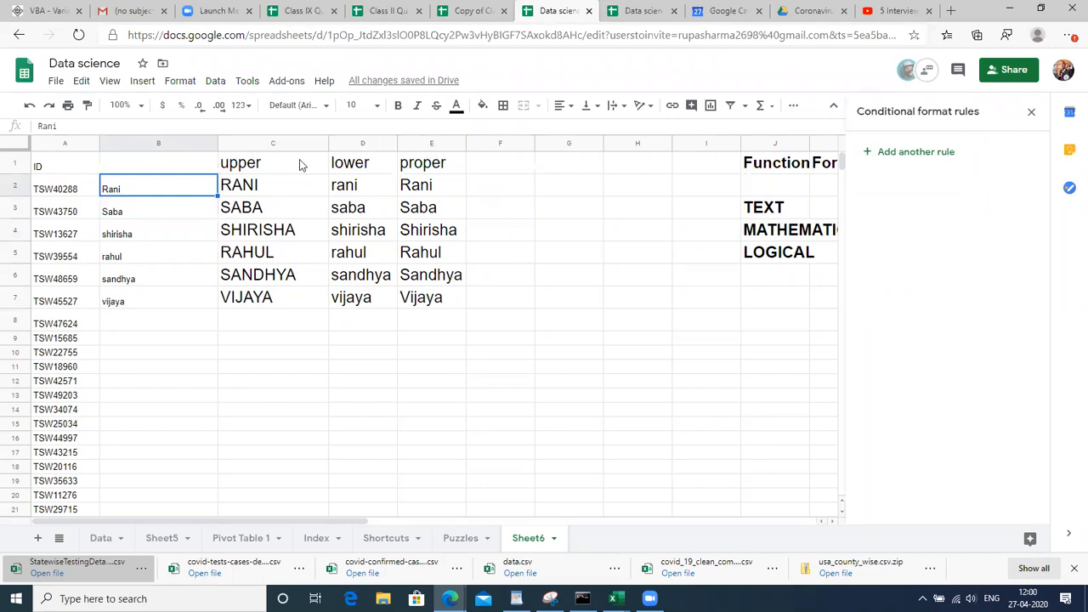
Start a LEFT formula in F2 and review its string and number_of_characters arguments
click(497, 173)
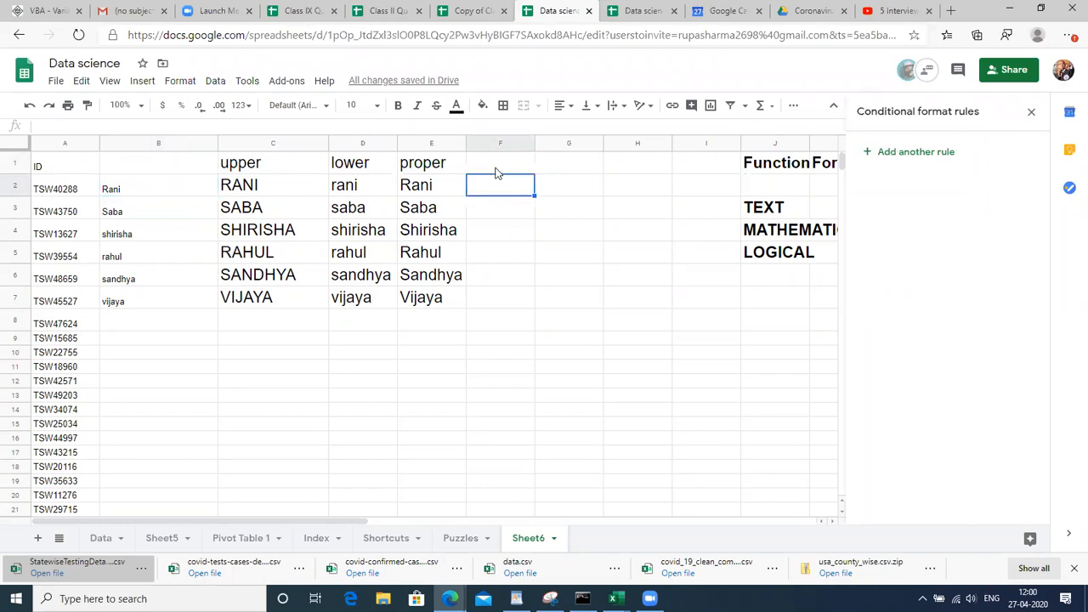
text(=LEFT)
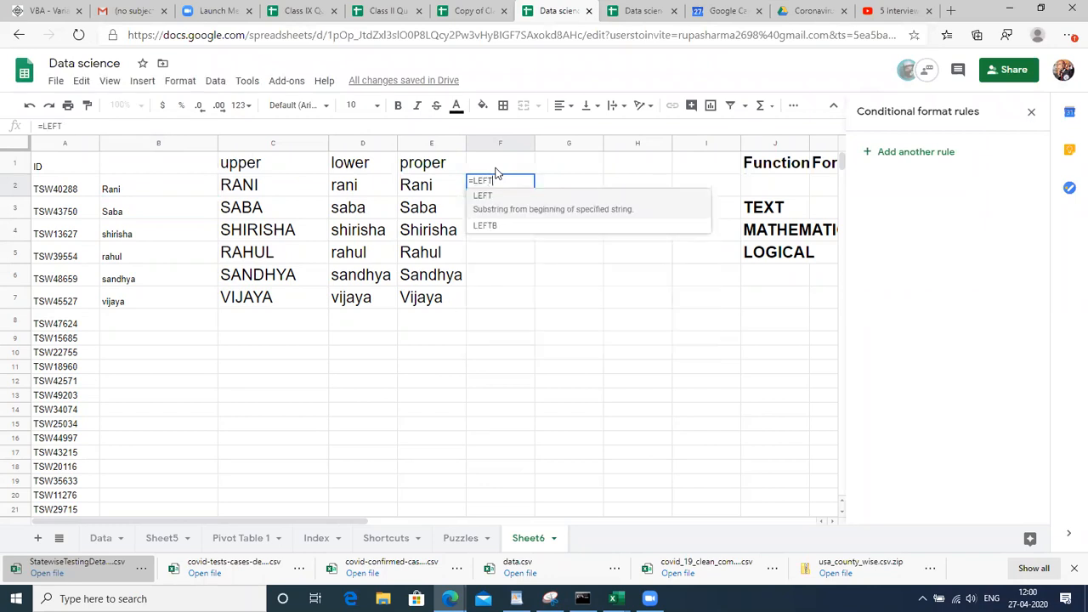
text(()
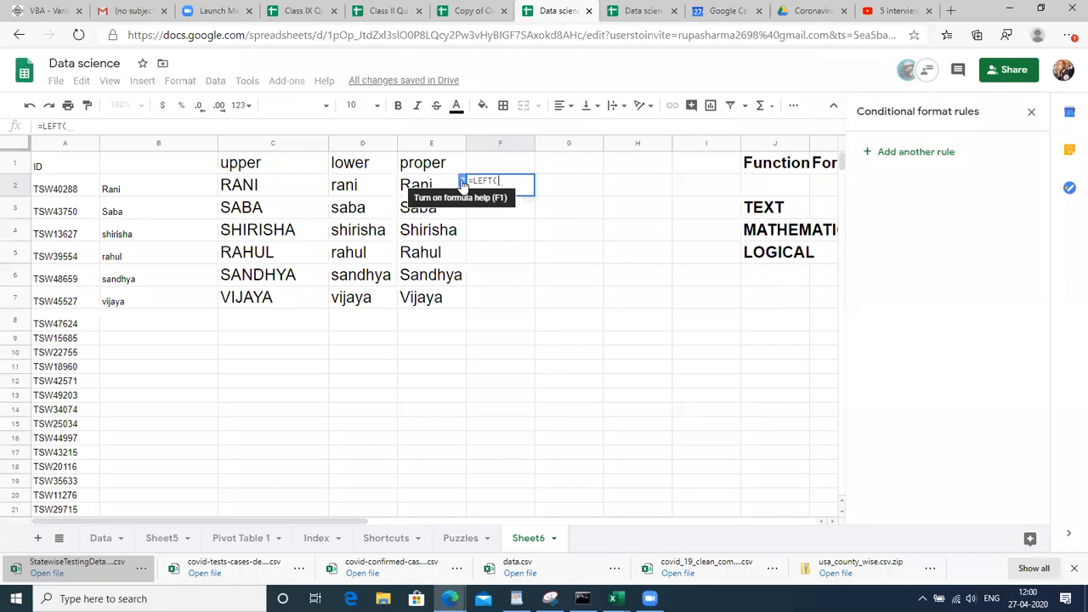
click(463, 185)
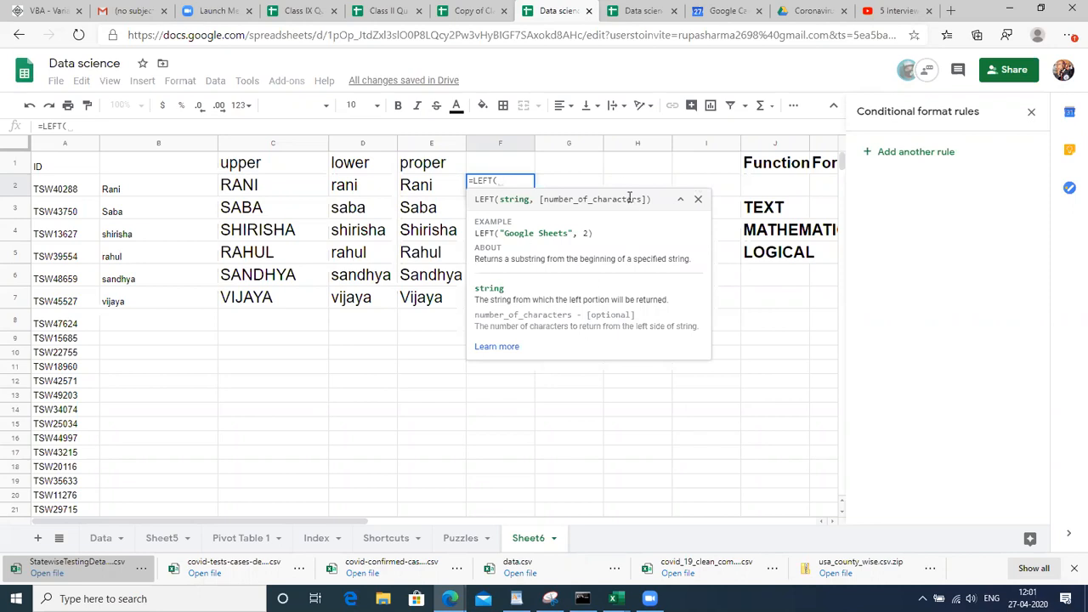
click(520, 198)
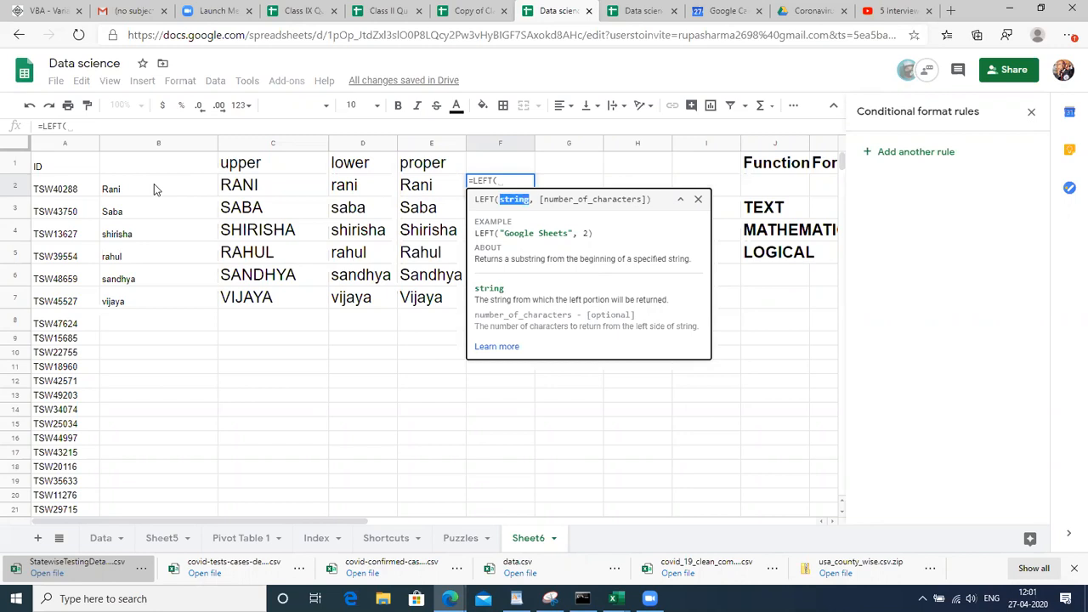
click(615, 199)
double_click(615, 199)
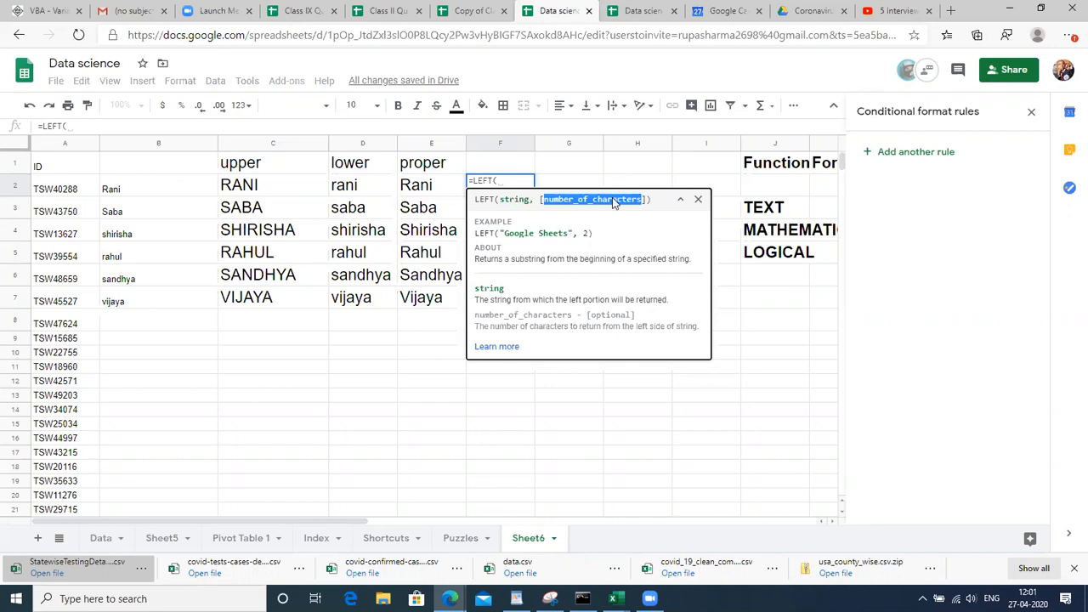
click(515, 181)
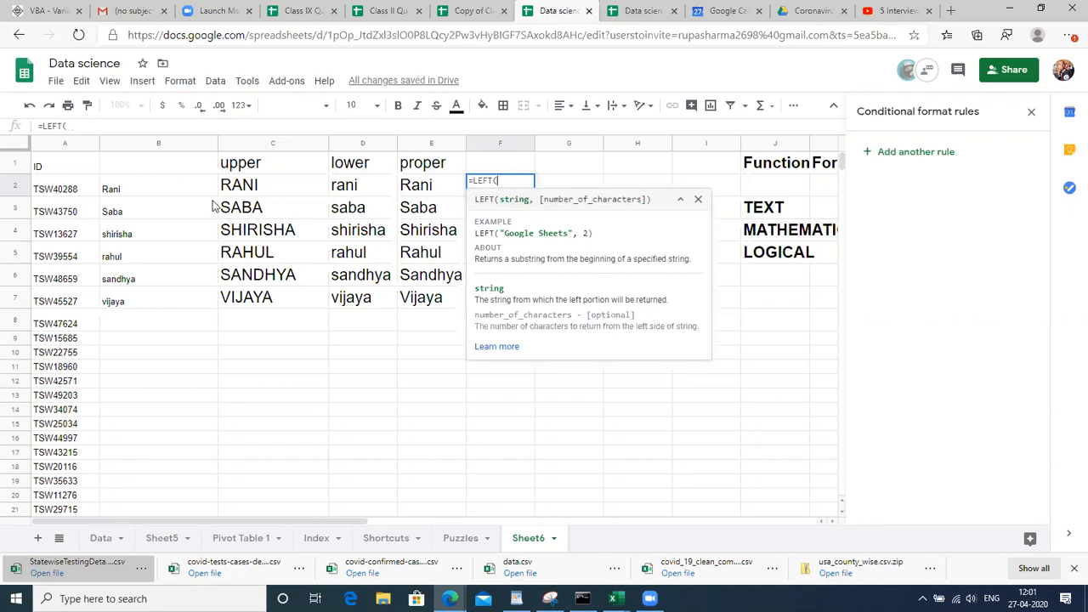
Complete =LEFT(B2,2) in F2 and fill it down to F7
click(161, 194)
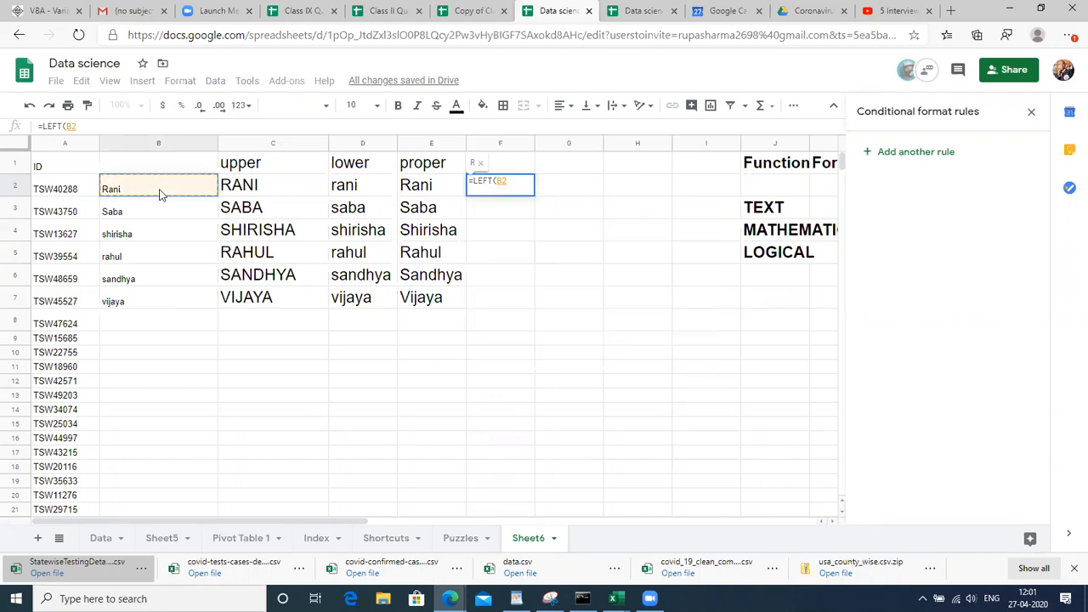
text(,)
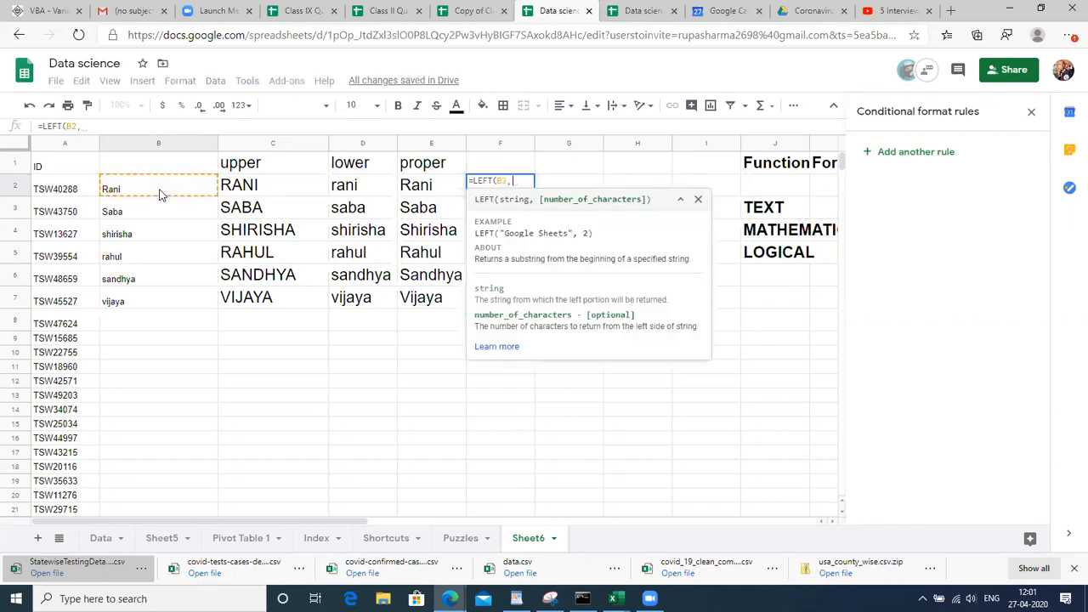
text(2))
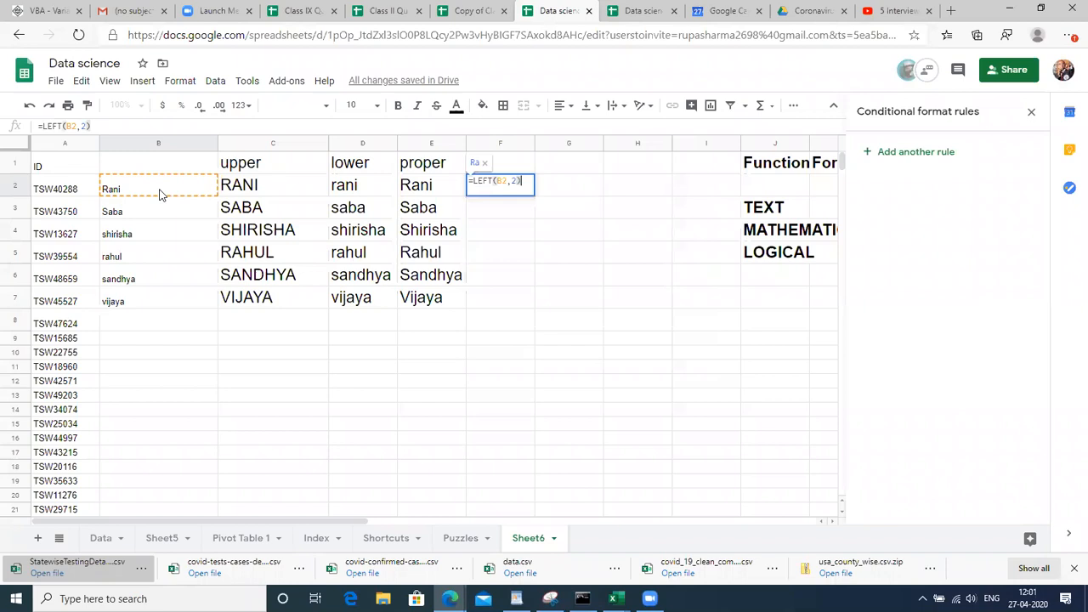
key(Return)
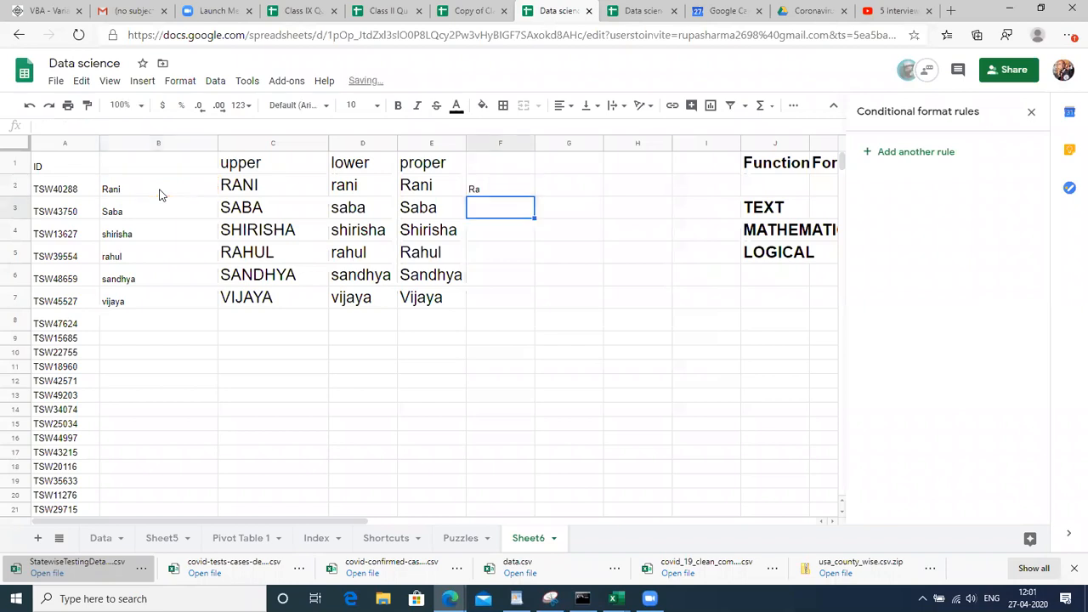
key(Up)
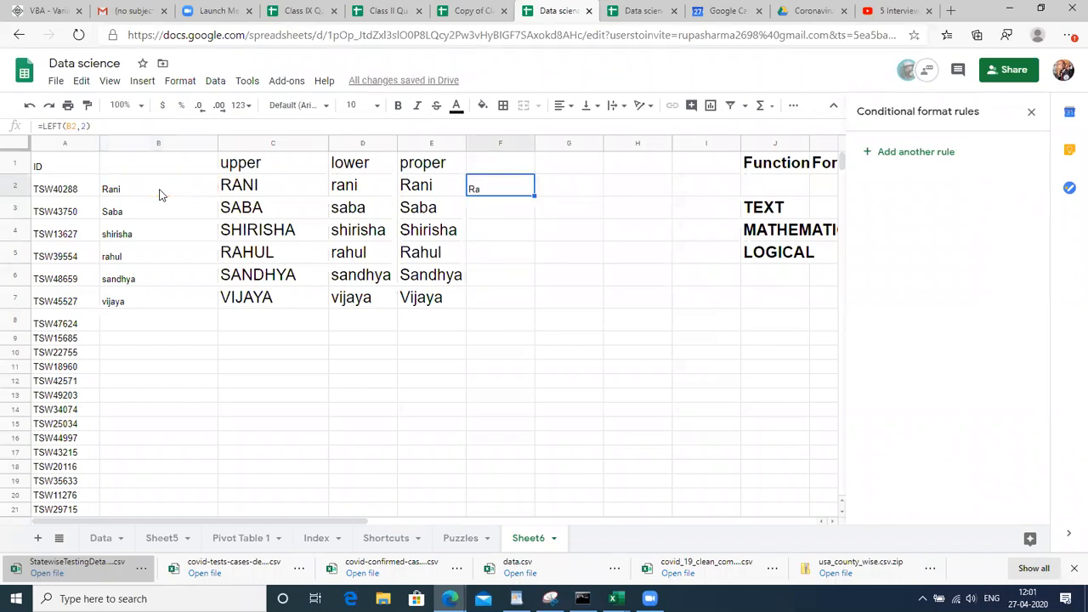
key(shift+Down)
key(shift+Down)
key(shift+Down)
key(shift+Down)
key(shift+Down)
key(ctrl+d)
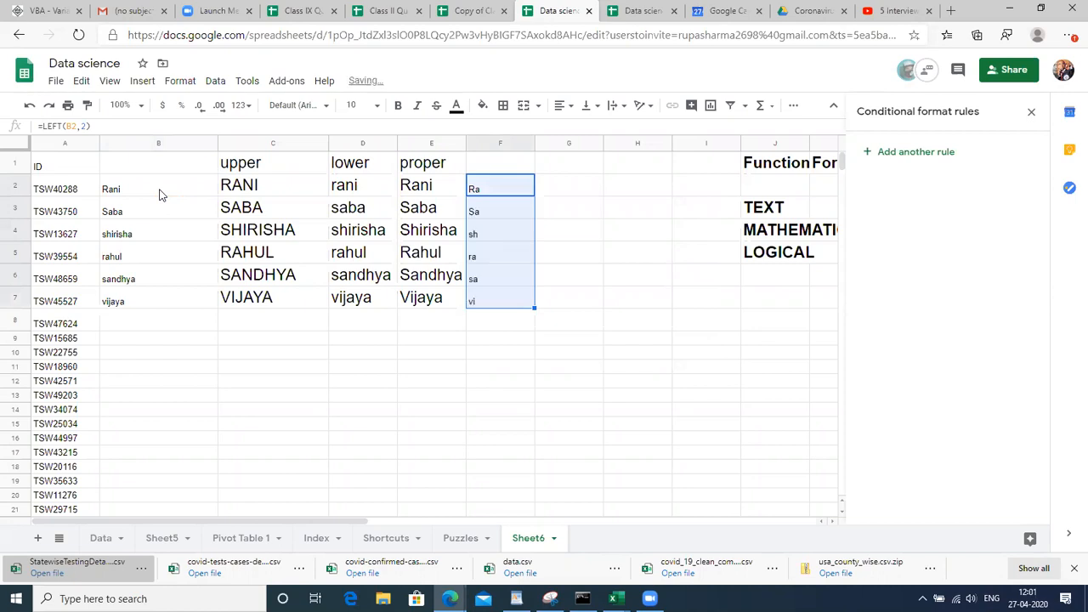
Type the heading LEFT in F1
click(493, 171)
text(LEFT)
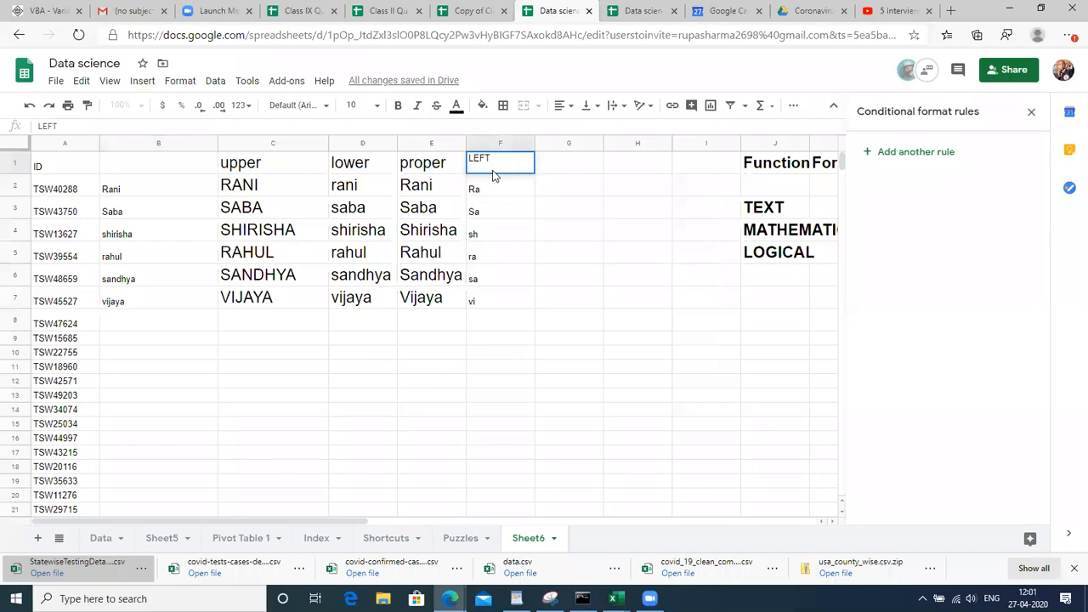
key(Return)
key(Up)
key(Right)
key(Page_Down)
Type the heading RIGHT in G1, leaving a stray entry in G21
text(R)
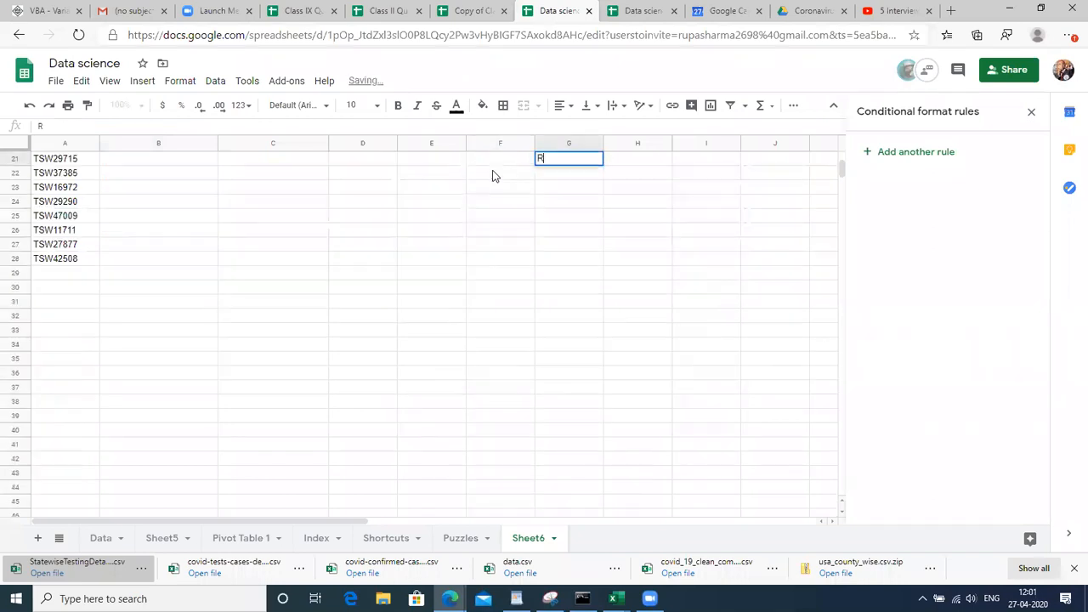
text(IGHT)
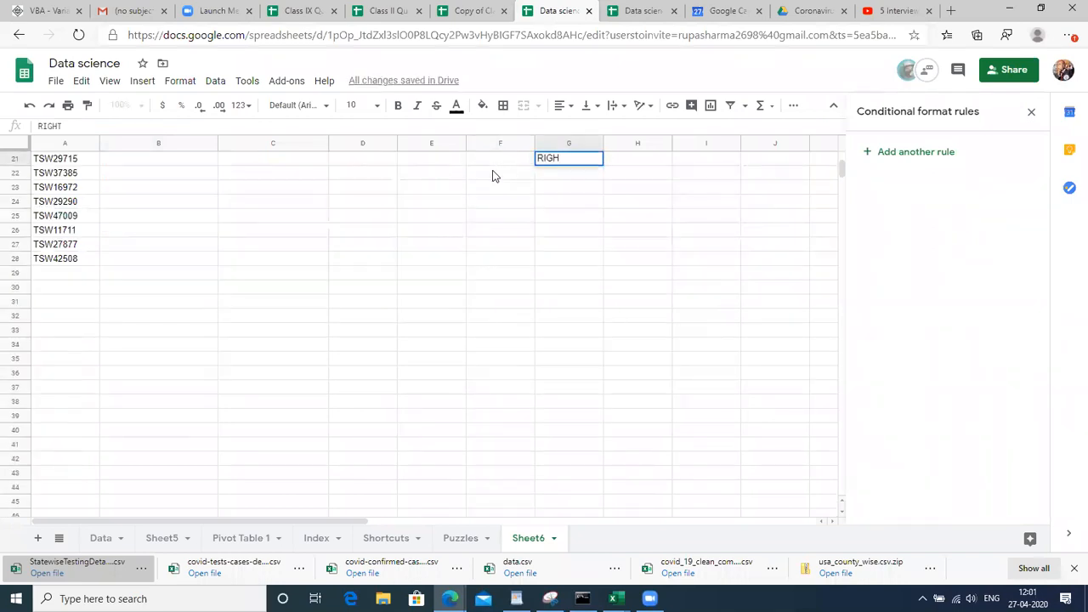
key(Left)
key(Right)
key(Left)
key(Left)
key(Left)
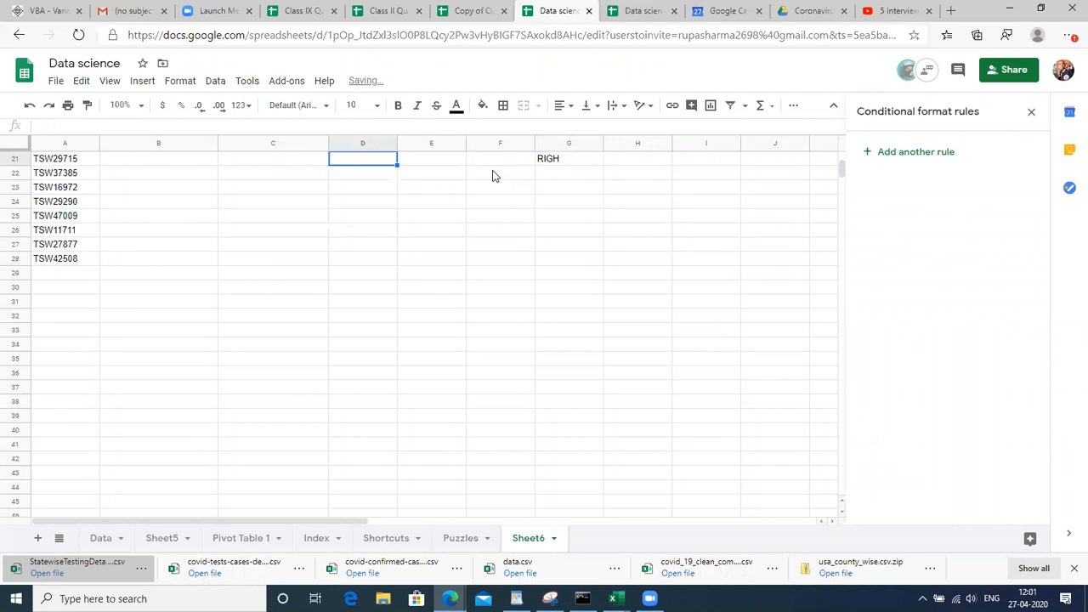
key(Left)
key(Left)
key(Up)
key(Up)
key(Up)
key(Up)
key(Up)
key(Up)
key(Up)
key(Up)
key(Up)
key(Up)
key(Up)
key(Up)
key(Up)
key(Up)
key(Up)
key(Up)
key(Up)
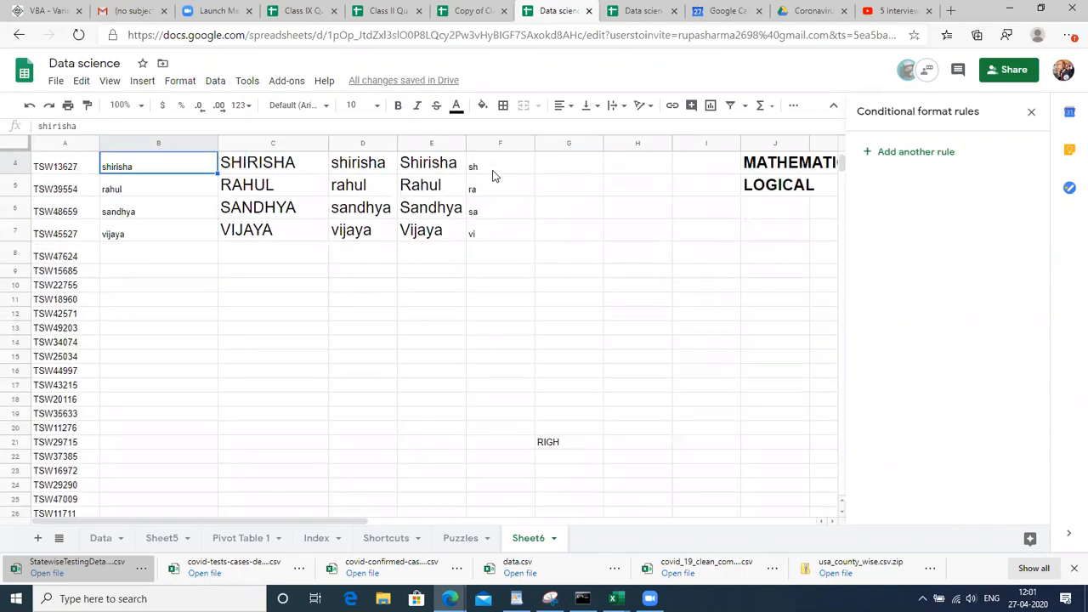
key(Up)
key(Up)
key(Up)
key(Right)
key(Right)
key(Right)
key(Right)
key(Right)
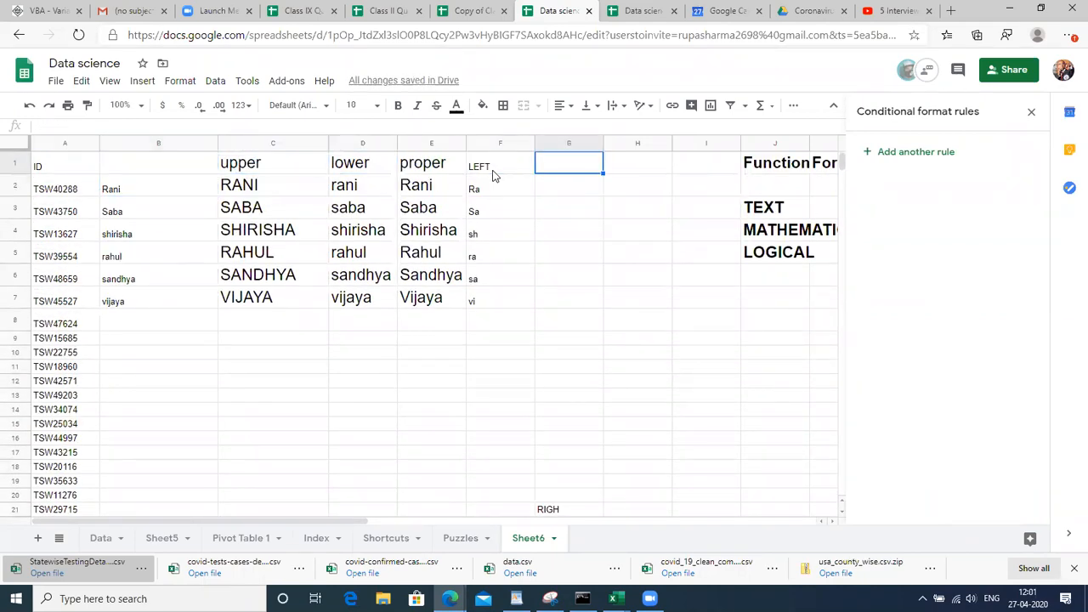
text(RIGHT)
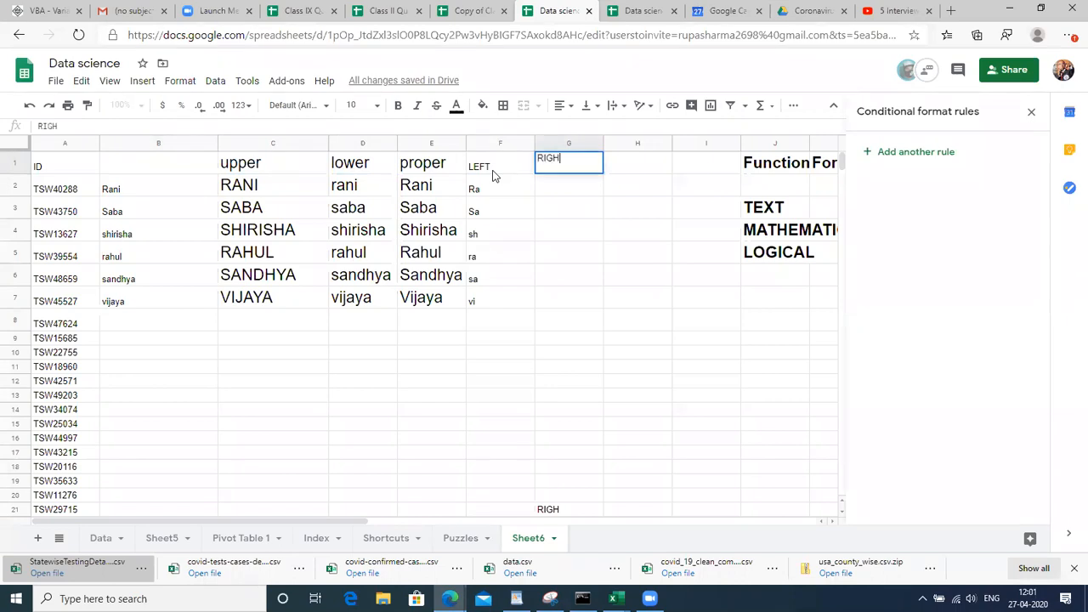
key(Return)
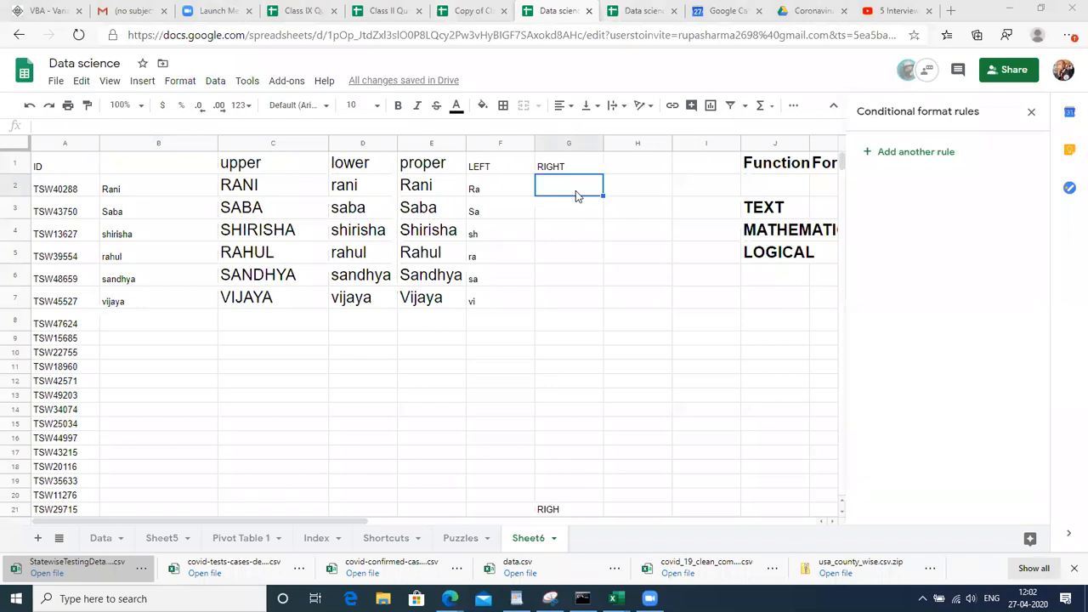
Review the =LEFT(B2,2) formula in F2 without changing it
click(479, 187)
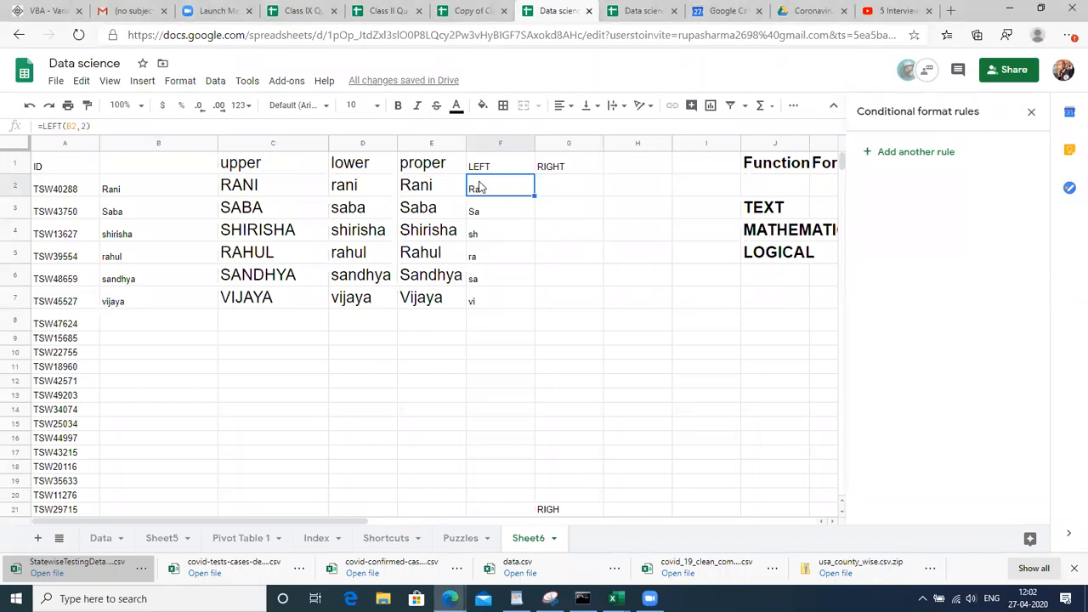
double_click(473, 187)
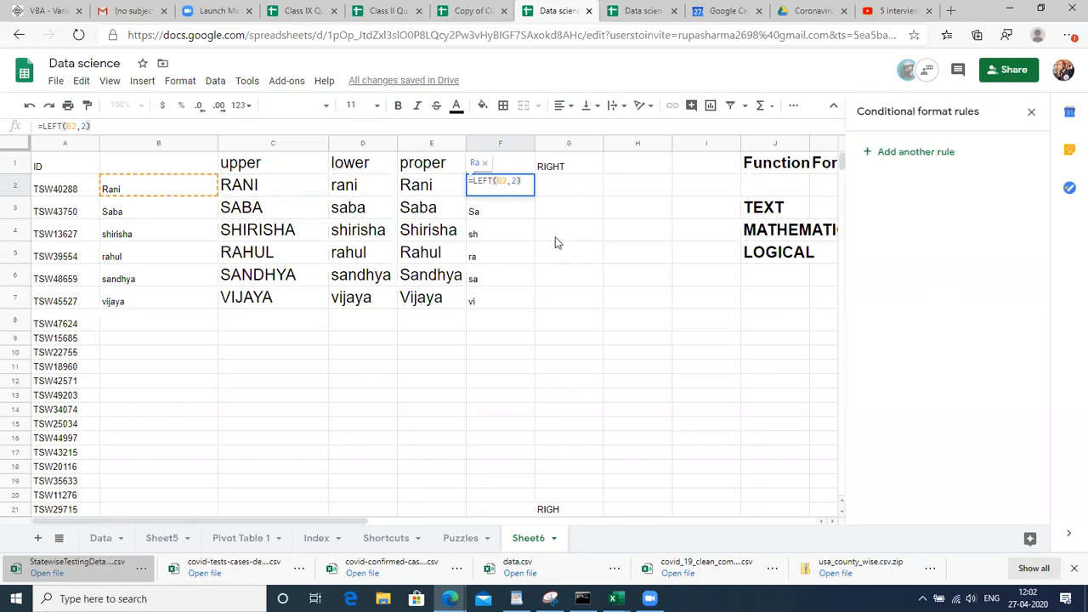
key(Return)
click(549, 195)
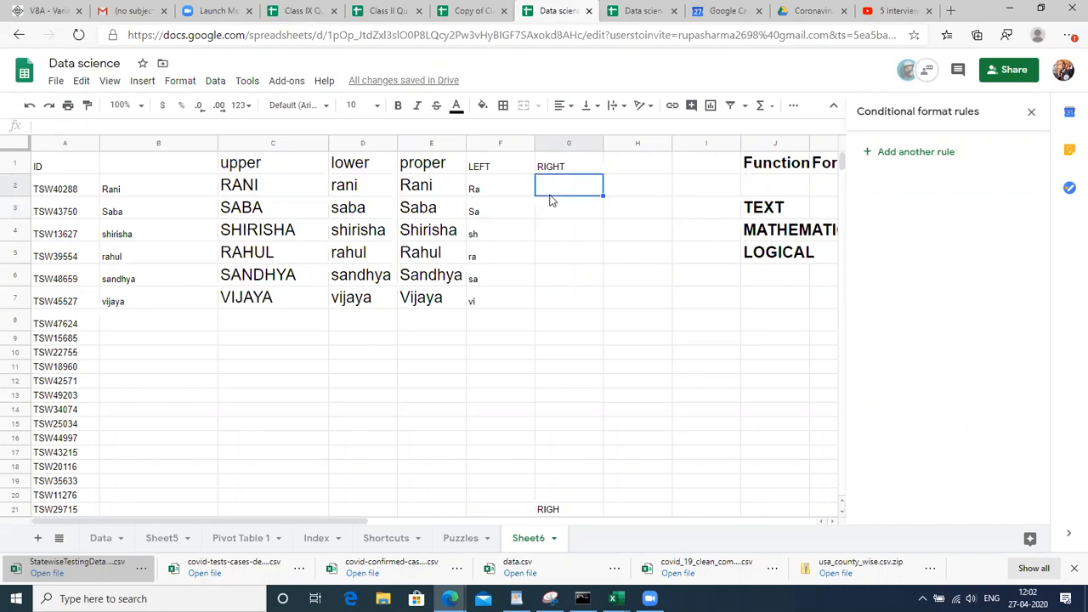
Enter =RIGHT(B2,2) in cell G2
text(=)
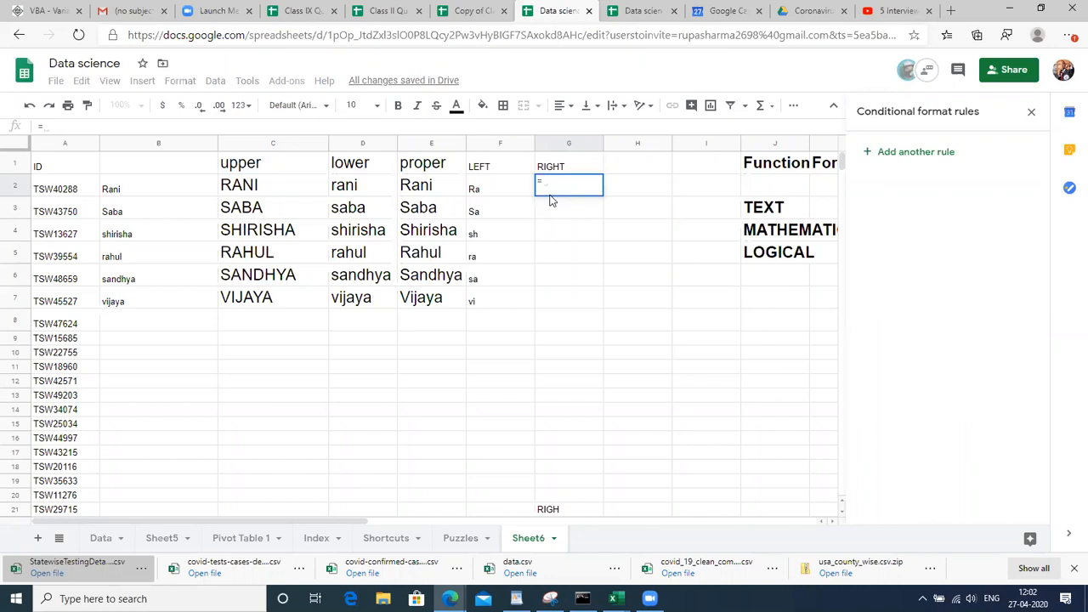
text(RIG)
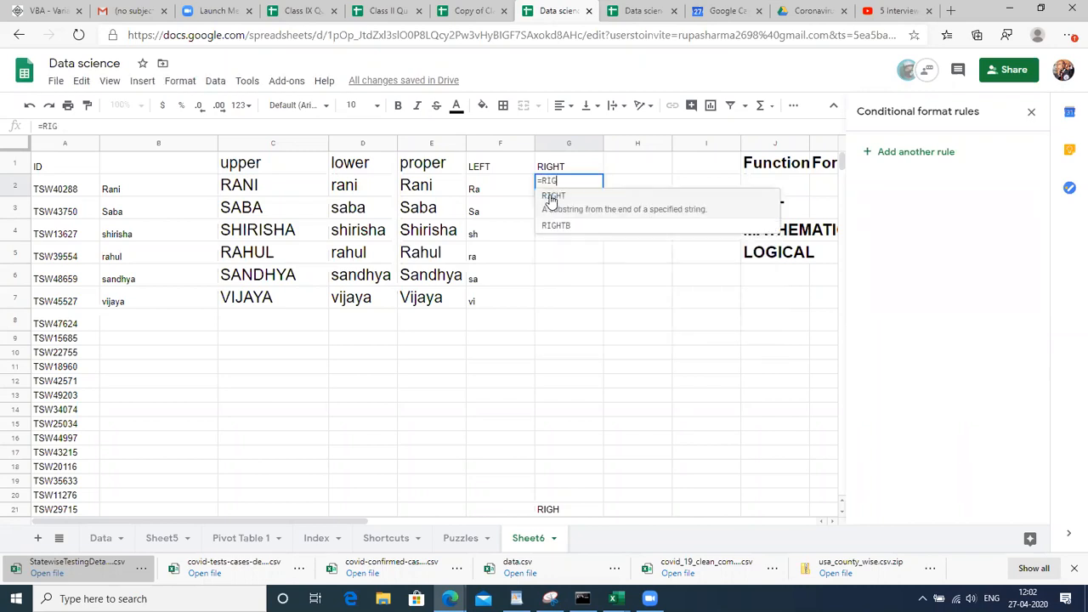
text(HT()
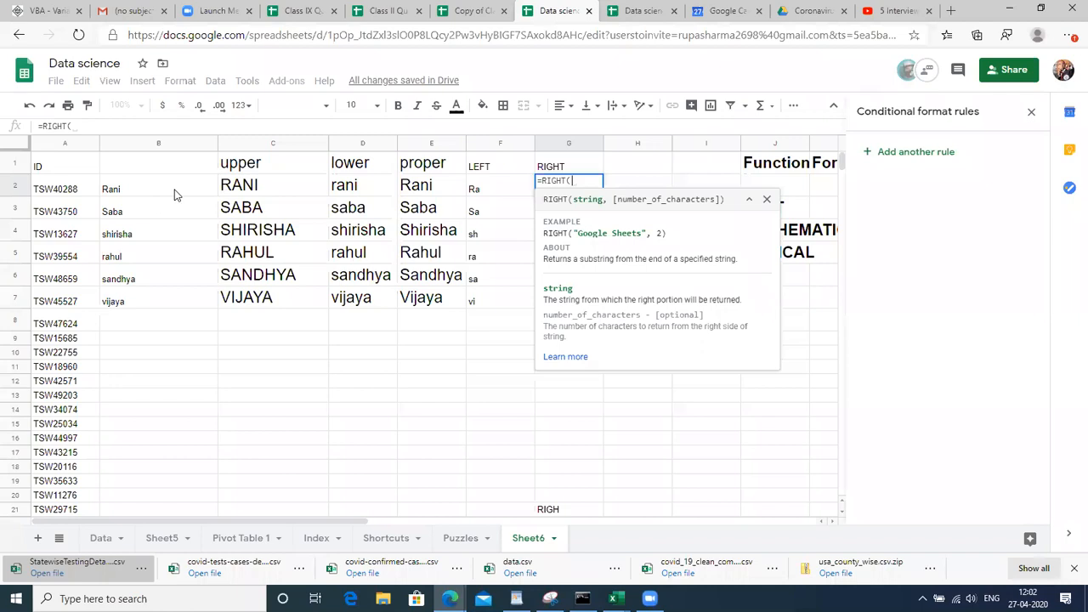
click(174, 194)
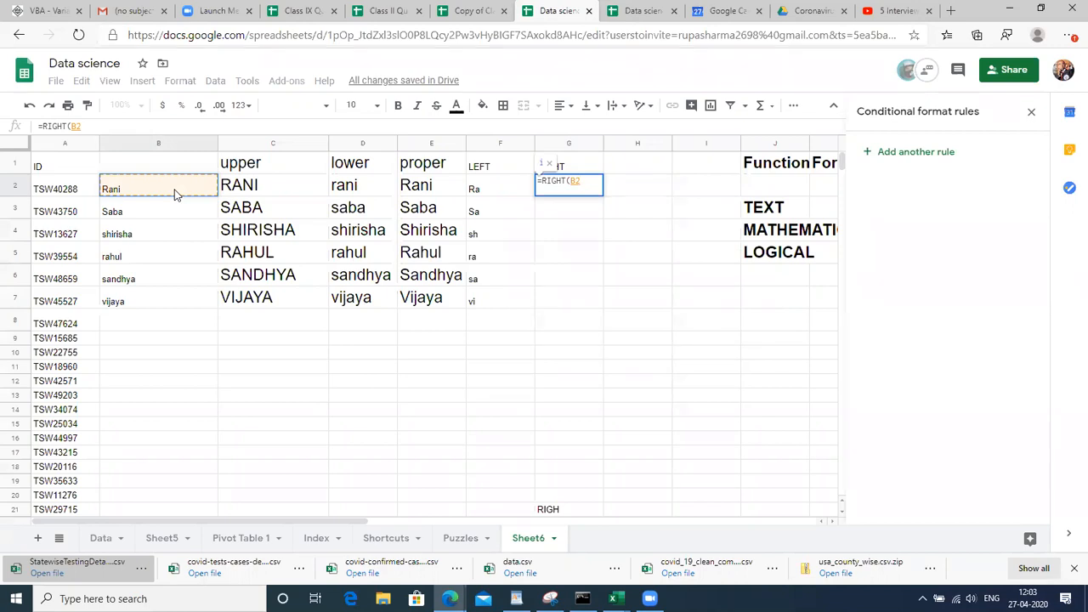
text(,)
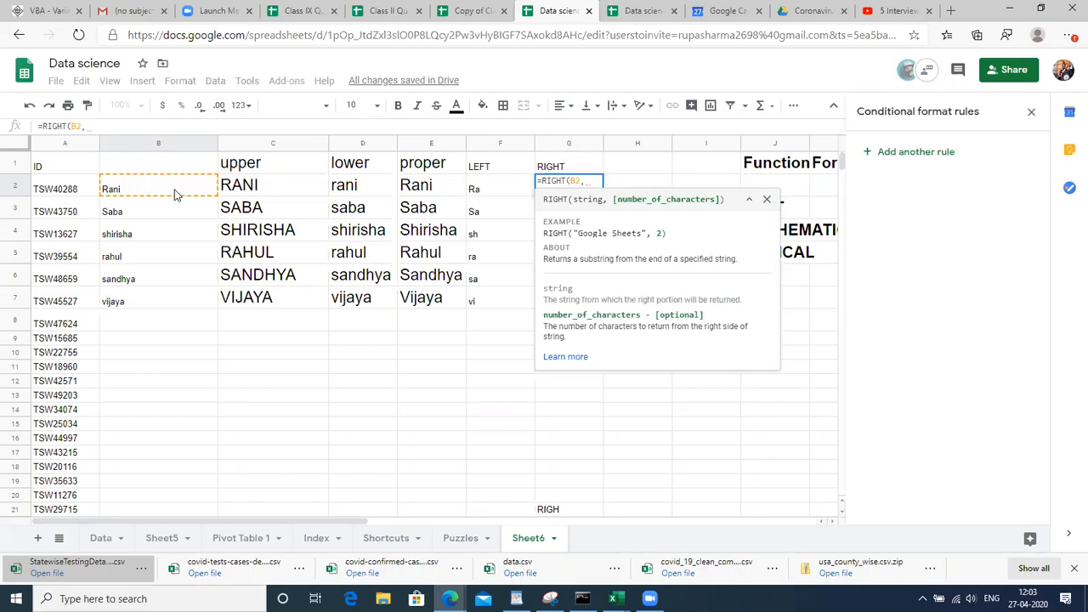
text(2)
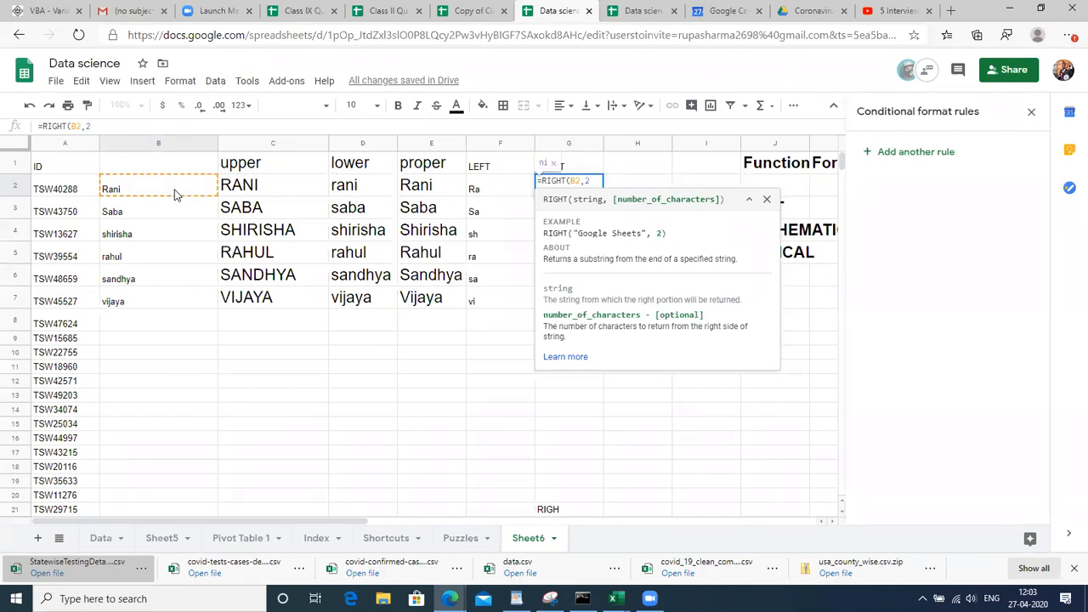
text())
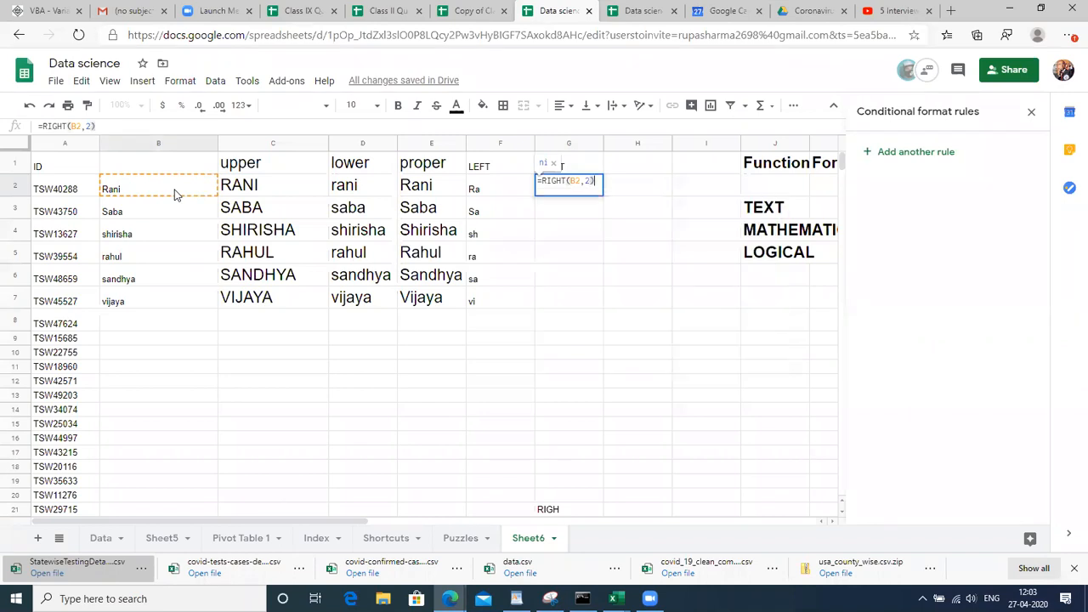
key(Return)
Fill the RIGHT formula down G2:G7, showing ni, ba, ha, ul, ya, ya
key(Up)
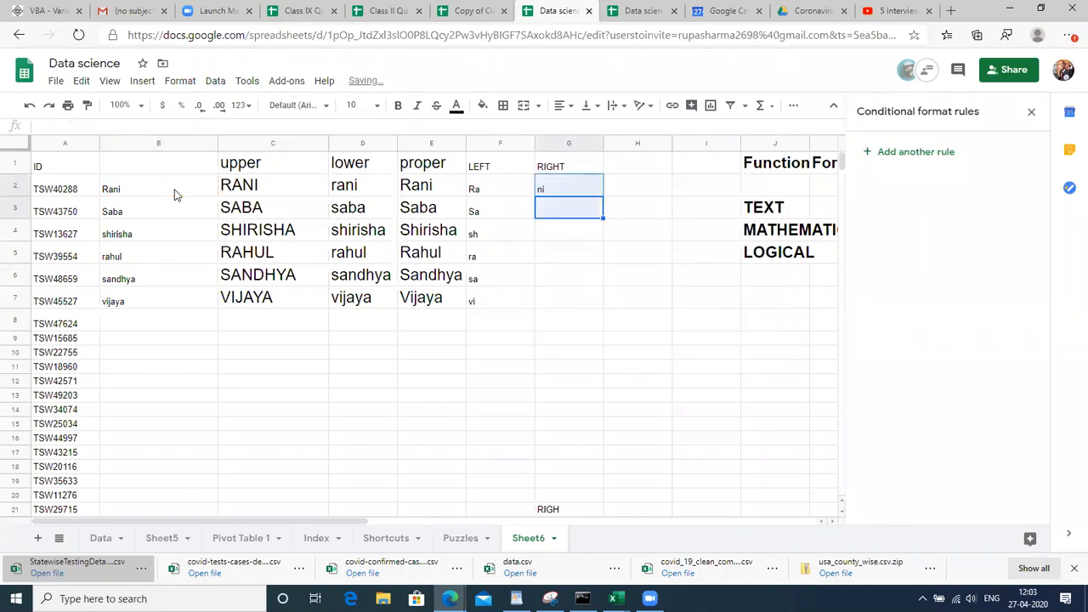
key(Down)
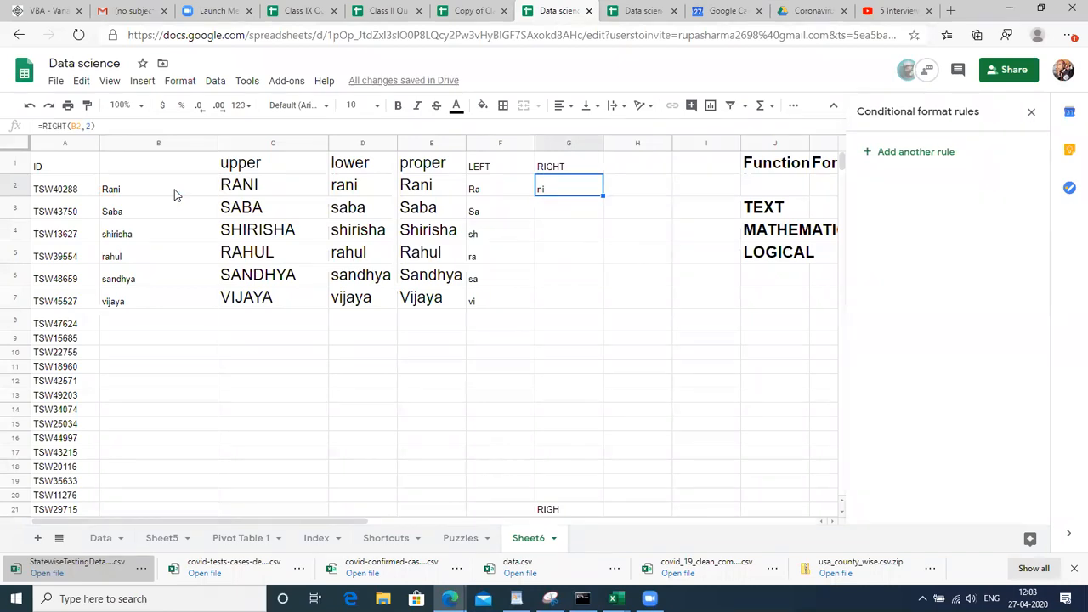
key(shift+Down)
key(shift+Down)
key(shift+Down)
key(shift+Down)
key(shift+Down)
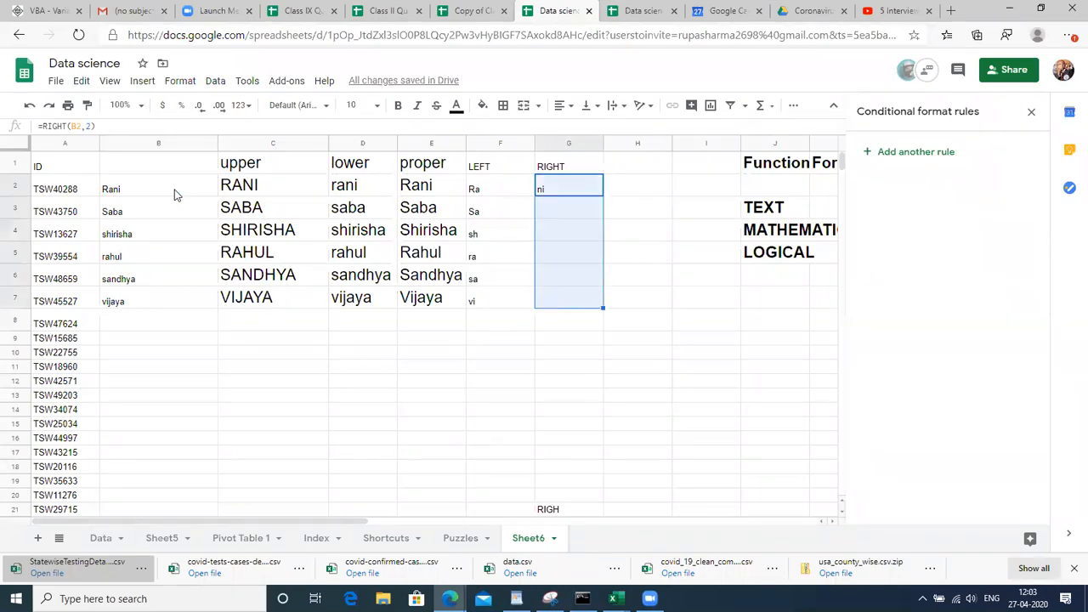
key(ctrl+d)
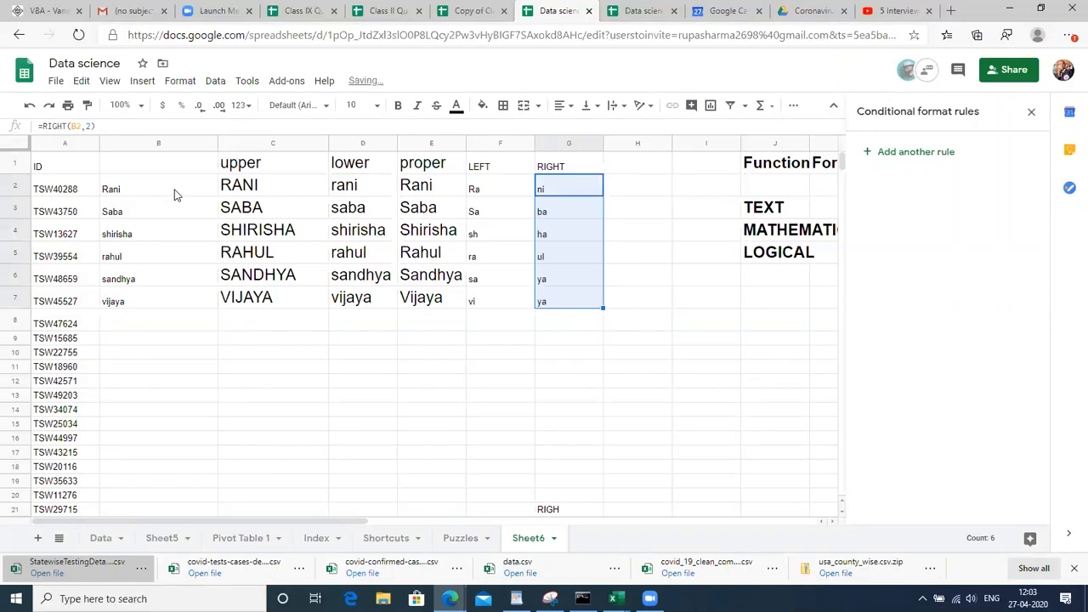
key(shift+Up)
key(shift+Up)
key(shift+Up)
key(shift+Up)
key(shift+Up)
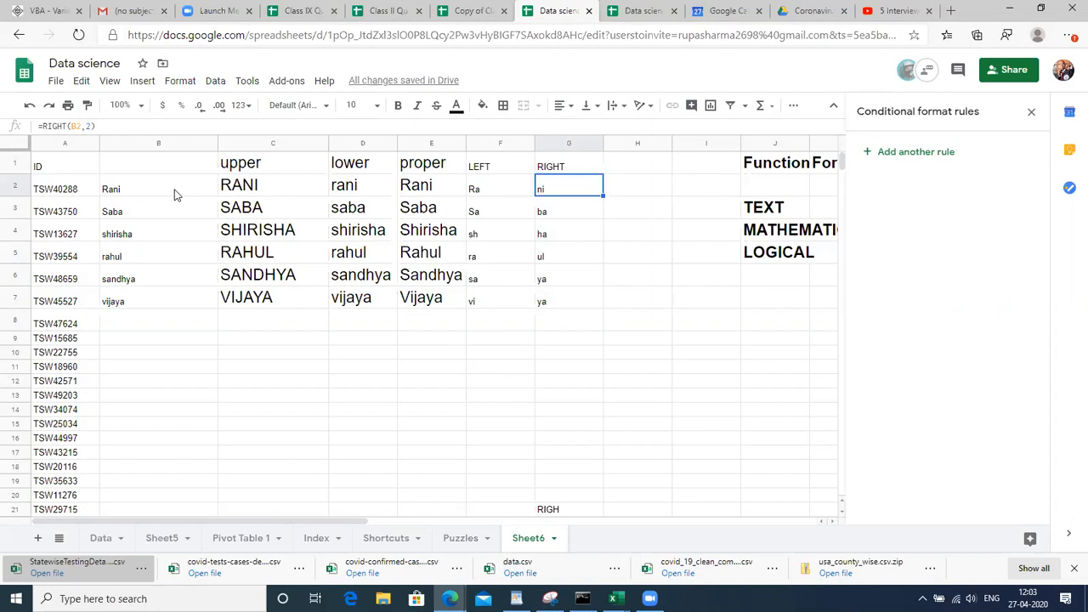
key(shift+Up)
key(shift+Down)
key(shift+Down)
key(shift+Down)
key(shift+Down)
key(shift+Down)
key(shift+Down)
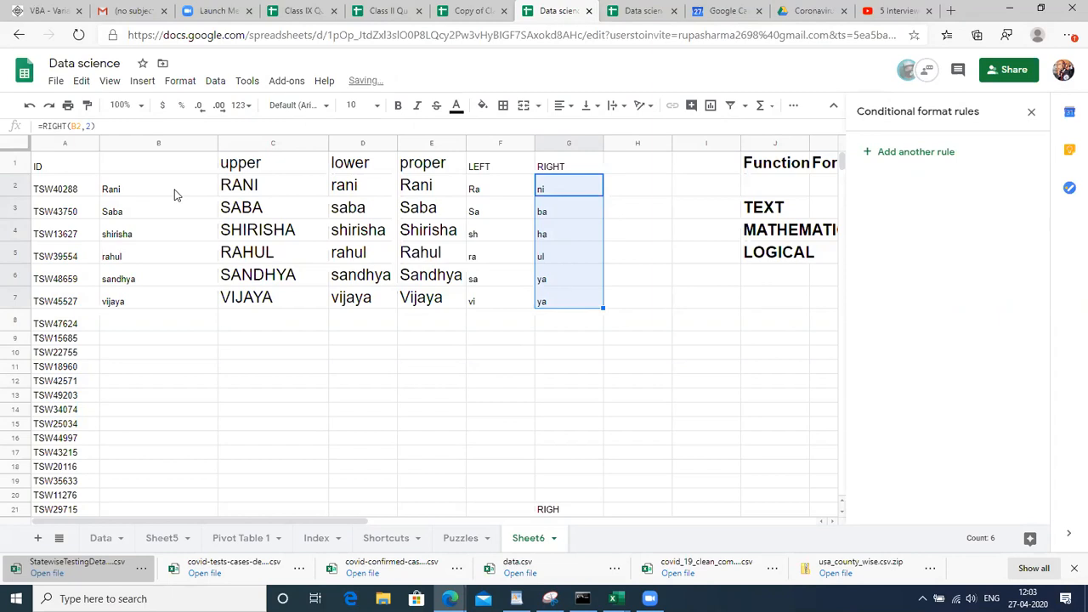
click(575, 213)
key(Up)
key(Up)
Make the LEFT and RIGHT headings in F1:G1 bold
key(shift+Left)
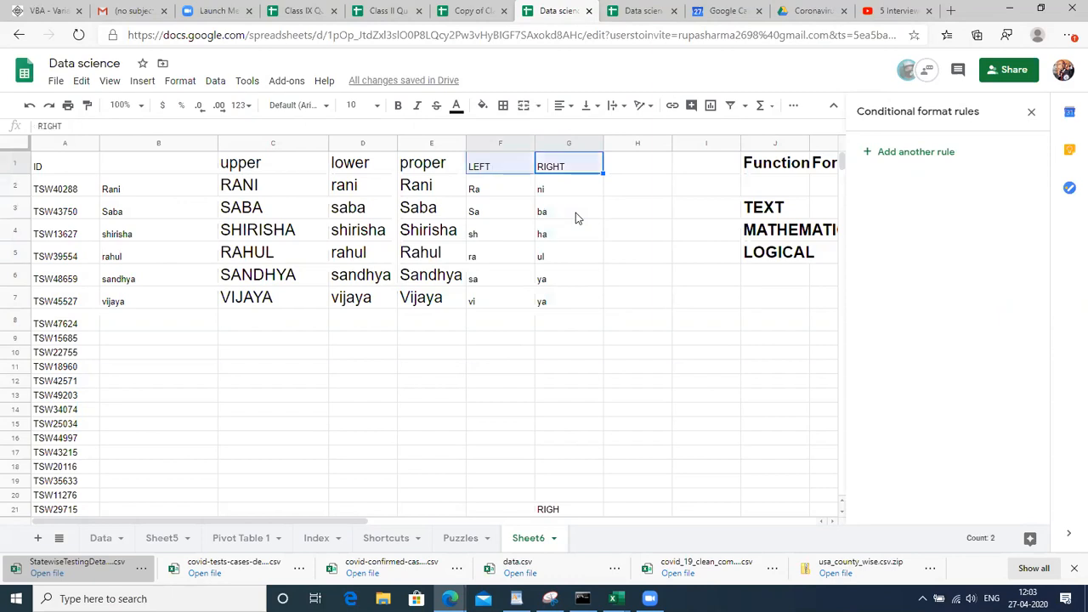
key(ctrl+b)
key(Right)
key(Right)
key(Right)
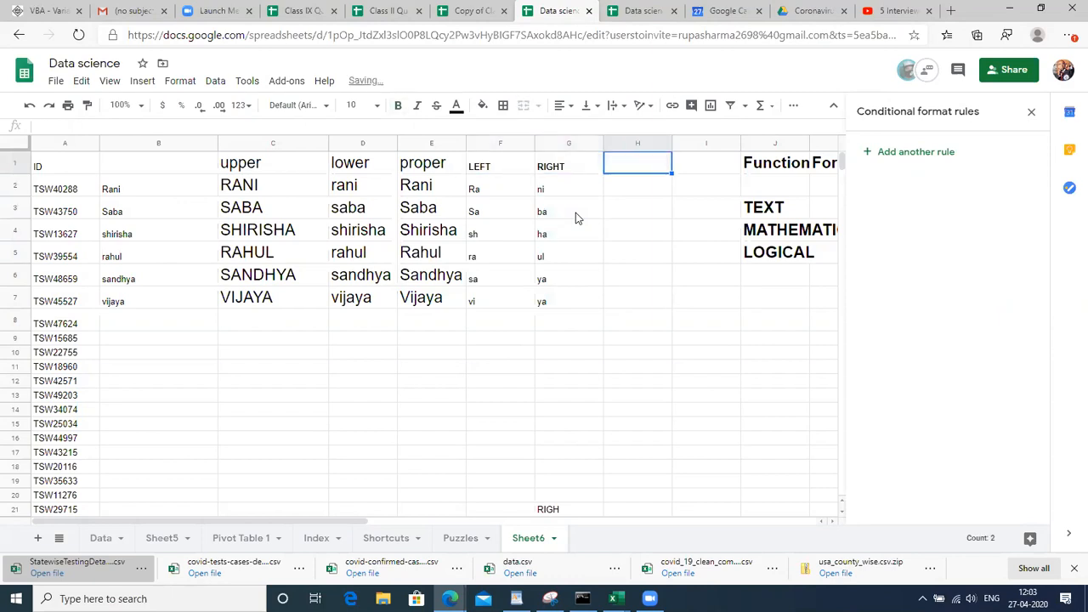
key(Right)
key(Left)
key(Left)
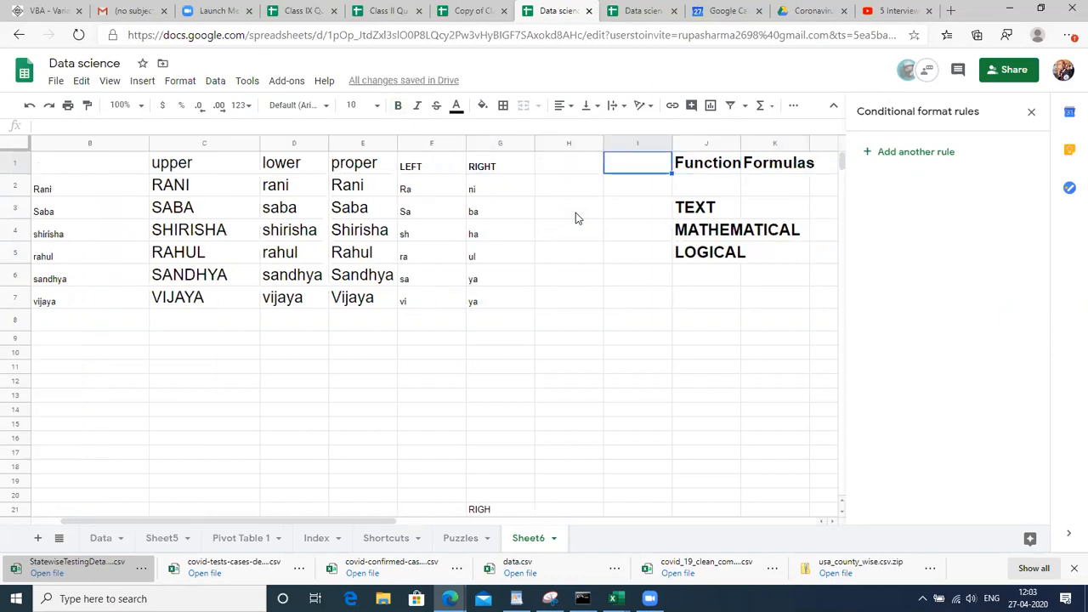
key(Left)
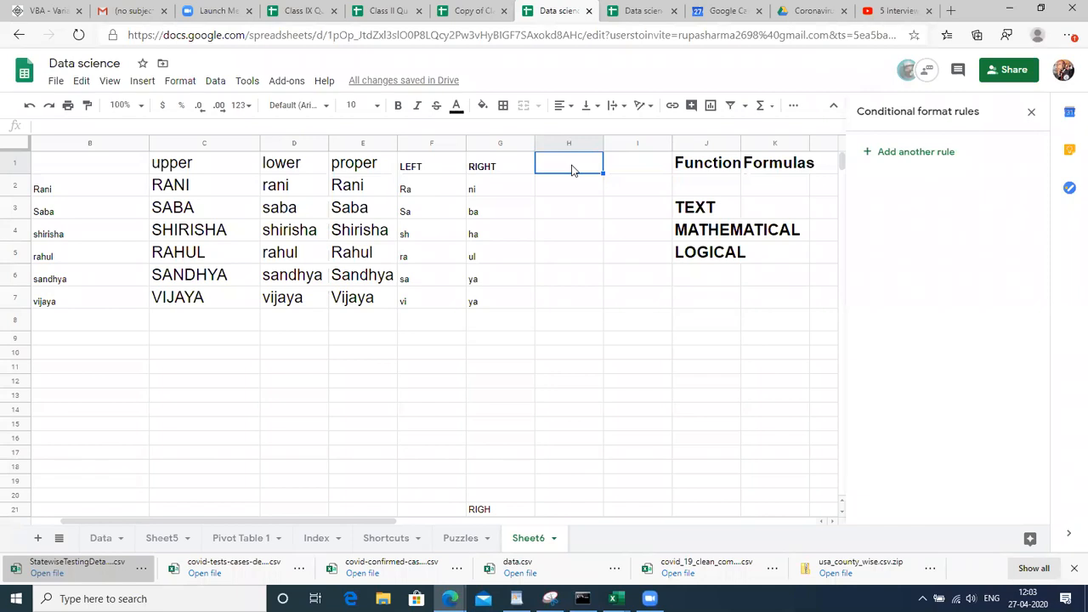
Enter the heading MID in H1
text(MID)
key(Return)
key(Down)
key(Up)
key(Up)
key(Down)
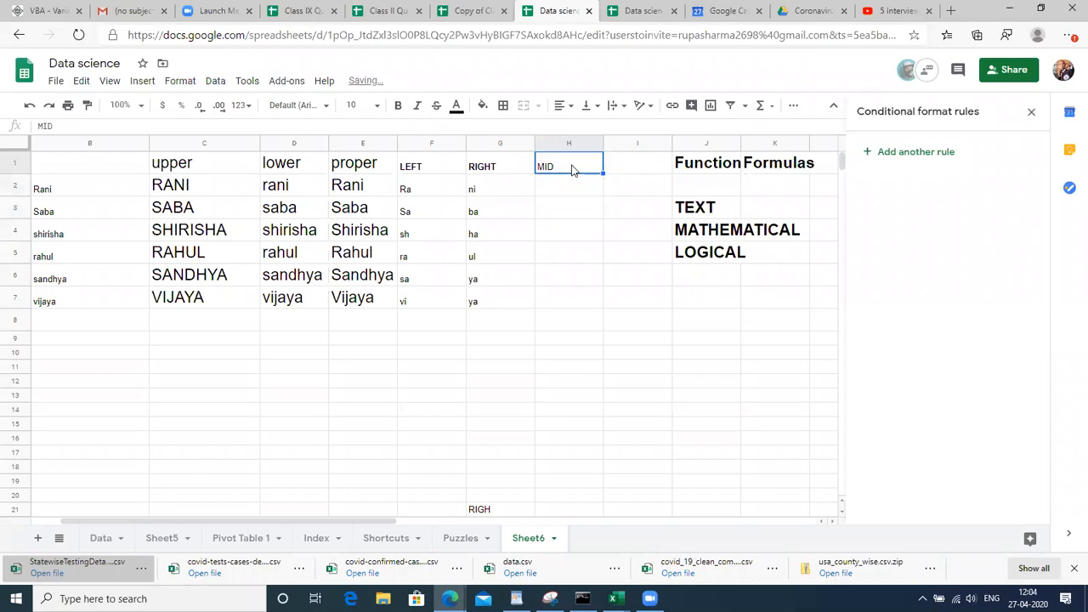
Abandon the formula started in H2 and open F2's LEFT formula for editing
text(=)
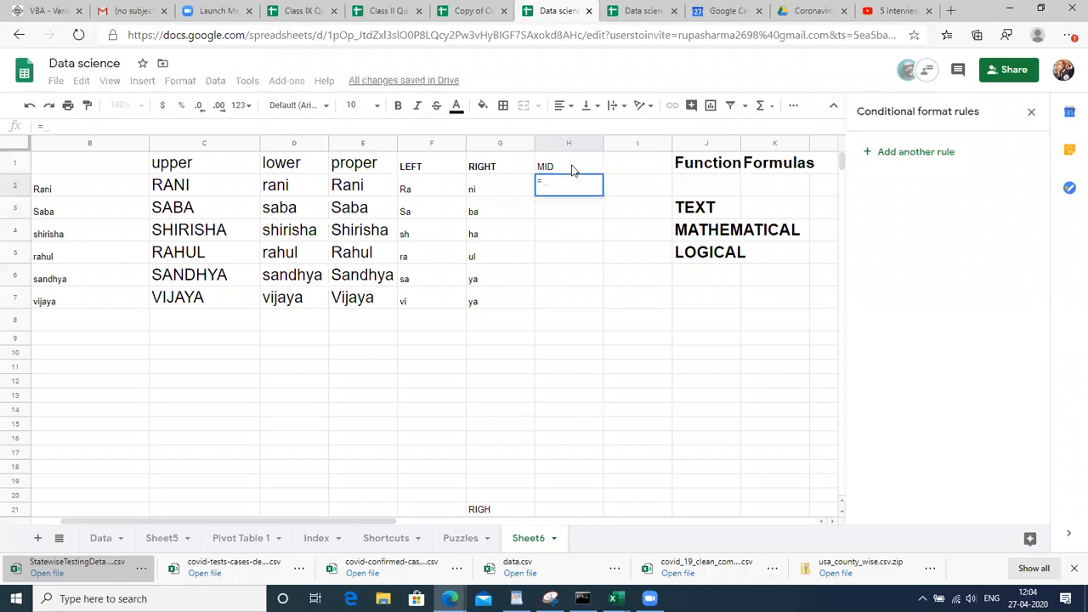
key(Escape)
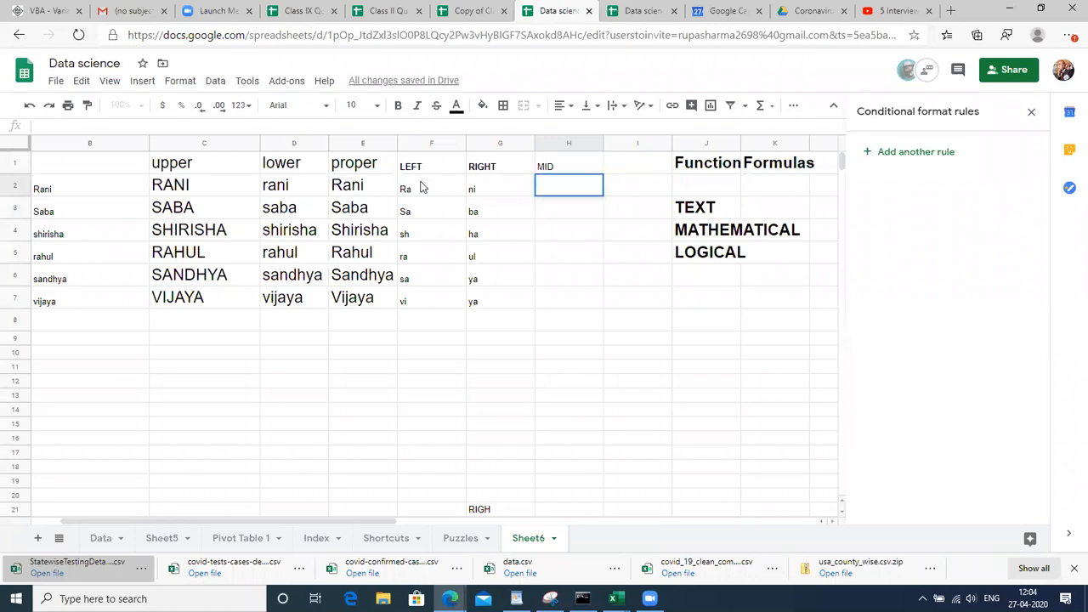
click(421, 181)
double_click(421, 183)
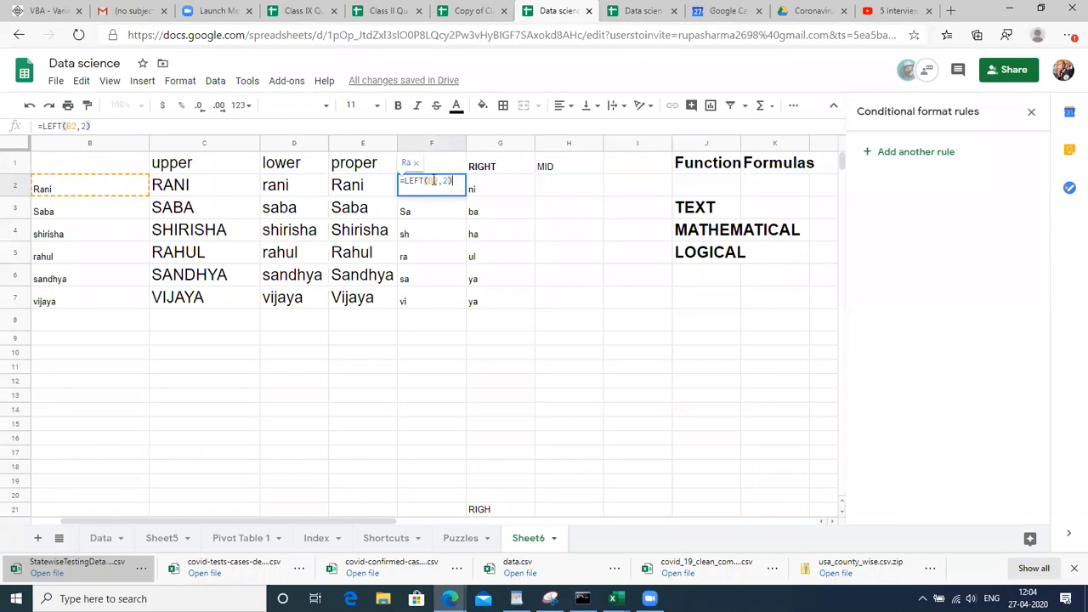
double_click(432, 182)
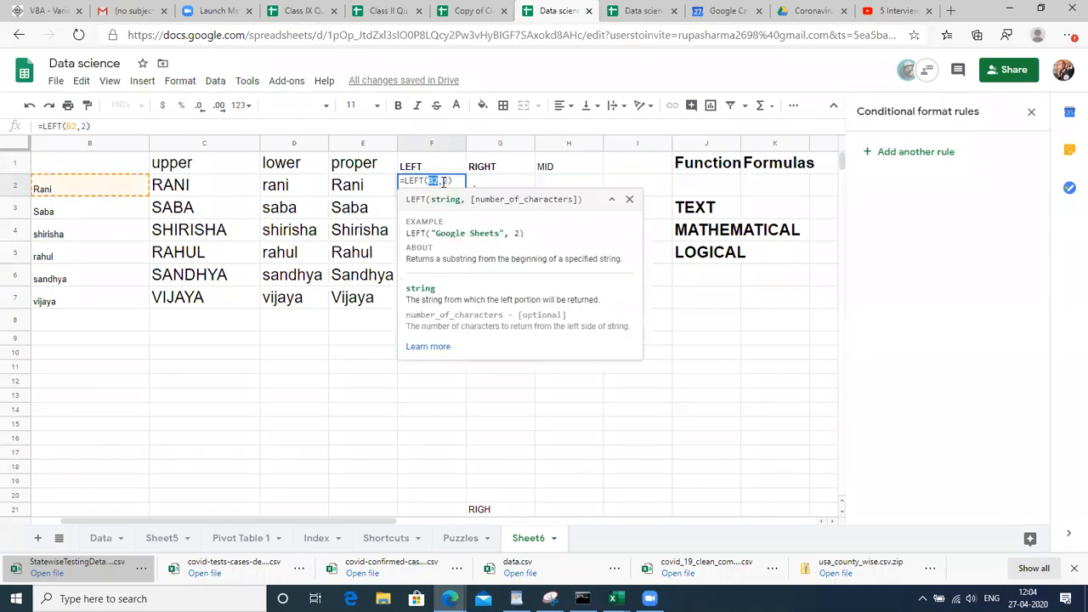
double_click(446, 181)
double_click(432, 181)
click(444, 181)
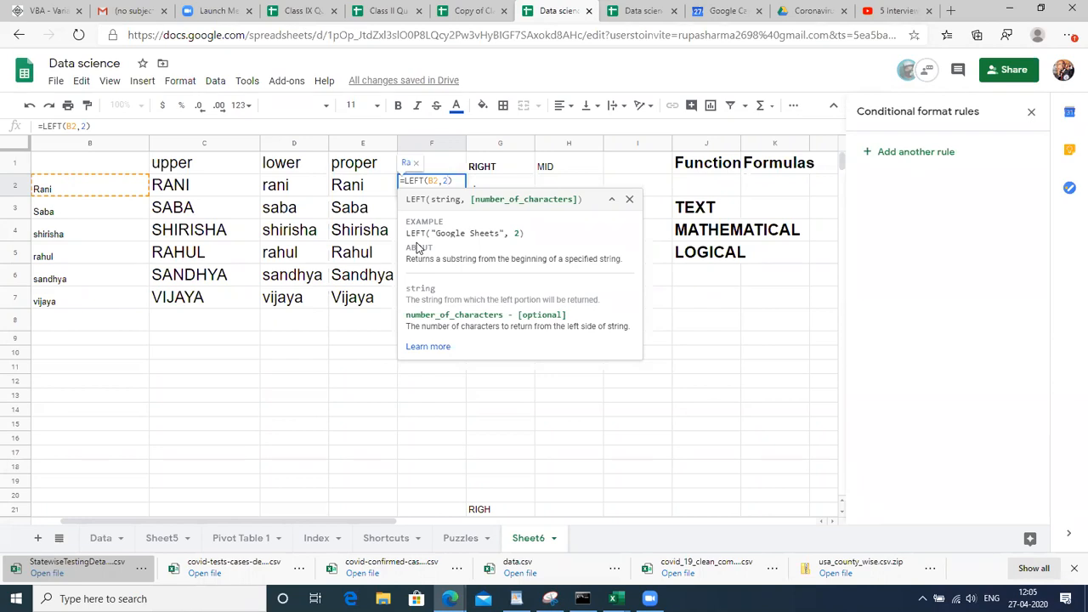
key(Return)
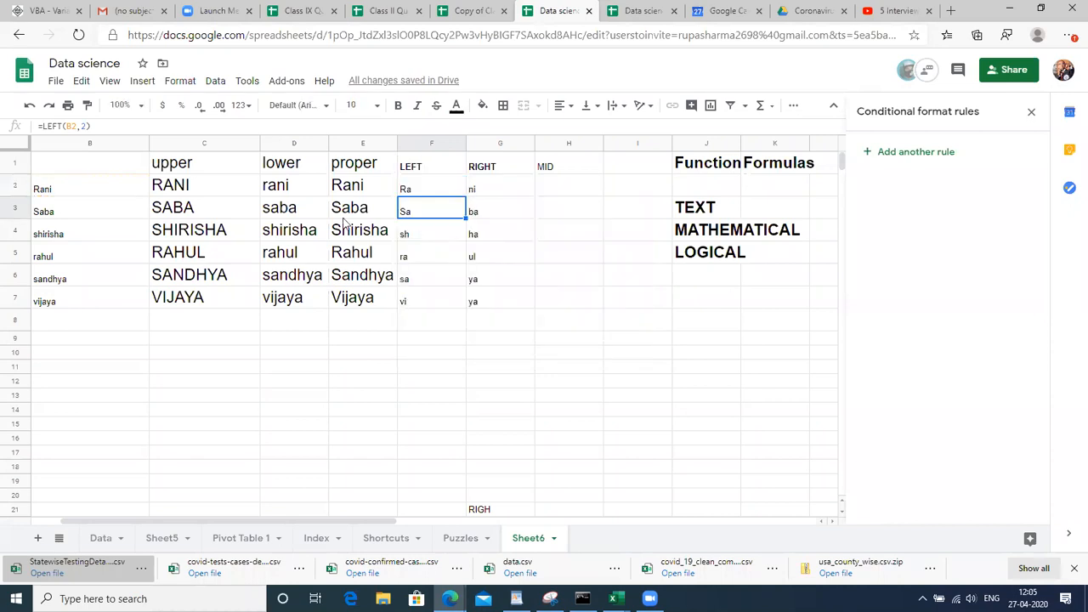
double_click(296, 186)
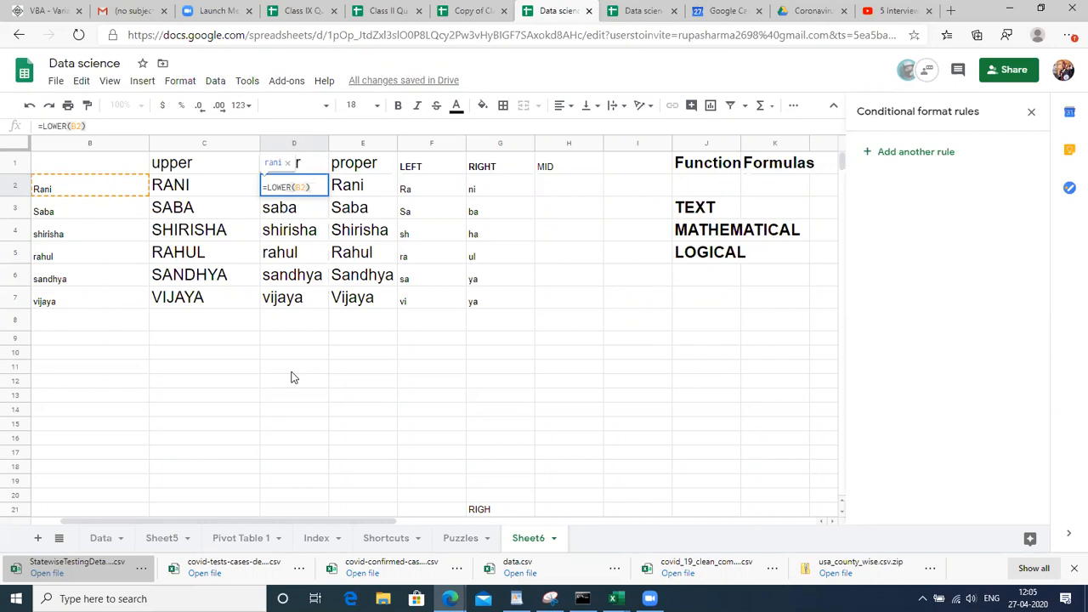
click(425, 273)
double_click(296, 184)
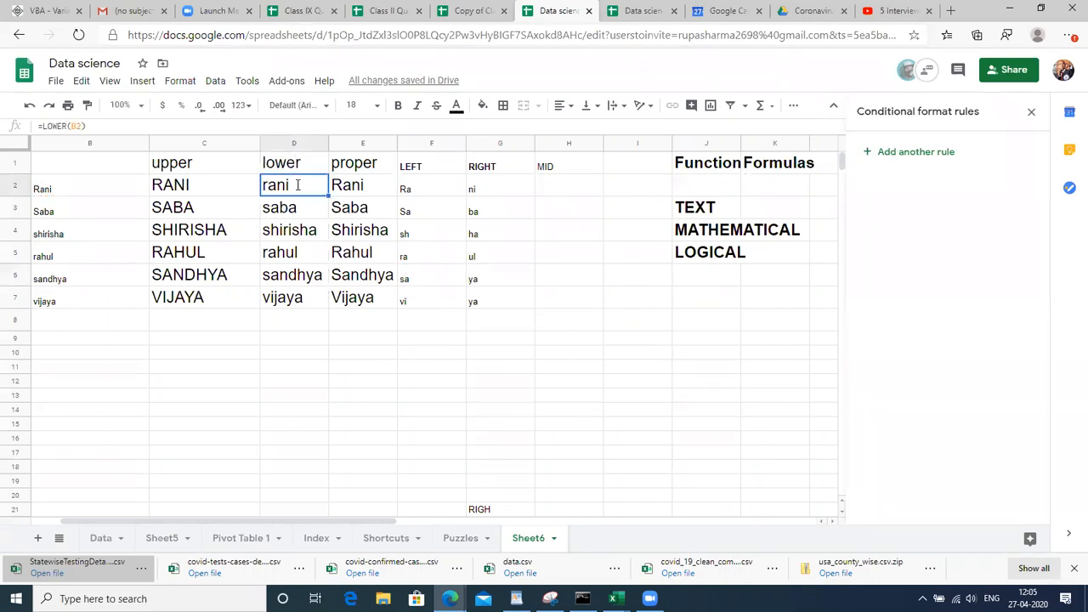
click(569, 197)
Enter =MID(B2,1,1) in H2
text(=MID)
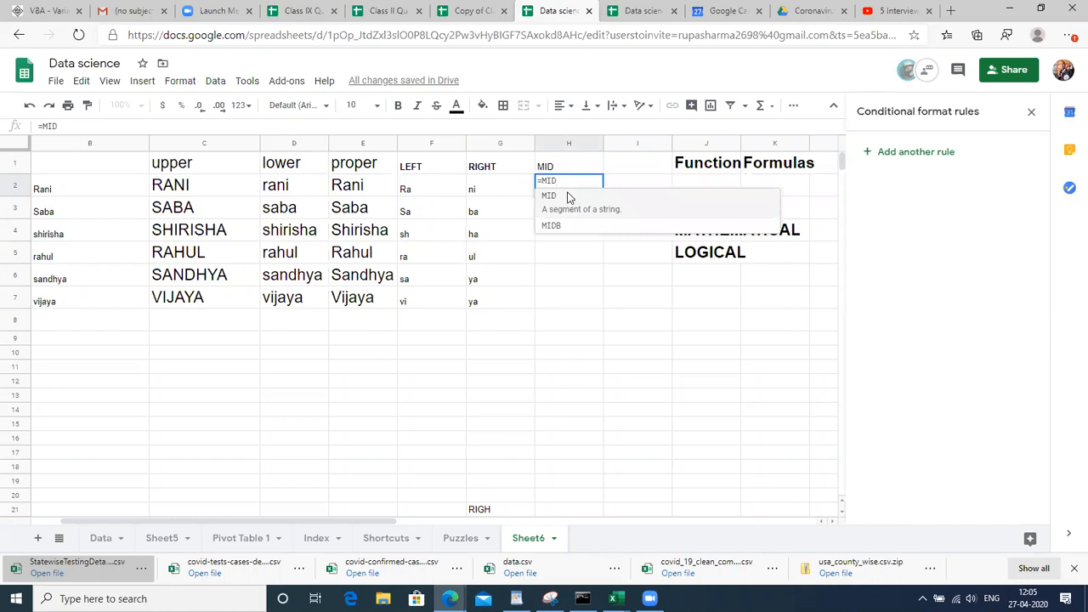
click(569, 196)
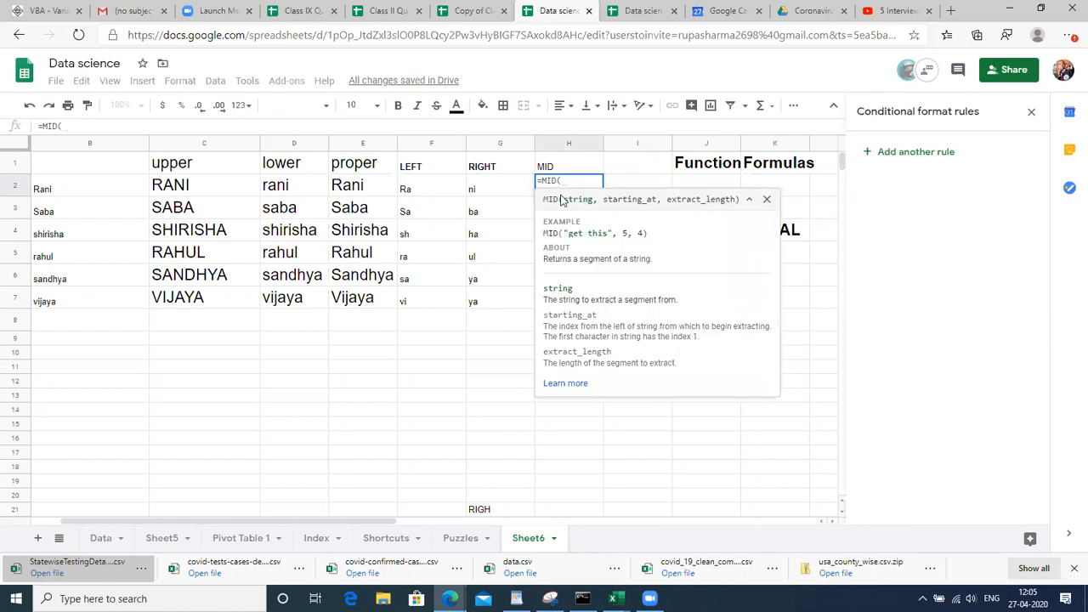
key(Left)
key(Left)
key(Left)
key(Left)
key(Left)
key(Left)
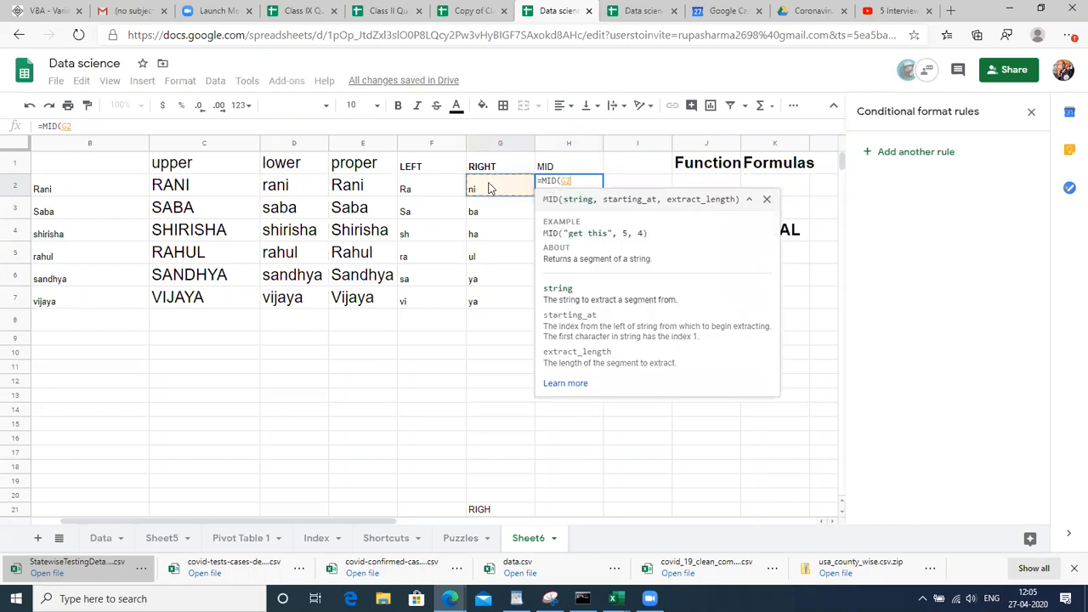
key(Left)
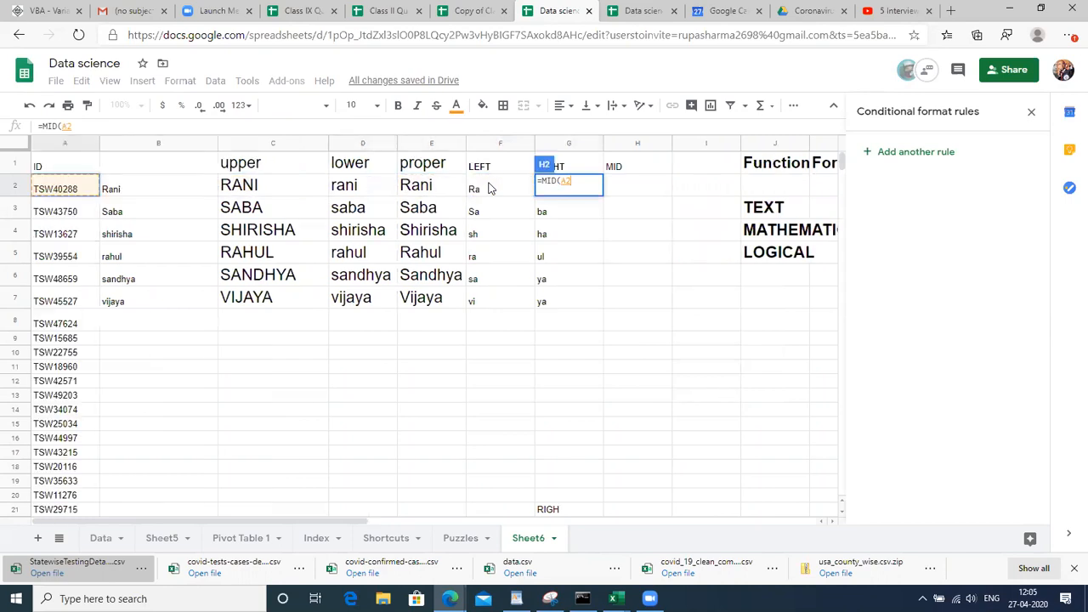
key(Right)
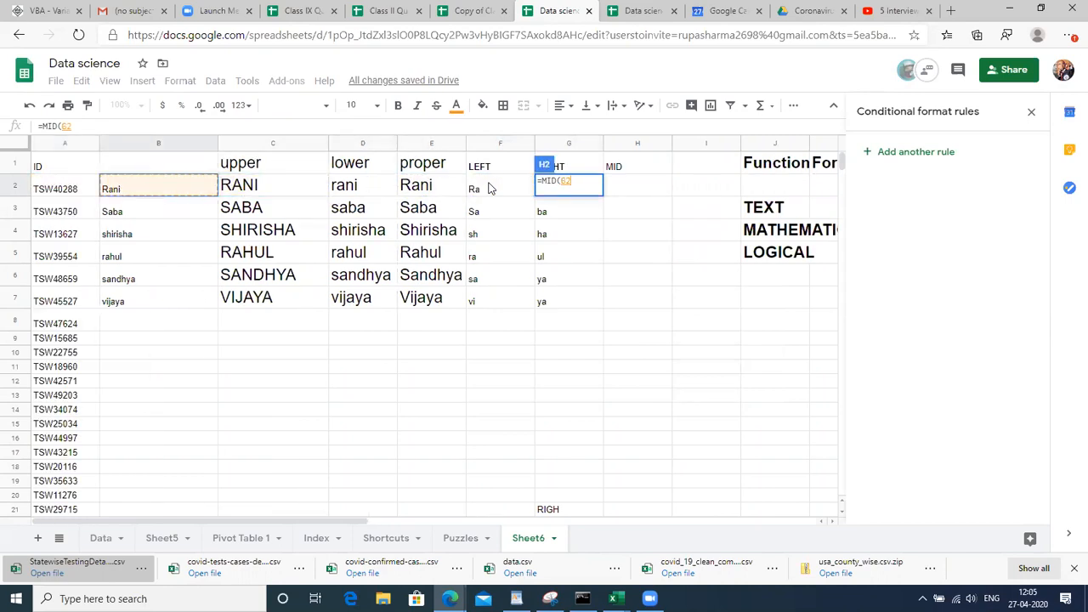
text(,)
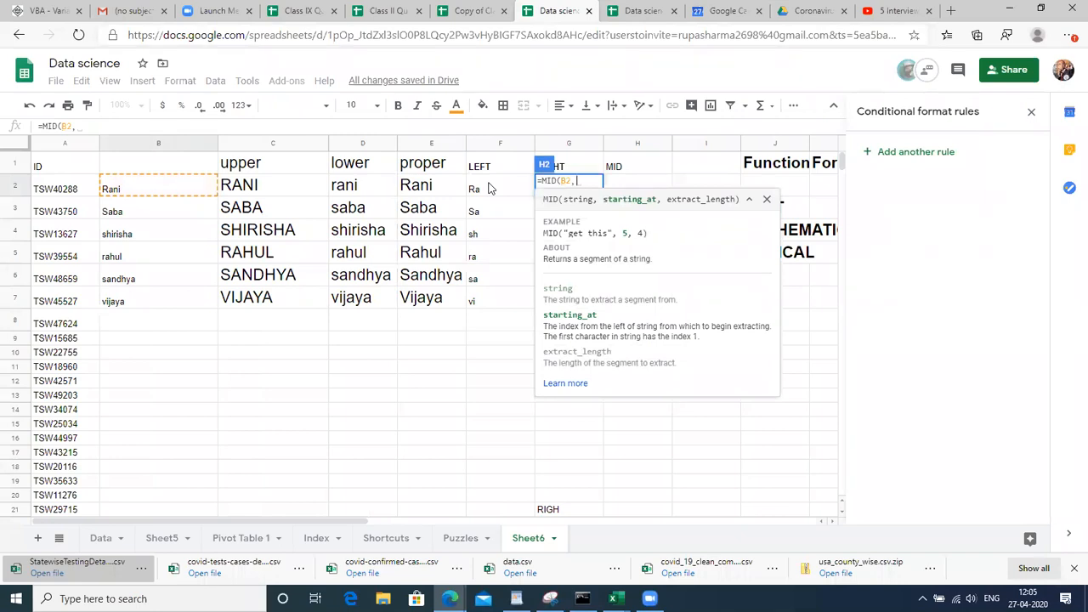
text(1)
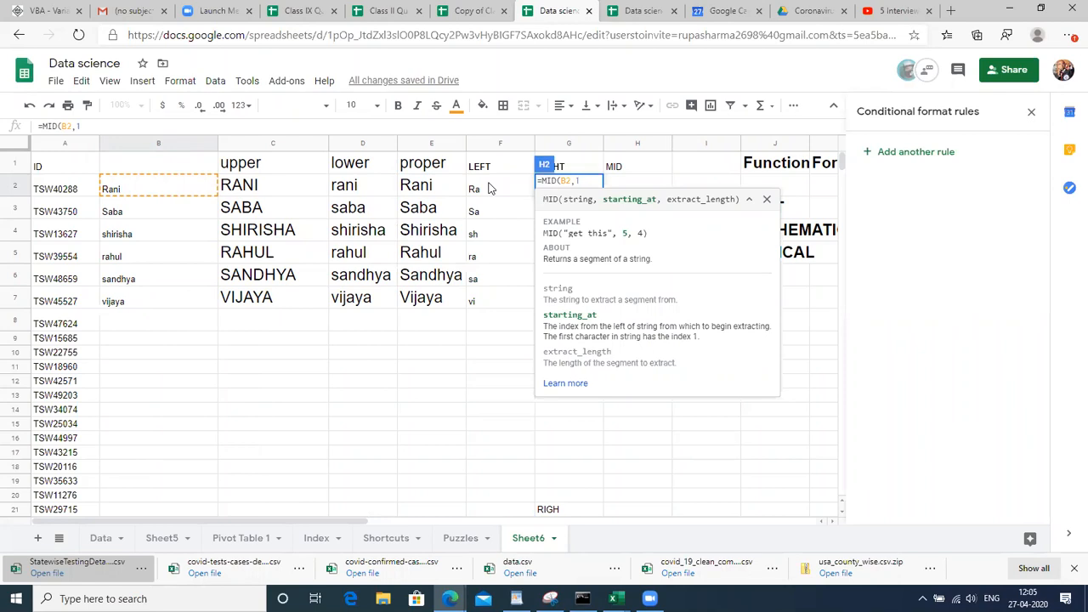
text(,1)
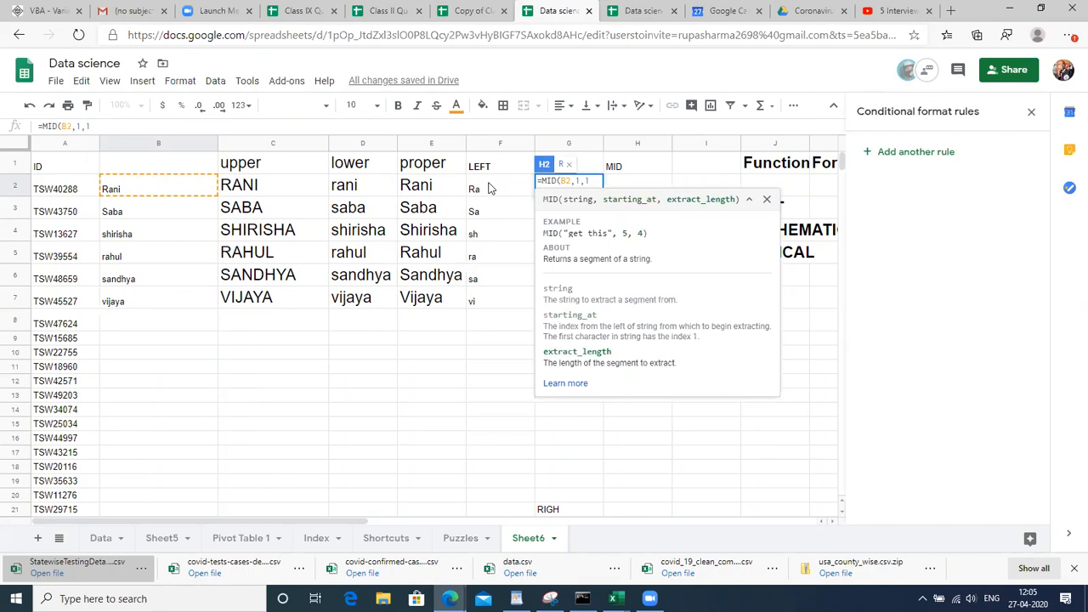
text())
key(Return)
Reopen H2's MID formula and delete its last arguments
key(Right)
key(Right)
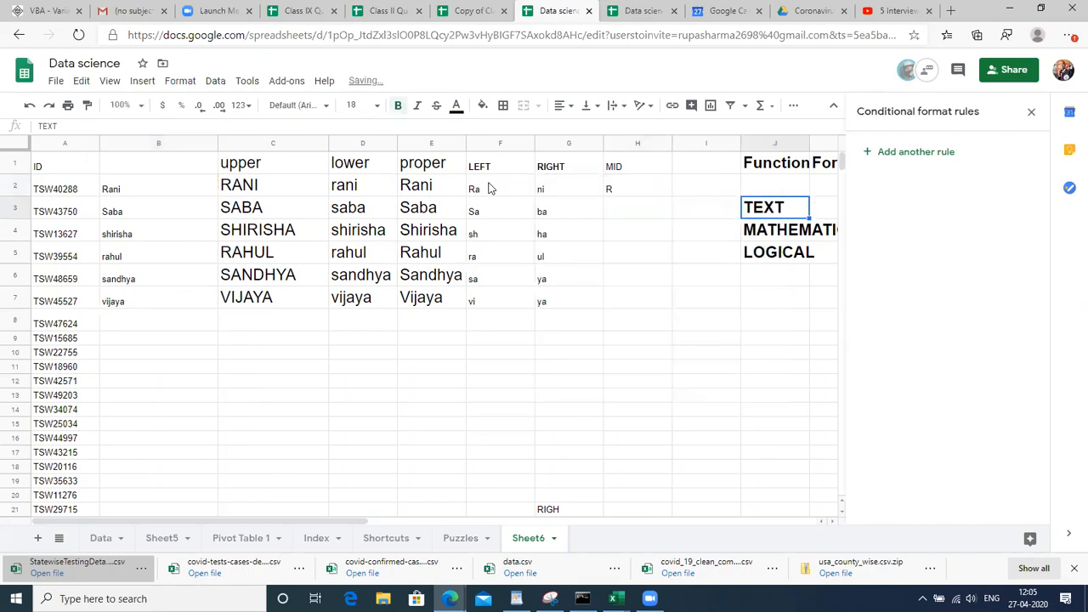
key(Left)
key(Left)
key(Up)
key(F2)
key(BackSpace)
key(BackSpace)
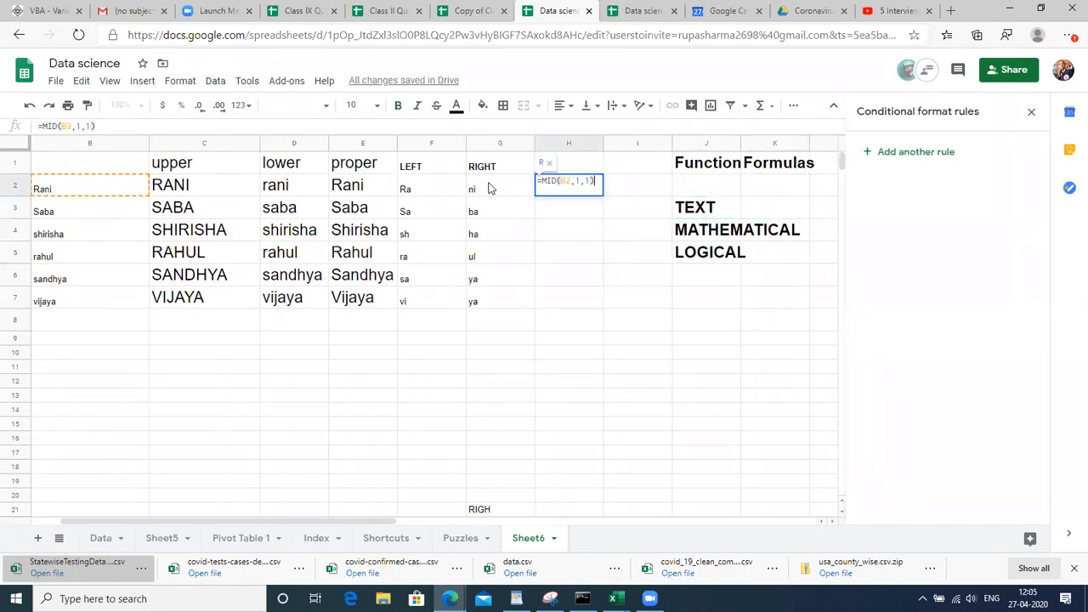
key(BackSpace)
key(BackSpace)
key(BackSpace)
key(BackSpace)
key(BackSpace)
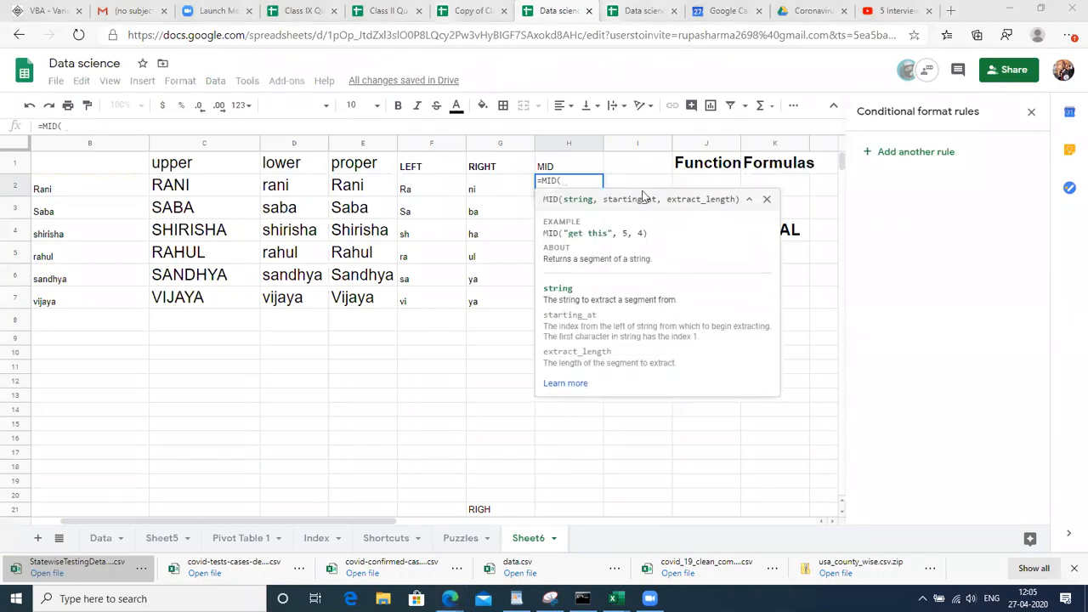
Review MID's string, starting_at and extract_length arguments in the function help
click(601, 195)
double_click(629, 199)
double_click(687, 200)
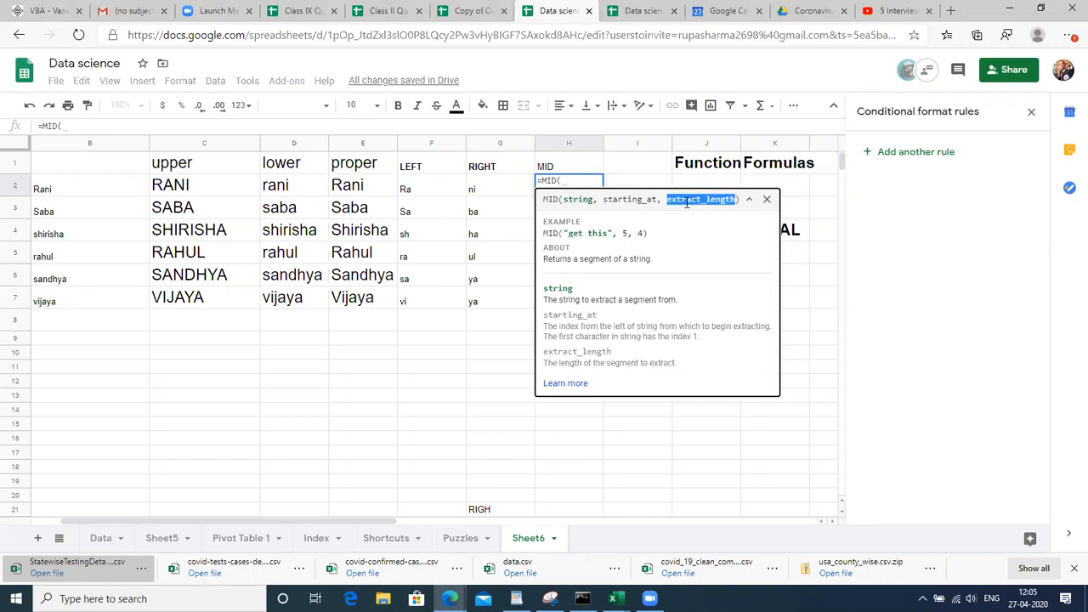
double_click(583, 199)
click(572, 181)
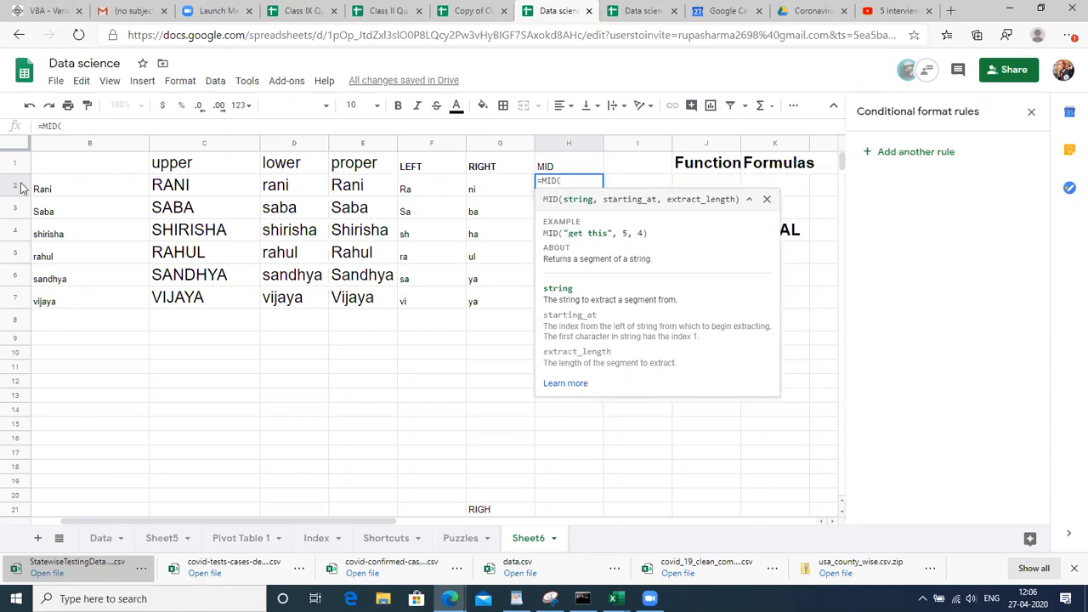
Rewrite H2 as =MID(B2,1,3)
click(47, 189)
text(,)
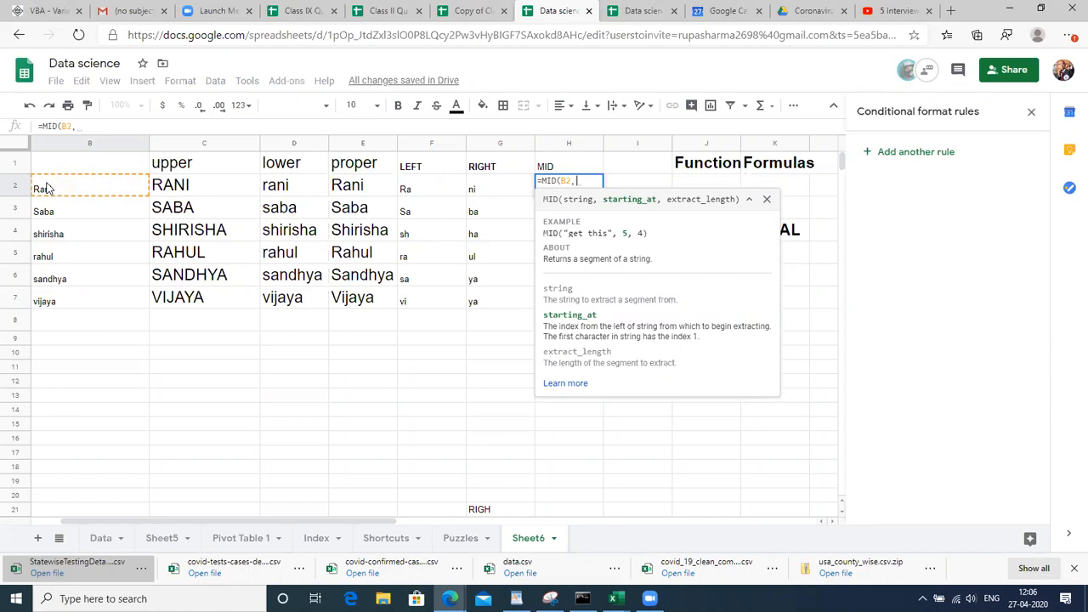
text(1,3)
key(BackSpace)
text(3)
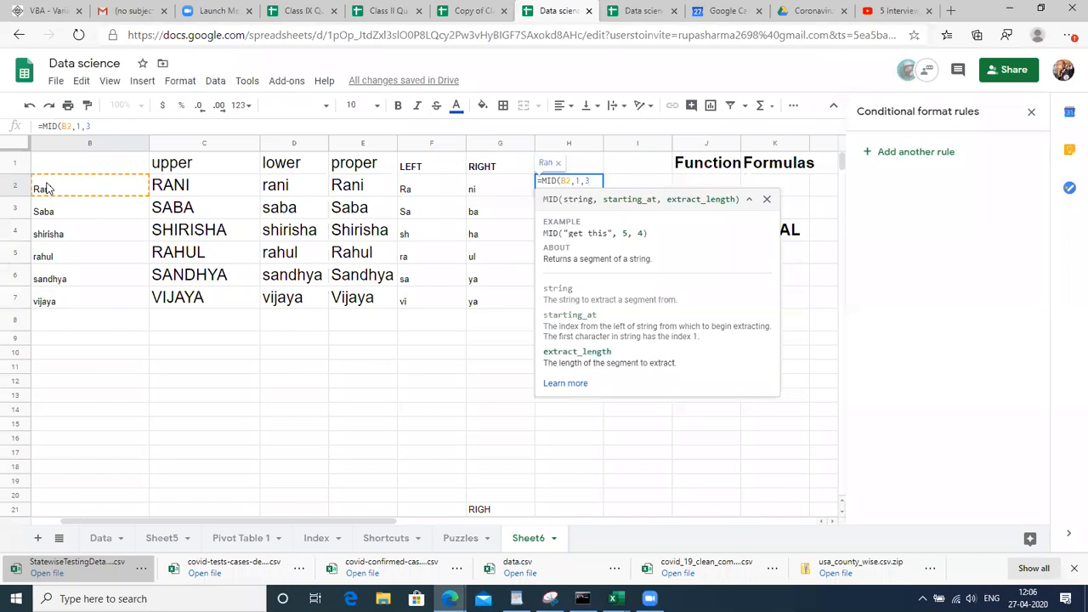
text())
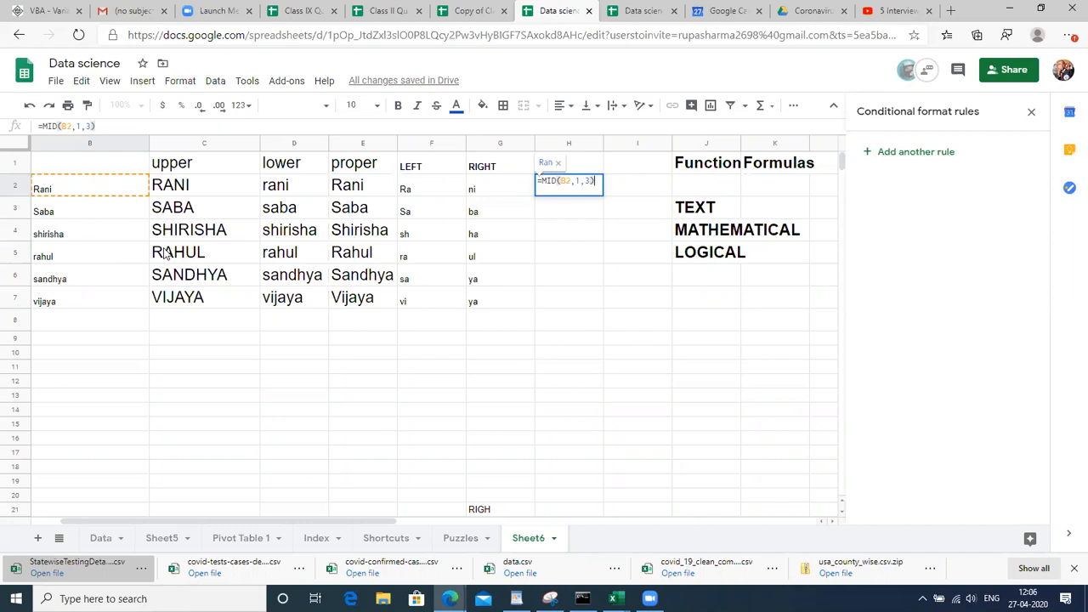
key(Return)
Fill the MID formula down H2:H7 with Ctrl+D and check H3
key(Up)
key(shift+Down)
key(shift+Down)
key(ctrl+d)
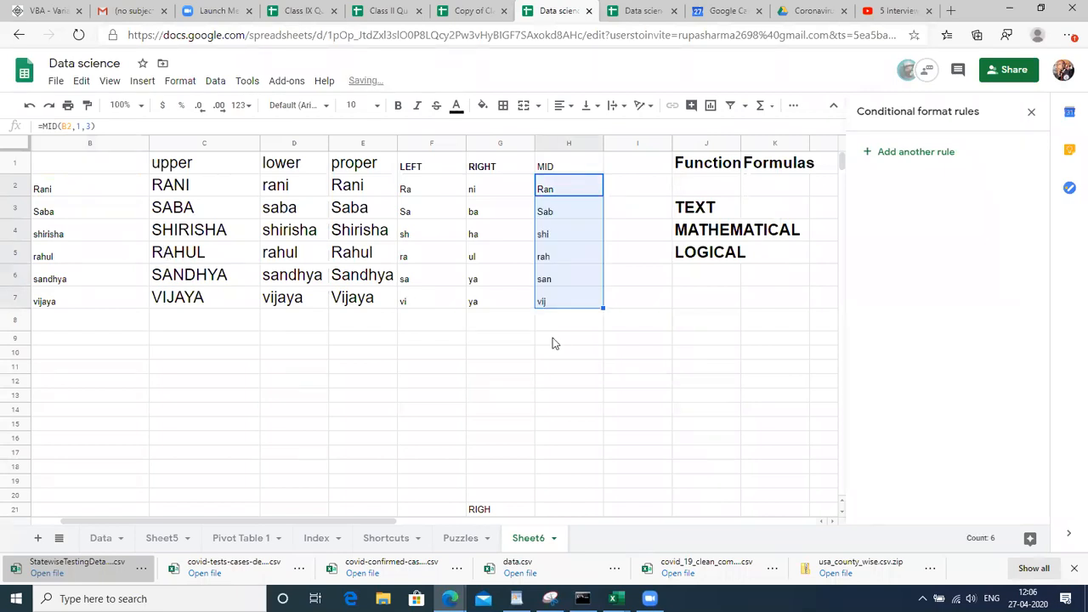
click(553, 339)
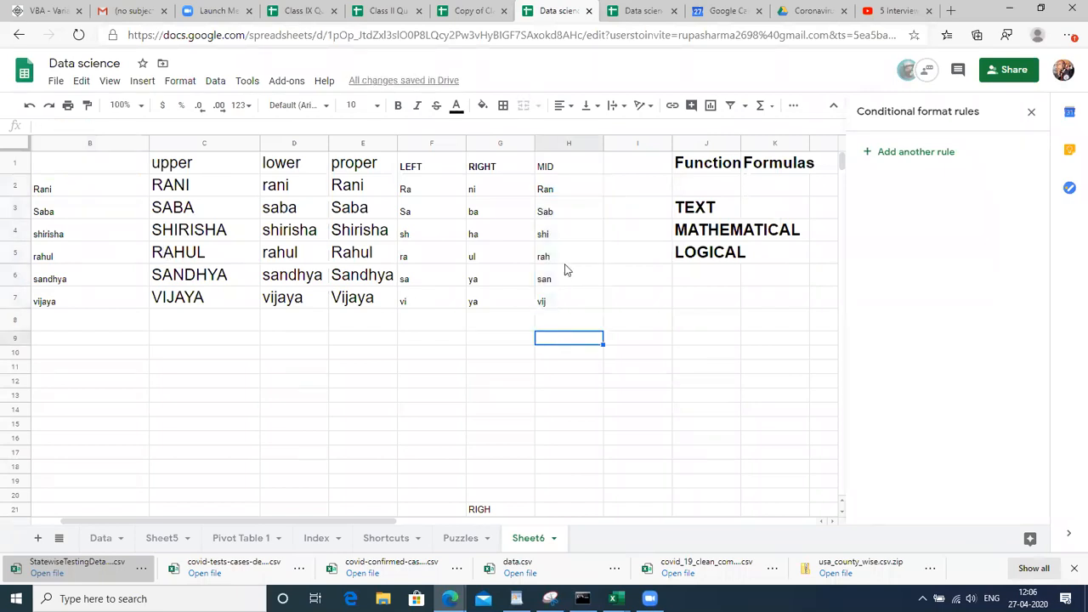
click(572, 202)
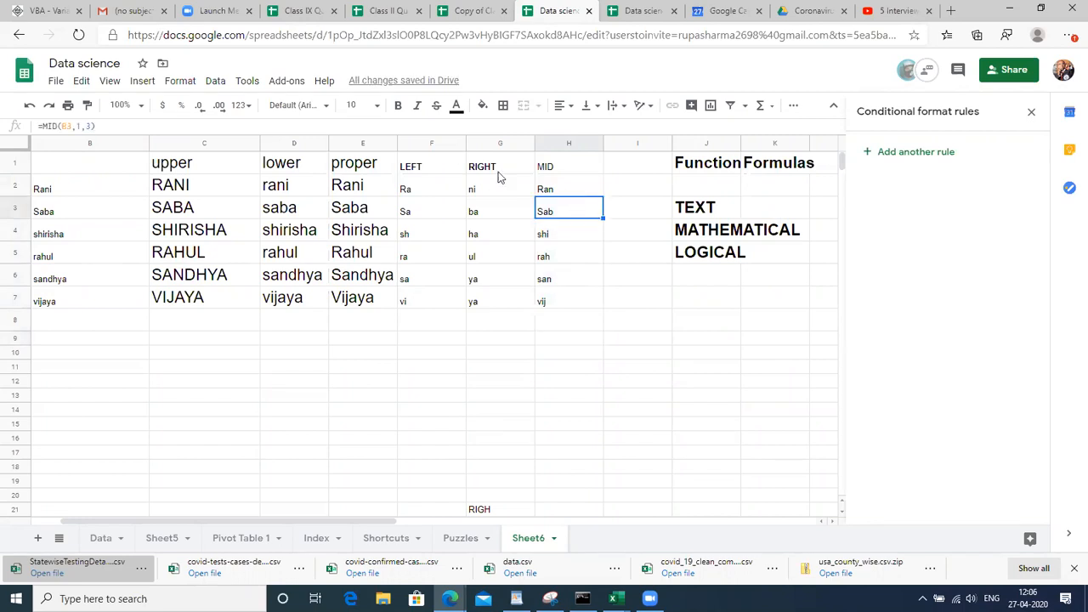
Edit H2's formula to =MID(B2,3,1) and commit it
click(427, 191)
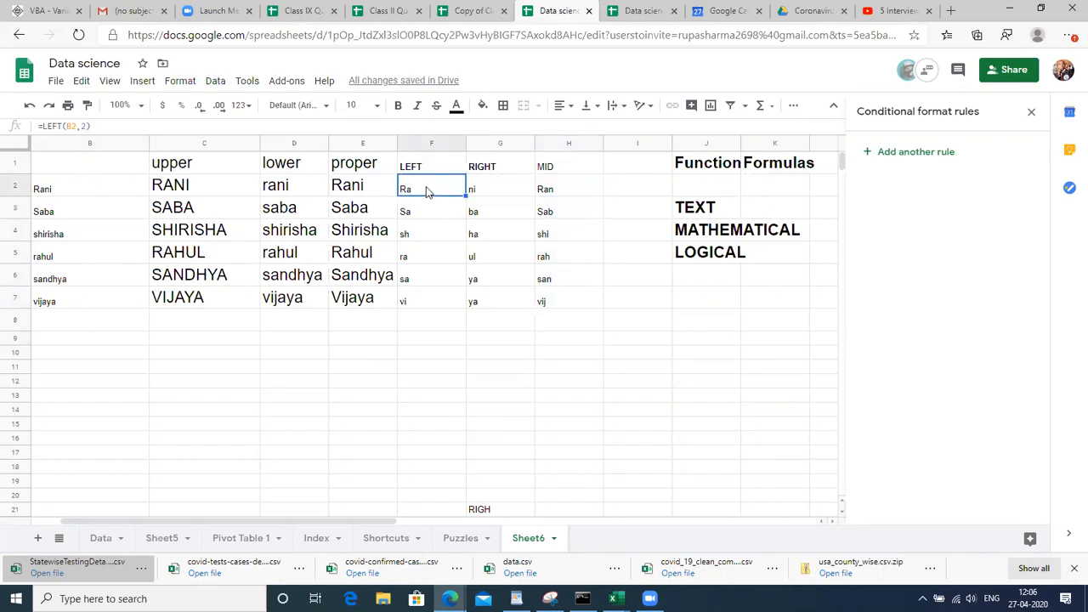
click(571, 190)
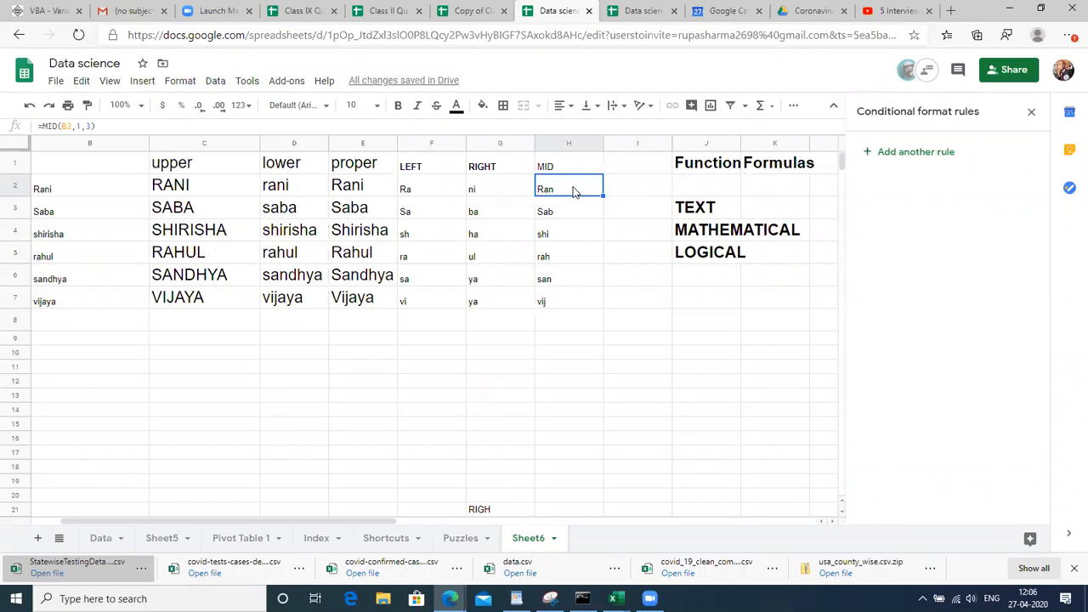
double_click(573, 191)
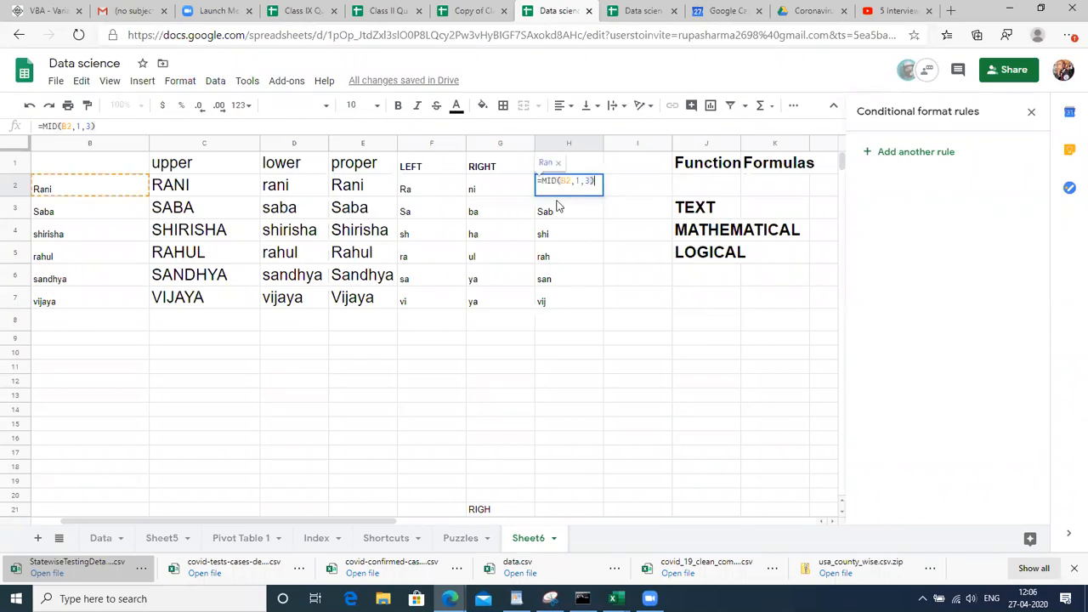
click(579, 182)
key(BackSpace)
text(3)
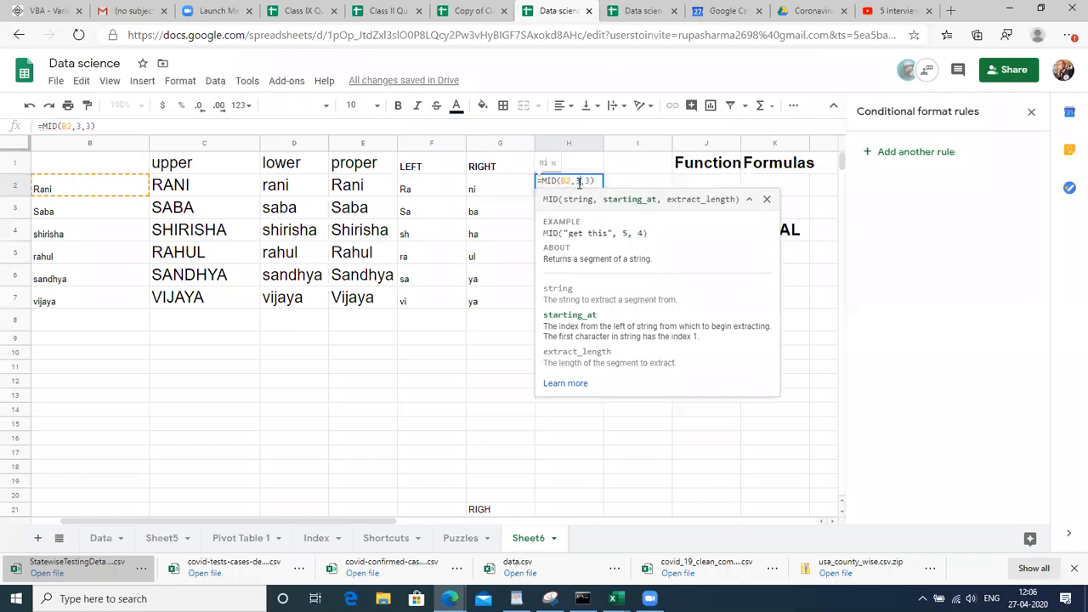
key(Right)
key(Right)
key(BackSpace)
text(1)
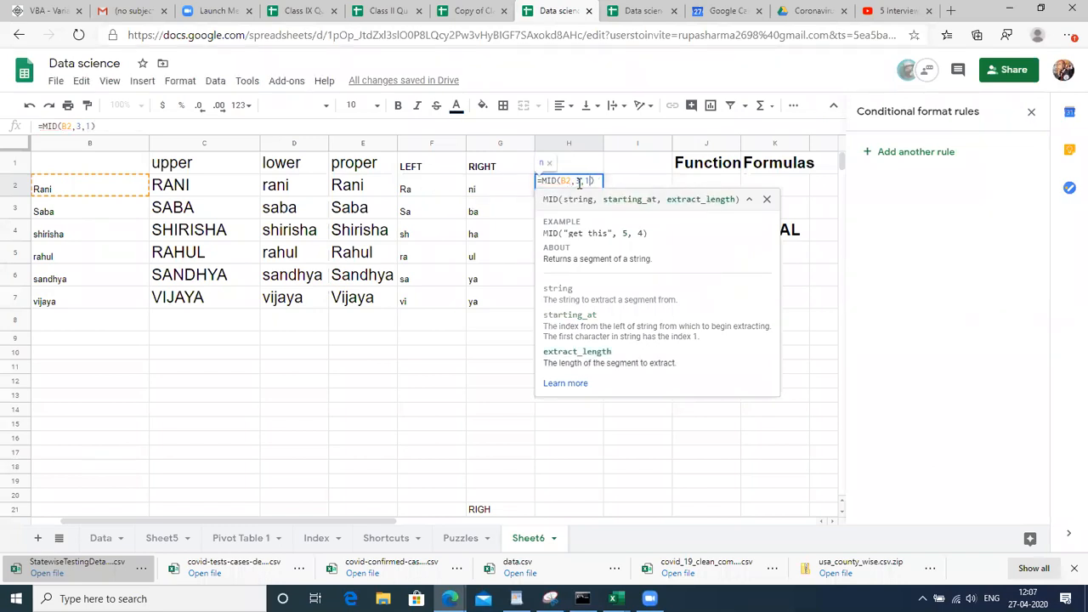
click(577, 182)
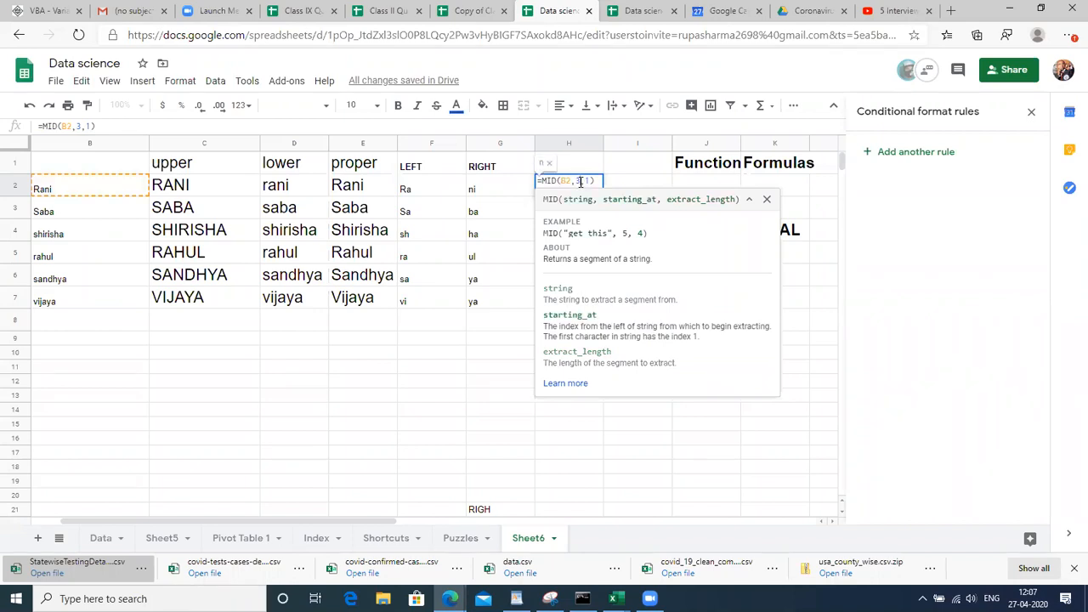
click(589, 181)
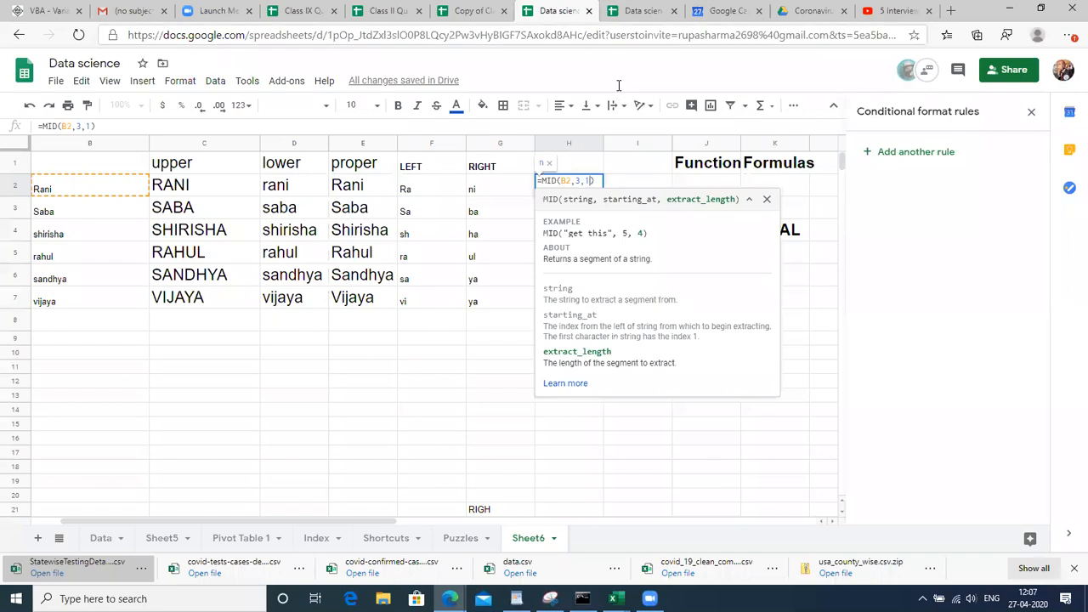
click(639, 39)
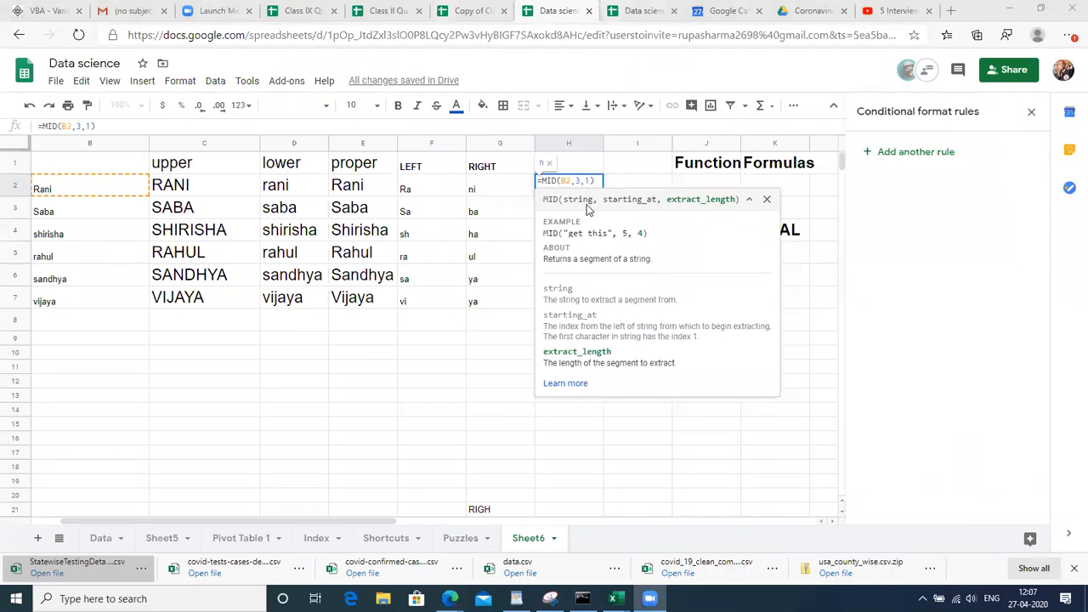
click(488, 319)
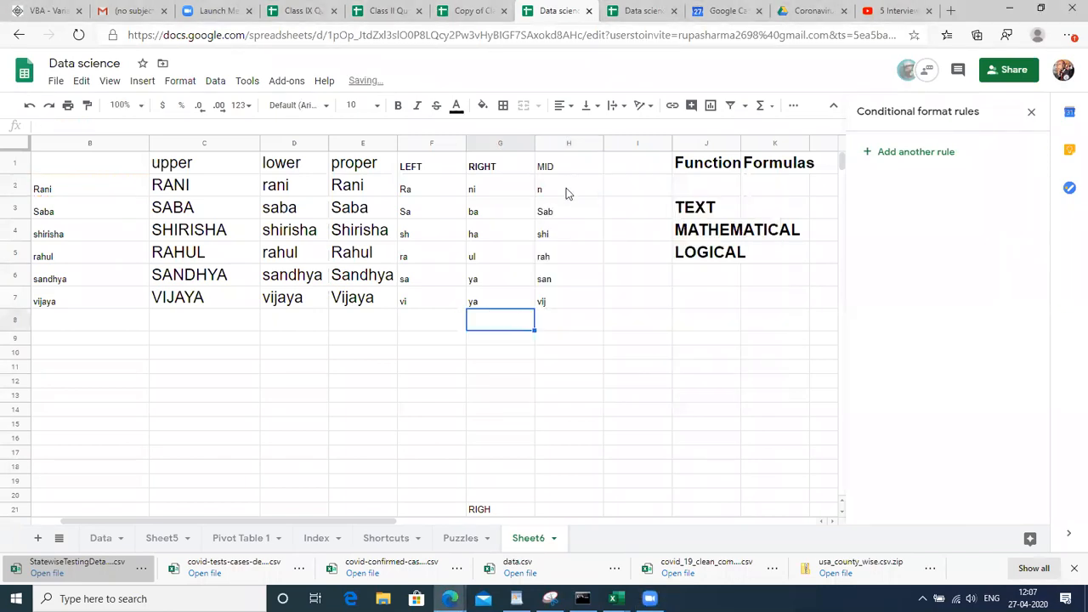
Fill the new MID formula down H2:H7 with Ctrl+D
click(566, 188)
key(Down)
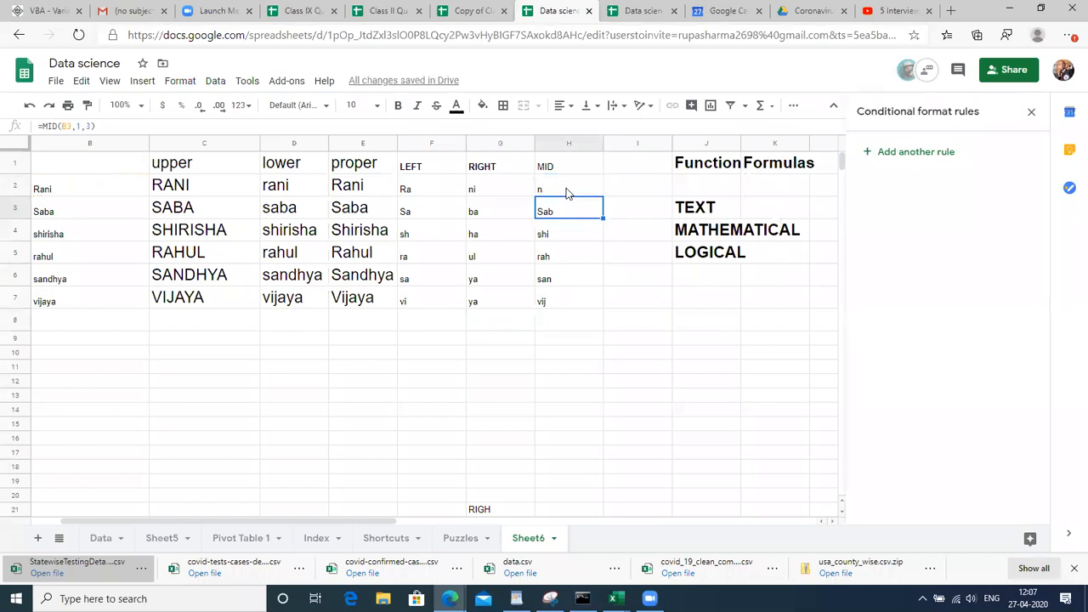
key(Down)
click(566, 188)
key(shift+Down)
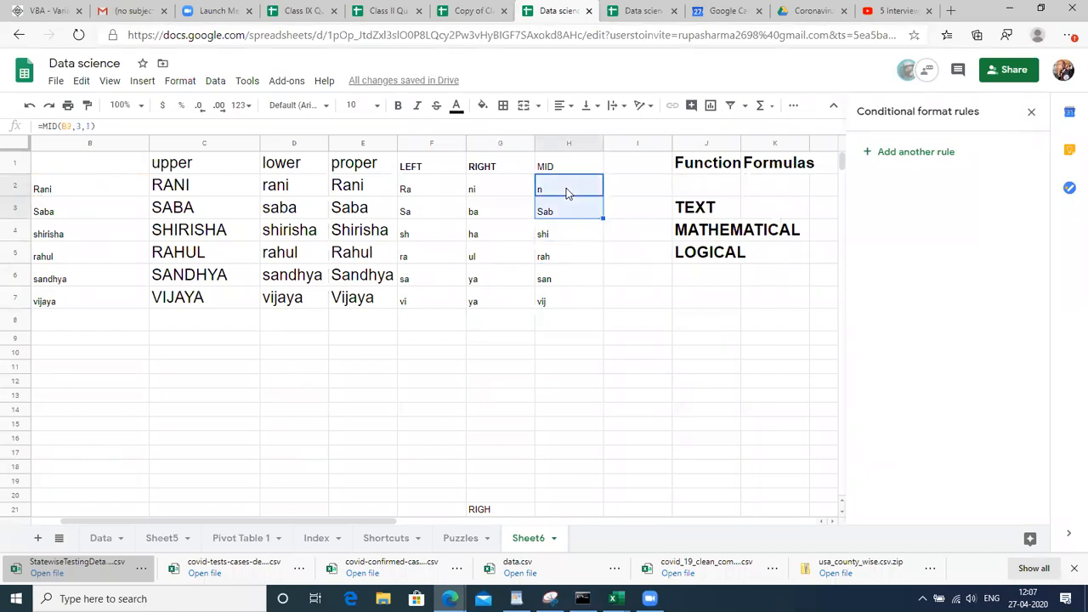
key(shift+Down)
key(shift+Down)
key(shift+Down)
key(shift+Down)
key(ctrl+d)
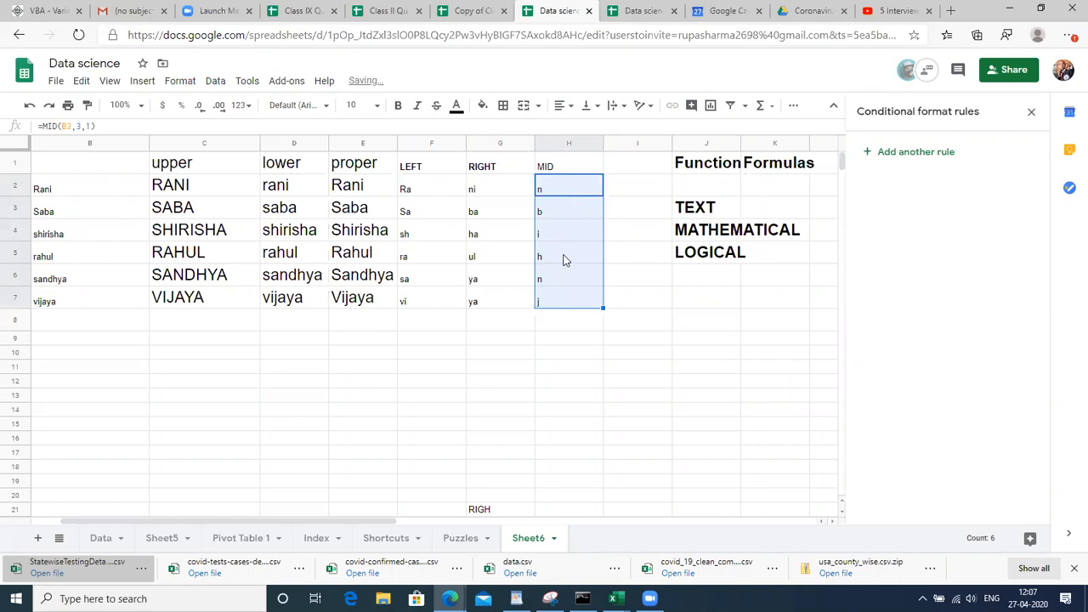
click(566, 259)
Compare the MID results with the names in column B and the LEFT formula
click(574, 208)
key(Down)
key(Return)
key(Return)
key(Return)
key(Return)
key(Return)
key(Return)
key(Return)
key(Return)
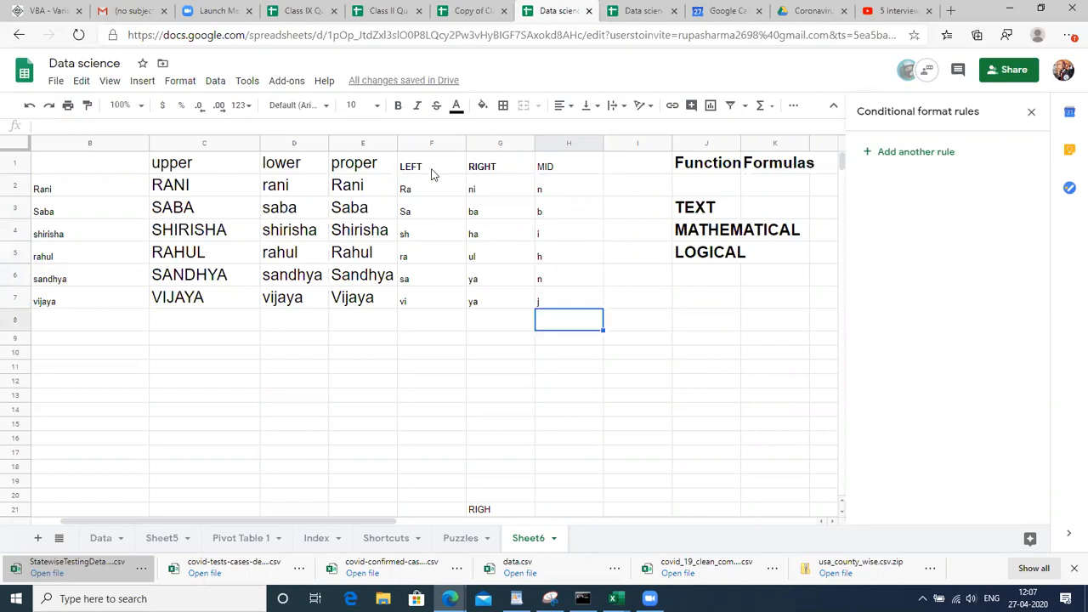
click(431, 174)
key(Right)
key(Right)
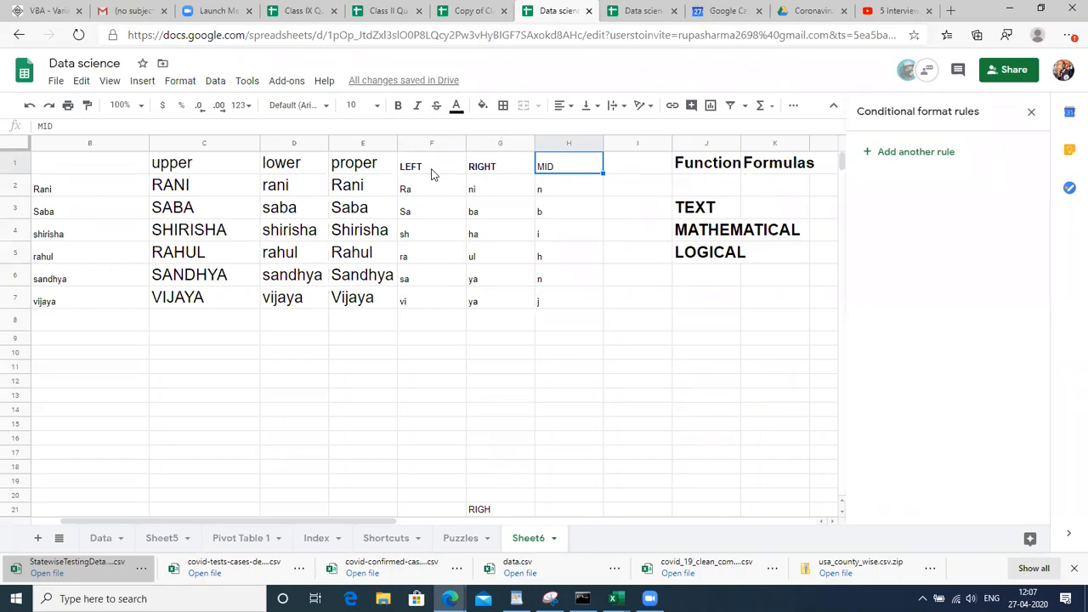
click(554, 193)
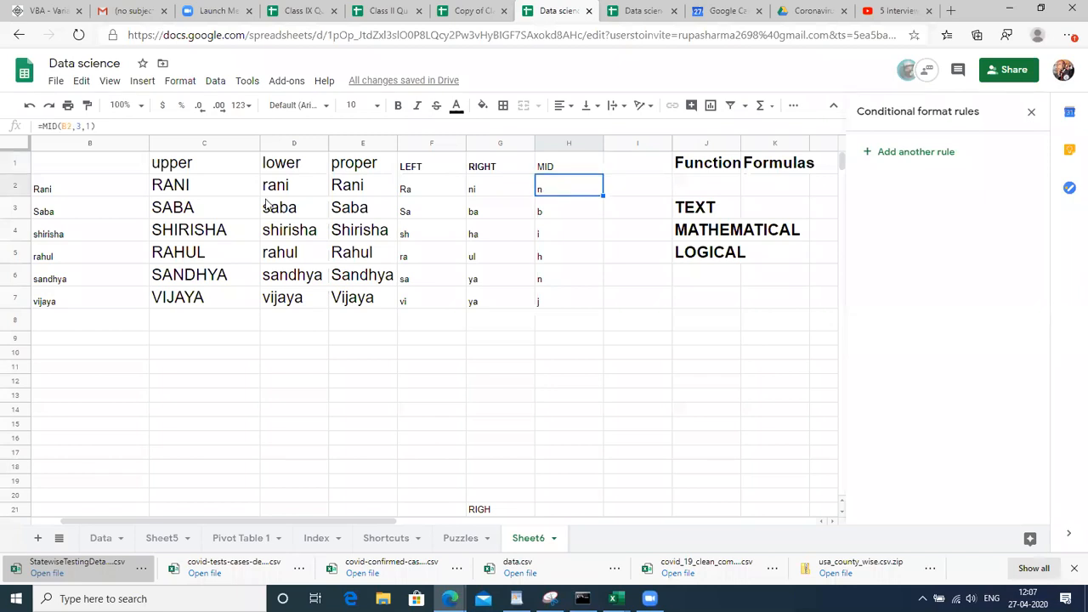
click(59, 182)
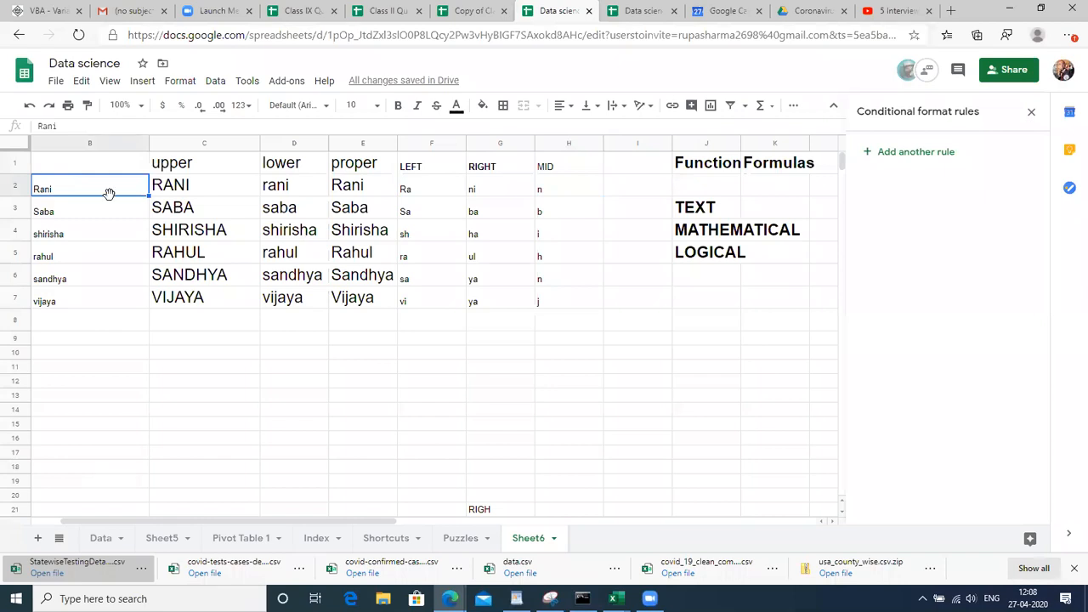
click(429, 184)
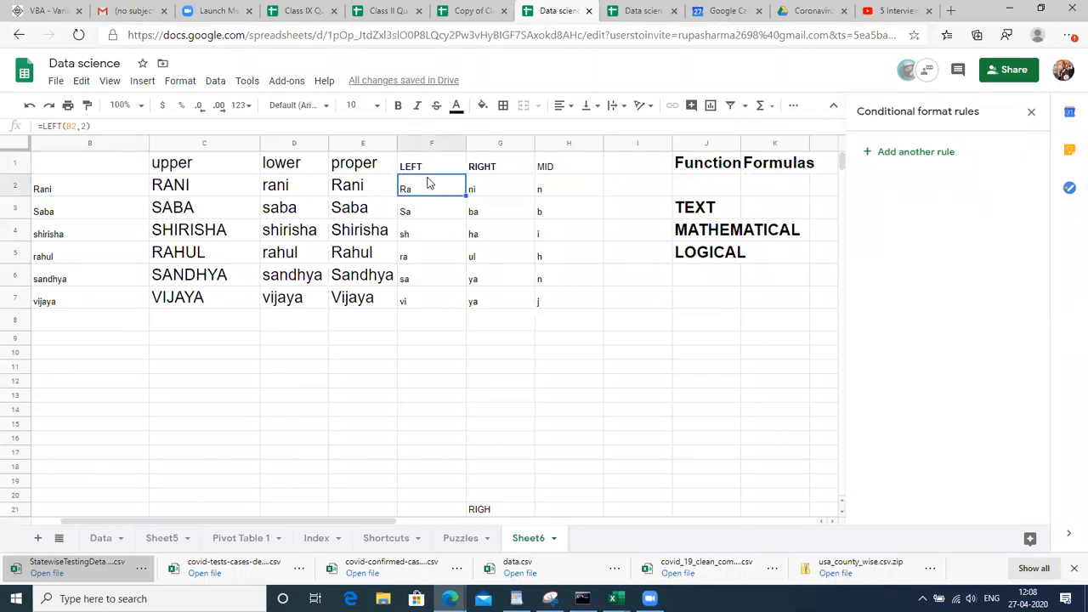
click(433, 164)
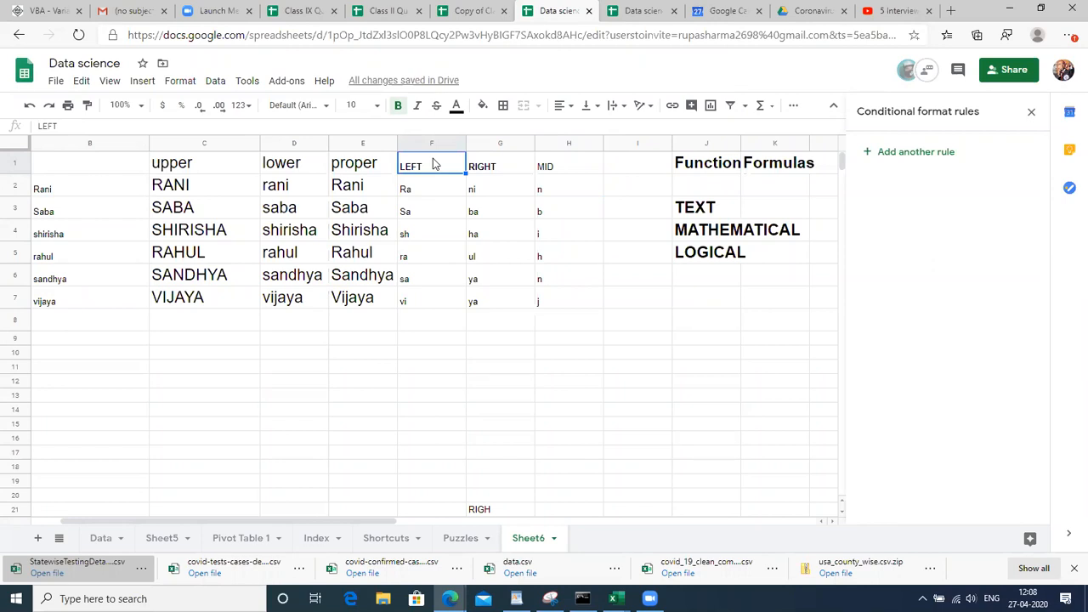
Set the LEFT, RIGHT and MID headings to font size 14
drag(433, 164, 570, 166)
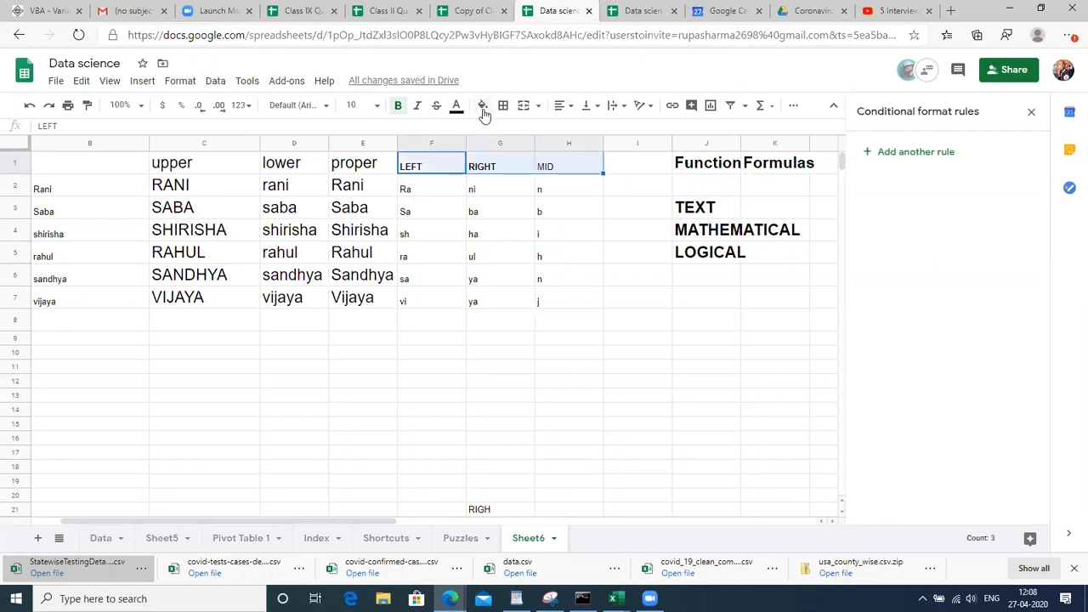
click(352, 105)
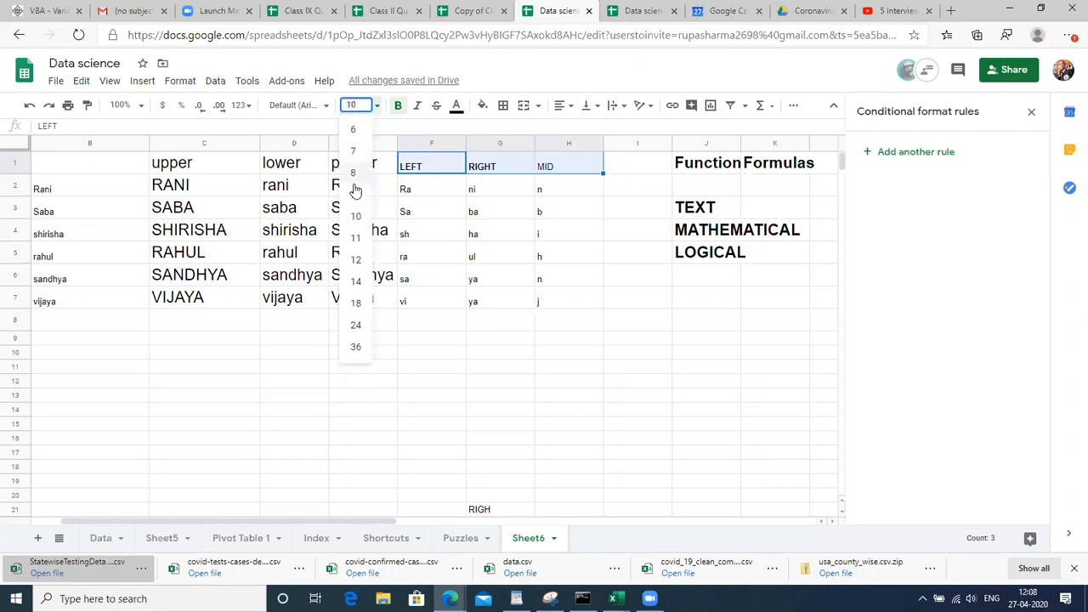
click(357, 282)
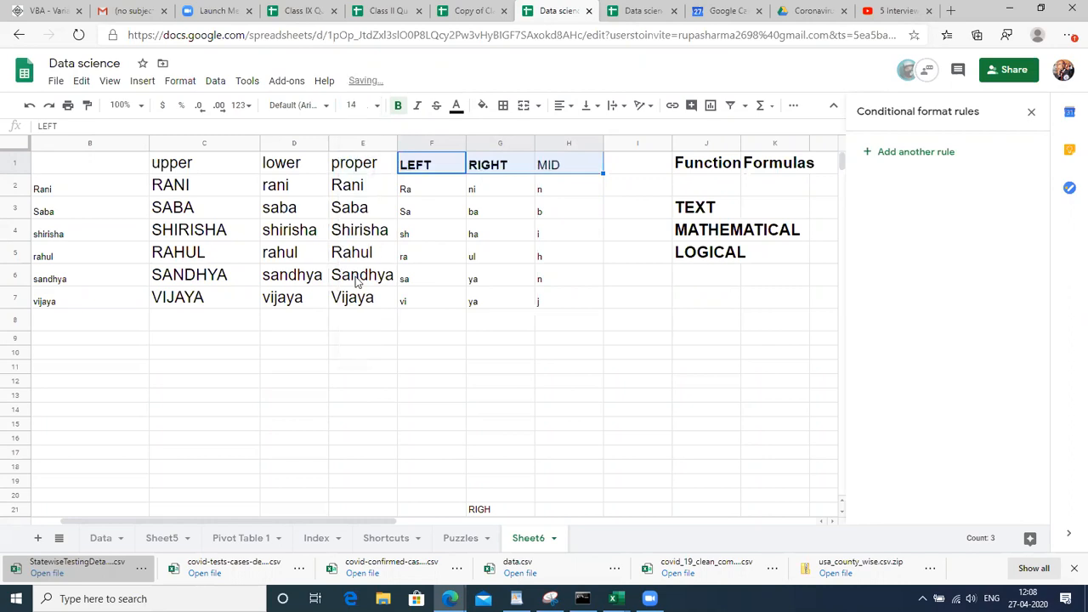
Set the results in F2:H7 to font size 18
click(415, 189)
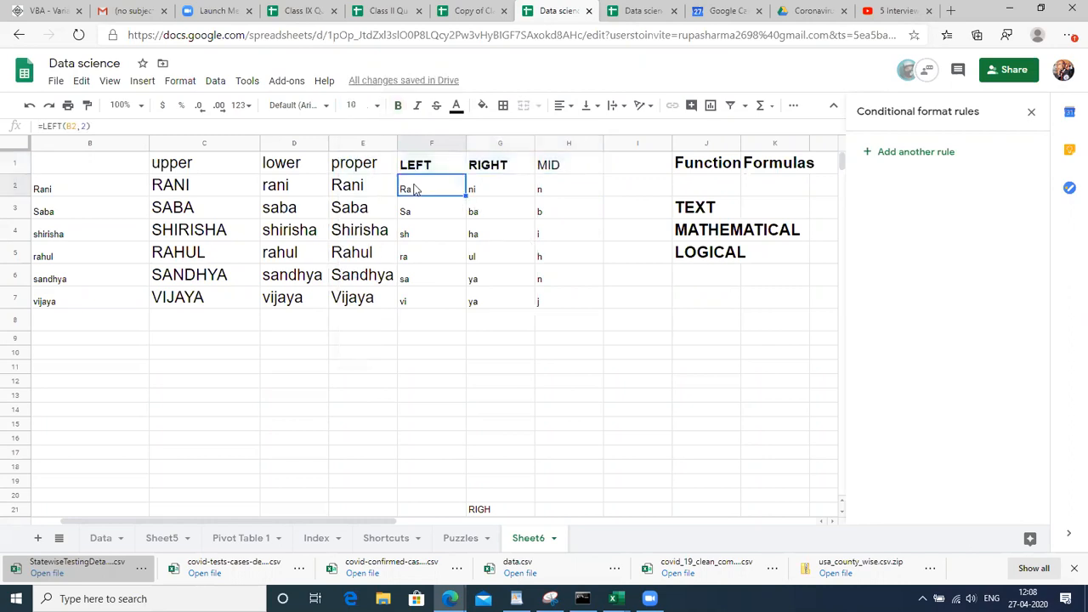
key(shift+Right)
key(shift+Right)
key(shift+Down)
key(shift+Down)
key(shift+Down)
key(shift+Down)
key(shift+Down)
key(shift+Down)
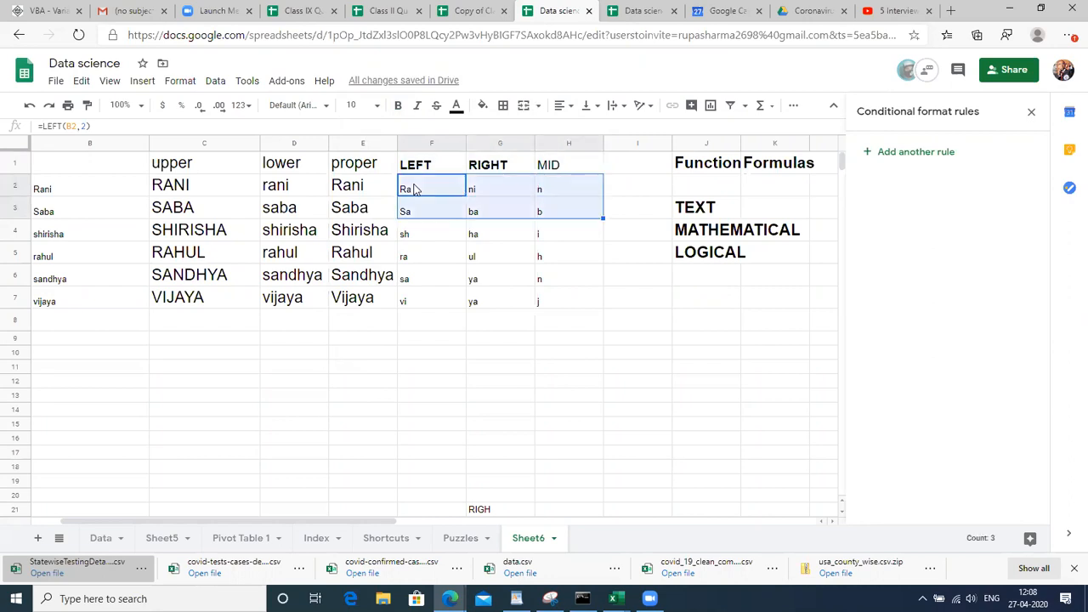
key(shift+Up)
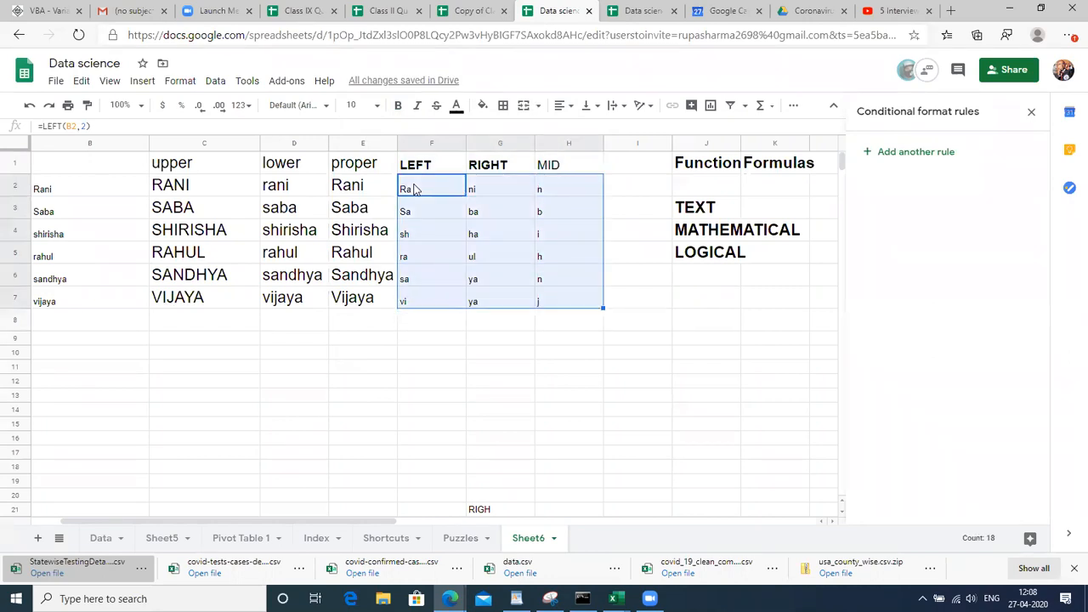
click(369, 107)
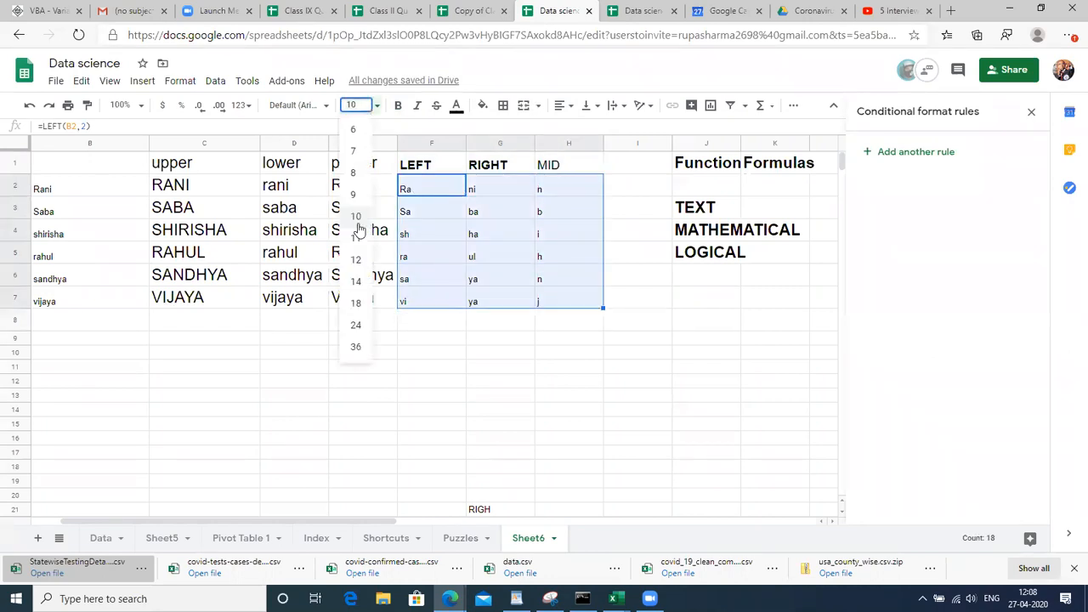
click(357, 303)
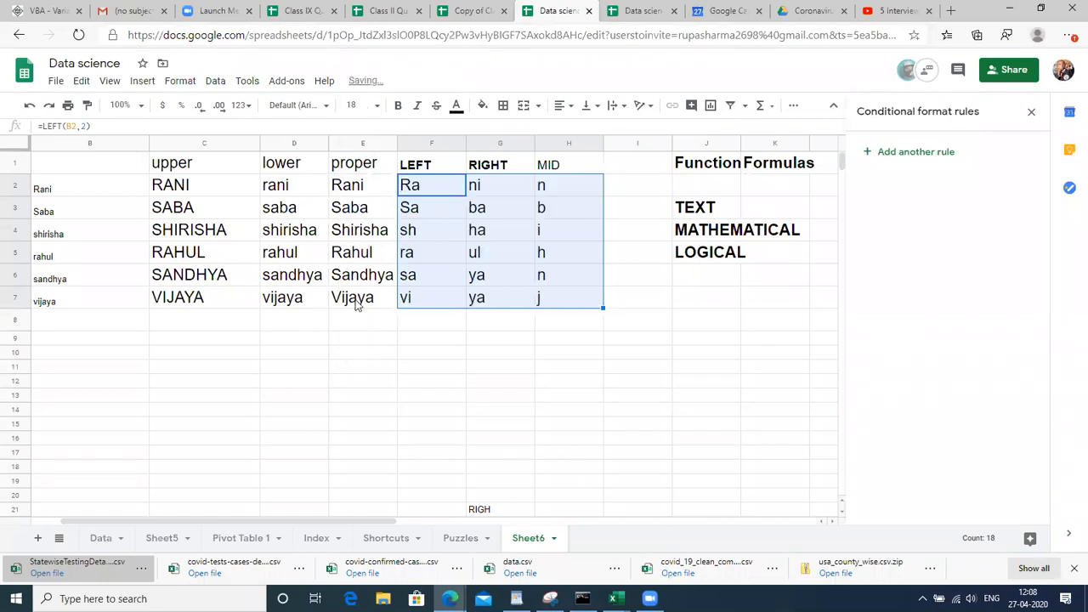
click(525, 275)
Insert two blank columns at column I, before the Function table
key(ctrl+Up)
key(Right)
key(Right)
key(Right)
key(Right)
key(Right)
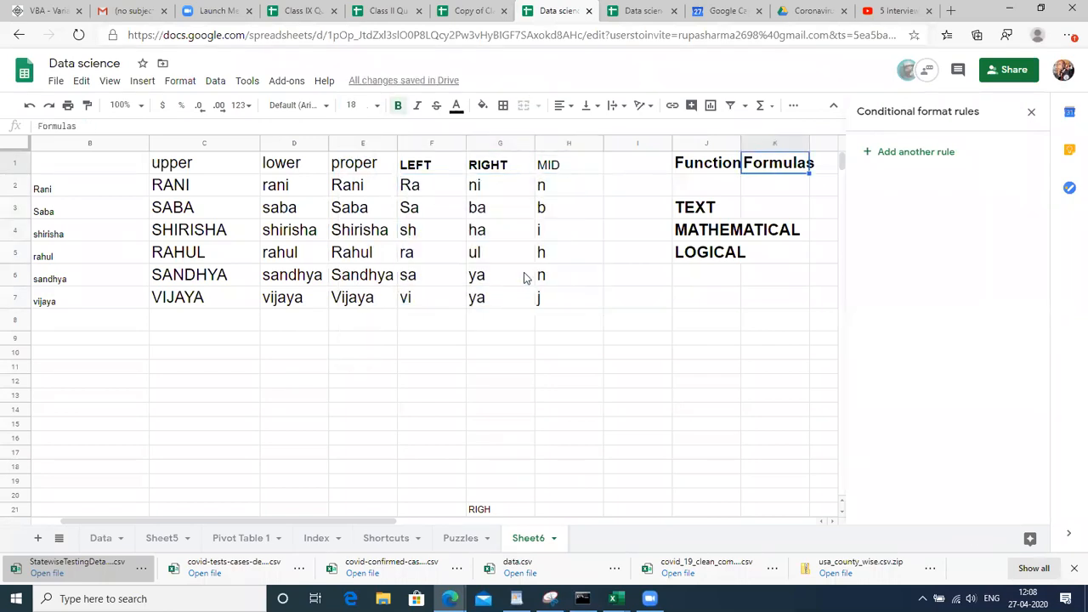
key(Left)
key(Left)
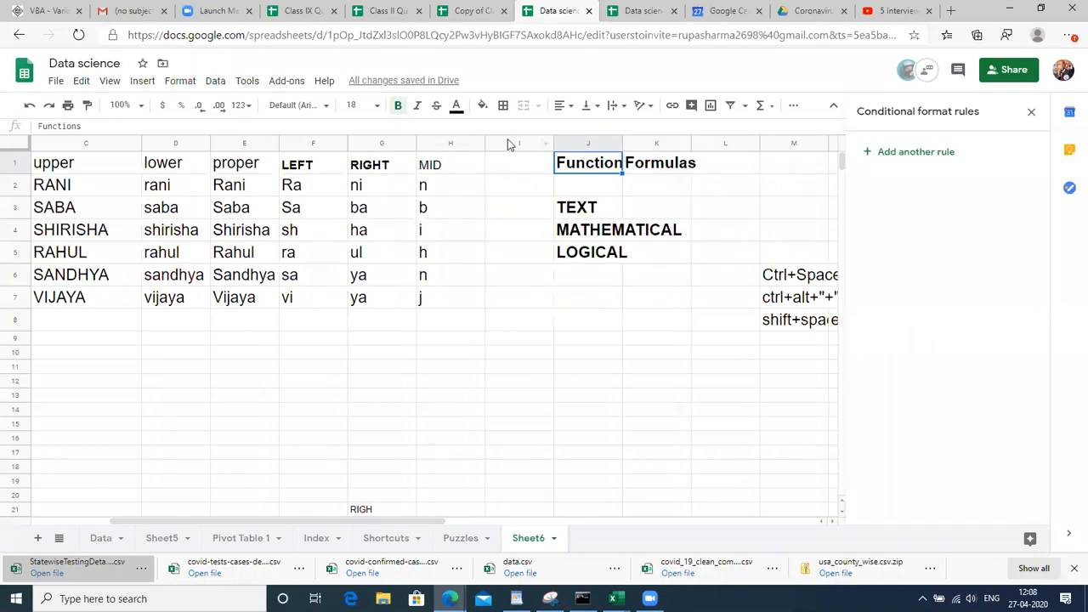
click(507, 140)
key(ctrl+alt+equal)
key(ctrl+alt+equal)
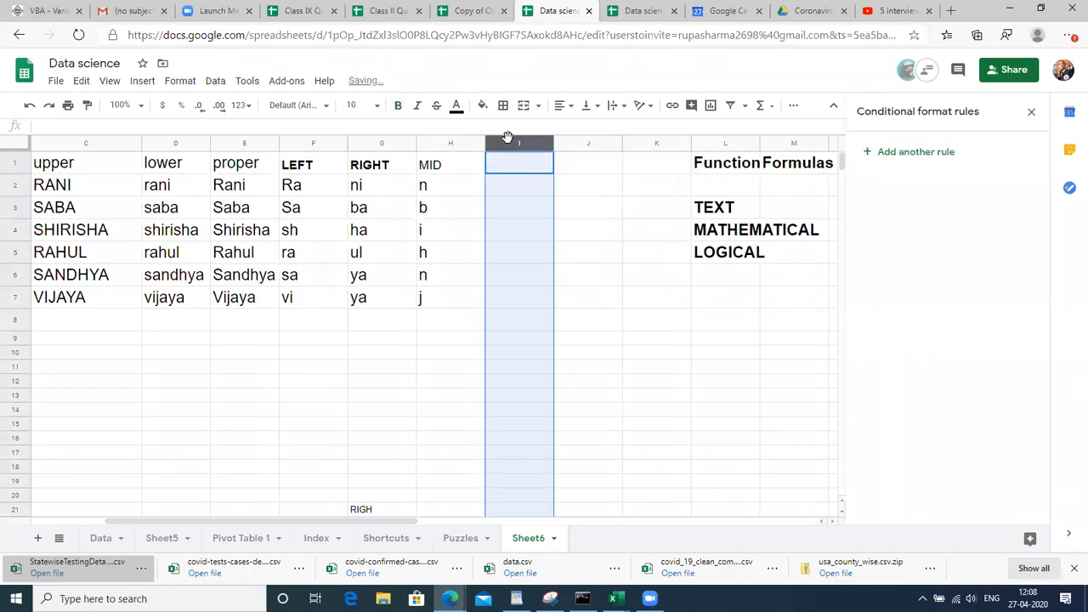
key(Left)
key(Left)
key(Left)
key(Left)
key(Left)
key(Left)
key(Left)
key(Left)
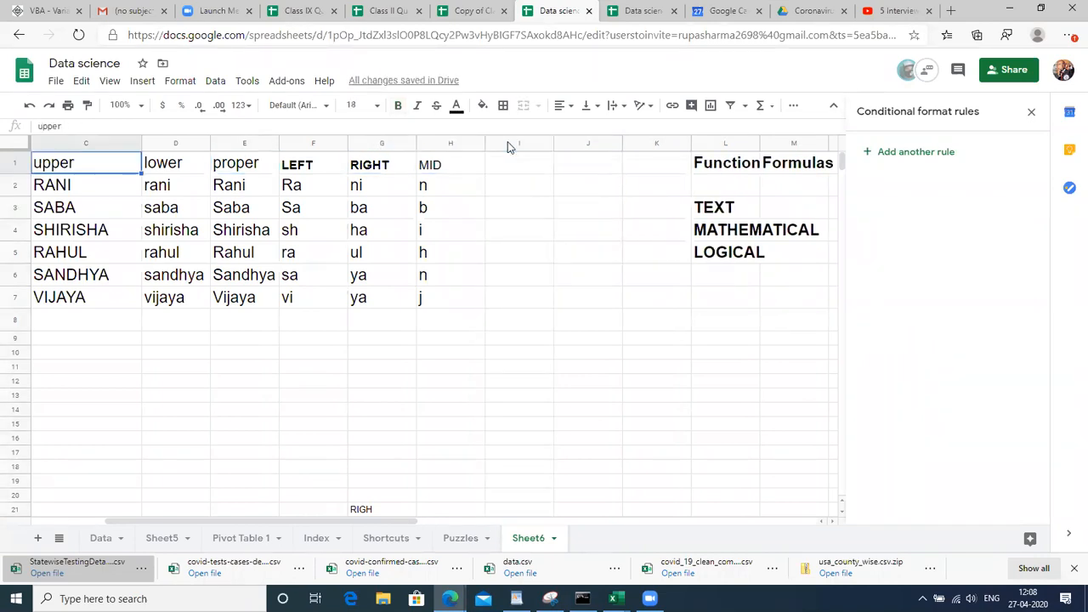
key(Down)
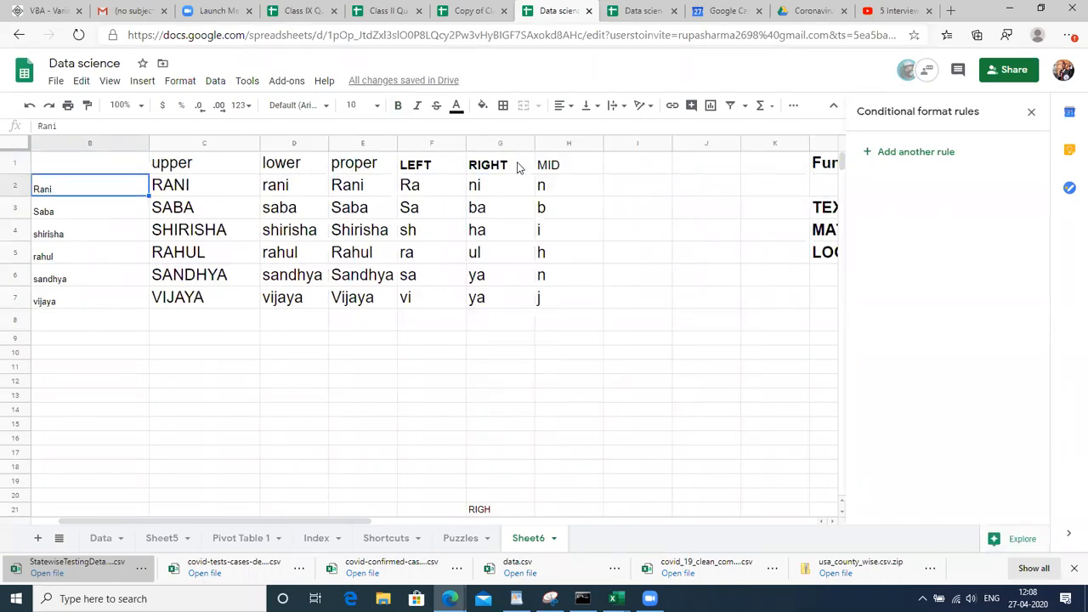
key(Right)
key(Right)
key(Right)
key(Right)
key(Right)
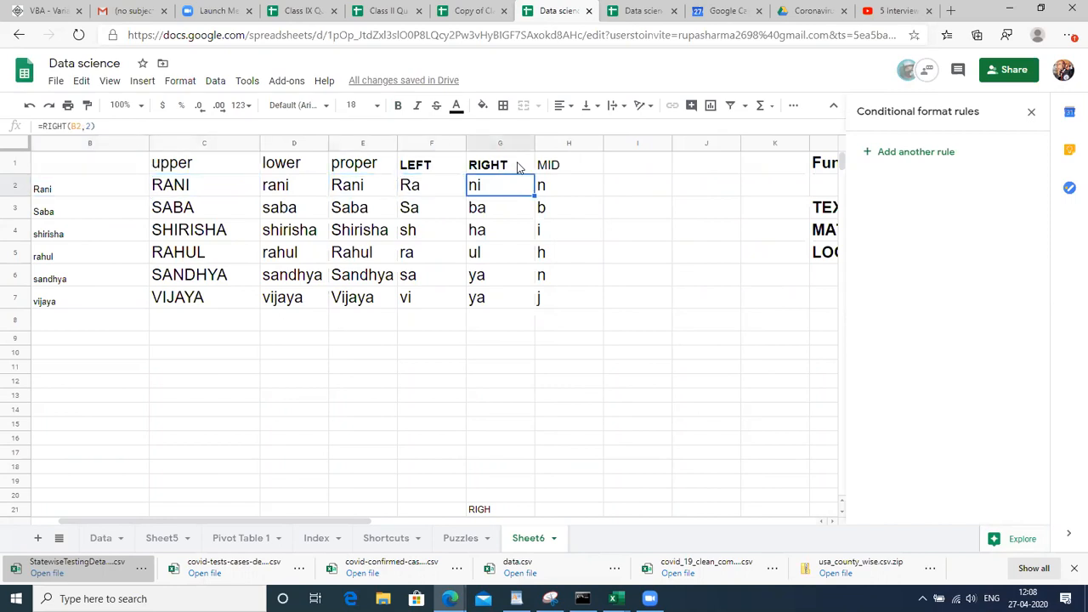
Freeze the first two columns, ID and name, using View > Freeze
click(64, 142)
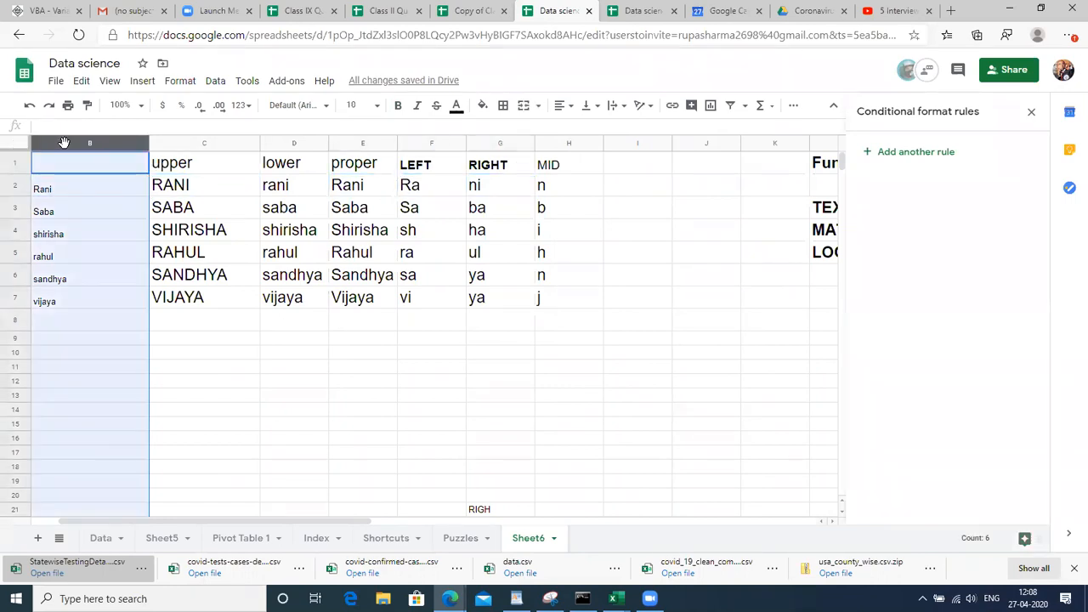
click(113, 83)
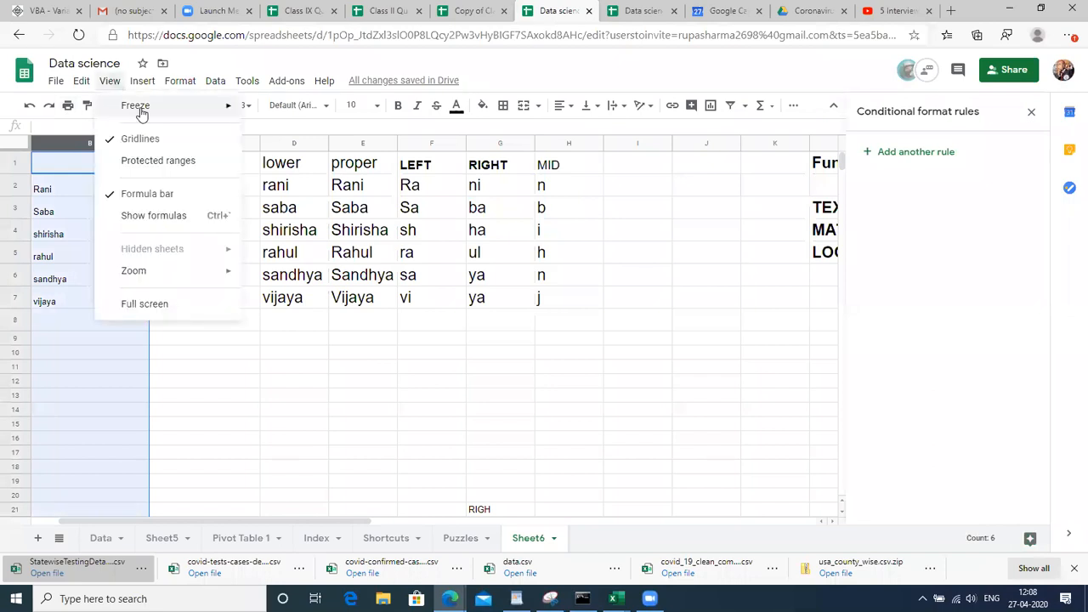
mouse_move(138, 109)
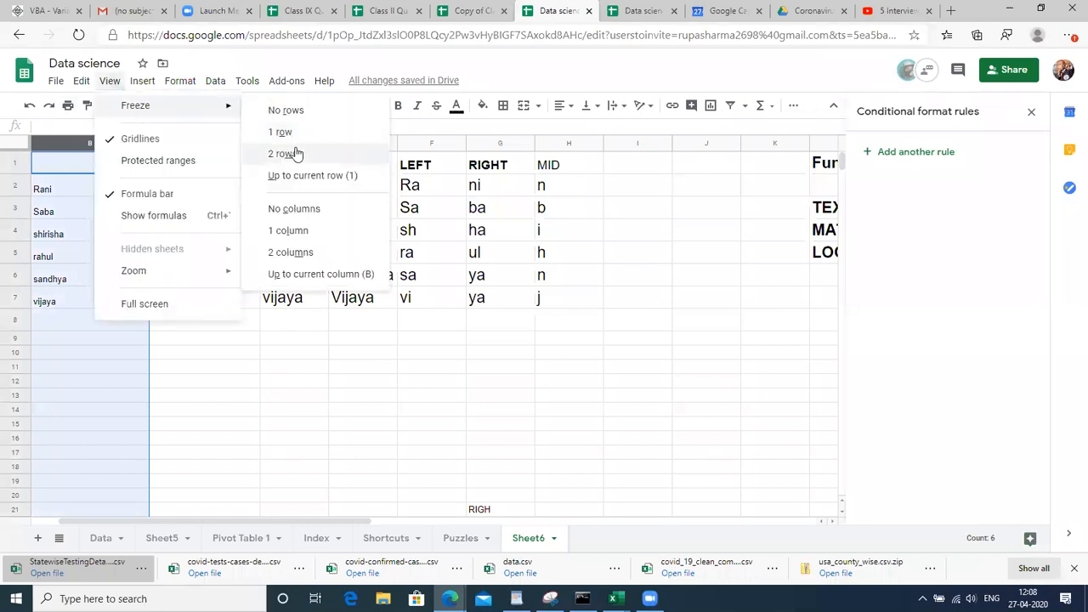
click(298, 229)
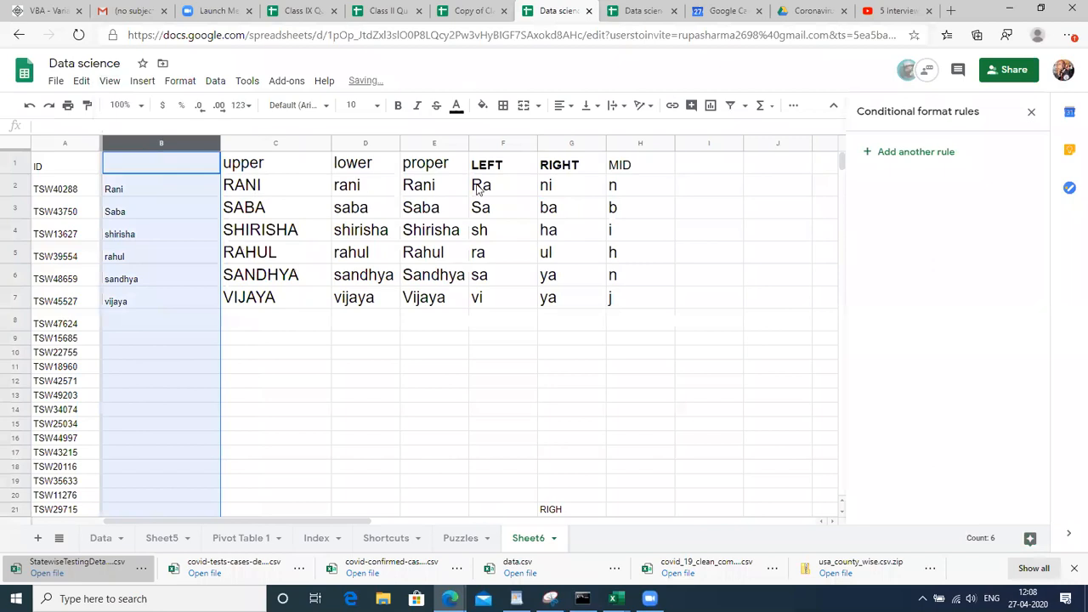
click(110, 82)
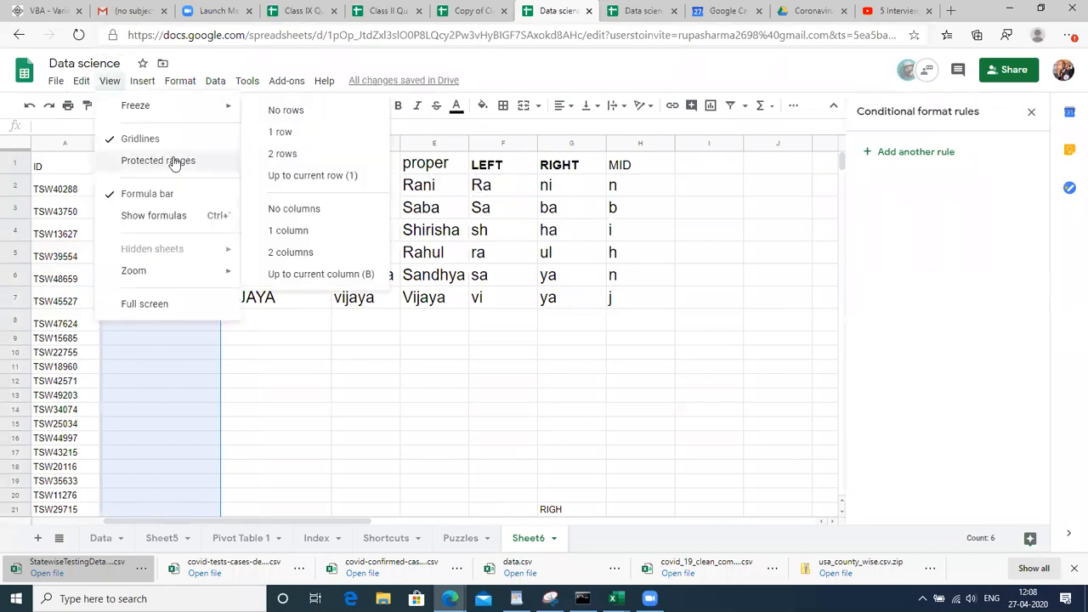
mouse_move(189, 107)
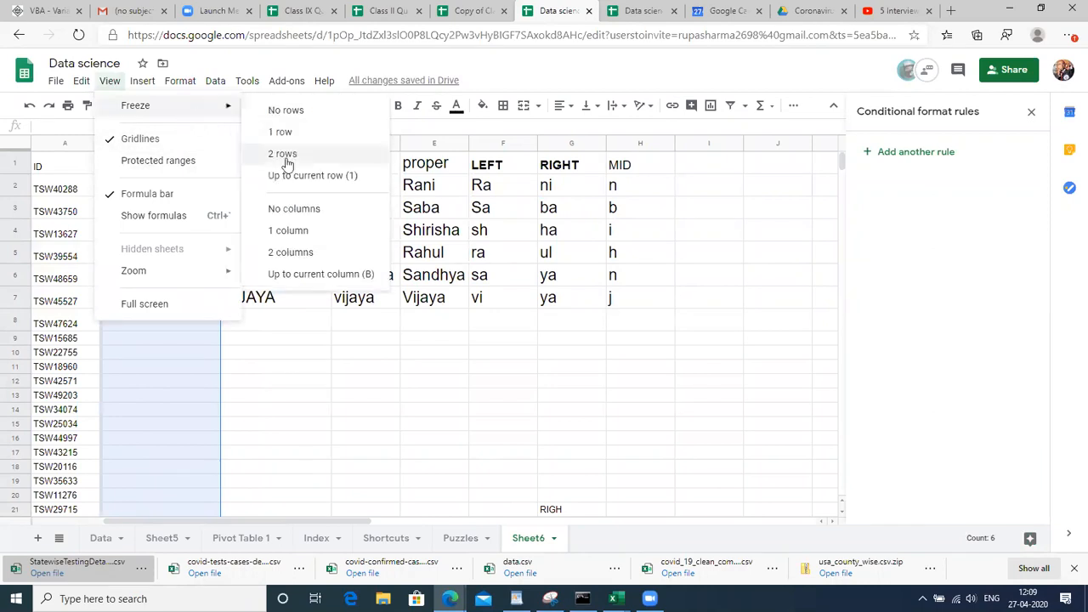
click(289, 252)
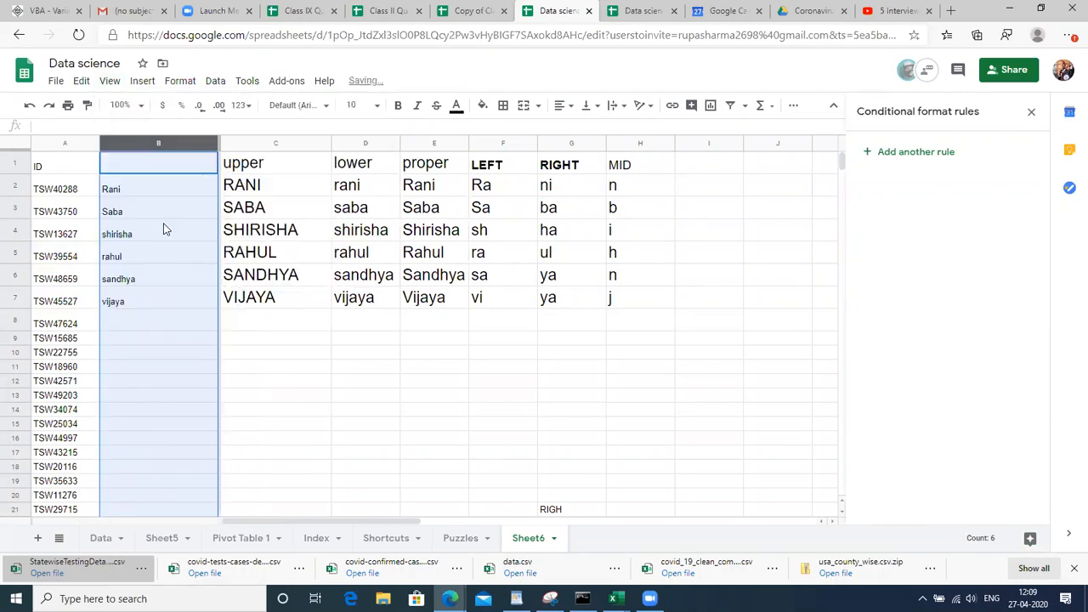
click(165, 230)
key(Right)
key(Right)
key(Right)
key(Right)
key(Right)
key(Right)
key(Right)
key(Right)
key(Right)
key(Right)
key(Right)
key(Right)
key(Right)
key(Right)
key(Right)
key(Right)
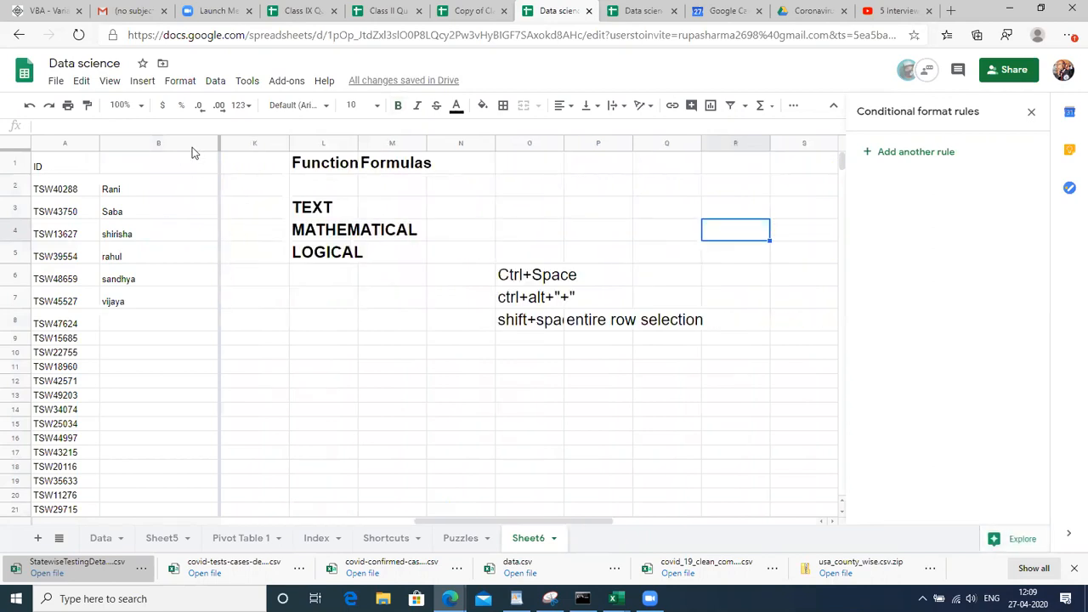
Move across row 3 to confirm the frozen columns stay visible, ending at I2
click(192, 147)
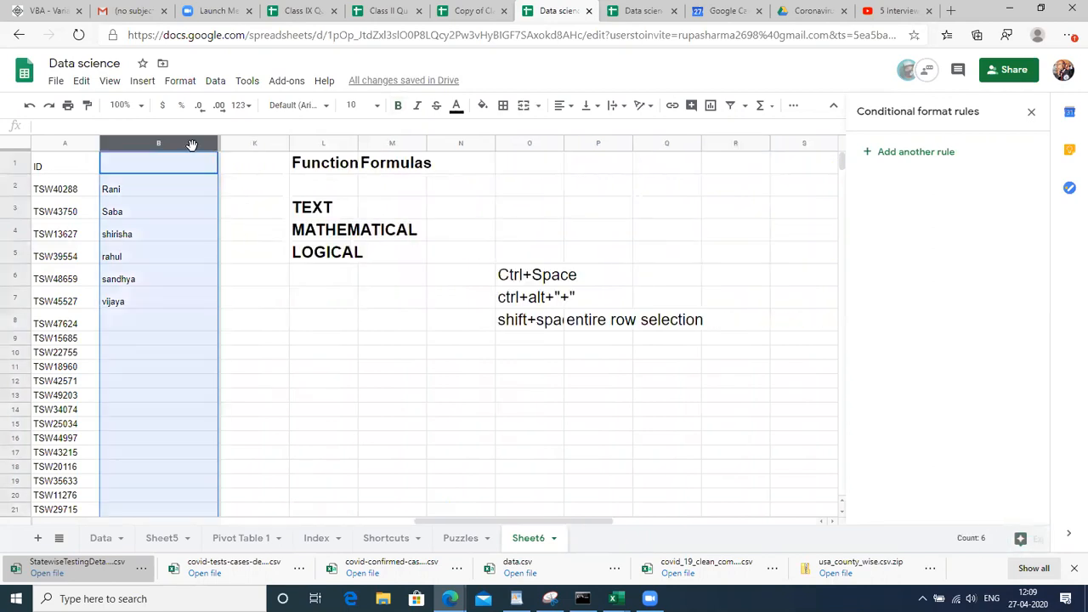
click(340, 218)
key(Left)
key(Left)
key(Left)
key(Left)
key(Left)
key(Left)
key(Left)
key(Left)
key(Left)
key(Left)
key(Left)
key(Right)
key(Right)
key(Right)
key(Right)
key(Right)
key(Right)
key(Right)
key(Right)
key(Right)
key(Right)
key(Right)
key(Right)
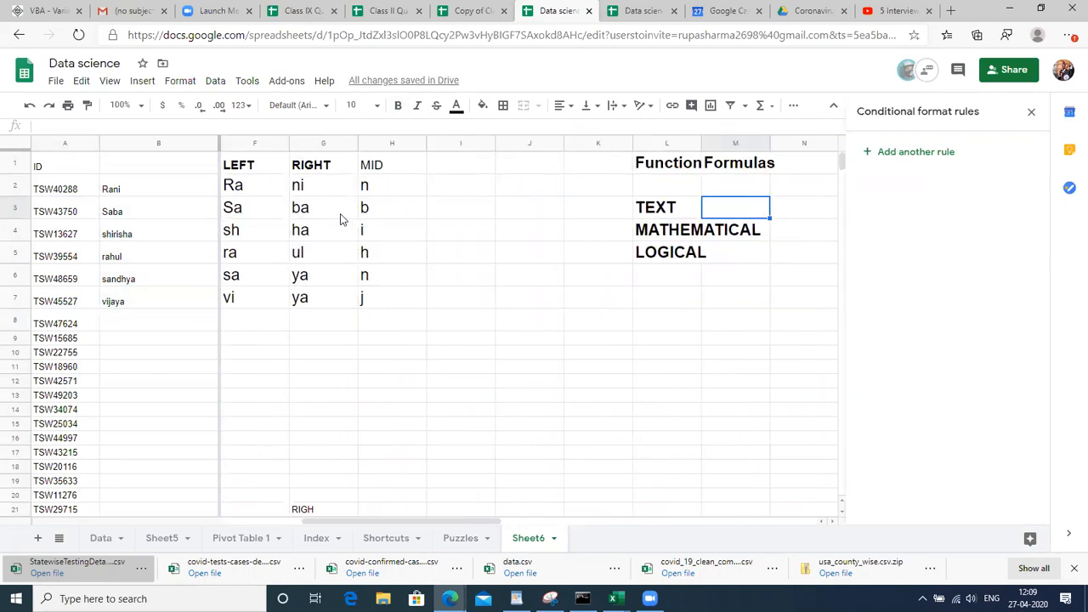
click(439, 172)
key(Down)
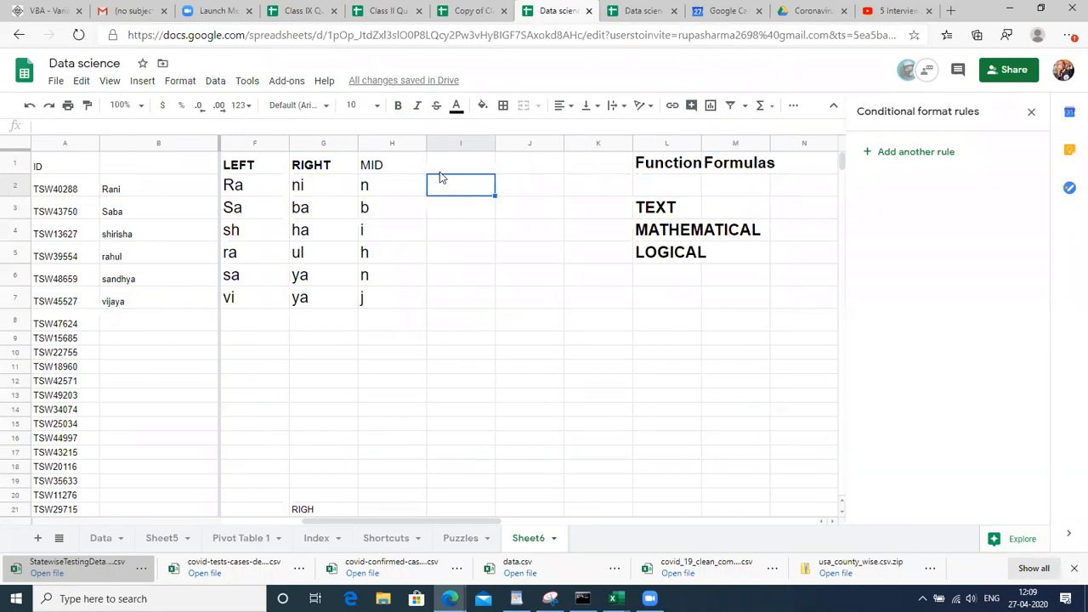
Enter the heading Find in I1
key(Up)
text(Find)
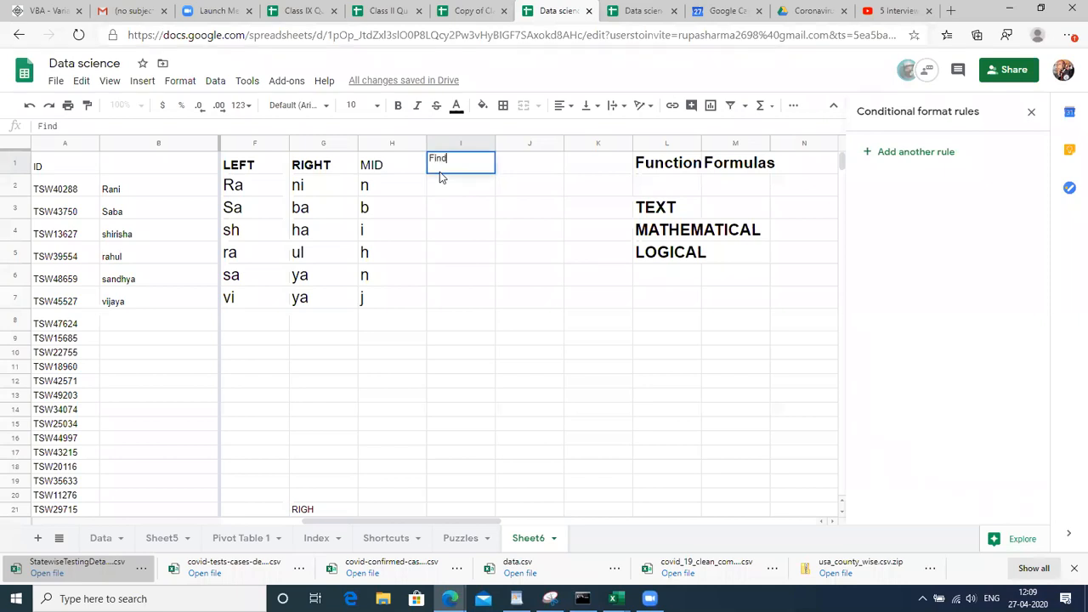
key(Return)
key(Up)
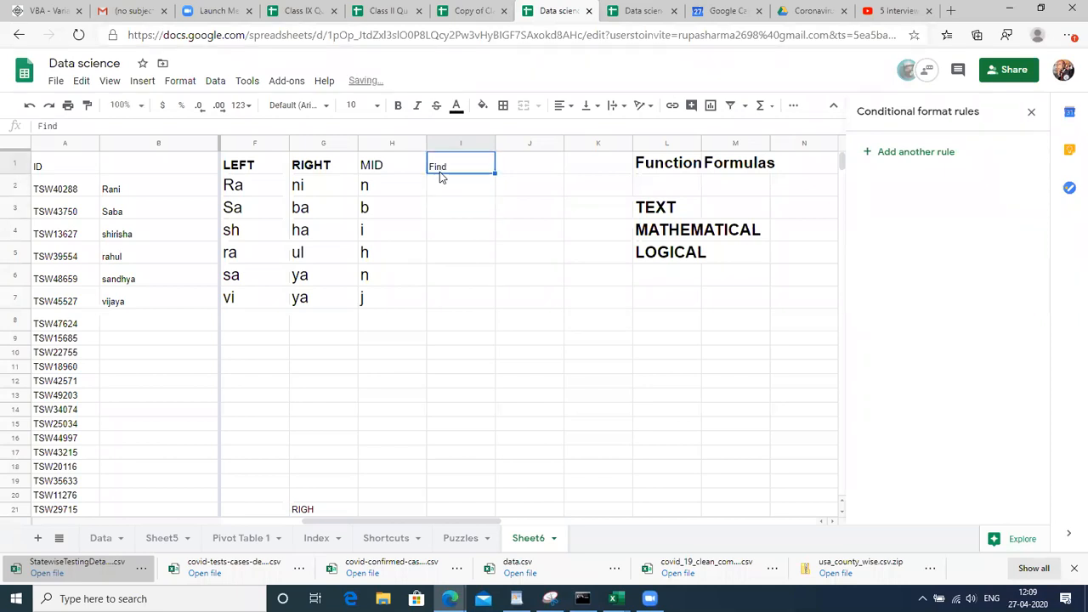
key(Down)
Enter =FIND("n",B2) in I2, returning 3
text(=FIN)
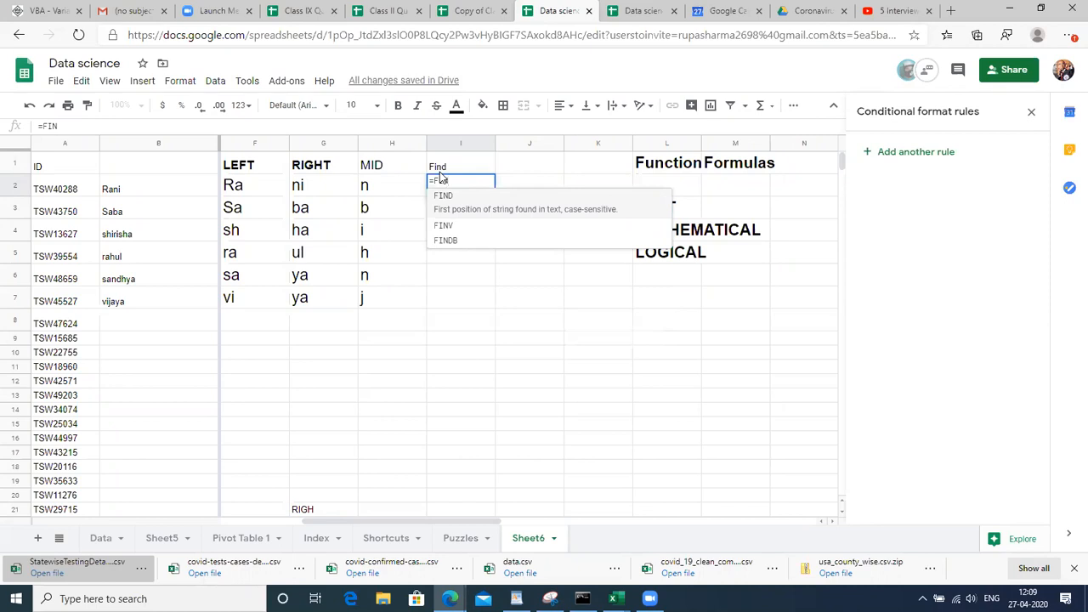
text(D()
click(174, 193)
text(,)
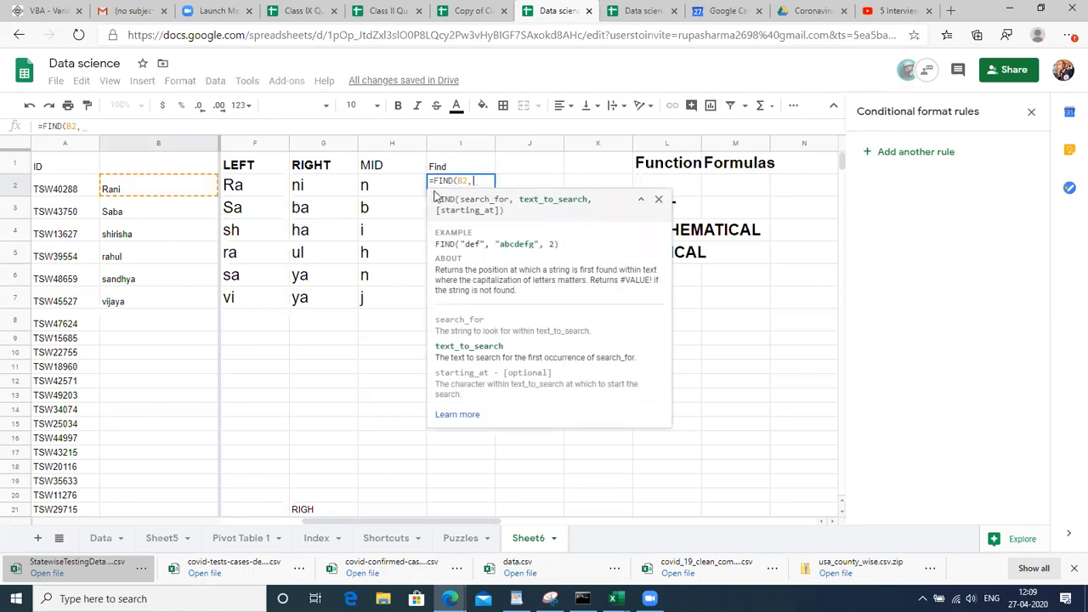
key(BackSpace)
key(BackSpace)
key(BackSpace)
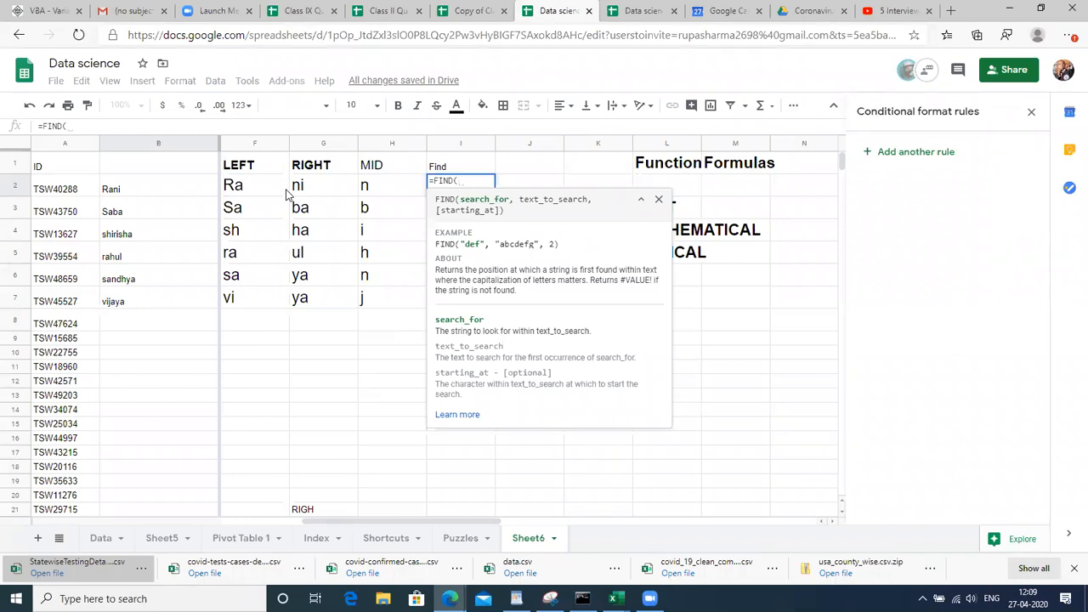
text("N)
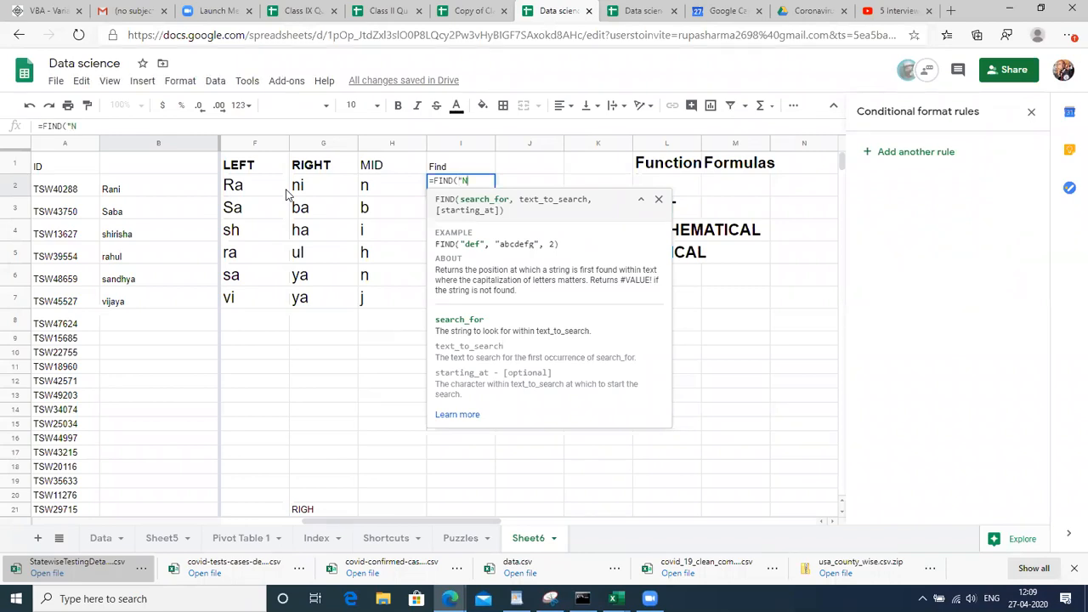
key(BackSpace)
text(n",)
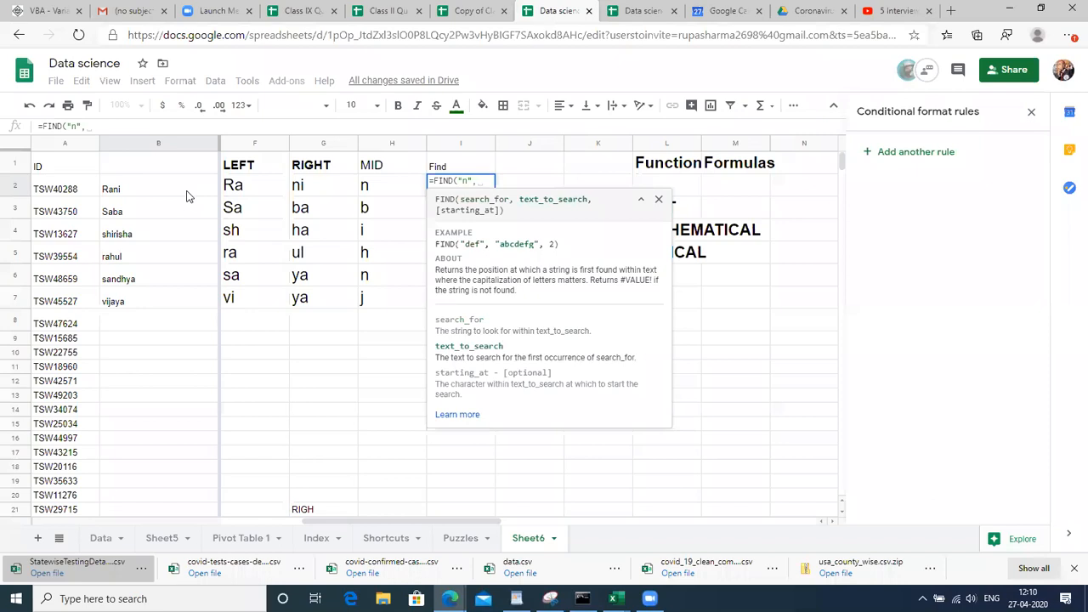
click(154, 191)
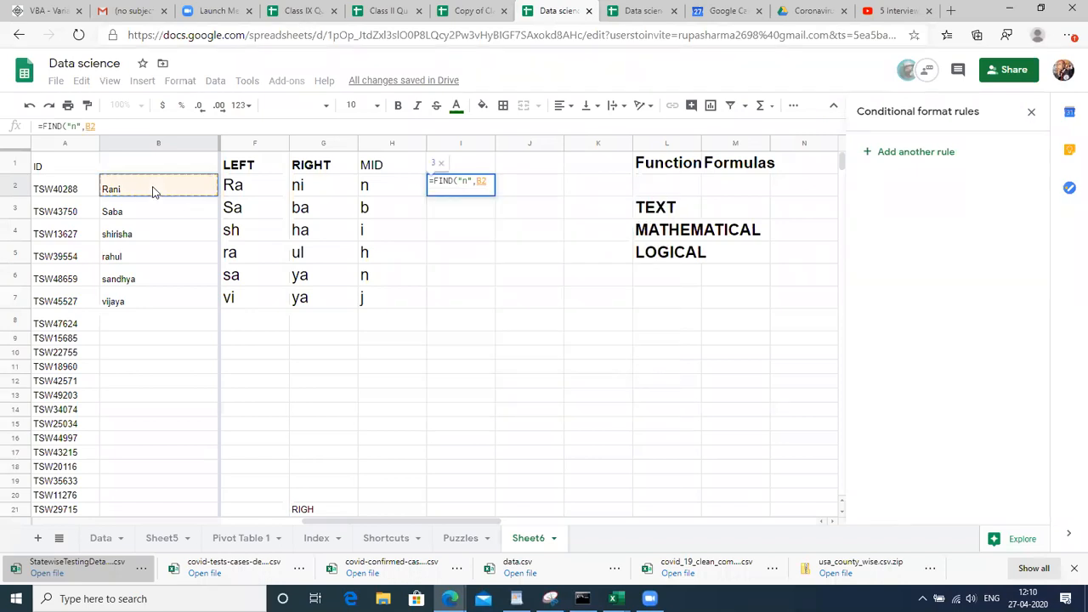
text())
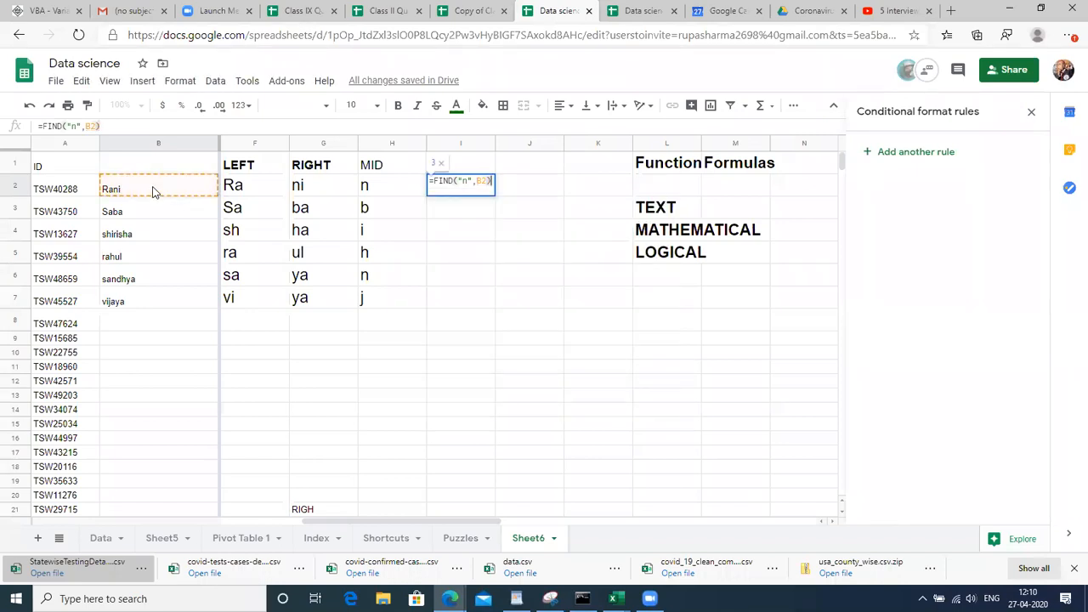
key(Return)
Select the range I2:I7 in the Find column
key(Up)
key(Left)
key(Down)
key(Down)
key(Down)
key(Down)
key(Down)
key(Right)
key(Up)
key(Down)
key(Up)
key(Up)
key(Up)
key(Up)
key(Up)
key(shift+Left)
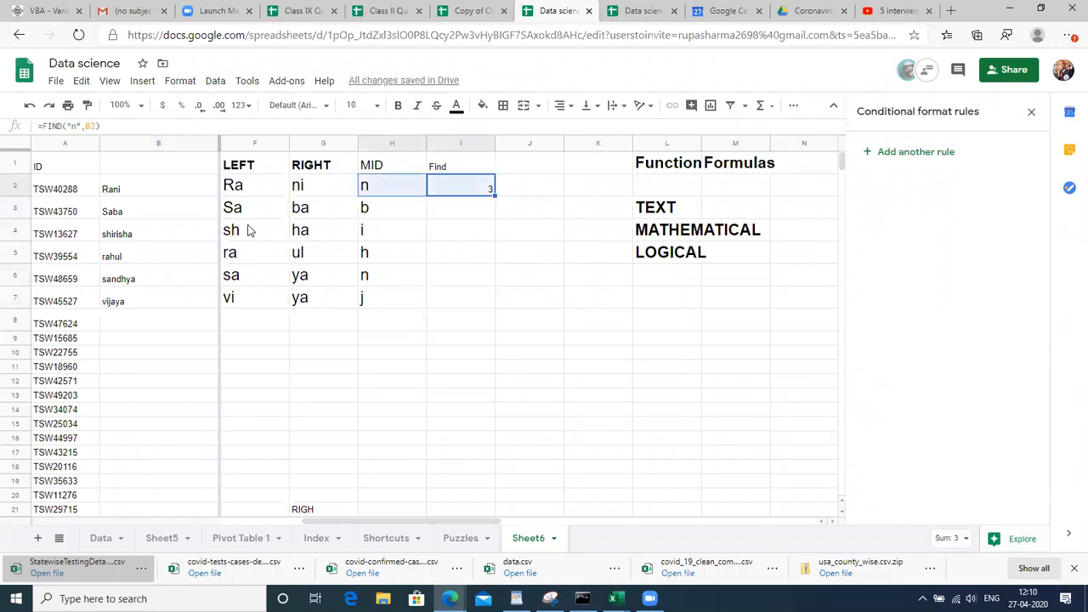
key(Left)
key(Down)
key(Down)
key(Down)
key(Down)
key(Down)
key(Right)
key(shift+Up)
key(shift+Up)
key(shift+Up)
key(shift+Up)
key(shift+Up)
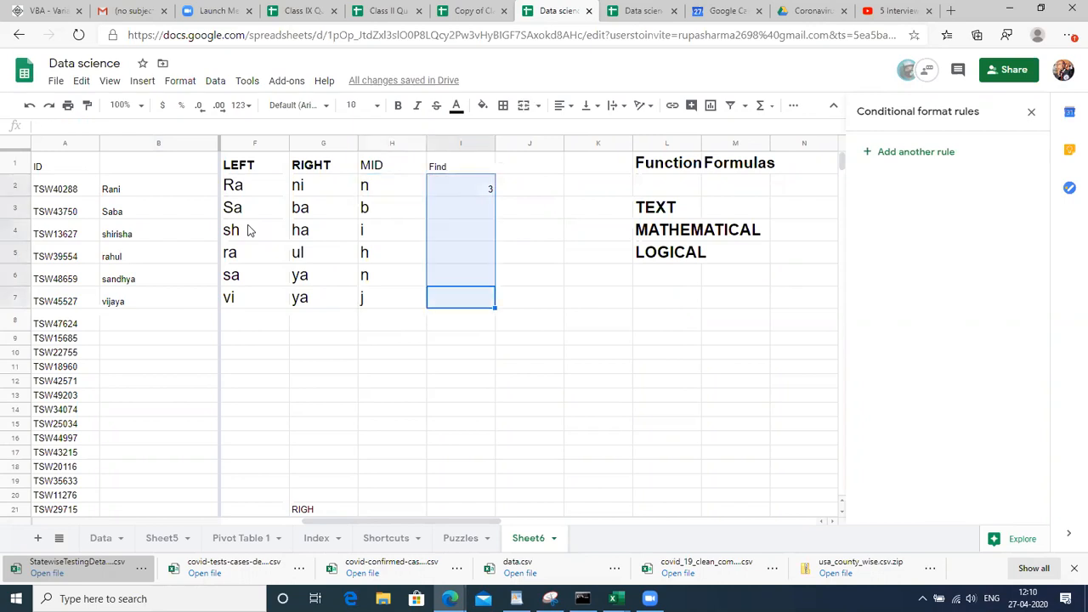
Fill =FIND("n",B2) from I2 down to I7 and step through the copied results
key(ctrl+d)
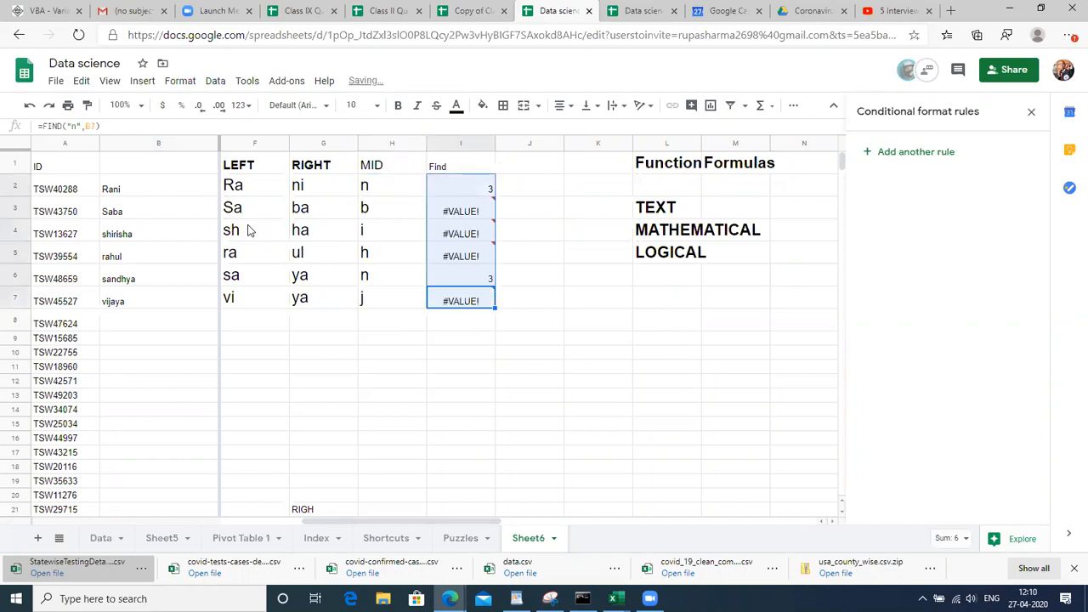
key(Down)
key(Up)
key(Up)
key(Up)
key(Up)
key(Up)
key(Up)
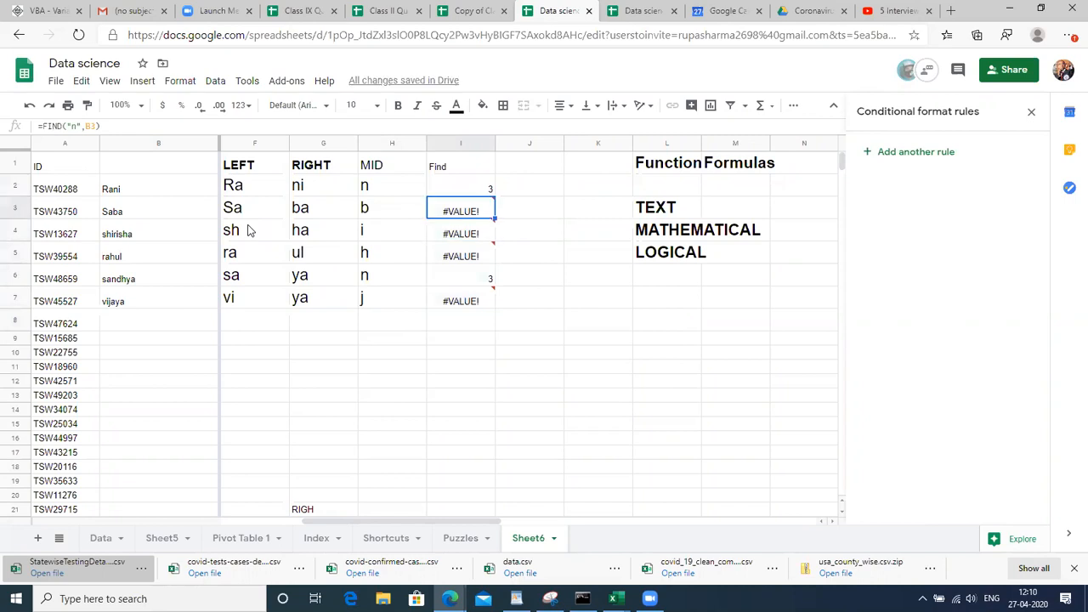
key(Down)
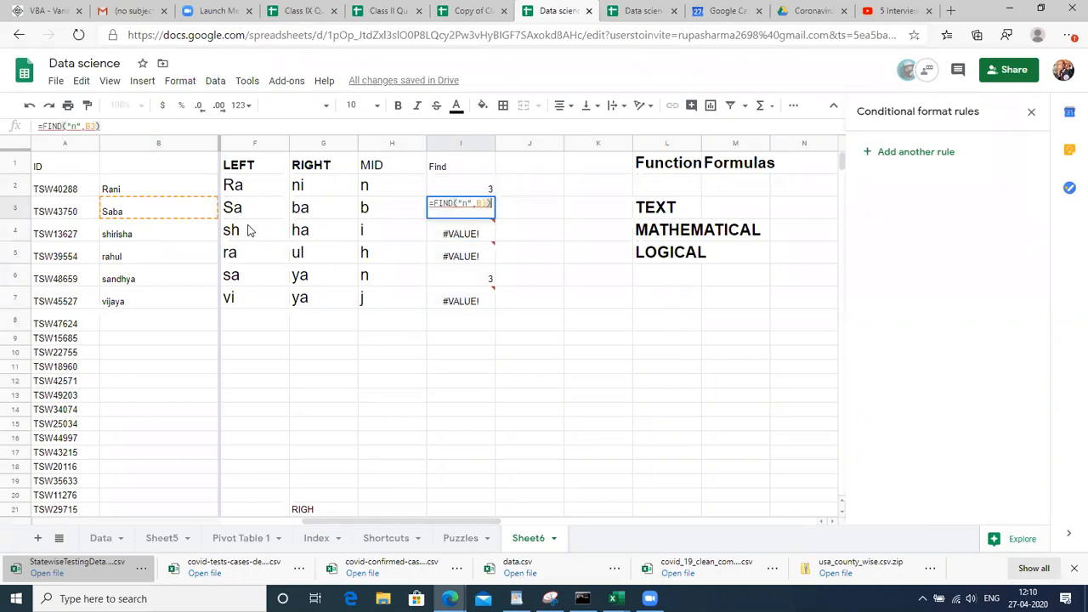
key(Down)
key(Up)
key(Up)
key(shift+Down)
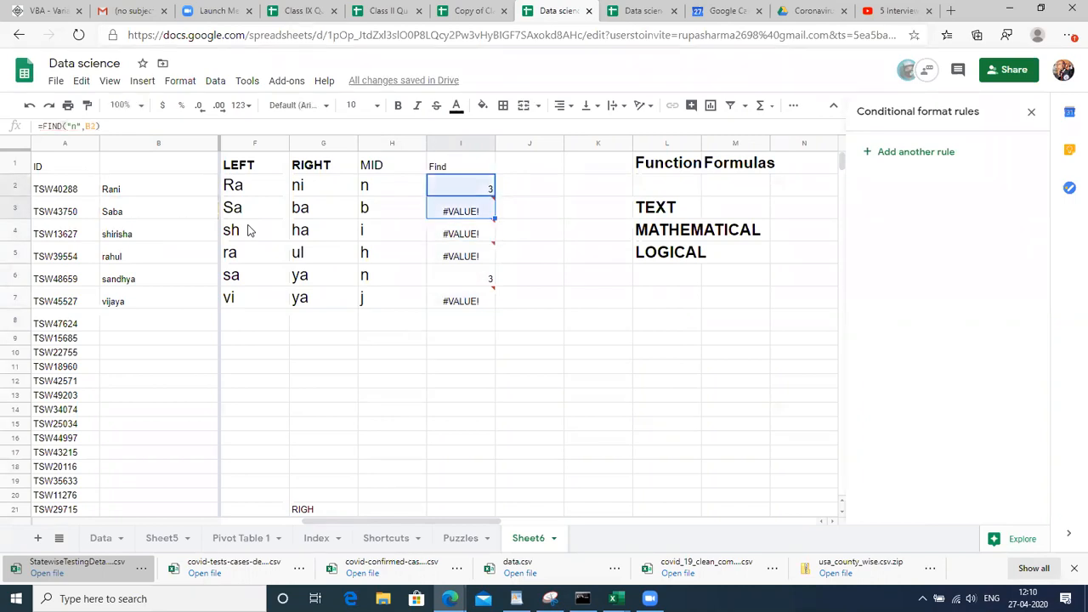
key(shift+Down)
key(shift+Down)
key(shift+Down)
key(shift+Down)
key(Down)
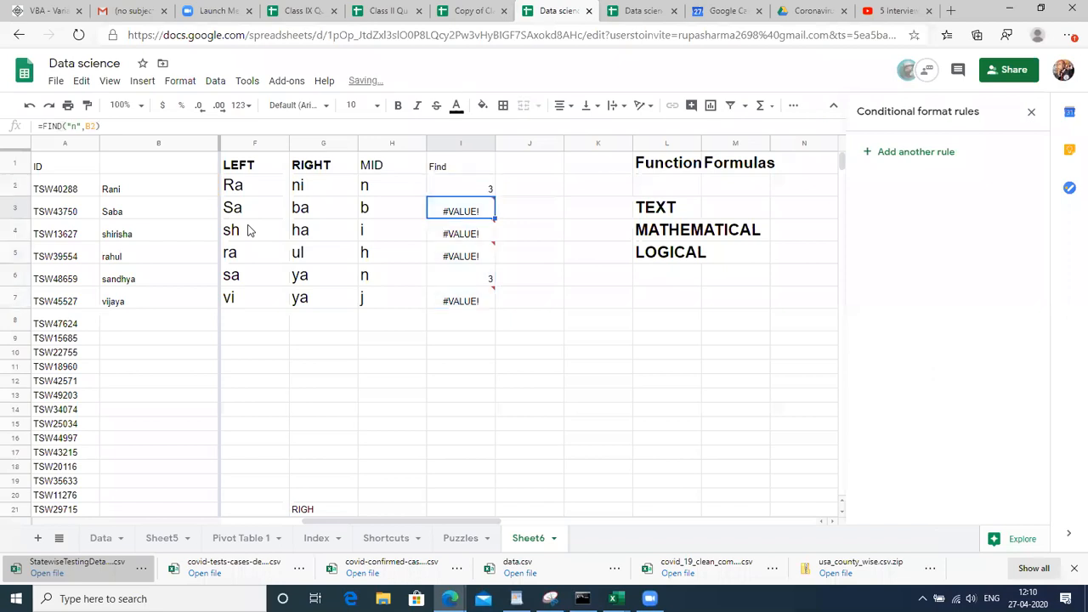
key(Up)
Inspect the formulas in I2 to I5, leaving them unchanged, then return to the Find heading
key(Return)
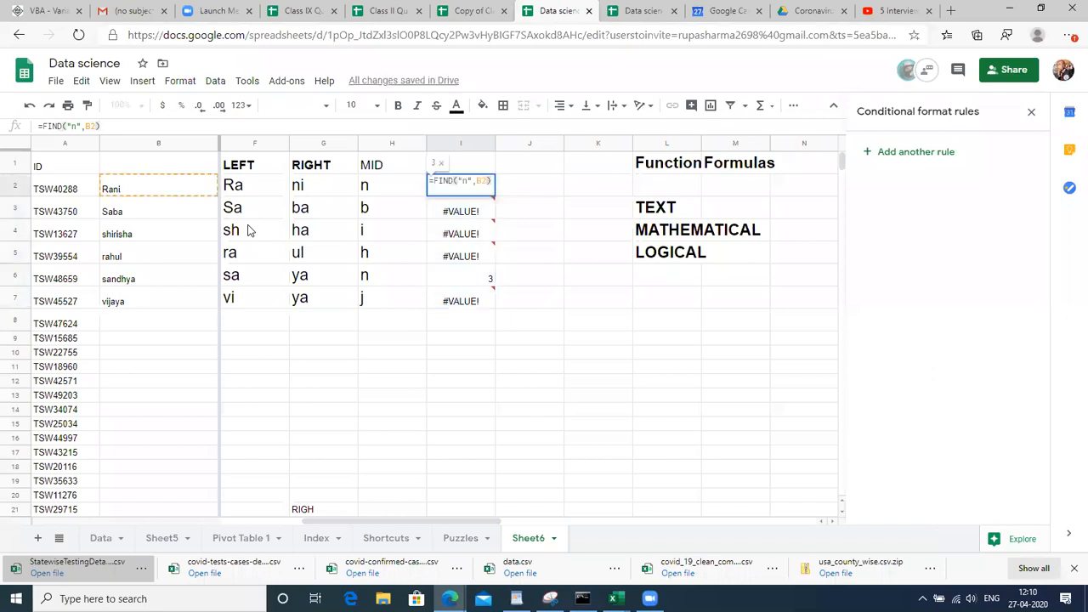
key(Return)
key(Return)
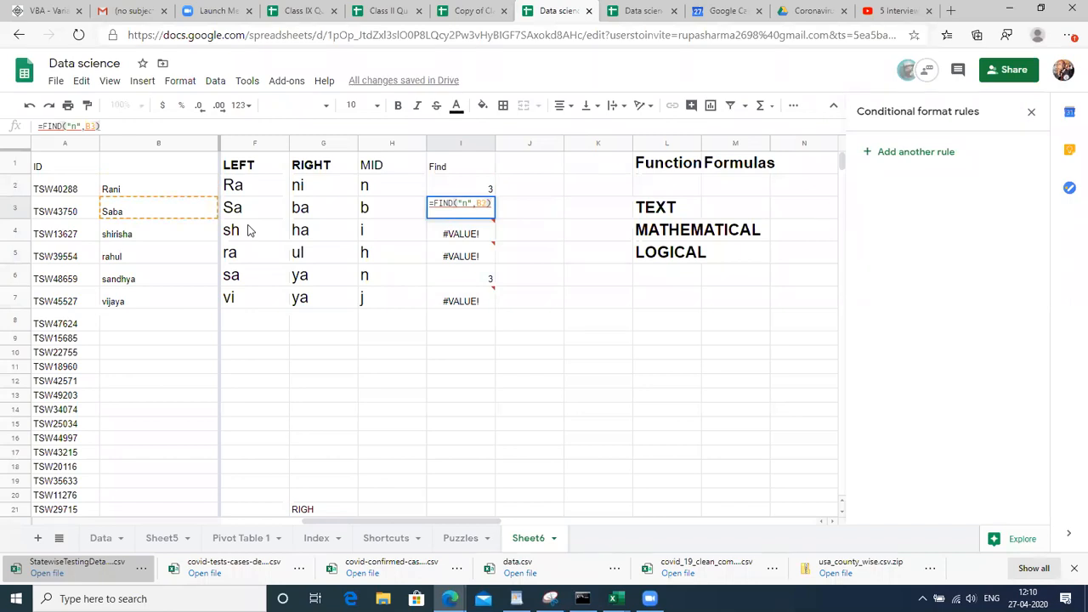
key(Return)
key(Return)
key(Return)
key(Return)
key(Return)
key(Return)
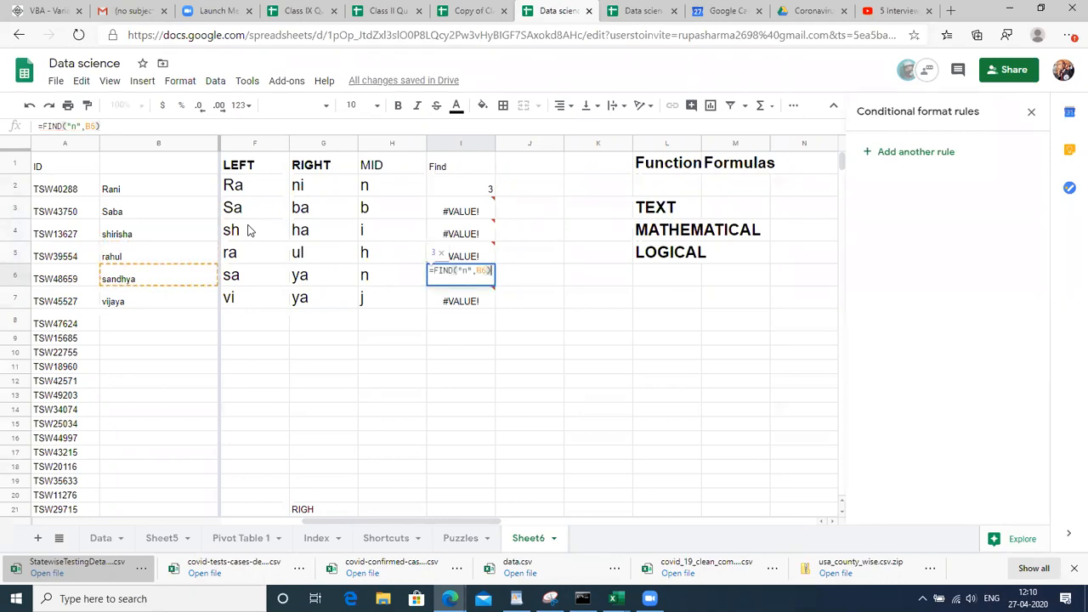
key(Return)
key(Up)
key(Up)
key(Up)
key(Up)
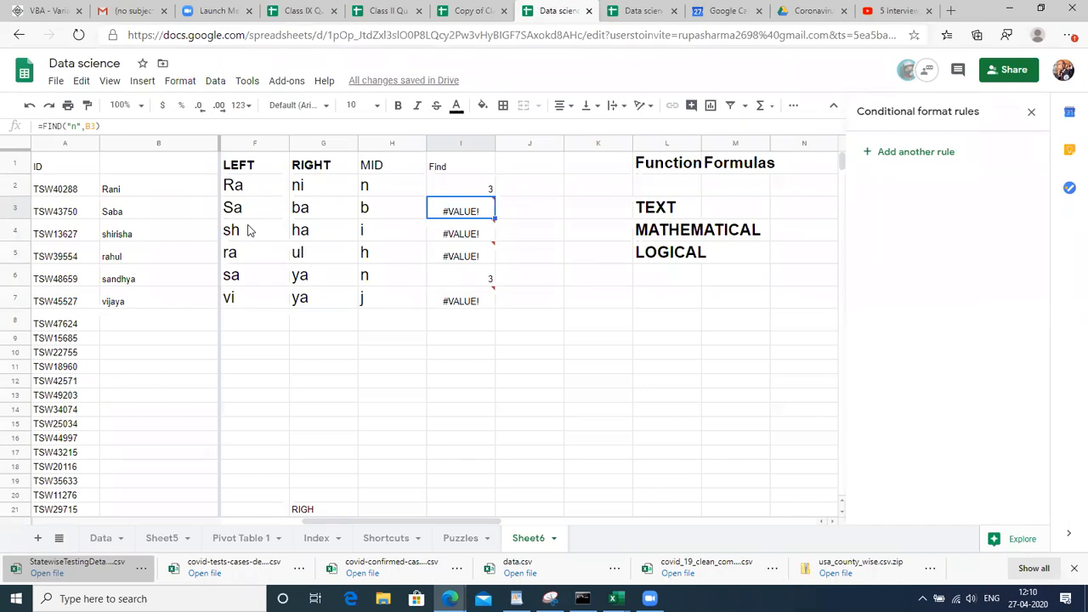
key(Up)
key(Up)
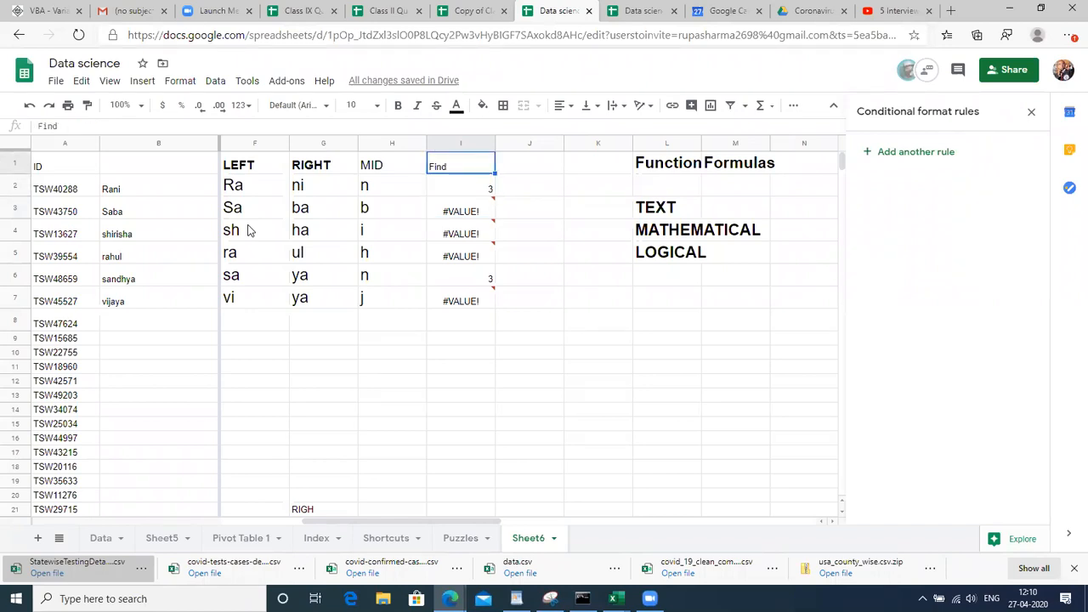
Set the Find heading in I1 to font size 18
click(360, 104)
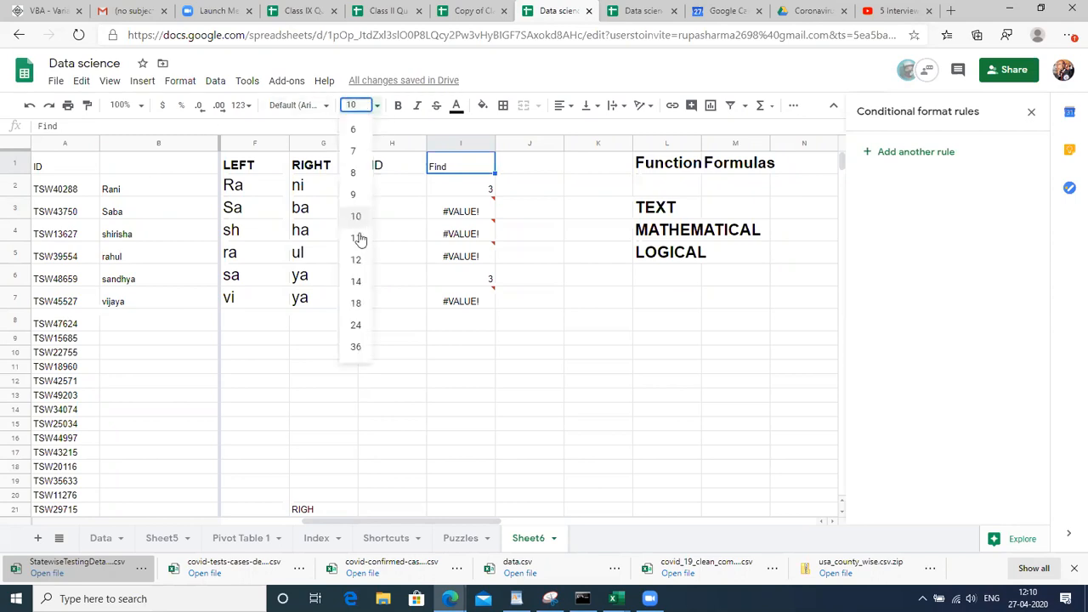
click(356, 304)
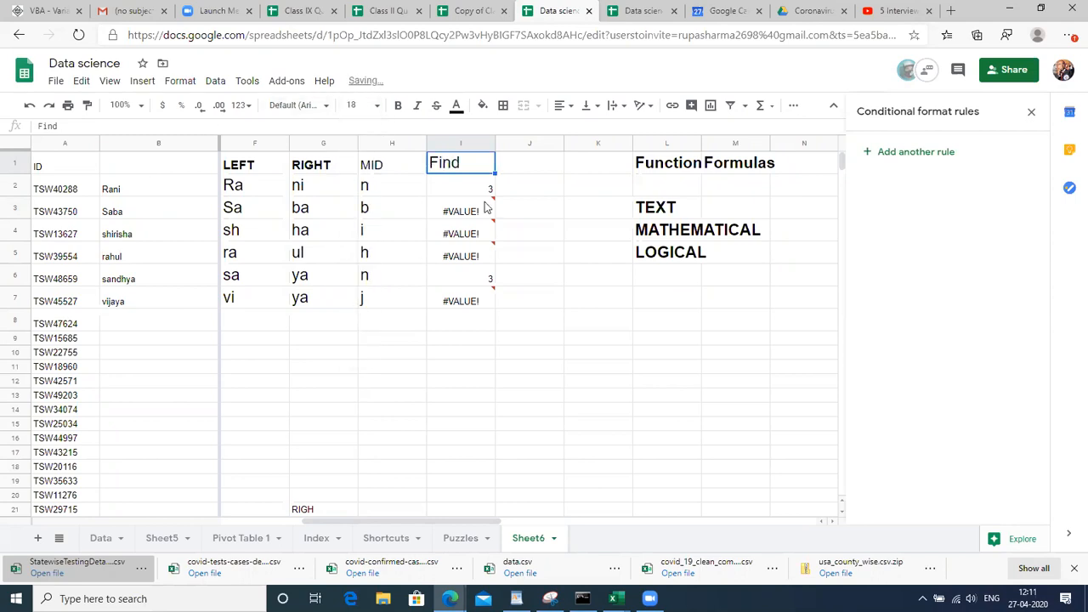
click(538, 172)
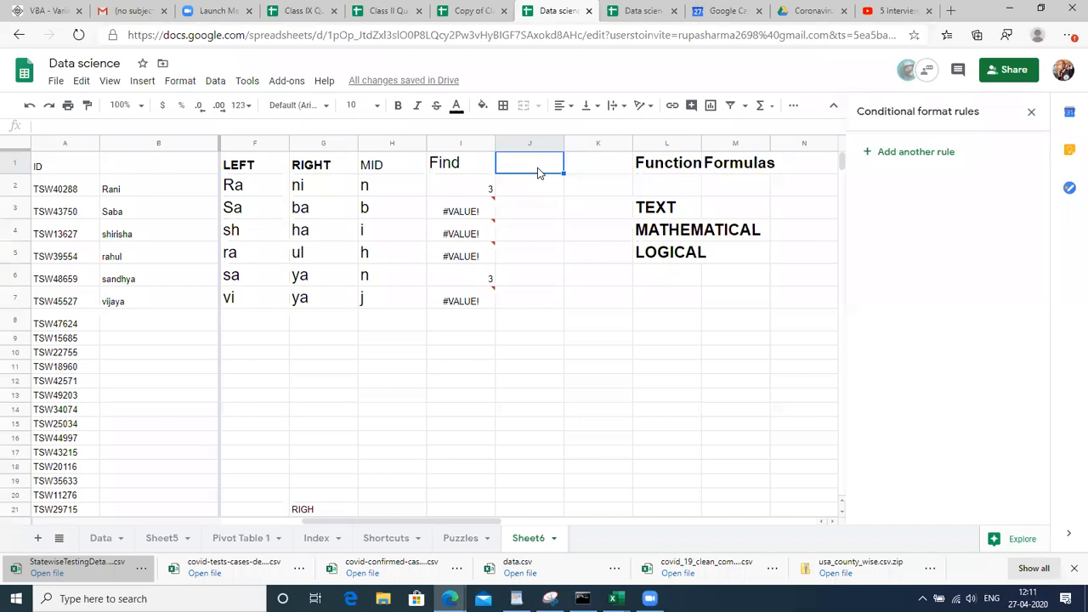
Add the name spandana in cell B8
key(Down)
key(Down)
key(Down)
key(Down)
key(Down)
key(Down)
key(Down)
key(Left)
key(Left)
key(Left)
key(Left)
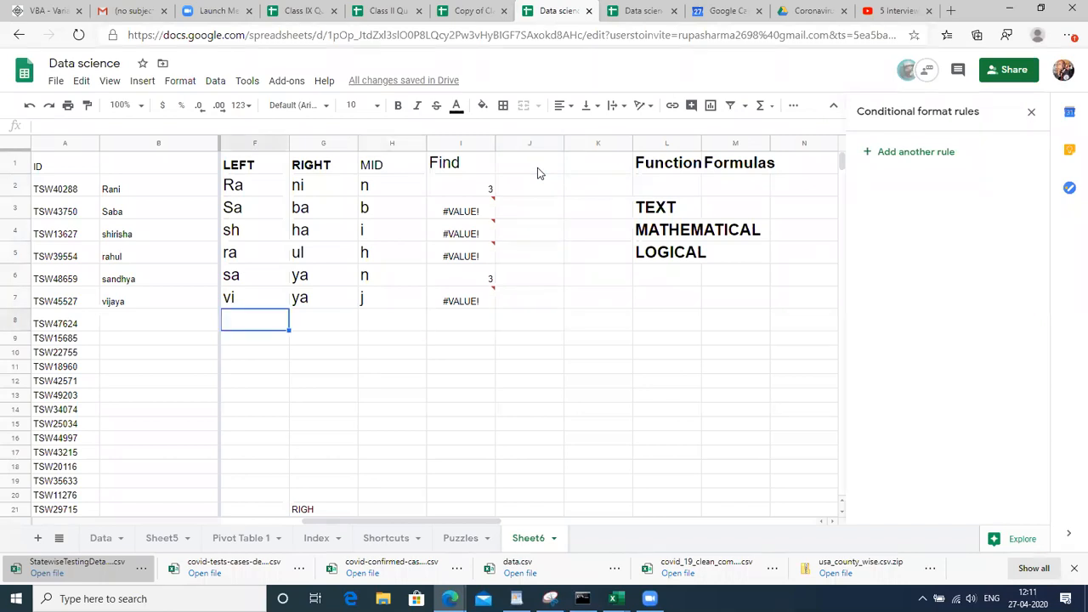
key(Left)
click(126, 326)
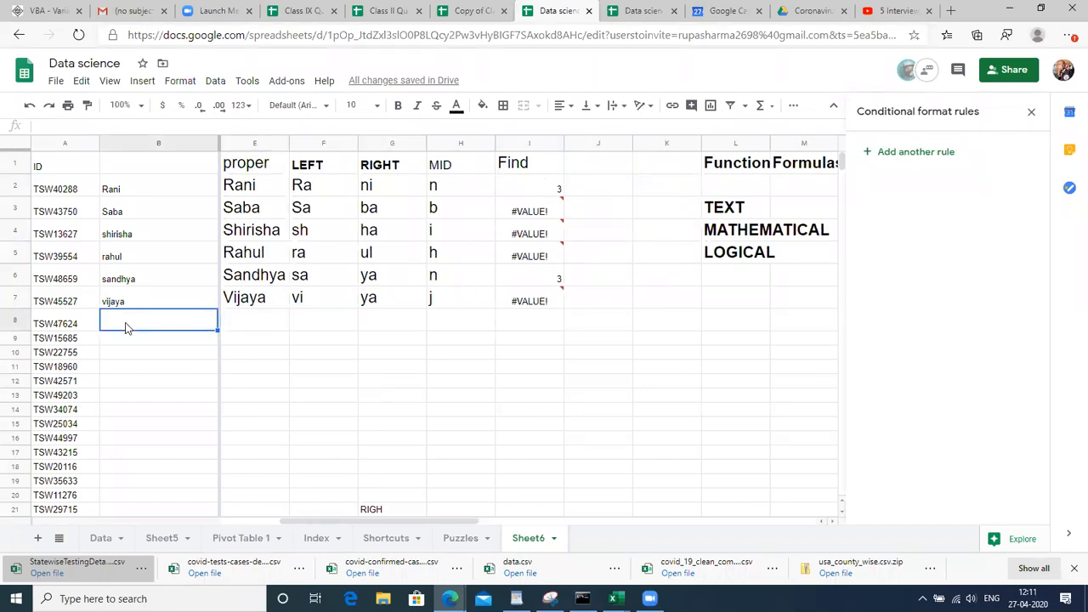
text(spandana)
key(Up)
key(Down)
Fill the FIND formula from I7 into I8, which returns 4 for spandana
key(Right)
key(Right)
key(Right)
key(Right)
key(Right)
key(Right)
key(Right)
key(Right)
key(Right)
key(Right)
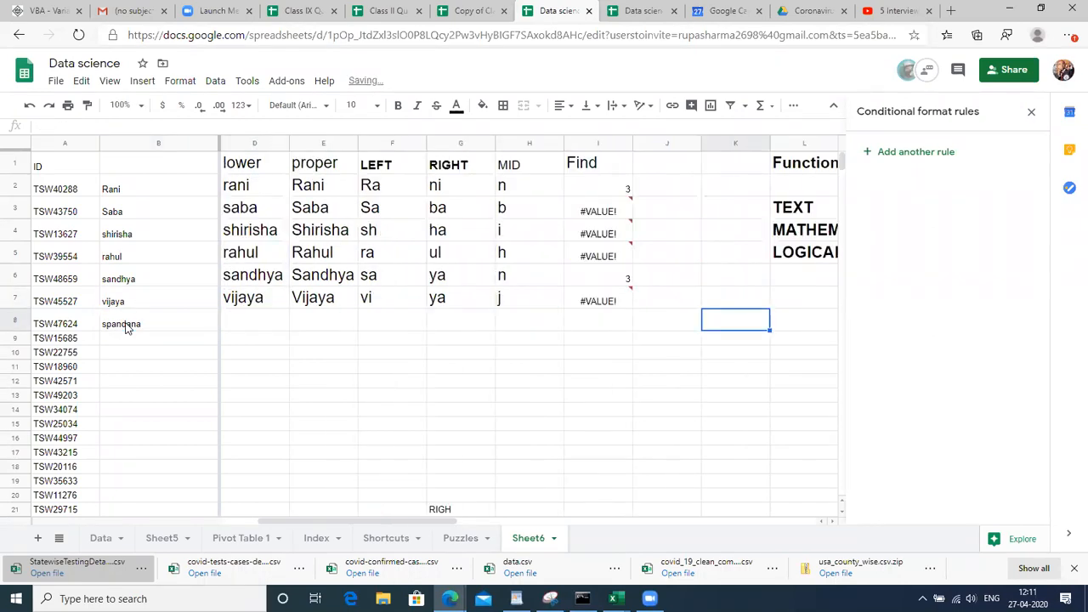
key(Left)
key(Left)
key(Left)
key(Up)
key(shift+Down)
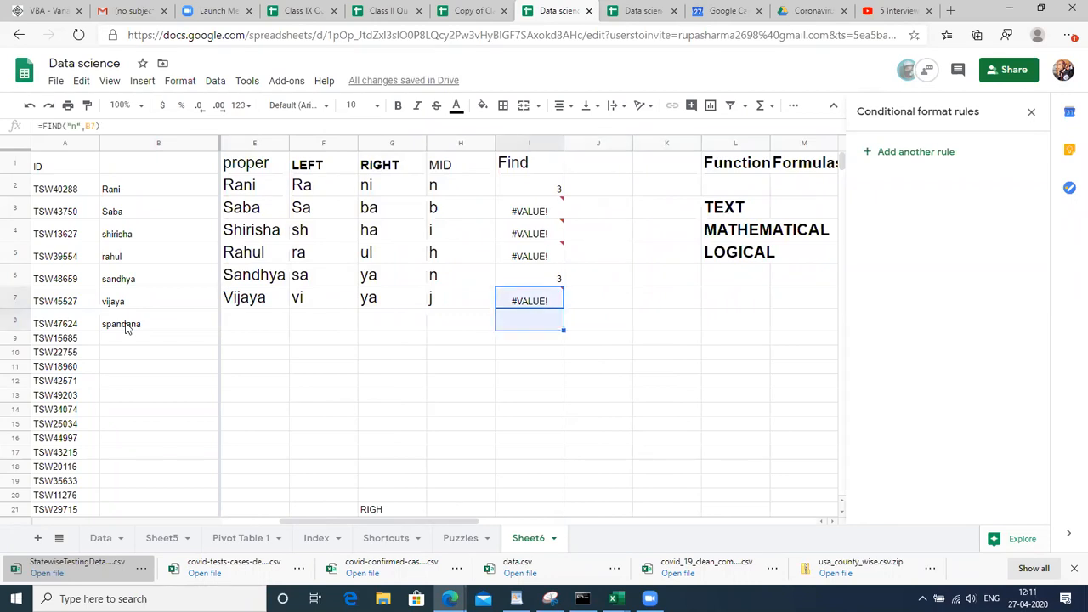
key(ctrl+d)
key(Down)
key(F2)
key(Return)
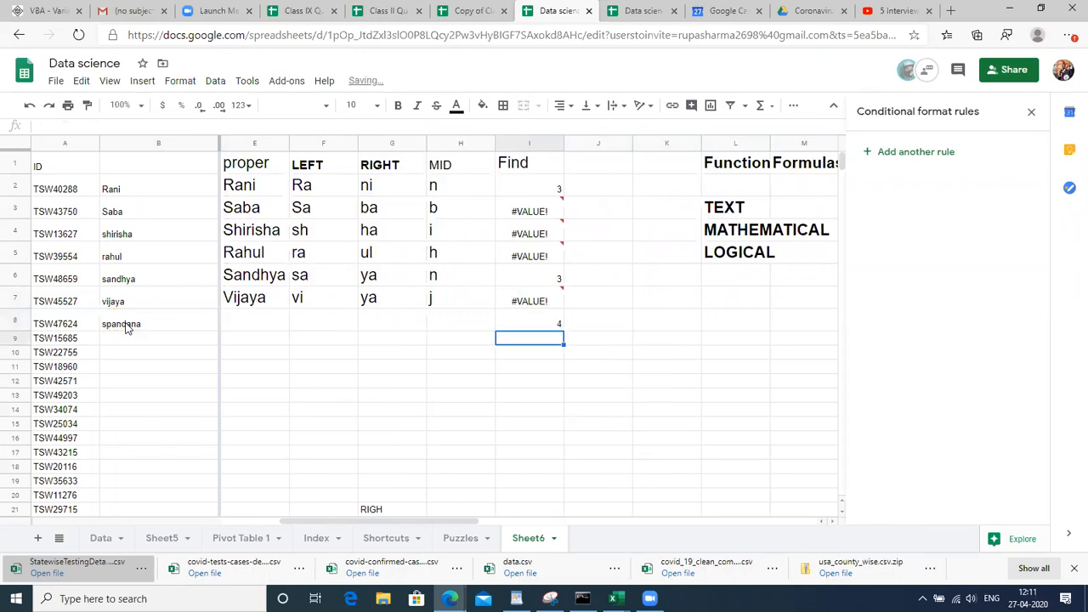
key(Up)
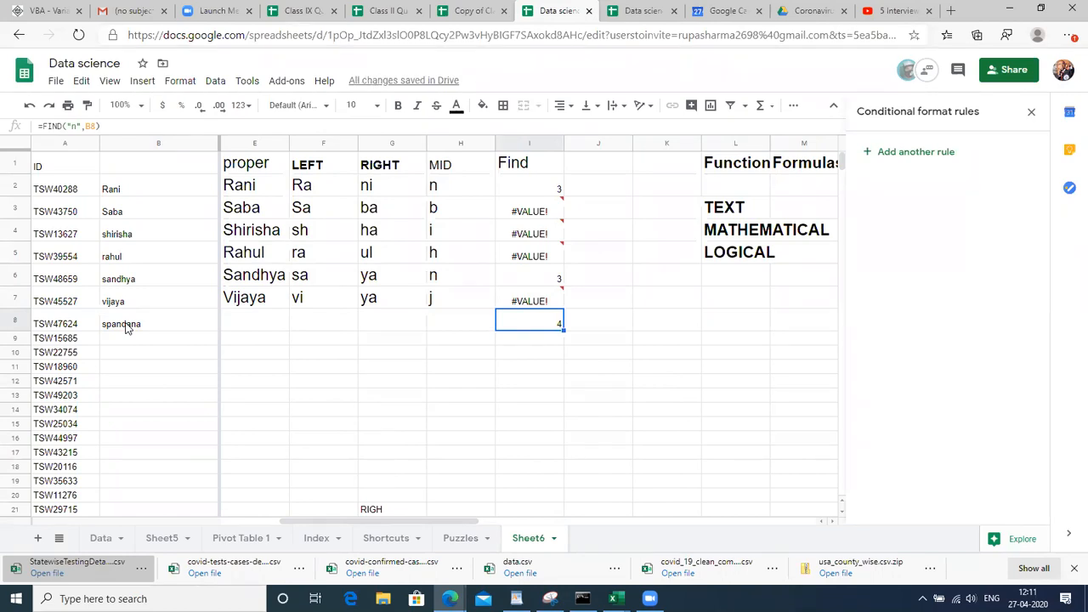
key(Up)
key(Up)
key(Up)
key(Up)
key(Up)
key(Up)
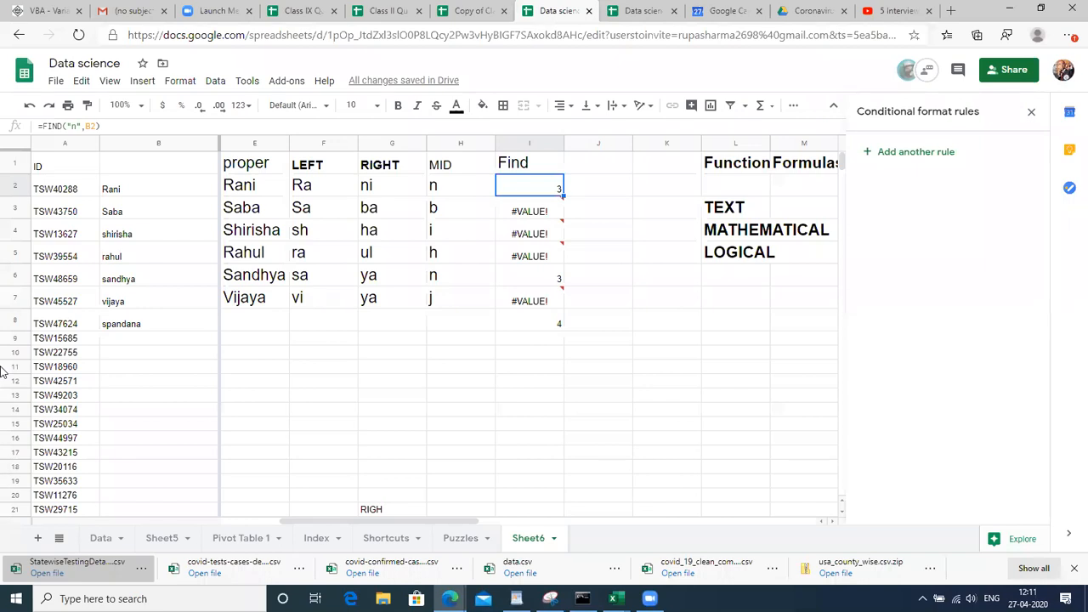
key(F2)
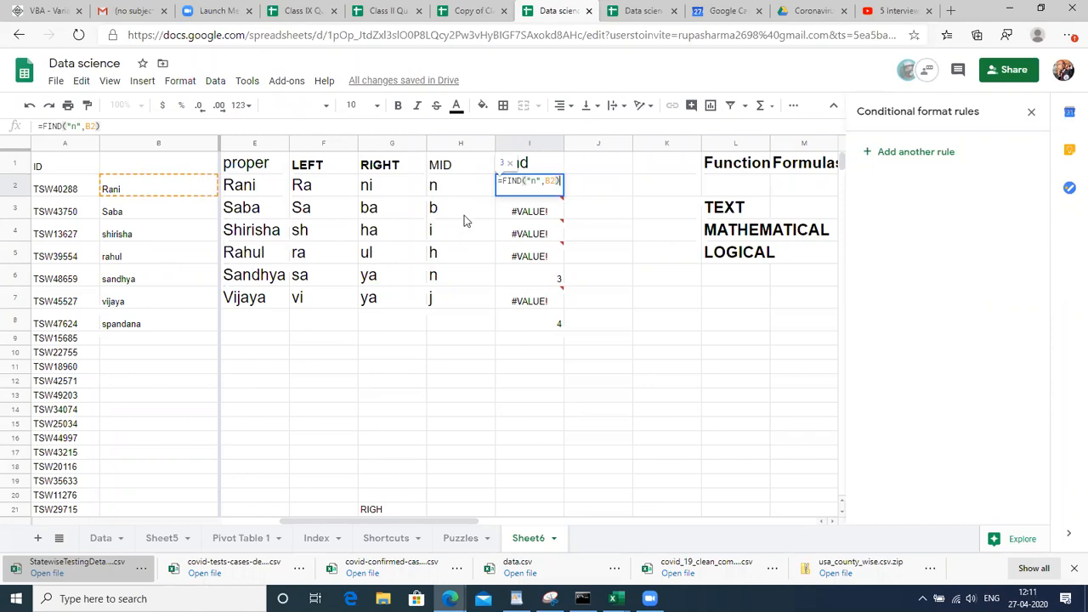
double_click(536, 181)
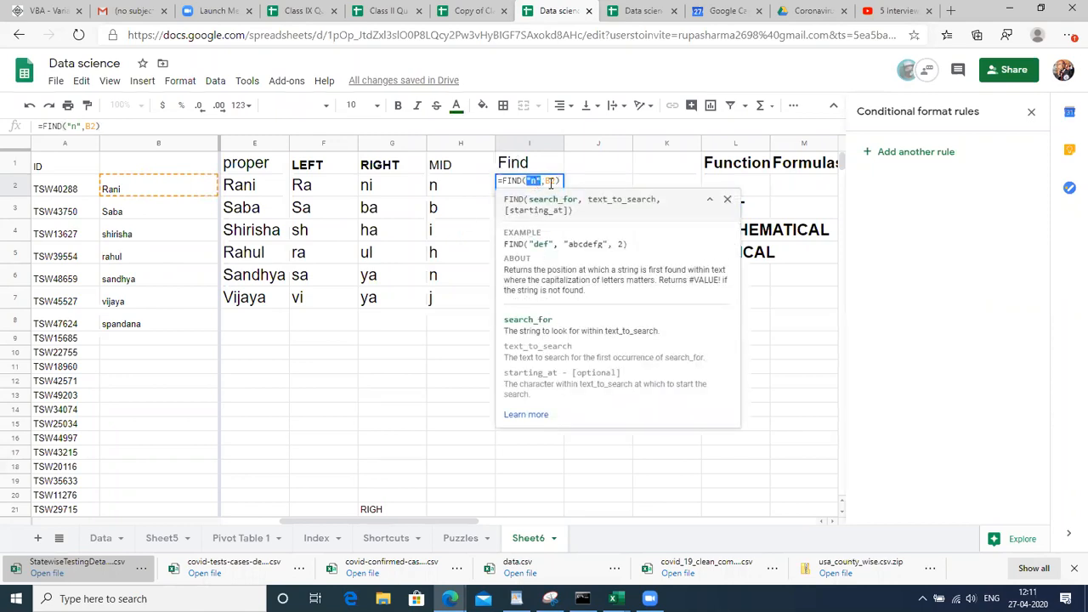
click(551, 182)
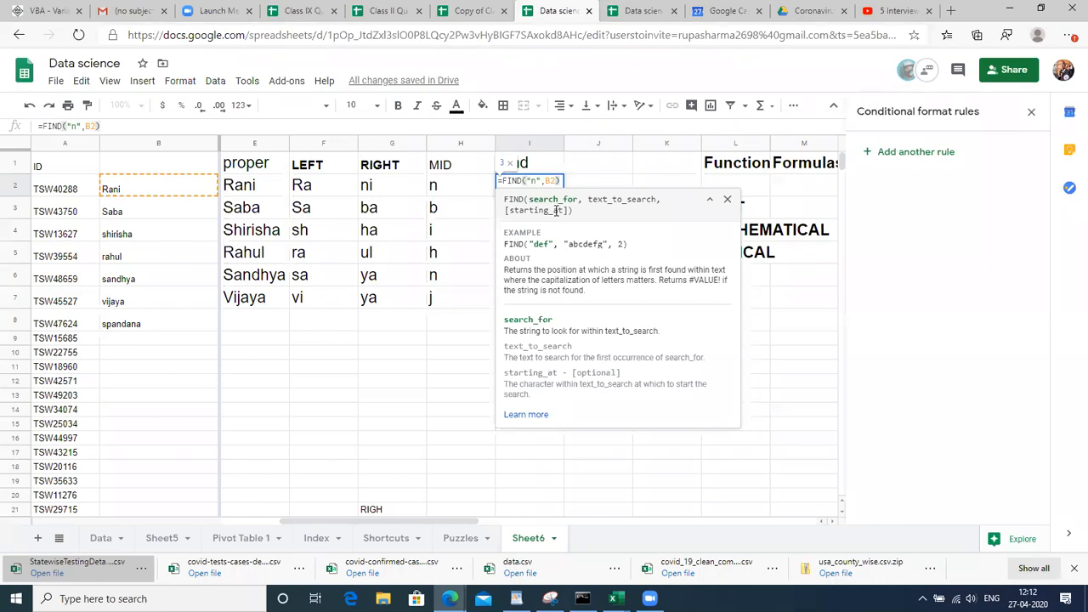
Commit =FIND("n",B2) in I2 and review the Find results: 3, 3, 4 or #VALUE!
key(Return)
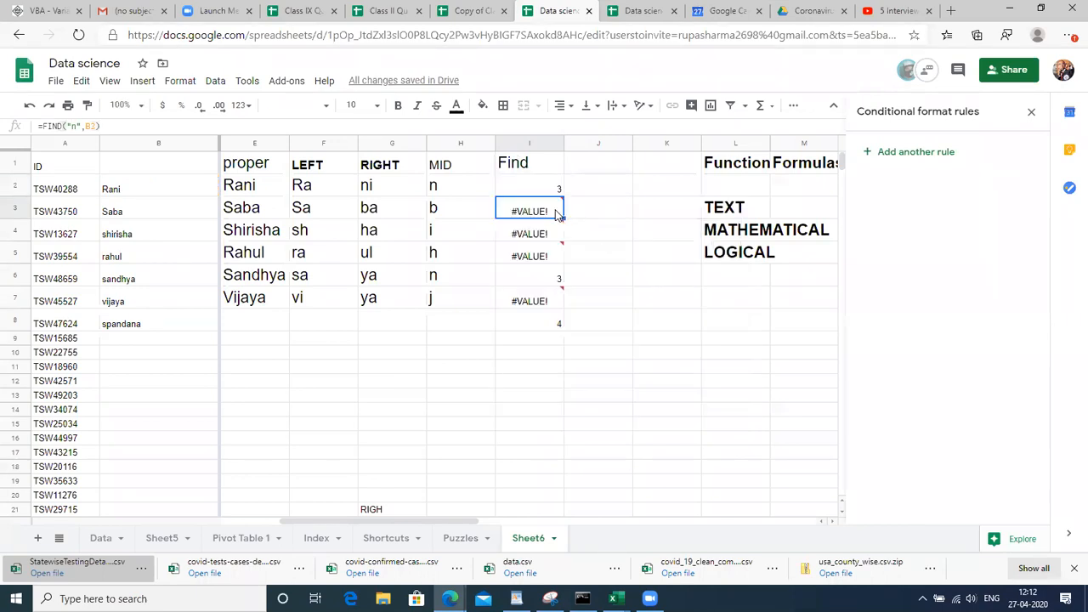
click(537, 191)
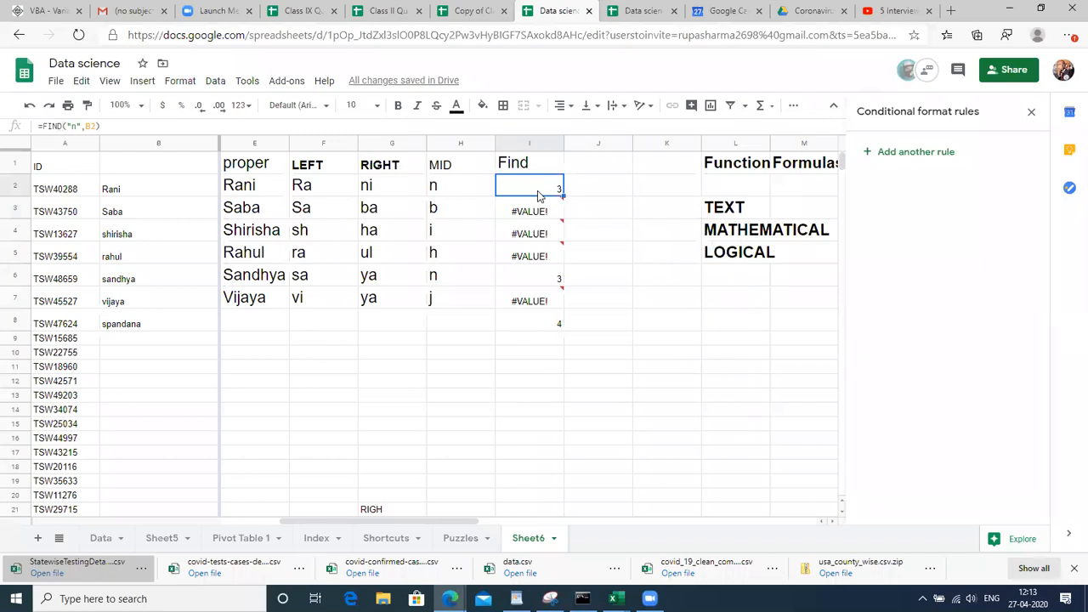
key(shift+Down)
key(shift+Up)
key(shift+Down)
key(shift+Down)
key(shift+Down)
key(shift+Down)
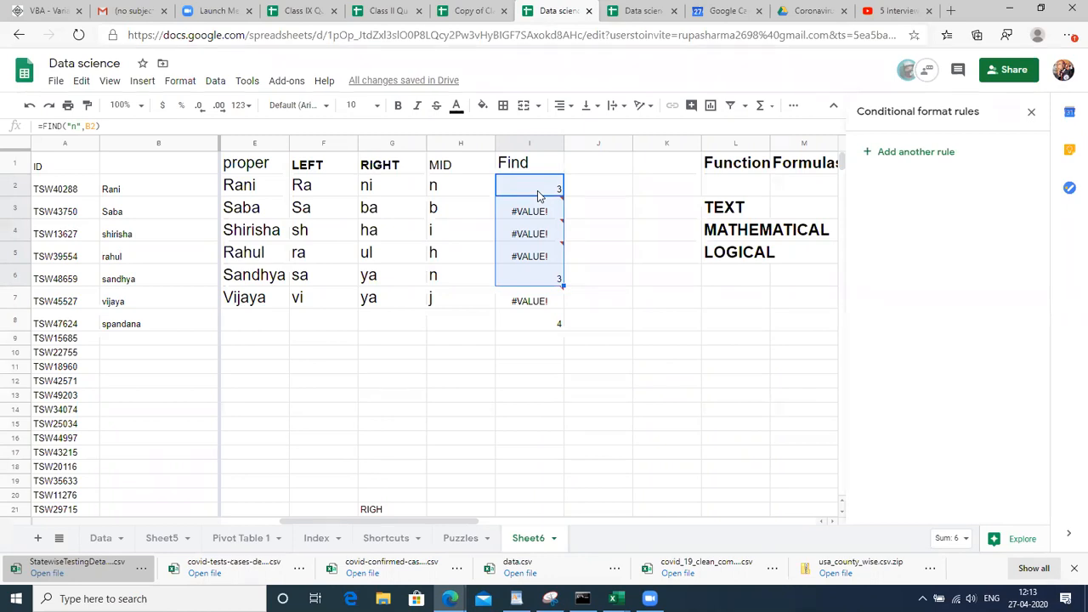
click(538, 191)
double_click(536, 191)
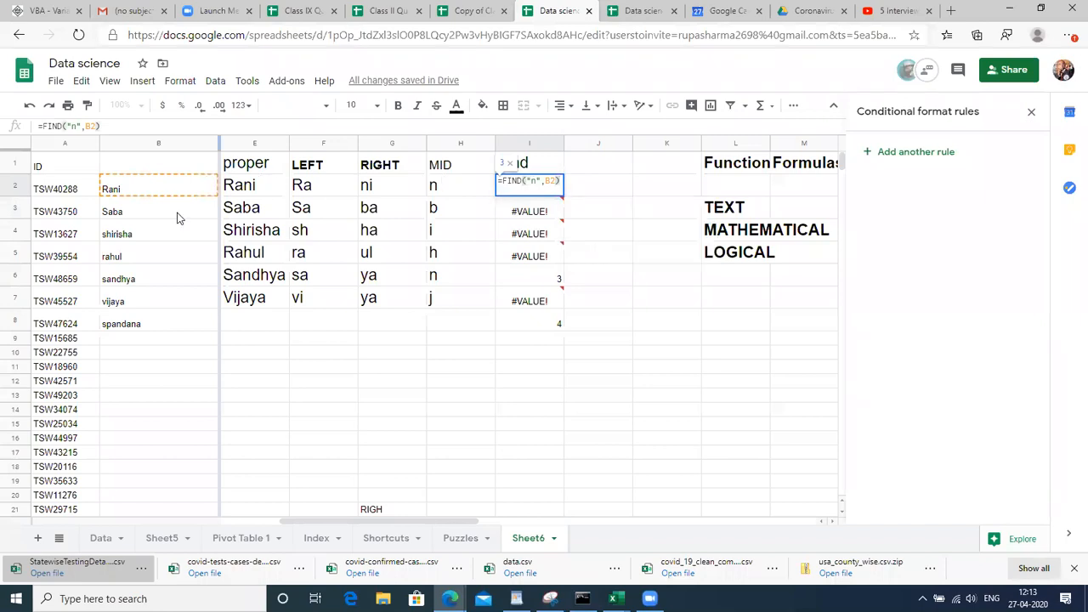
key(Return)
key(Return)
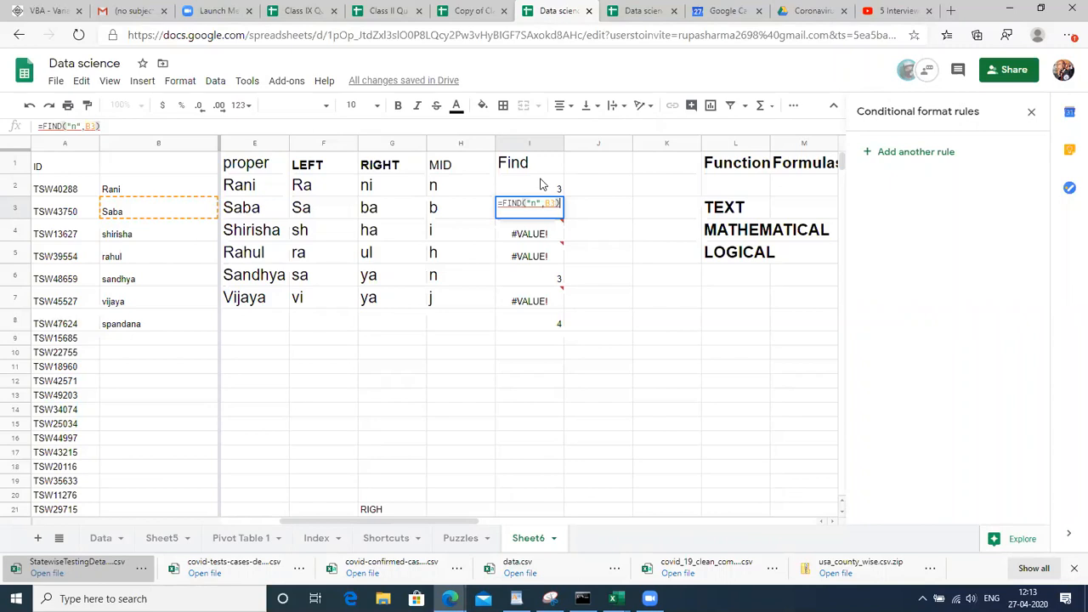
click(541, 184)
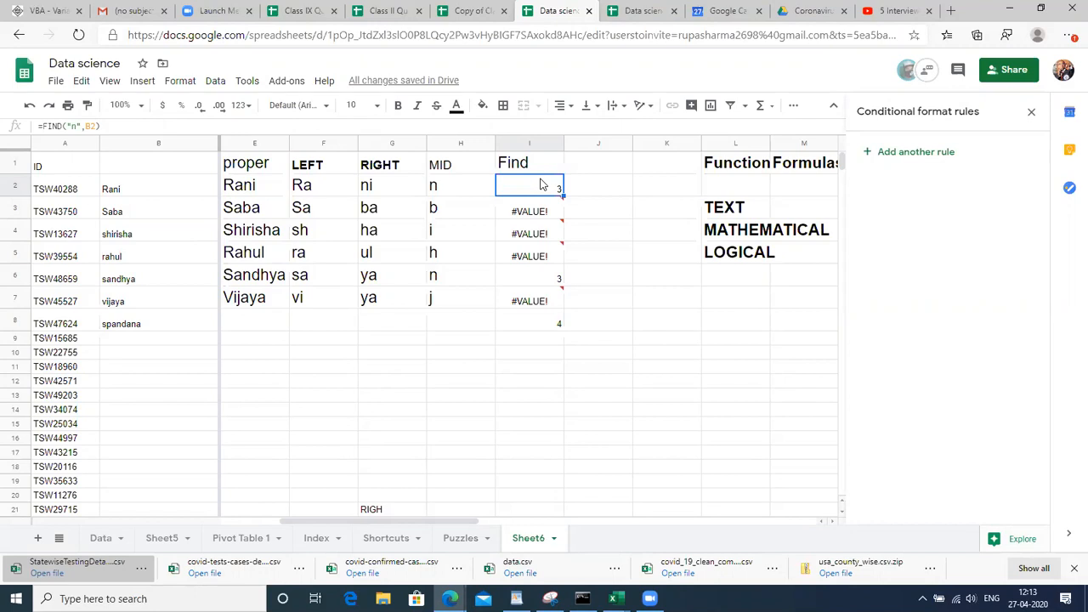
key(Down)
key(Up)
Start typing IFERROR in the cell beside I2, then delete it
key(Down)
click(540, 184)
mouse_move(539, 211)
key(Right)
text(IFERROR)
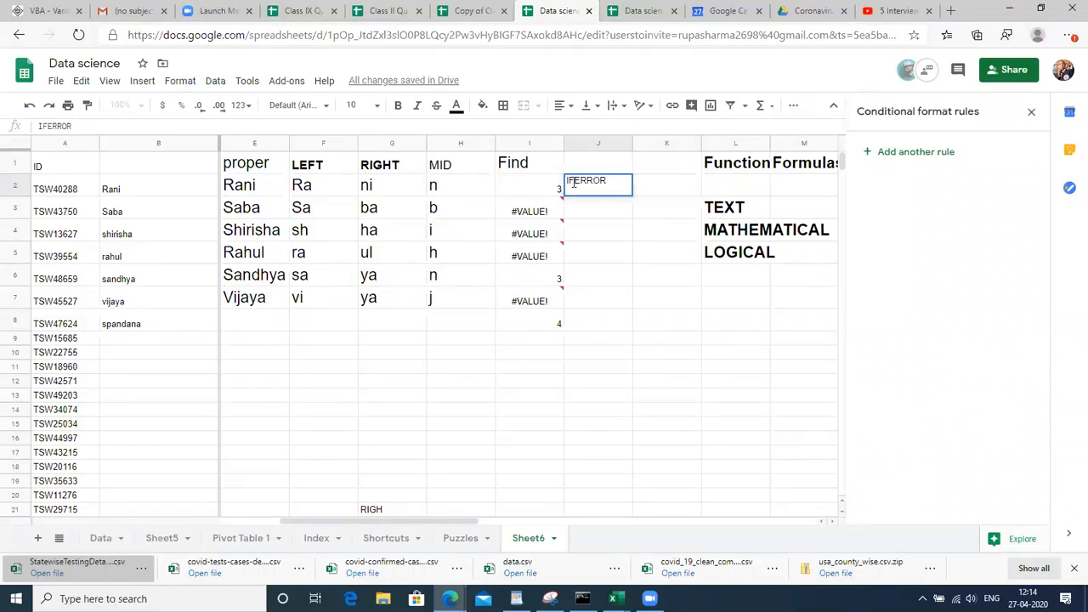
key(BackSpace)
key(BackSpace)
key(BackSpace)
key(BackSpace)
key(BackSpace)
key(BackSpace)
Wrap the FIND call in I2 inside IFERROR( using the formula bar
double_click(554, 180)
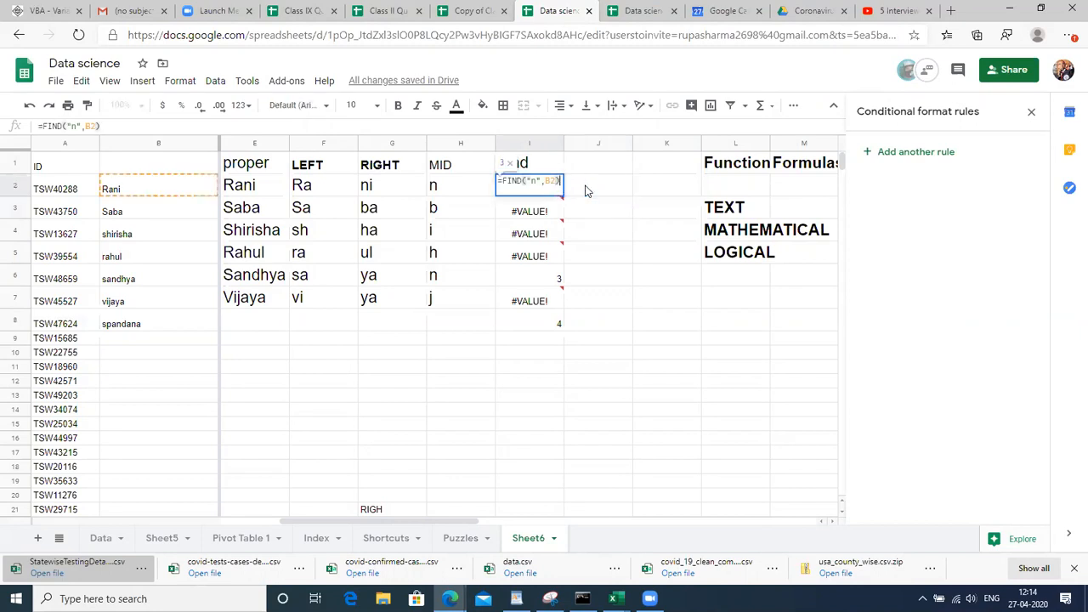
click(42, 125)
text(IF)
text(E)
key(BackSpace)
text(ERROR()
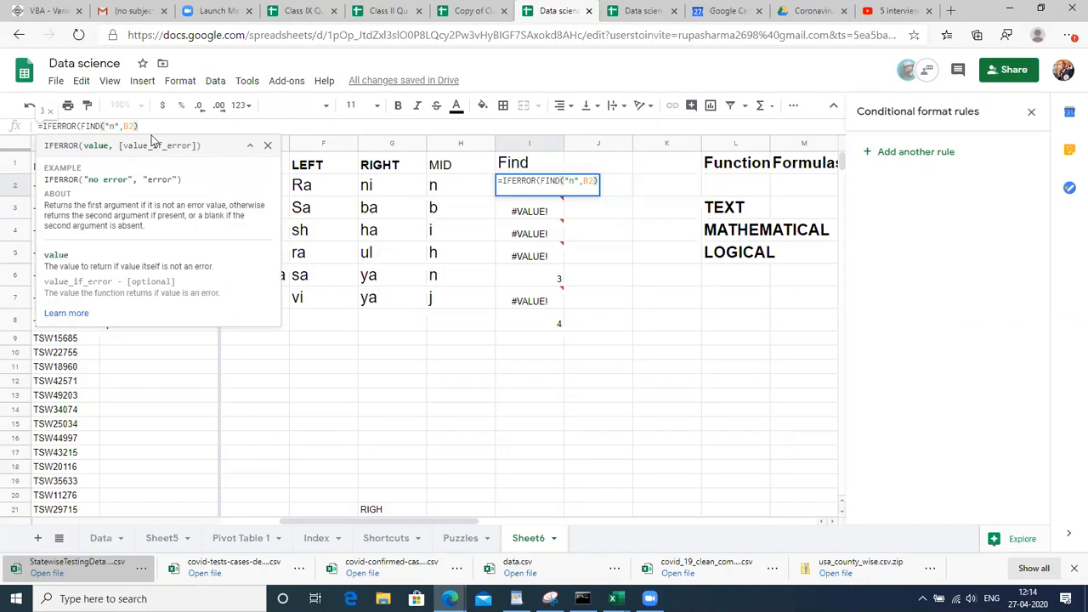
drag(139, 126, 83, 127)
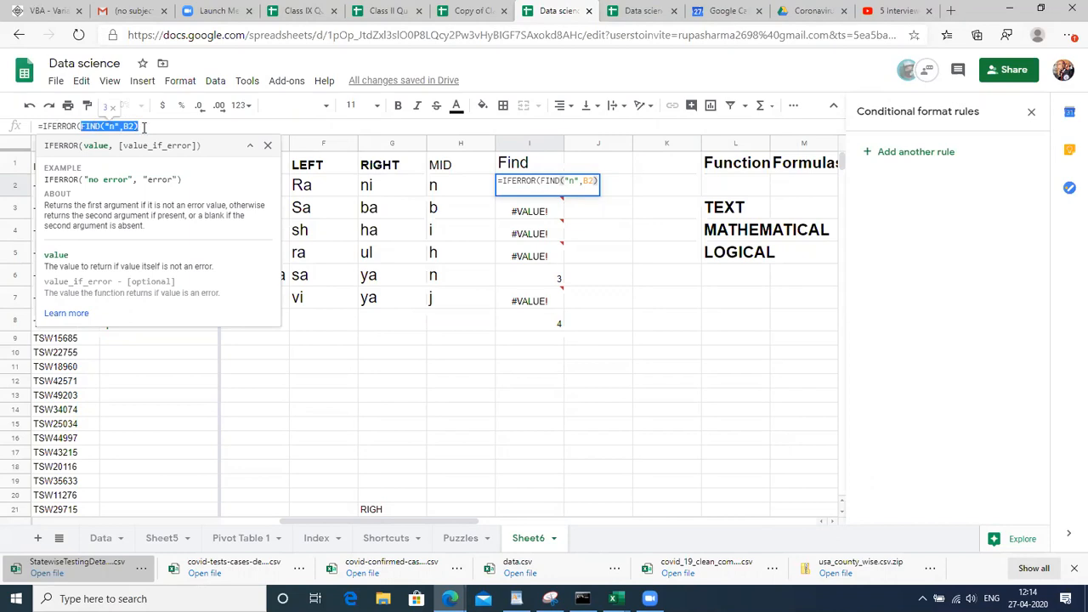
click(144, 127)
Add the fallback "No value found", making I2 =IFERROR(FIND("n",B2),"No value found")
text(,")
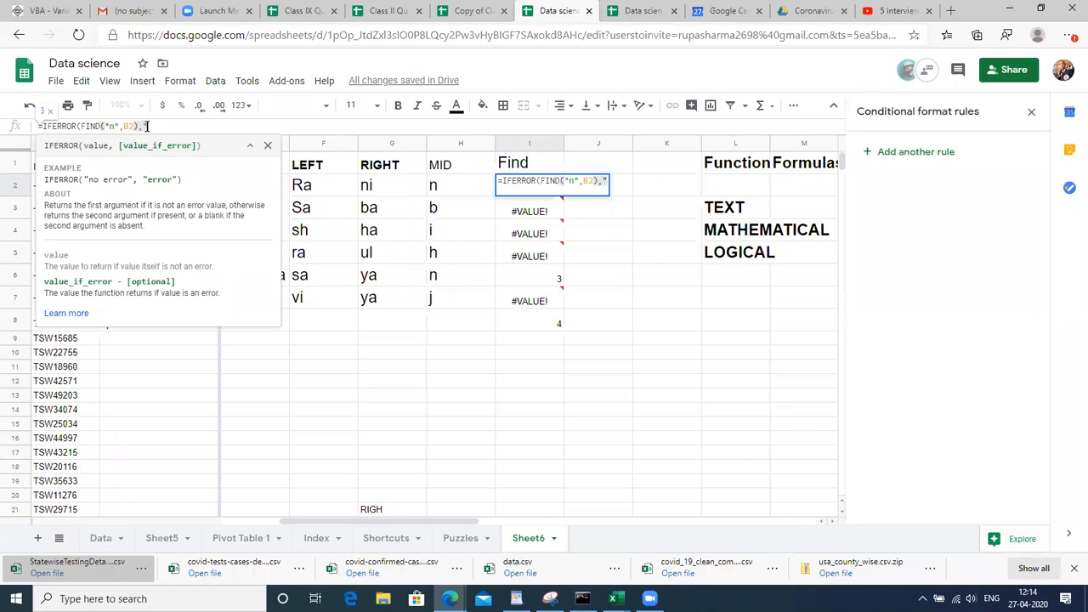
text(N)
text(o f)
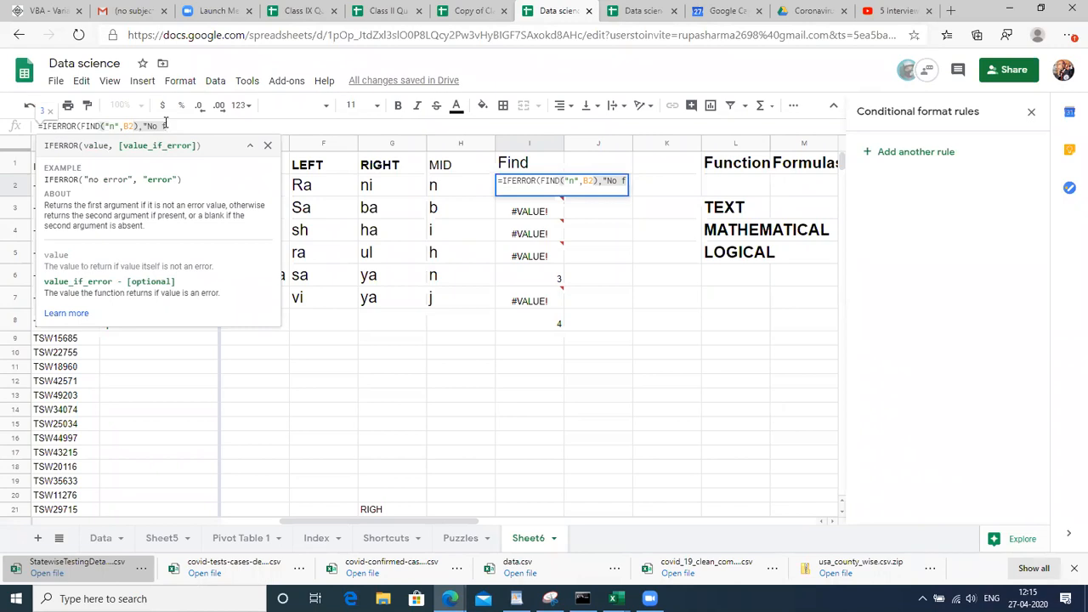
key(BackSpace)
text(value fo)
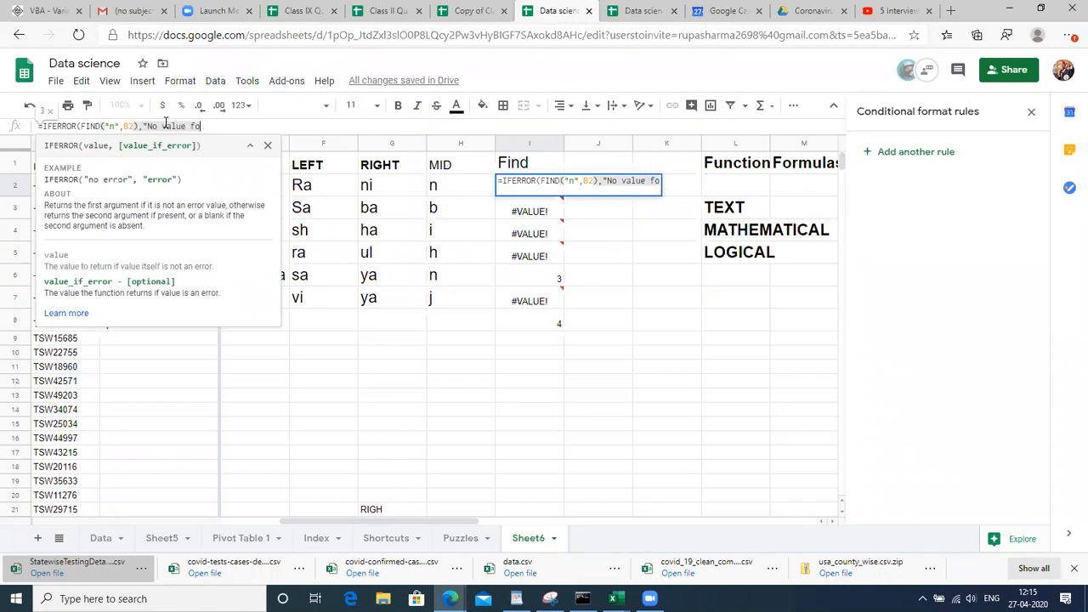
text(und")
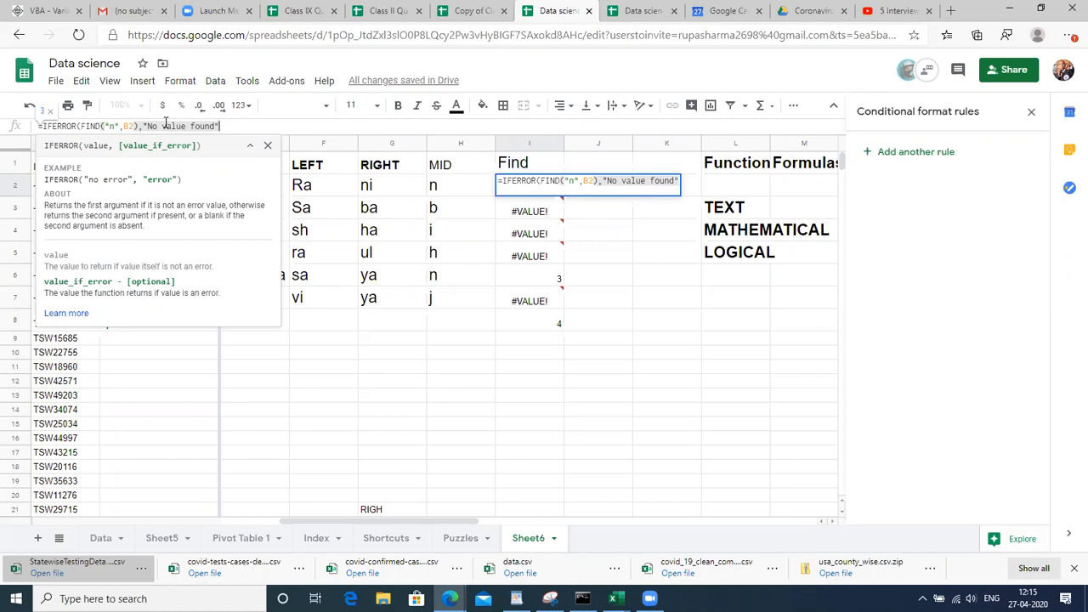
text())
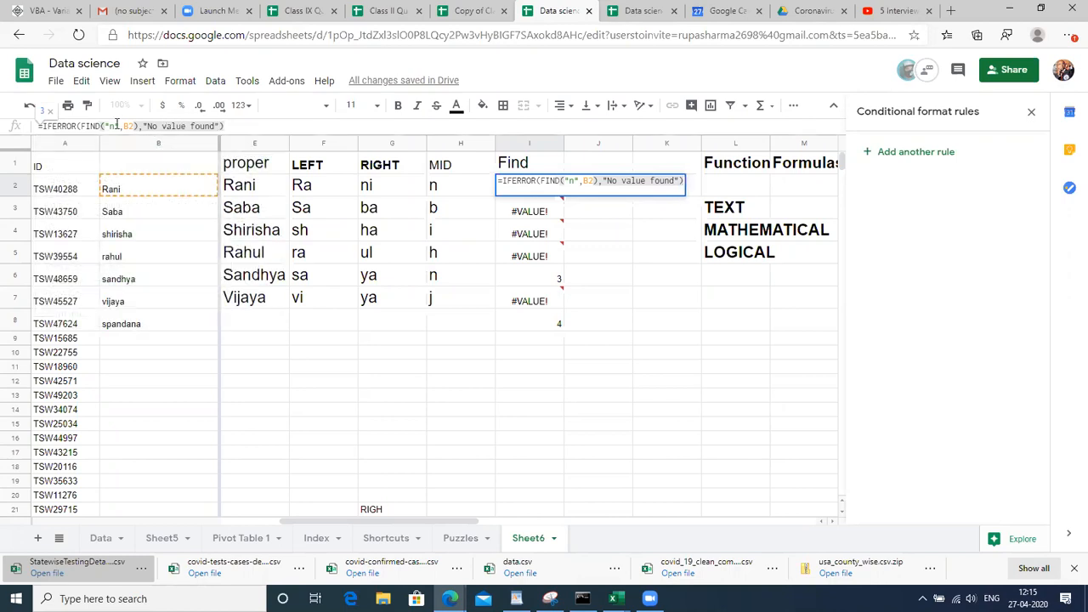
double_click(104, 126)
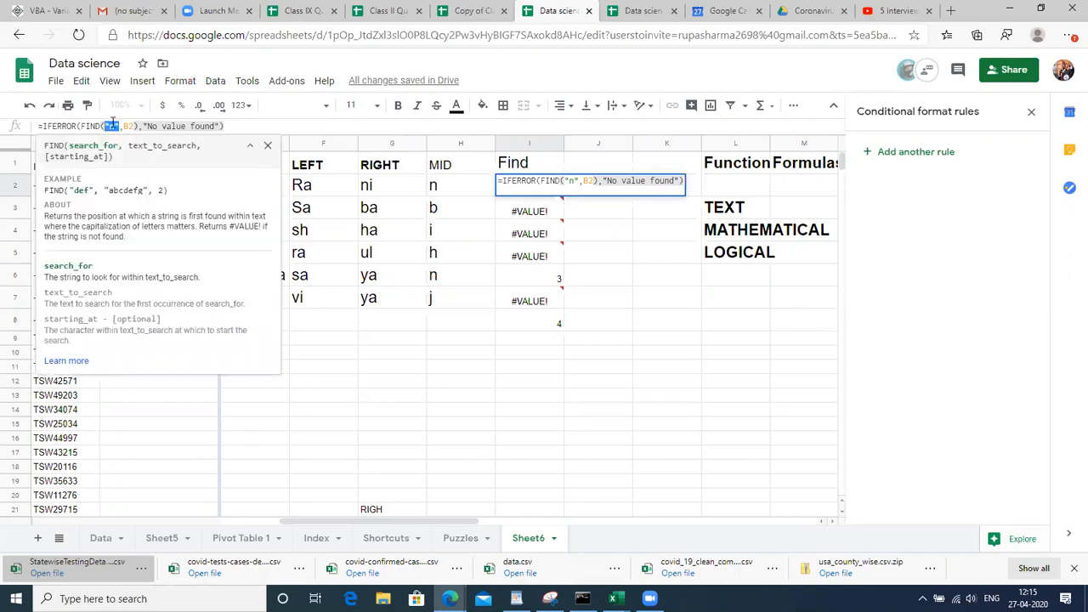
drag(139, 126, 82, 126)
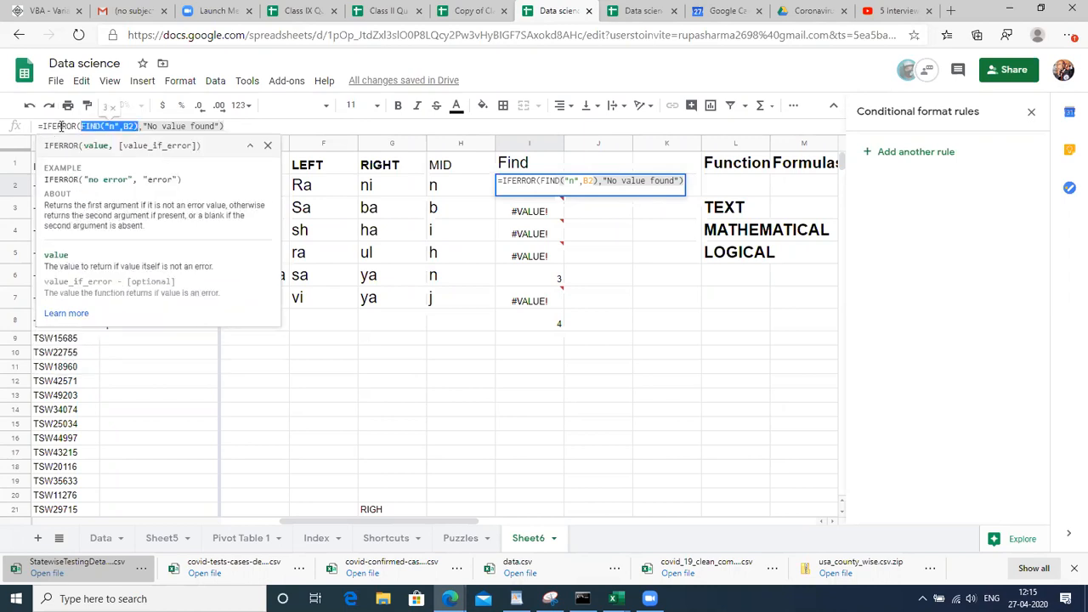
click(61, 126)
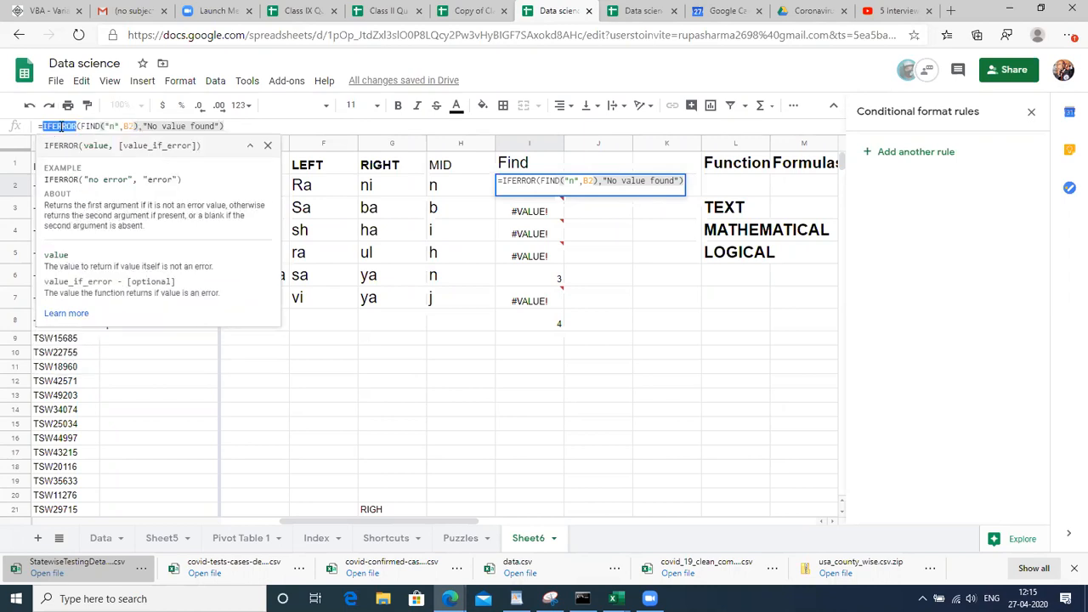
double_click(185, 126)
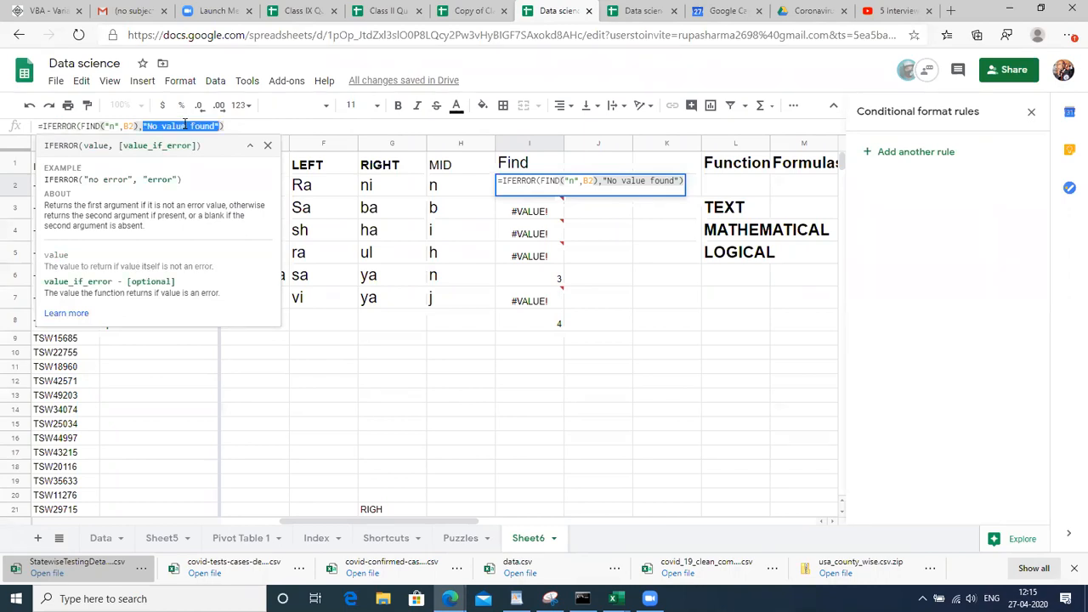
key(Return)
Fill the IFERROR formula down the Find column and check the results
key(Up)
key(shift+Down)
key(shift+Down)
key(shift+Down)
key(shift+Down)
key(shift+Down)
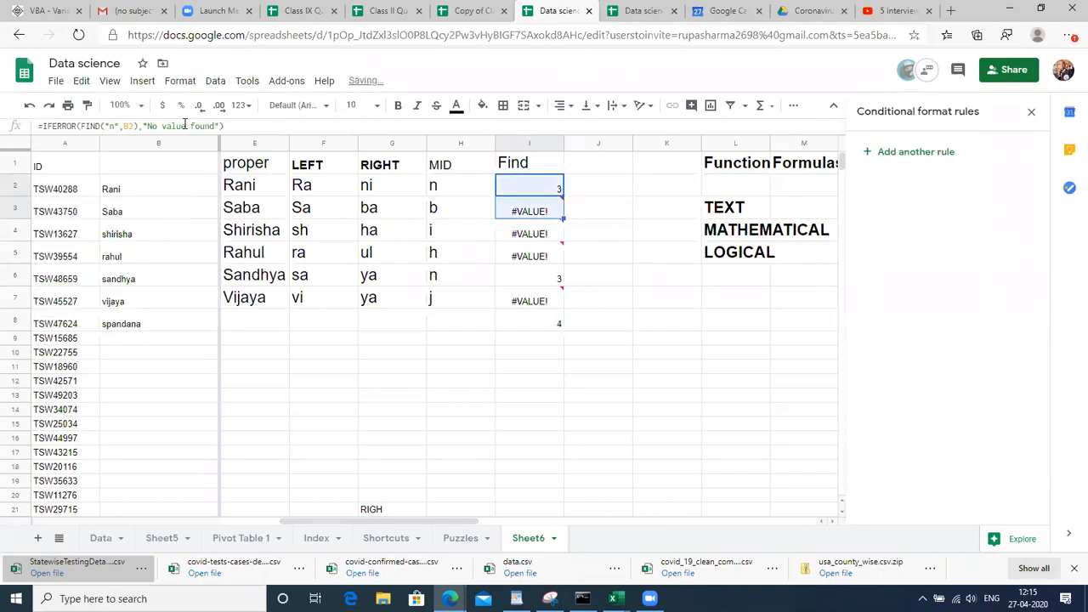
key(ctrl+d)
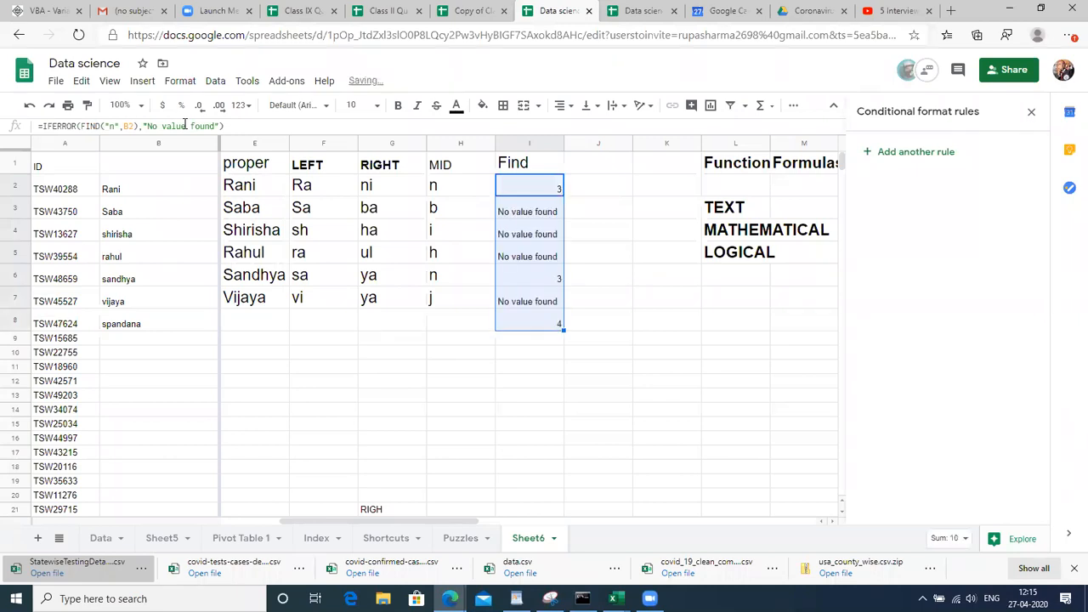
key(Down)
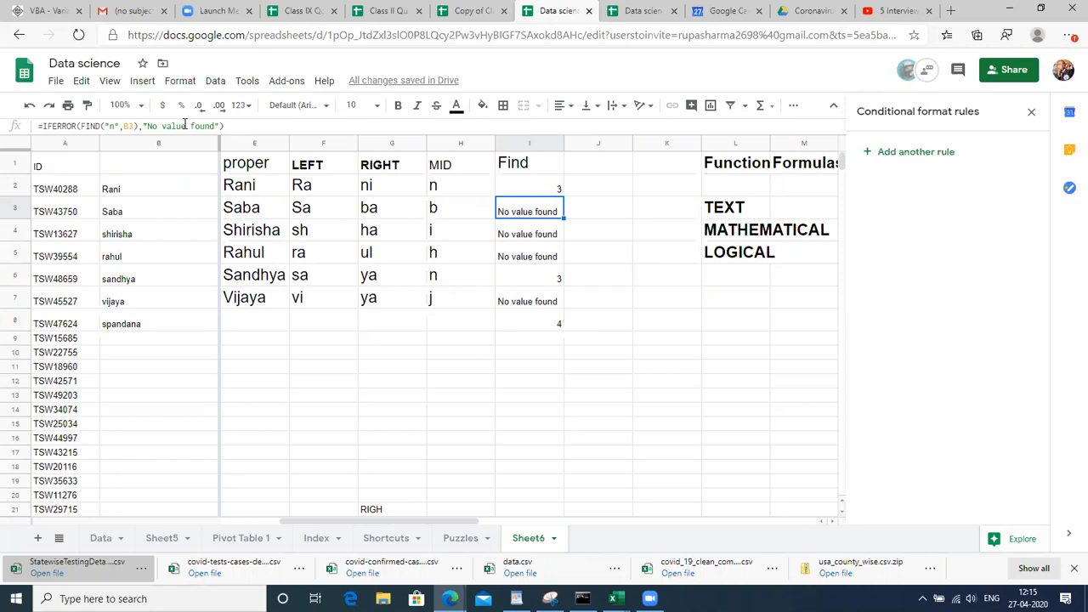
key(Up)
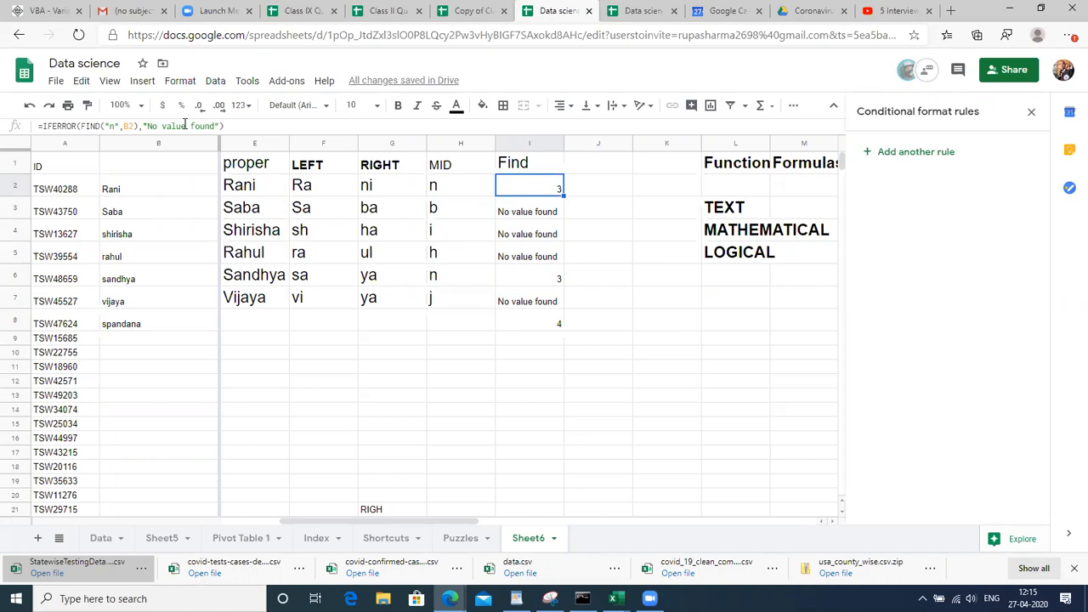
key(Down)
key(Down)
key(Right)
key(Left)
key(Up)
key(Up)
Change B2 from Rani to RaNi and confirm I2 now shows "No value found"
click(122, 190)
double_click(123, 188)
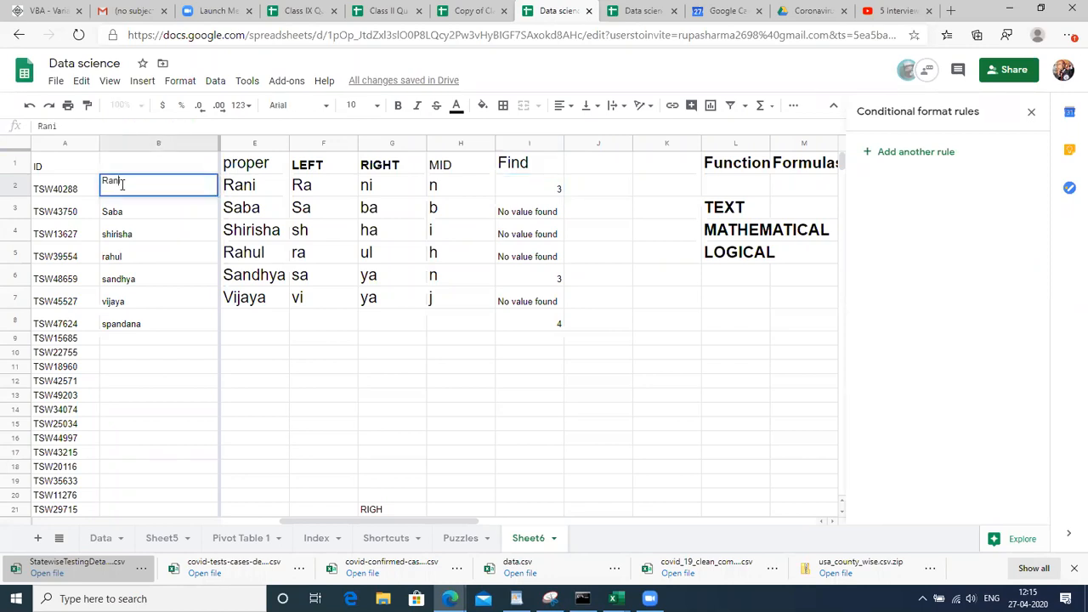
key(BackSpace)
key(BackSpace)
text(Ni)
key(Return)
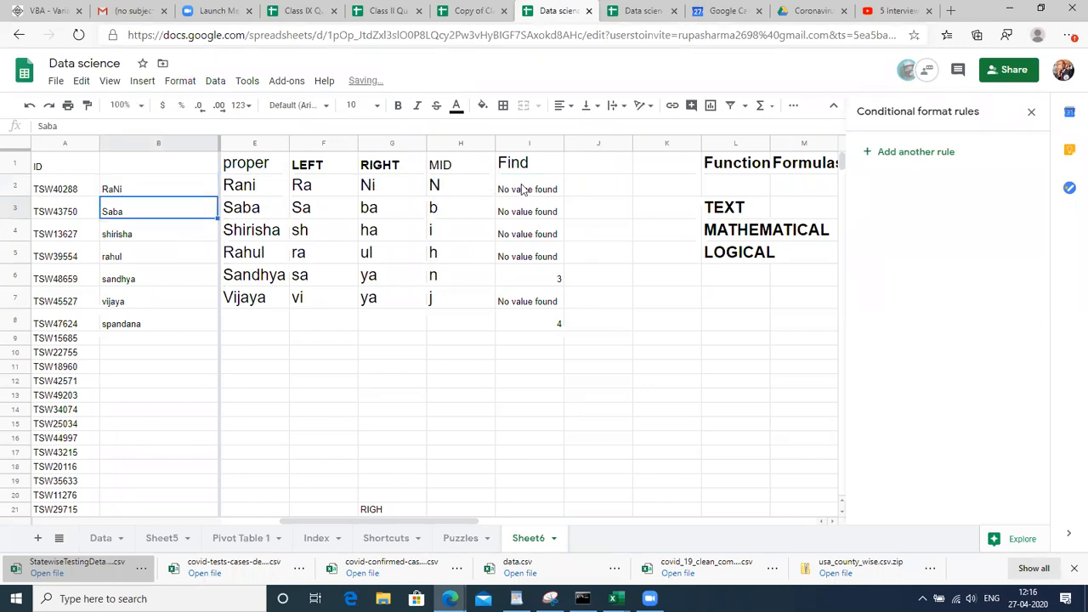
click(524, 190)
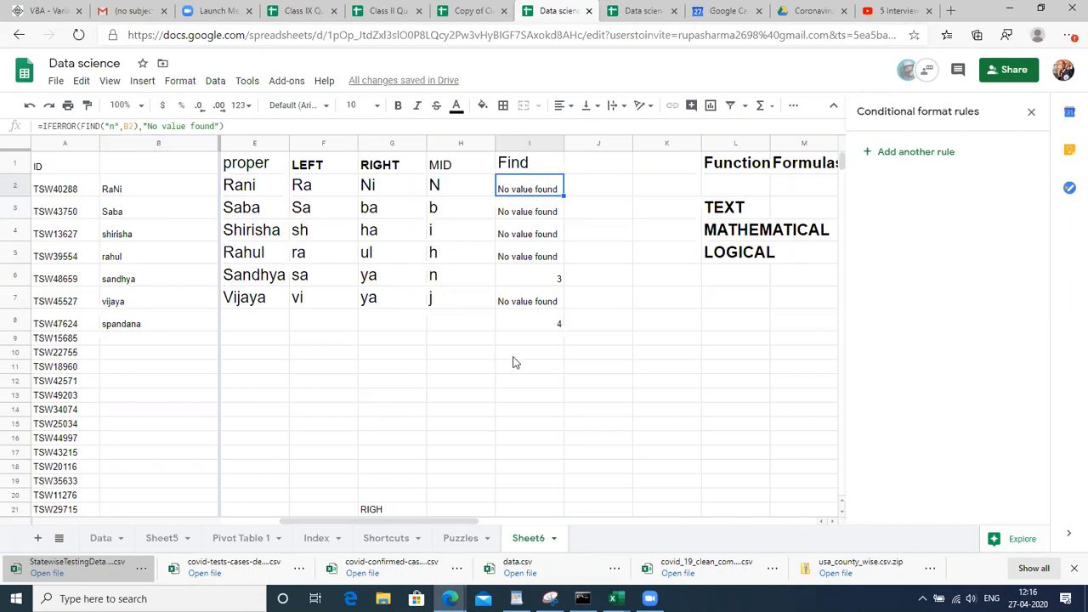
click(546, 369)
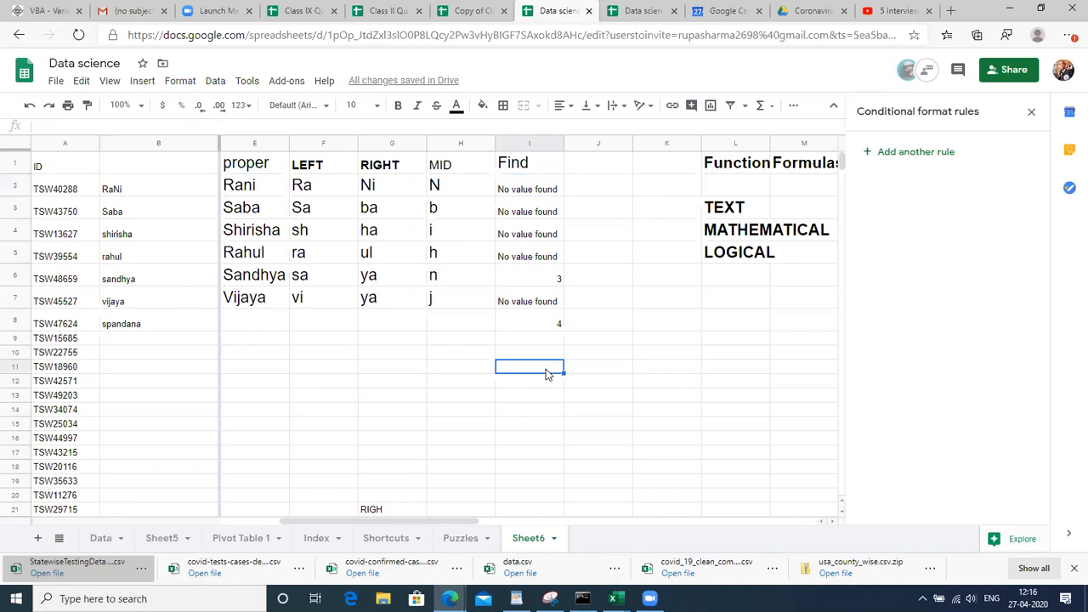
Label I12 'fIND' and add the note 'to find the position of the character in a string' beside it
key(Down)
text(fIND)
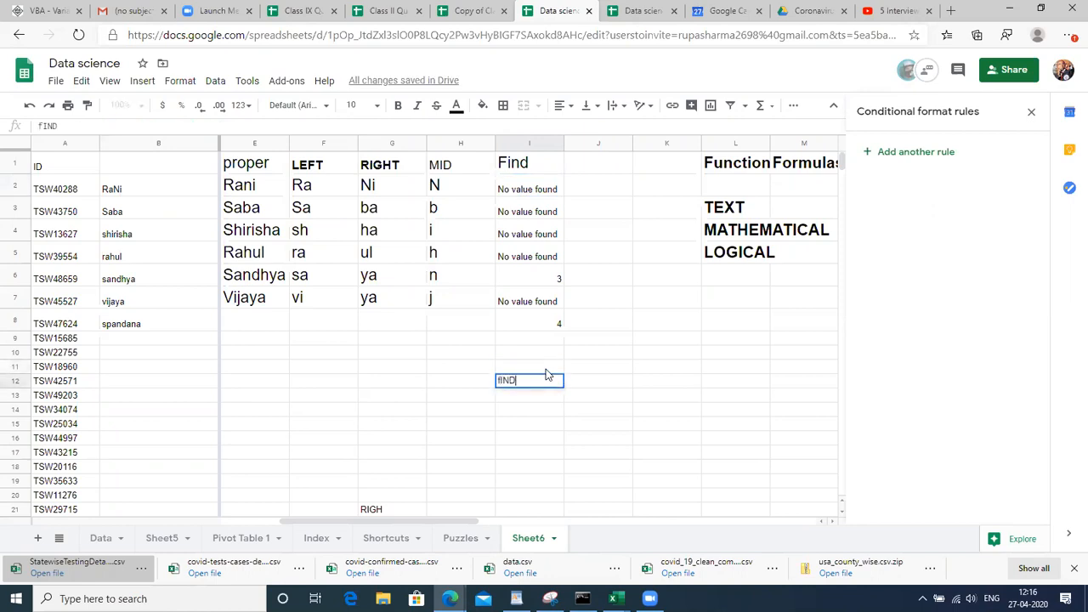
key(Return)
key(Up)
key(Right)
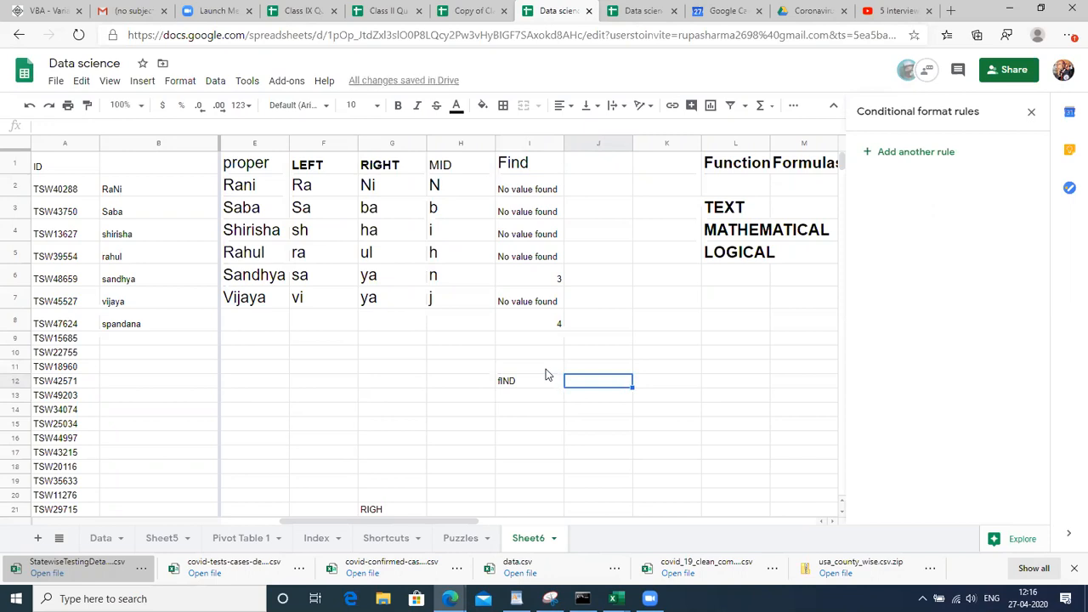
text(to fin)
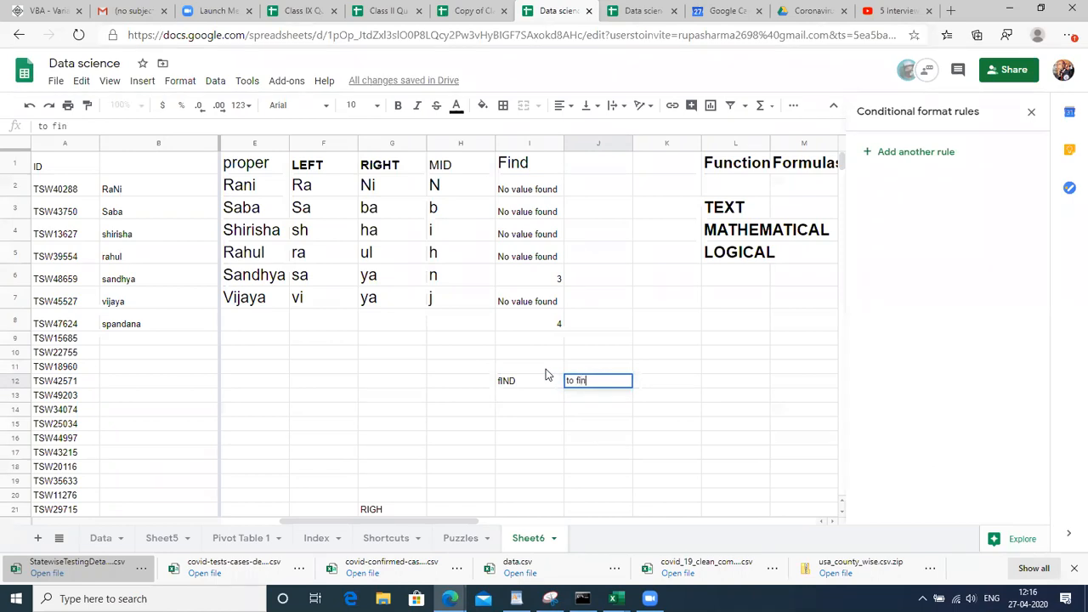
text(d the position of the)
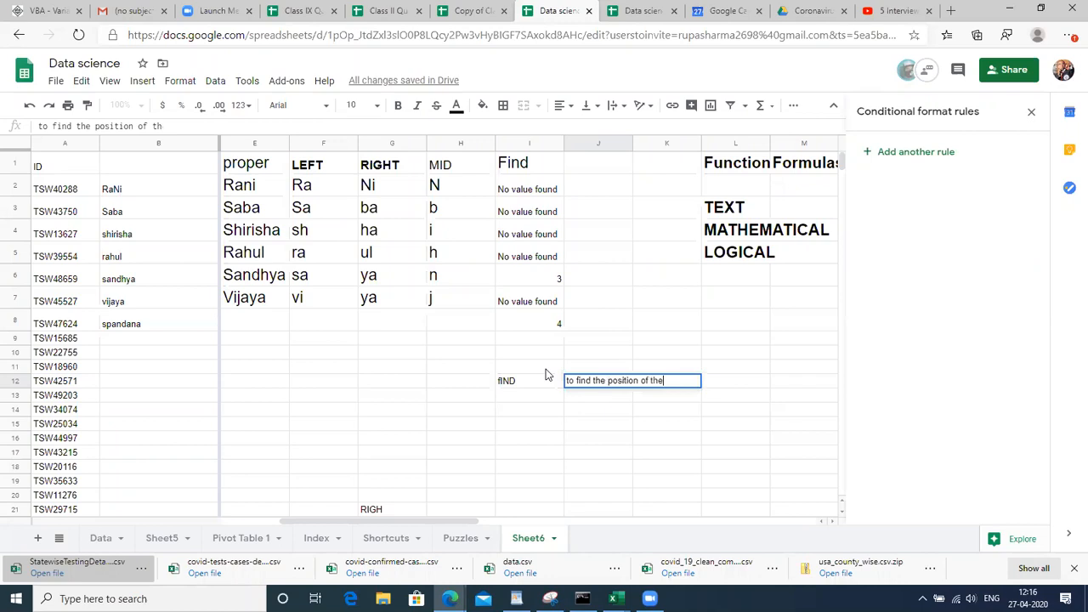
text( character in a string)
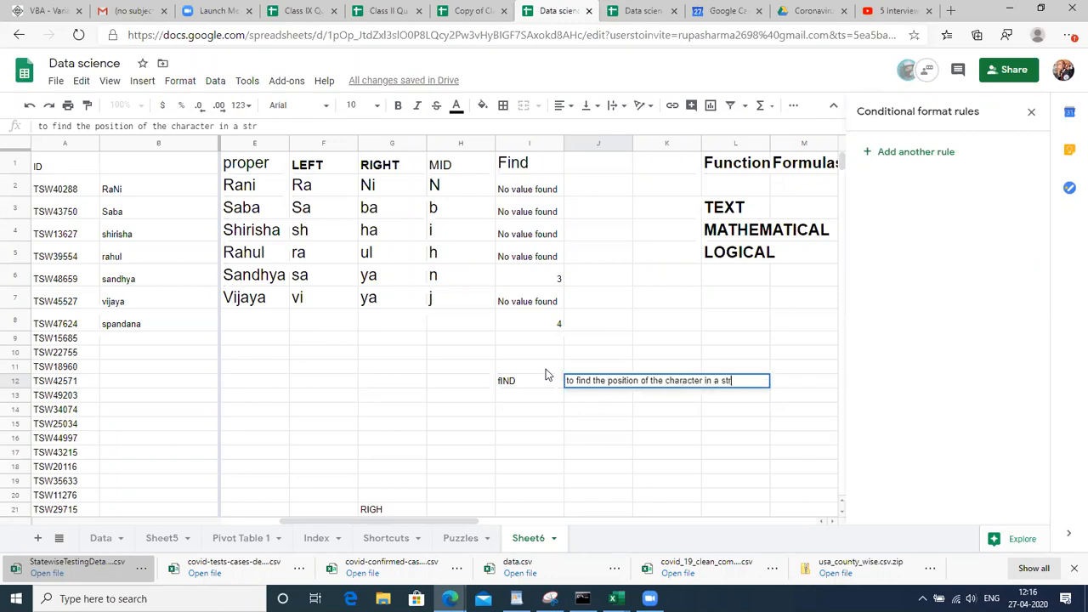
key(Return)
Make the FIND label and its note bold at font size 18
key(Up)
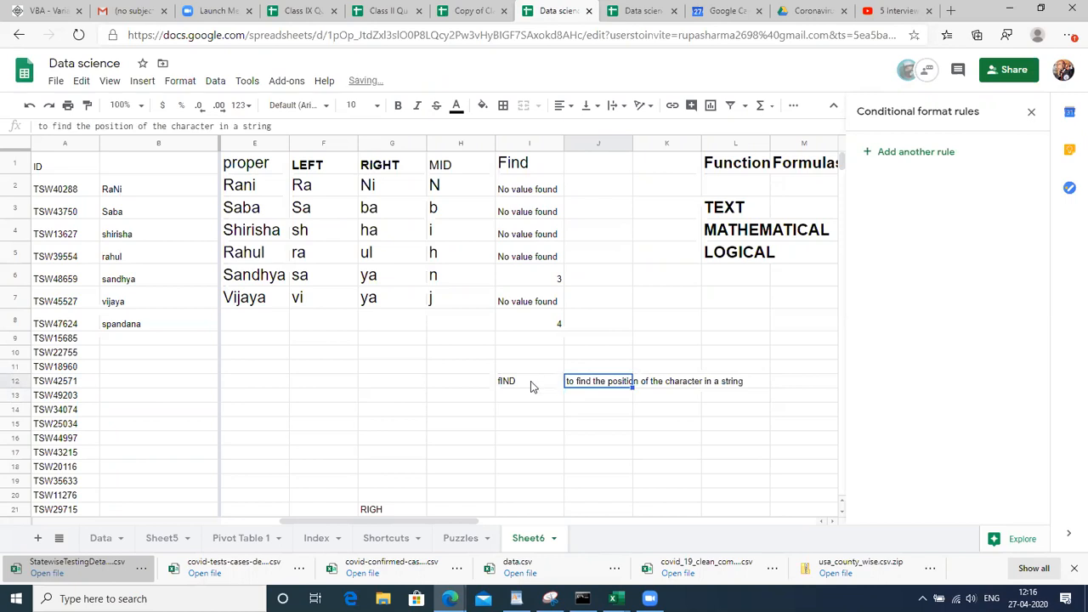
click(530, 382)
key(shift+Right)
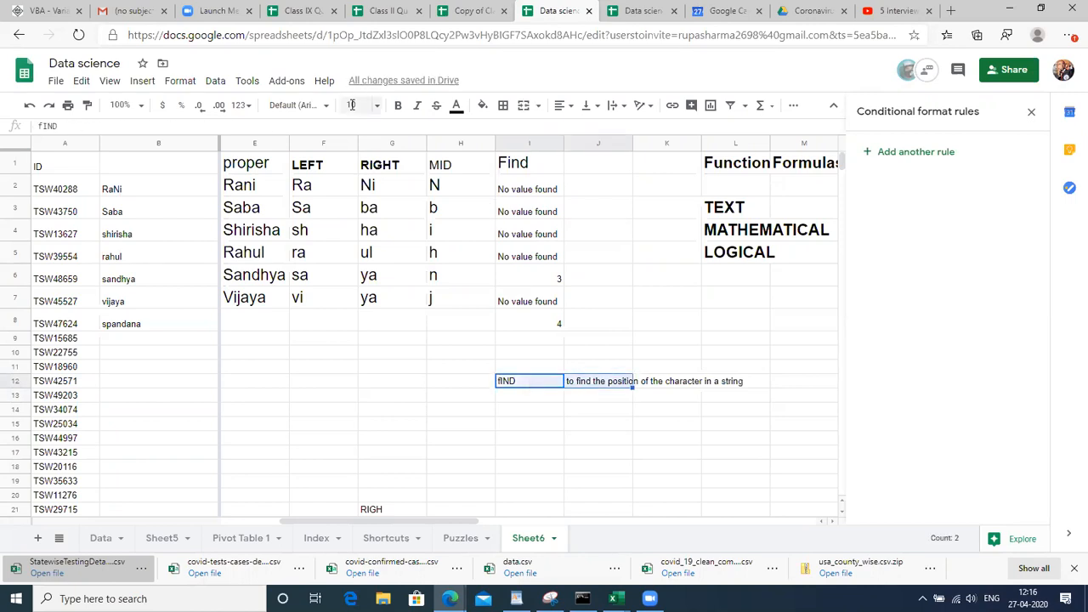
click(355, 105)
click(357, 304)
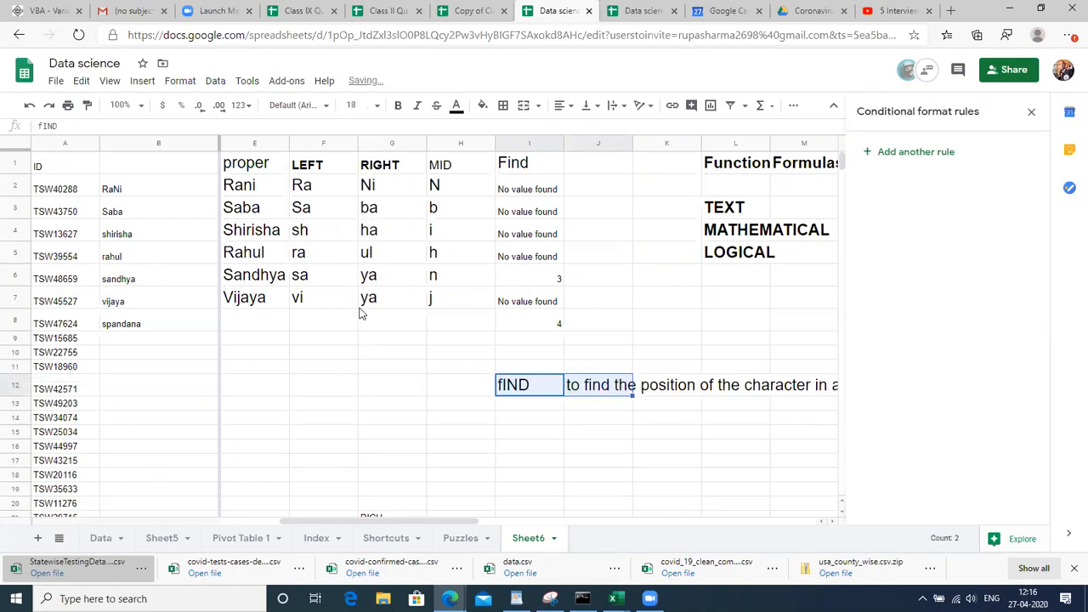
key(Left)
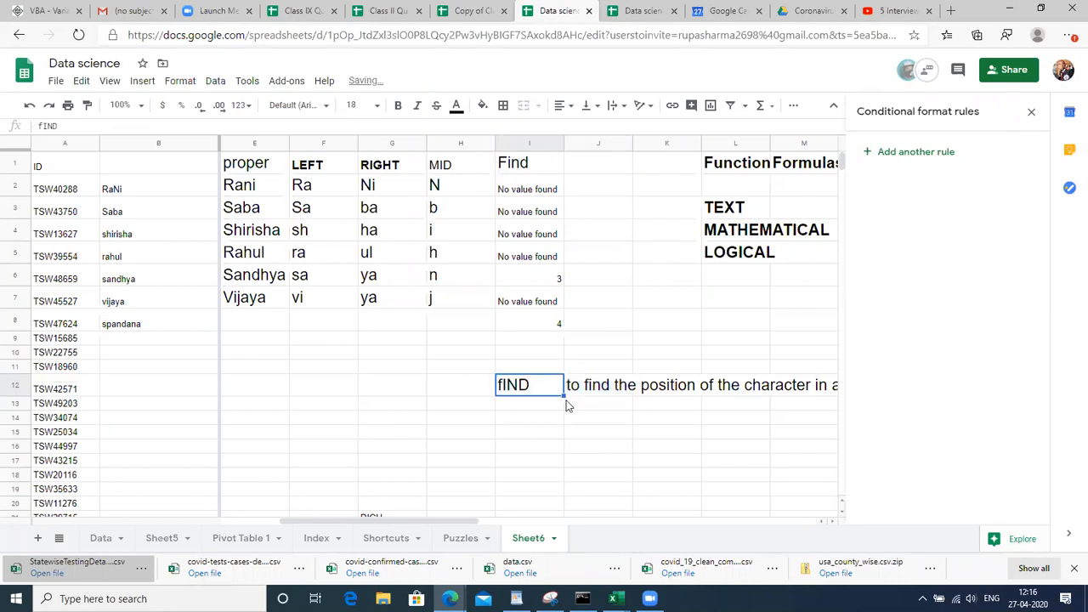
shift+click(564, 393)
key(ctrl+b)
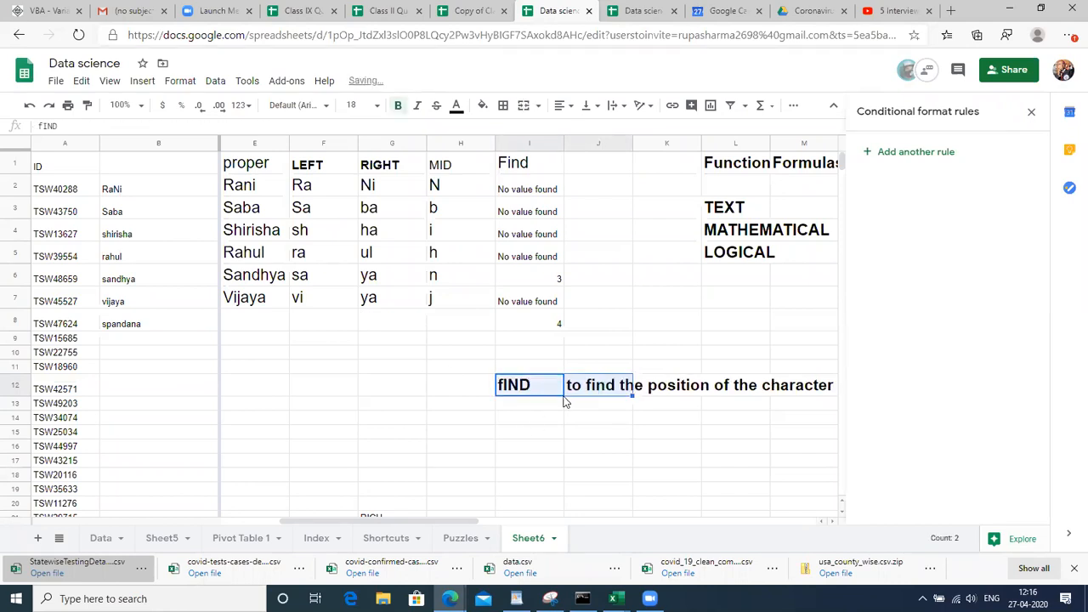
Add a 'case sensitive' note below the description and make it bold at size 18
click(563, 398)
text(c)
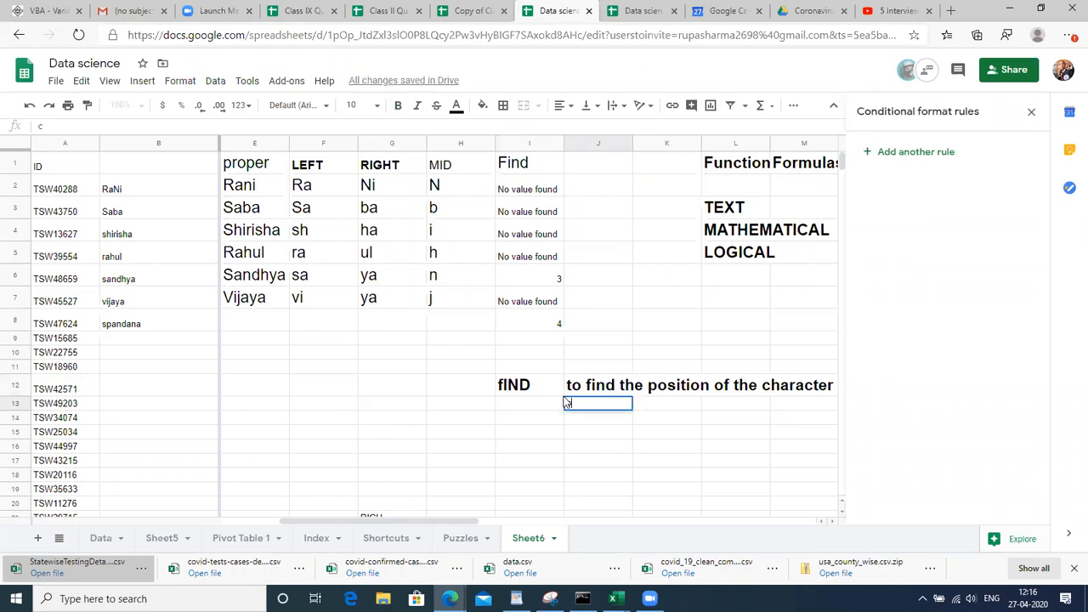
text(ase d)
text(en)
text(sitive)
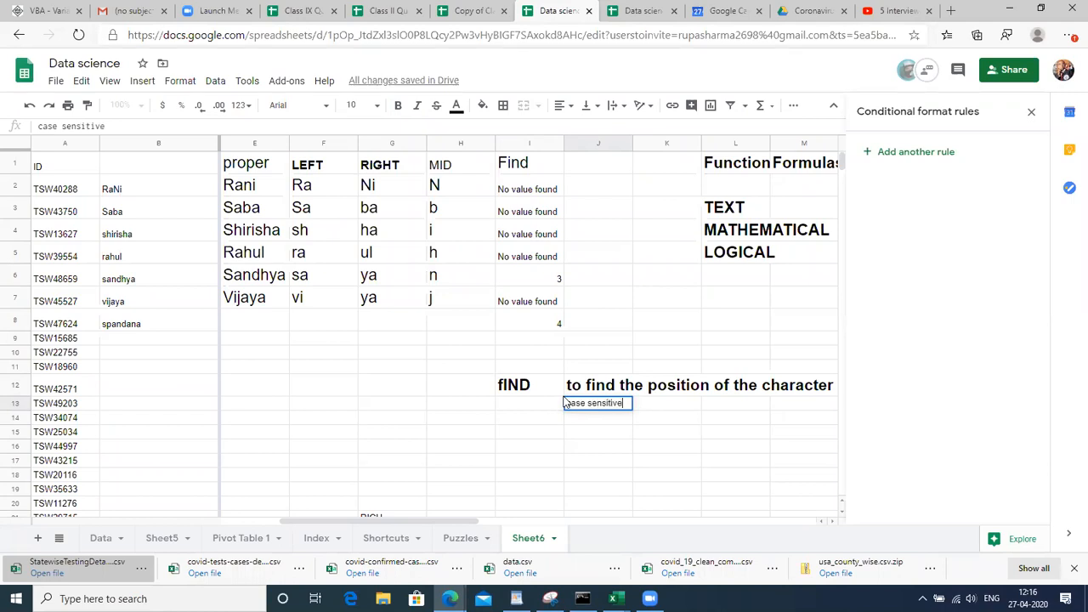
key(Return)
key(Up)
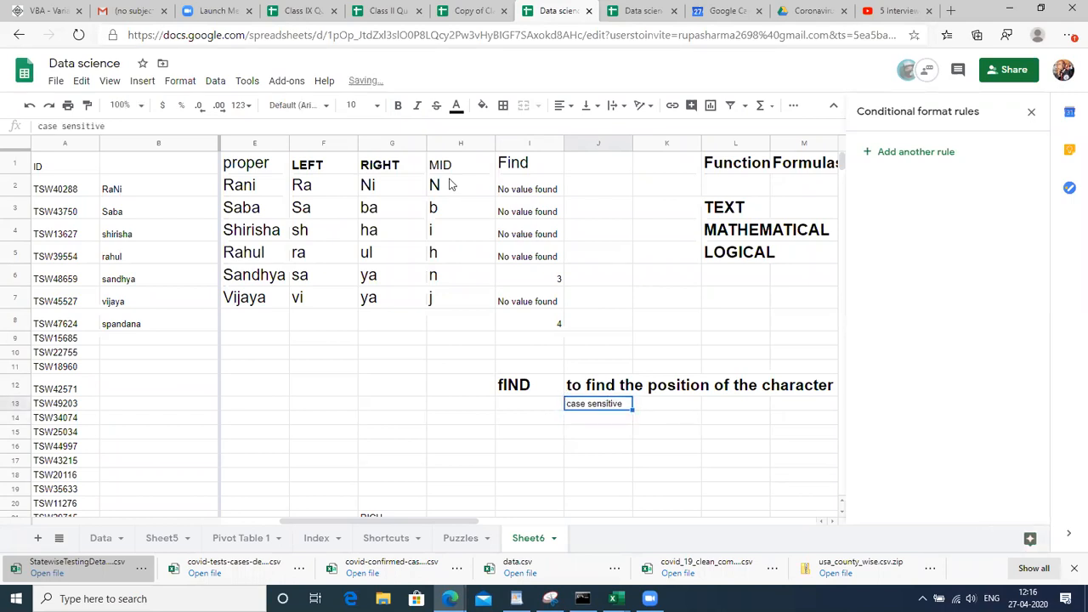
click(364, 106)
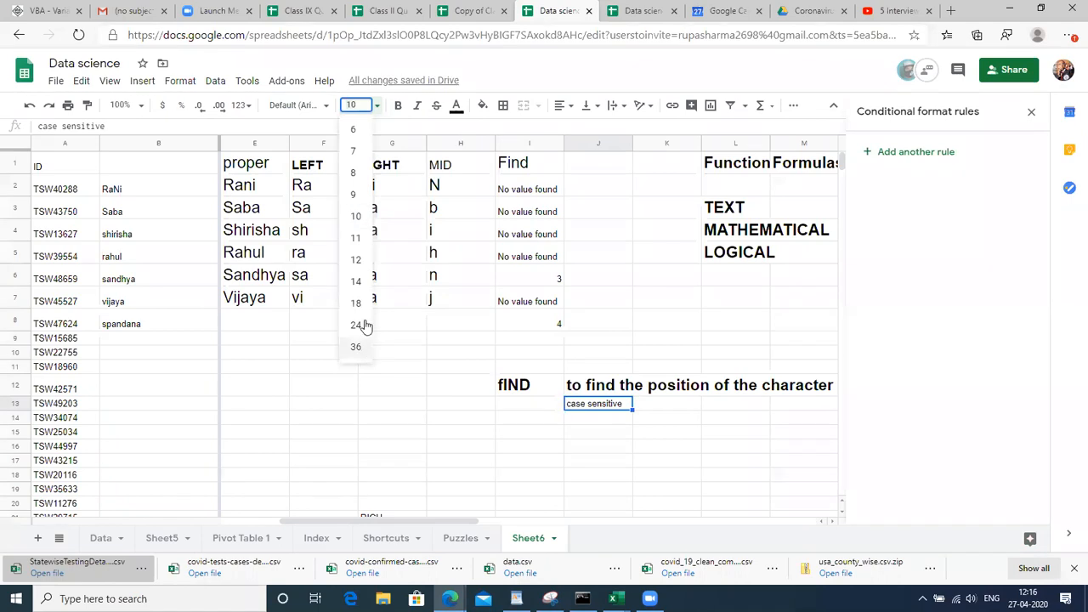
click(356, 281)
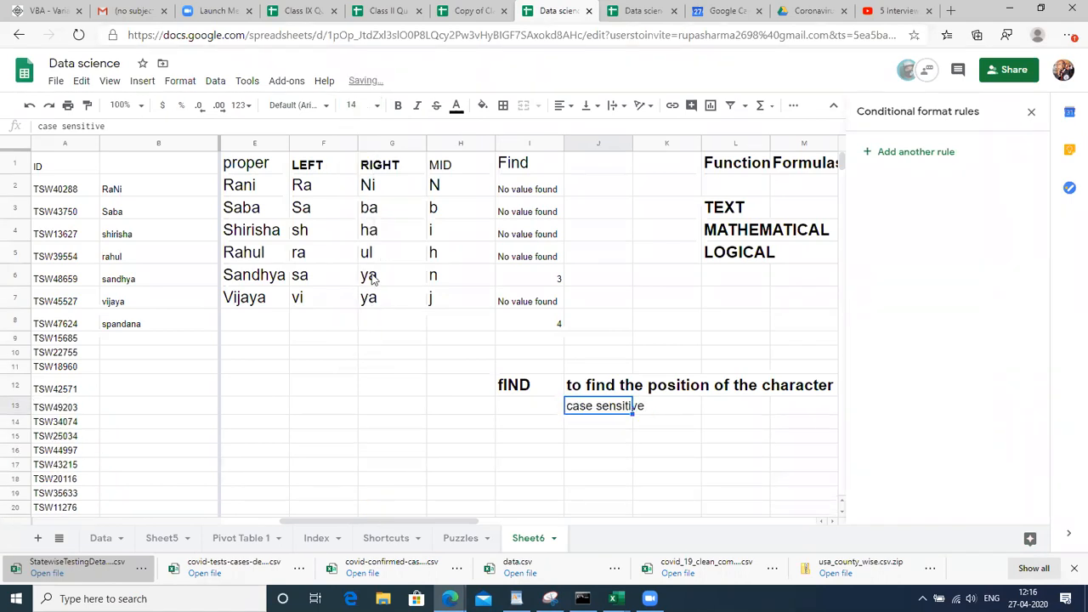
click(364, 105)
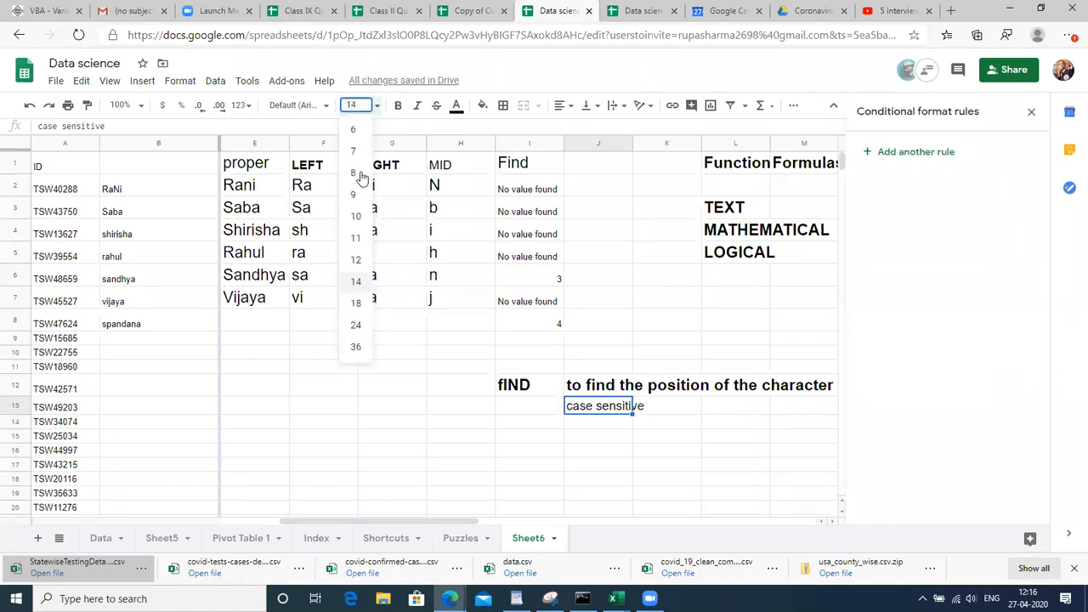
click(362, 305)
key(ctrl+b)
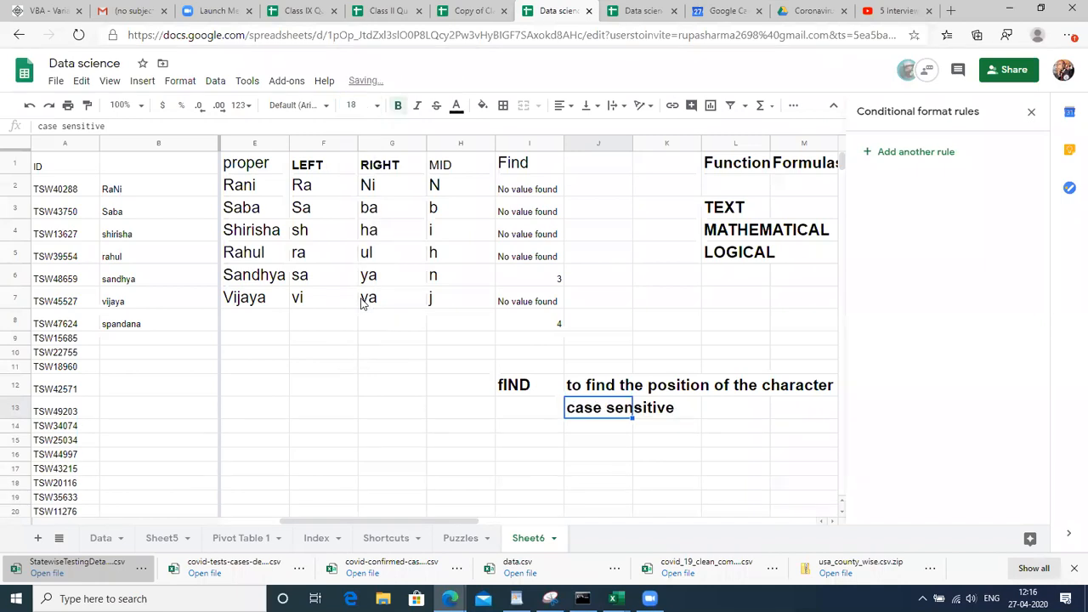
click(577, 243)
key(Right)
key(Right)
key(Right)
key(Left)
key(Left)
key(Left)
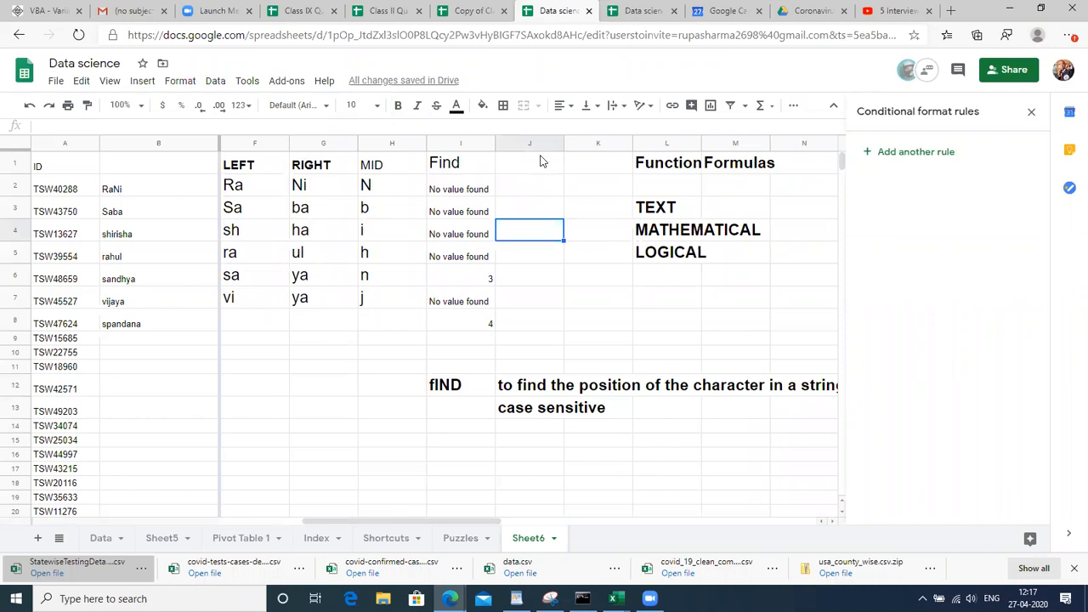
Add the header 'search' in J1 and enlarge its font size
click(530, 165)
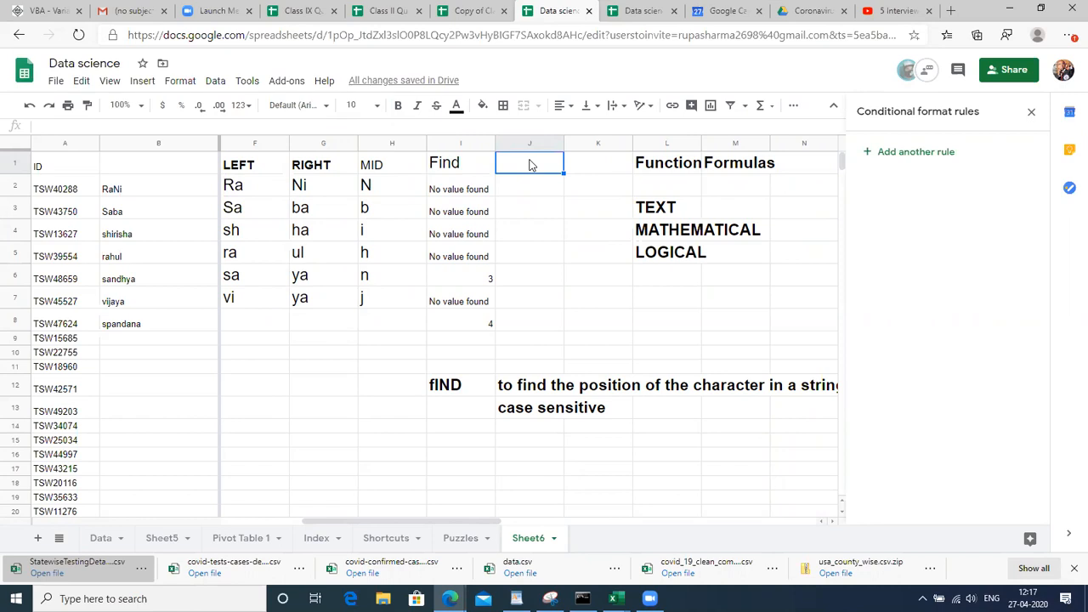
text(search)
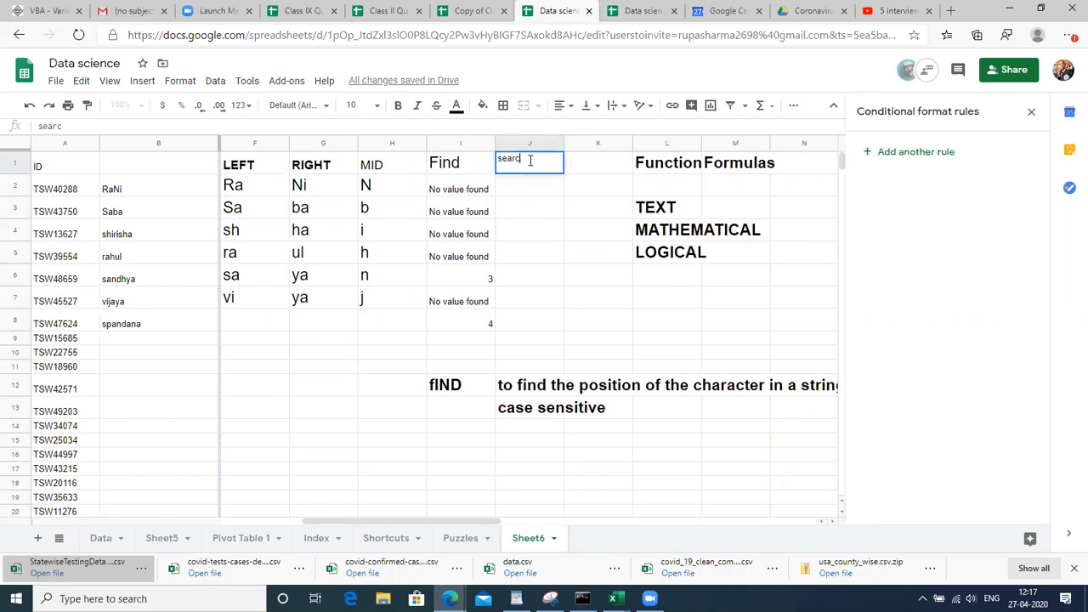
key(Return)
key(Up)
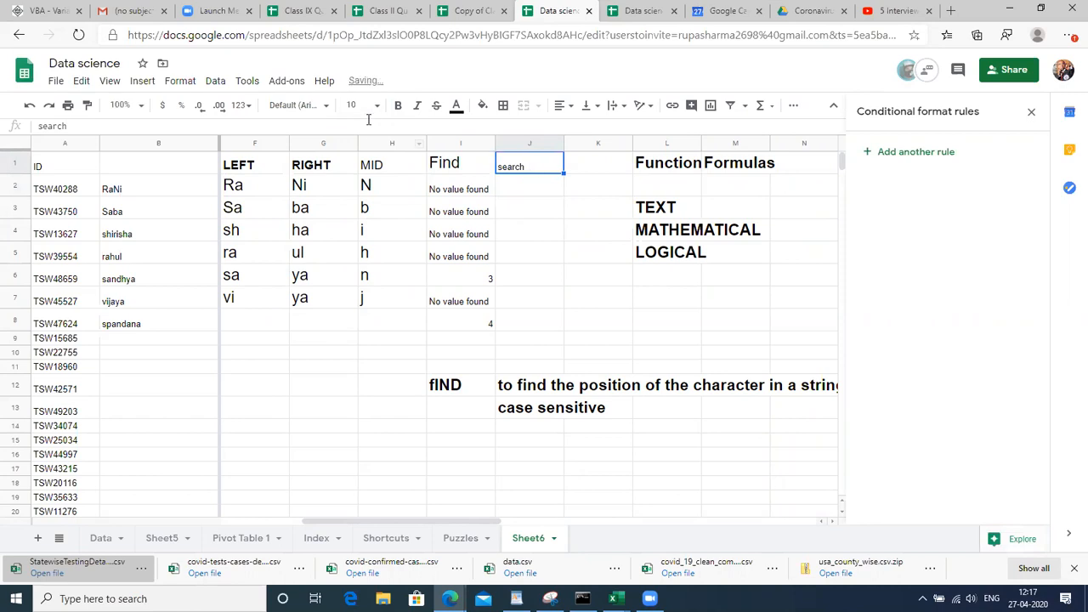
click(361, 105)
click(354, 297)
Enter =SEARCH("n",B2) in J2
click(541, 185)
text(=sea)
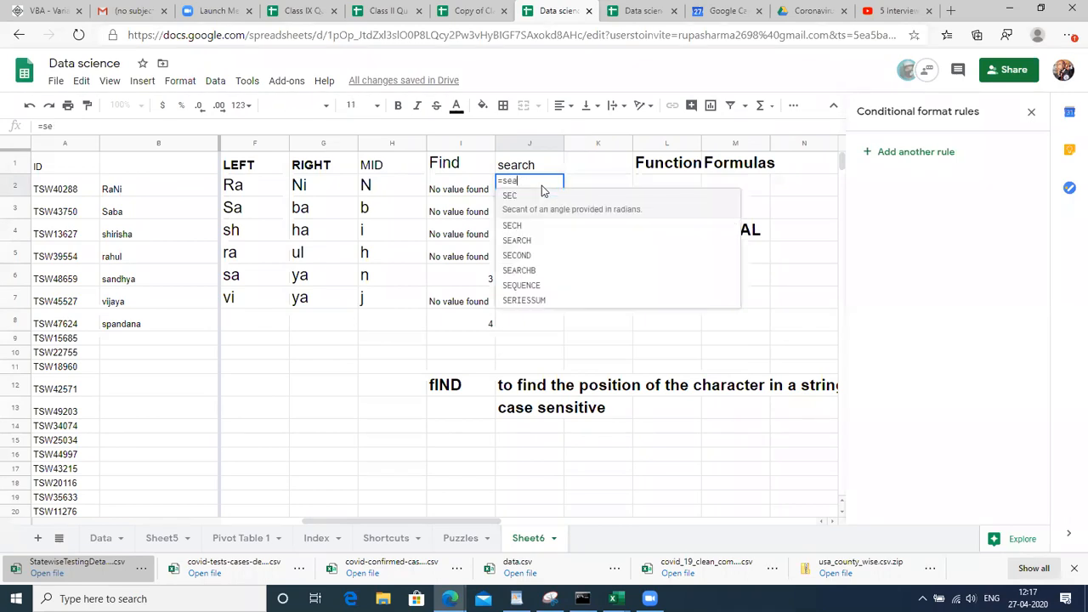
text(r)
key(Tab)
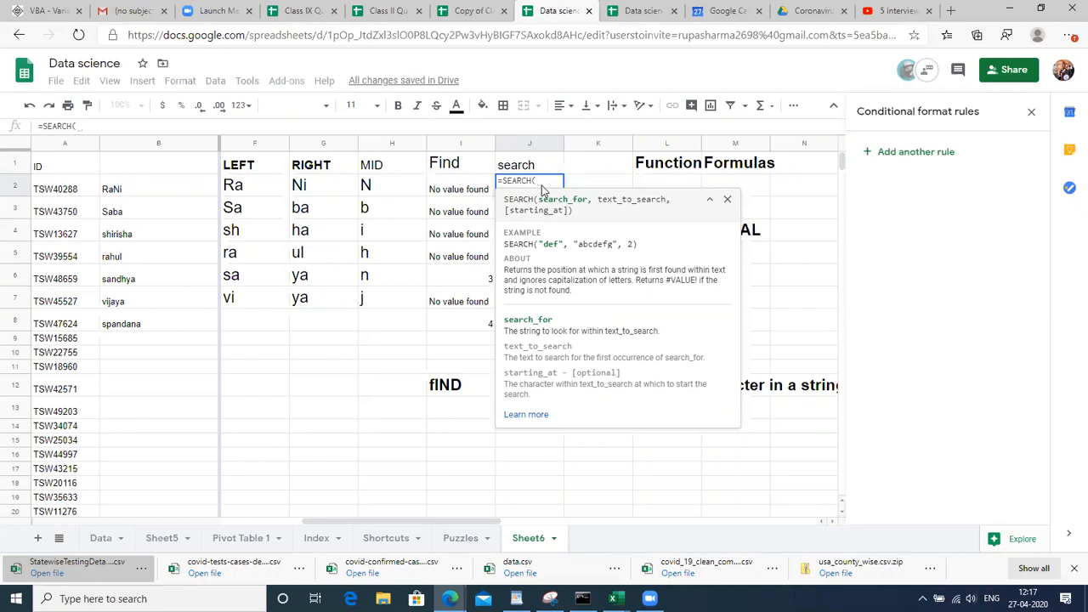
text("n)
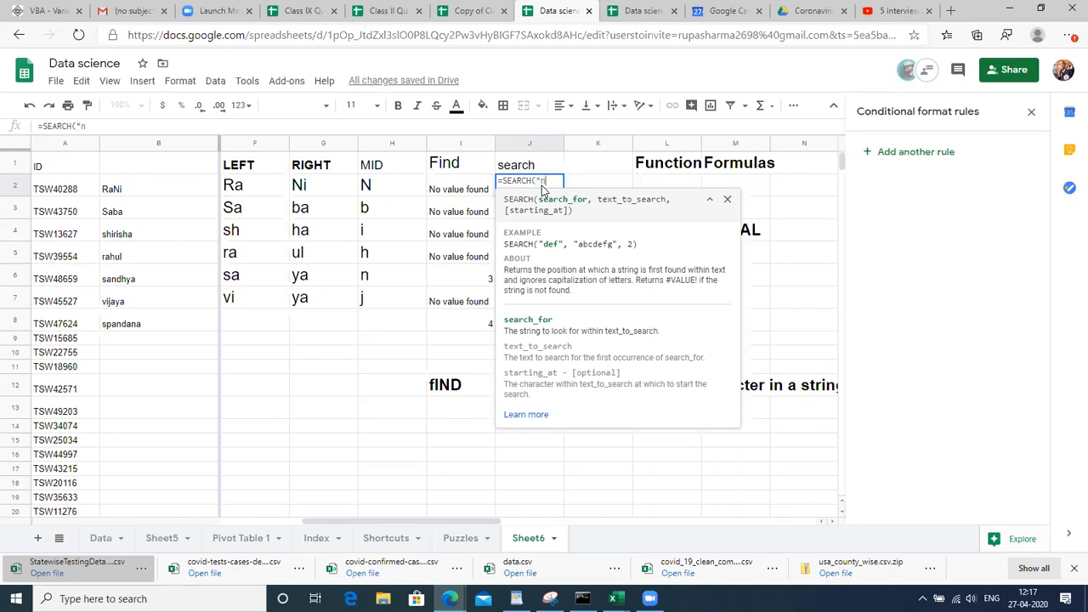
text(",)
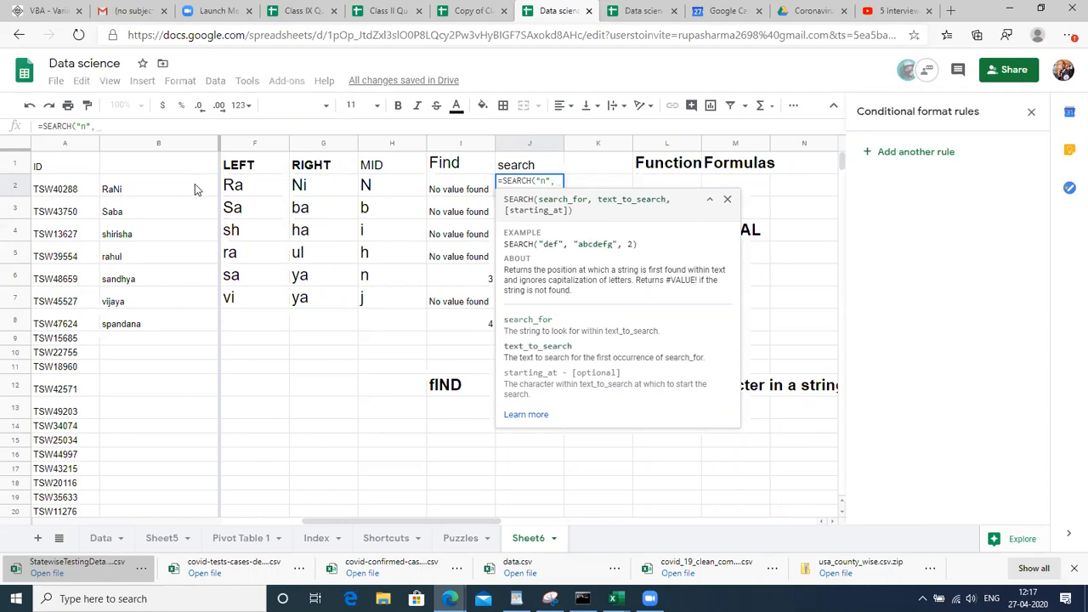
click(144, 188)
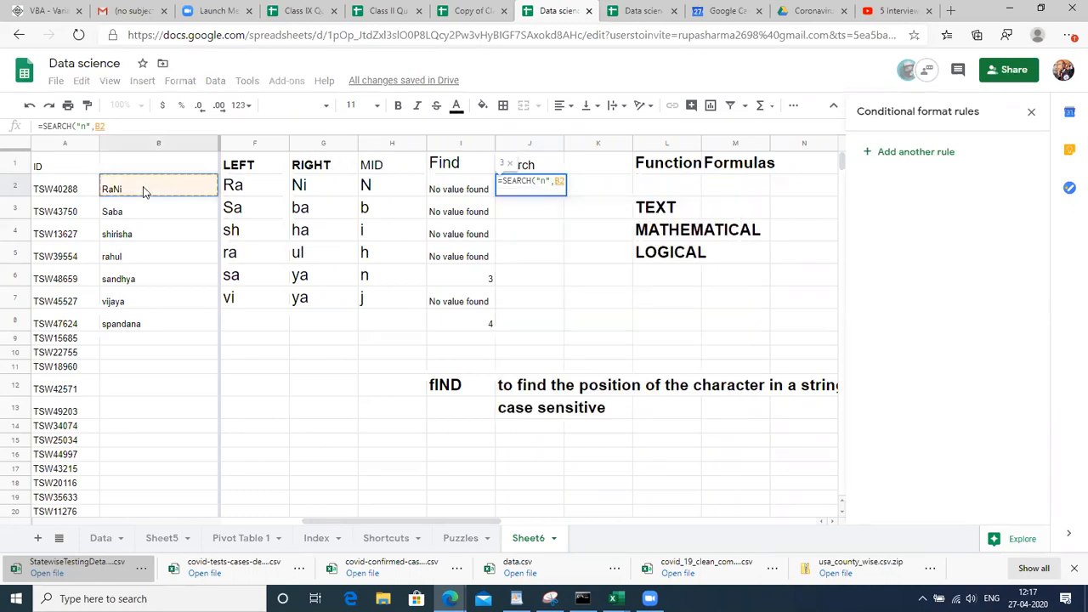
text())
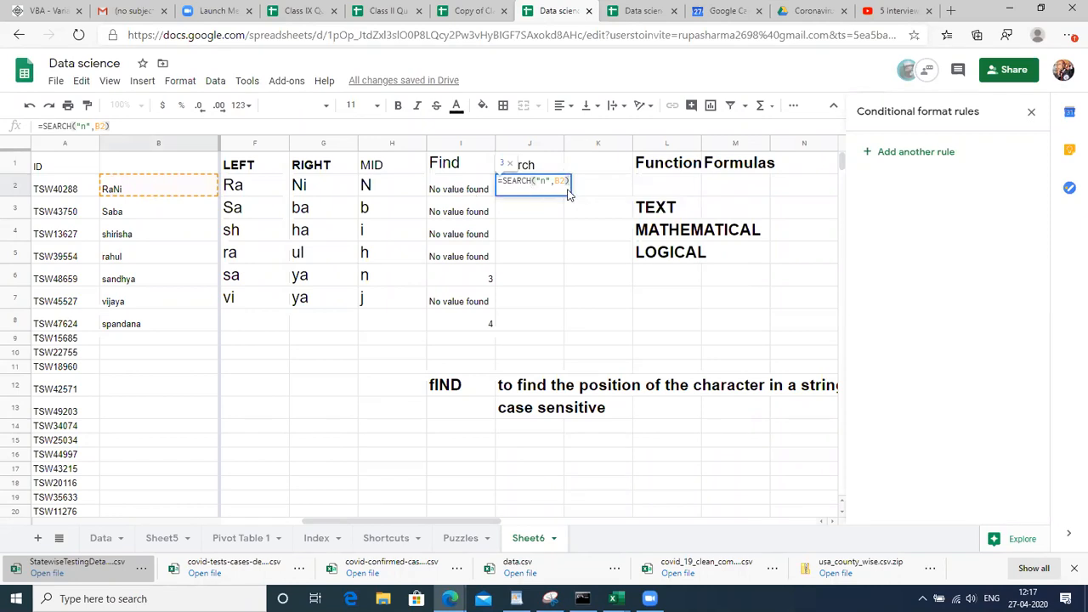
key(Return)
key(Up)
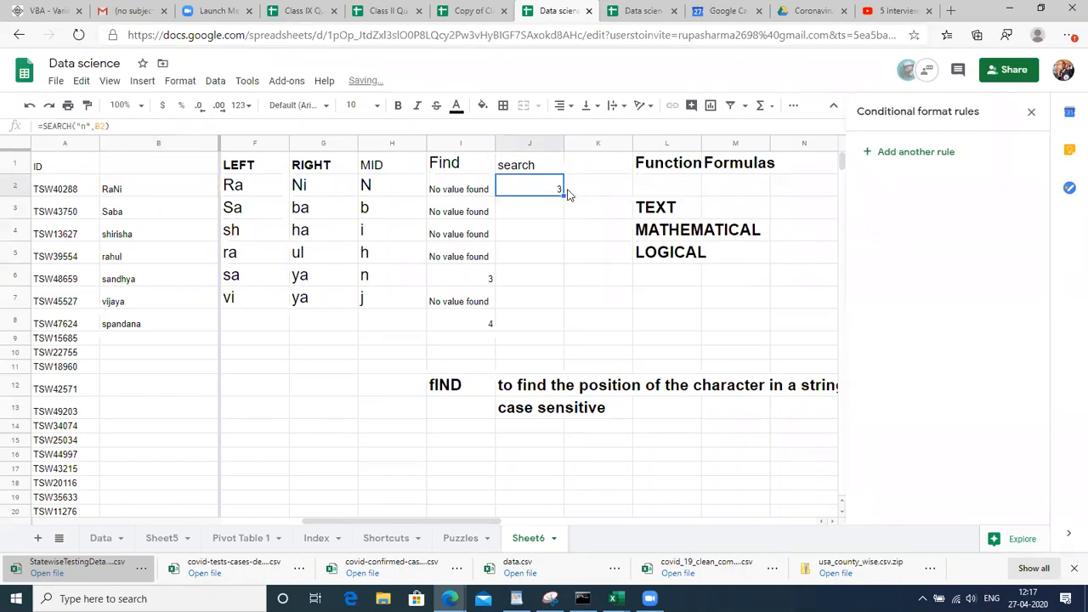
Fill the SEARCH formula down J2:J8 and check the 3 and #VALUE! results
key(shift+Down)
key(shift+Down)
key(shift+Down)
key(shift+Down)
key(shift+Down)
key(shift+Down)
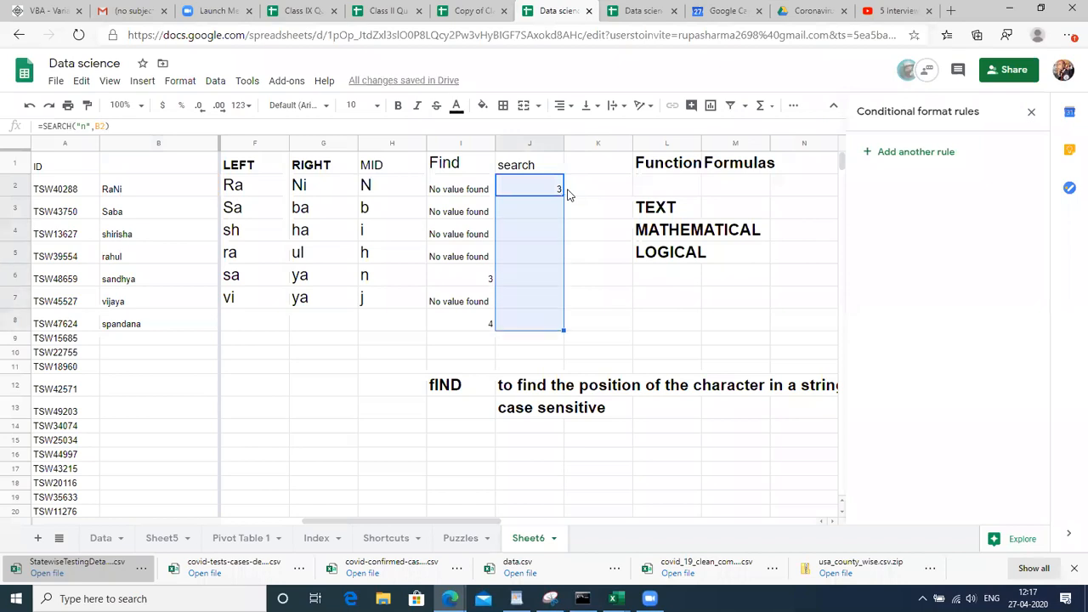
key(ctrl+d)
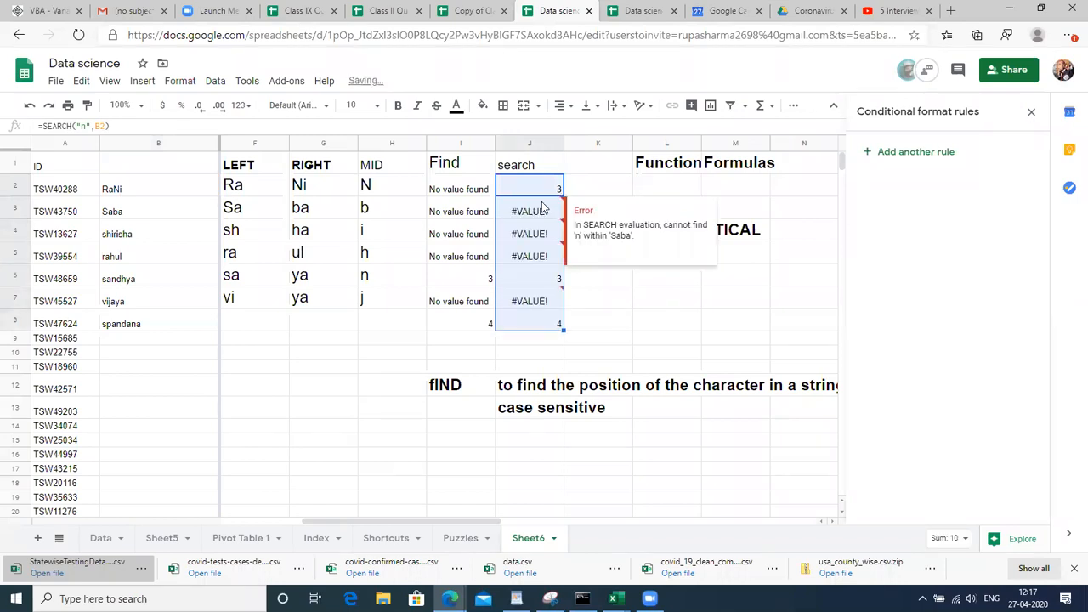
click(542, 209)
click(535, 188)
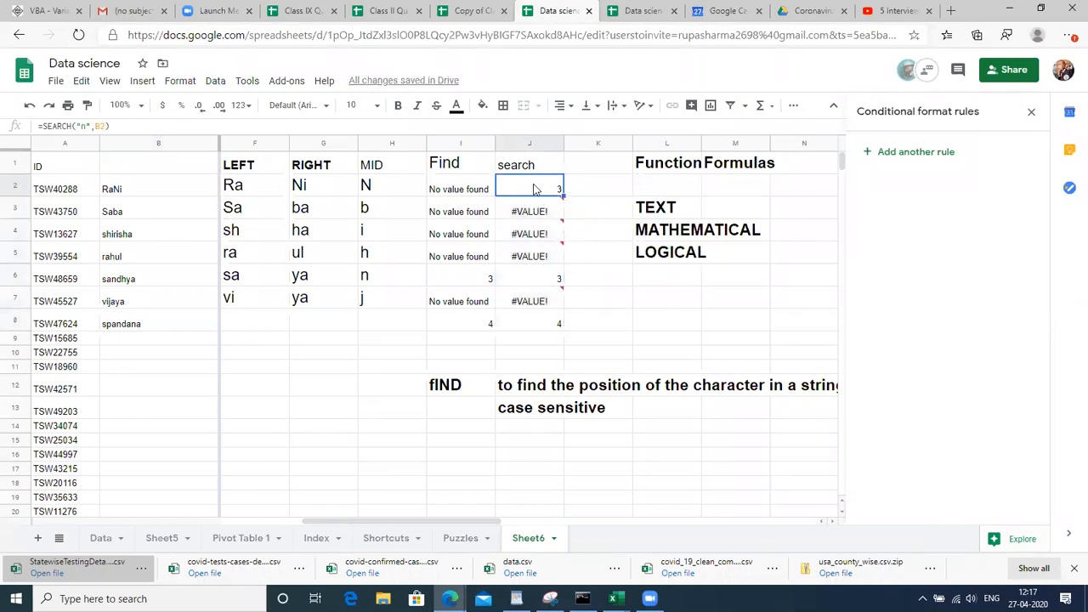
key(Down)
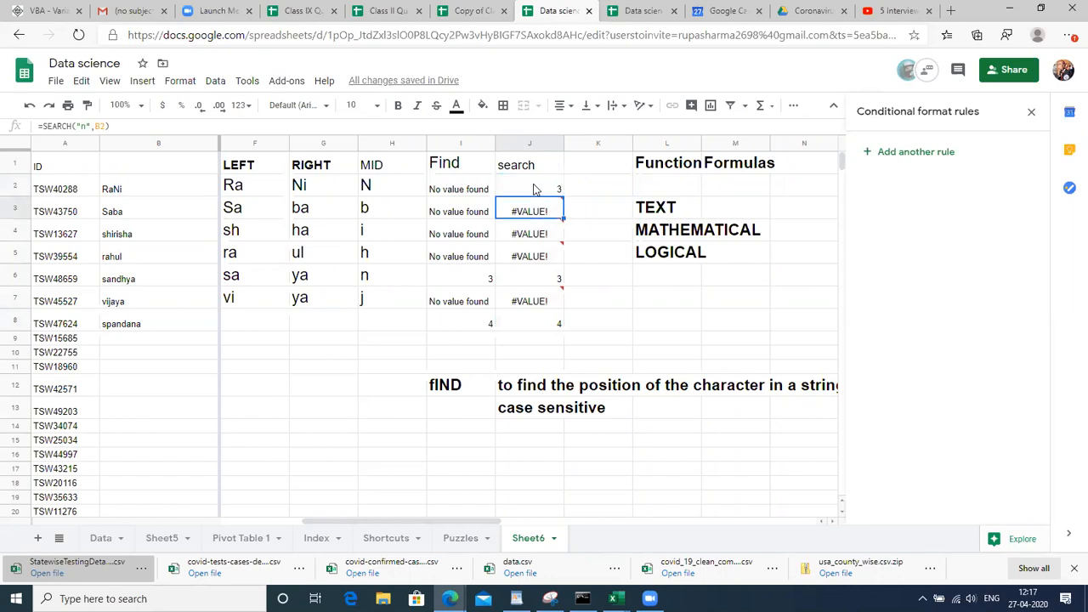
click(525, 171)
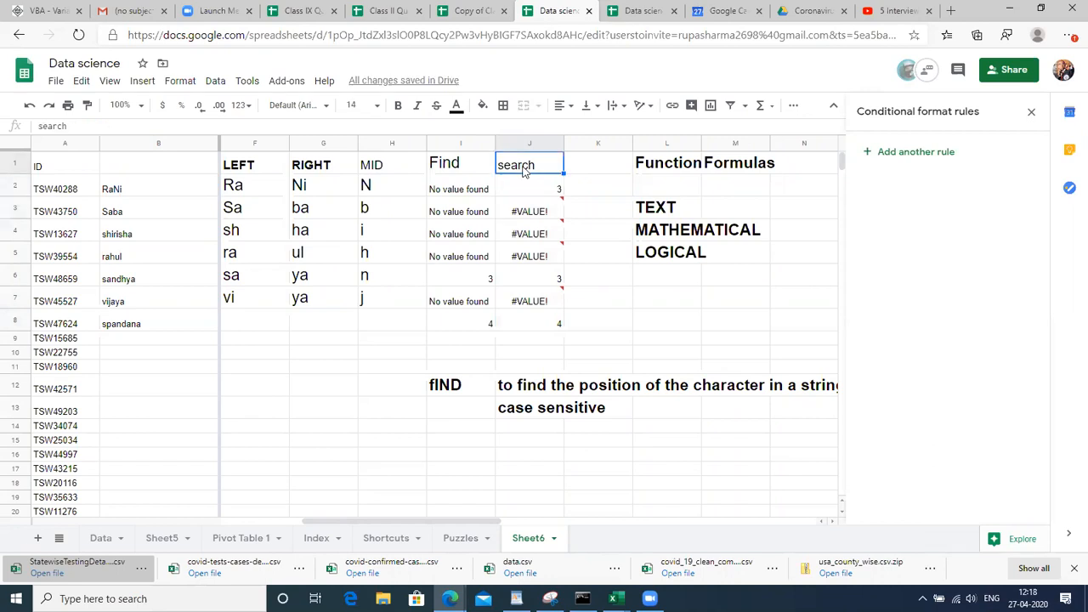
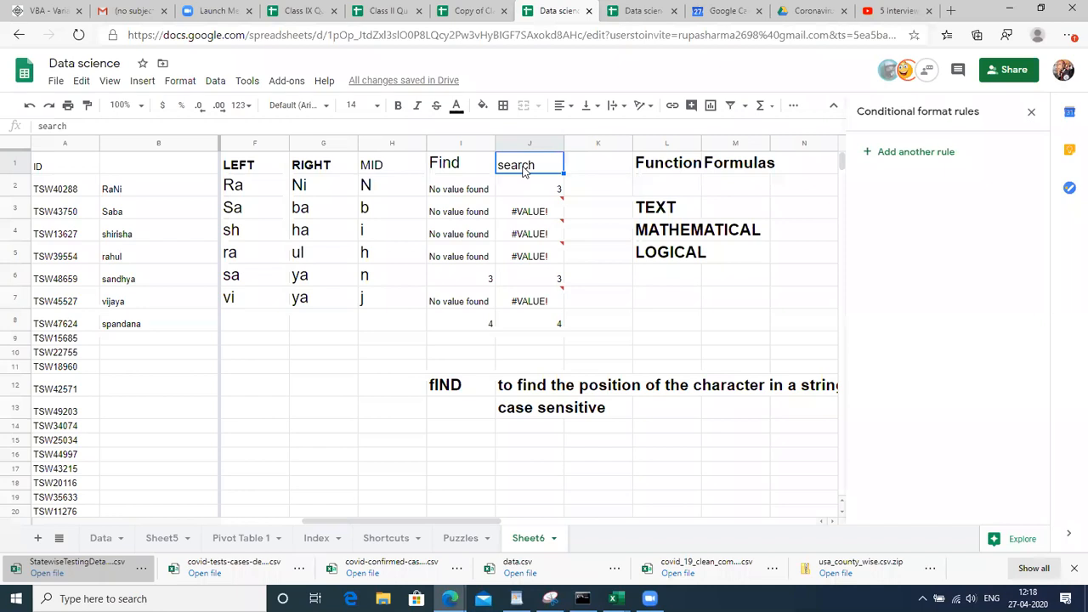
Set the Find and search results in I1:J8 to font size 18
click(445, 183)
key(Up)
key(shift+Right)
key(shift+Down)
key(shift+Down)
key(shift+Down)
key(shift+Down)
key(shift+Down)
key(shift+Down)
key(shift+Down)
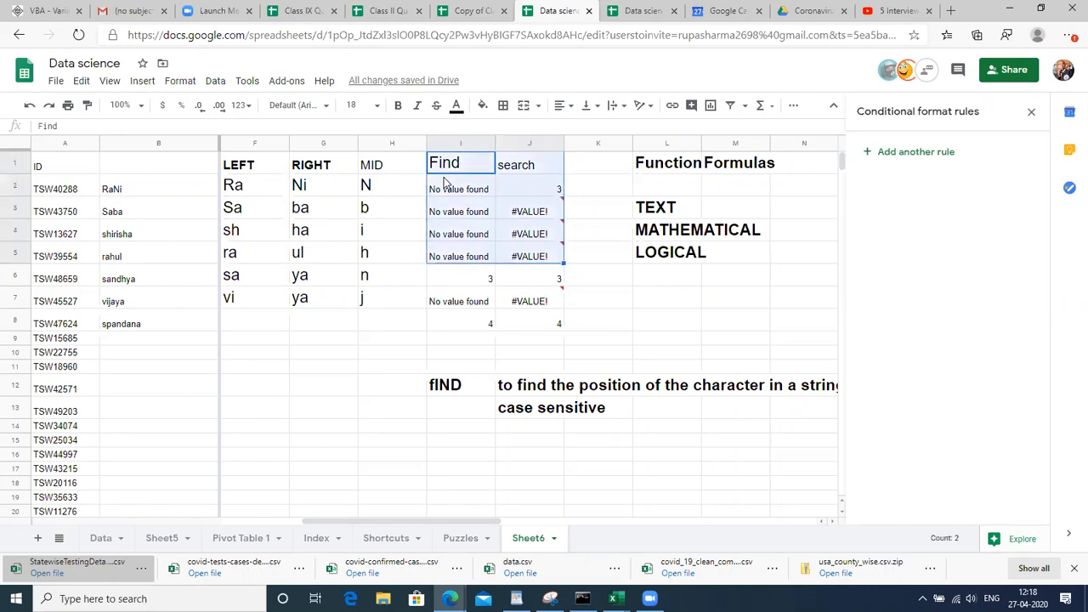
click(353, 104)
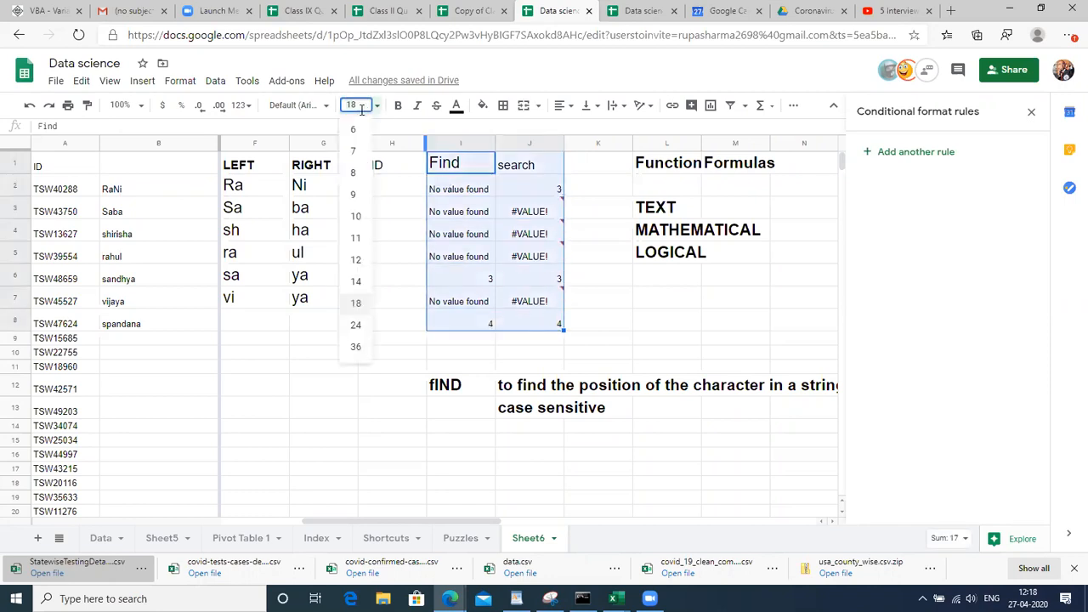
click(354, 305)
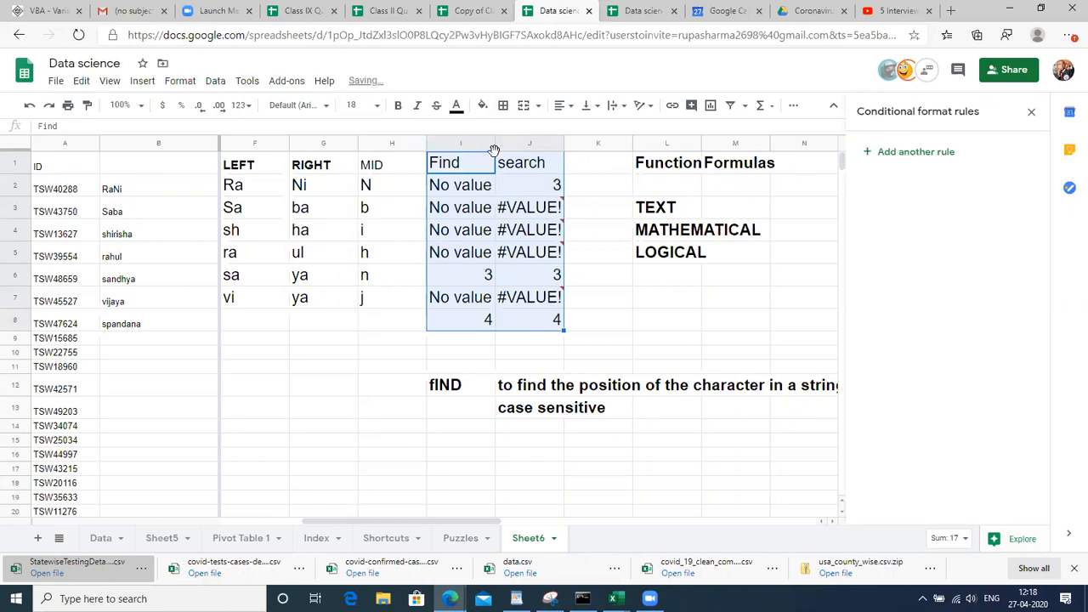
Widen column I so the enlarged results fit
drag(496, 144, 525, 153)
key(Down)
key(Down)
key(Right)
key(Right)
key(Right)
key(Right)
key(Right)
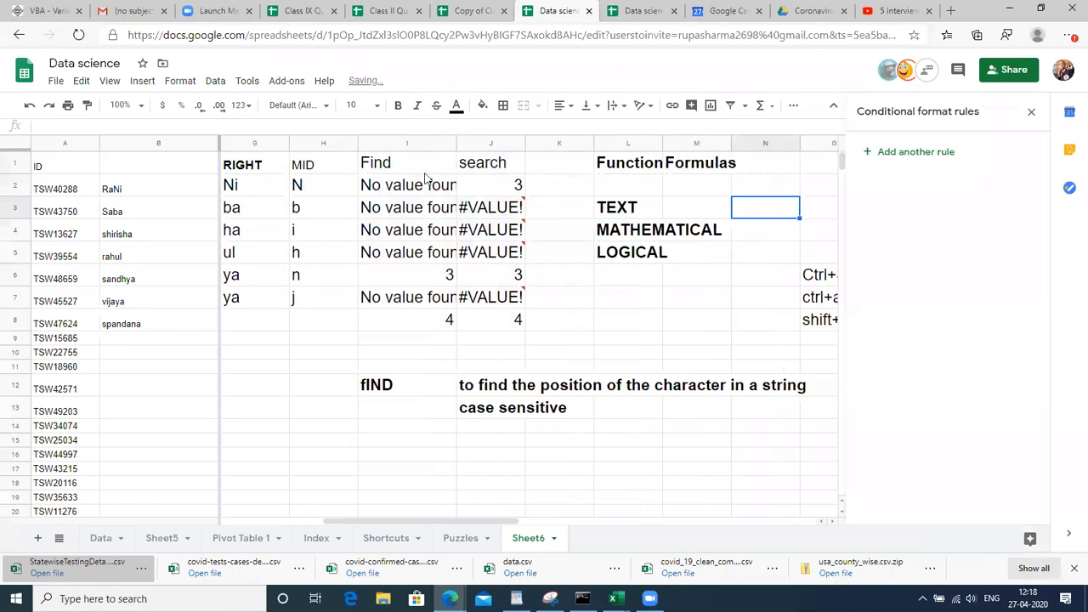
drag(458, 142, 527, 148)
click(499, 195)
key(Right)
key(Right)
key(Right)
key(Right)
key(Right)
key(Right)
key(Right)
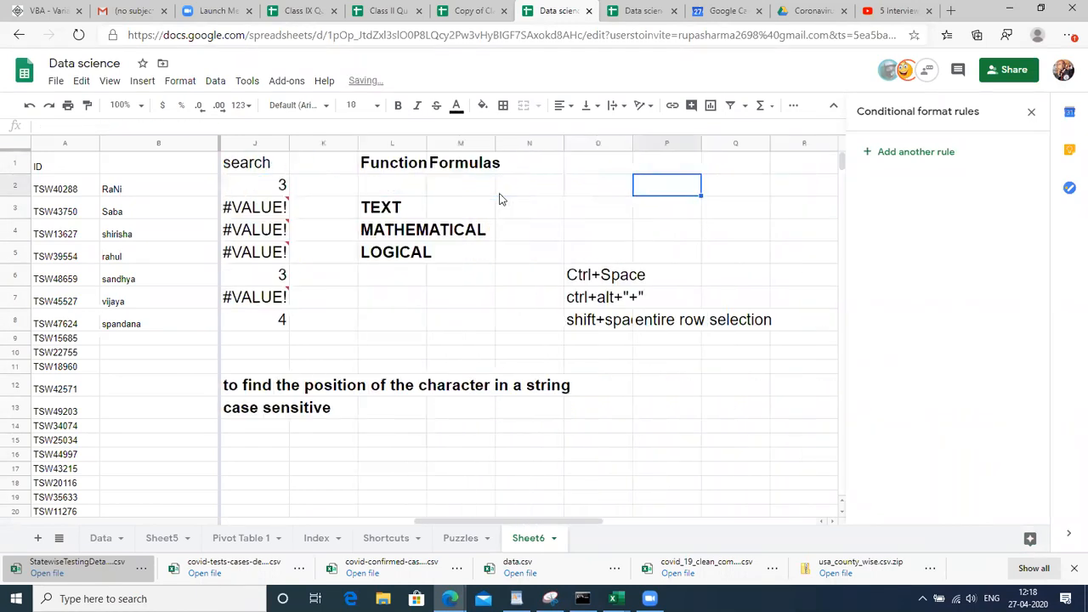
Insert blank columns at column K, after the search column
click(315, 142)
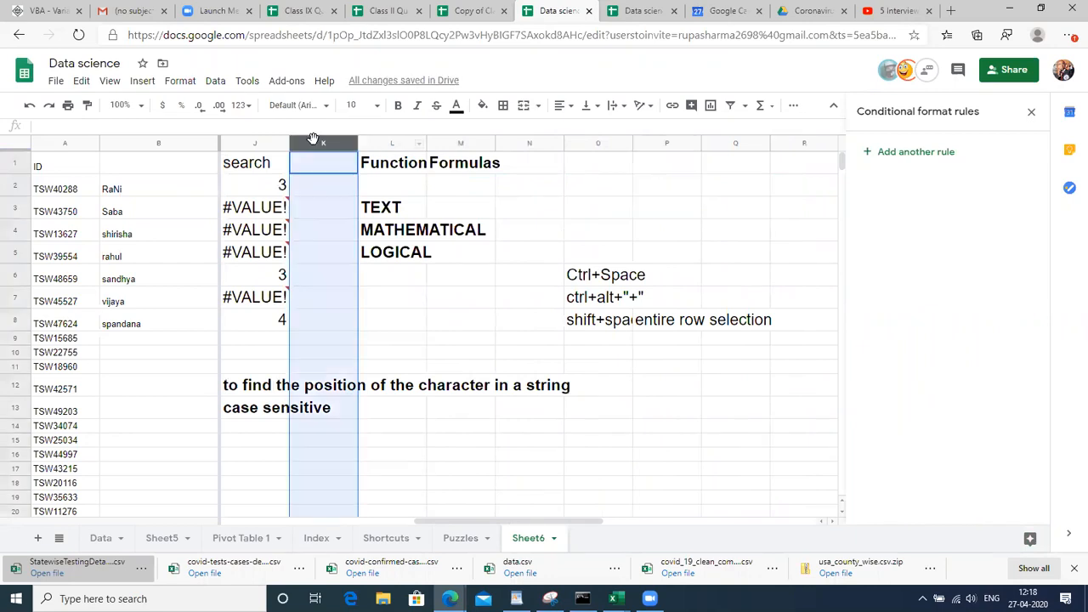
key(ctrl+alt+equal)
key(ctrl+alt+equal)
key(ctrl+alt+equal)
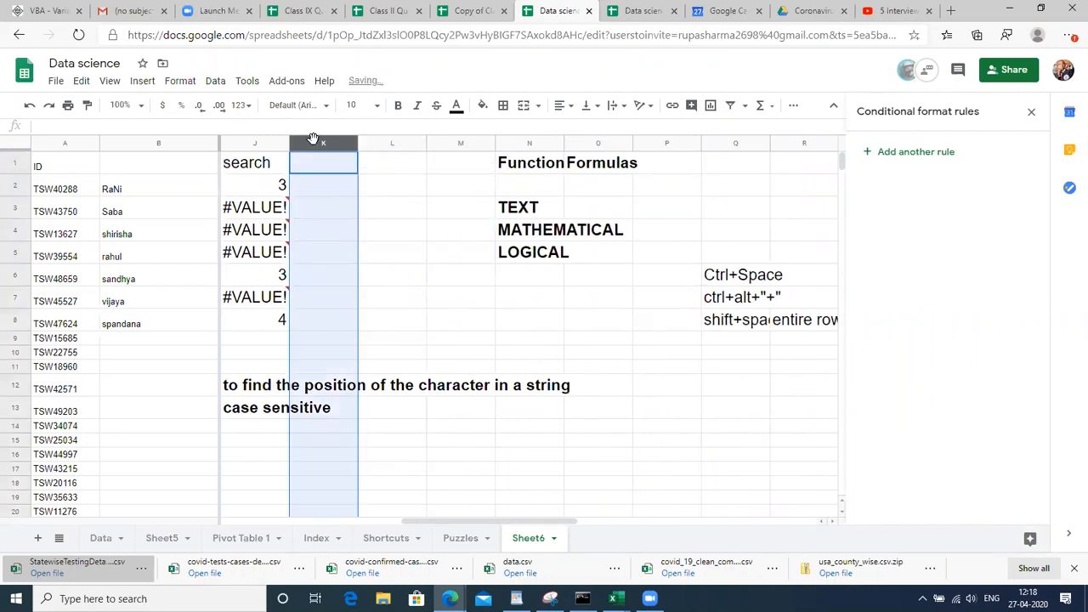
click(324, 186)
Review the headers and the first ID and name in A2 and B2
key(Left)
key(Left)
key(Left)
key(Left)
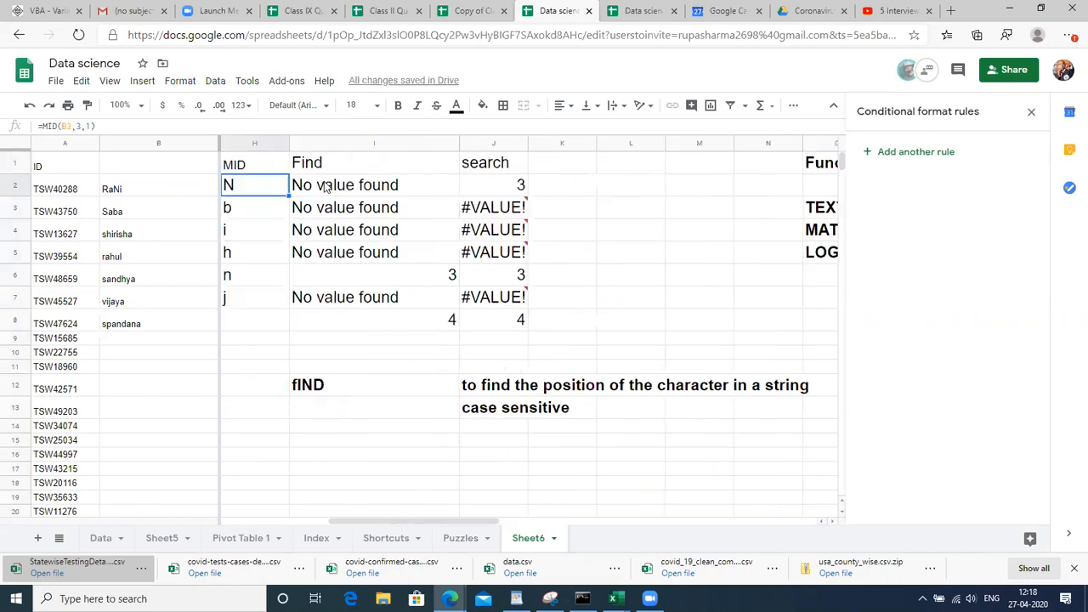
key(Right)
key(Right)
key(Right)
key(Left)
key(Left)
key(Left)
key(Left)
key(Left)
key(Left)
key(Left)
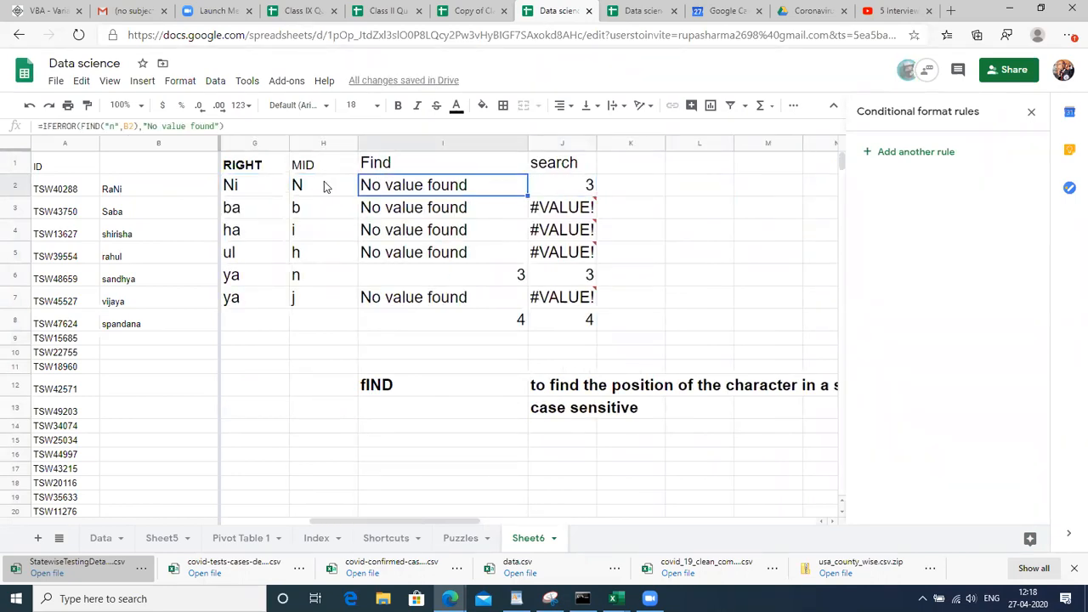
key(ctrl+Home)
key(Right)
key(Right)
key(Right)
key(Right)
key(Right)
key(Right)
key(Right)
key(Right)
key(Right)
key(Right)
key(Right)
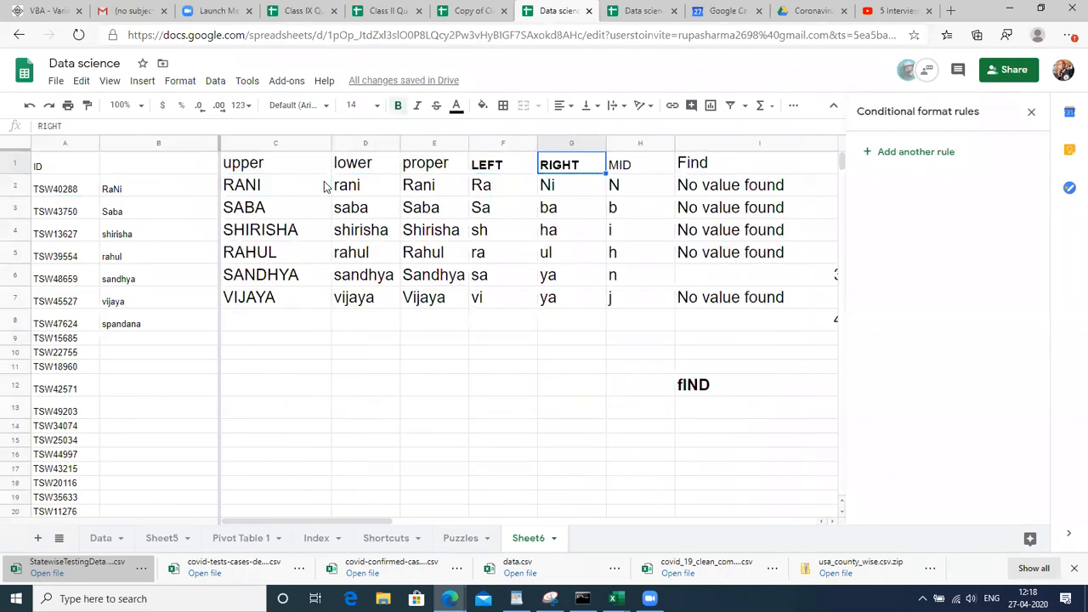
key(Right)
key(Right)
key(Right)
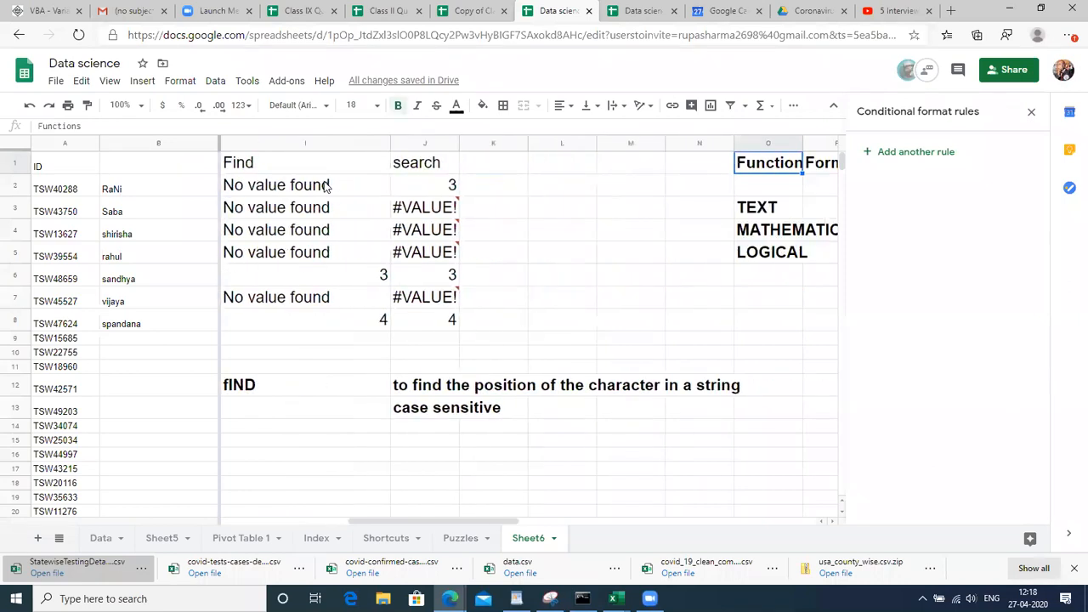
click(68, 196)
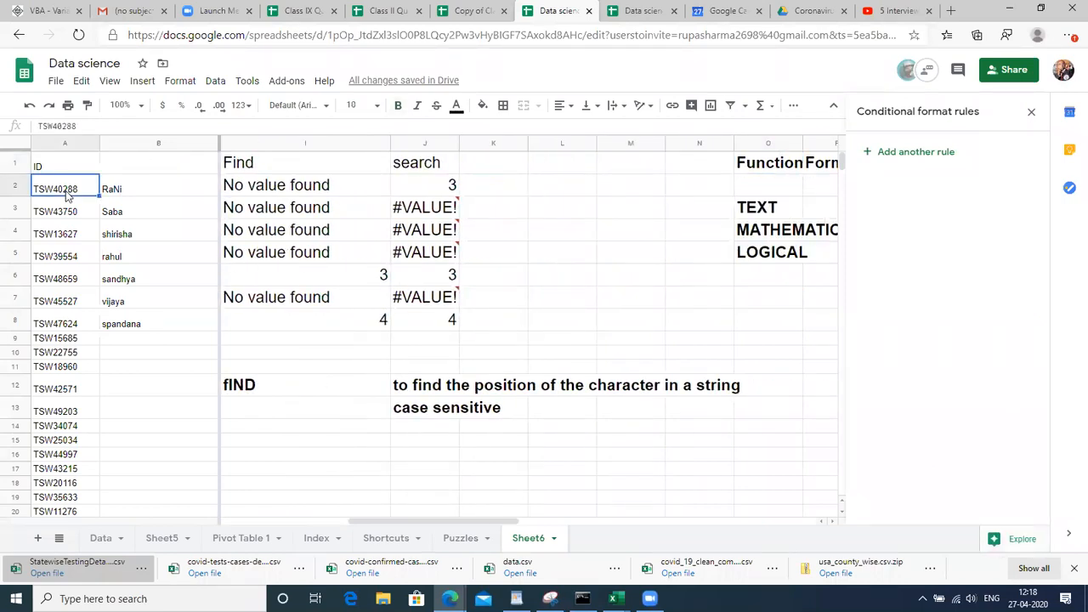
click(126, 201)
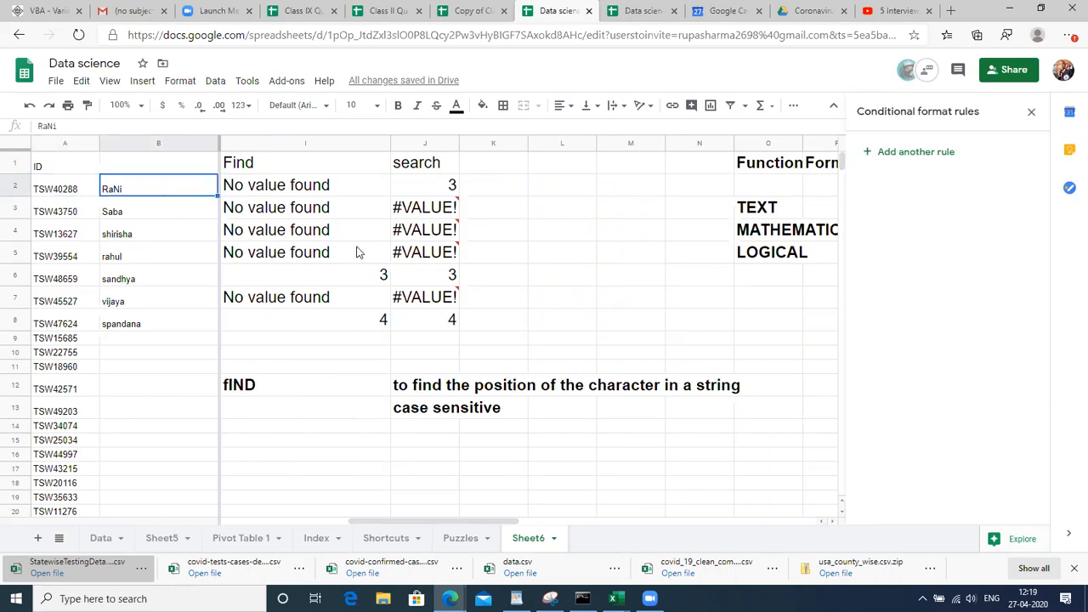
Add the header 'COncatenate' in K1 and enter =CONCATENATE(A2,B2) in K2
click(507, 169)
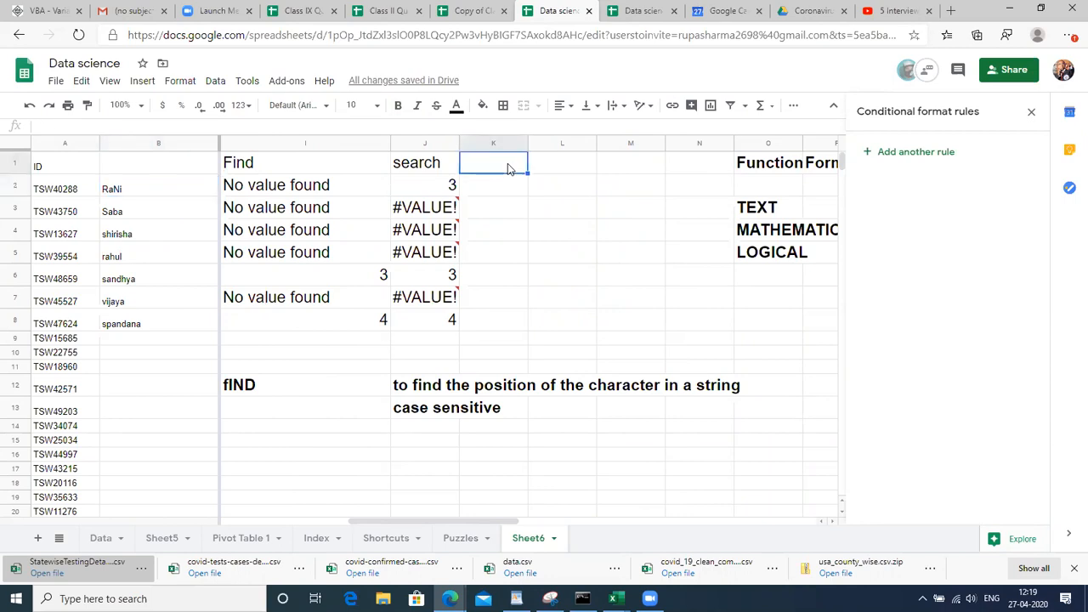
text(COncatenate)
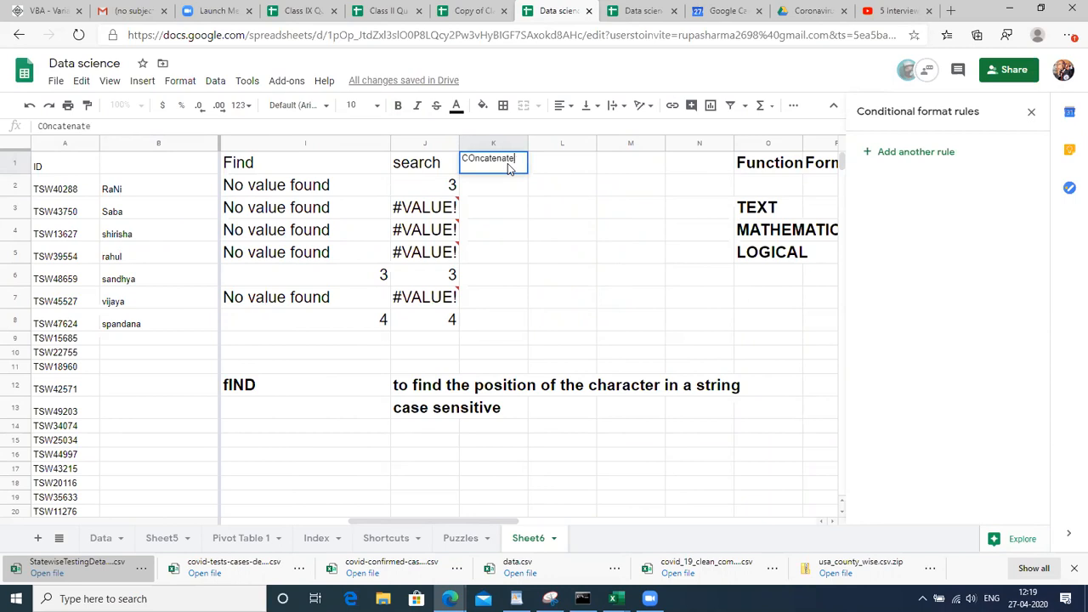
key(Return)
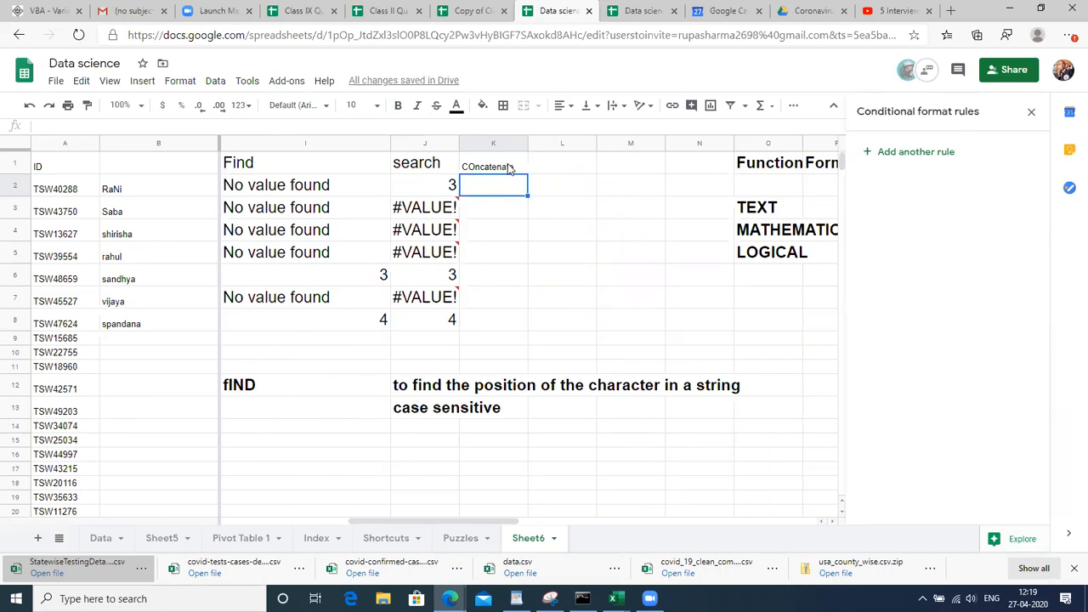
text(=con)
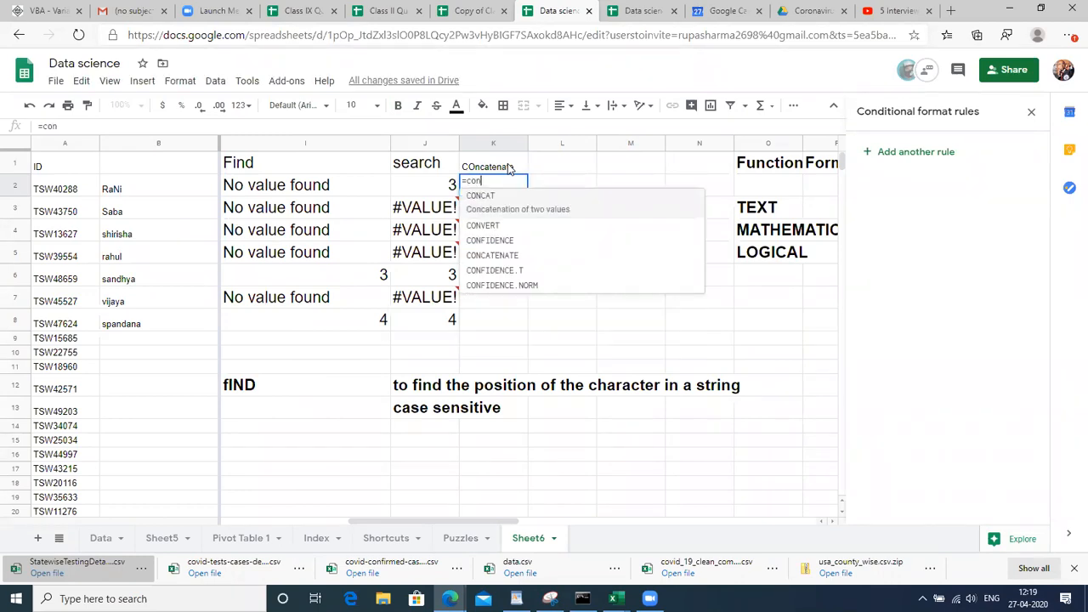
key(Down)
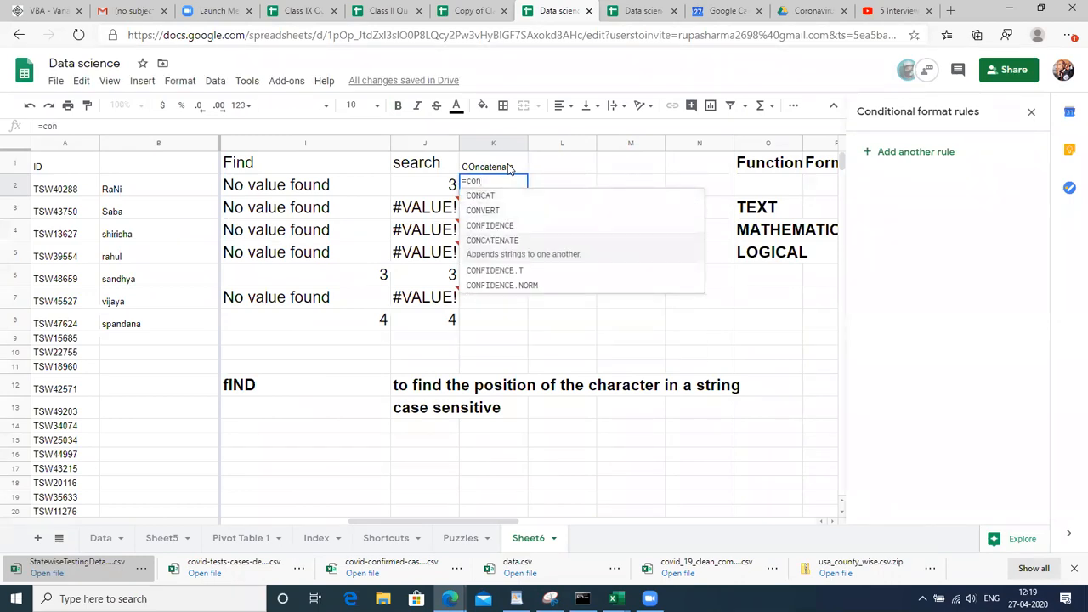
key(Tab)
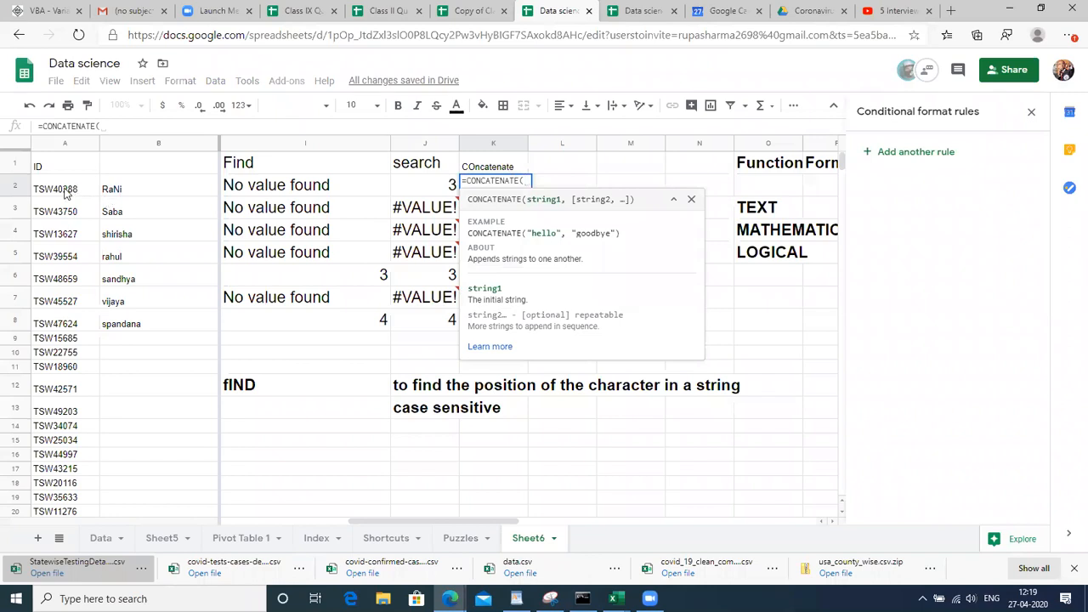
click(72, 192)
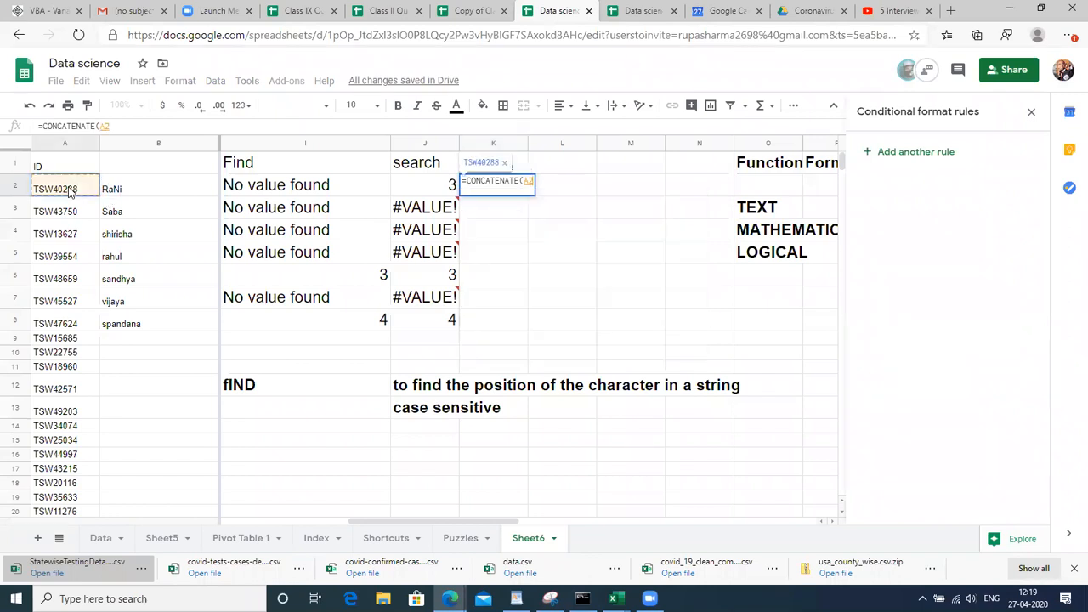
text(,)
click(156, 192)
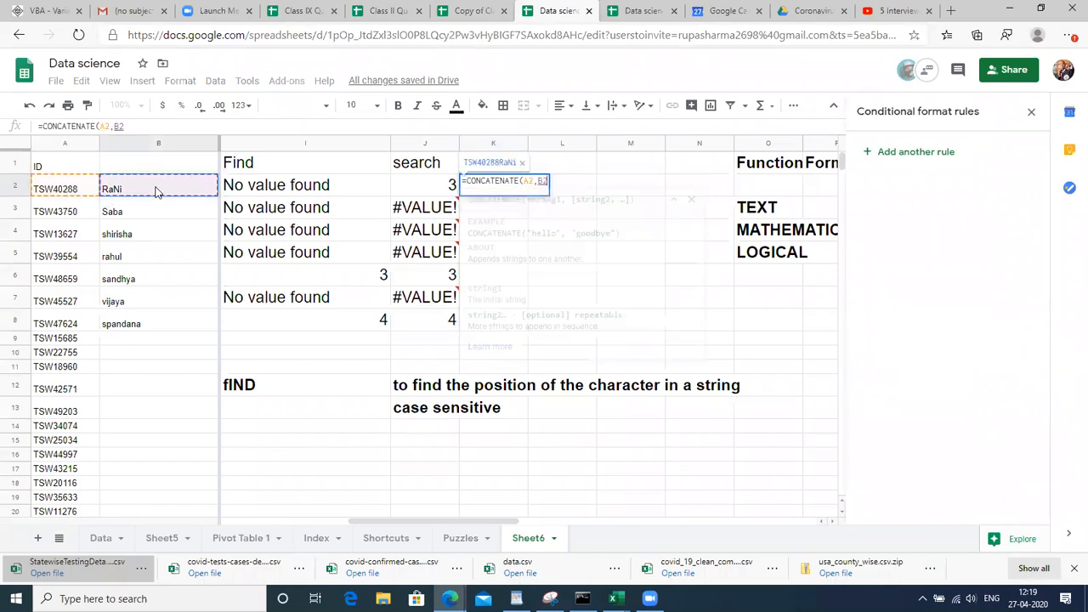
text())
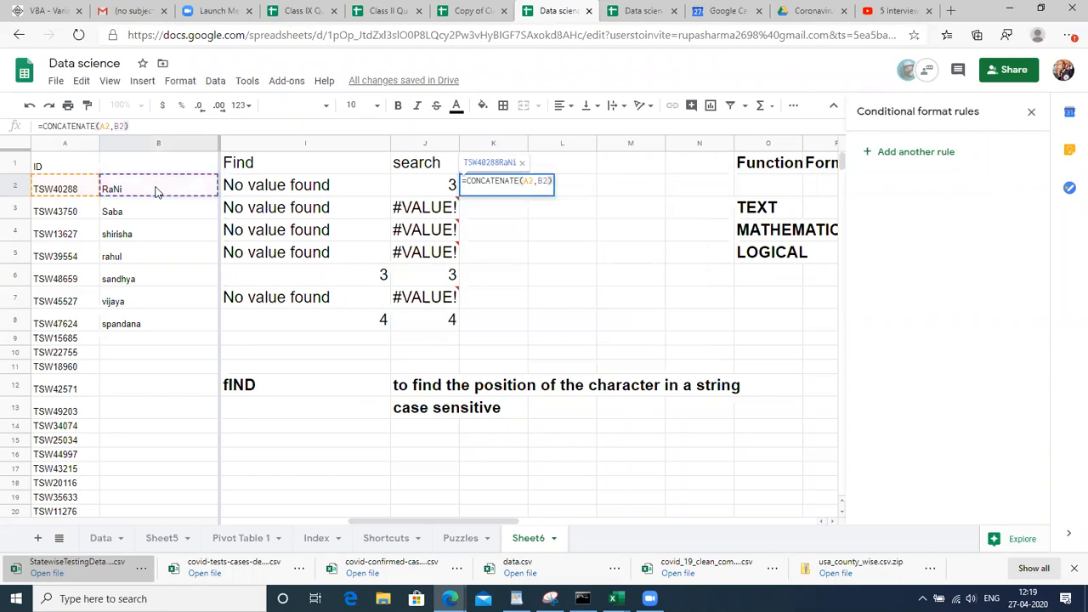
key(Return)
Fill the CONCATENATE formula down K2:K8 and widen column K to fit
key(Up)
key(Down)
key(Up)
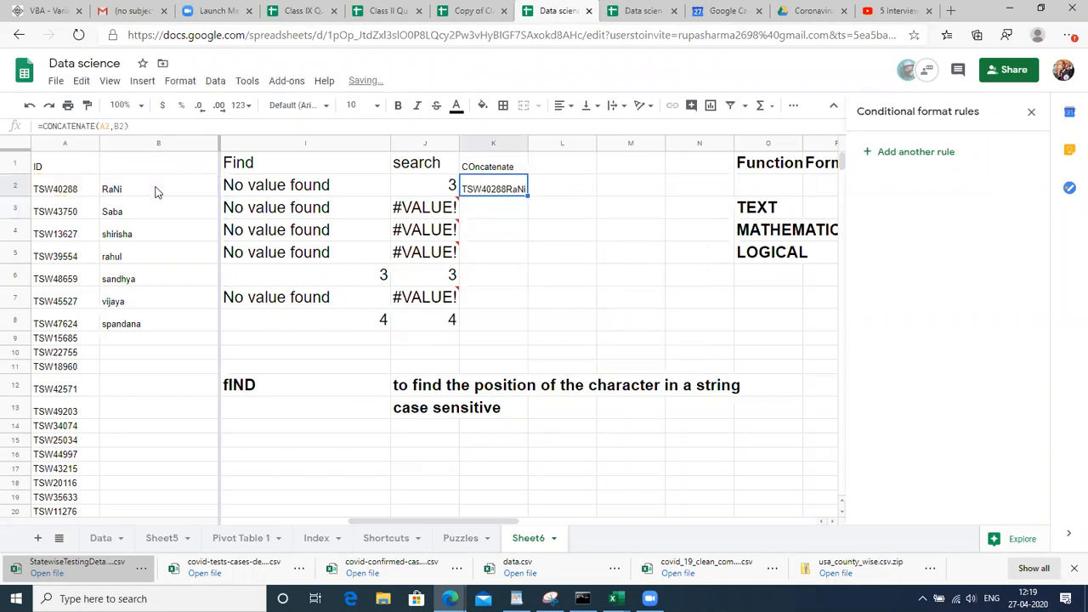
key(shift+Down)
key(shift+Down)
key(shift+Down)
key(shift+Down)
key(shift+Down)
key(shift+Down)
key(ctrl+d)
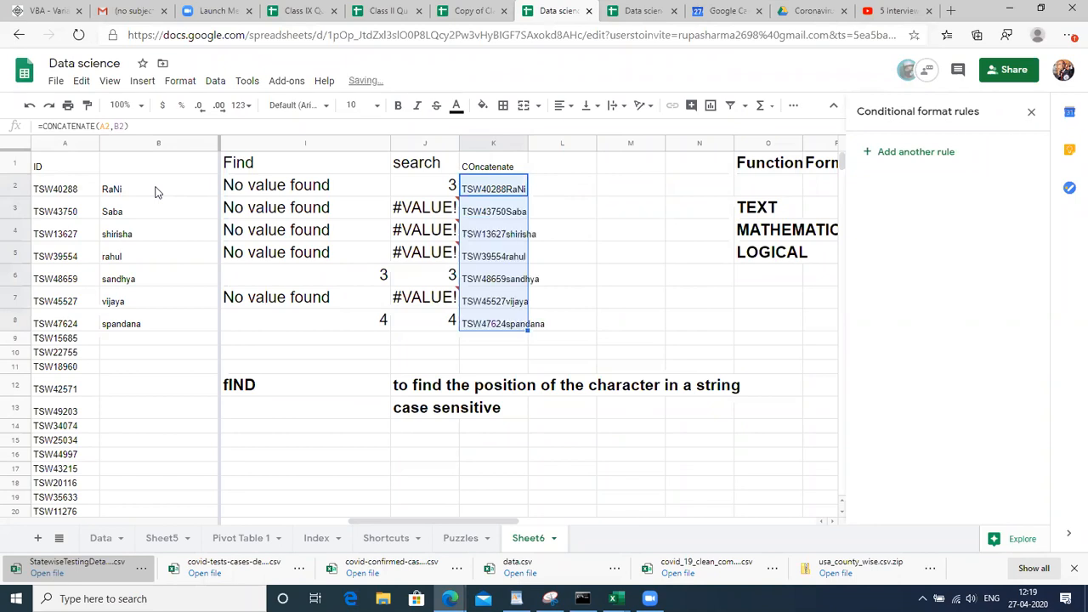
drag(527, 138, 609, 138)
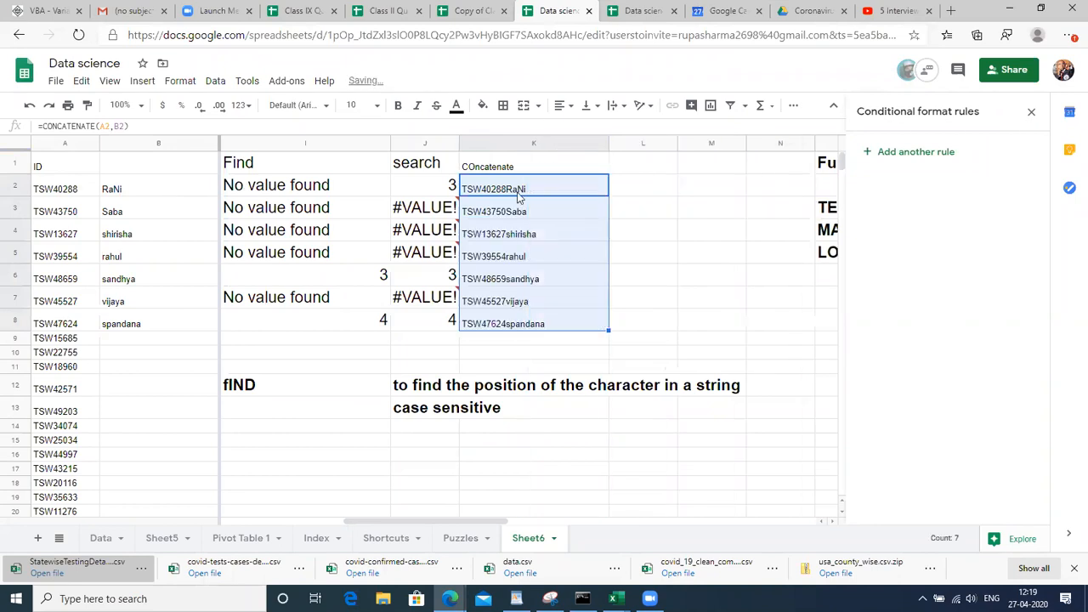
key(Up)
key(ctrl+shift+Down)
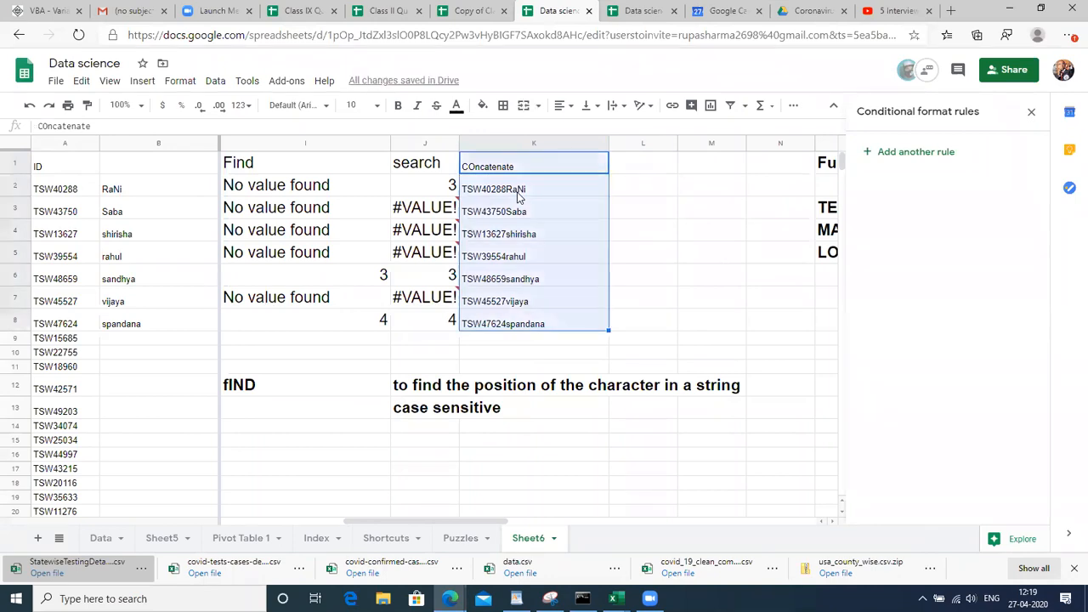
Set the Concatenate column K1:K8 to font size 18, after briefly trying 24
click(357, 105)
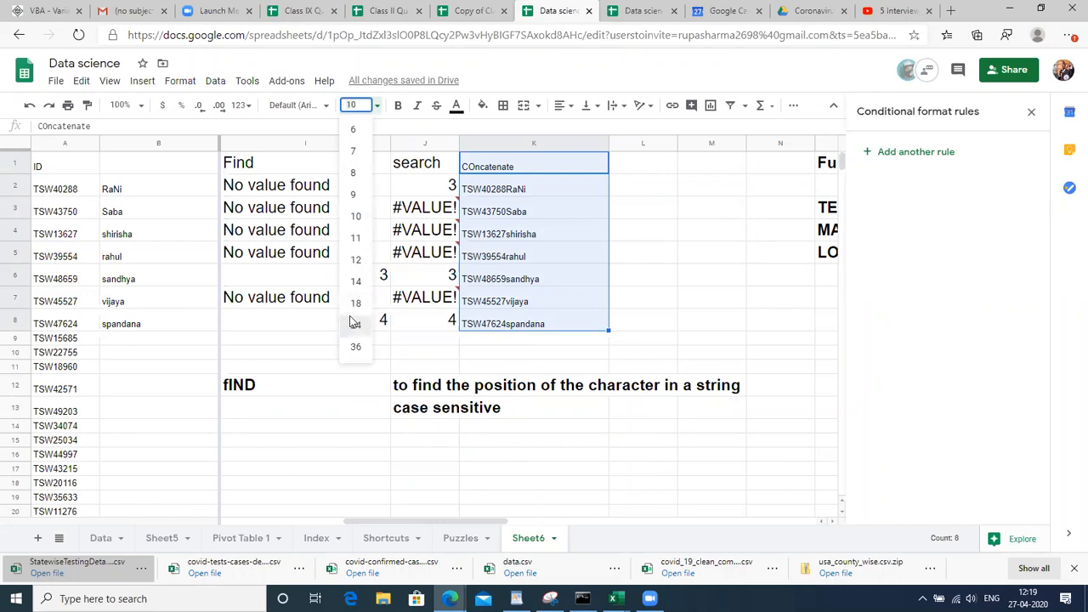
click(356, 325)
click(367, 104)
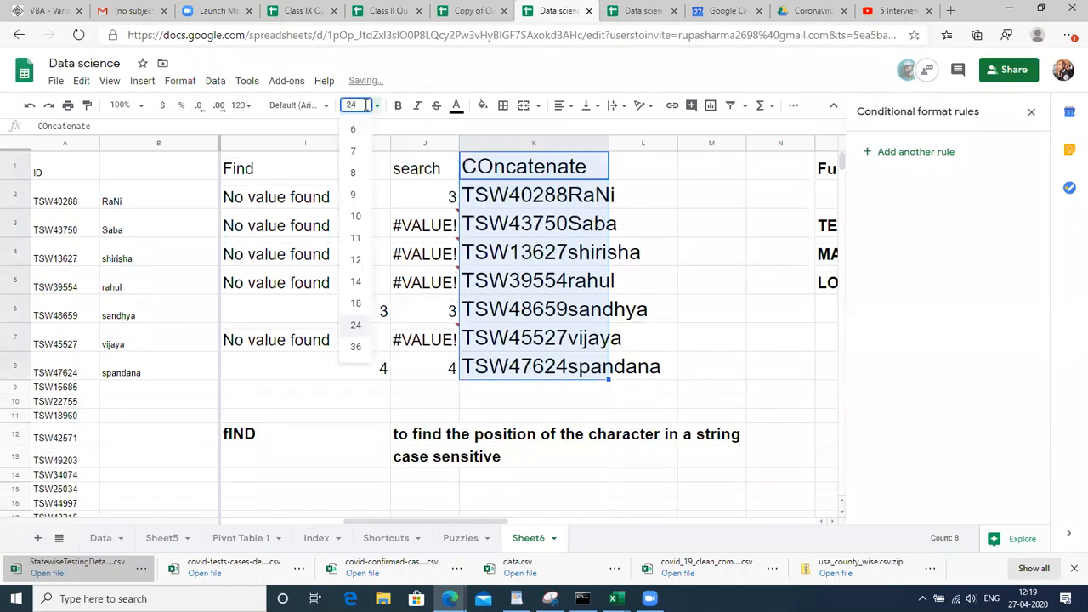
click(360, 300)
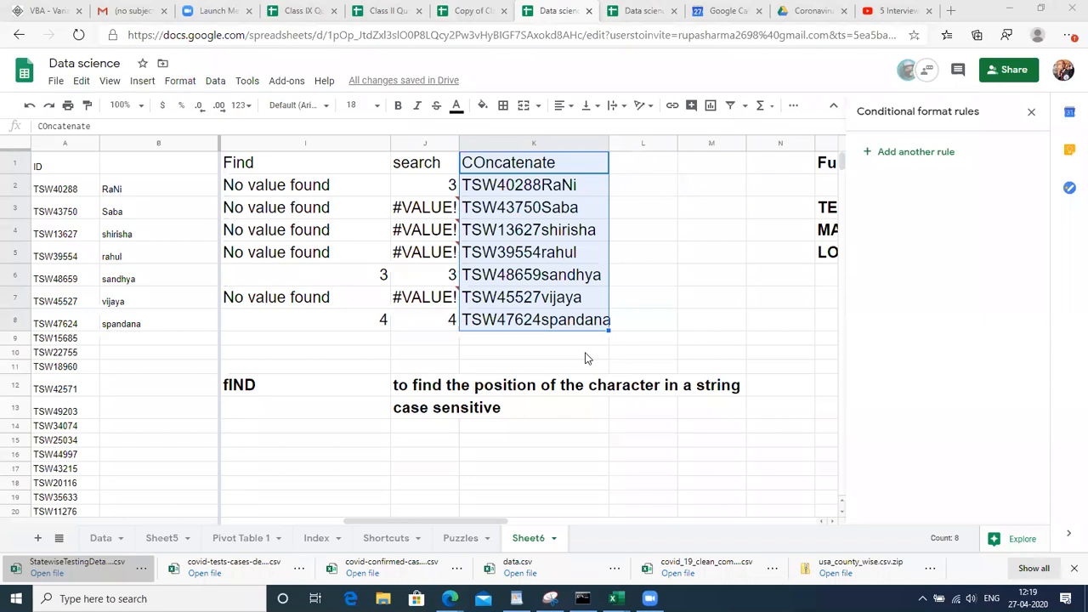
Widen column J slightly and check the formula behind the K2 result
click(476, 236)
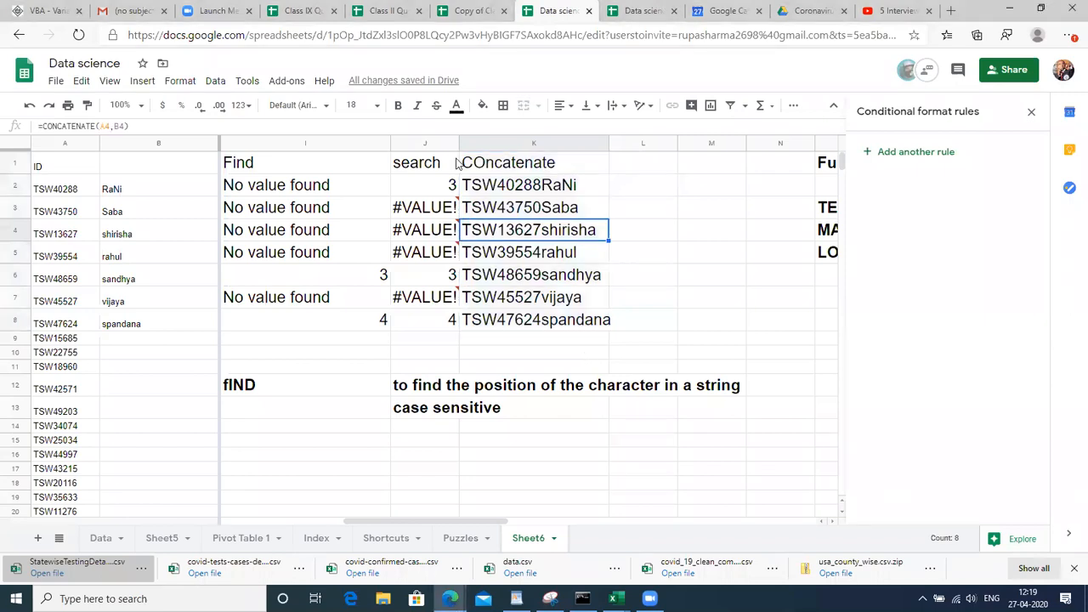
drag(457, 143, 479, 143)
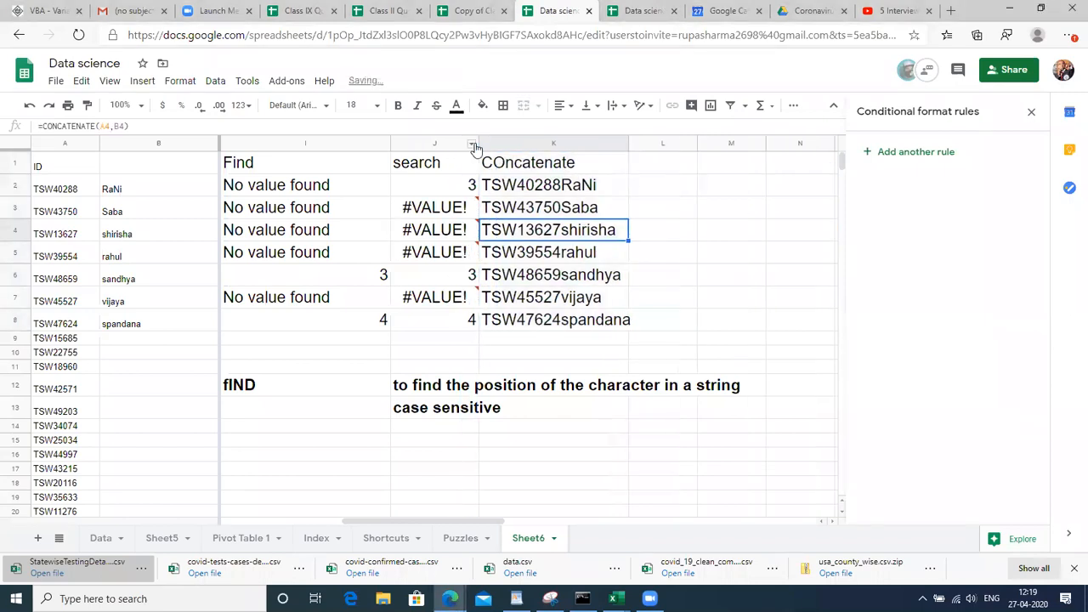
click(540, 187)
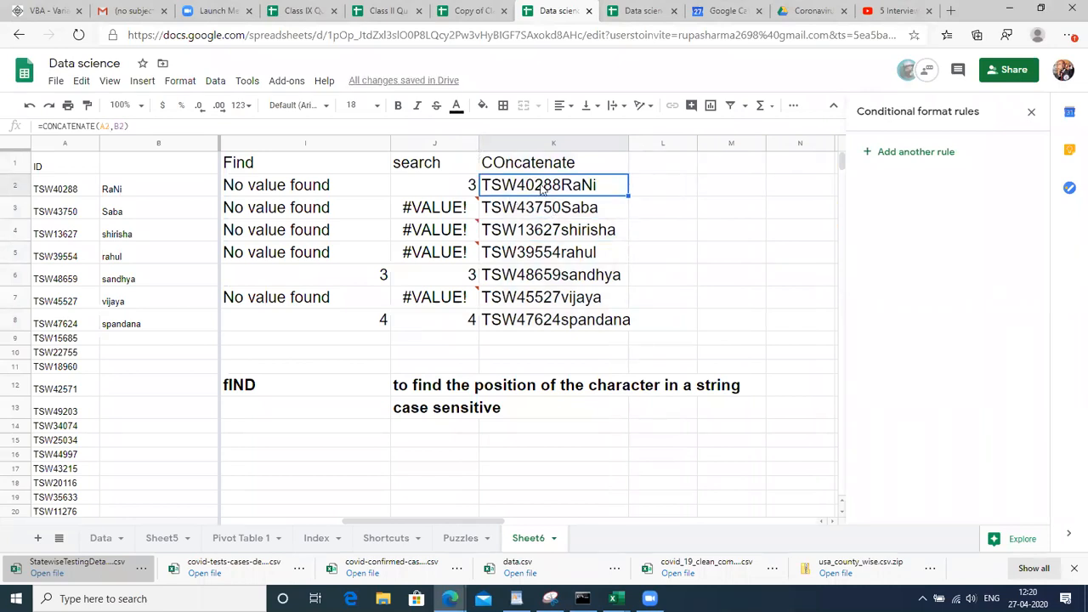
click(541, 160)
key(Right)
key(Right)
key(Right)
key(Right)
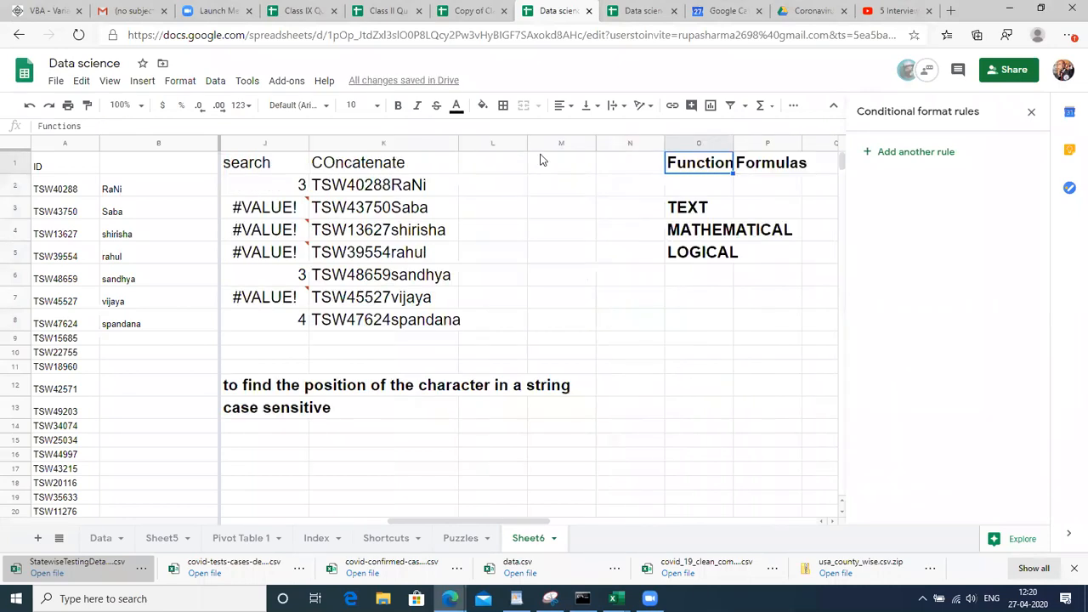
key(Right)
click(487, 163)
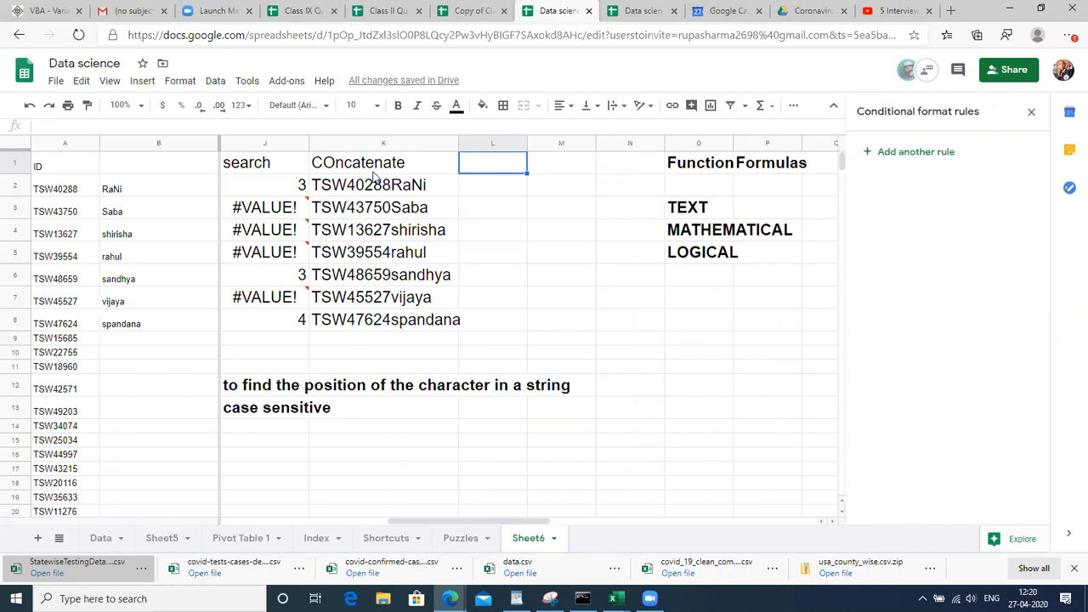
Type the first ID and name in lowercase, separated by a comma, into L2
key(Down)
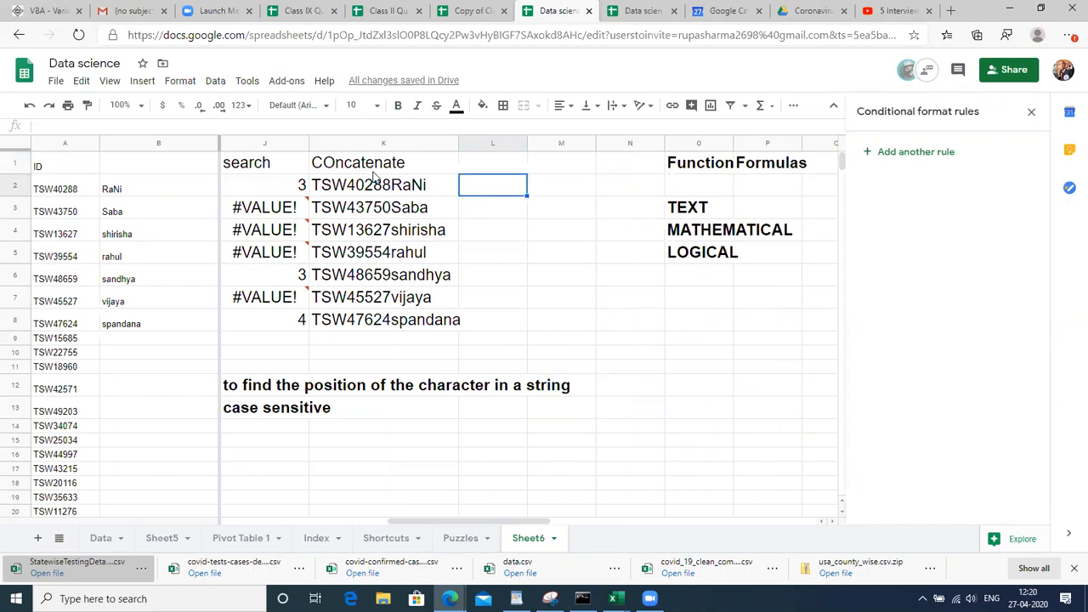
text(tsw40)
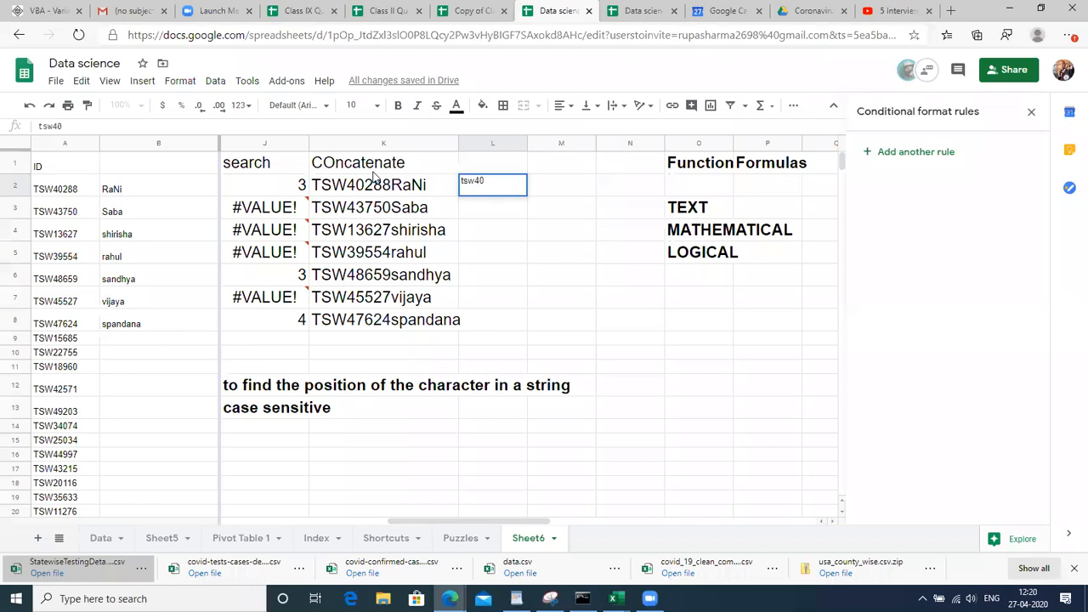
text(288,rani)
key(Return)
key(Up)
key(Right)
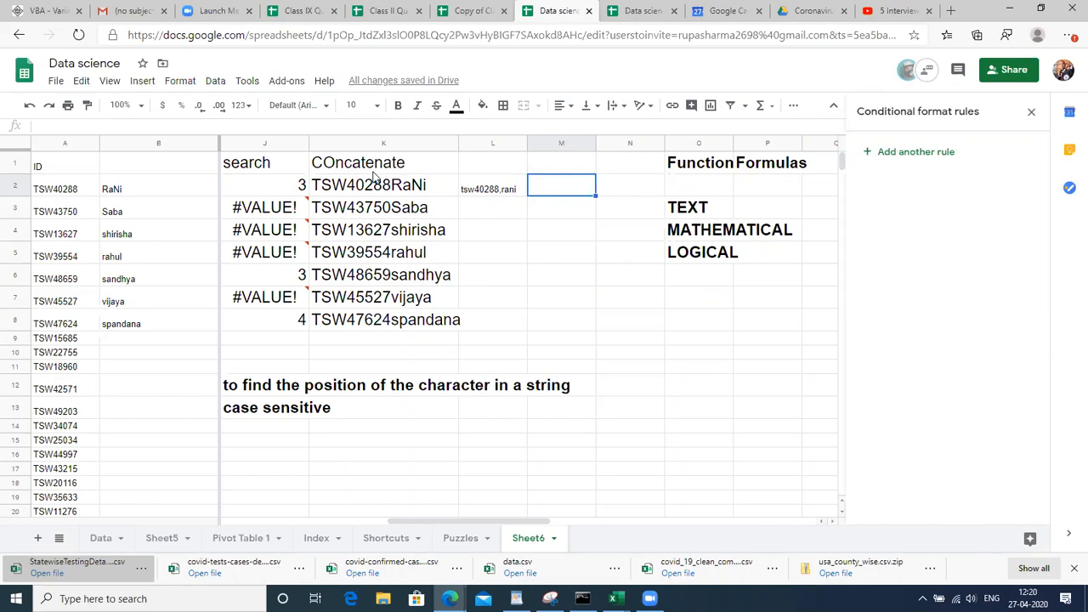
key(Left)
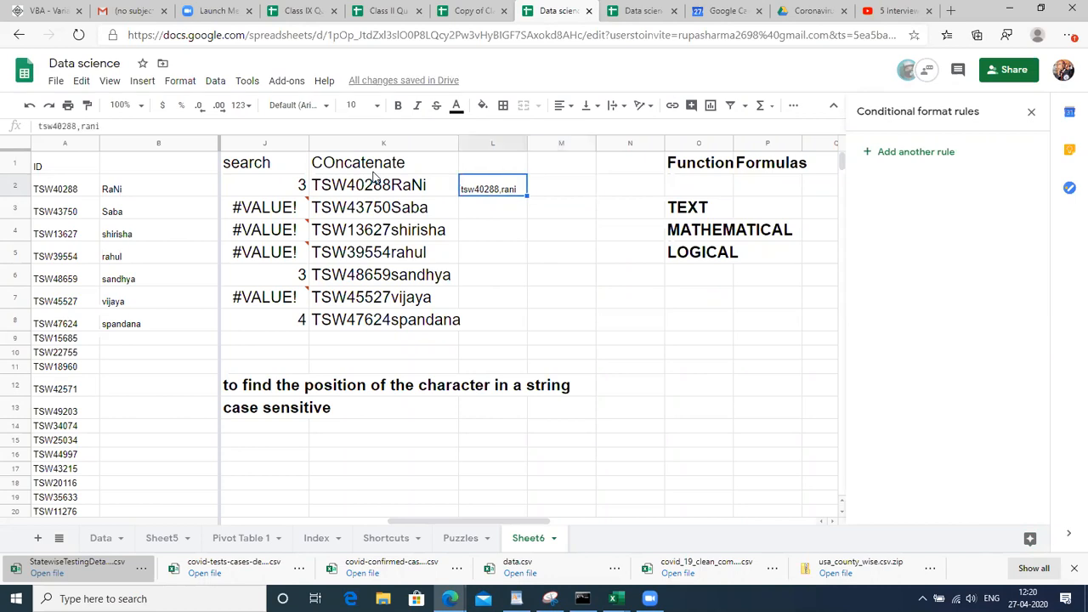
key(Right)
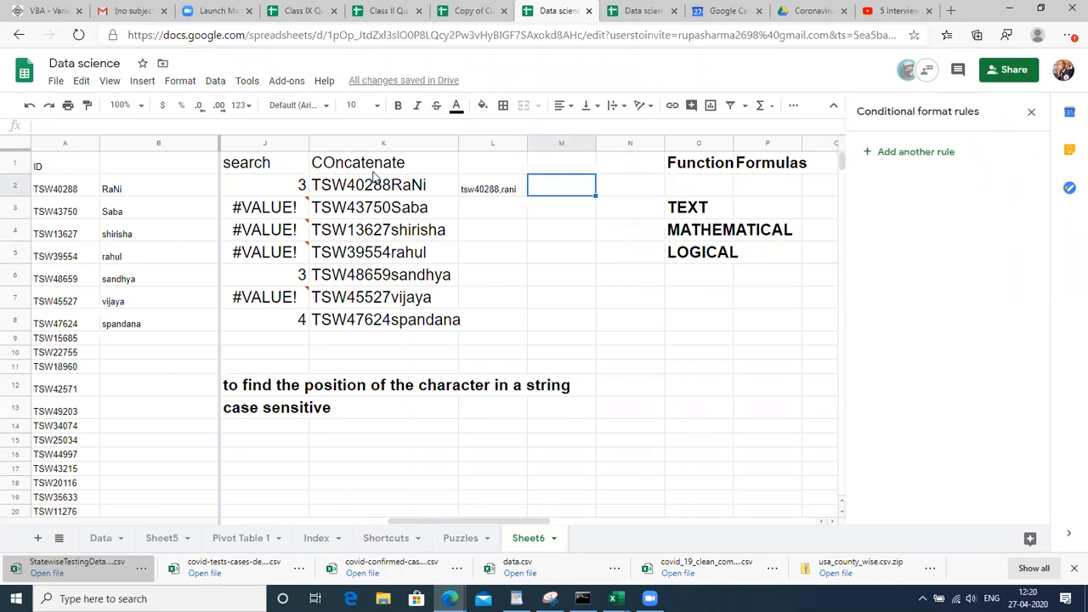
Enter =CONCATENATE(A2,",",B2) in M2 to join the ID and name with a comma
text(=CON)
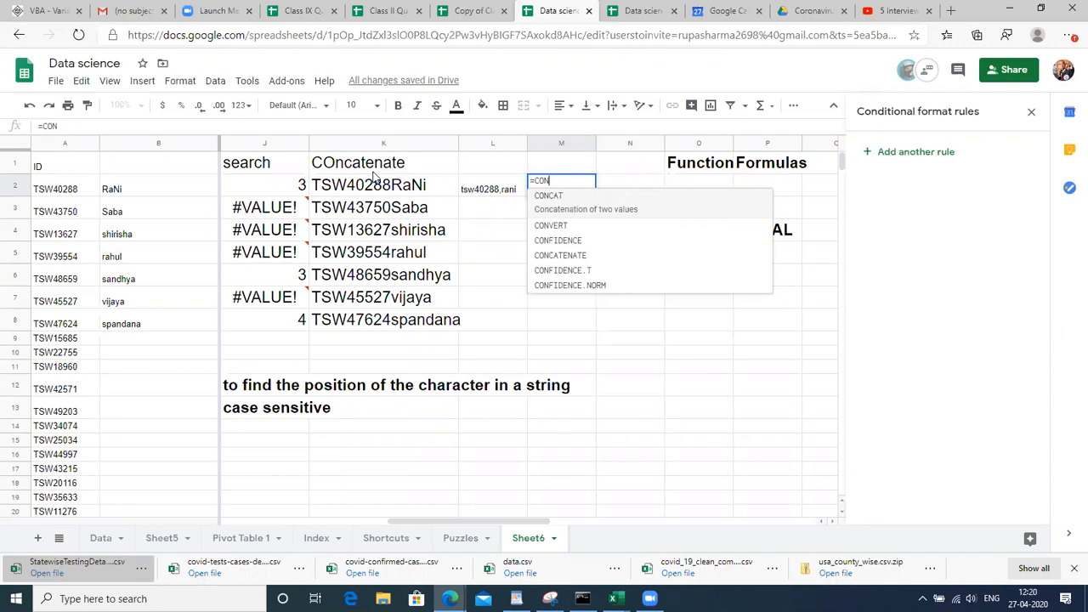
text(CATE)
key(Tab)
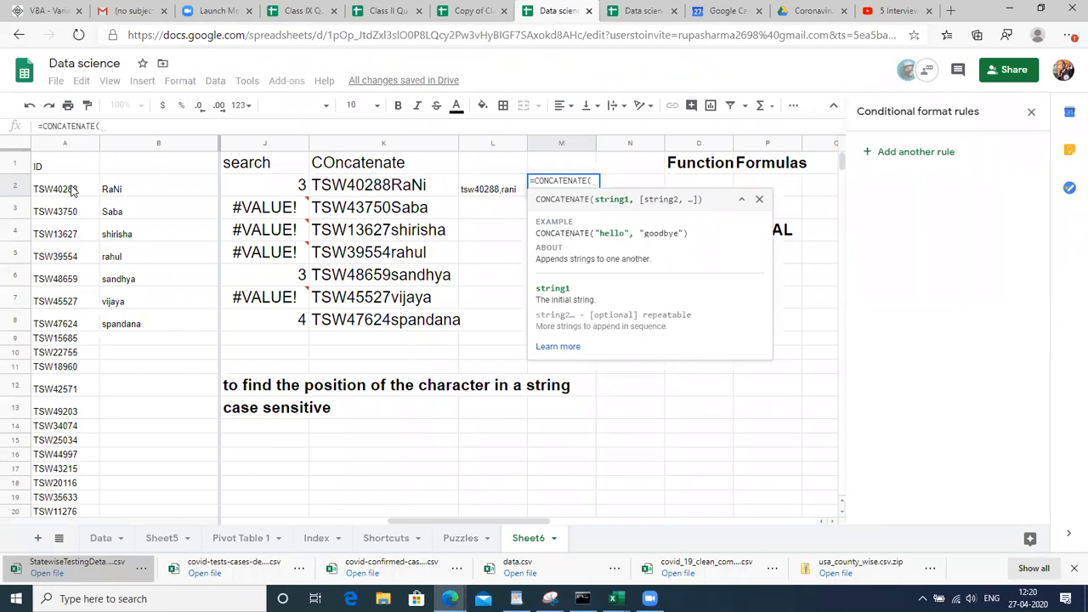
click(74, 190)
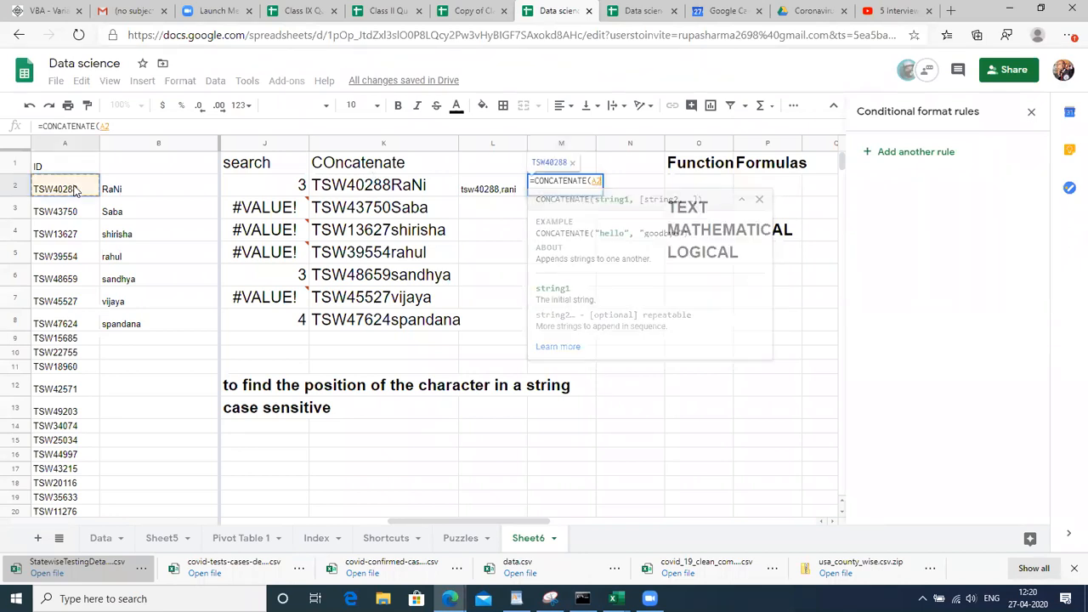
text(,)
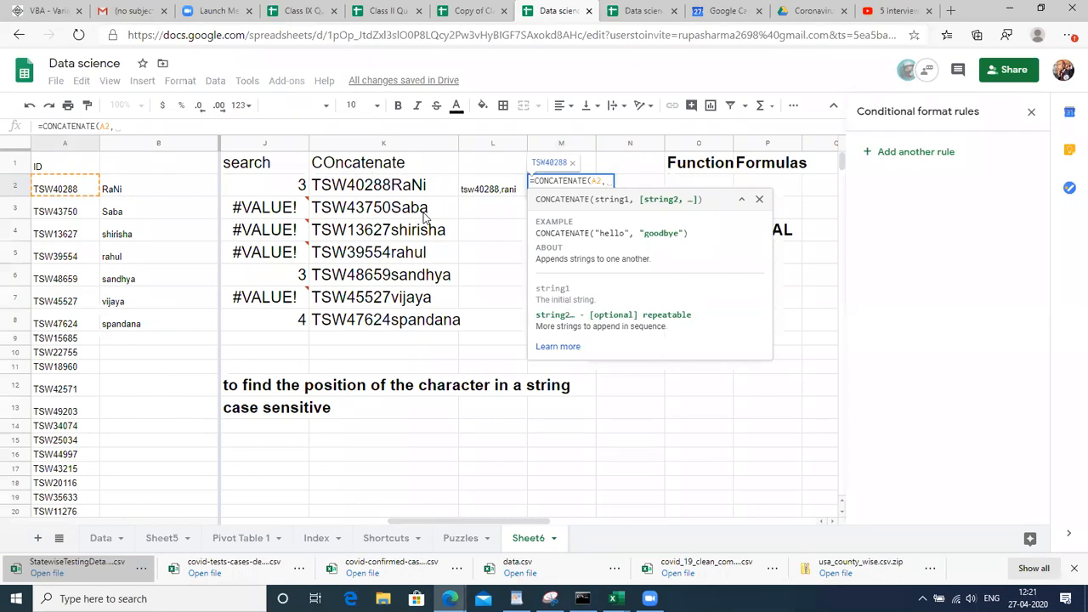
text(",",)
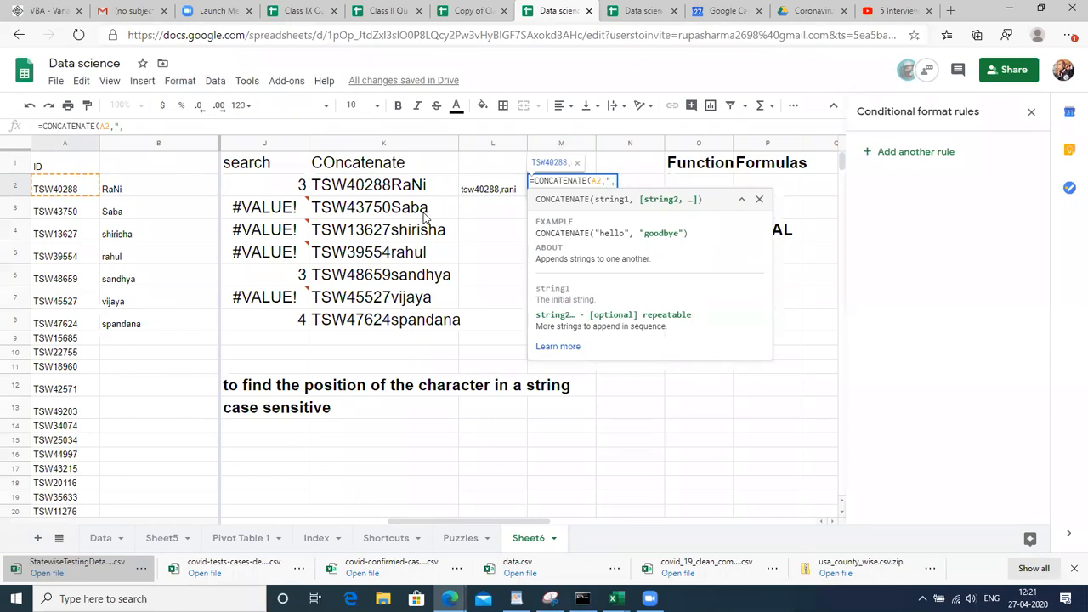
text("))
key(shift+Return)
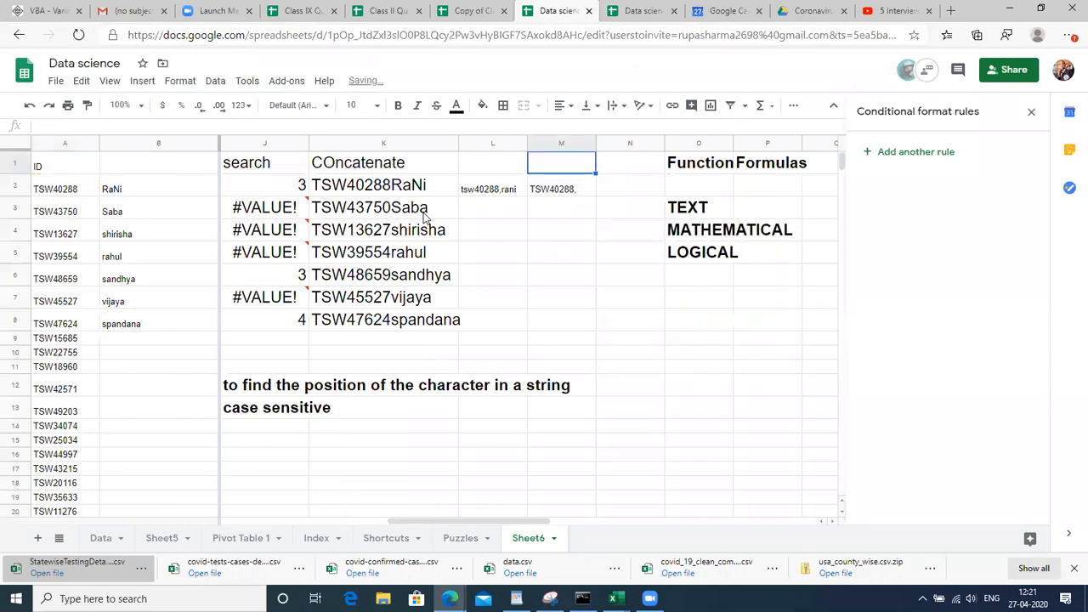
key(Down)
key(Return)
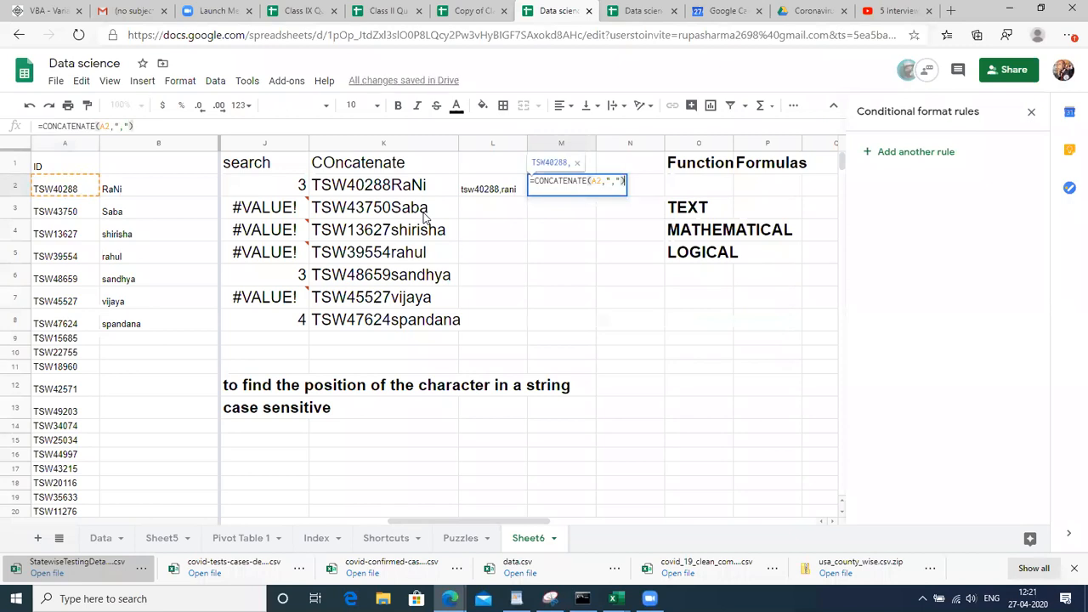
key(BackSpace)
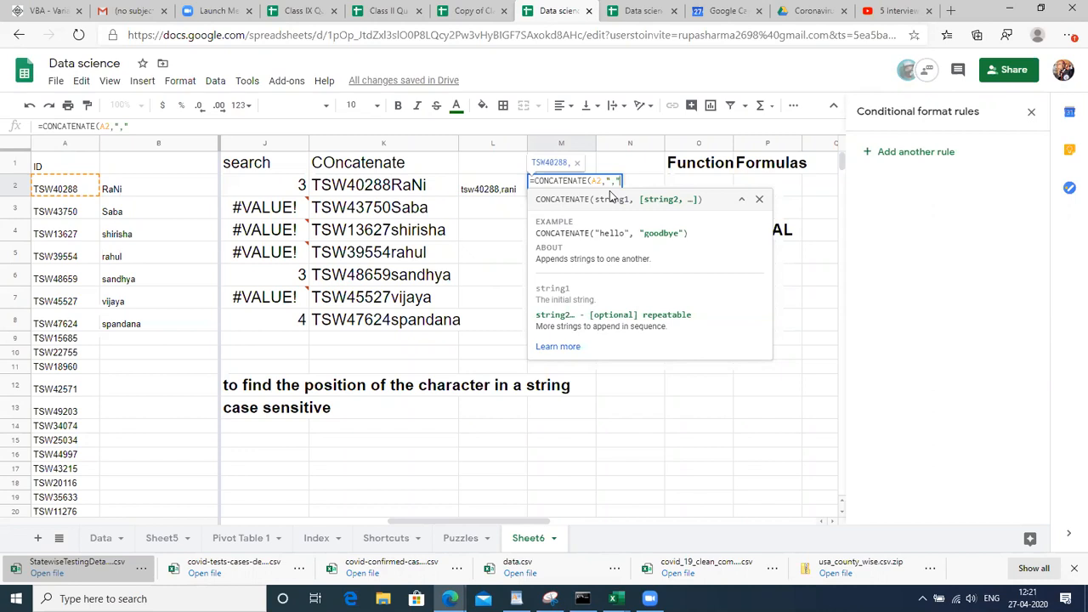
text(,)
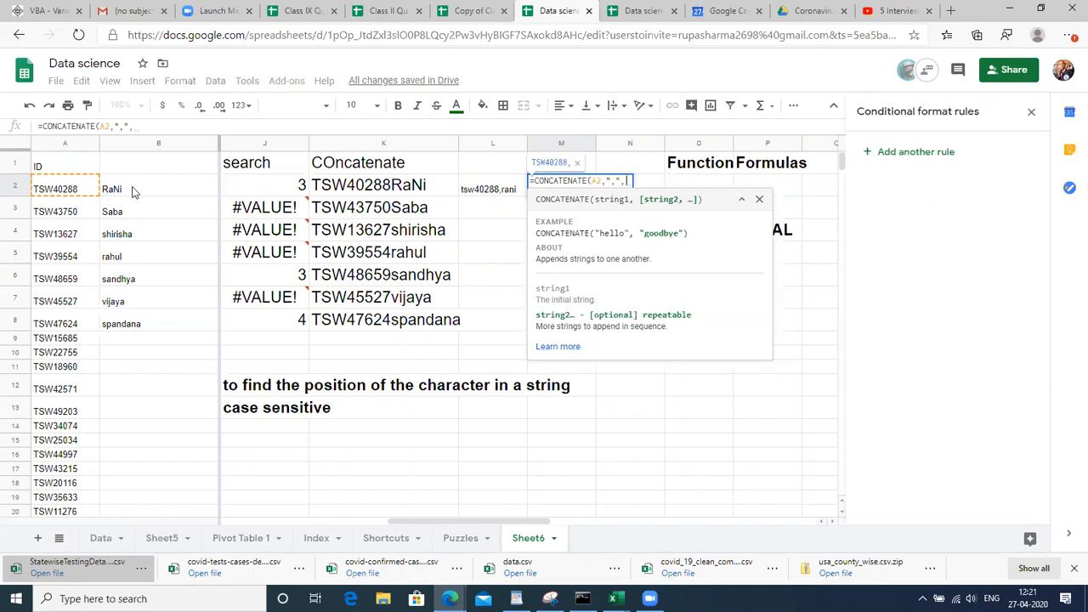
click(131, 193)
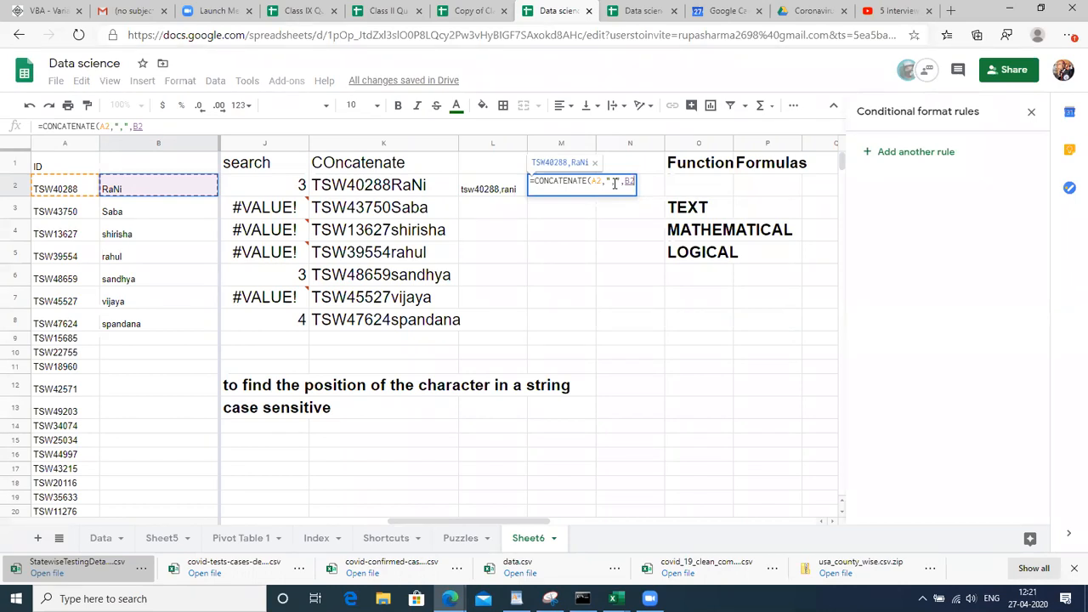
text())
key(Return)
Fill the M2 formula down to M8 and widen column M to fit
key(Up)
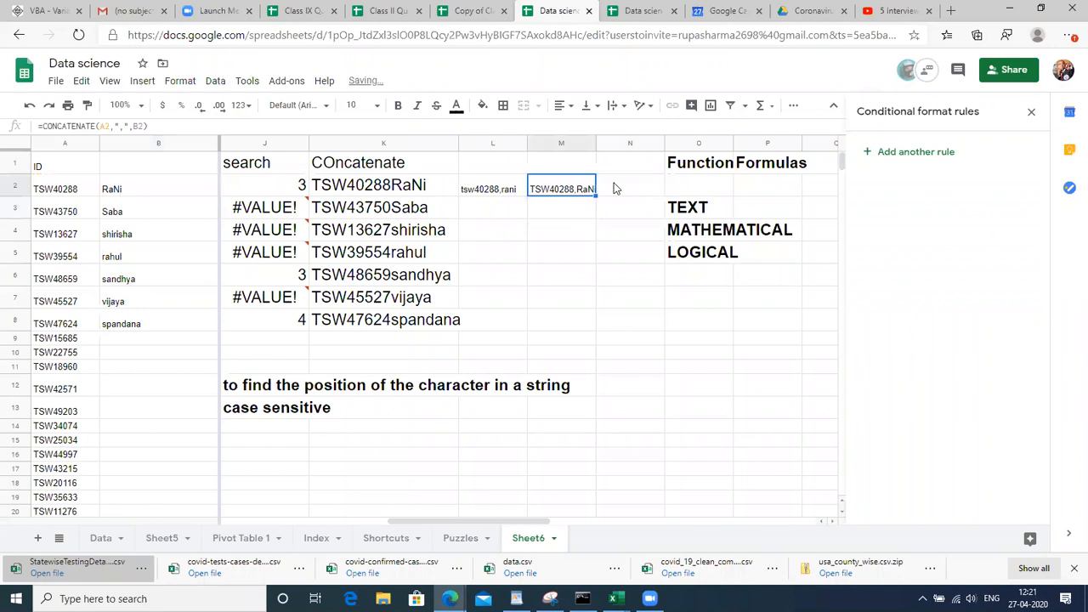
key(shift+Down)
key(shift+Down)
key(shift+Down)
key(shift+Down)
key(shift+Down)
key(shift+Down)
key(ctrl+d)
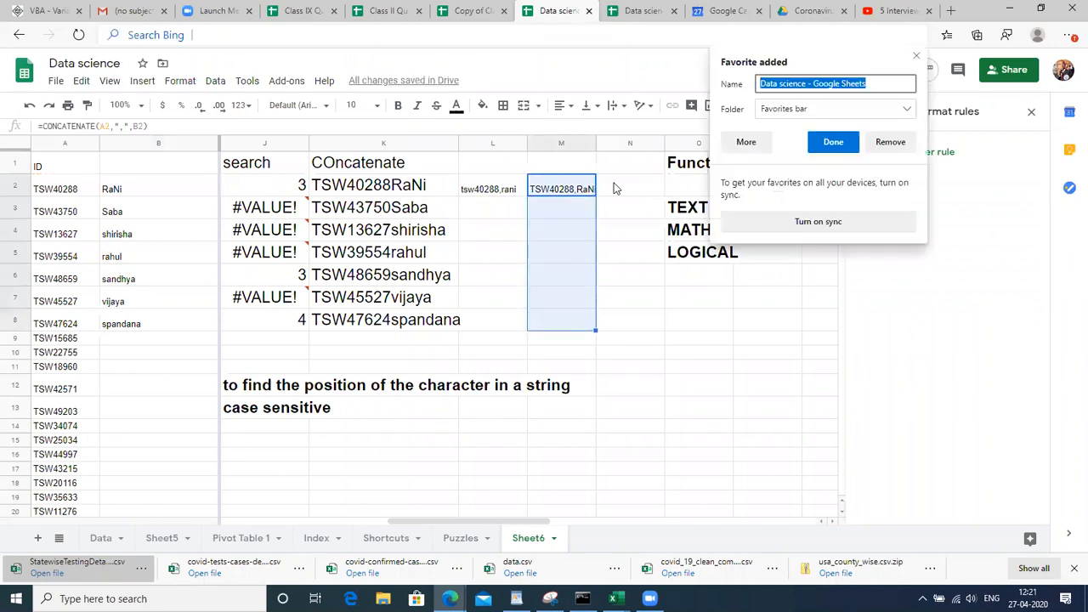
click(544, 234)
key(Up)
key(Up)
key(shift+Down)
key(shift+Down)
key(shift+Down)
key(shift+Down)
key(shift+Down)
key(shift+Down)
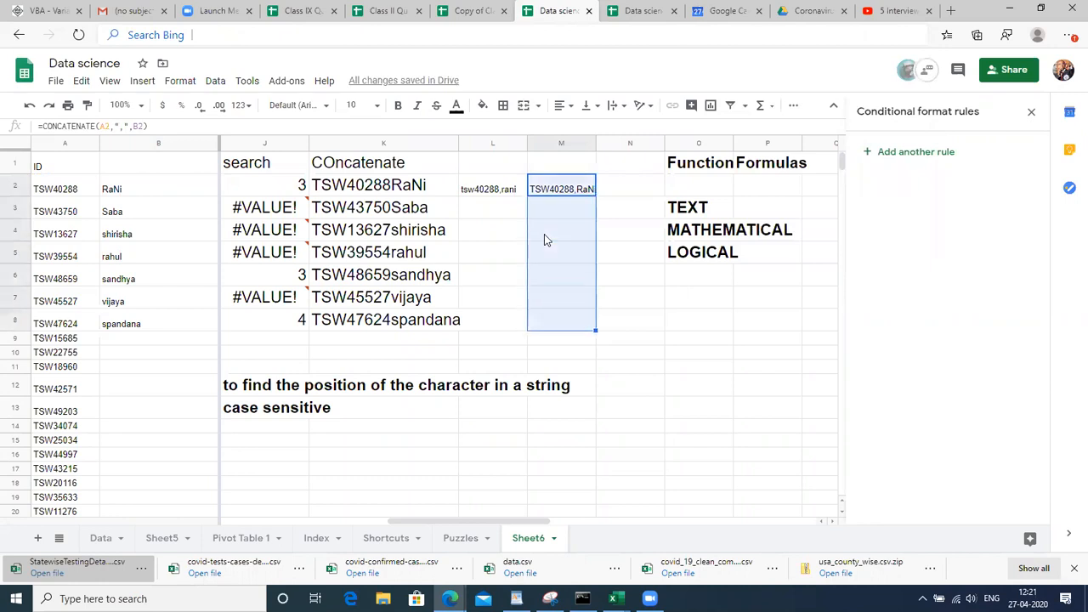
key(ctrl+d)
click(559, 231)
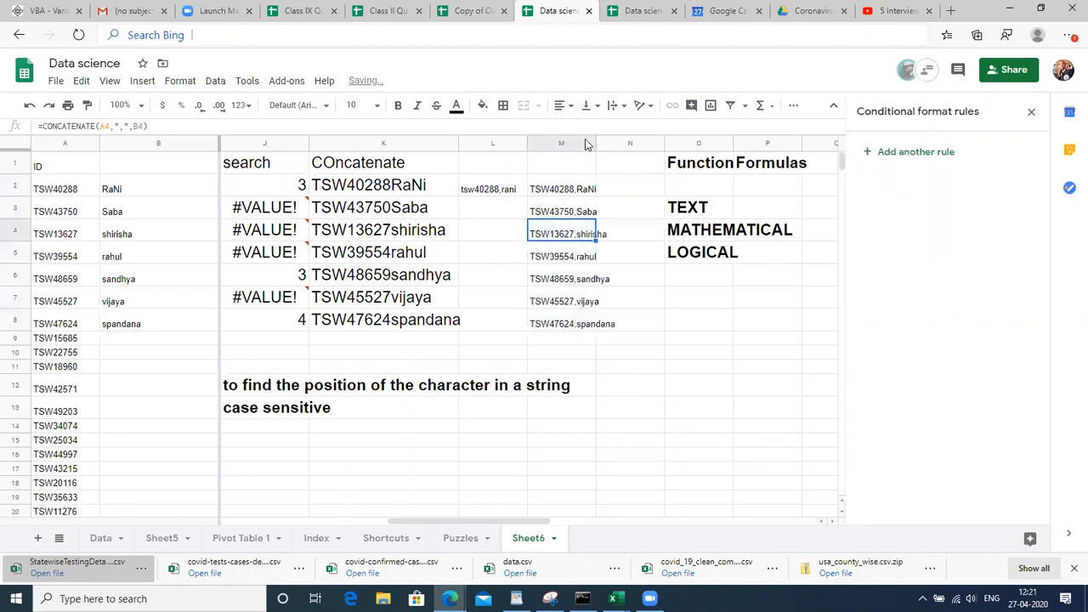
drag(596, 142, 651, 142)
click(580, 179)
key(Right)
key(Right)
key(Right)
key(Left)
key(Left)
key(Left)
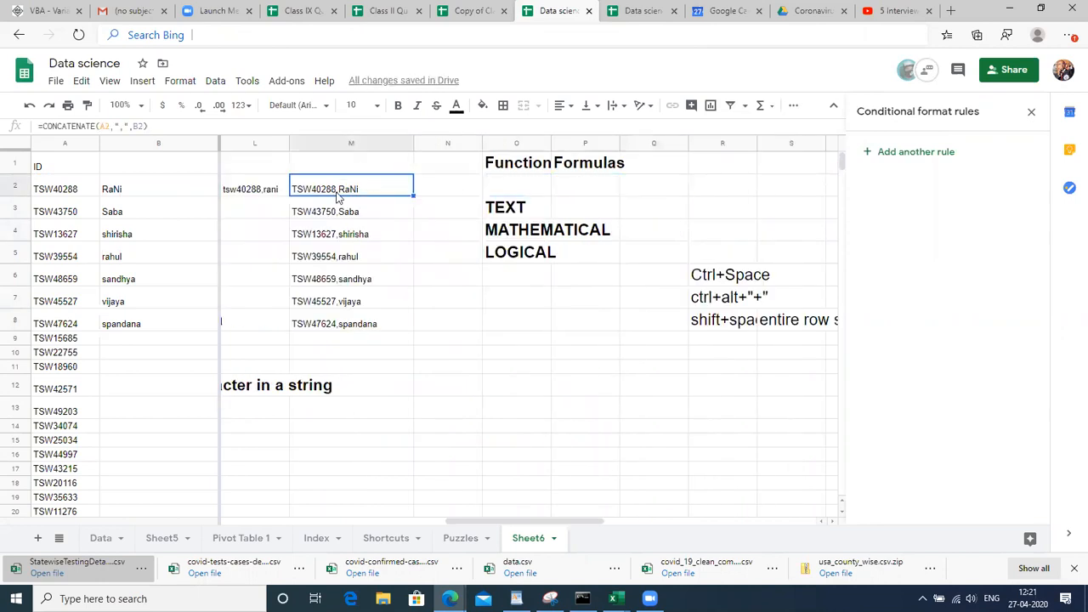
Insert blank columns at column N, before the Function notes
click(439, 141)
key(ctrl+alt+equal)
key(ctrl+alt+equal)
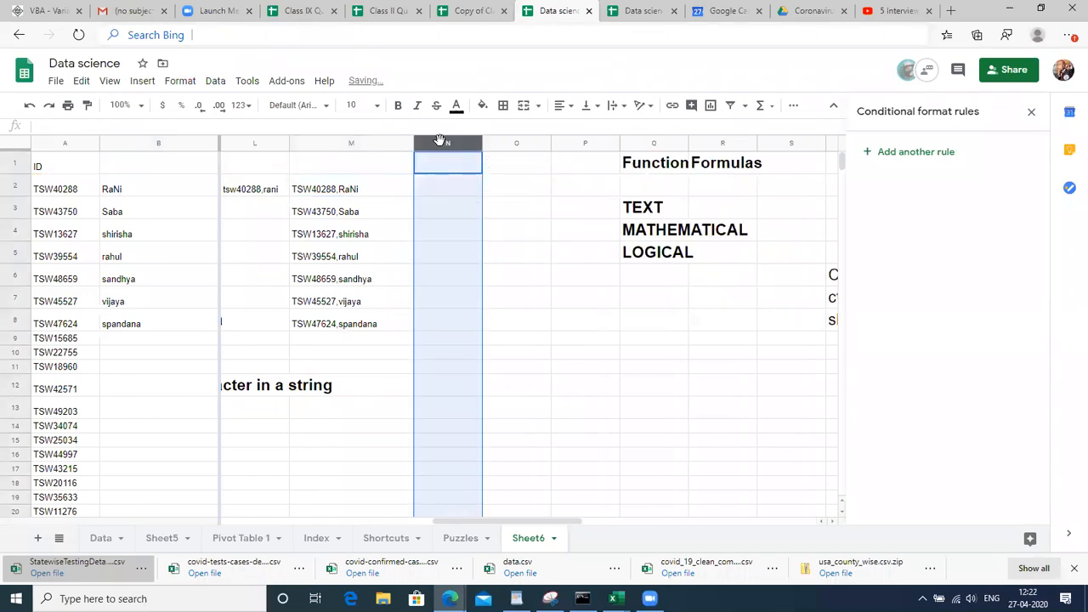
key(ctrl+alt+equal)
click(312, 191)
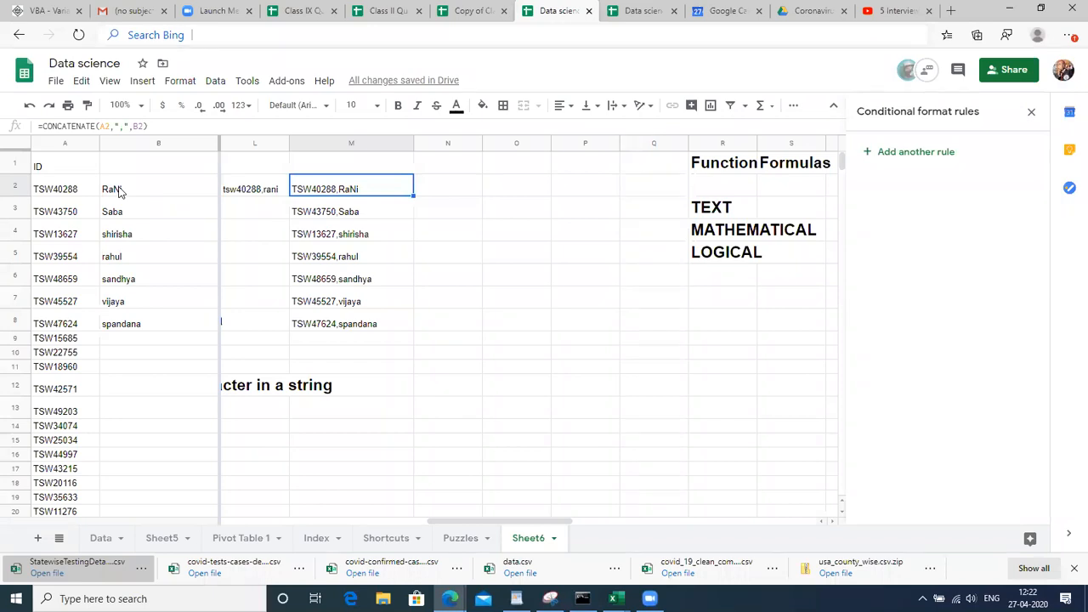
key(Right)
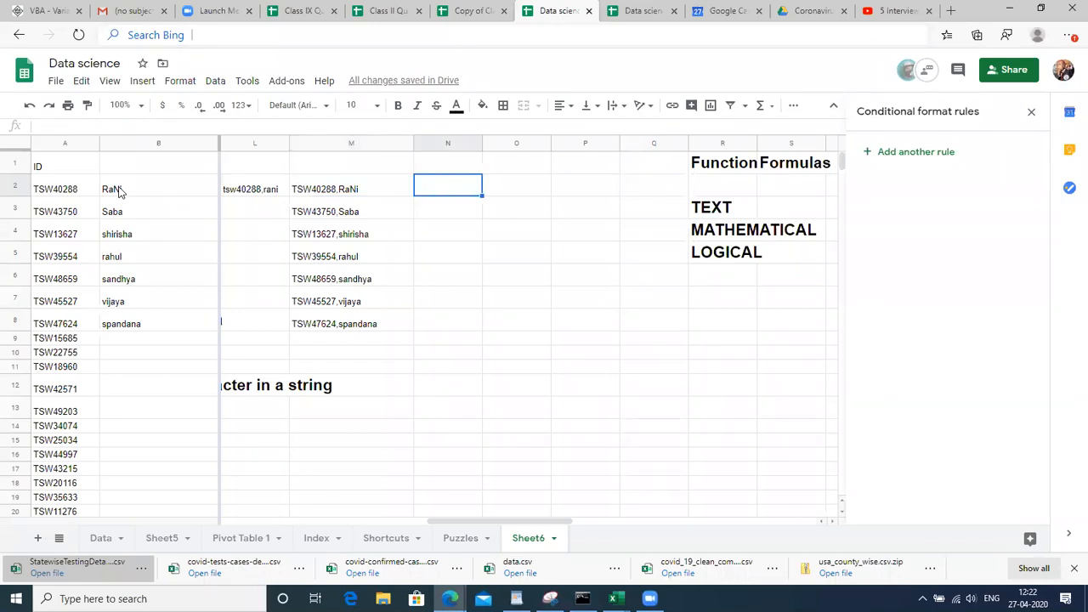
Edit the sample text in L2, replacing the comma with 99
key(Left)
key(Left)
key(F2)
key(Left)
key(Left)
key(Left)
key(Left)
key(BackSpace)
text(99)
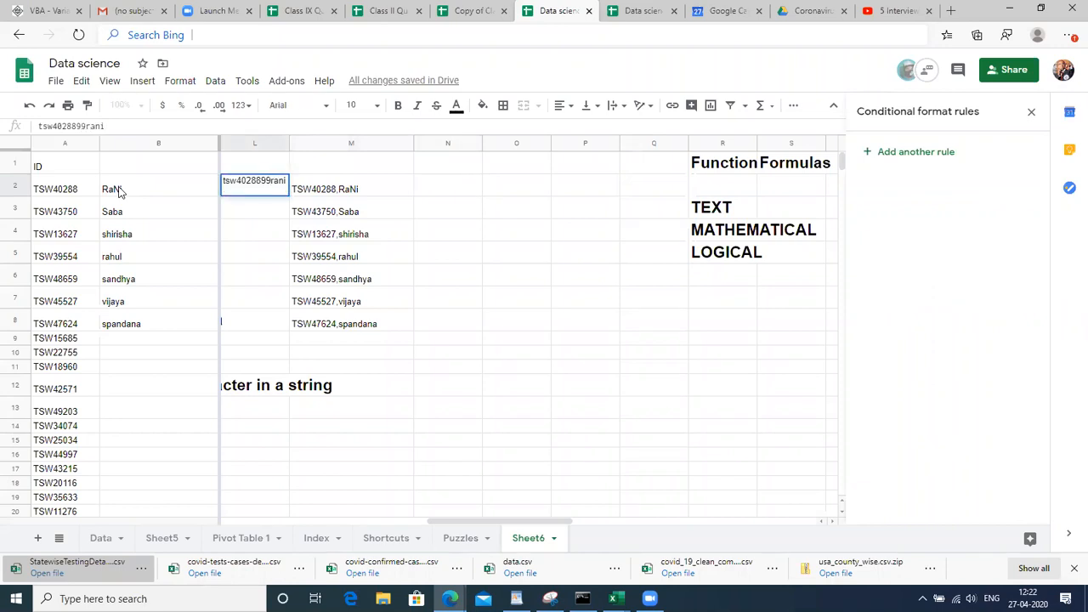
key(Return)
key(Up)
key(Right)
key(Right)
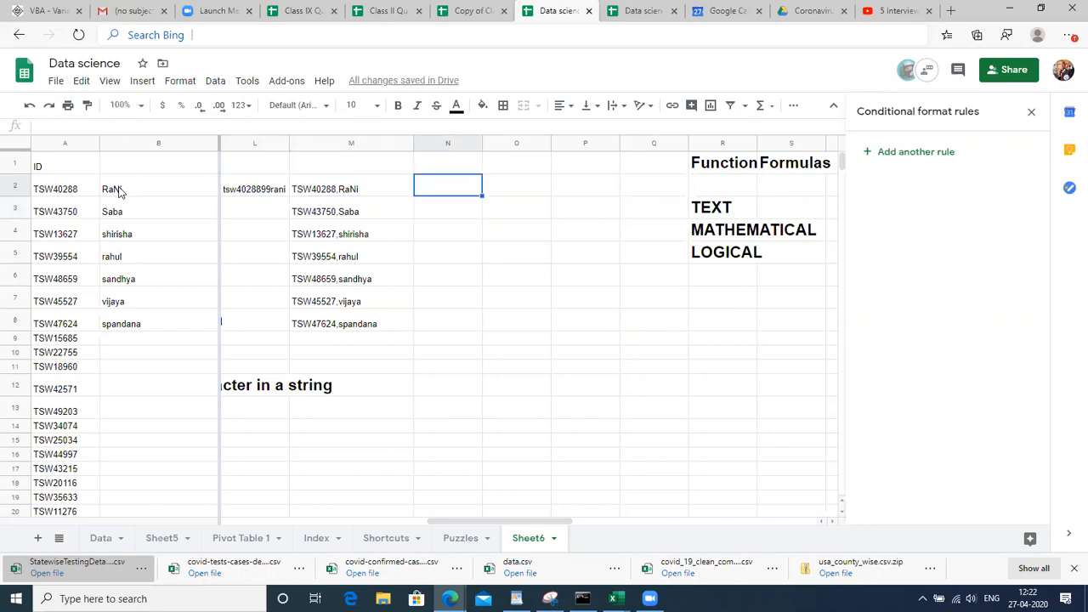
Enter =CONCATENATE(A2,"99",B2) in N2 to put 99 between ID and name
text(=CONC)
key(Down)
key(Tab)
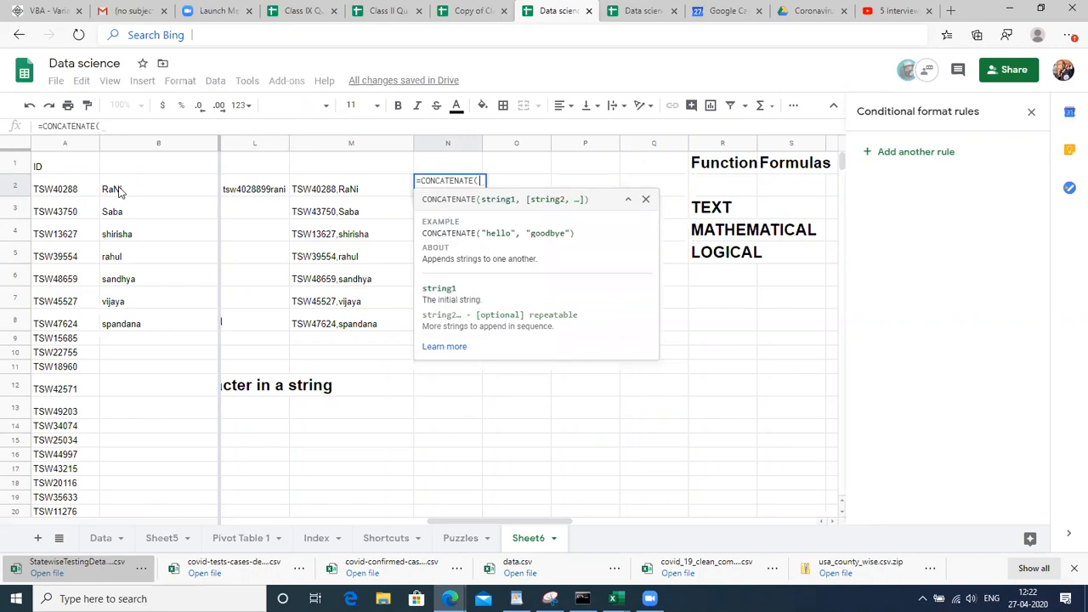
click(71, 189)
text(,)
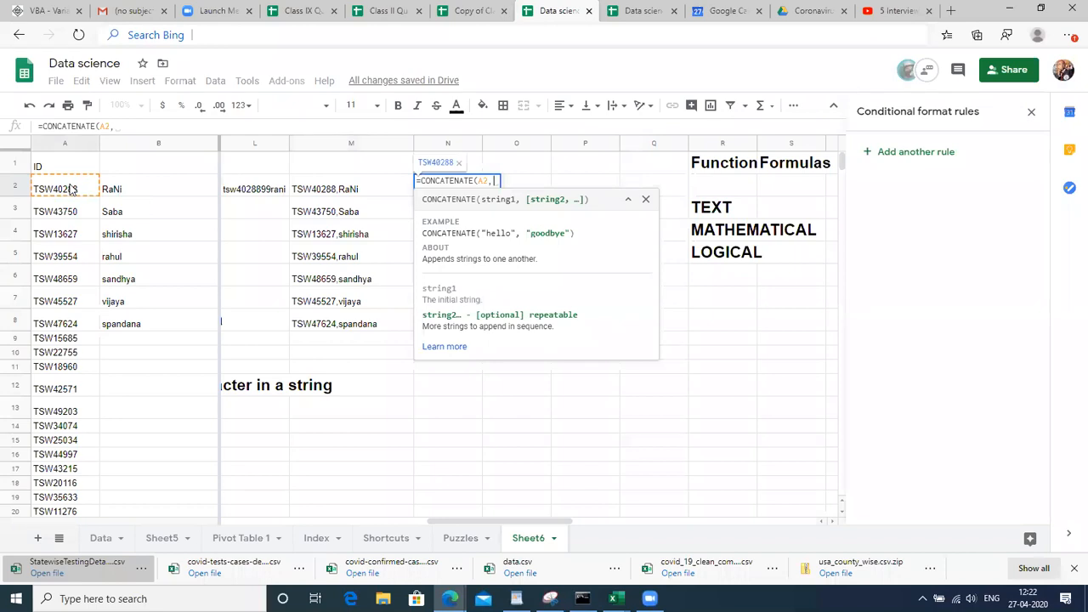
text("99",)
click(115, 195)
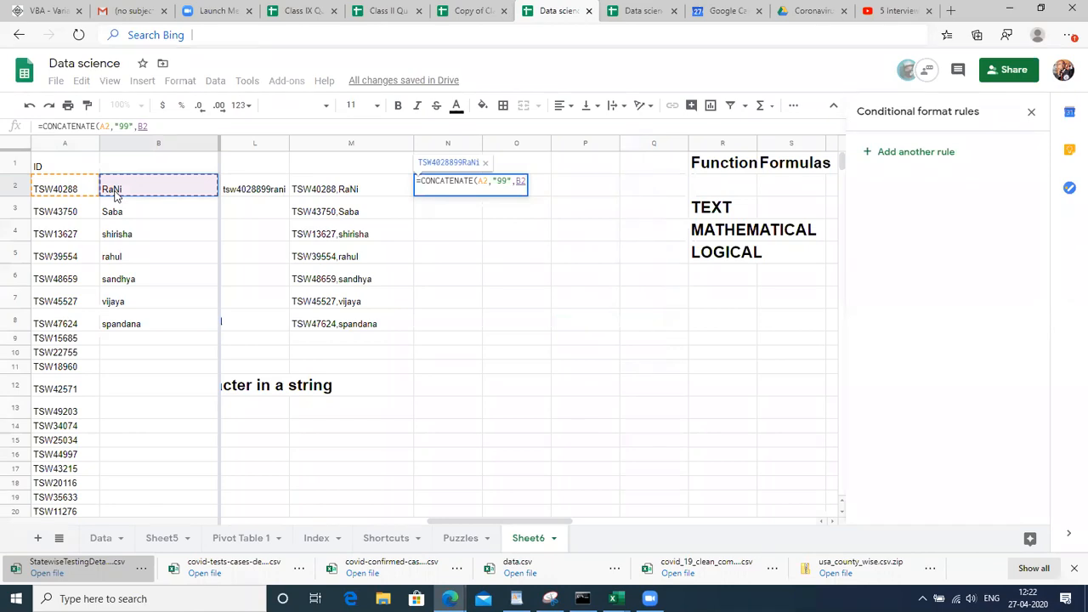
key(Return)
key(Up)
key(Right)
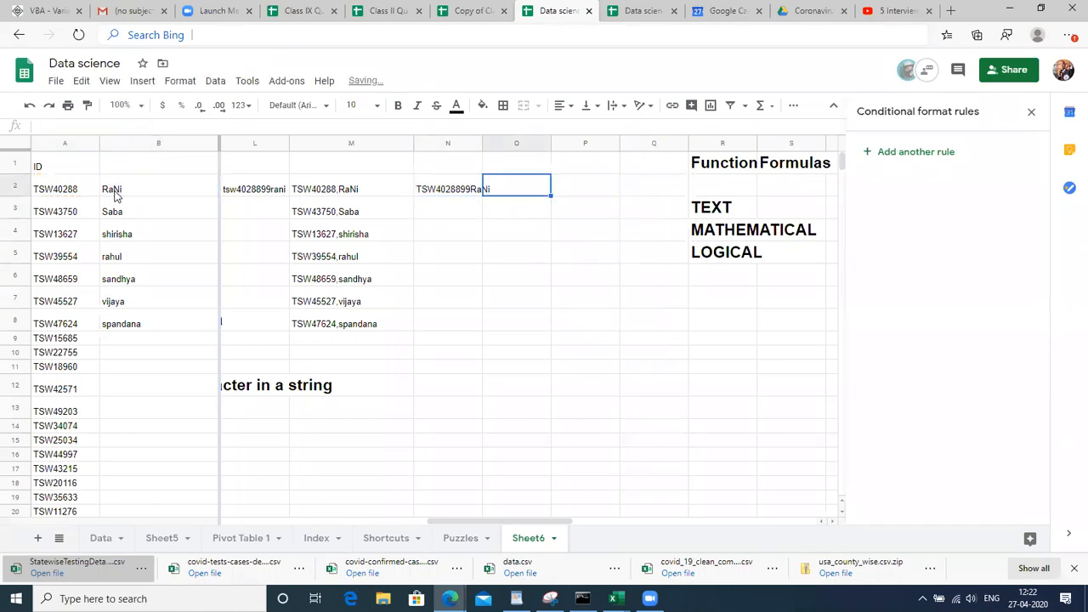
Enter =CONCATENATE(A2,99,B2) in O2 with an unquoted 99
text(=)
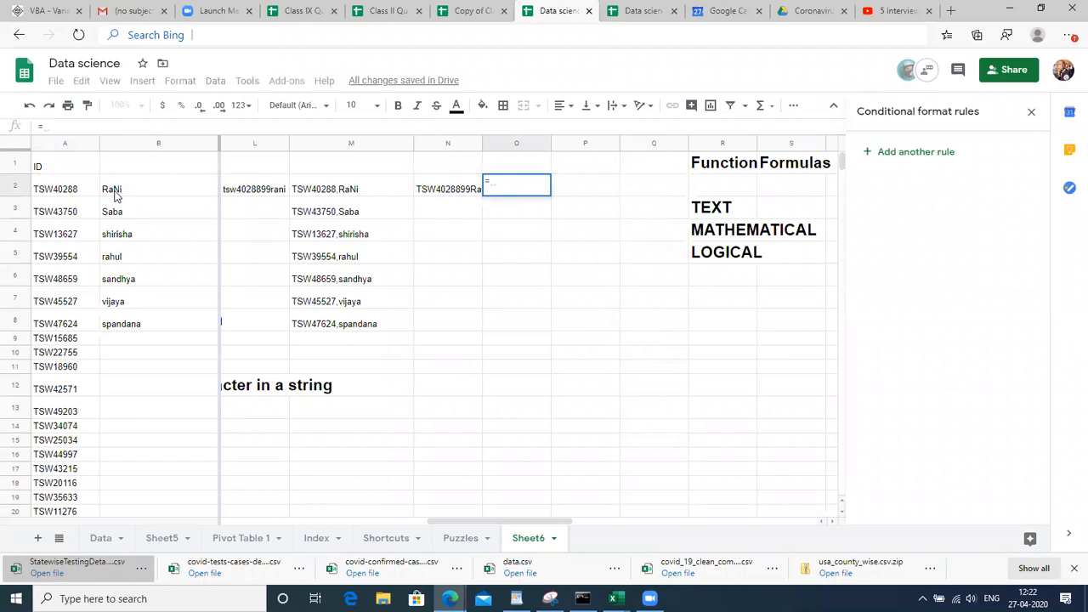
text(CONCA)
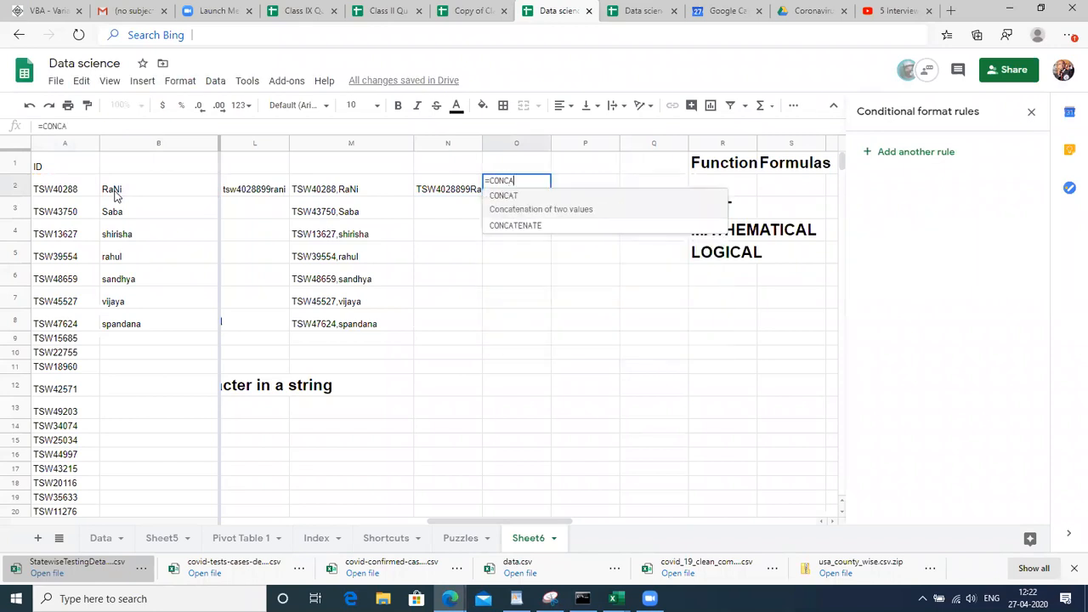
key(Down)
key(Tab)
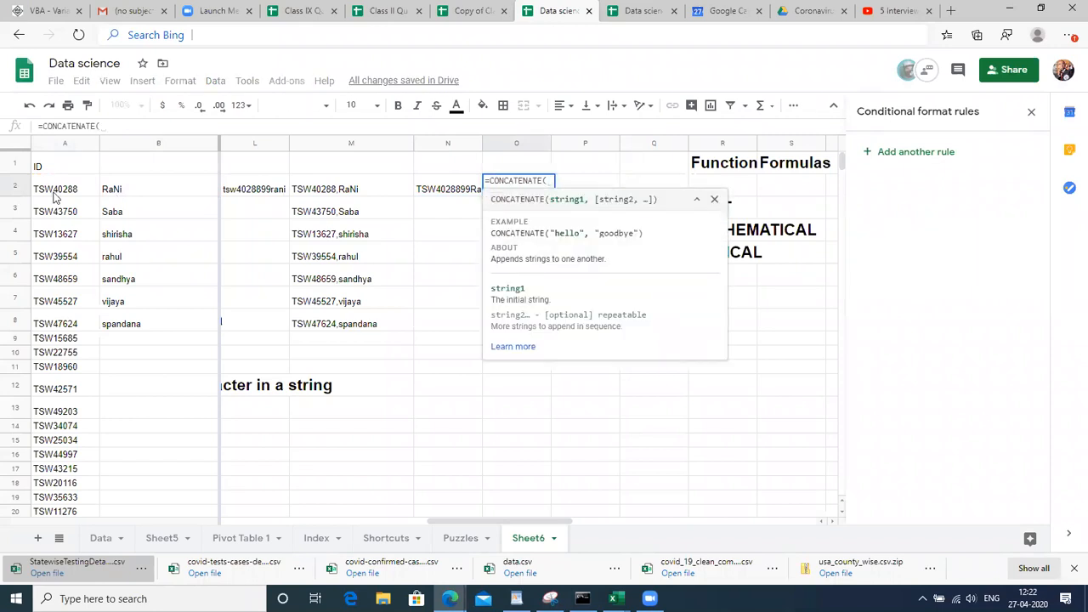
click(53, 193)
text(,99)
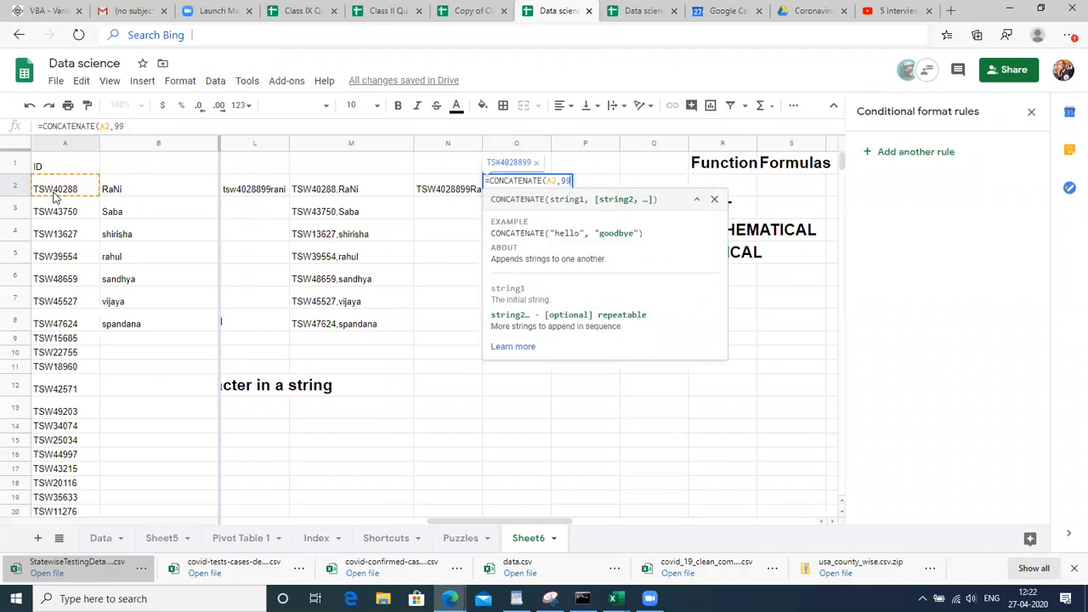
text(,)
click(128, 187)
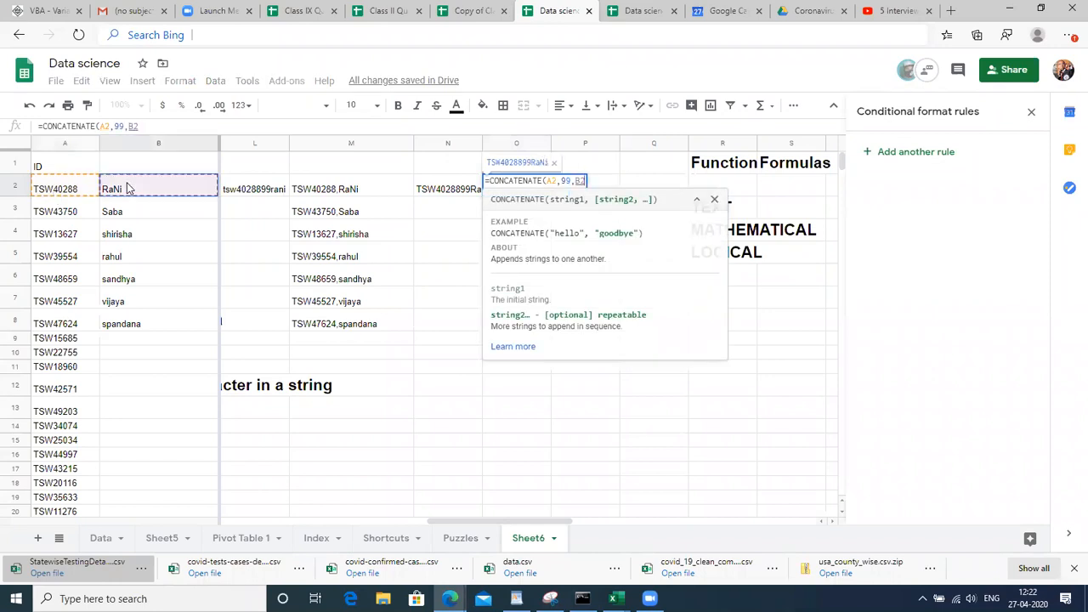
text())
key(Return)
Compare the N2 formula using quoted "99" with the O2 formula using unquoted 99
key(Up)
key(Down)
key(Up)
key(Left)
key(Right)
key(Left)
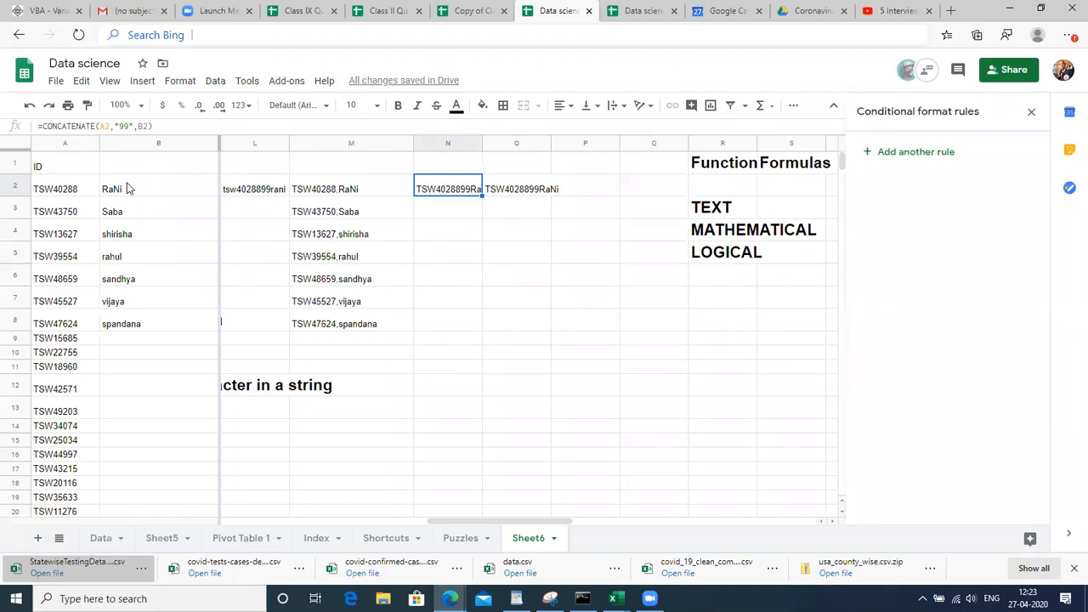
key(Right)
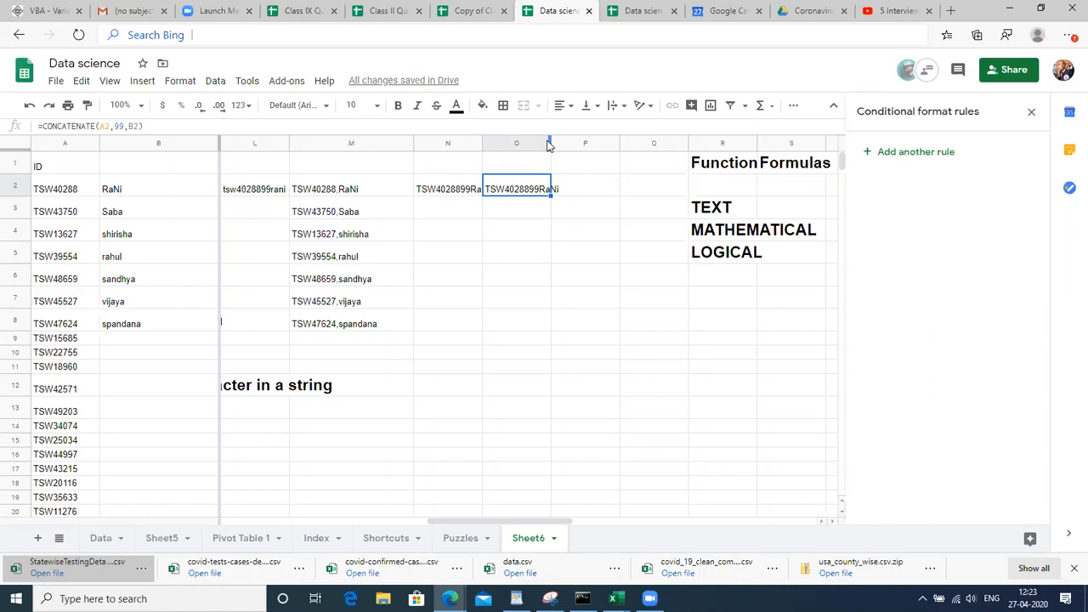
Widen columns O and N so their joined results fit
drag(550, 144, 578, 146)
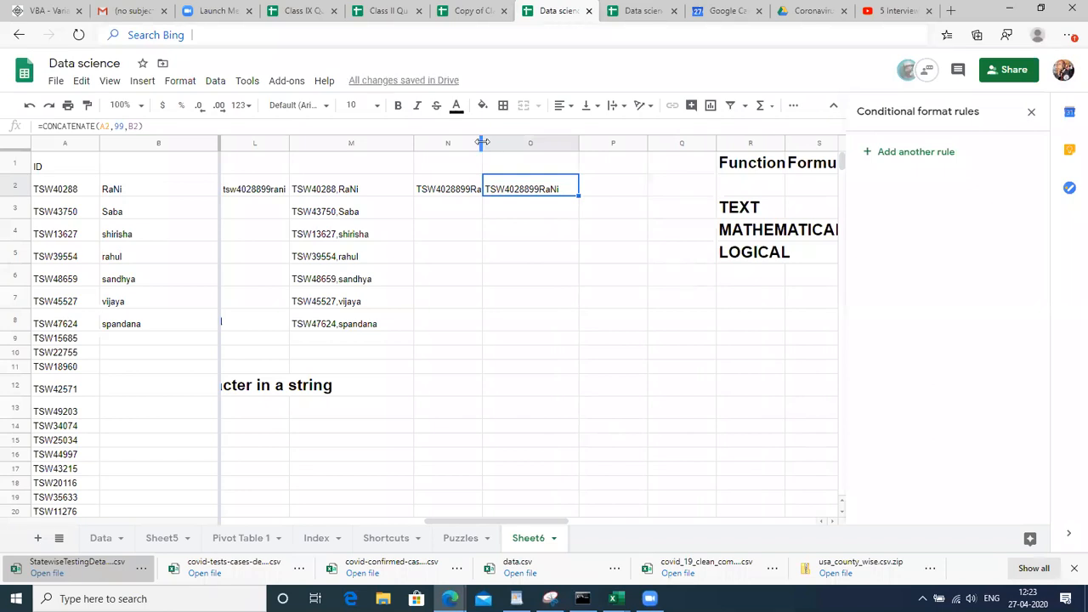
drag(480, 143, 507, 143)
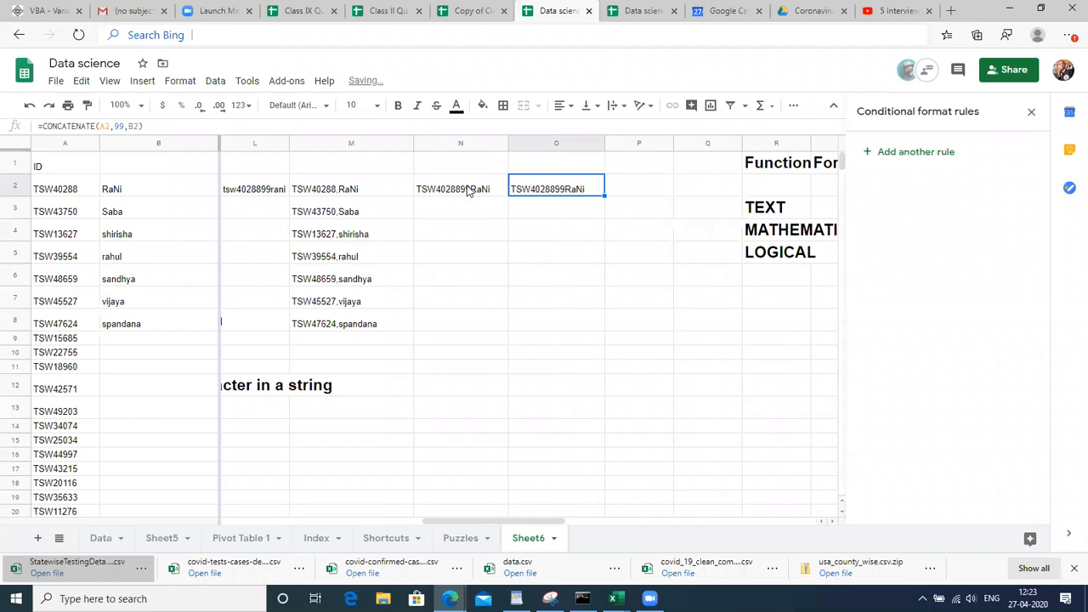
double_click(466, 185)
click(496, 224)
click(466, 192)
Fill the N2 and O2 formulas down through row 8 and check the results
key(shift+Down)
key(shift+Down)
key(shift+Down)
key(shift+Down)
key(shift+Down)
key(shift+Down)
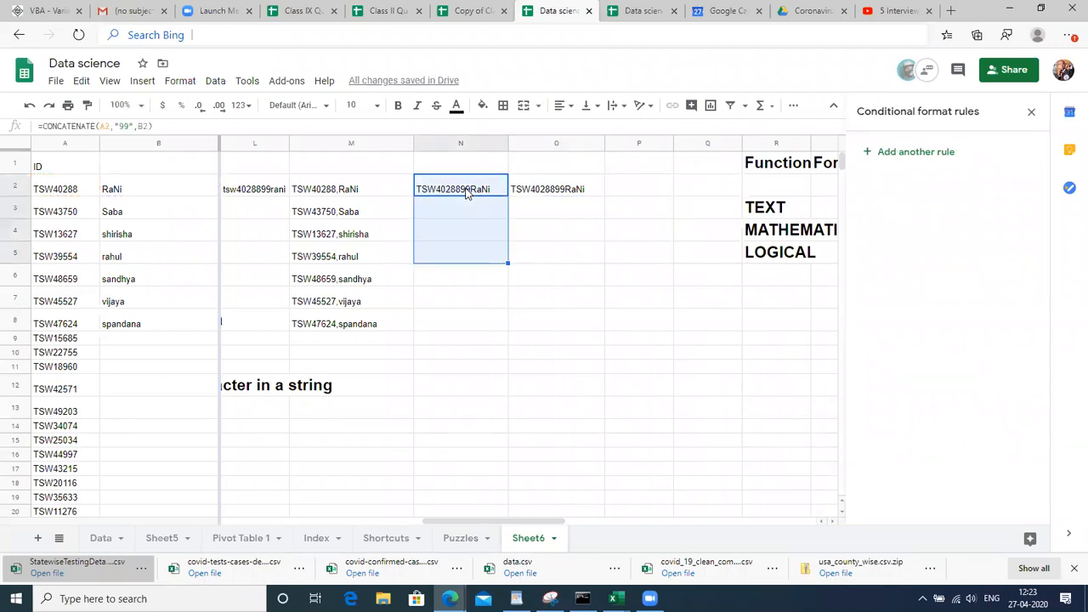
key(ctrl+d)
key(Right)
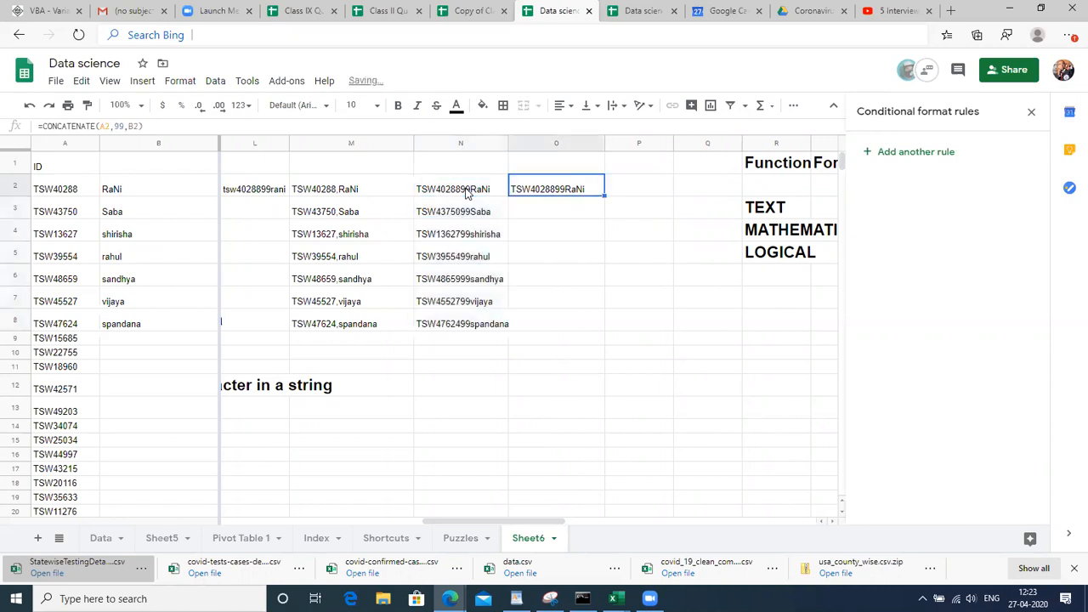
key(shift+Down)
key(shift+Down)
key(shift+Down)
key(shift+Down)
key(shift+Down)
key(shift+Down)
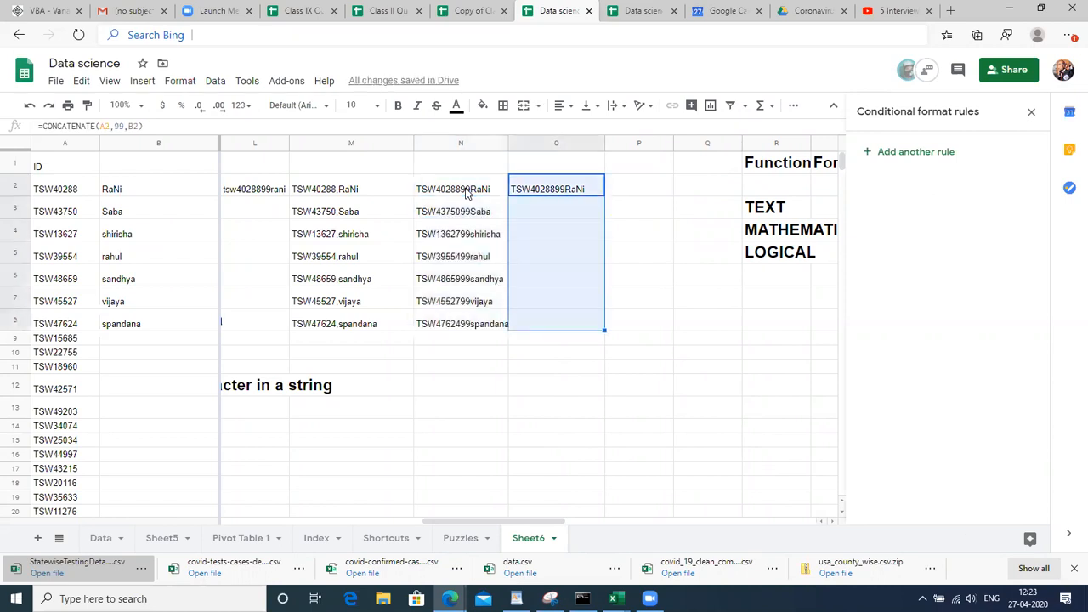
key(ctrl+d)
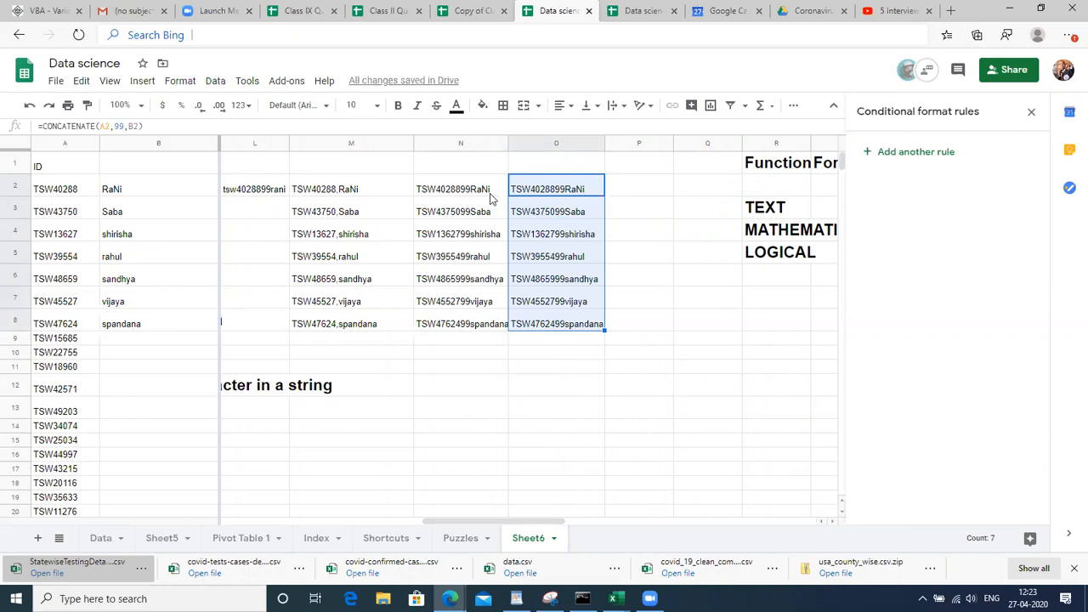
click(501, 204)
key(Left)
key(Left)
key(Left)
key(Left)
key(Right)
key(Right)
key(Up)
key(Up)
key(Right)
key(Right)
key(Right)
key(Right)
key(Right)
key(Right)
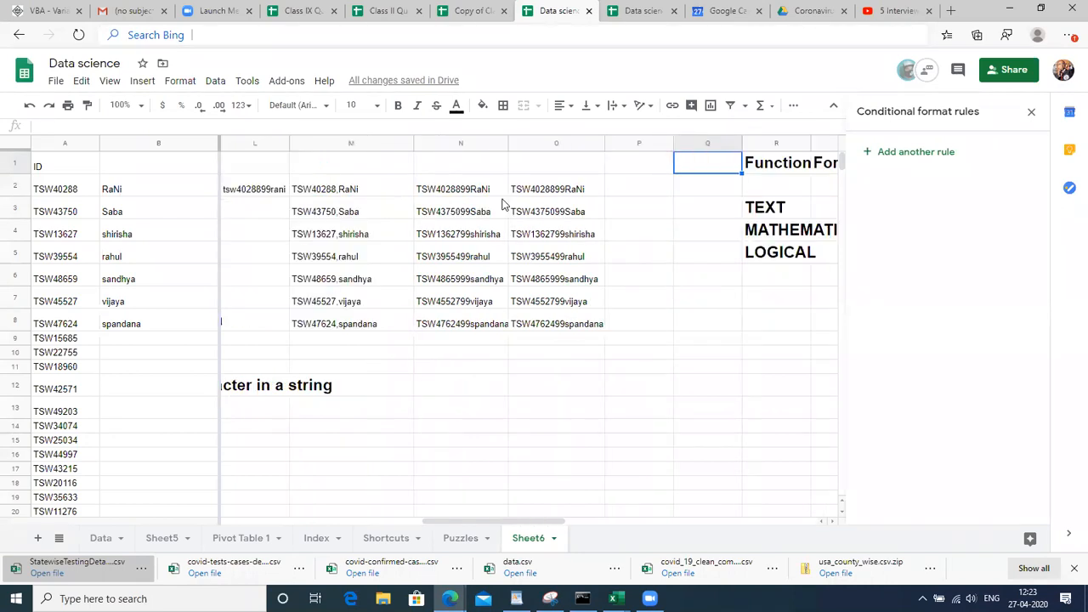
Clear the contents of the result cells N1:O8
click(446, 179)
key(Up)
key(shift+Down)
key(shift+Down)
key(shift+Down)
key(shift+Down)
key(shift+Down)
key(shift+Down)
key(shift+Down)
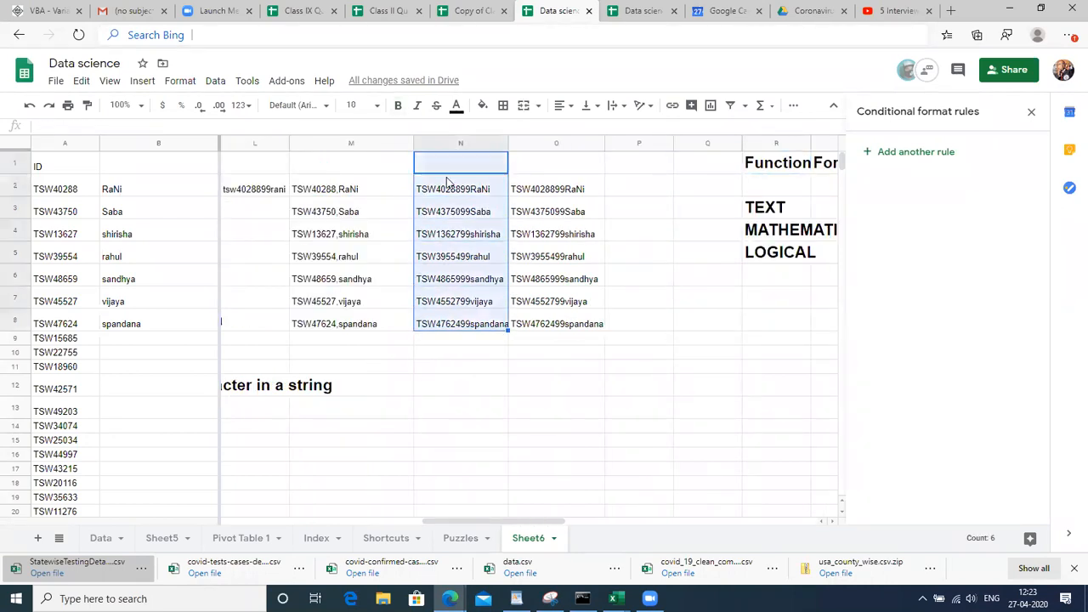
key(shift+Right)
key(shift+Right)
key(shift+Right)
key(shift+Right)
key(shift+Right)
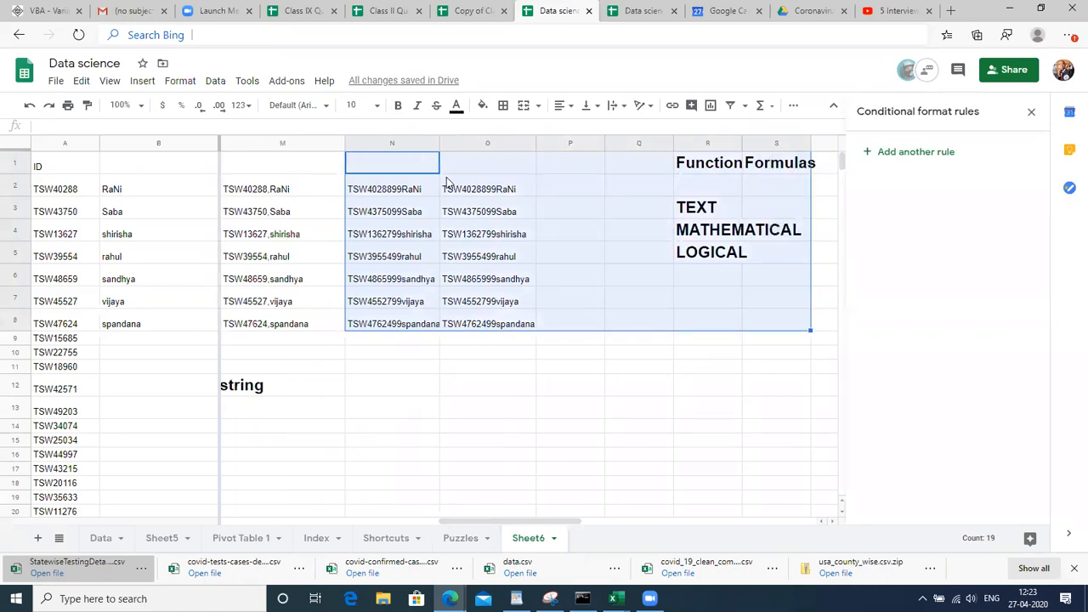
key(shift+Left)
key(shift+Left)
key(shift+Left)
key(shift+Left)
key(Delete)
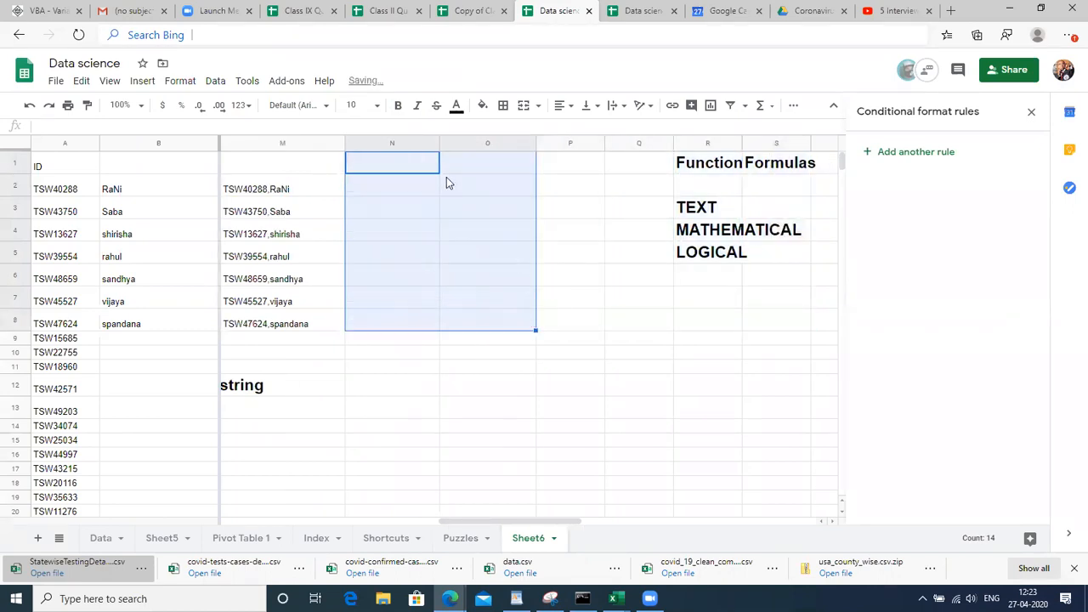
key(Left)
key(Left)
Type a sample full name into the empty cell I14 below the FIND notes
key(Down)
key(Down)
key(Down)
key(Down)
key(Down)
key(Down)
key(Down)
key(Down)
key(Down)
key(Down)
key(Down)
key(Down)
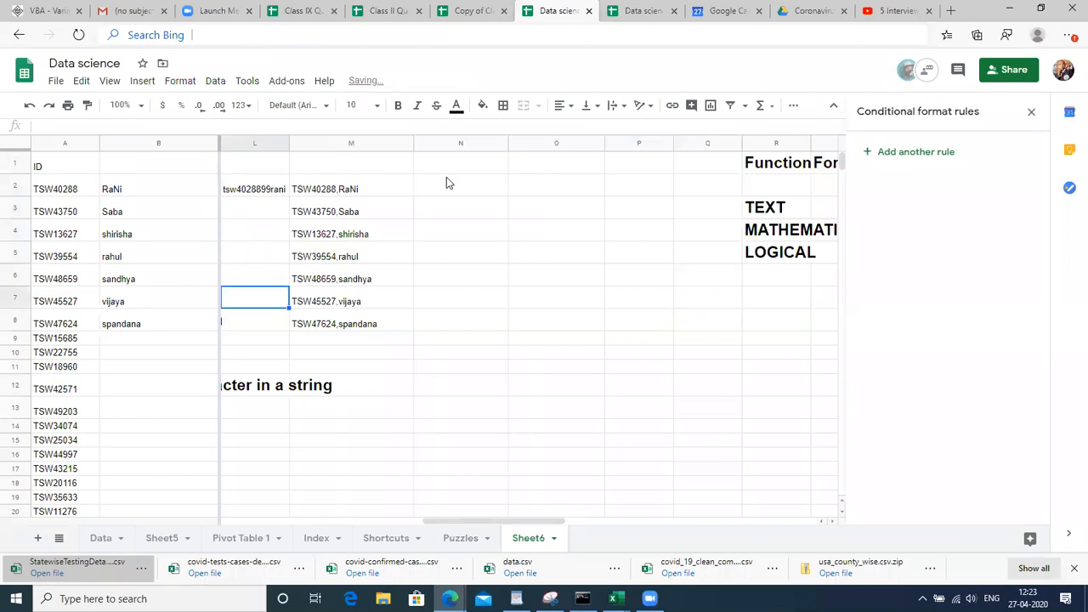
key(Left)
key(Left)
key(Left)
key(Down)
key(Left)
key(Left)
key(Right)
key(Right)
key(Right)
key(Left)
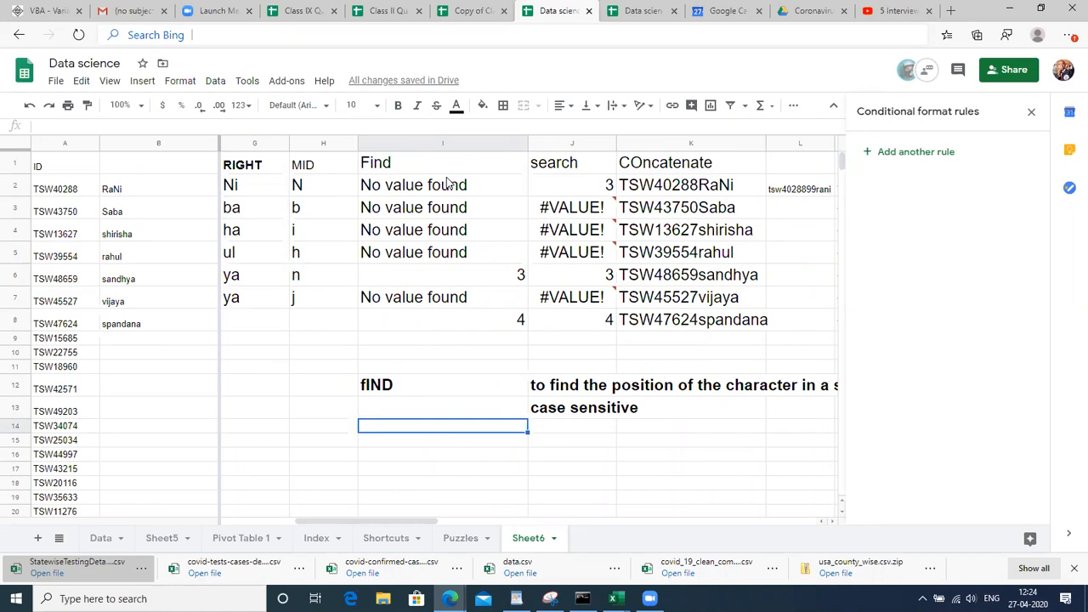
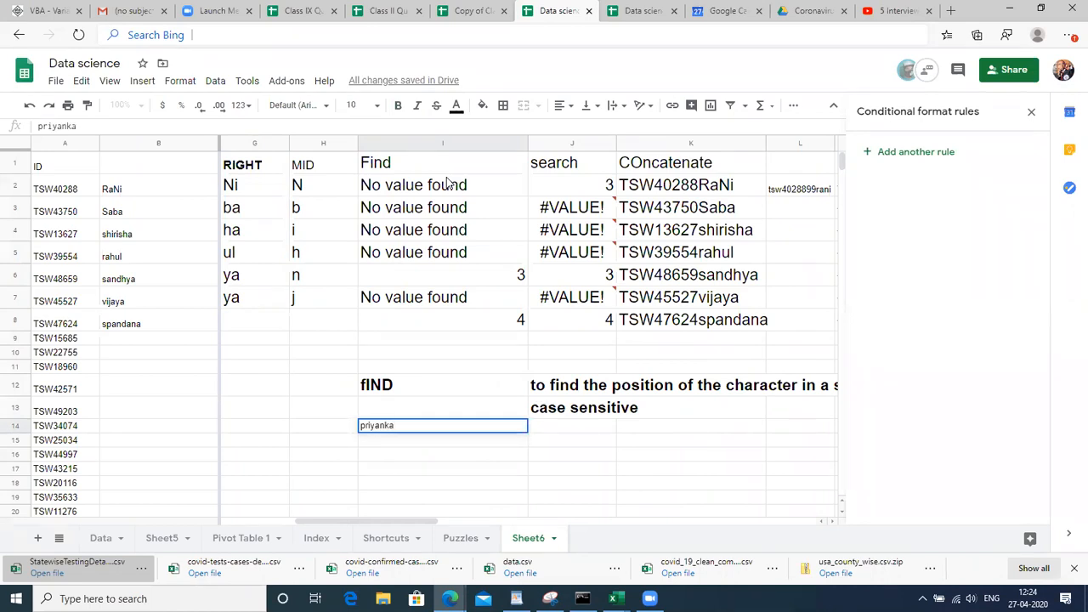
key(Return)
key(Up)
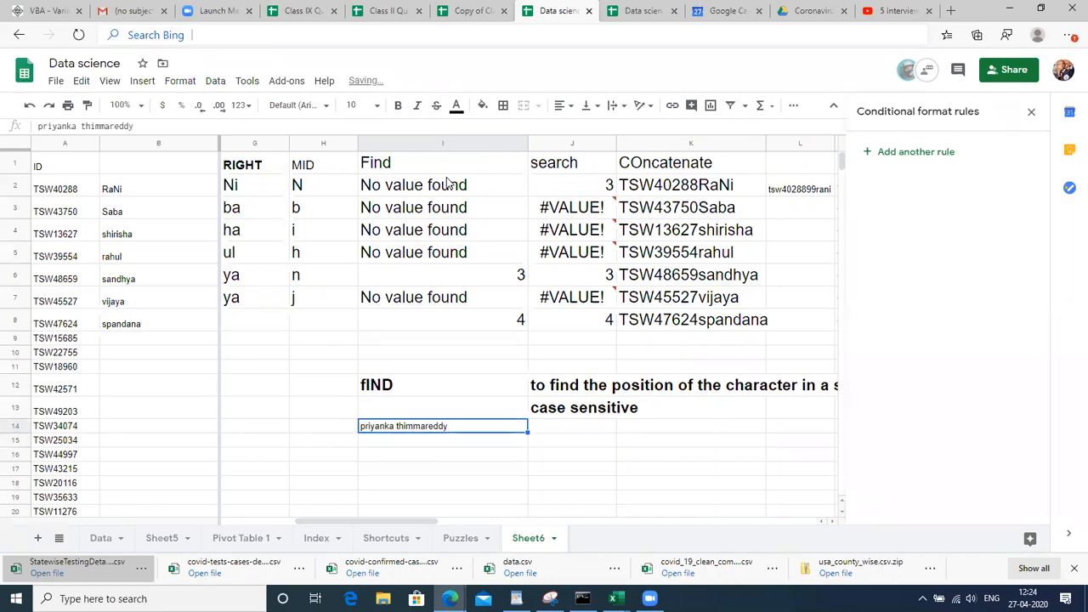
Make the name bold 14 pt and move it to cell I16
click(356, 110)
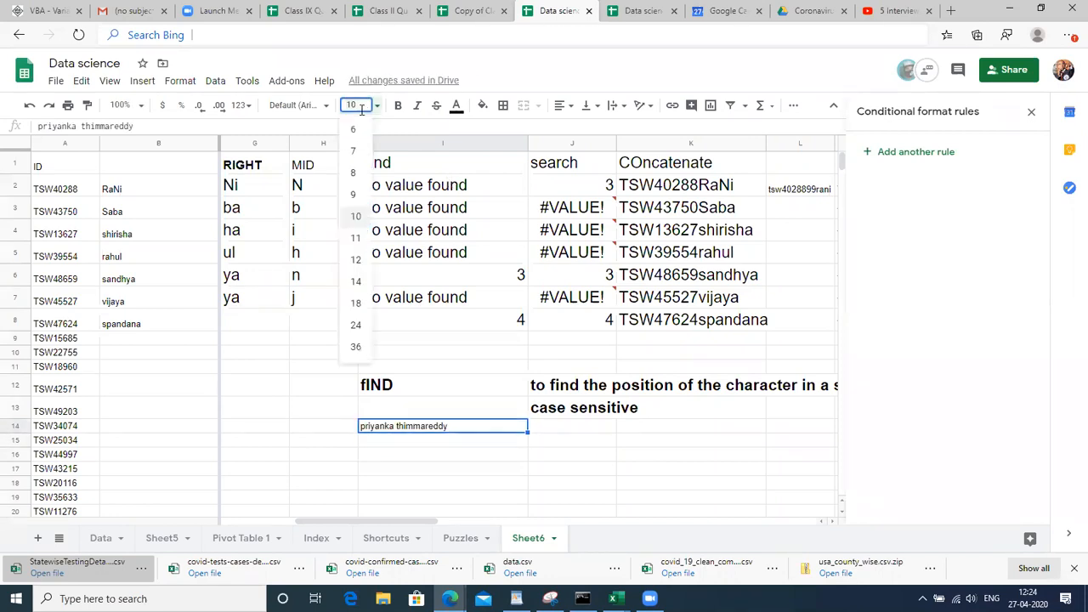
click(356, 282)
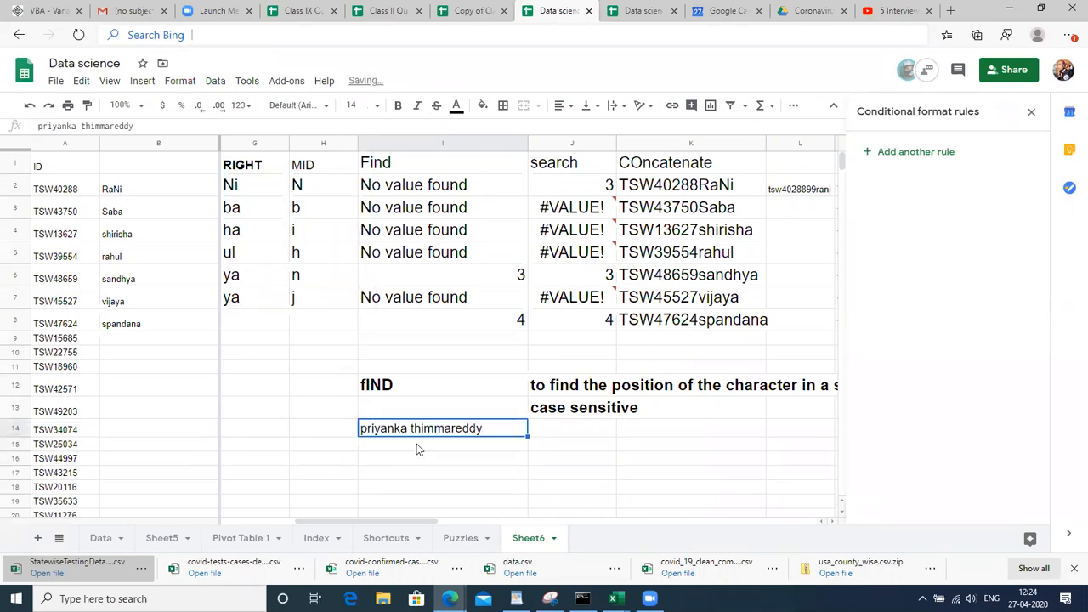
key(ctrl+b)
key(ctrl+c)
key(Down)
key(Down)
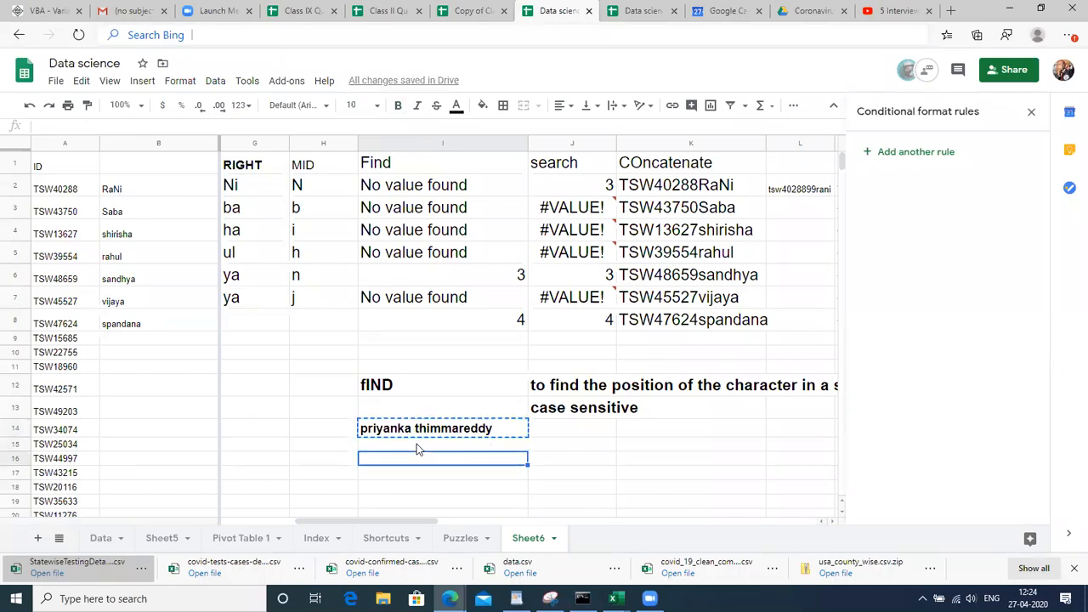
key(ctrl+v)
key(Down)
key(Up)
Enter the headings Full name, First name and Last name in I15:K15
key(Right)
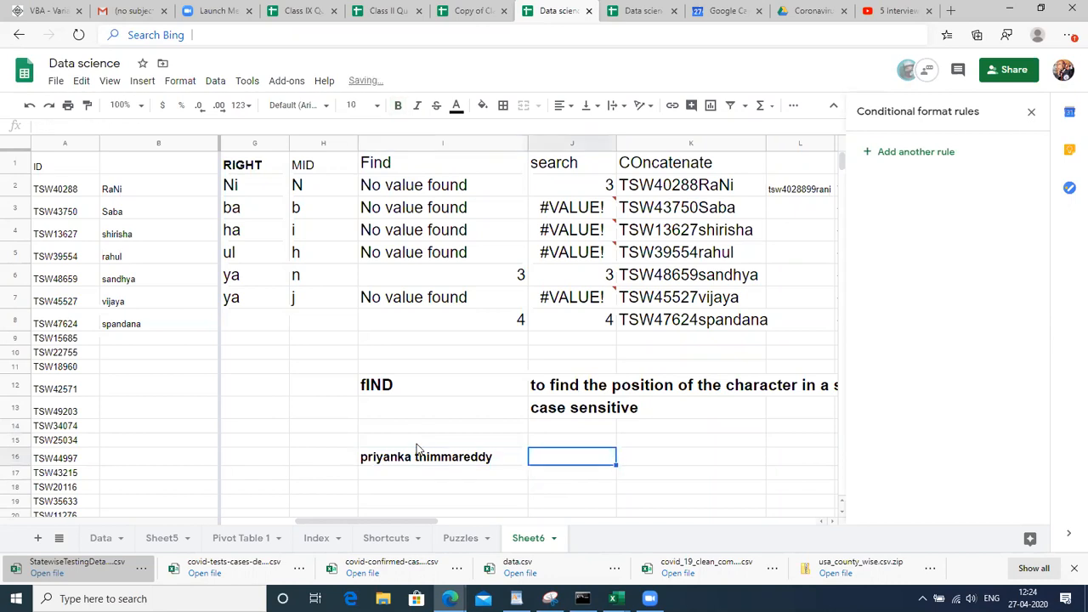
key(Up)
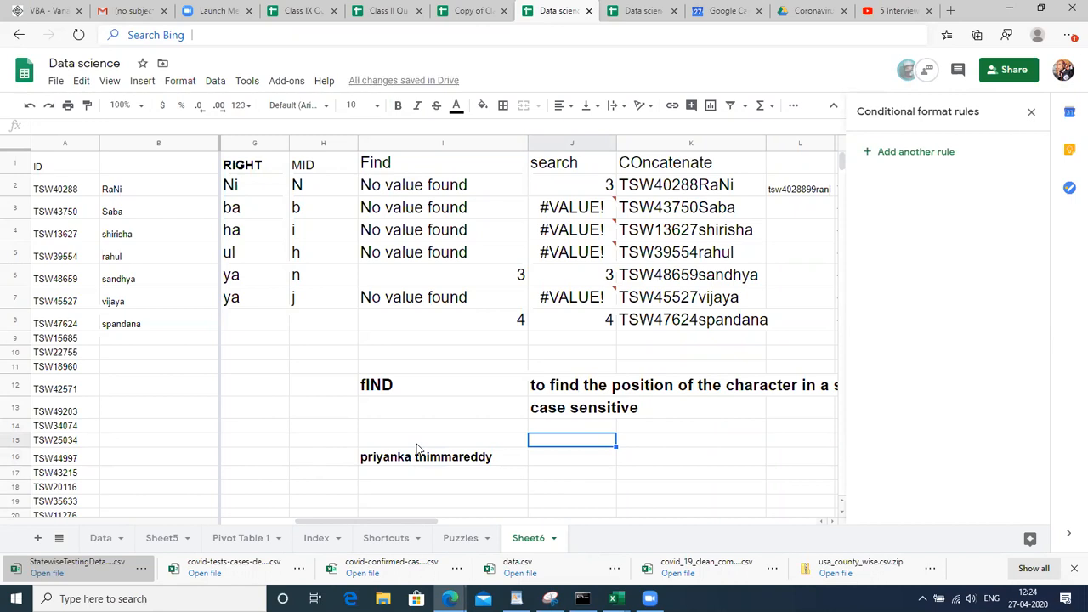
key(Left)
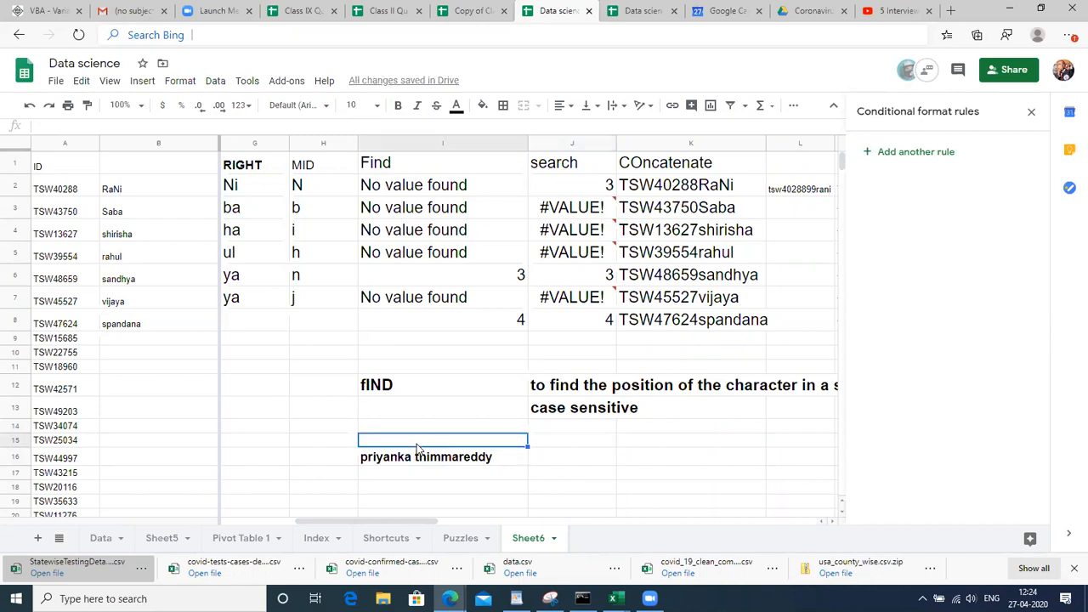
text(Full name)
key(Return)
key(Up)
key(Right)
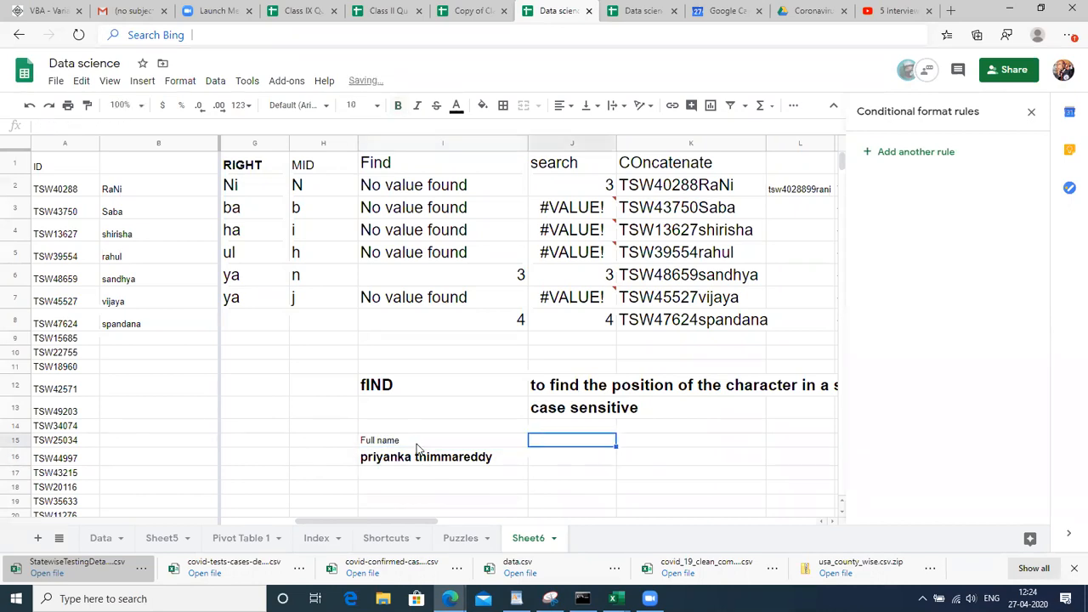
text(Fi)
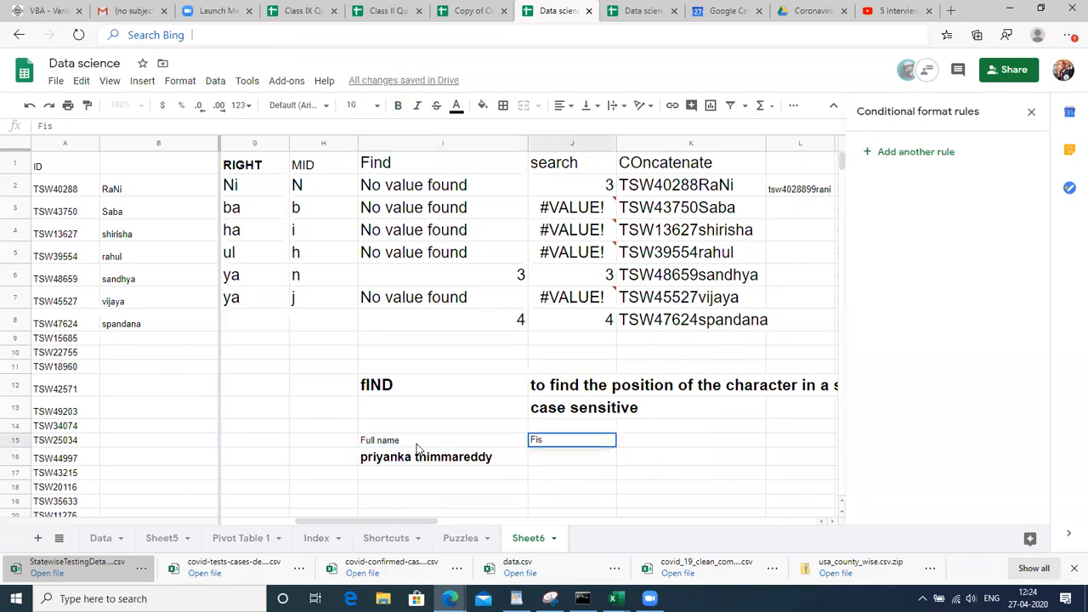
text(rst name)
key(Tab)
text(Last na)
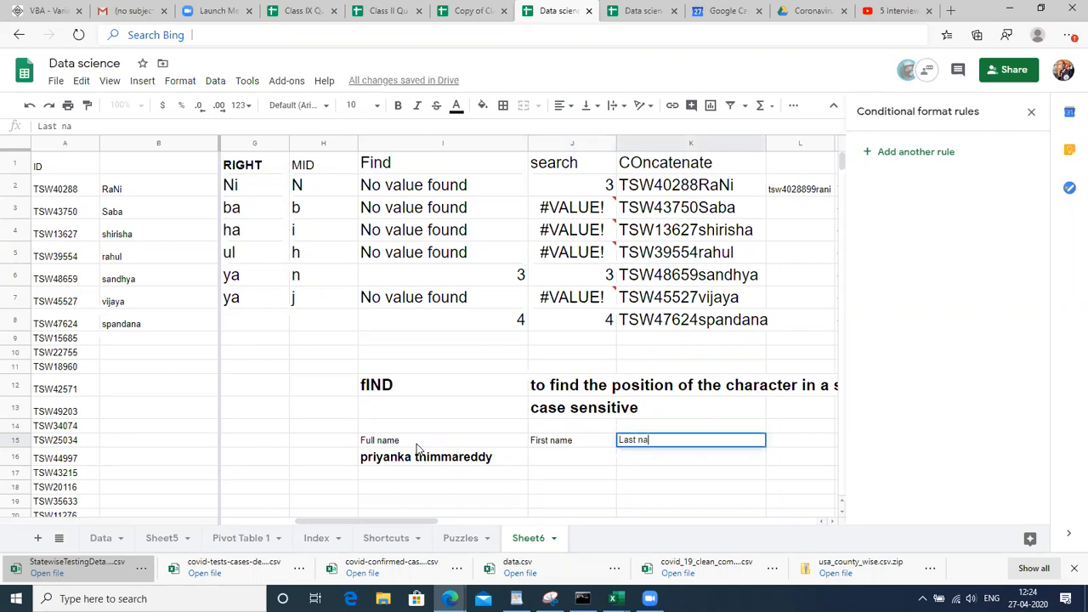
text(me)
key(Return)
Type the sample's first name in J16 and last name in K16
click(417, 451)
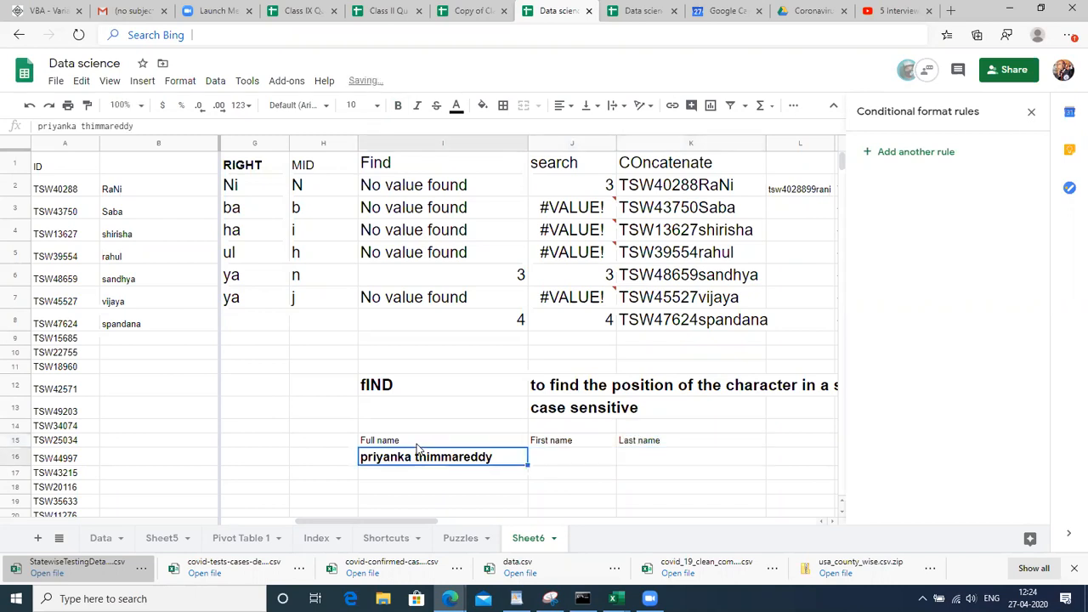
key(Right)
text(=P)
key(BackSpace)
key(BackSpace)
text(p)
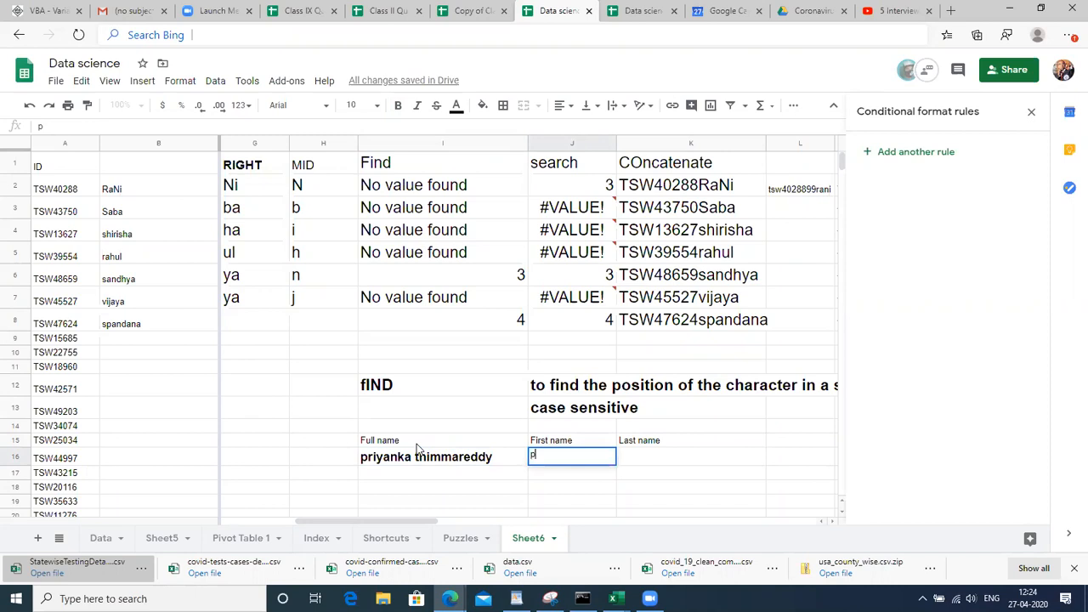
key(Return)
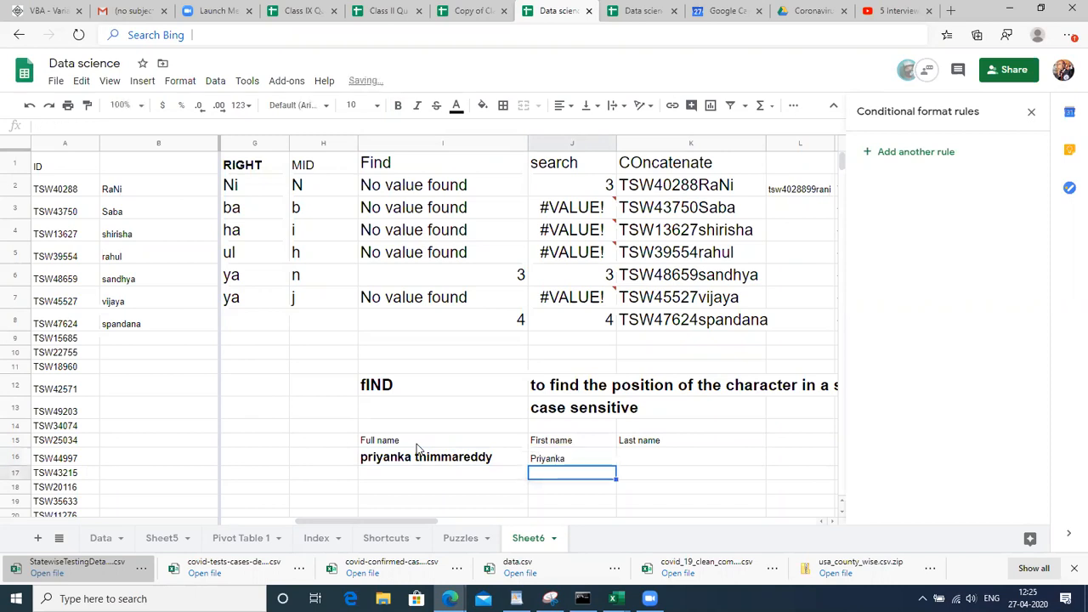
key(Up)
key(Right)
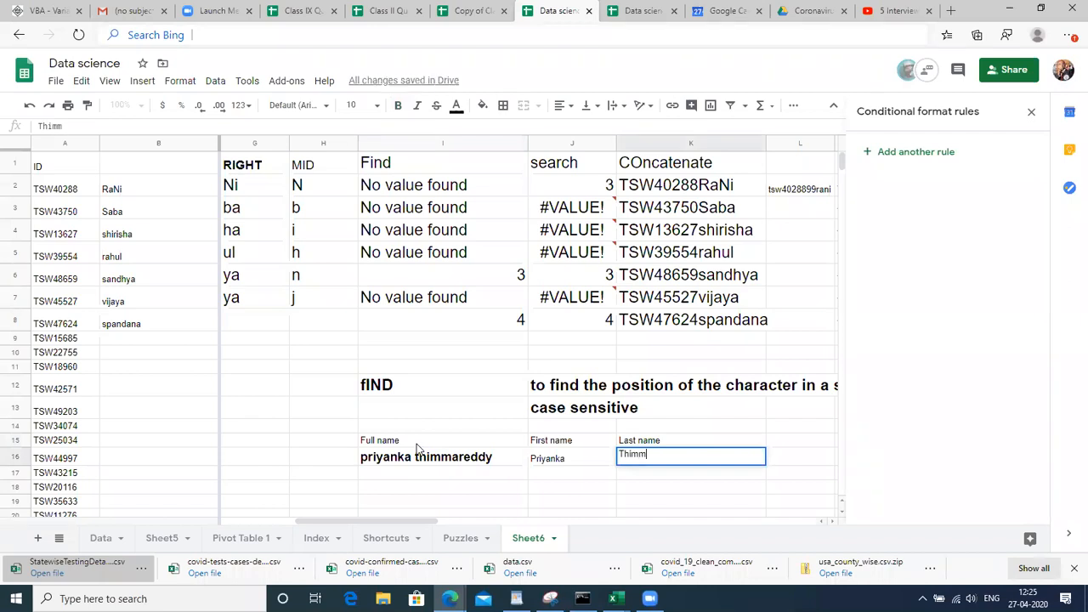
key(Left)
key(Left)
key(Left)
key(Up)
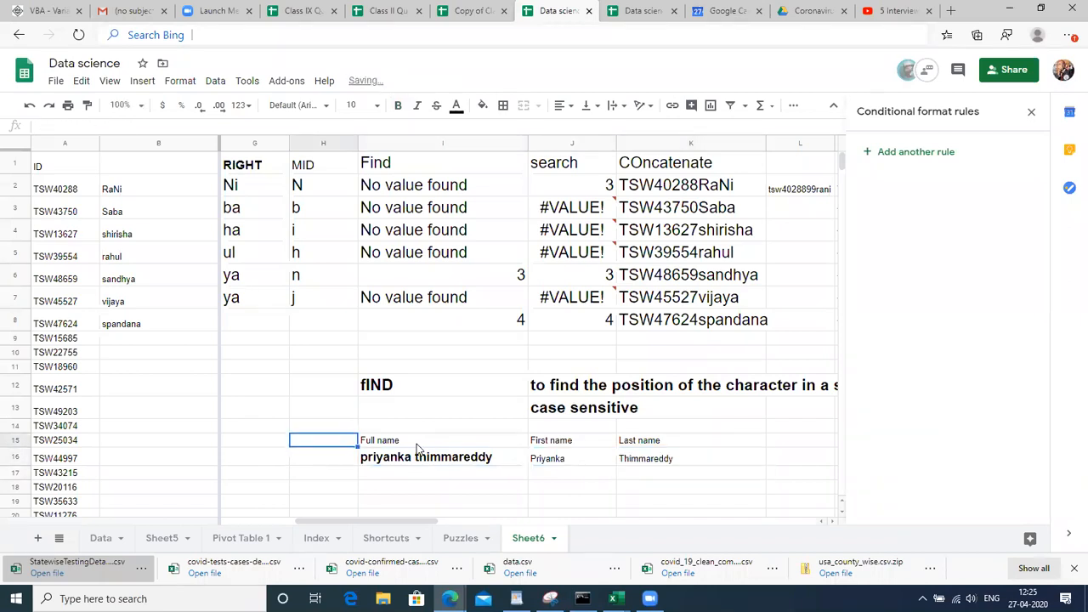
key(Right)
Set the name table I15:K16 to 14-point text
key(shift+Down)
key(shift+Right)
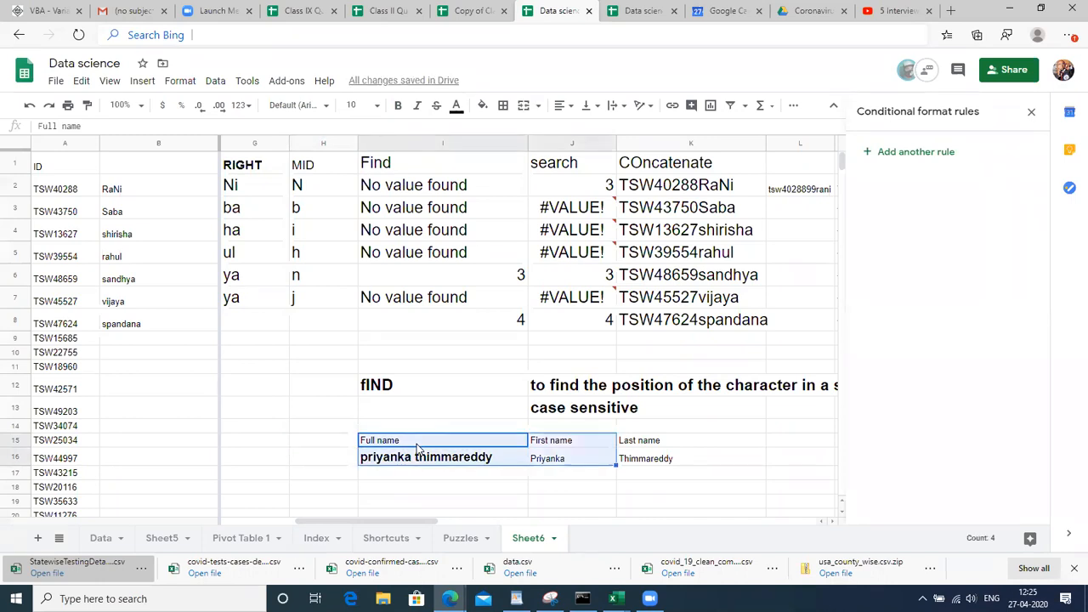
key(shift+Right)
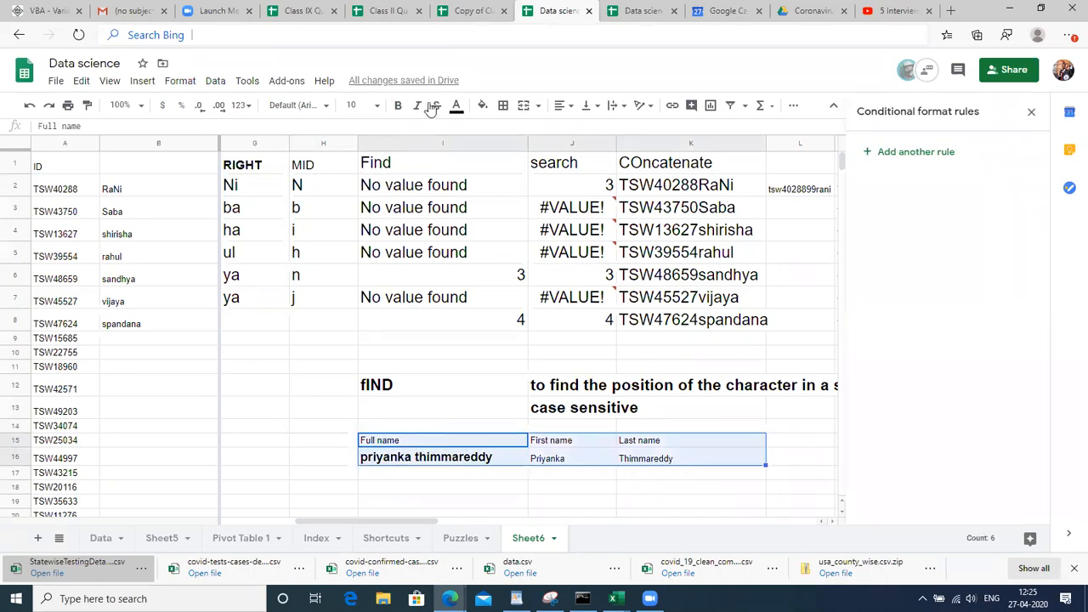
click(362, 106)
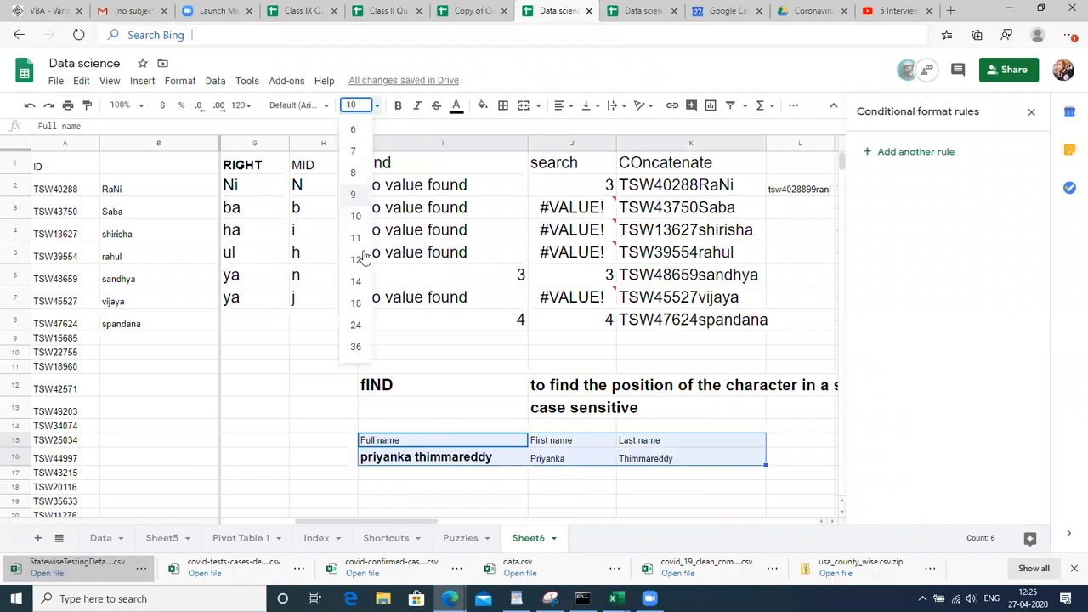
click(355, 283)
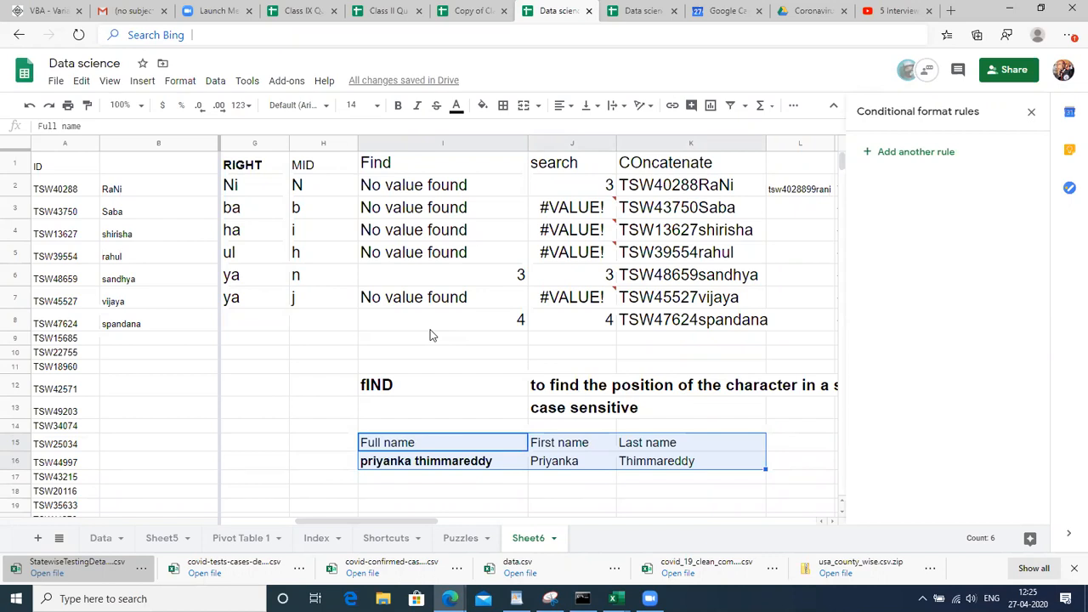
Check the name cells, then make the whole table I15:K16 bold
click(574, 469)
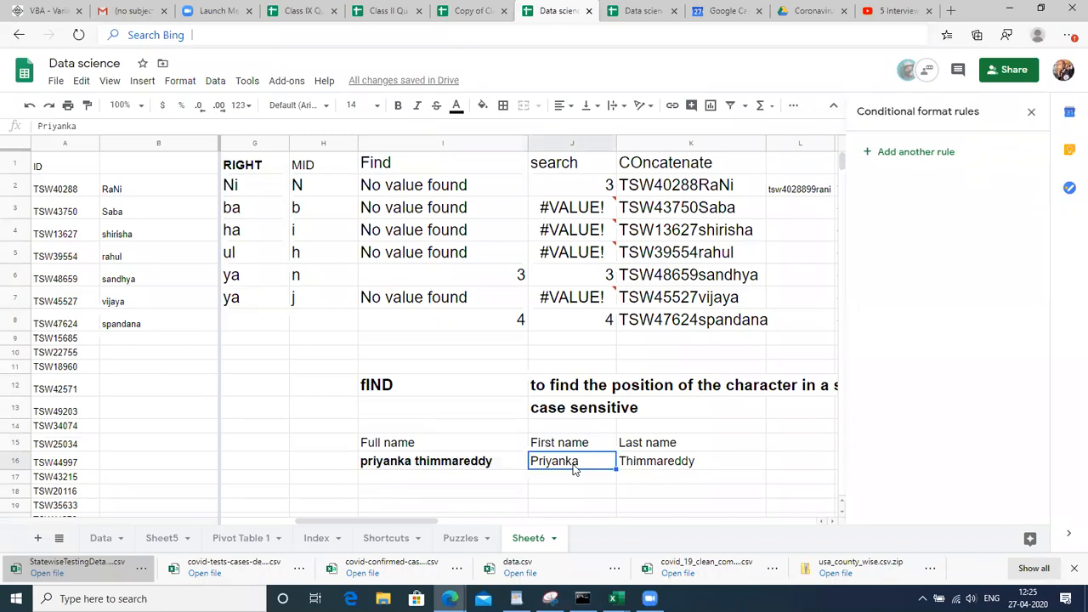
key(Right)
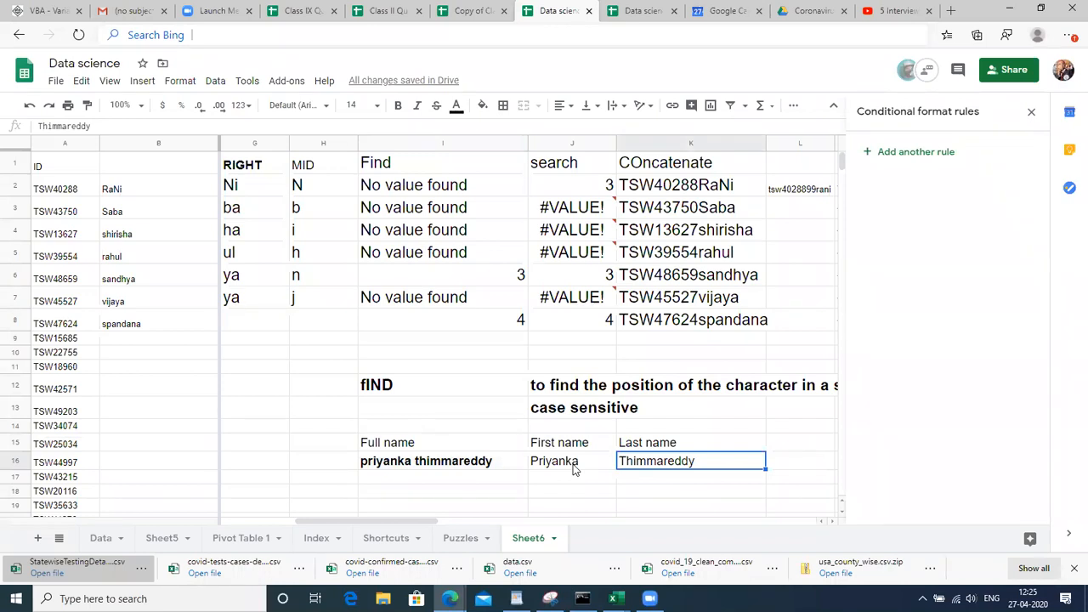
key(Left)
key(Left)
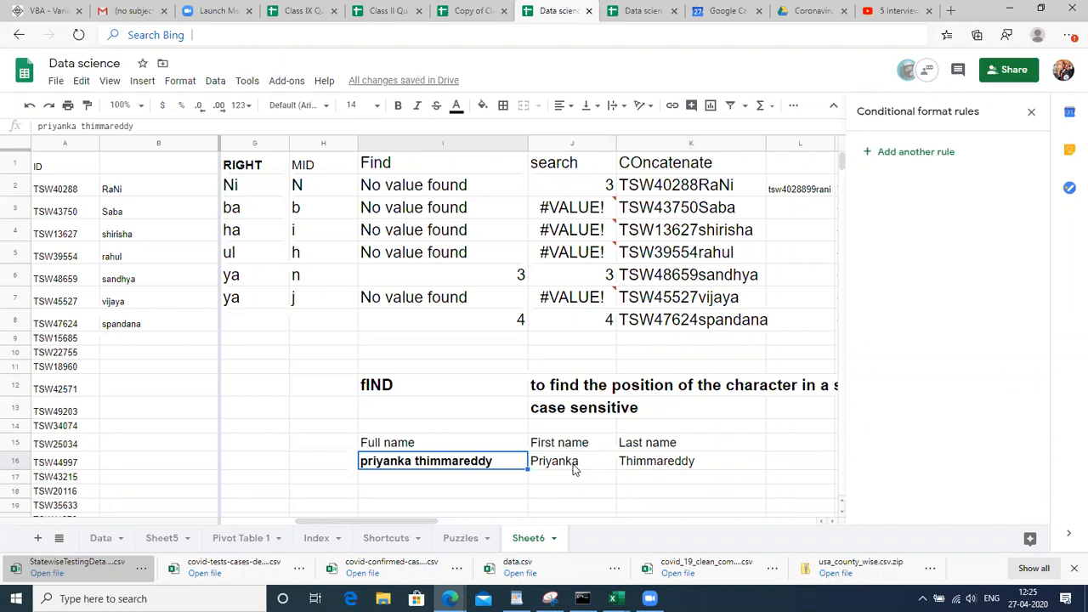
key(Up)
key(Right)
key(Right)
key(Left)
key(Left)
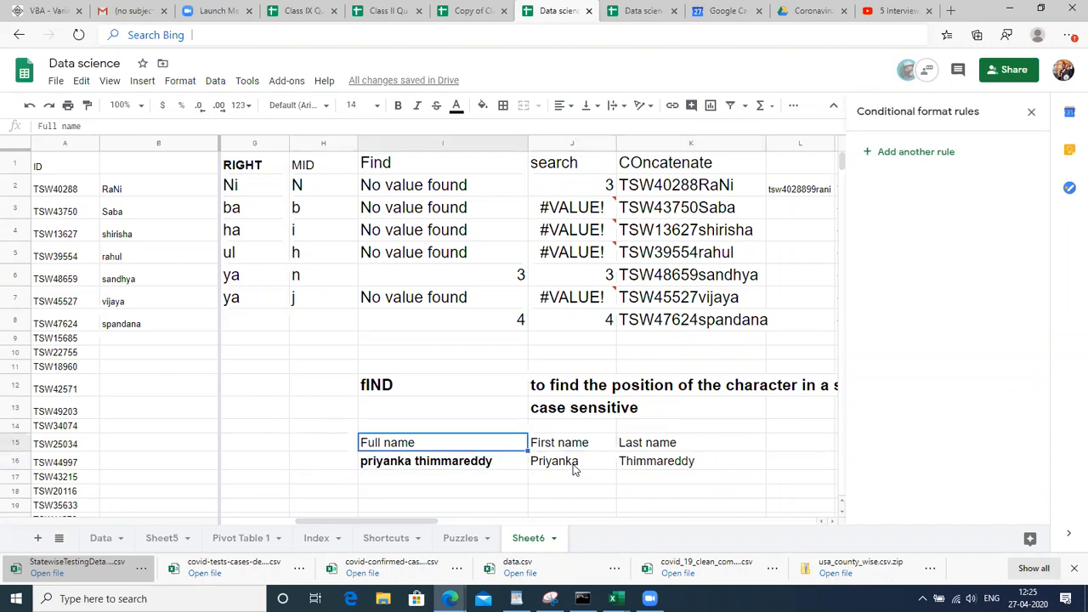
key(shift+Right)
key(shift+Down)
key(shift+Right)
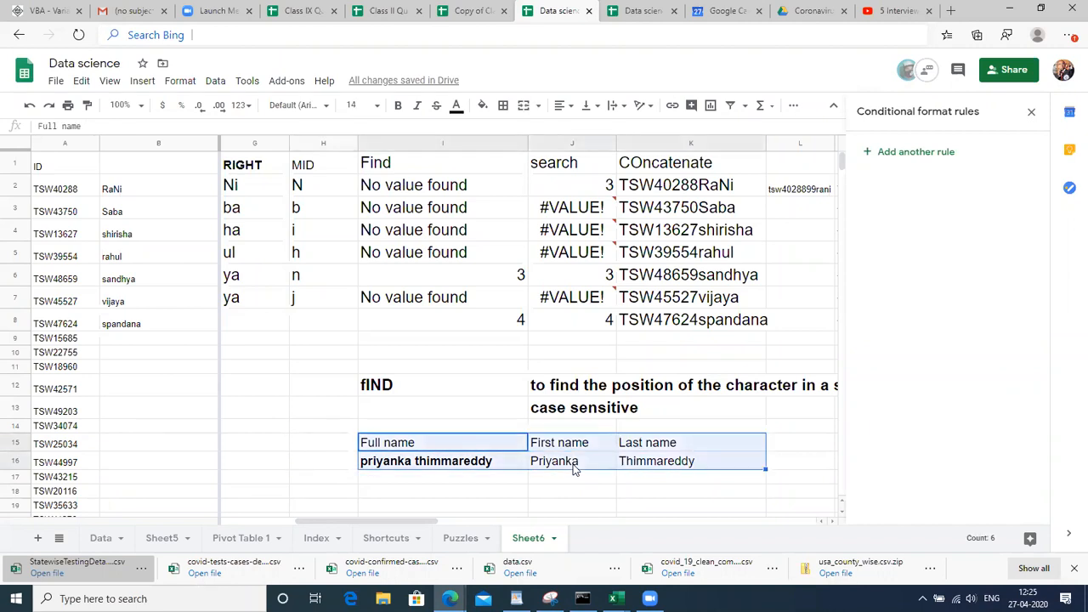
key(ctrl+b)
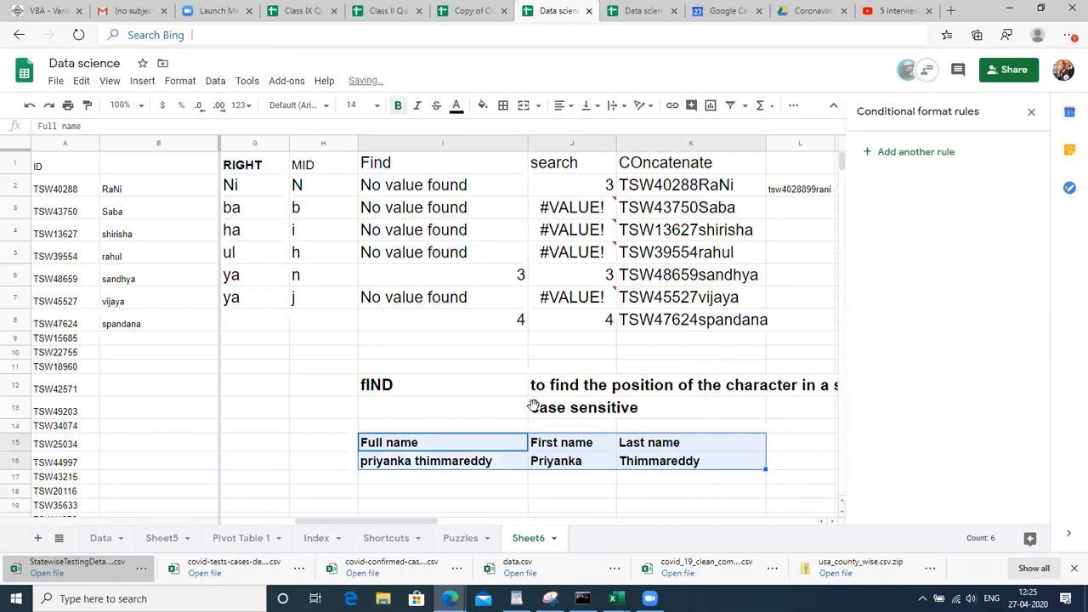
Move back through the UPPER and concatenate function example cells
click(498, 226)
key(Left)
key(Left)
key(Left)
key(Left)
key(Left)
key(Left)
key(Left)
key(Left)
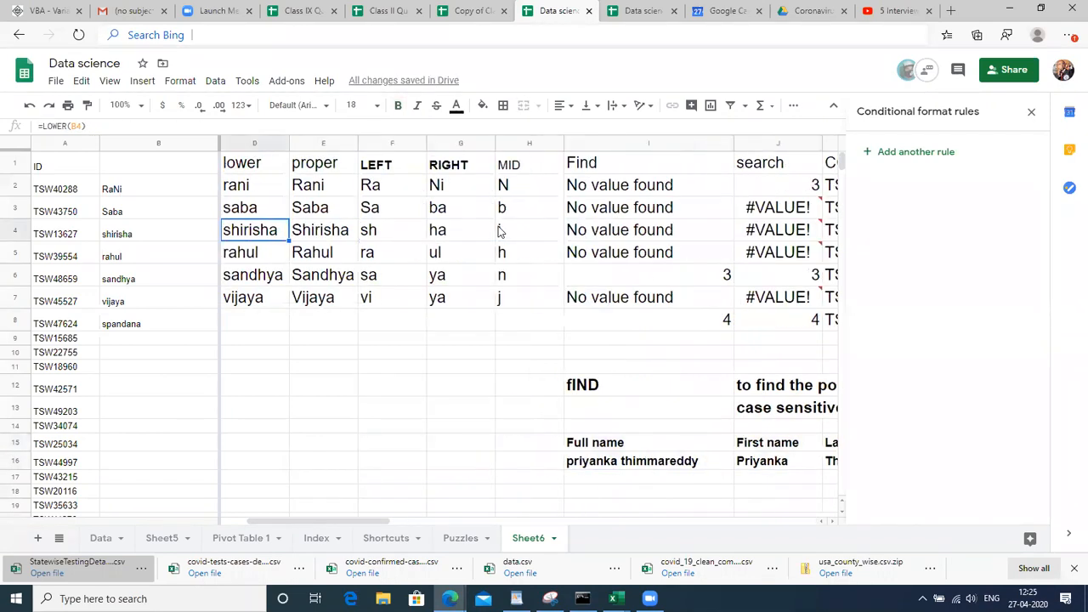
key(Right)
key(Right)
key(Up)
key(Up)
key(Up)
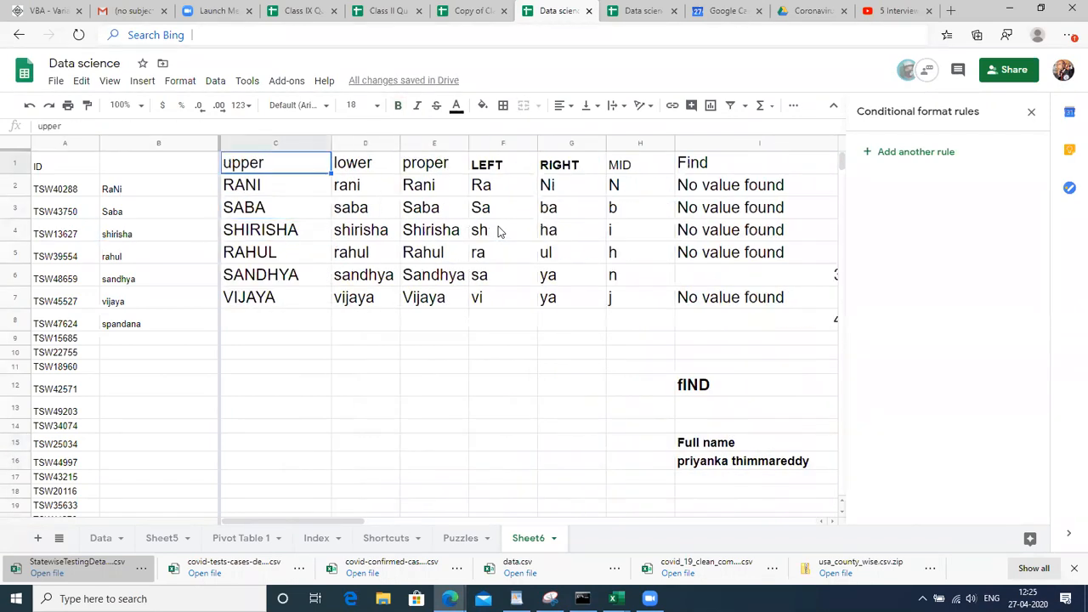
key(Right)
key(Right)
key(Right)
key(Right)
key(Right)
key(Right)
key(Right)
key(Right)
key(Right)
key(Right)
key(Right)
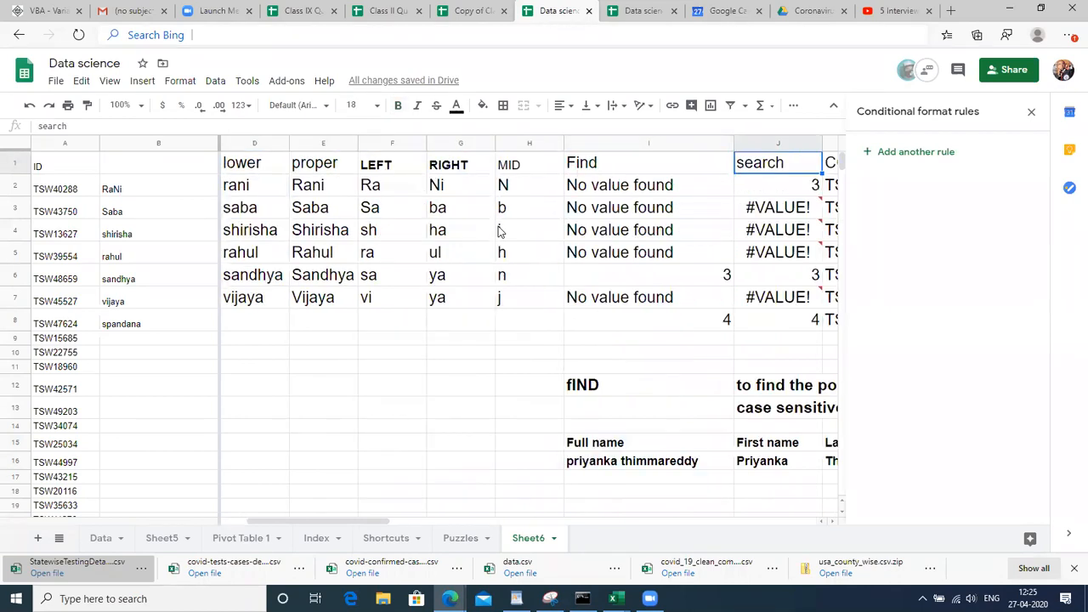
key(Right)
key(Right)
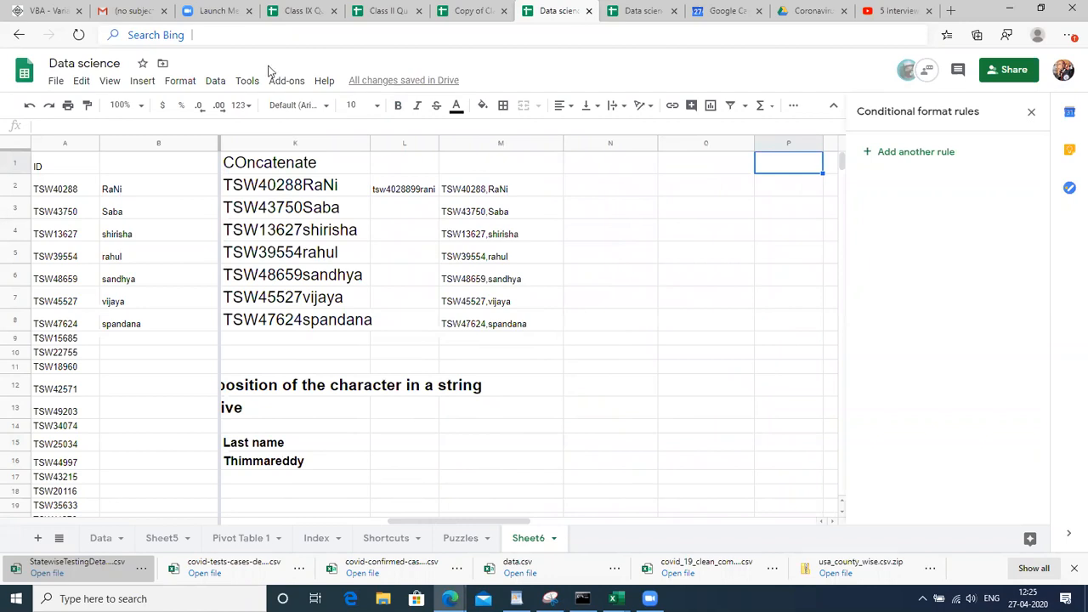
Switch to the Class IX Questons workbook and inspect the Test 1 sales data
click(382, 8)
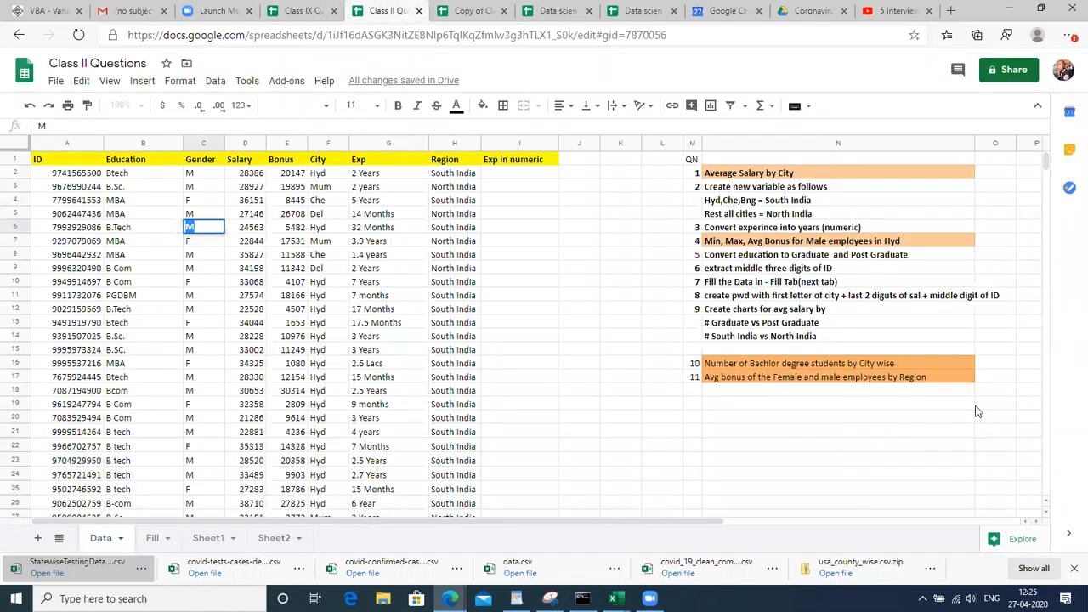
click(307, 9)
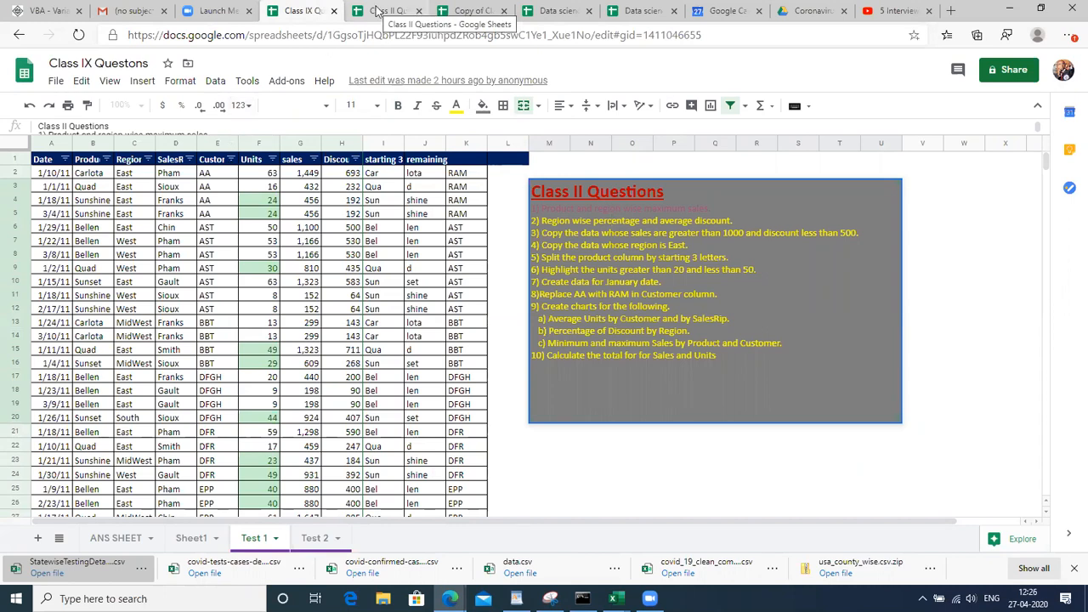
click(85, 143)
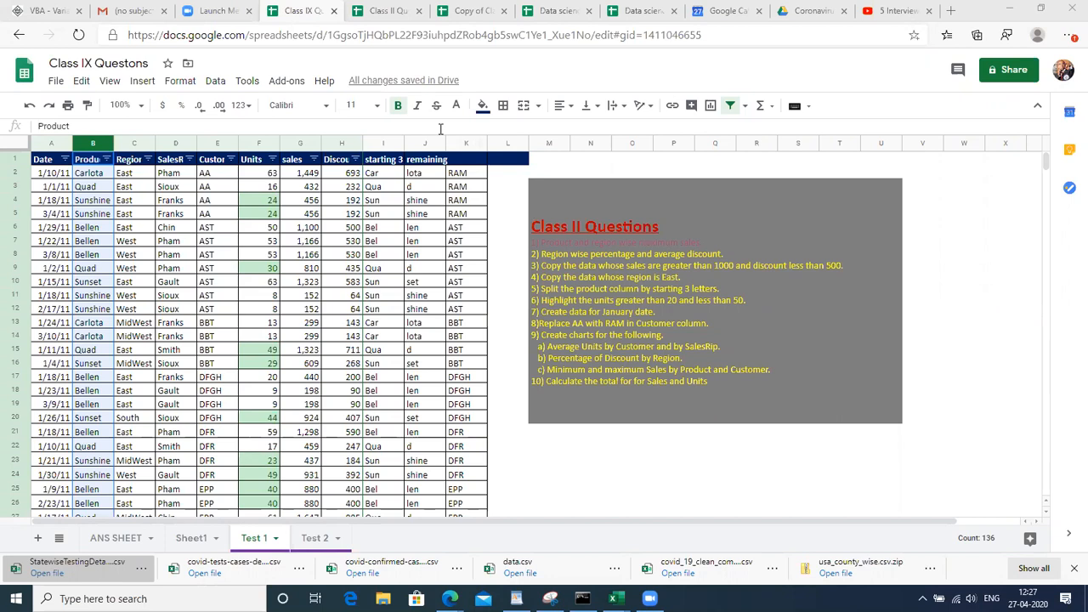
click(207, 223)
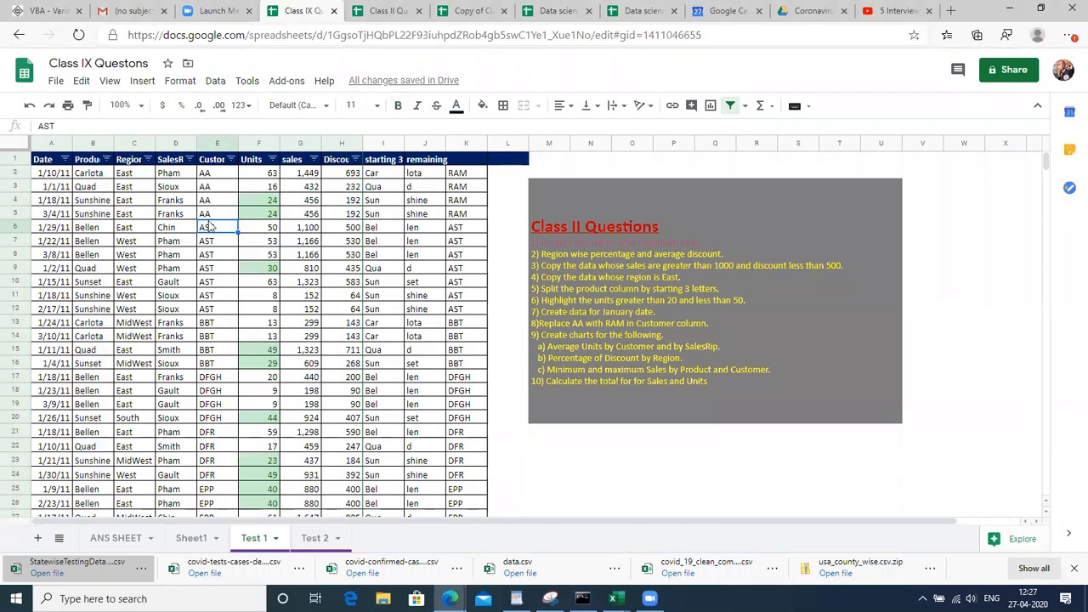
click(287, 255)
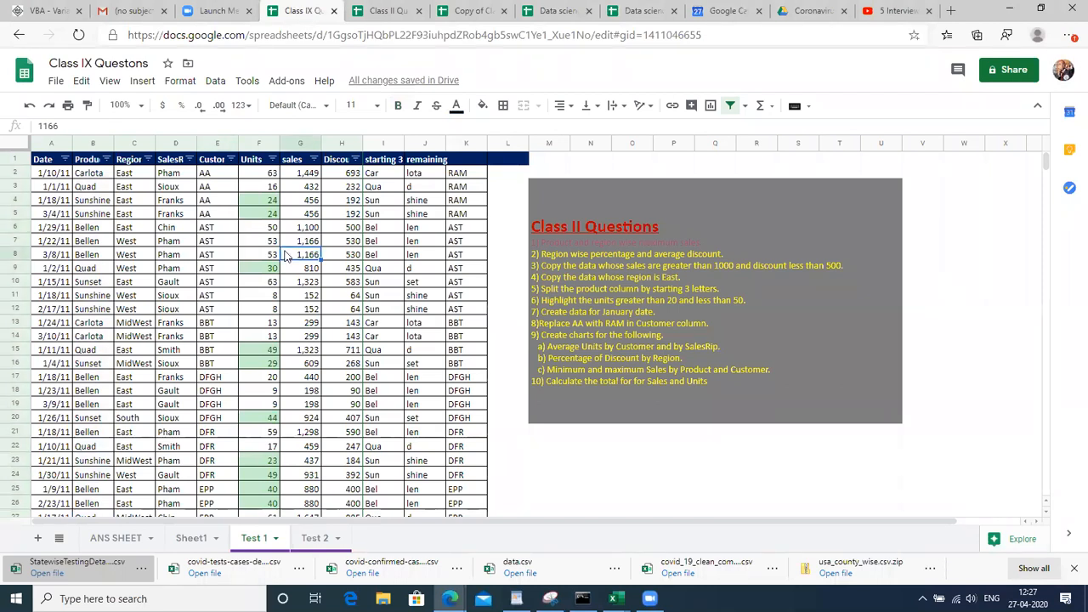
Look through the Test 2, Test 1, Sheet1 and ANS SHEET tabs
click(313, 541)
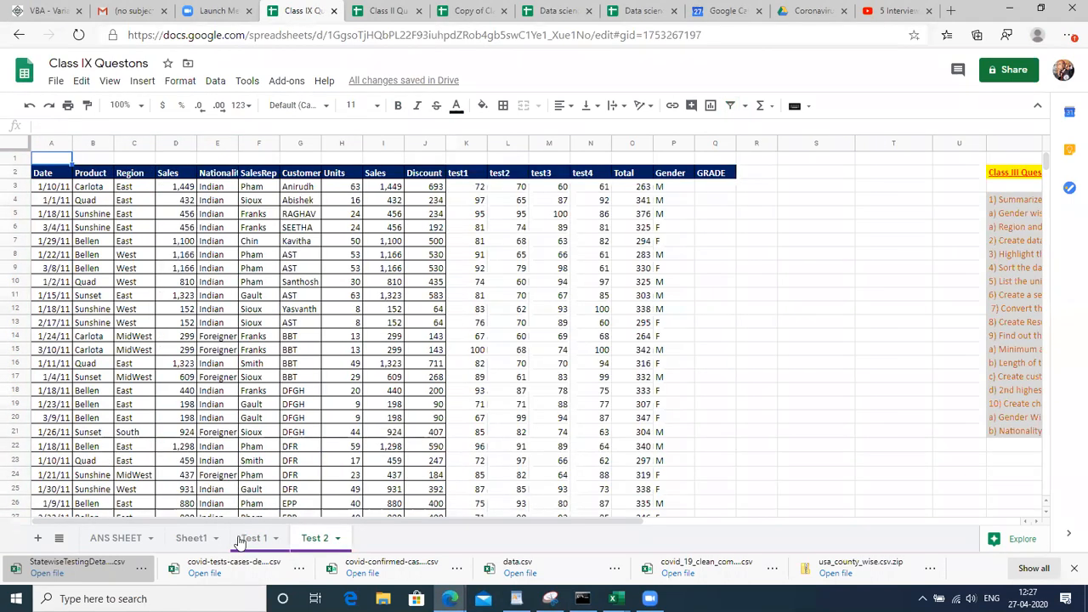
click(242, 541)
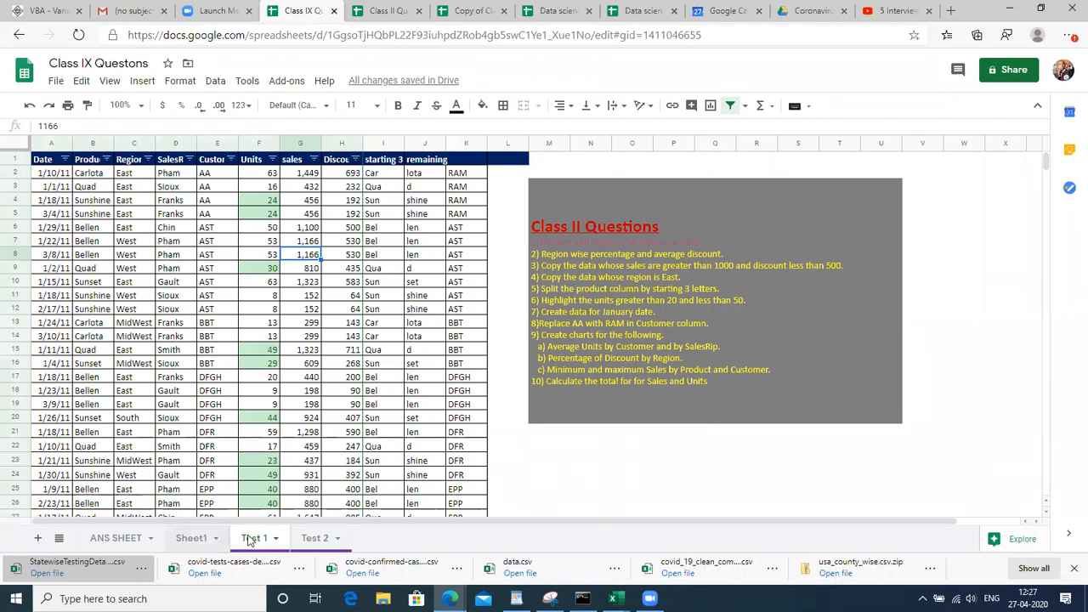
click(204, 539)
click(130, 541)
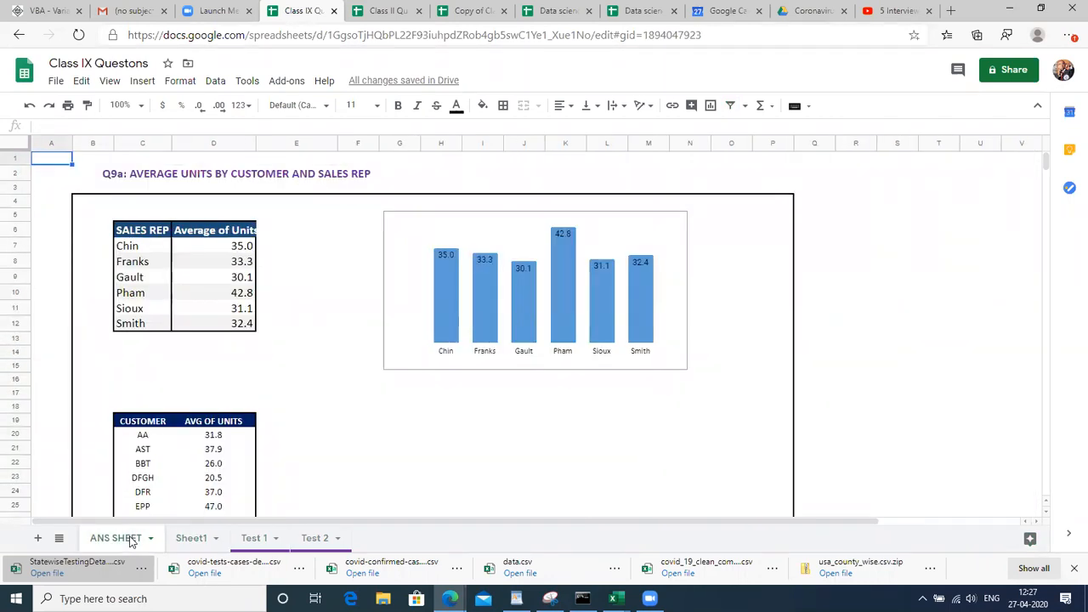
Delete the ANS SHEET tab
right_click(128, 539)
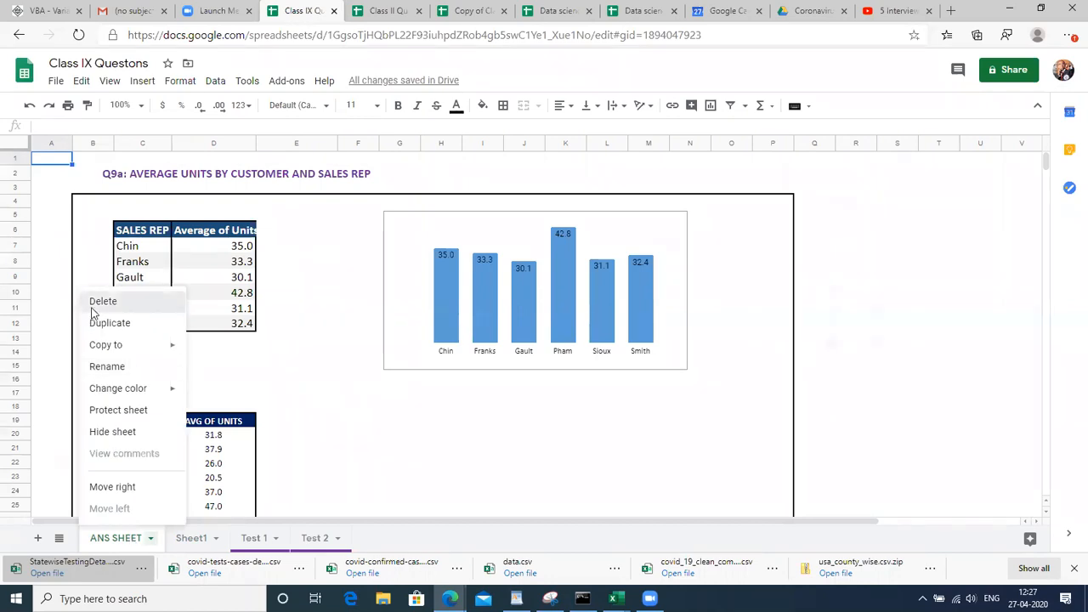
click(95, 302)
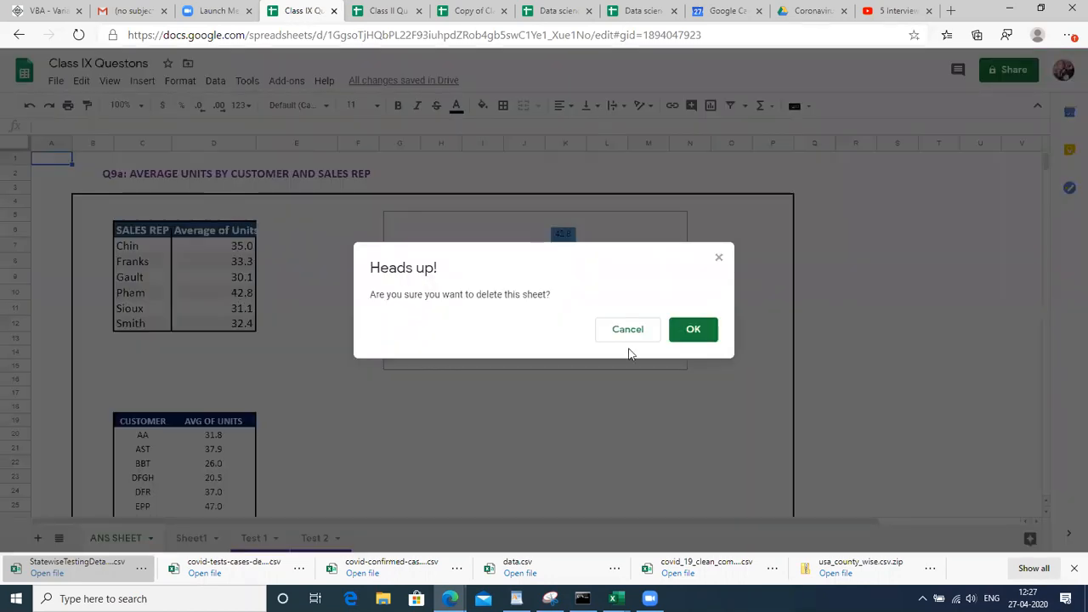
click(699, 330)
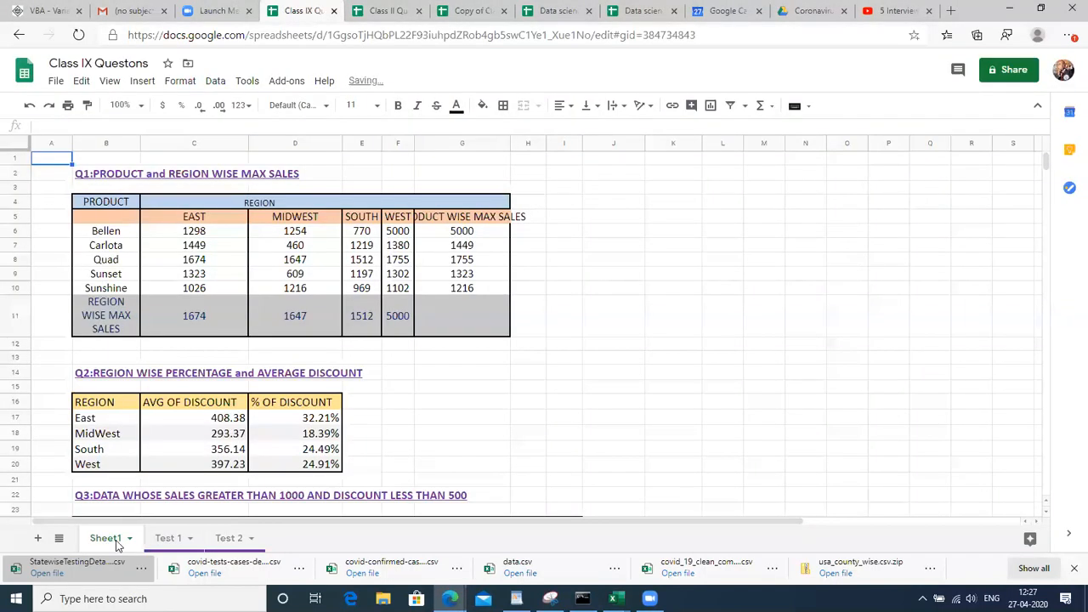
Delete Sheet1, returning to the Test 1 sheet
right_click(117, 545)
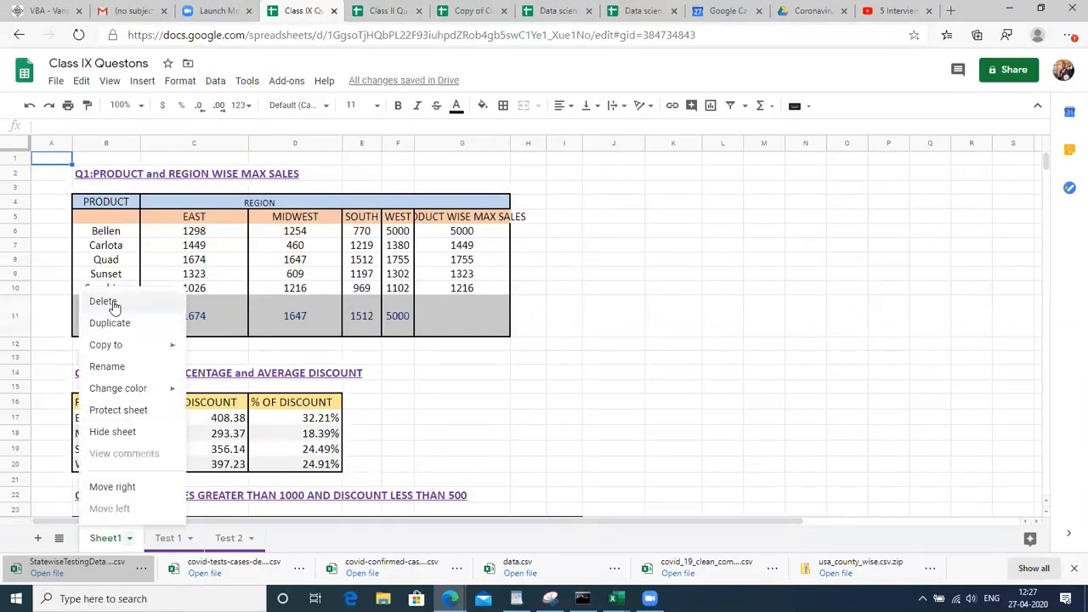
click(103, 301)
click(691, 331)
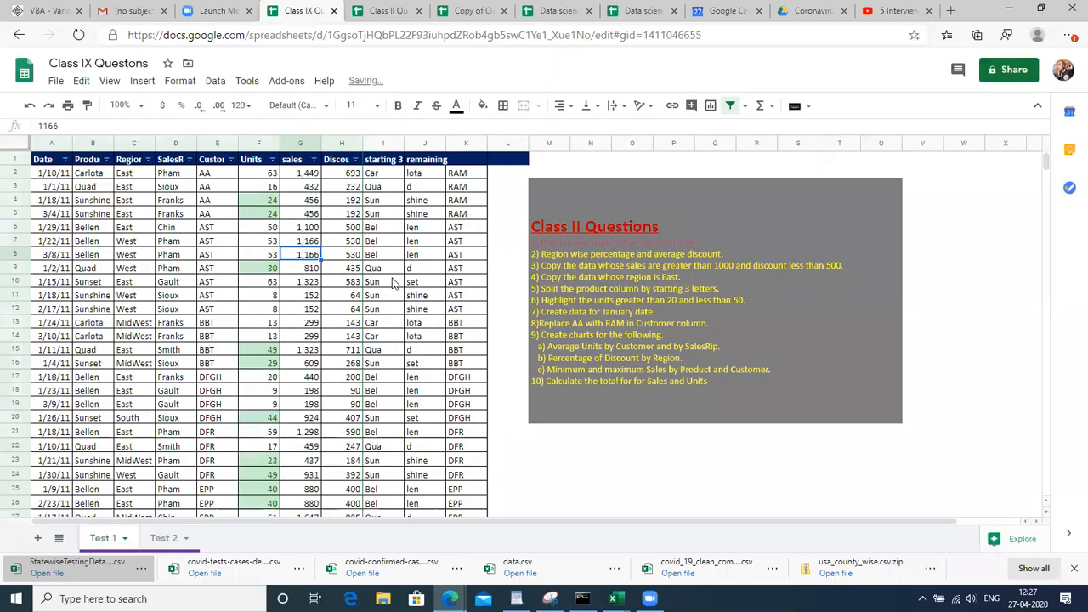
click(482, 163)
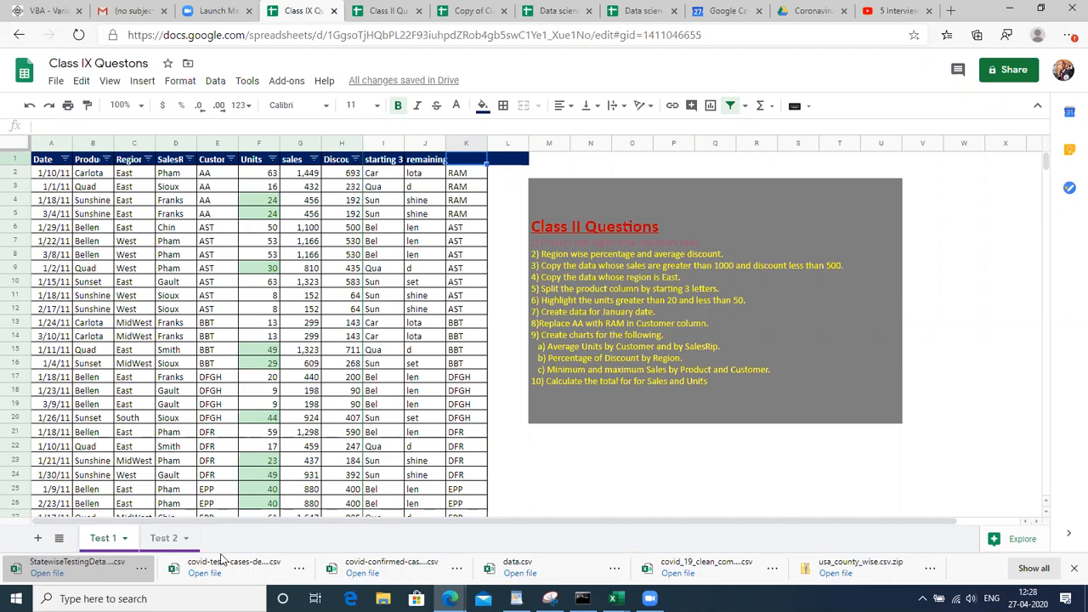
Edit the Class II Questions text box, then switch to the Zoom launch-meeting tab
double_click(603, 271)
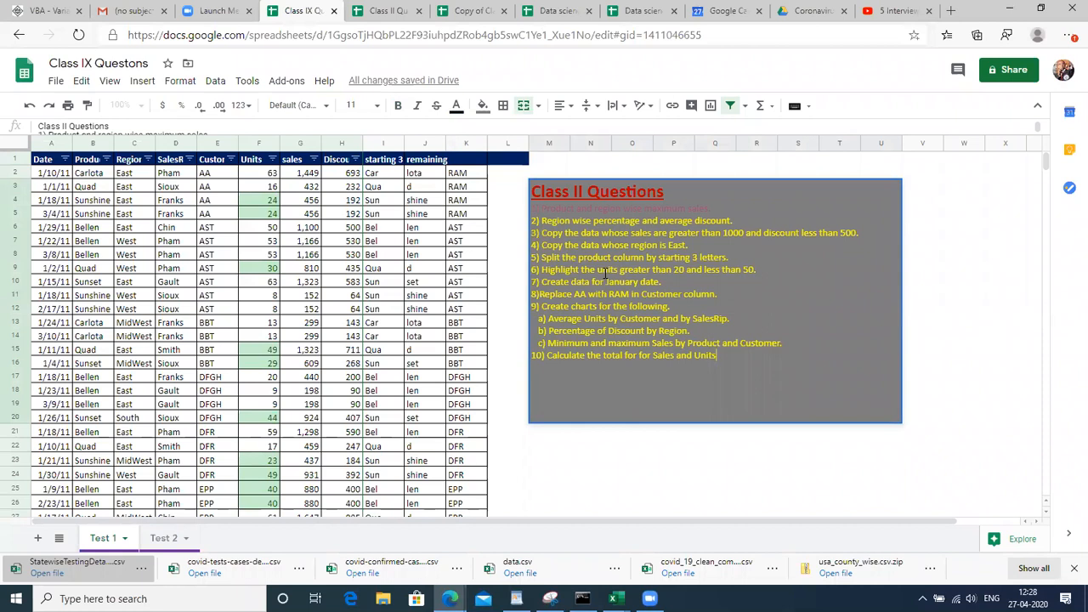
click(385, 296)
click(379, 14)
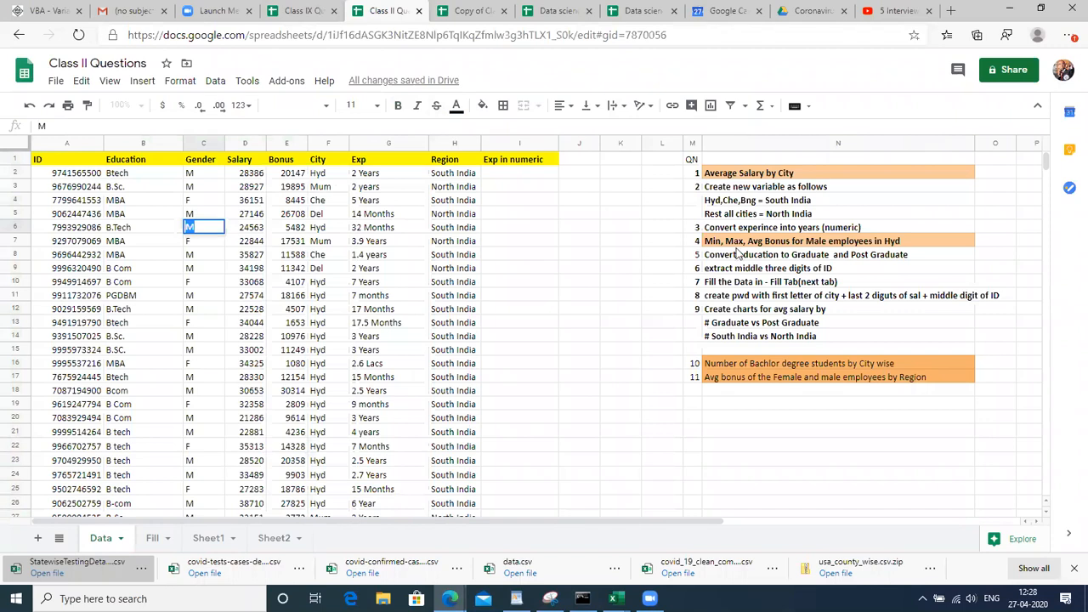
click(369, 451)
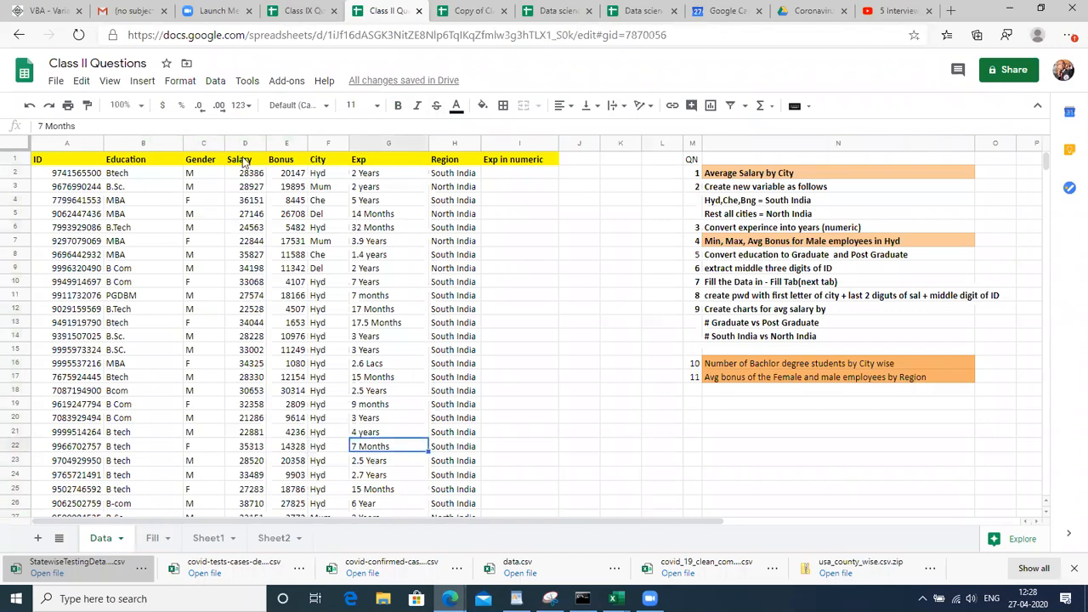
click(214, 8)
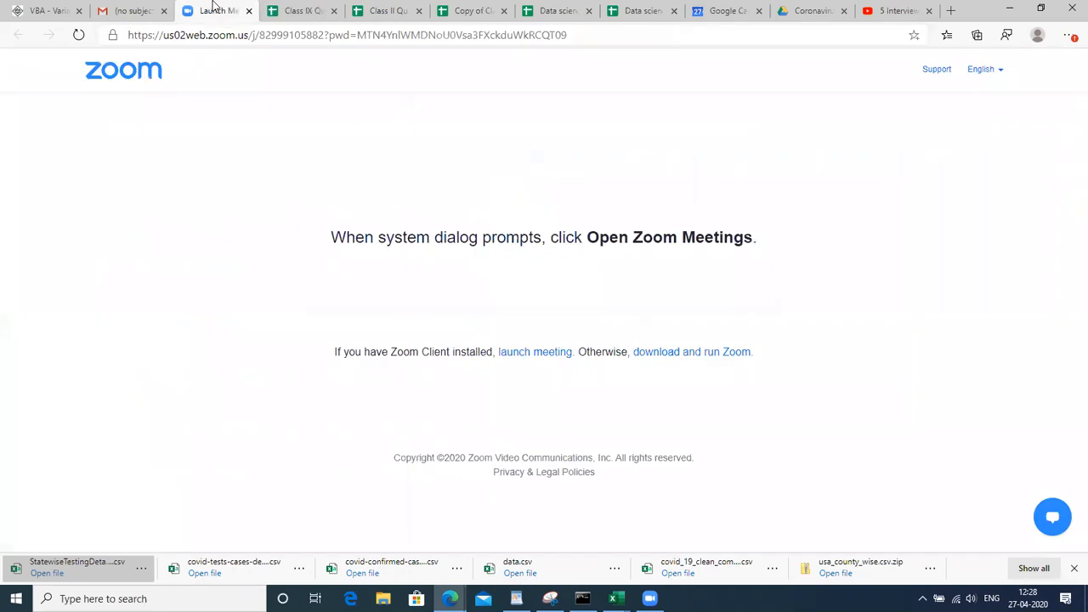